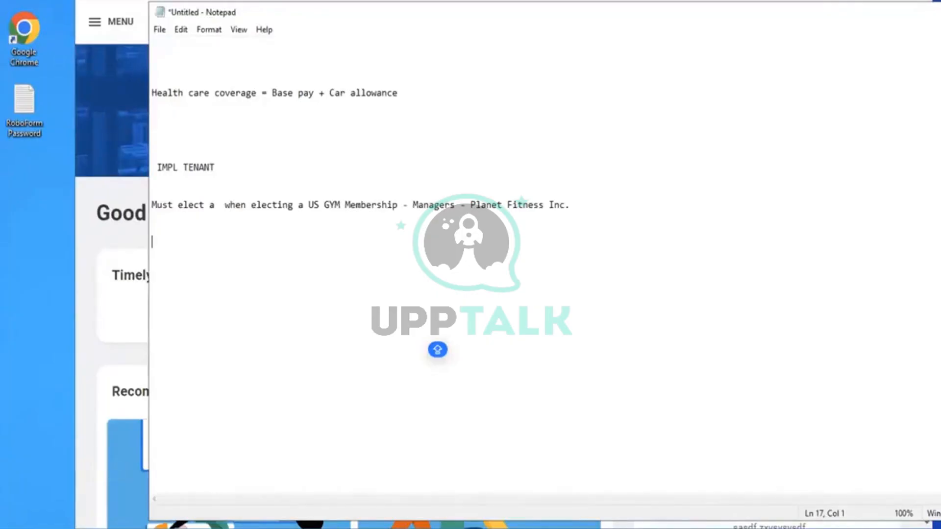
Add an 'INSURANCE RATE - FLAT' line below the gym membership note in Notepad
{"action": "left_click", "coordinate": [281, 252]}
{"action": "key", "text": "Return"}
{"action": "type", "text": "iNSURANC"}
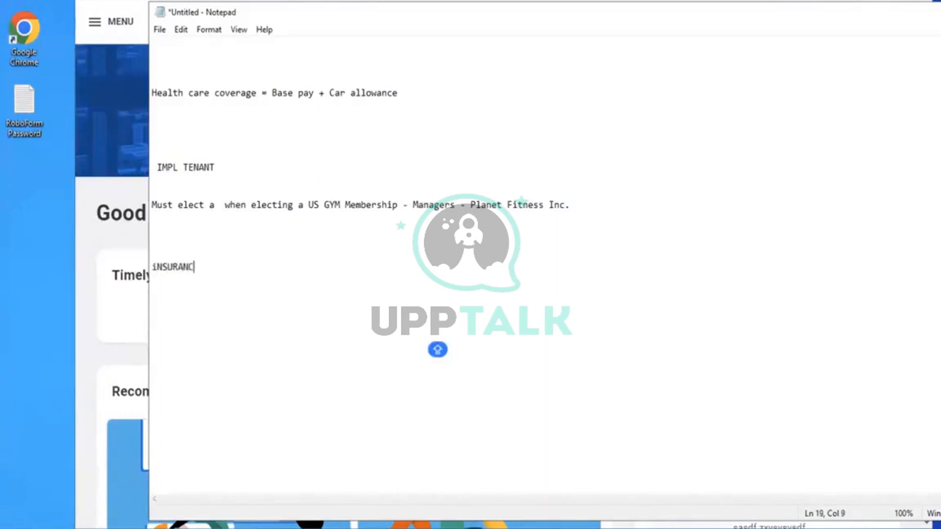
{"action": "type", "text": "E PLANS"}
{"action": "key", "text": "BackSpace"}
{"action": "key", "text": "BackSpace"}
{"action": "key", "text": "BackSpace"}
{"action": "key", "text": "BackSpace"}
{"action": "key", "text": "BackSpace"}
{"action": "key", "text": "BackSpace"}
{"action": "key", "text": "BackSpace"}
{"action": "key", "text": "BackSpace"}
{"action": "key", "text": "BackSpace"}
{"action": "key", "text": "BackSpace"}
{"action": "key", "text": "BackSpace"}
{"action": "key", "text": "BackSpace"}
{"action": "key", "text": "BackSpace"}
{"action": "key", "text": "BackSpace"}
{"action": "key", "text": "BackSpace"}
{"action": "key", "text": "BackSpace"}
{"action": "key", "text": "BackSpace"}
{"action": "type", "text": "I"}
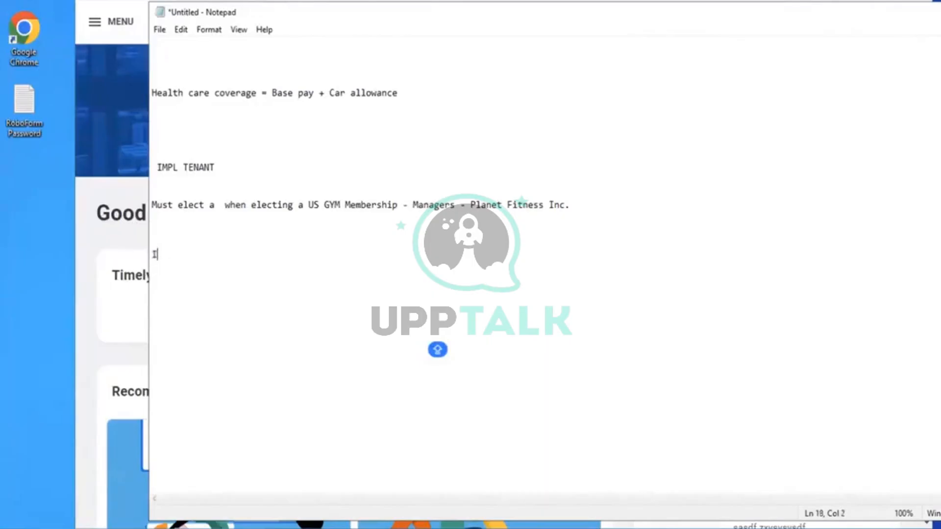
{"action": "type", "text": "NSURANCE RATE "}
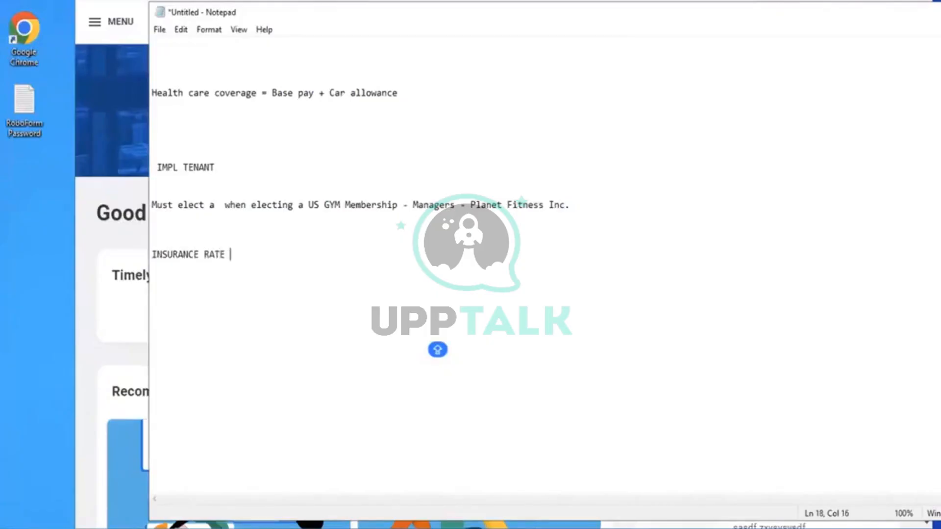
{"action": "type", "text": " - FLAT"}
{"action": "left_click", "coordinate": [93, 100]}
{"action": "left_click", "coordinate": [452, 17]}
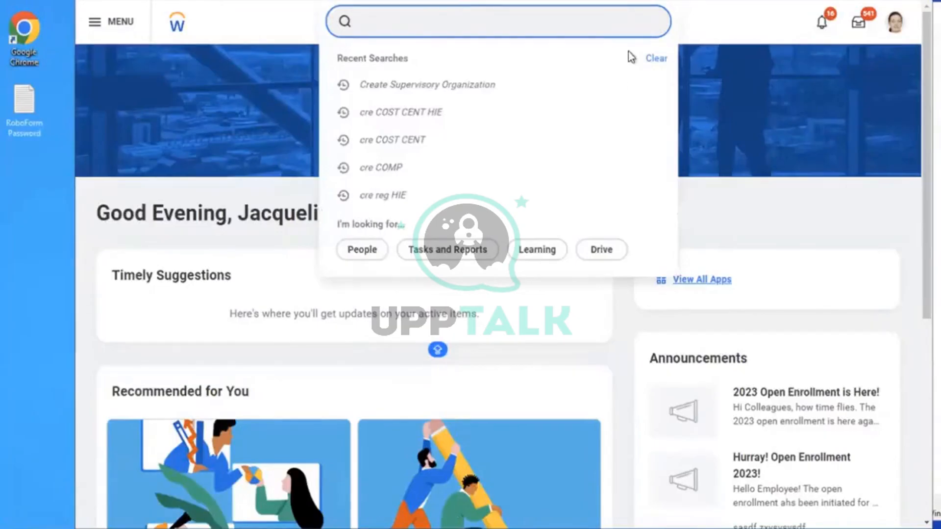
Open the Create Insurance Rate task by searching 'CREATE INS RATE'
{"action": "type", "text": "c"}
{"action": "key", "text": "BackSpace"}
{"action": "type", "text": "CREATE INS R"}
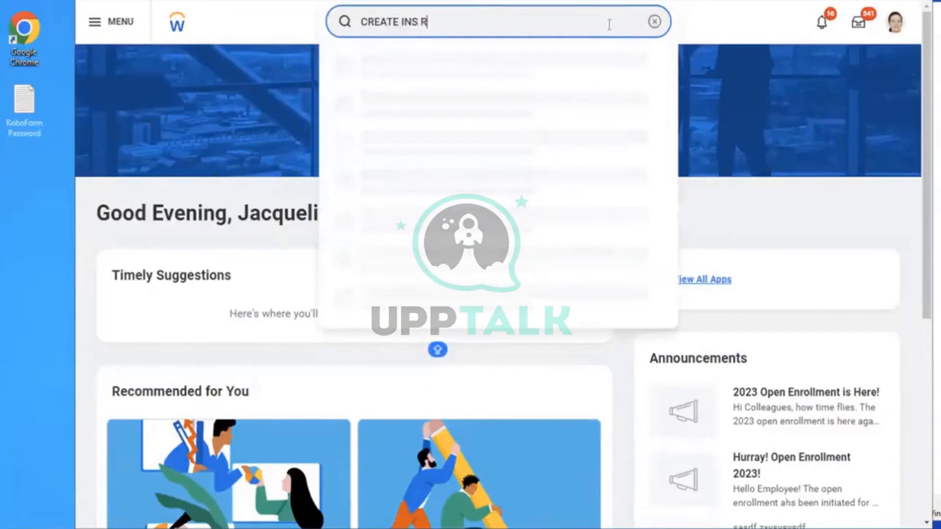
{"action": "type", "text": "ATE"}
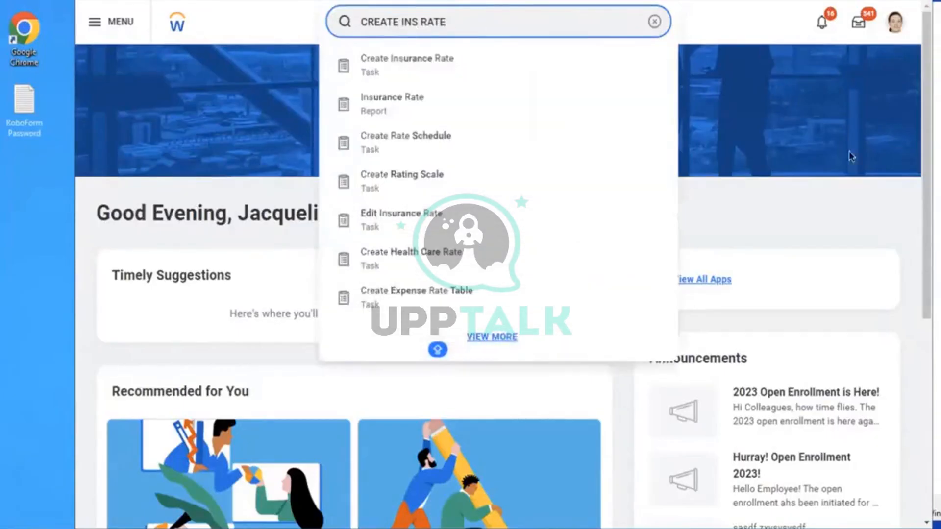
{"action": "left_click", "coordinate": [445, 69]}
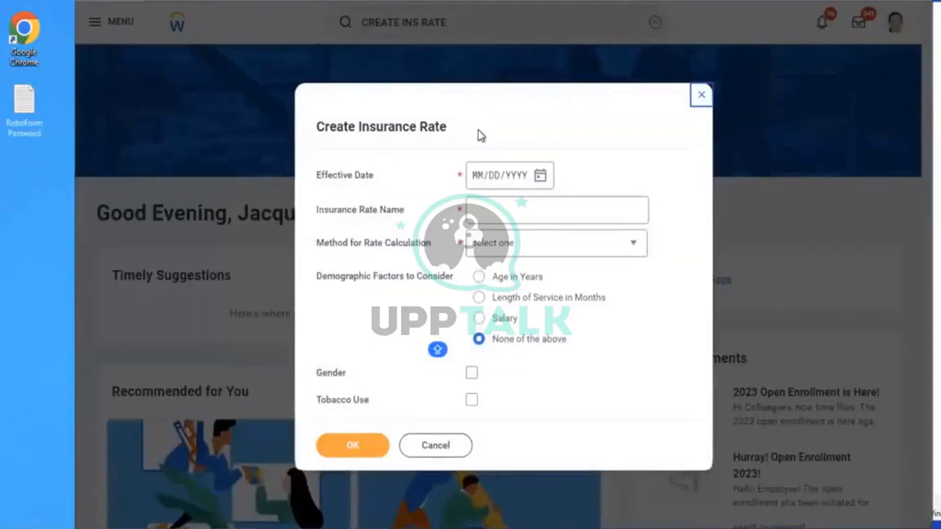
Enter effective date 01/01/2023, name 'AMD - Flat Insurance Rate Dependent', method Flat Amount per Covered Dependent
{"action": "left_click", "coordinate": [478, 186]}
{"action": "type", "text": "01012023"}
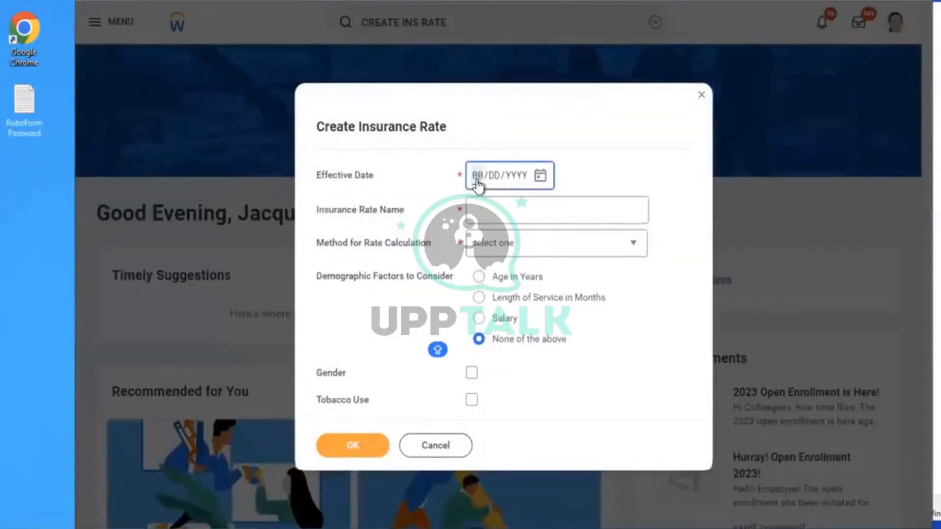
{"action": "left_click", "coordinate": [512, 210]}
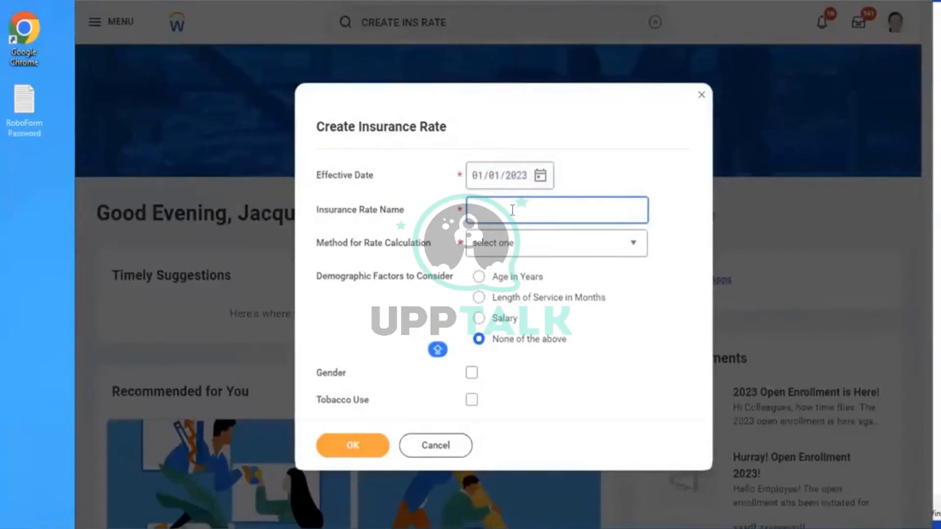
{"action": "type", "text": "AMD - Flat Insurance Rate"}
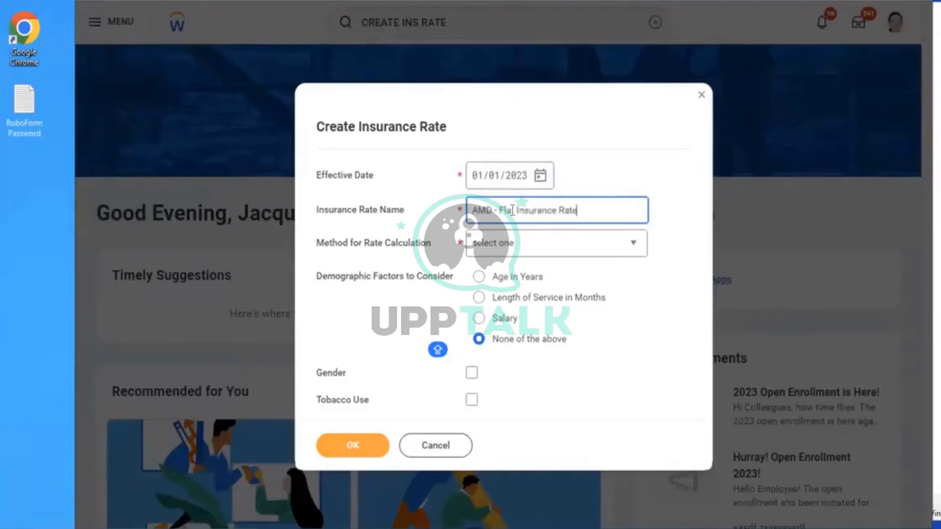
{"action": "left_click", "coordinate": [526, 252]}
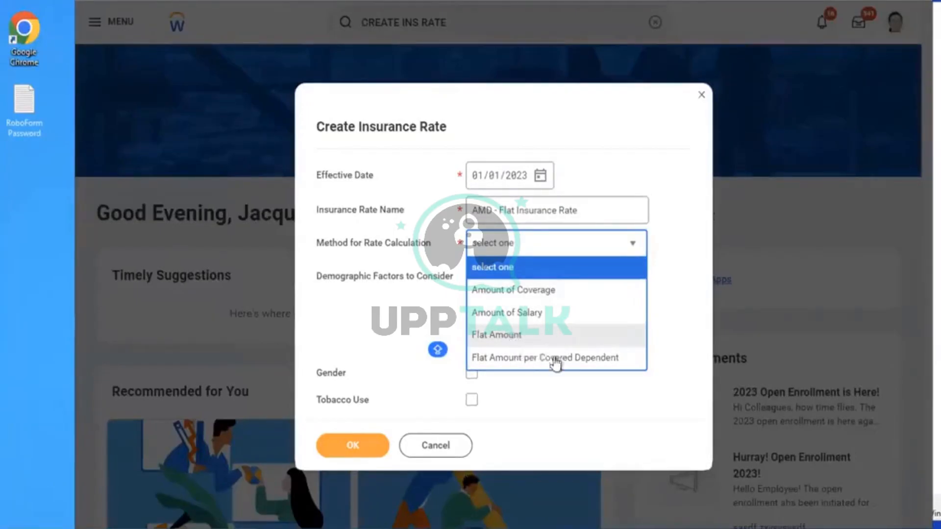
{"action": "left_click", "coordinate": [521, 361]}
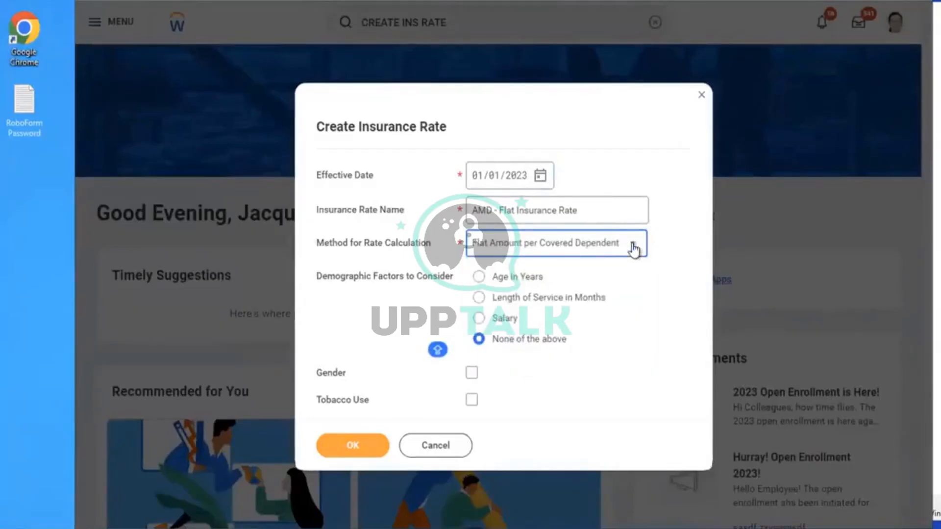
{"action": "left_click", "coordinate": [604, 208]}
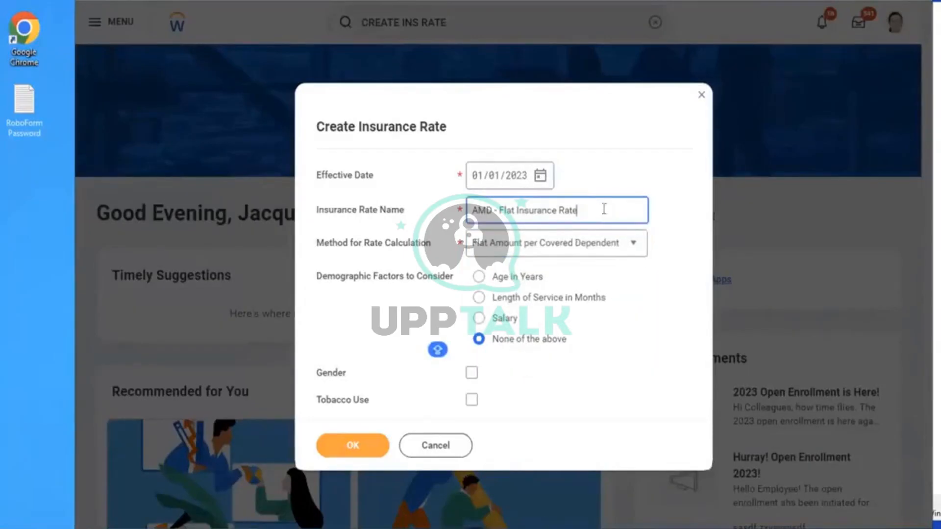
{"action": "type", "text": "Dependent"}
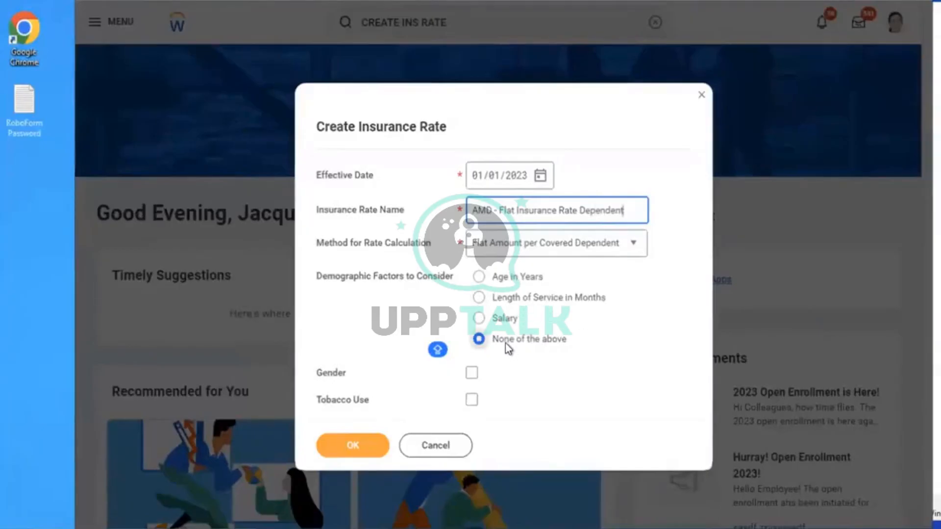
Review the rate name and method, leave them unchanged, and submit the basic settings
{"action": "left_click", "coordinate": [532, 383]}
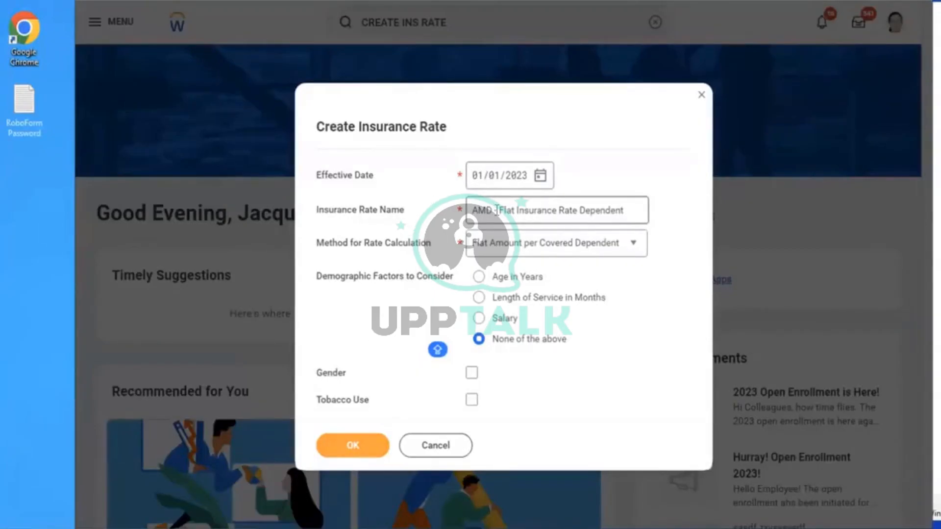
{"action": "left_click_drag", "start_coordinate": [486, 211], "coordinate": [649, 201]}
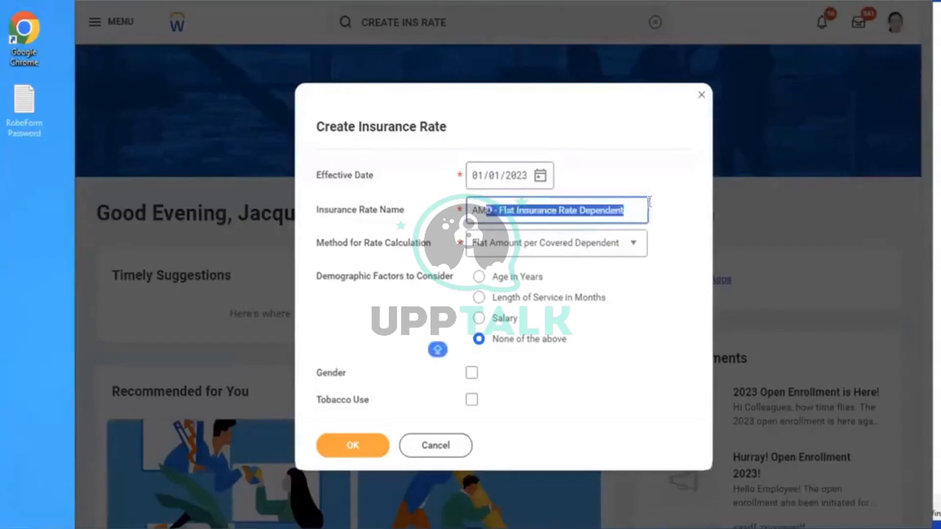
{"action": "left_click", "coordinate": [584, 249]}
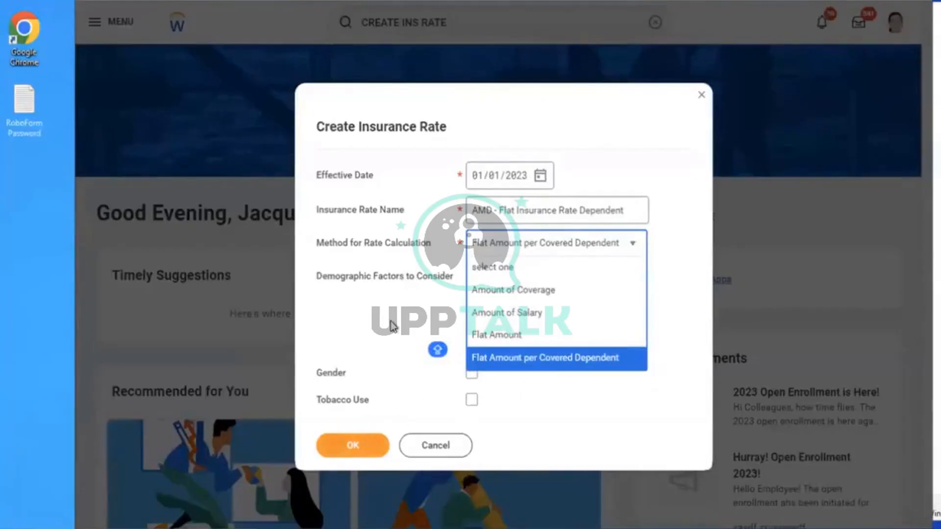
{"action": "left_click", "coordinate": [387, 409]}
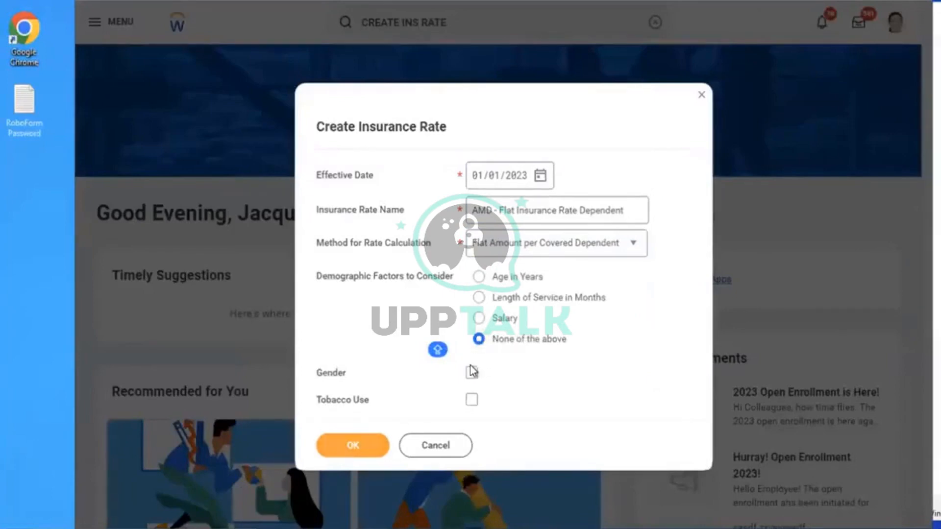
{"action": "left_click", "coordinate": [348, 444]}
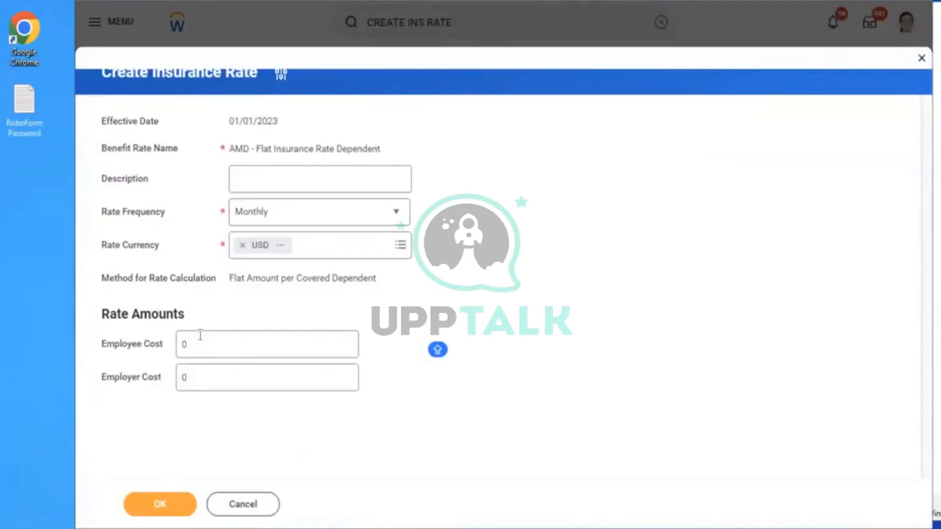
Replace the Employee Cost of 0 with 5.38, keeping Employer Cost at 0
{"action": "left_click", "coordinate": [230, 342]}
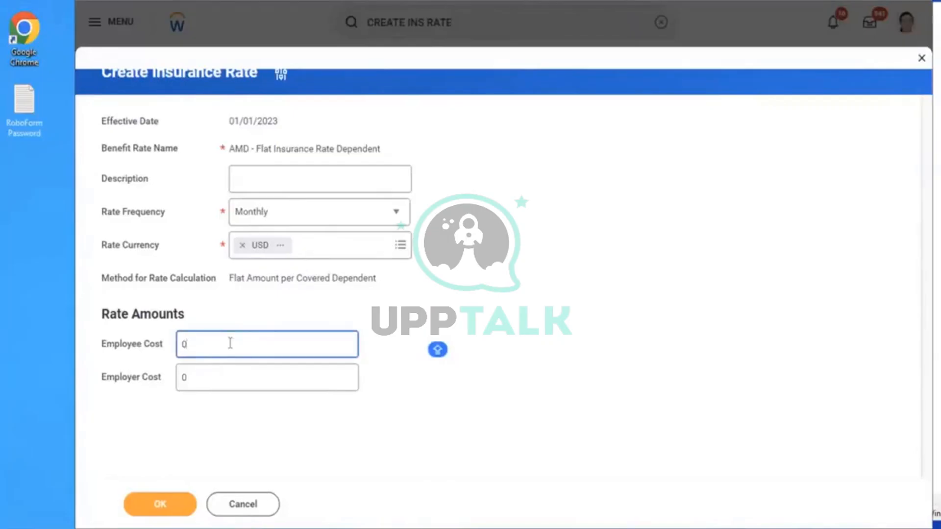
{"action": "left_click_drag", "start_coordinate": [230, 343], "coordinate": [175, 332]}
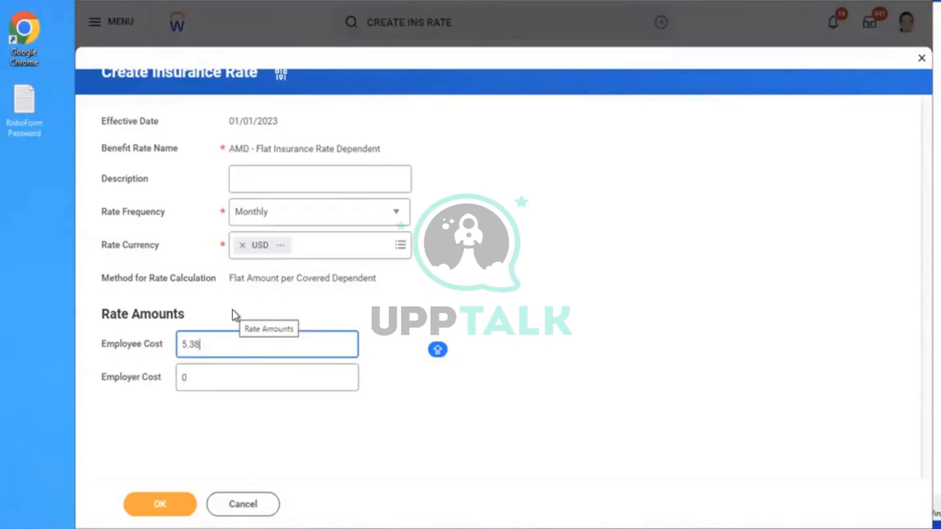
{"action": "left_click", "coordinate": [322, 439]}
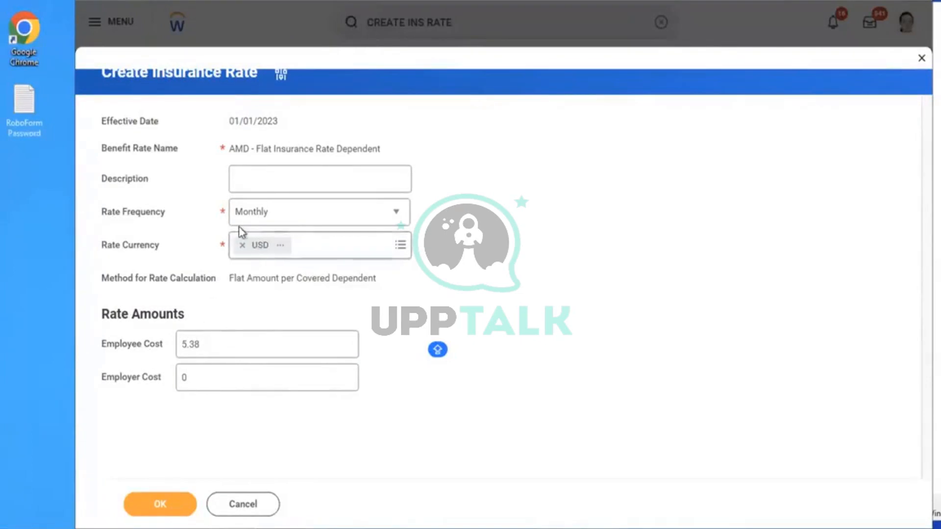
Save the AMD - Flat Insurance Rate Dependent rate with Employee Cost 5.38
{"action": "left_click_drag", "start_coordinate": [230, 278], "coordinate": [270, 283]}
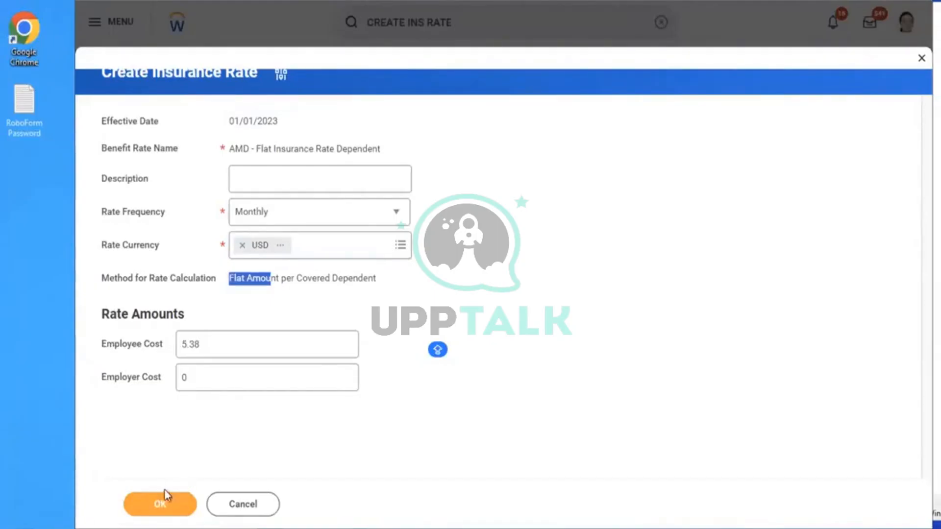
{"action": "left_click", "coordinate": [159, 502]}
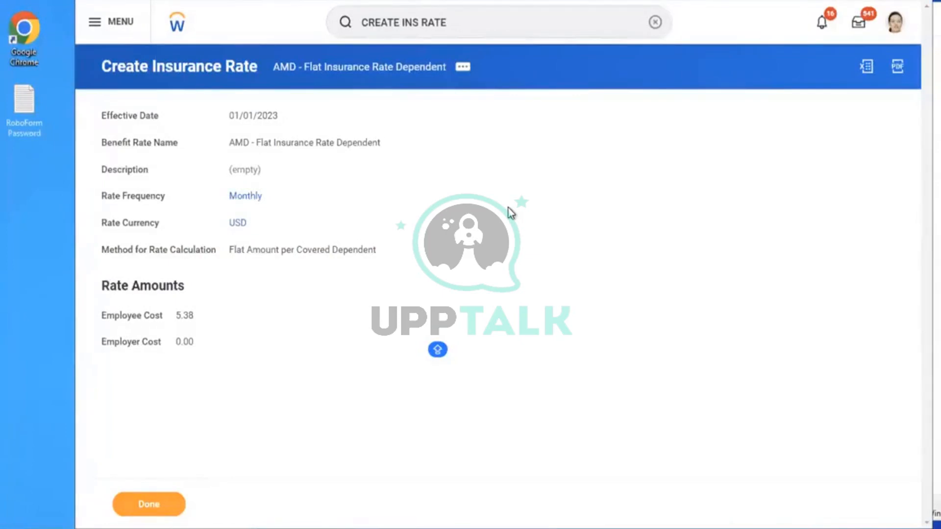
{"action": "left_click", "coordinate": [652, 23]}
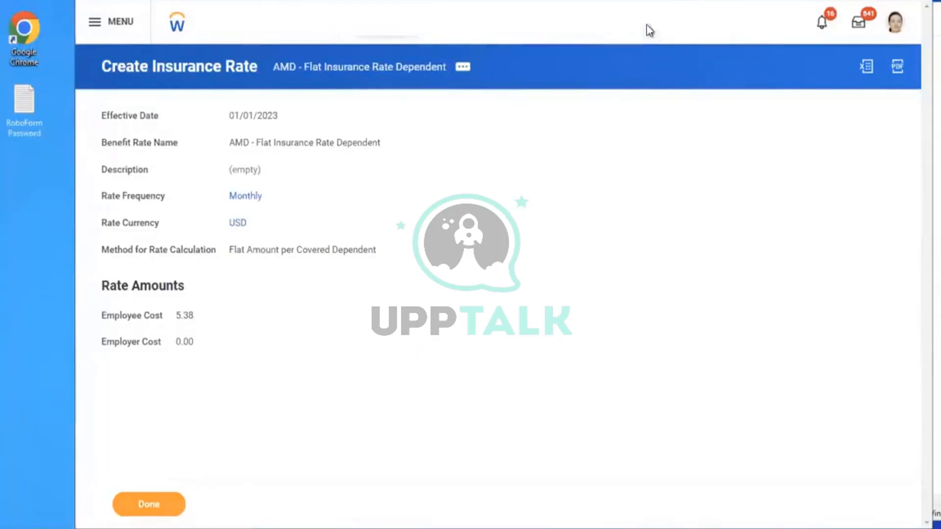
Begin a benefit plan effective 01/01/2023 with AXA as the benefit provider
{"action": "type", "text": "create ben"}
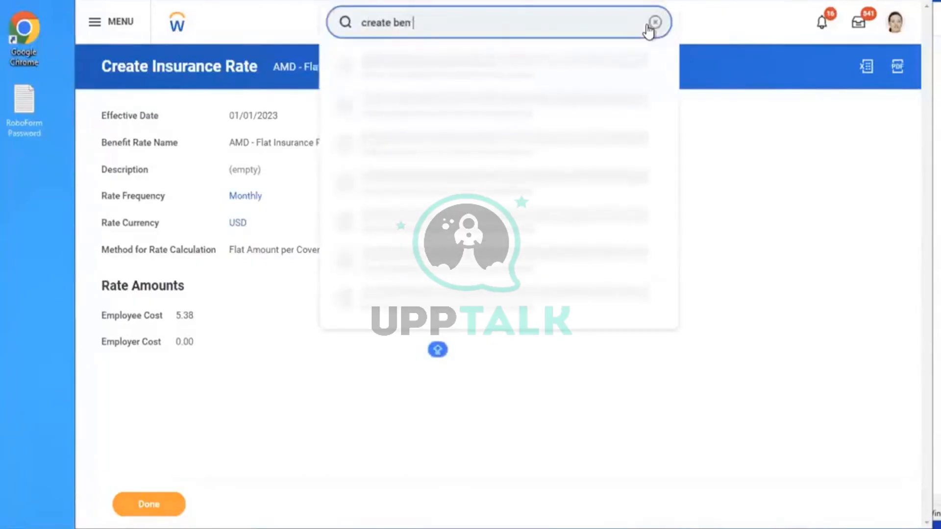
{"action": "type", "text": " plan"}
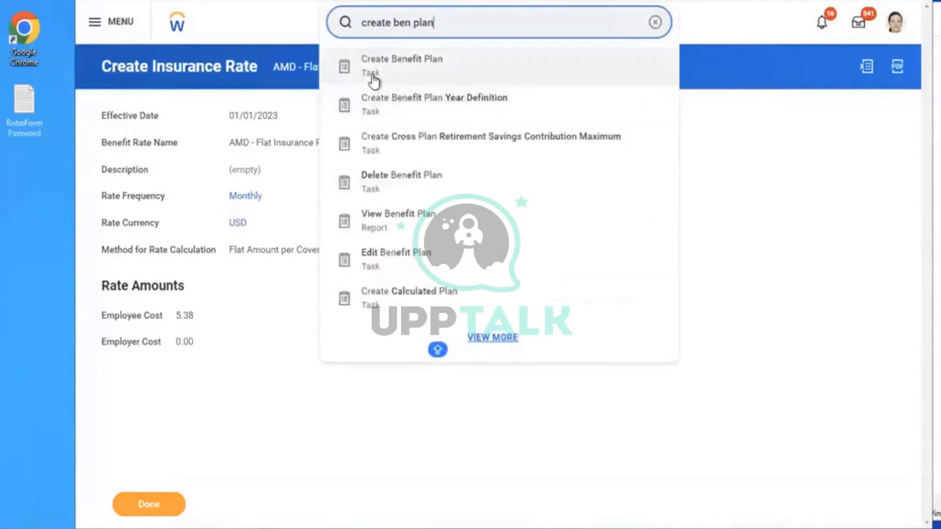
{"action": "left_click", "coordinate": [373, 78]}
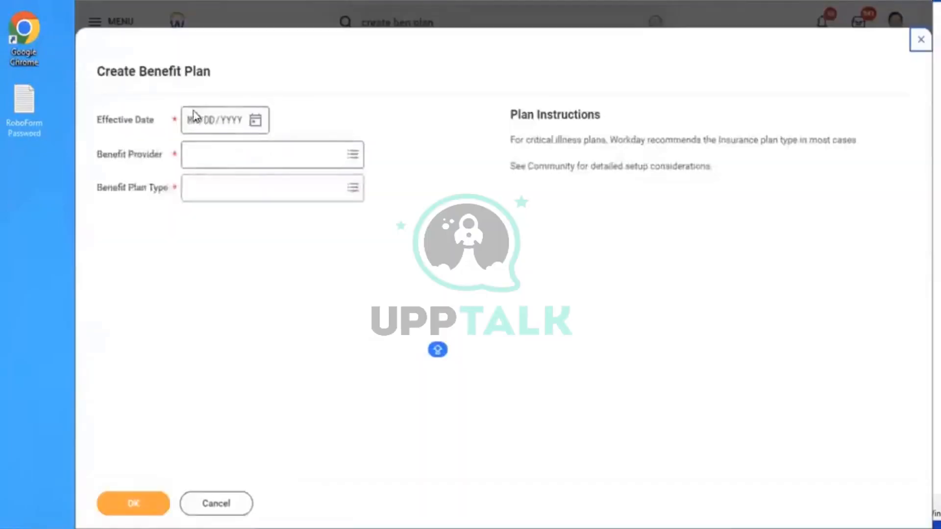
{"action": "left_click", "coordinate": [190, 124]}
{"action": "type", "text": "01/01/2"}
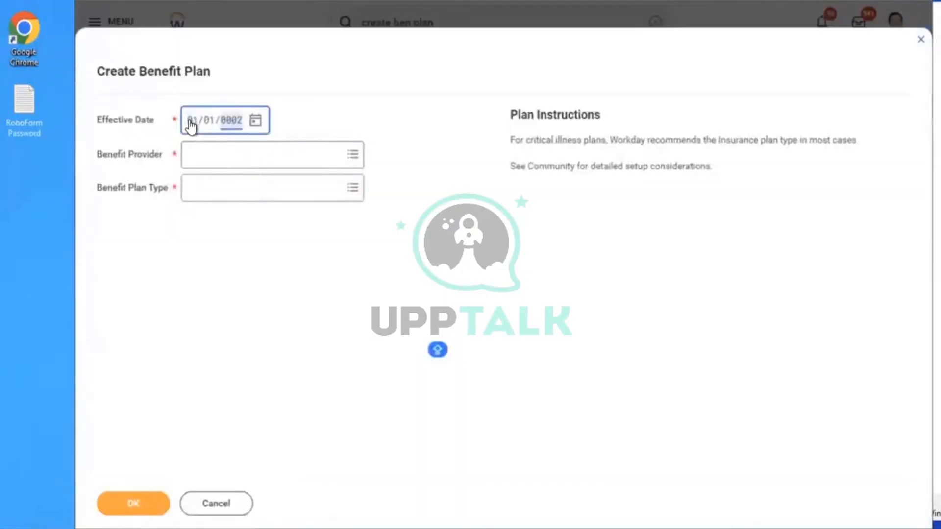
{"action": "type", "text": "023"}
{"action": "left_click", "coordinate": [249, 156]}
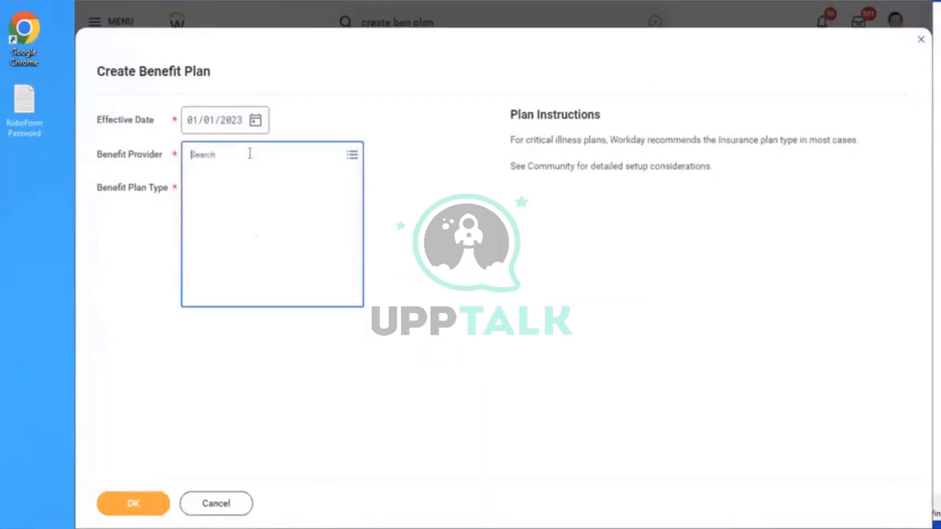
{"action": "left_click", "coordinate": [228, 180]}
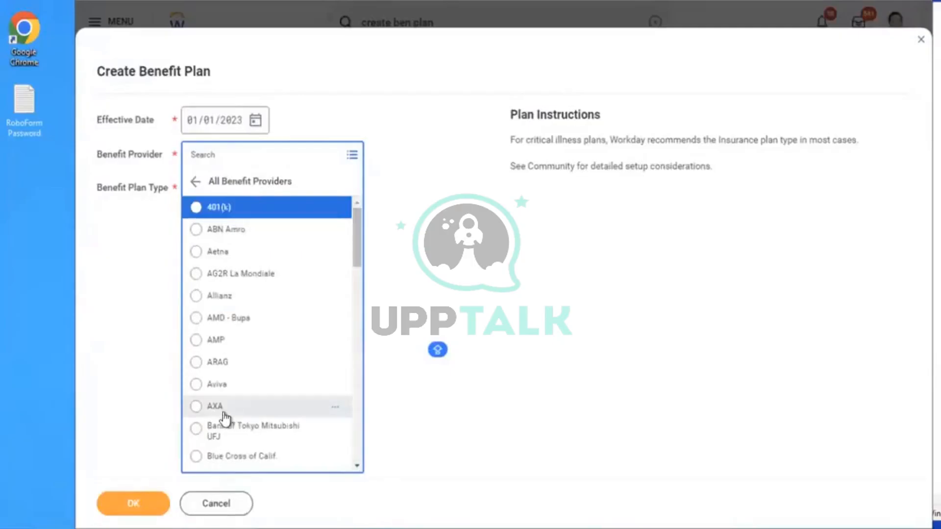
{"action": "left_click", "coordinate": [222, 410]}
{"action": "left_click", "coordinate": [239, 199]}
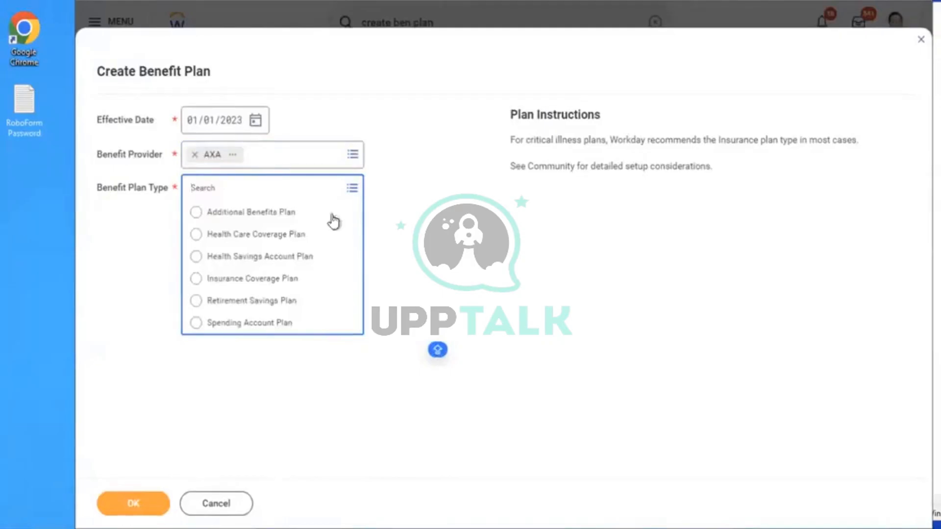
Duplicate the browser tab, then cancel the benefit plan and close the insurance rate form
{"action": "right_click", "coordinate": [310, 1]}
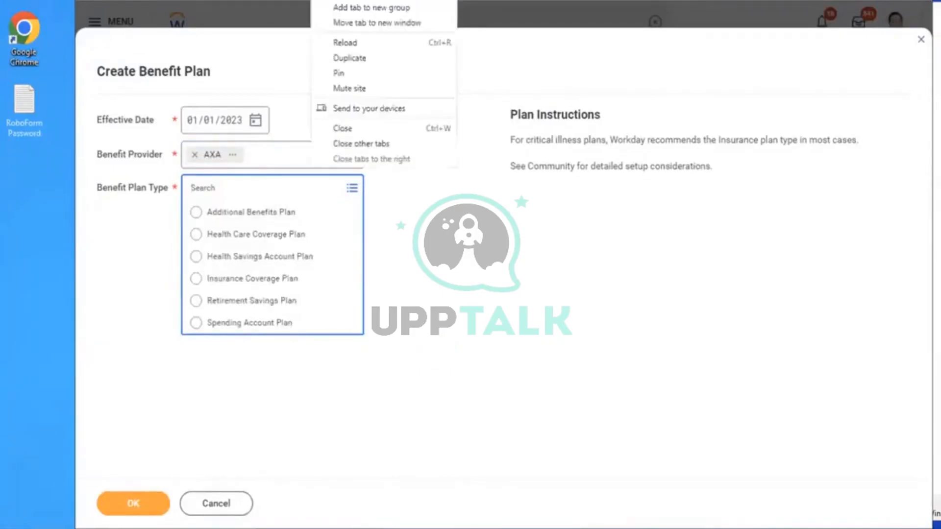
{"action": "left_click", "coordinate": [360, 58]}
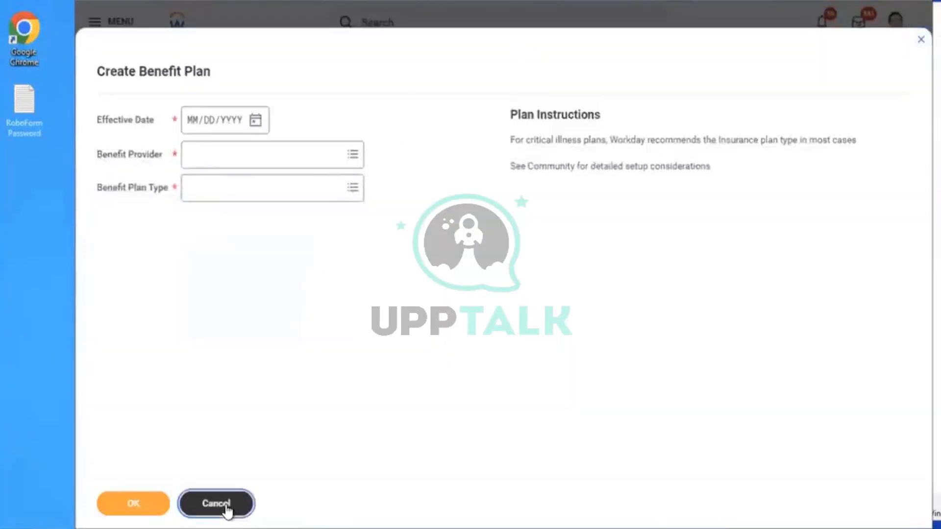
{"action": "left_click", "coordinate": [227, 509]}
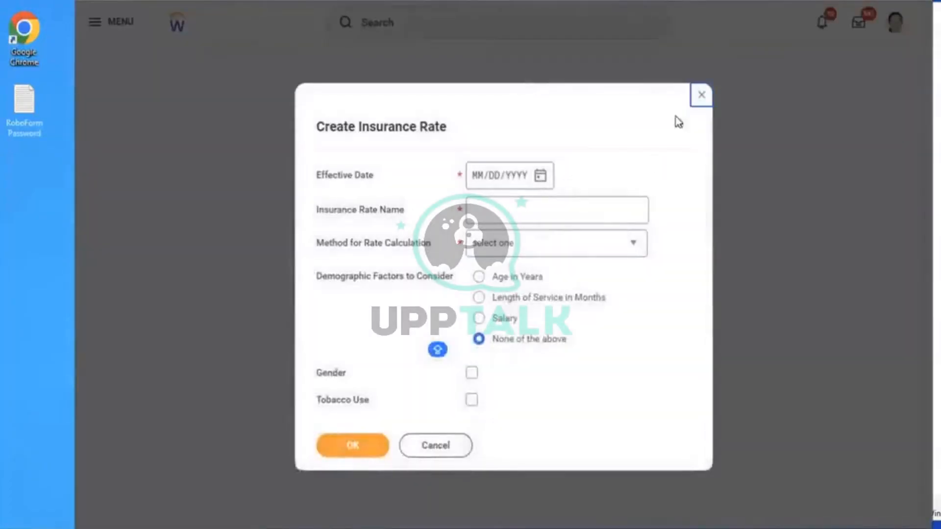
{"action": "left_click", "coordinate": [701, 95]}
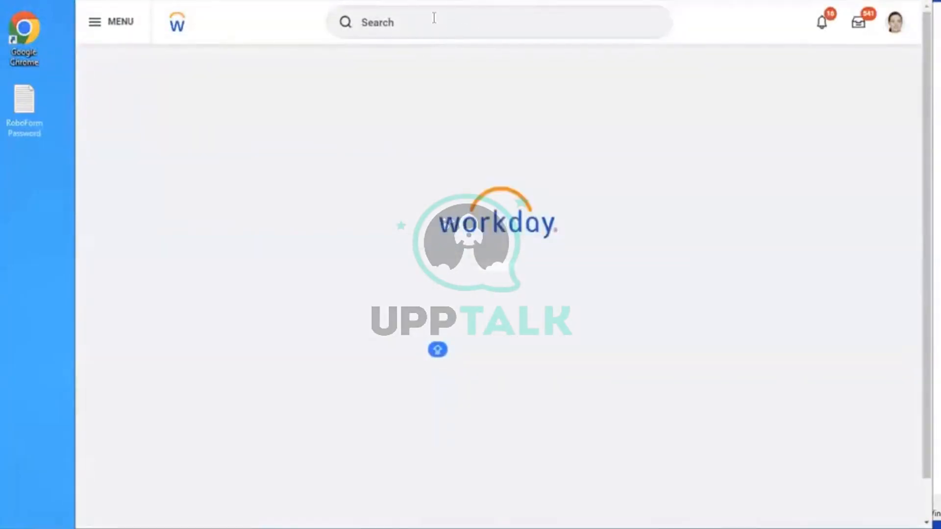
{"action": "left_click", "coordinate": [433, 18]}
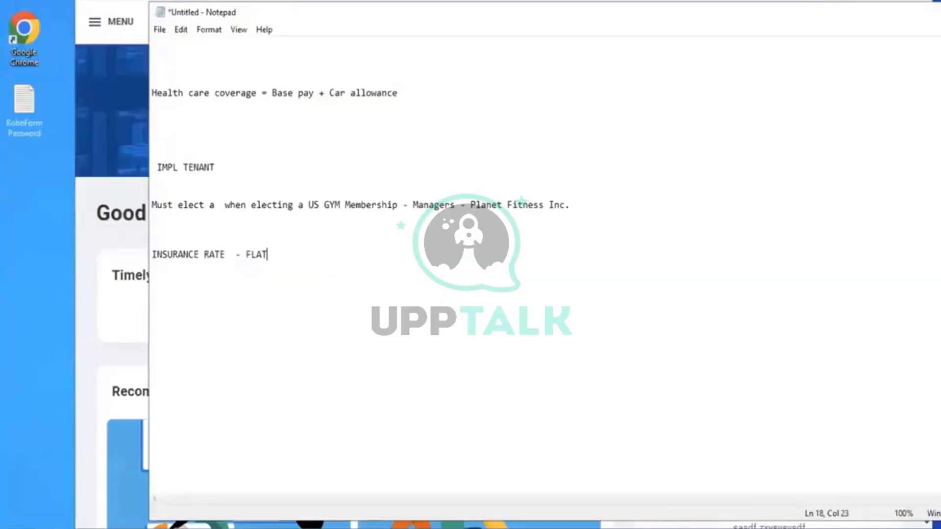
Add notes 'Insurance rate - Salary multiplier' (X , 2X 3 X 4 X) and 'Insurance based on percentage'
{"action": "key", "text": "Return"}
{"action": "key", "text": "Return"}
{"action": "type", "text": "Insurance rate "}
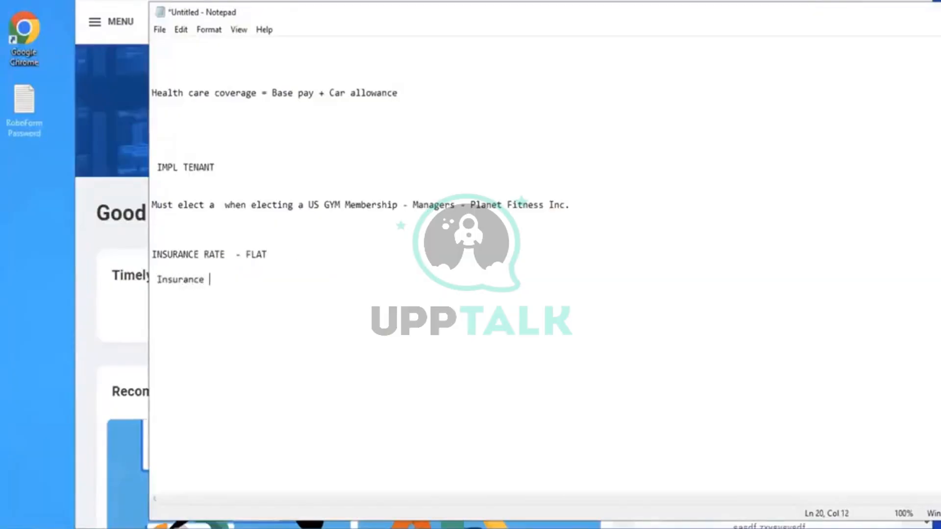
{"action": "type", "text": "- Salary multipl"}
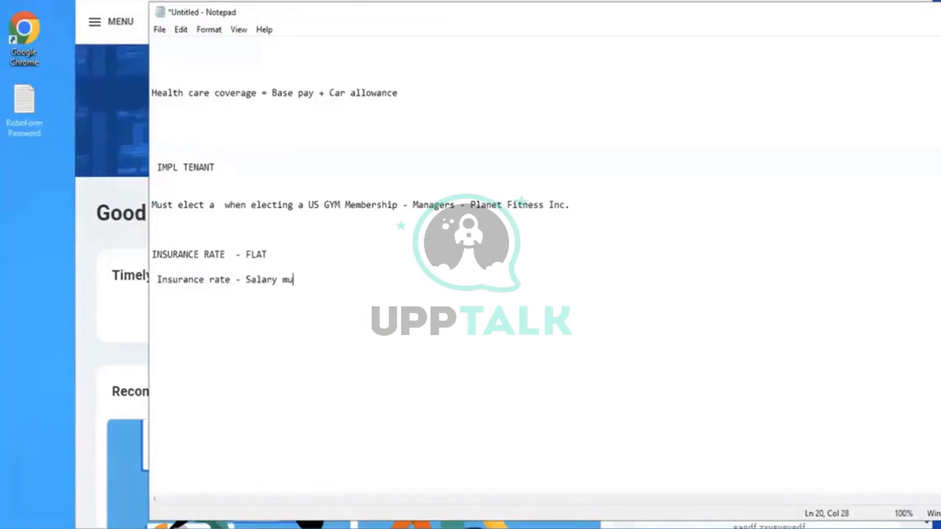
{"action": "type", "text": "ier"}
{"action": "key", "text": "Return"}
{"action": "key", "text": "Return"}
{"action": "type", "text": "Insurante "}
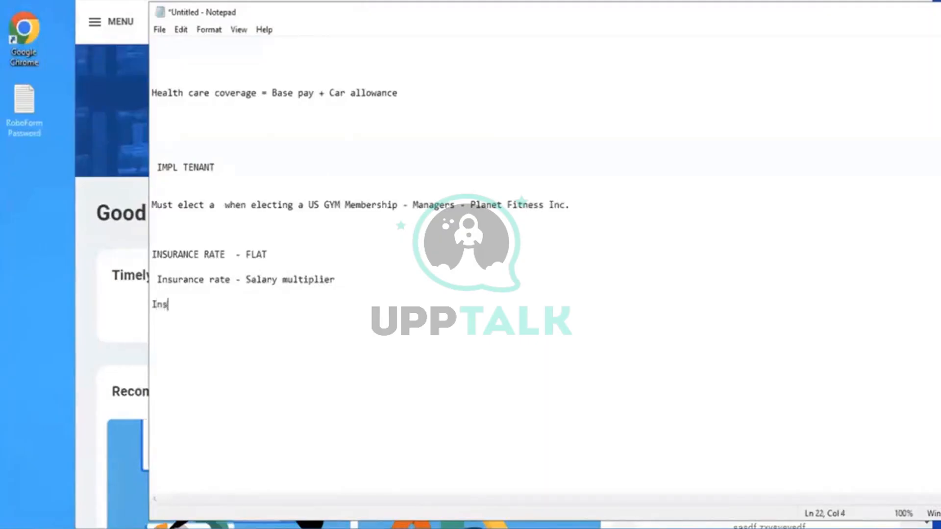
{"action": "type", "text": "based on per"}
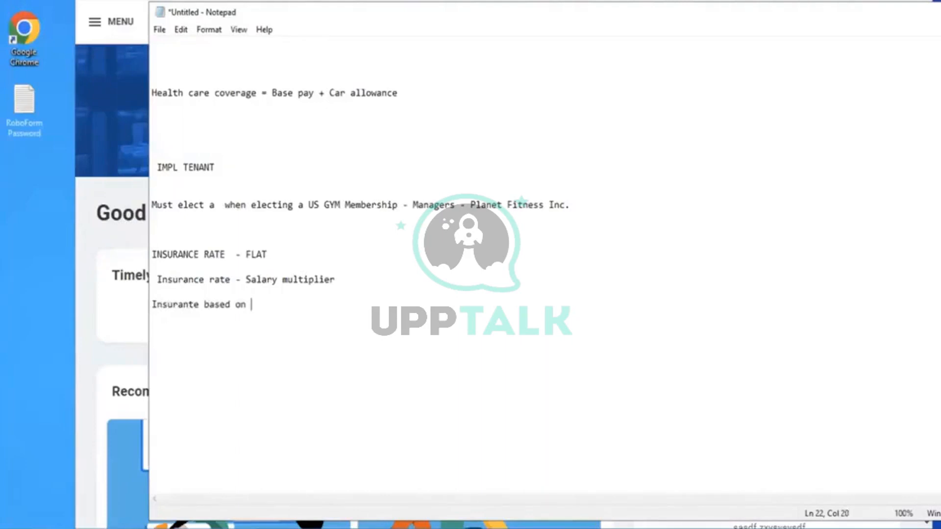
{"action": "type", "text": "centah"}
{"action": "key", "text": "BackSpace"}
{"action": "type", "text": "ge"}
{"action": "left_click_drag", "start_coordinate": [221, 253], "coordinate": [282, 253]}
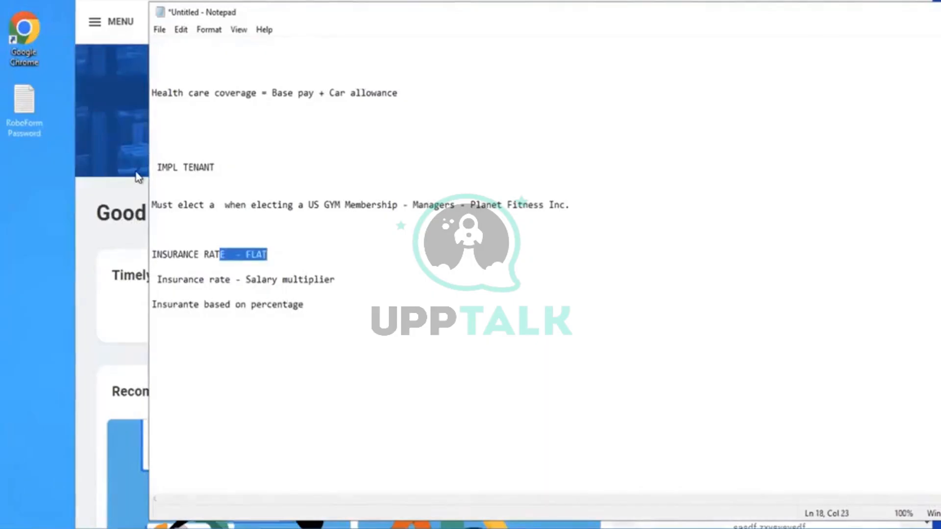
{"action": "type", "text": "X , 2"}
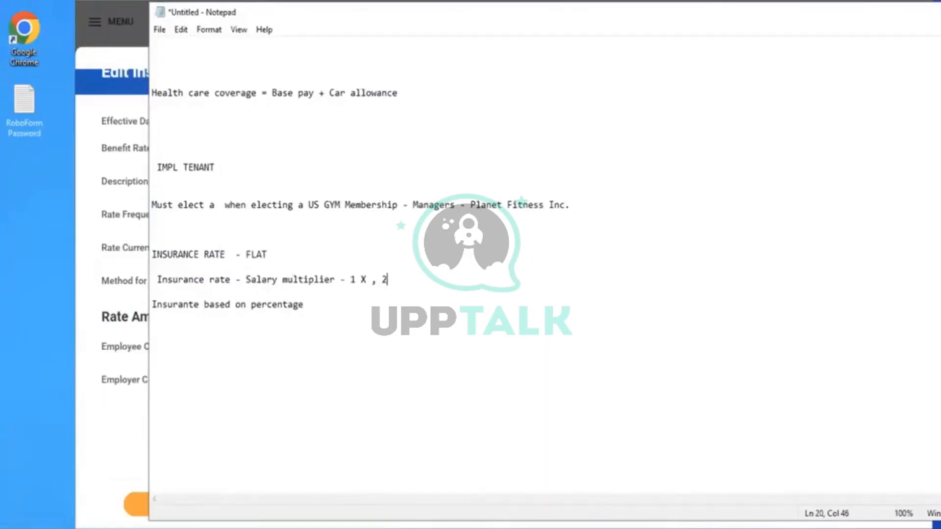
{"action": "type", "text": "X 3 X 4 X"}
Highlight the flat rate and salary multiplier notes, then return to the Workday rate form
{"action": "left_click_drag", "start_coordinate": [166, 252], "coordinate": [255, 254]}
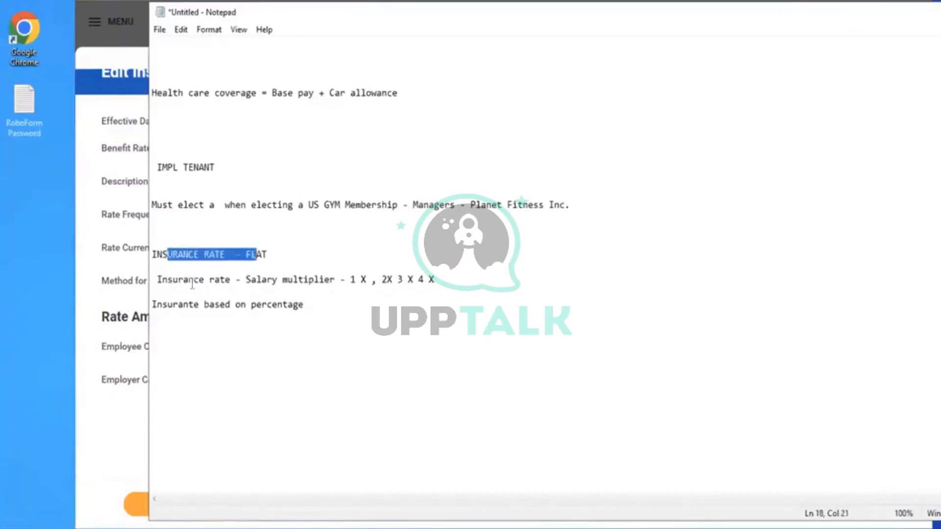
{"action": "left_click", "coordinate": [178, 288]}
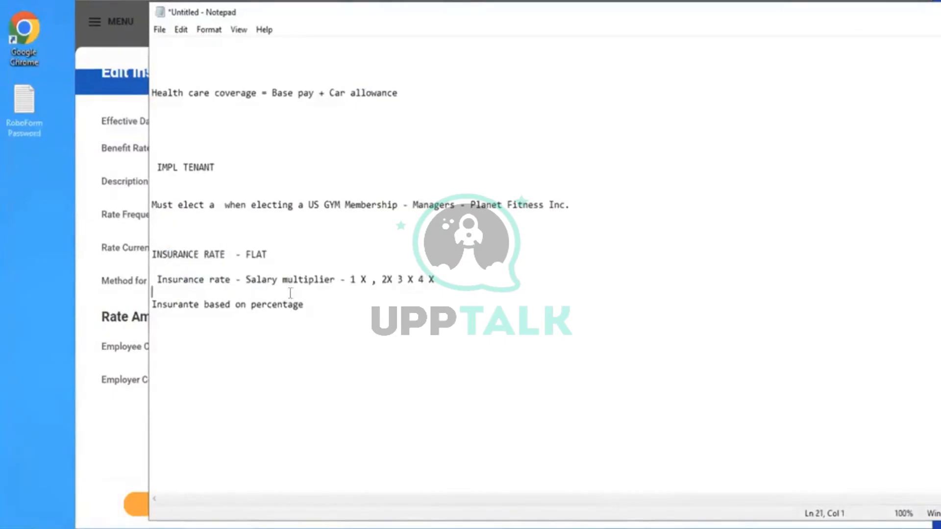
{"action": "key", "text": "shift+Up"}
{"action": "key", "text": "shift+Up"}
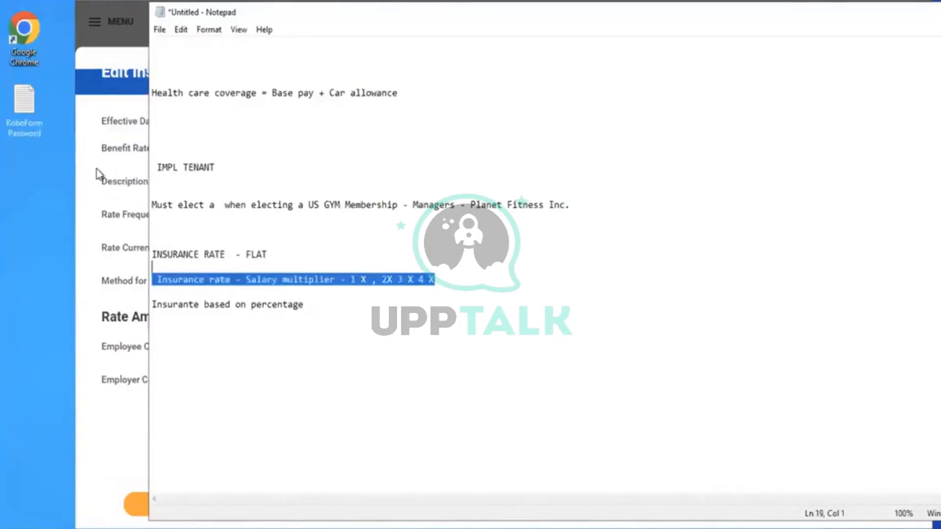
{"action": "left_click", "coordinate": [119, 204]}
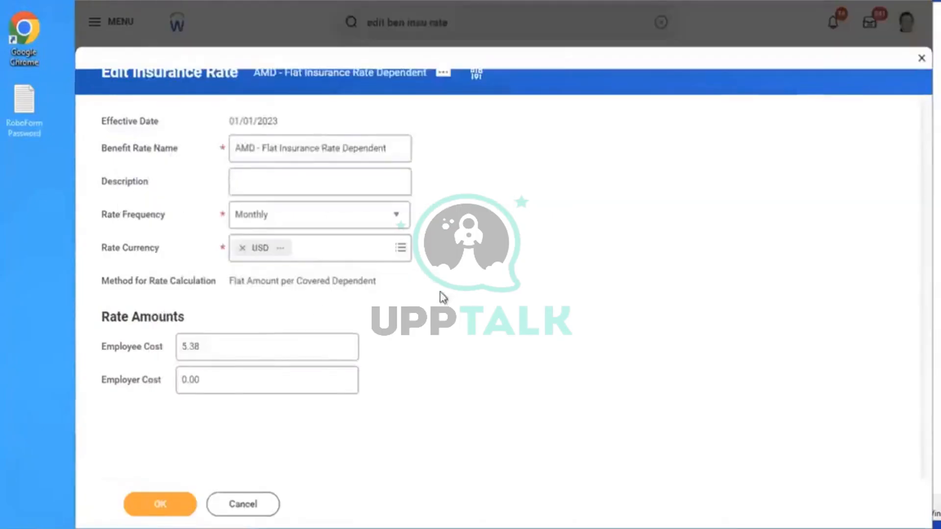
Save the edited rate and open Maintain Benefit Coverage Types via 'MAINTAIN BEN COV TYPE'
{"action": "left_click", "coordinate": [156, 504]}
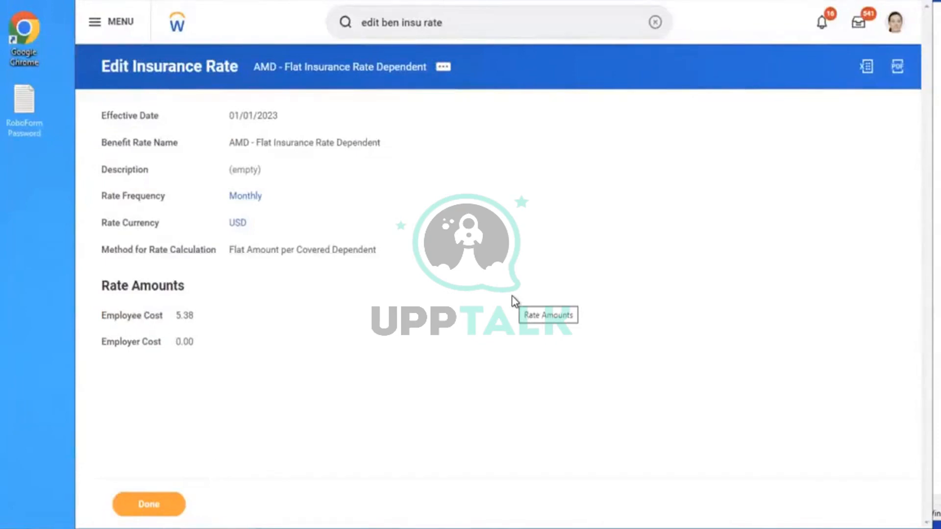
{"action": "left_click", "coordinate": [654, 23]}
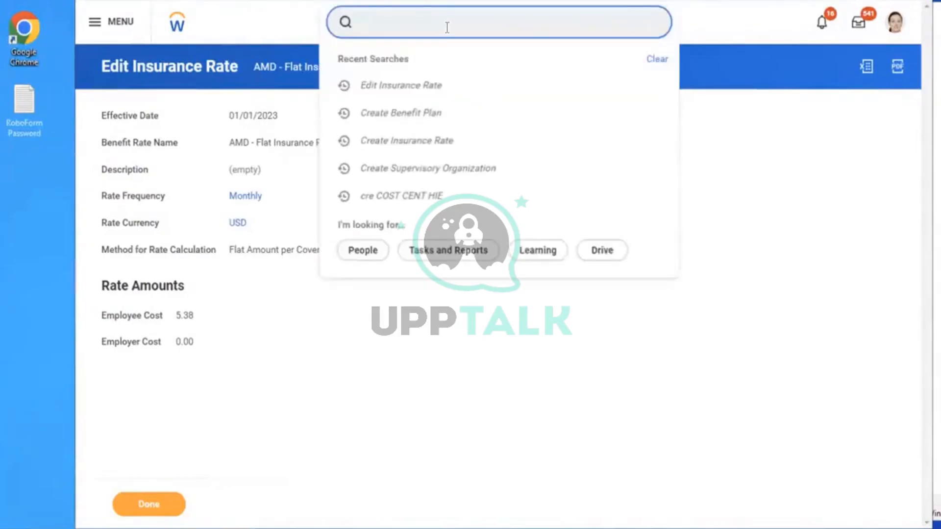
{"action": "type", "text": "MAINTAIN BEN "}
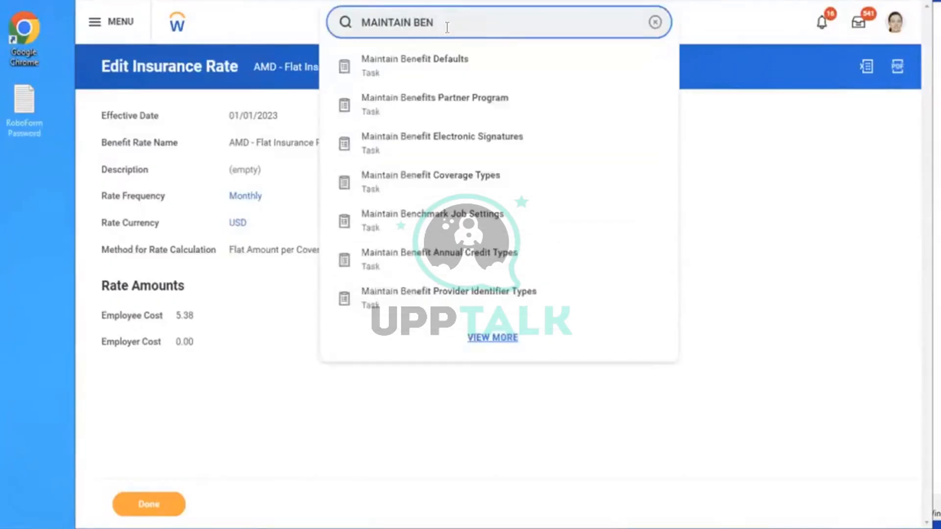
{"action": "type", "text": "COV TYPE"}
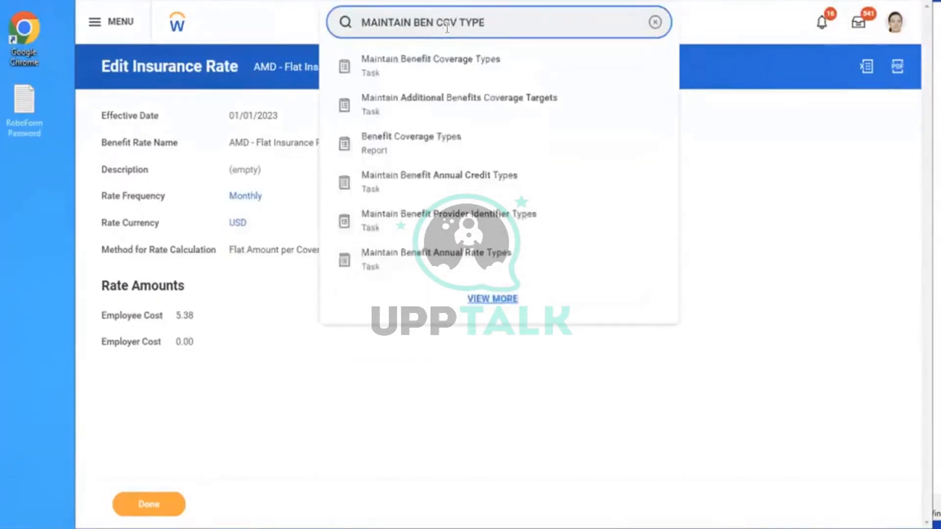
{"action": "left_click", "coordinate": [420, 70]}
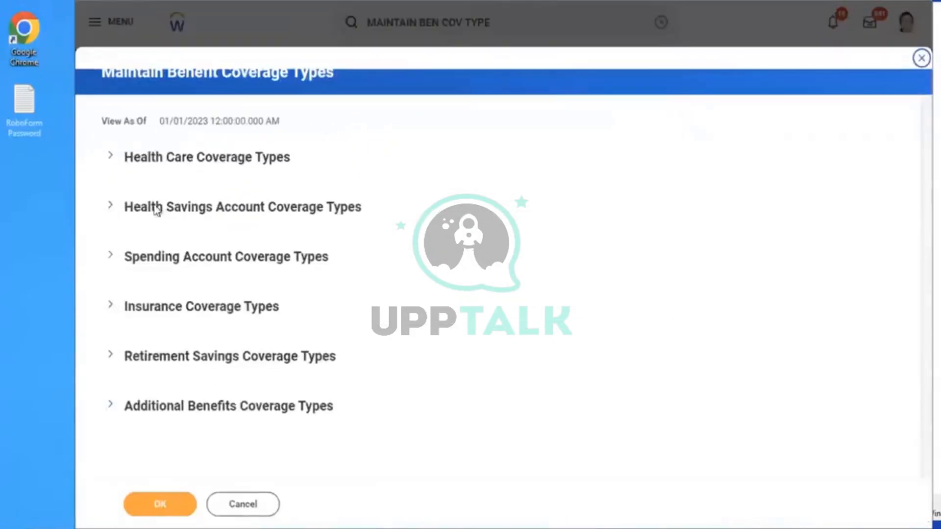
Add an insurance coverage type row with order 1 named 'Dependent Life'
{"action": "left_click", "coordinate": [142, 320]}
{"action": "scroll", "coordinate": [916, 177], "scroll_direction": "down", "scroll_amount": 4}
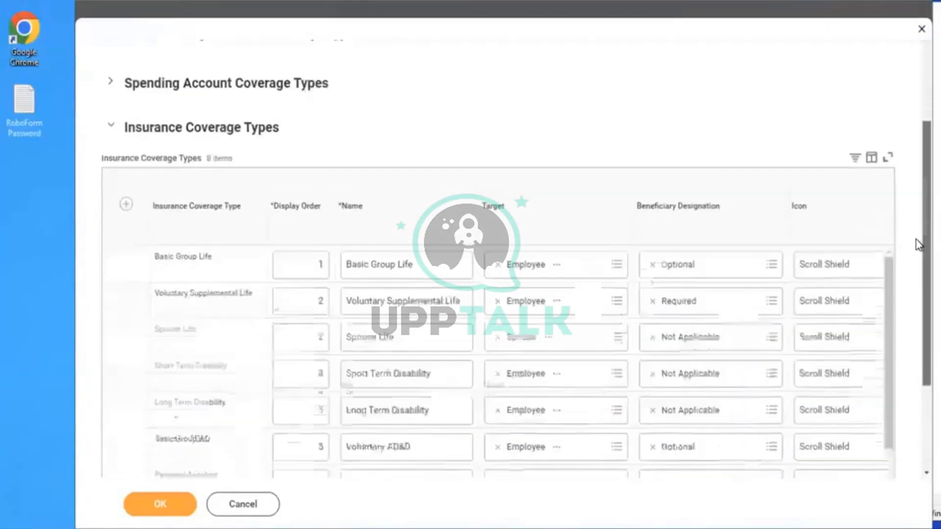
{"action": "scroll", "coordinate": [917, 245], "scroll_direction": "down", "scroll_amount": 1}
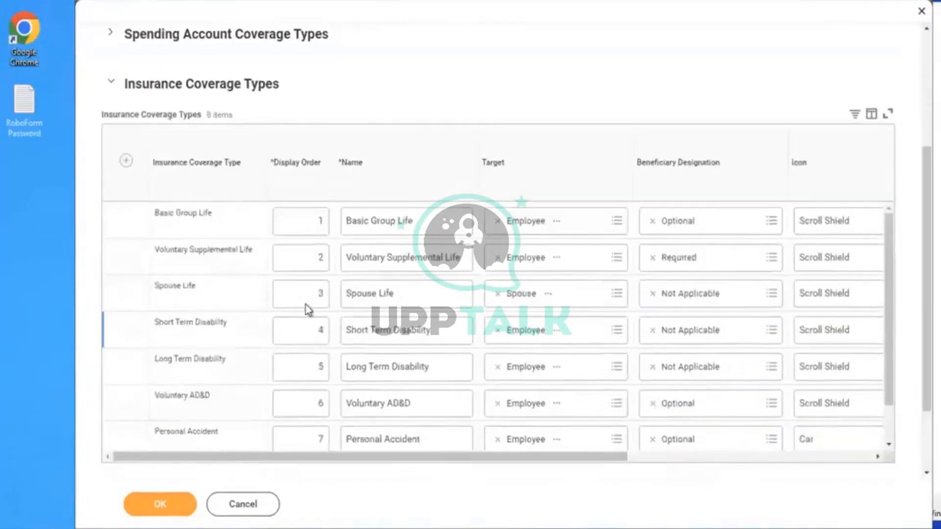
{"action": "left_click", "coordinate": [126, 162]}
{"action": "left_click", "coordinate": [292, 223]}
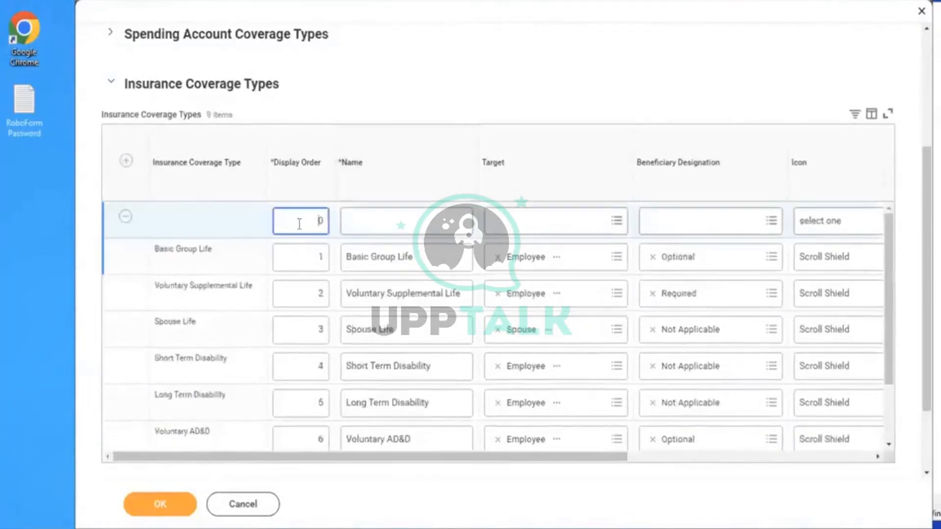
{"action": "key", "text": "BackSpace"}
{"action": "type", "text": "1"}
{"action": "left_click", "coordinate": [394, 228]}
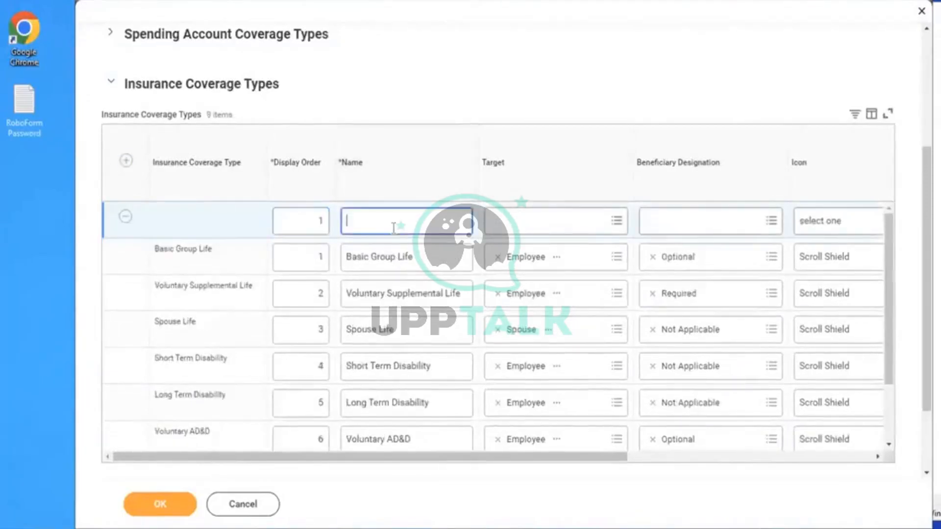
{"action": "type", "text": "Dependent Life"}
Give Dependent Life target Employee, Optional beneficiary designation and the Heart icon, then save
{"action": "left_click", "coordinate": [523, 214]}
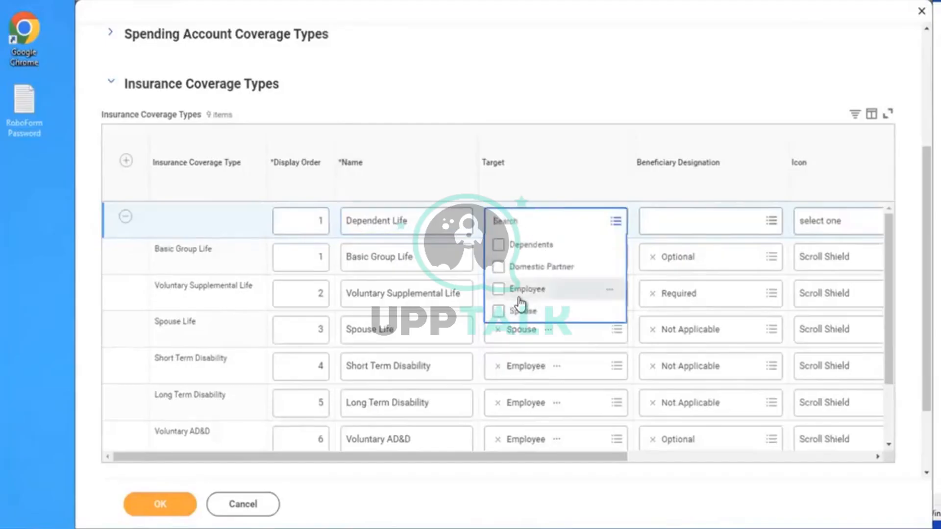
{"action": "left_click", "coordinate": [502, 290]}
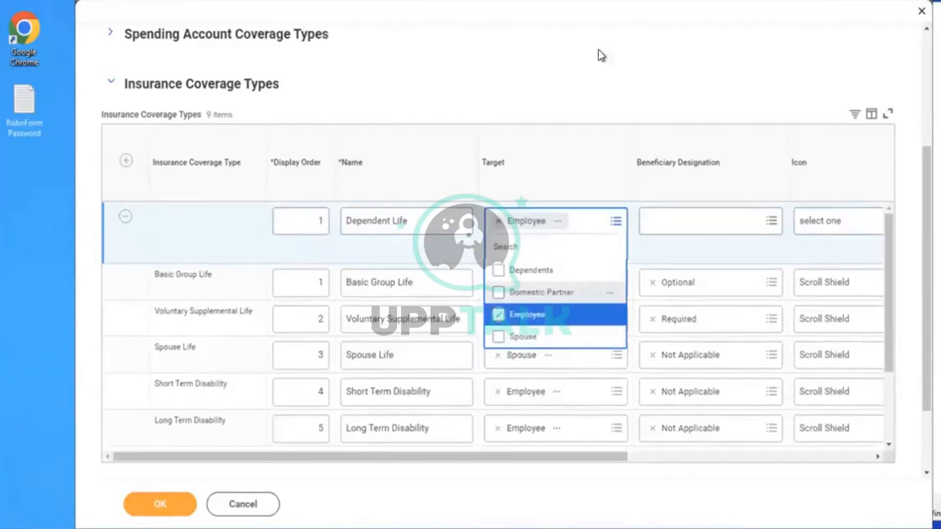
{"action": "left_click", "coordinate": [599, 54]}
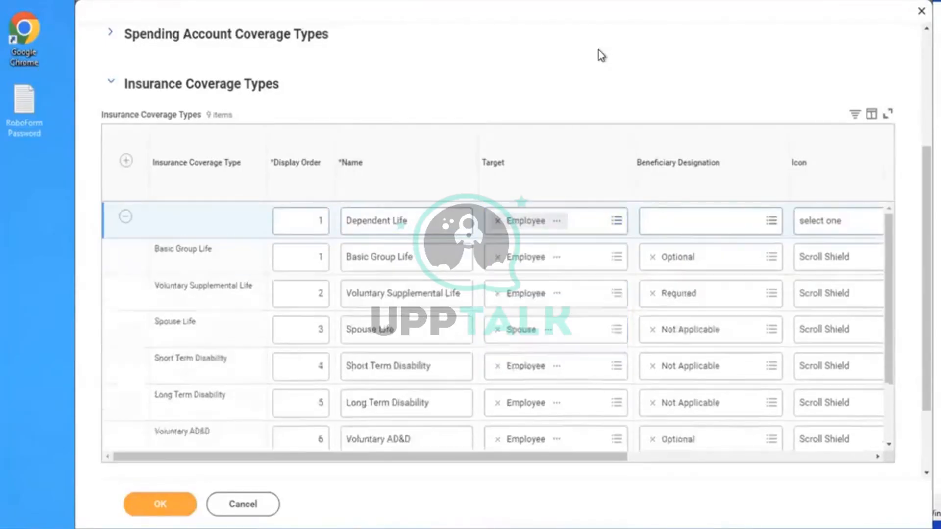
{"action": "left_click", "coordinate": [668, 215]}
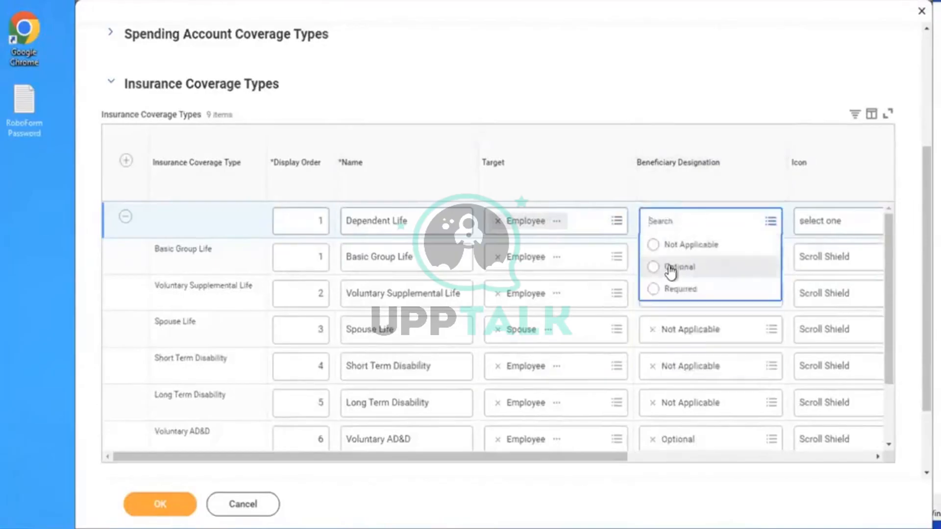
{"action": "left_click", "coordinate": [671, 269]}
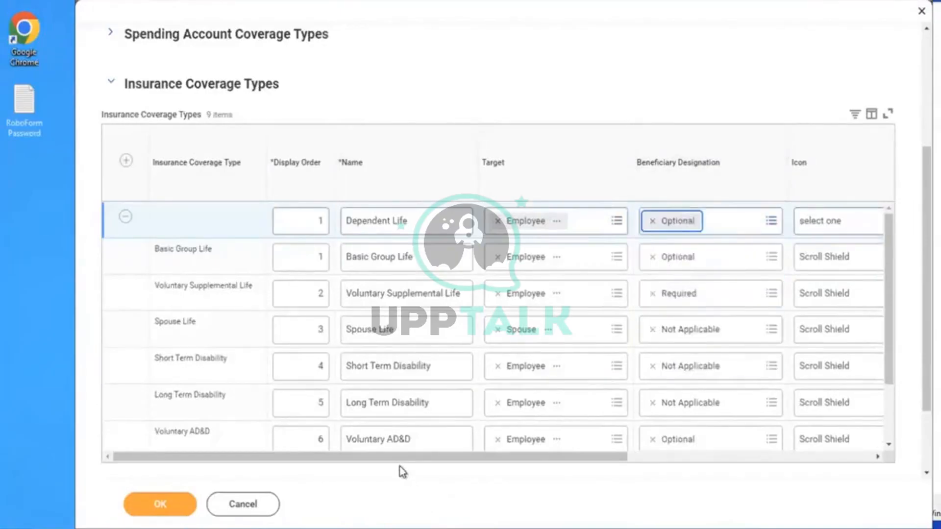
{"action": "left_click_drag", "start_coordinate": [473, 456], "coordinate": [686, 451]}
{"action": "left_click", "coordinate": [542, 224]}
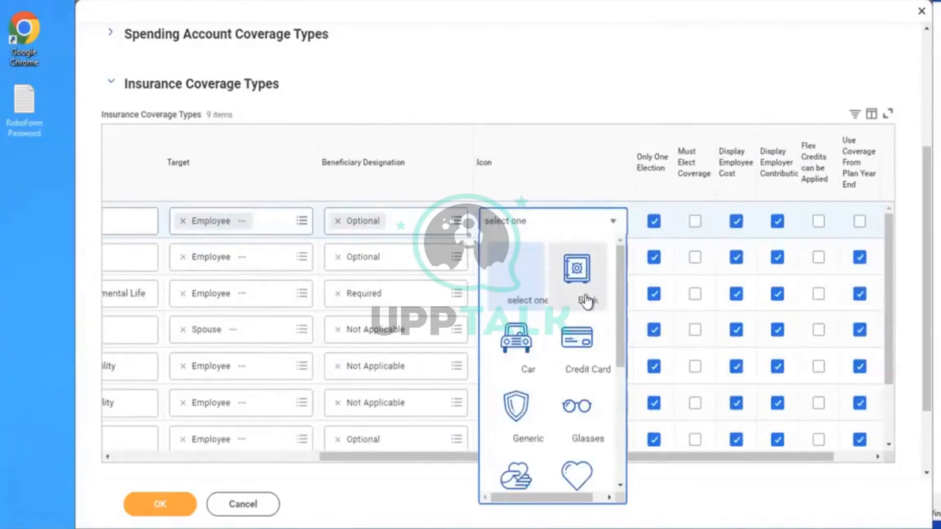
{"action": "left_click", "coordinate": [578, 469]}
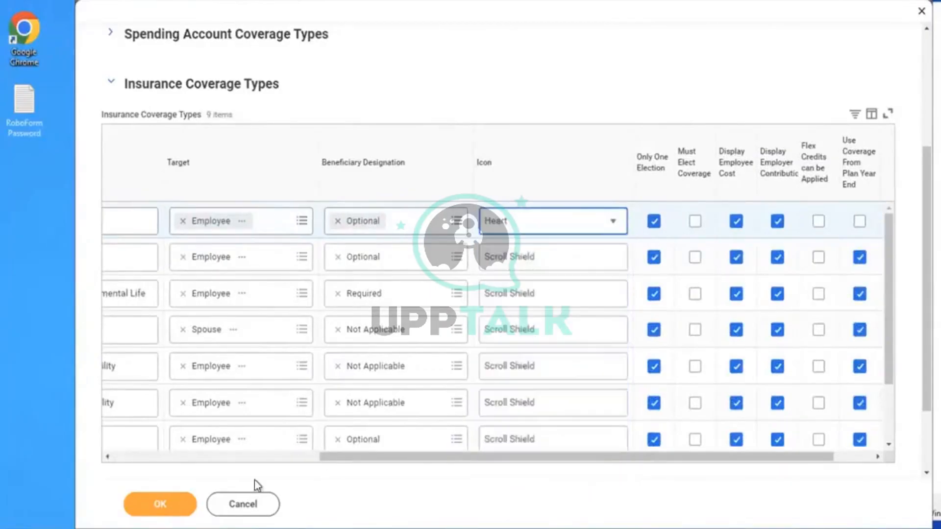
{"action": "left_click", "coordinate": [162, 510]}
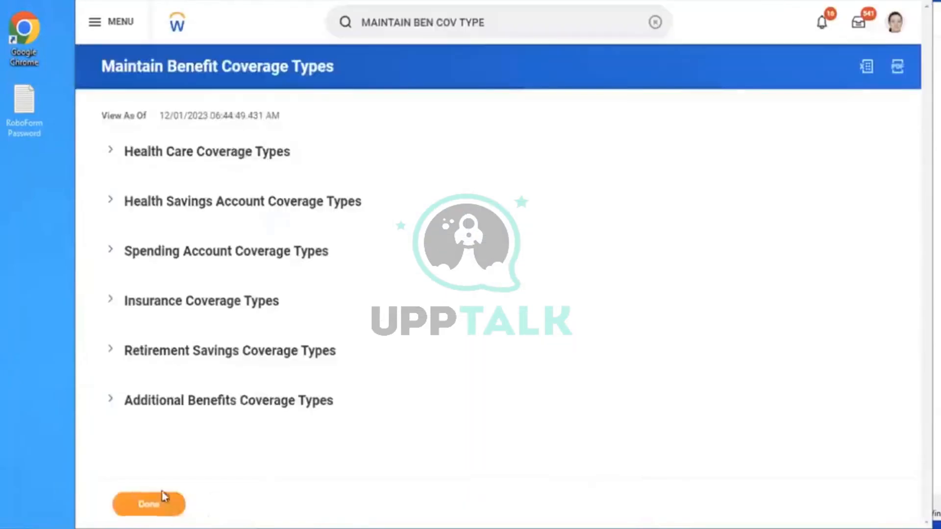
Open the Create Benefit Plan task by searching 'create ben plan'
{"action": "left_click", "coordinate": [653, 23]}
{"action": "left_click", "coordinate": [495, 21]}
{"action": "type", "text": "c"}
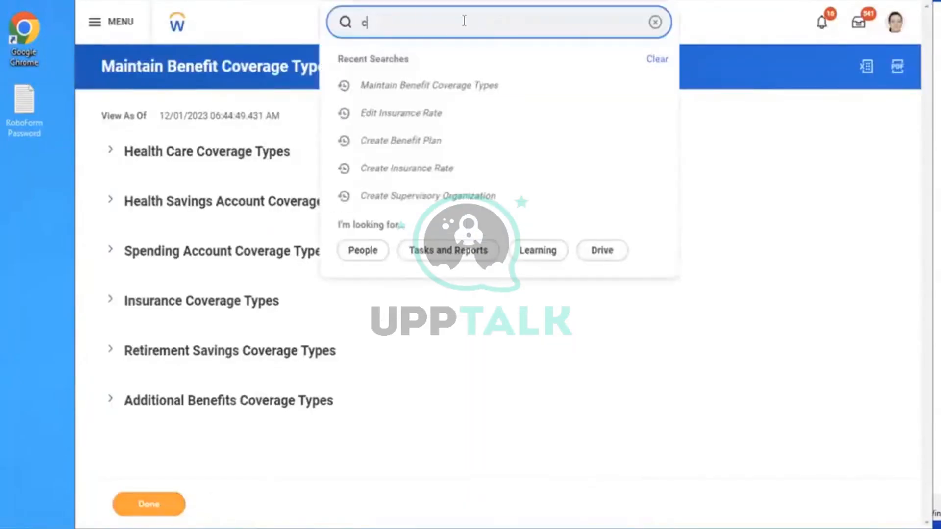
{"action": "type", "text": "reate ben plan"}
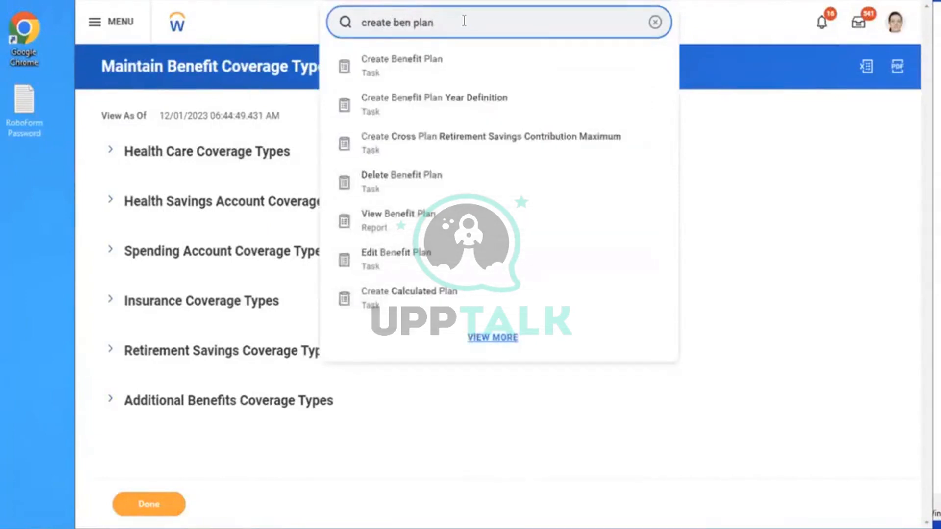
{"action": "left_click", "coordinate": [427, 62]}
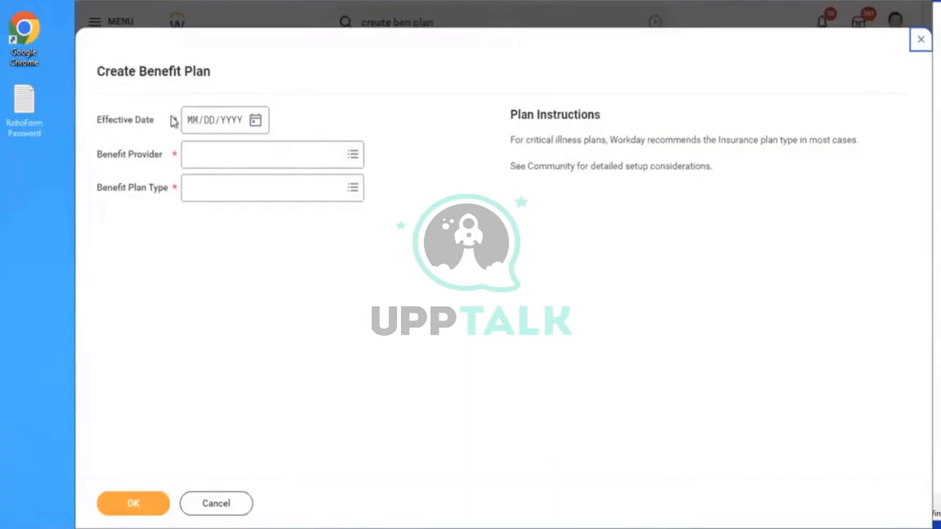
Set effective date 01/01/2023, provider Aviva and plan type Insurance Coverage Plan, then submit
{"action": "left_click", "coordinate": [190, 126]}
{"action": "type", "text": "01012023"}
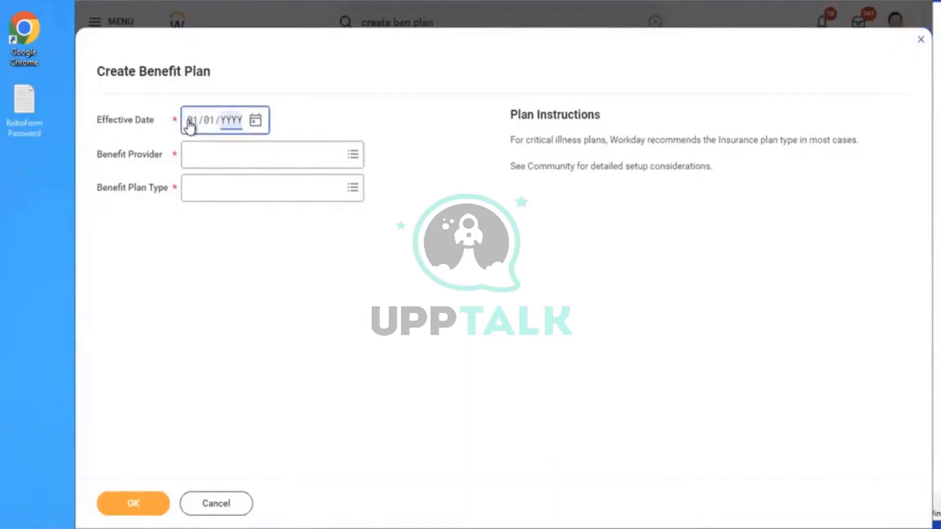
{"action": "left_click", "coordinate": [235, 158]}
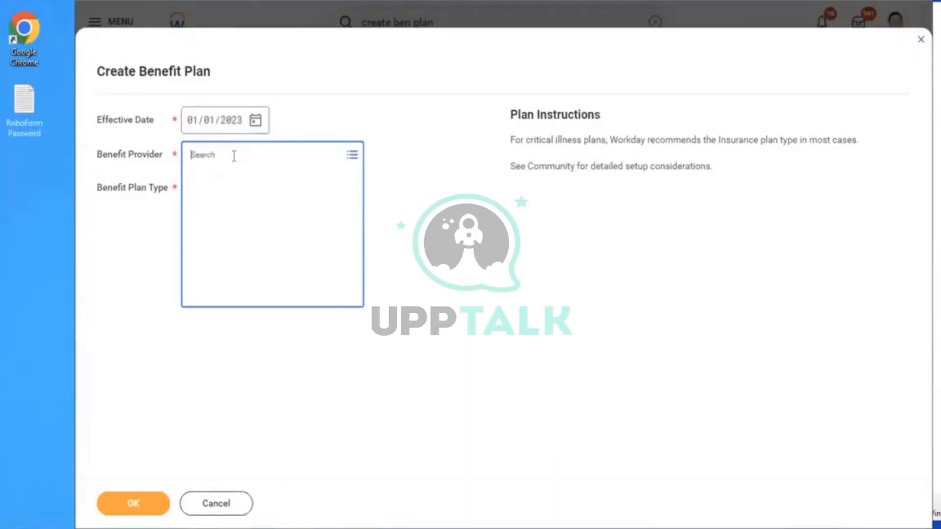
{"action": "left_click", "coordinate": [225, 180]}
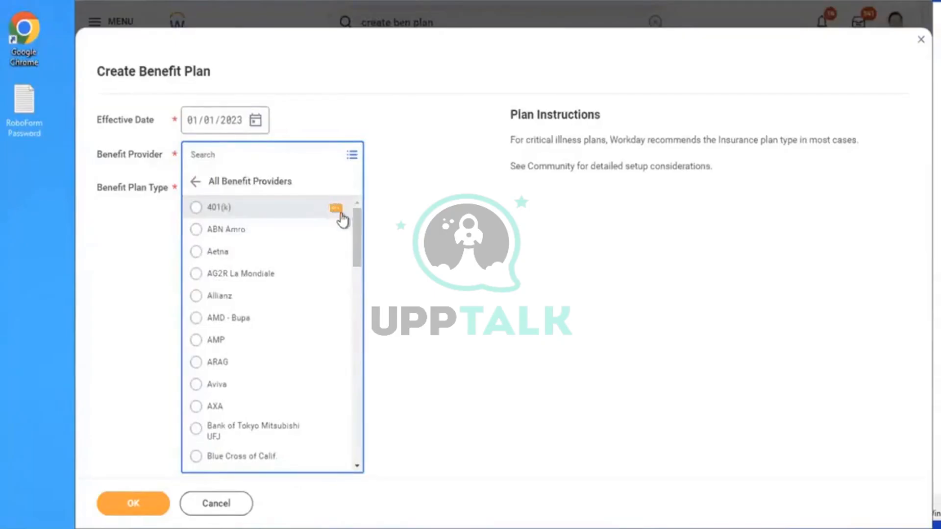
{"action": "left_click", "coordinate": [324, 208]}
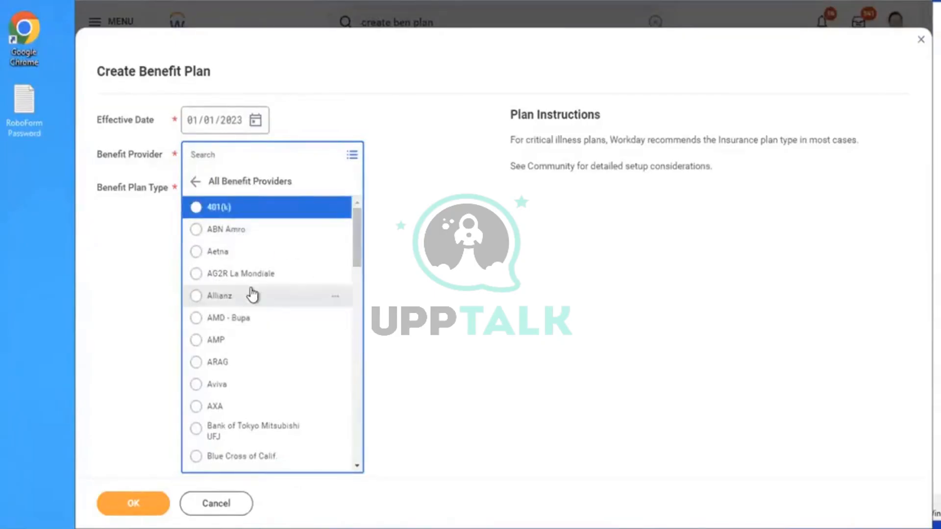
{"action": "left_click", "coordinate": [230, 386]}
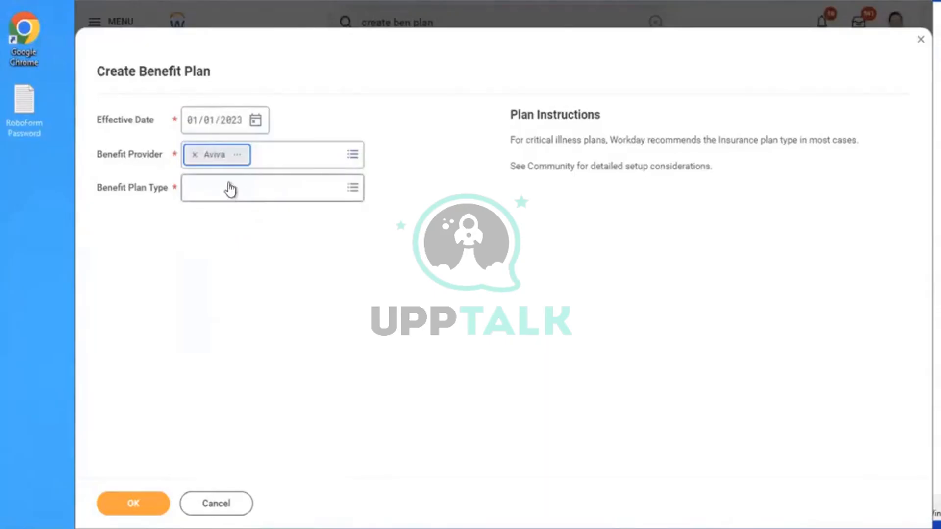
{"action": "left_click", "coordinate": [230, 189]}
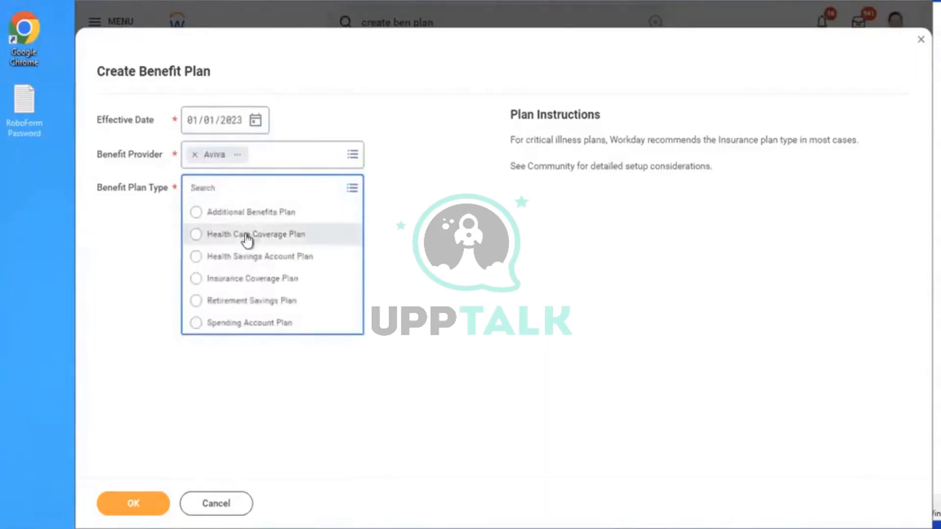
{"action": "left_click", "coordinate": [234, 279]}
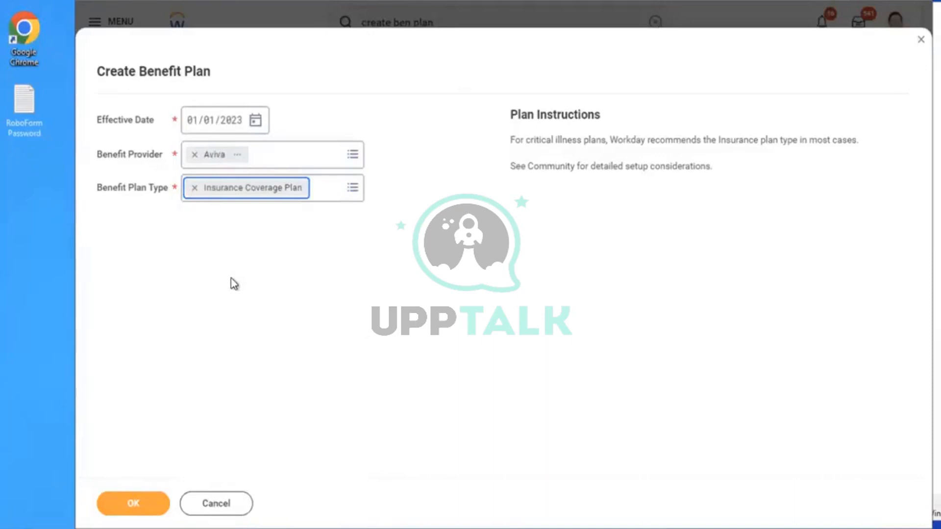
{"action": "left_click", "coordinate": [141, 500]}
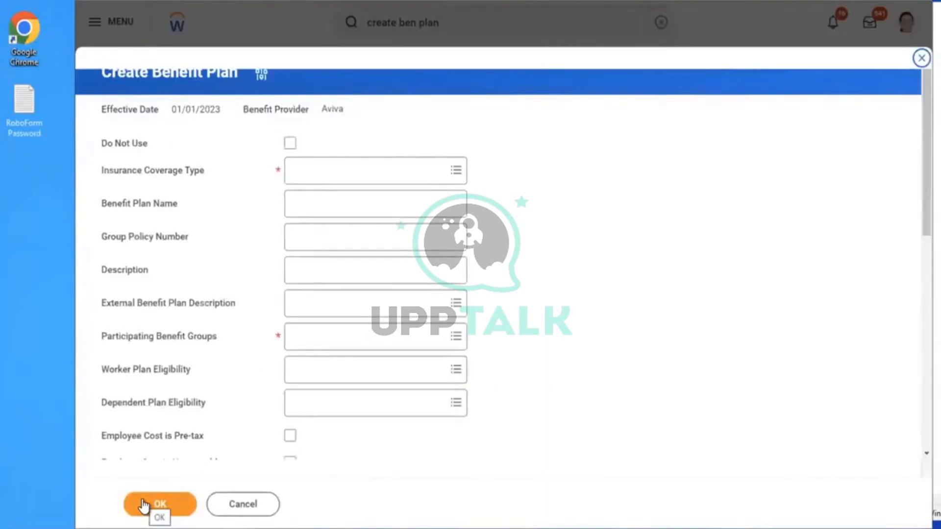
Set the coverage type to Dependent Life and add the Active Employees in U.S. - Salaried benefit group
{"action": "left_click", "coordinate": [348, 159]}
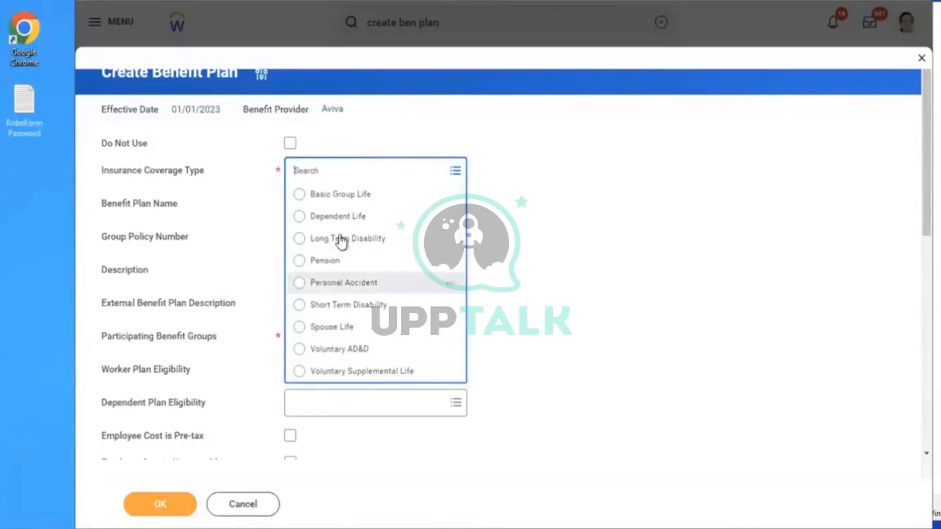
{"action": "left_click", "coordinate": [340, 218]}
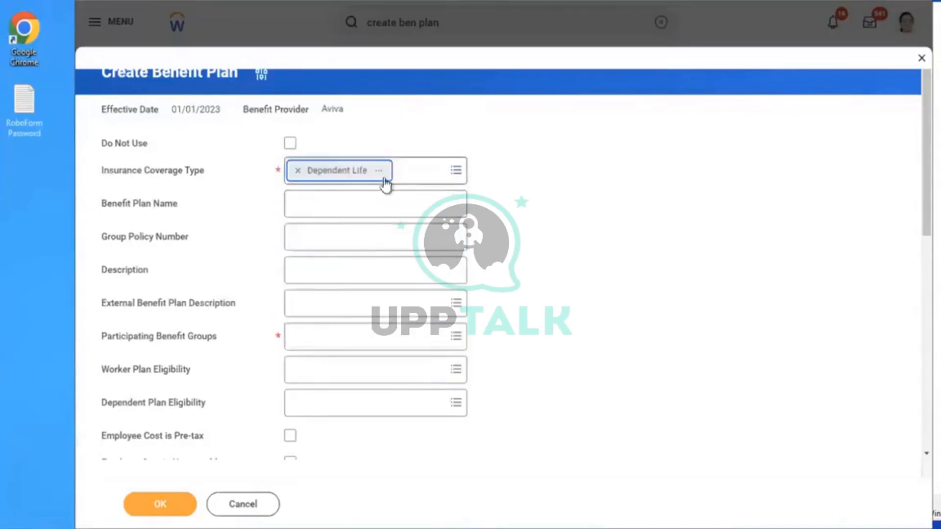
{"action": "left_click", "coordinate": [342, 337]}
{"action": "type", "text": "act"}
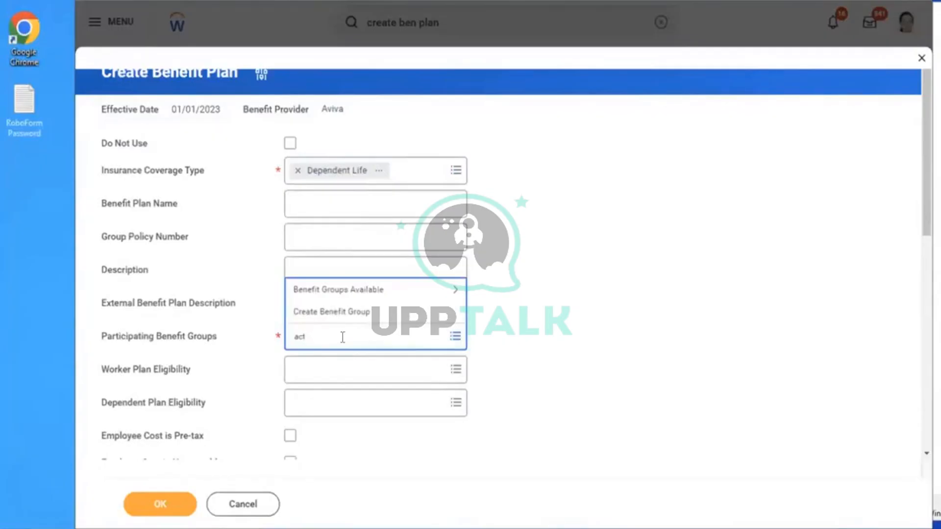
{"action": "type", "text": "ive"}
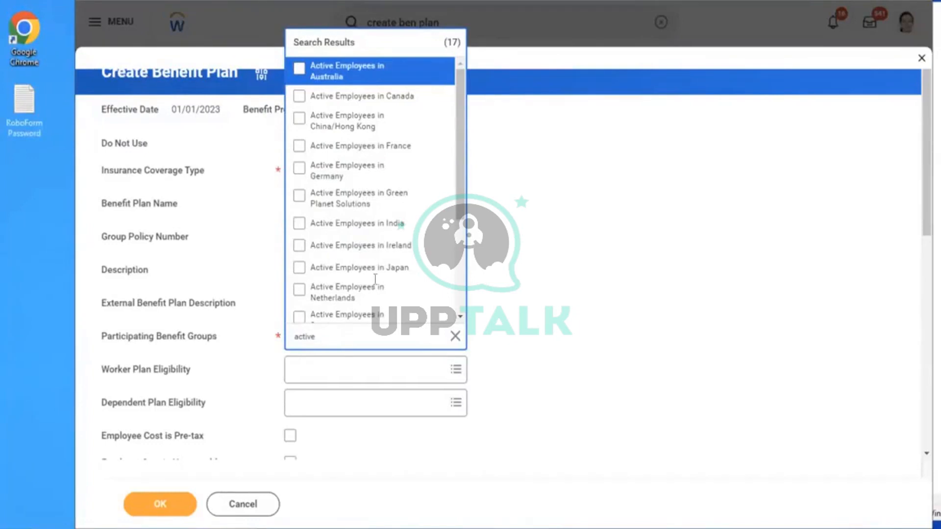
{"action": "scroll", "coordinate": [451, 292], "scroll_direction": "down", "scroll_amount": 3}
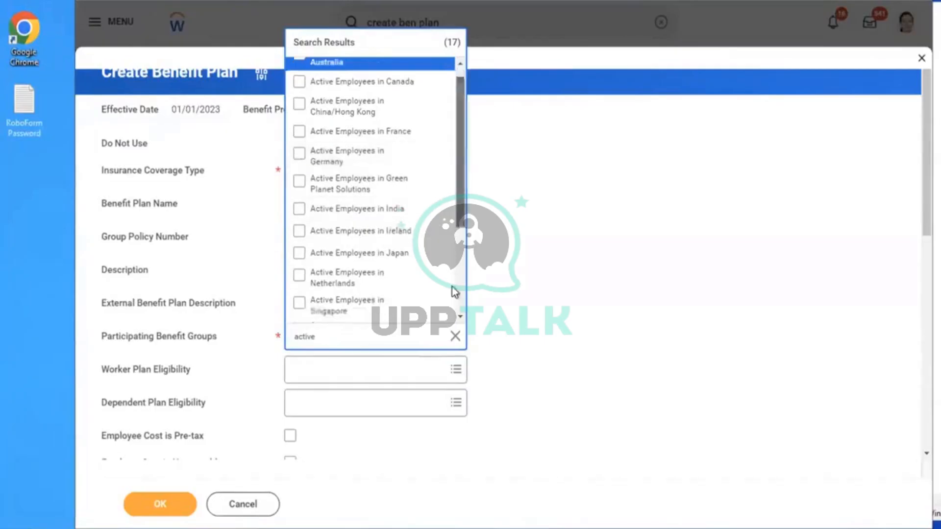
{"action": "left_click", "coordinate": [347, 287]}
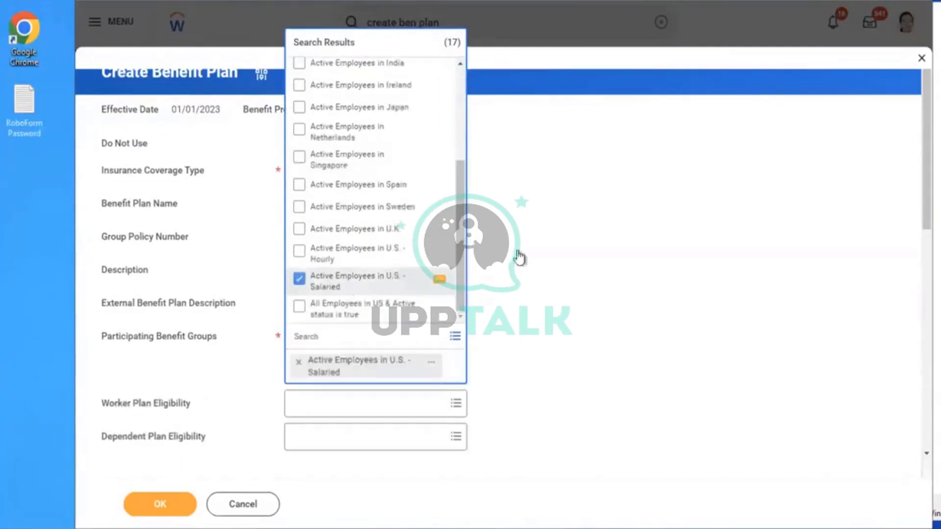
{"action": "left_click", "coordinate": [620, 274]}
Set the plan's Covers field to Employee
{"action": "scroll", "coordinate": [620, 274], "scroll_direction": "down", "scroll_amount": 2}
{"action": "scroll", "coordinate": [620, 274], "scroll_direction": "down", "scroll_amount": 2}
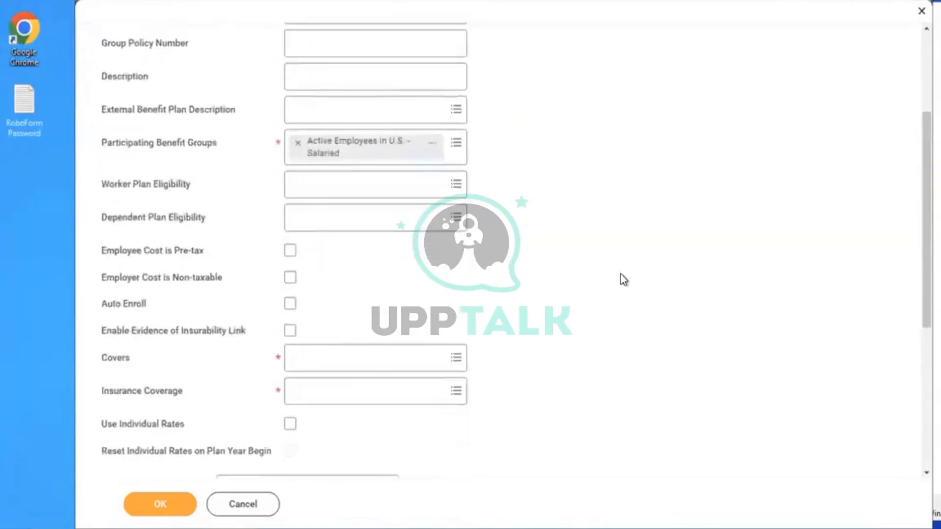
{"action": "left_click", "coordinate": [337, 362]}
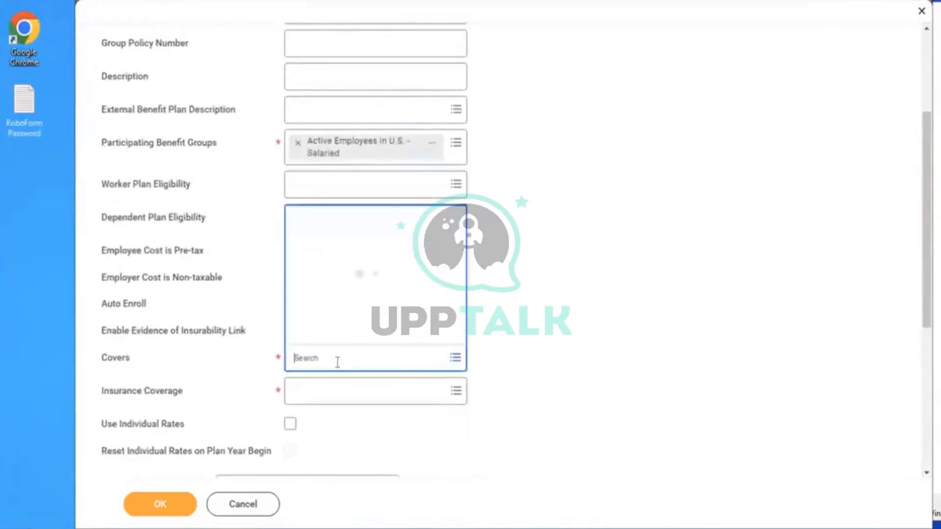
{"action": "left_click", "coordinate": [313, 334]}
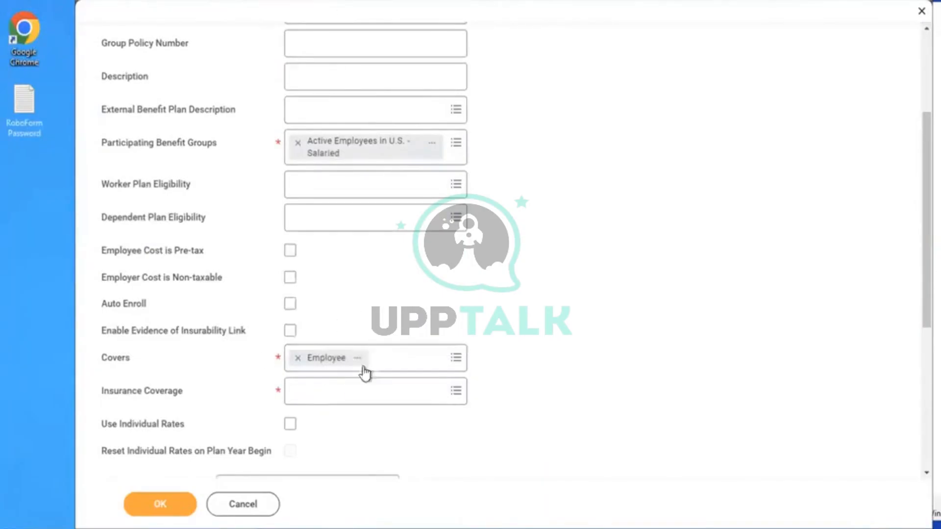
Search Insurance Coverage for 'amd', then 'depen', and find no matching coverage
{"action": "scroll", "coordinate": [420, 292], "scroll_direction": "down", "scroll_amount": 3}
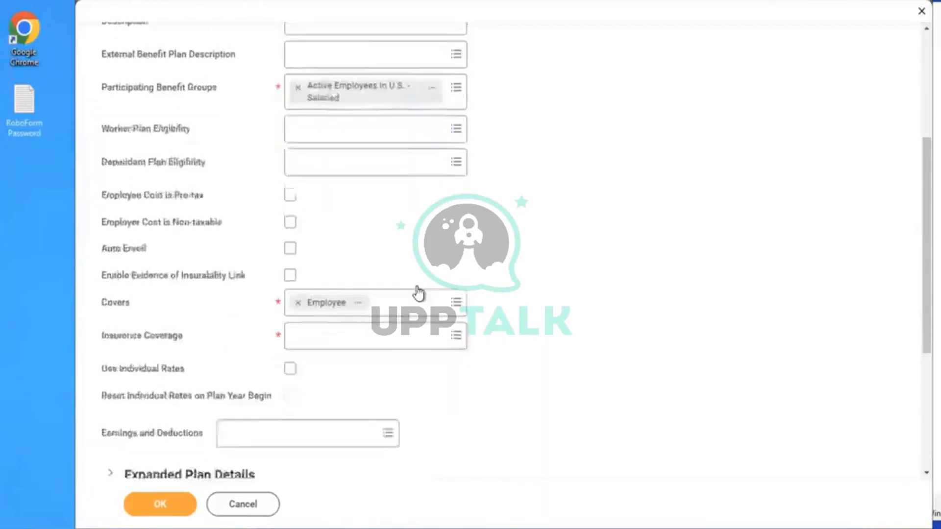
{"action": "left_click", "coordinate": [349, 250]}
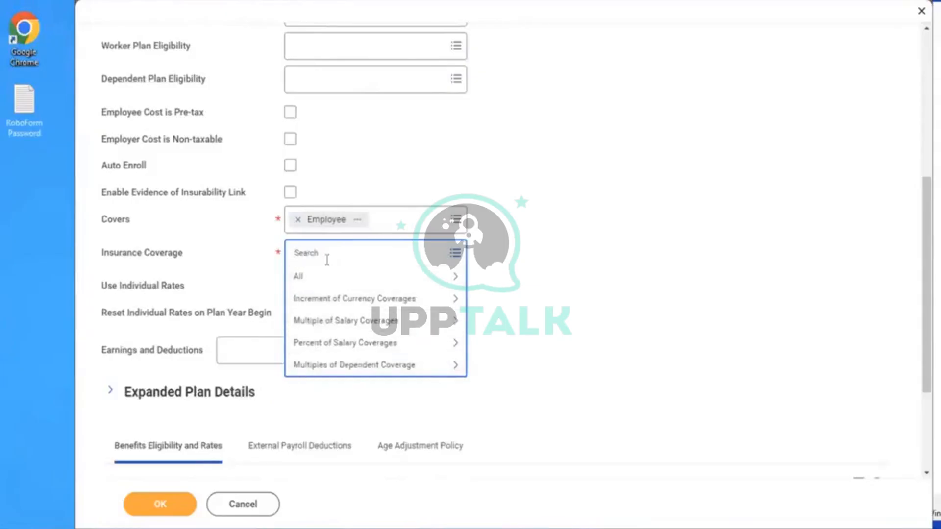
{"action": "type", "text": "amd"}
{"action": "key", "text": "Return"}
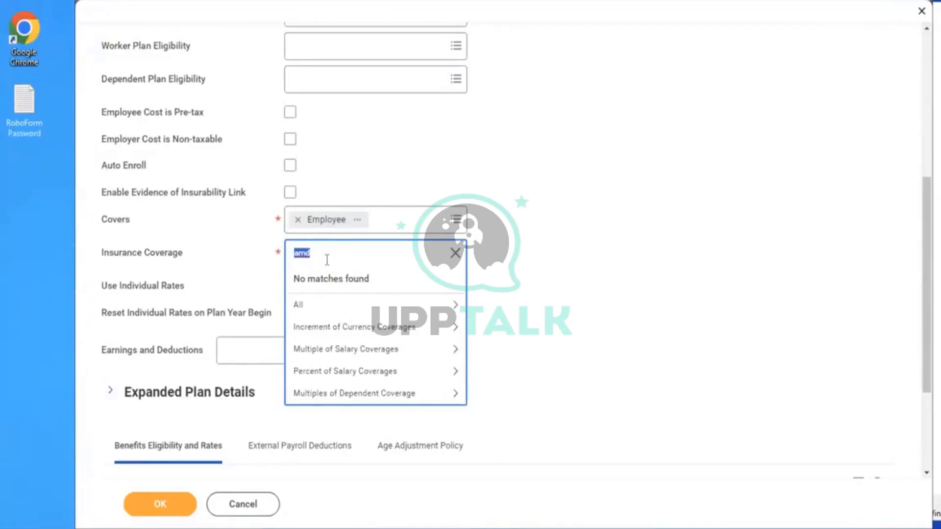
{"action": "key", "text": "BackSpace"}
{"action": "type", "text": "depen"}
{"action": "key", "text": "Return"}
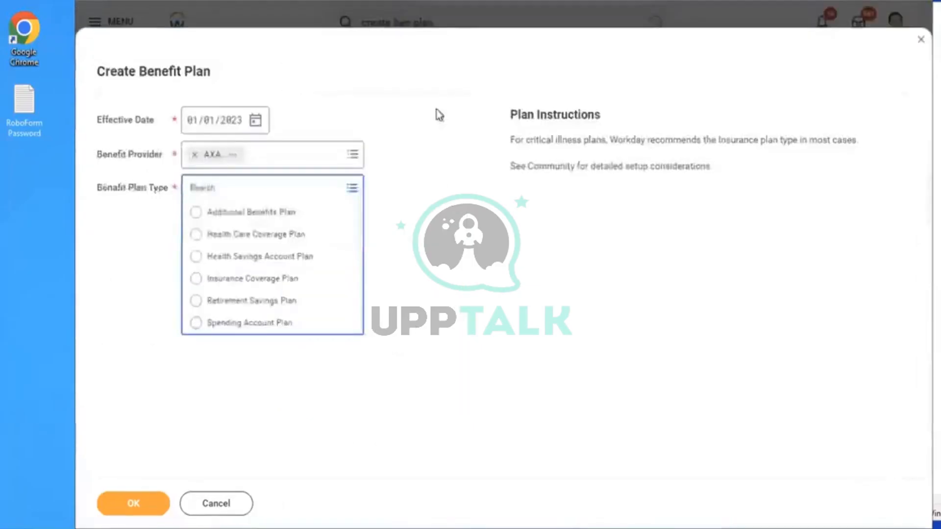
Cancel and discard the unsaved benefit plan, then close the blank Create Insurance Rate popup
{"action": "left_click", "coordinate": [216, 504]}
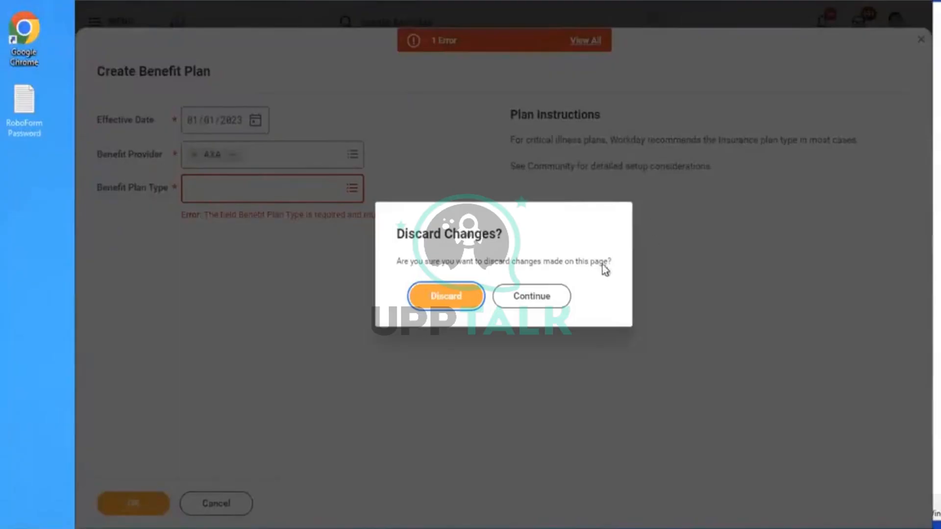
{"action": "left_click", "coordinate": [446, 296]}
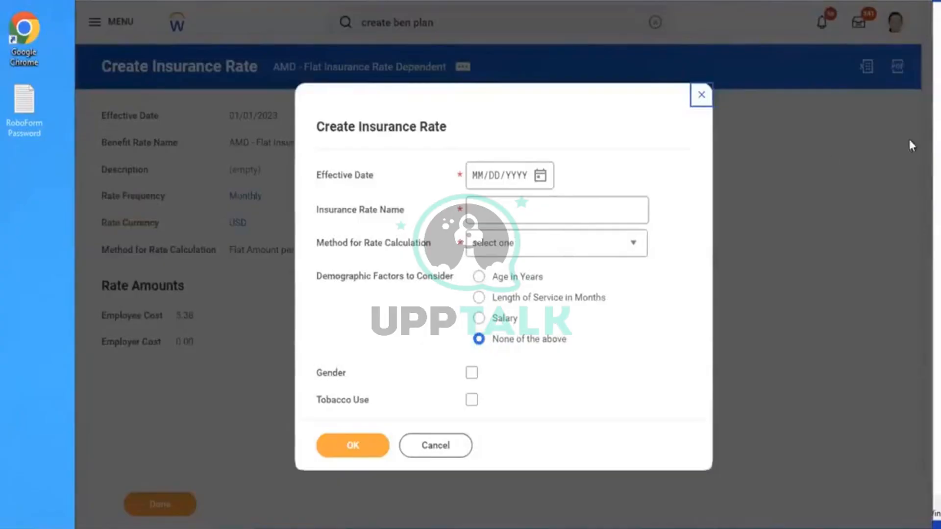
{"action": "left_click", "coordinate": [698, 95]}
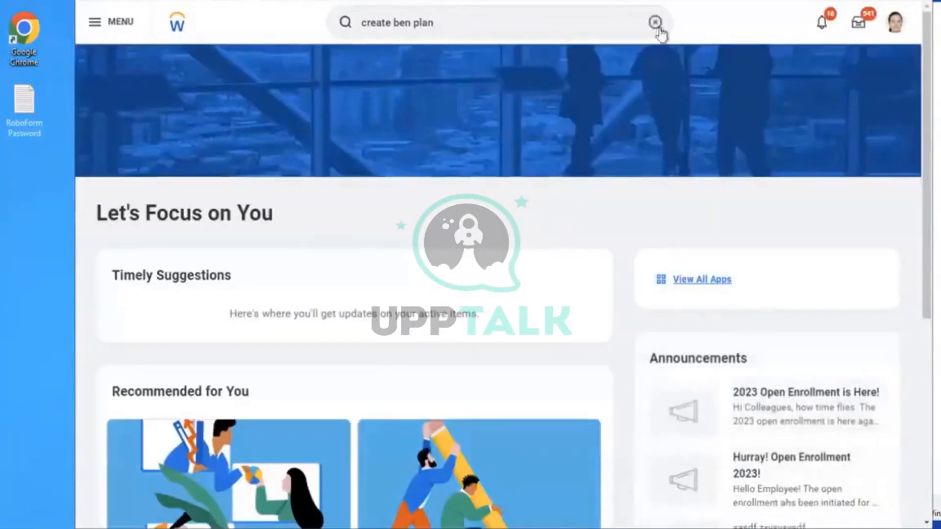
Search tasks for 'create insu cov', then replace the query with 'create cov level'
{"action": "left_click", "coordinate": [655, 22]}
{"action": "left_click", "coordinate": [779, 131]}
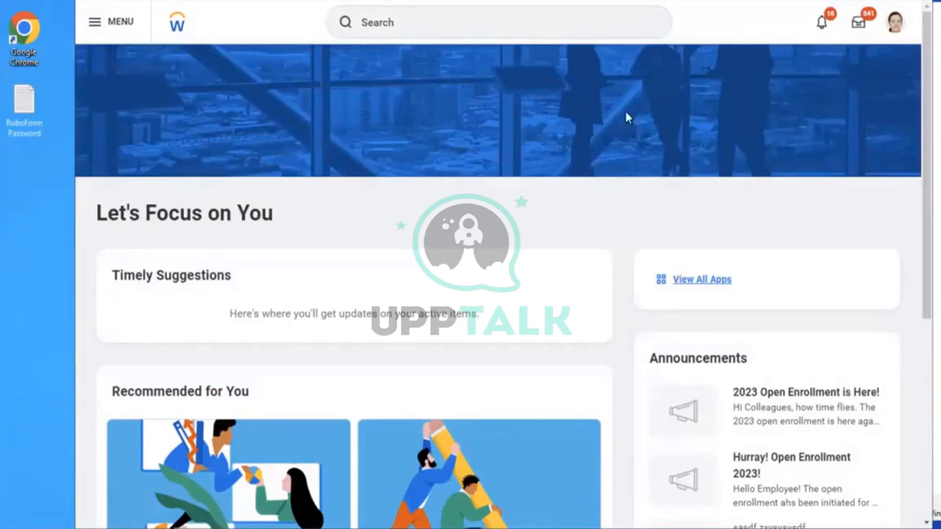
{"action": "type", "text": "re"}
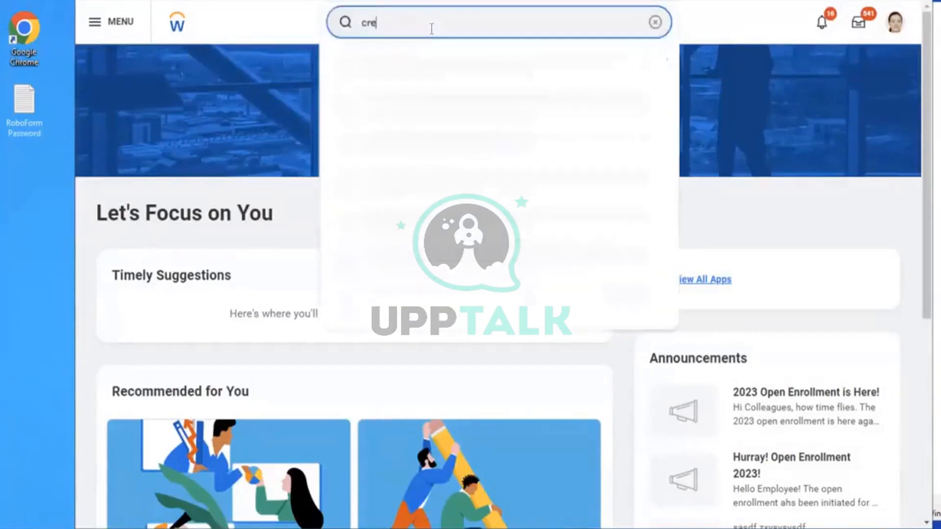
{"action": "type", "text": "ate insu cov"}
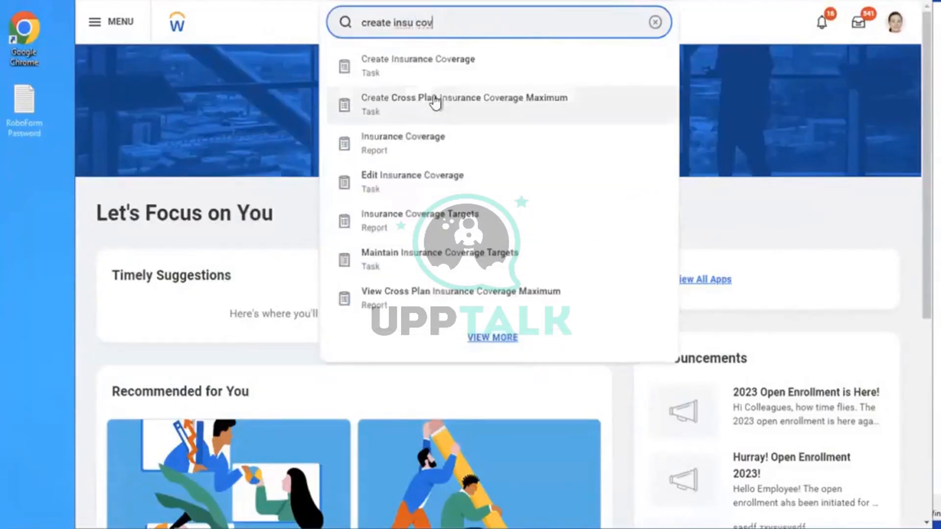
{"action": "left_click", "coordinate": [654, 24]}
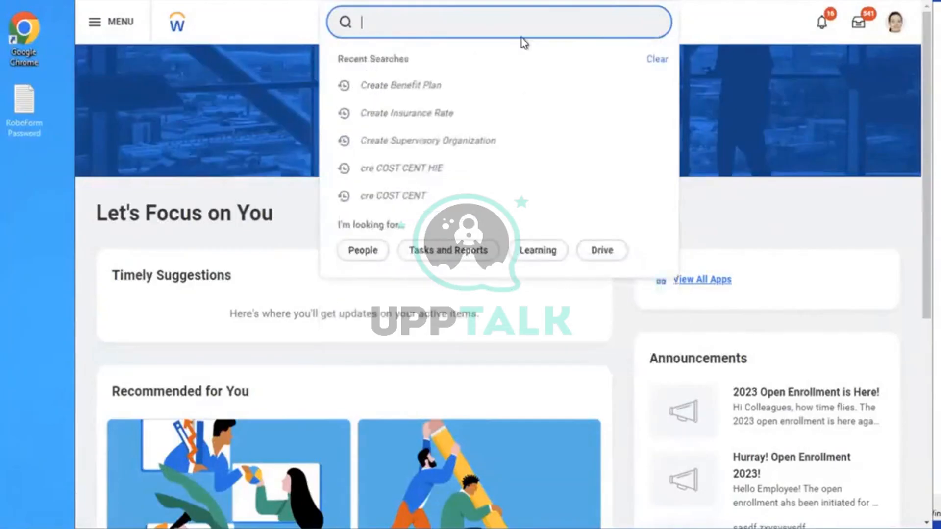
{"action": "type", "text": "cre"}
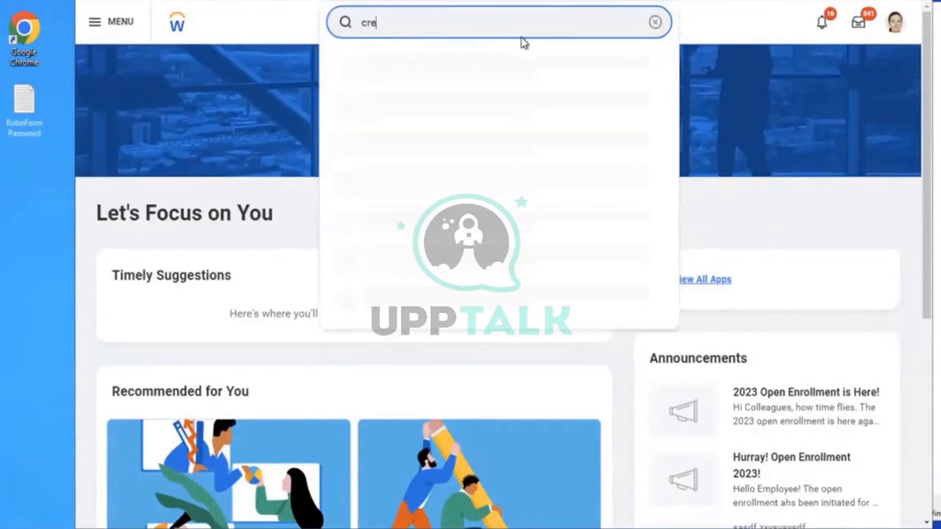
{"action": "type", "text": "ate cov level"}
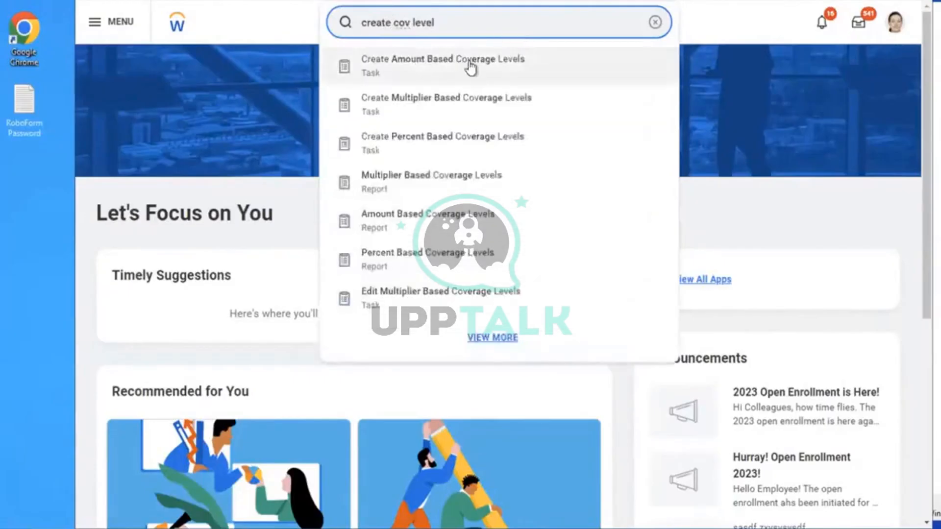
Start Create Amount Based Coverage Levels named 'AMD - Dependent Insurance Coverage Level' in USD
{"action": "left_click", "coordinate": [429, 71]}
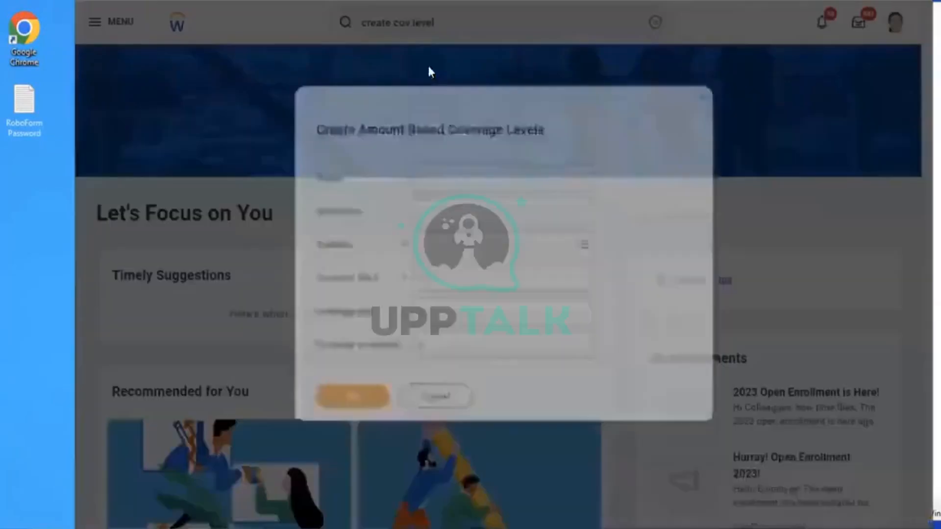
{"action": "left_click", "coordinate": [450, 169]}
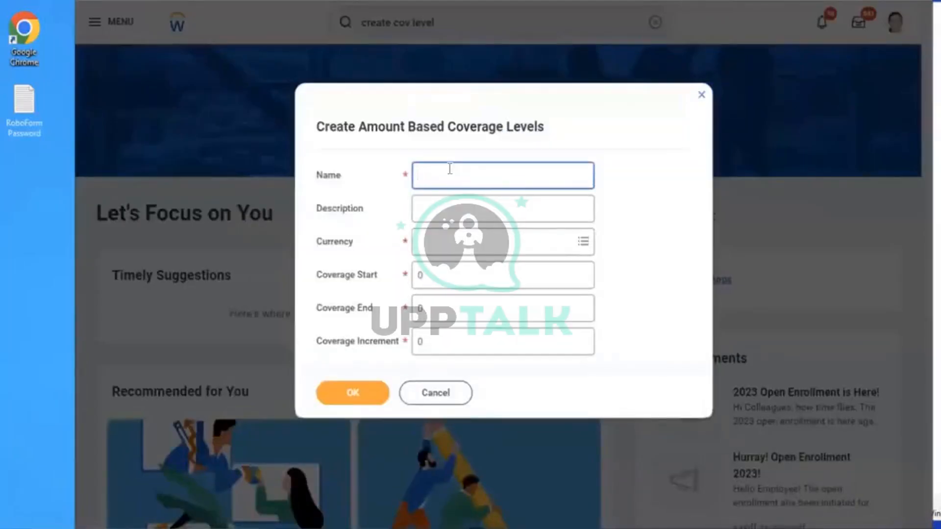
{"action": "type", "text": "AMD - Dependent Insurance C"}
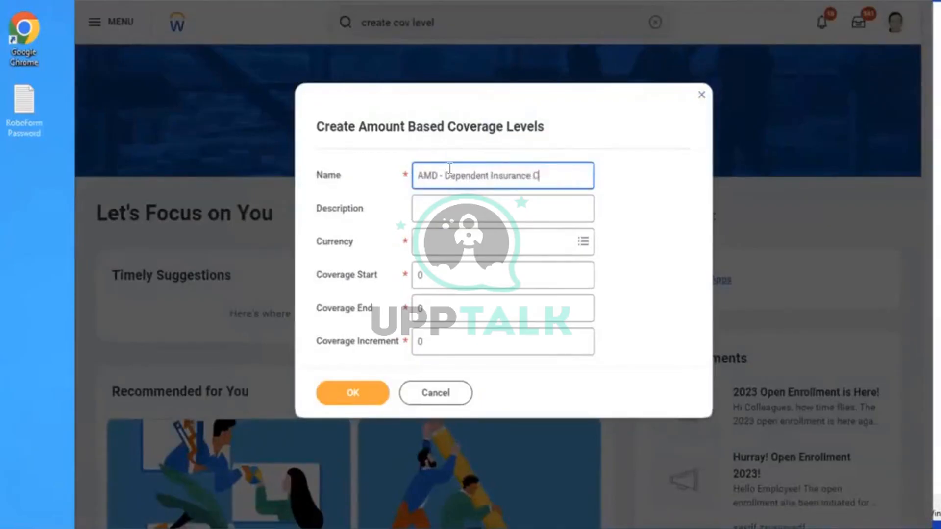
{"action": "type", "text": "overage Leve"}
{"action": "left_click", "coordinate": [440, 251]}
{"action": "type", "text": "USD"}
{"action": "key", "text": "Return"}
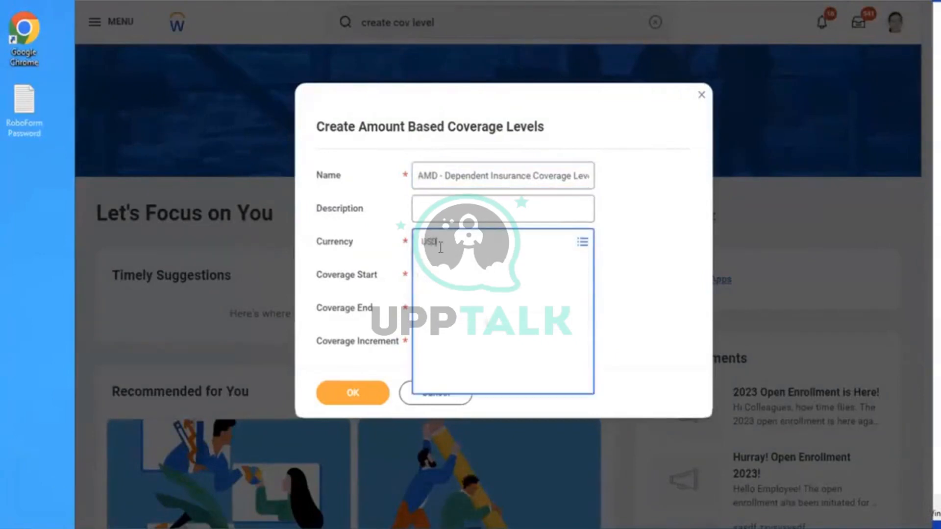
Set coverage start 10,000, end 100,000 and increment 10,000
{"action": "key", "text": "Tab"}
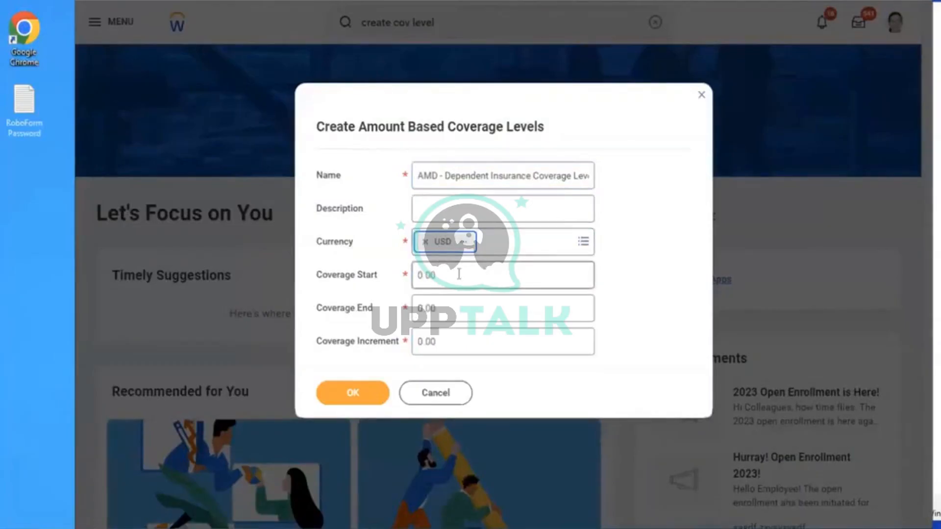
{"action": "key", "text": "BackSpace"}
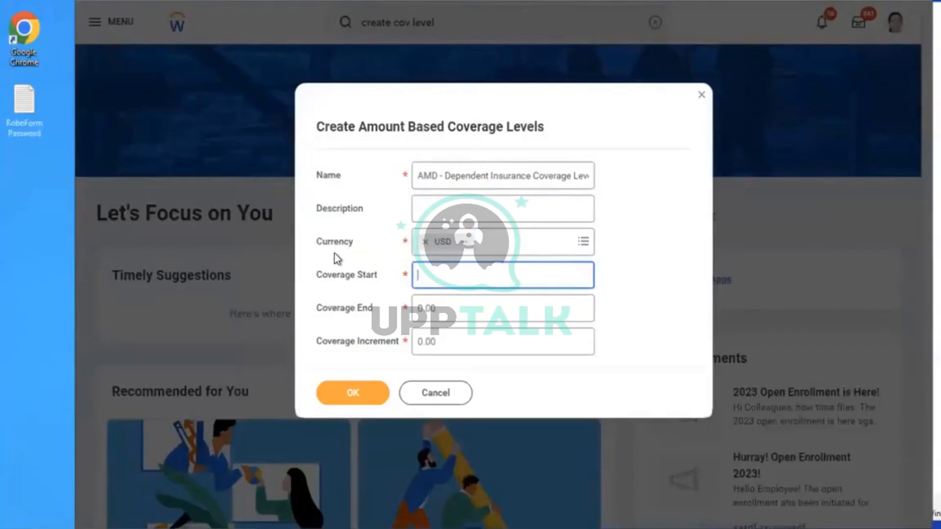
{"action": "type", "text": "10000"}
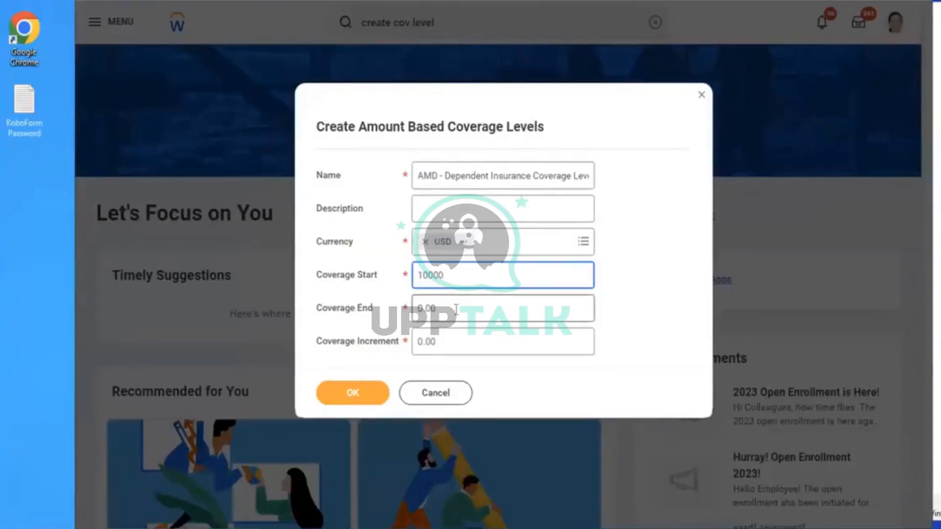
{"action": "key", "text": "Tab"}
{"action": "type", "text": "100"}
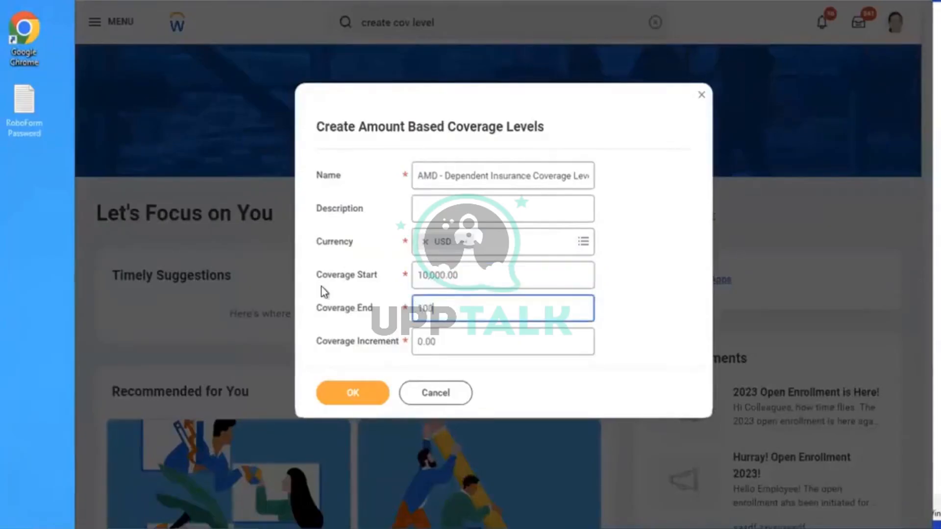
{"action": "type", "text": "000"}
{"action": "left_click", "coordinate": [704, 277]}
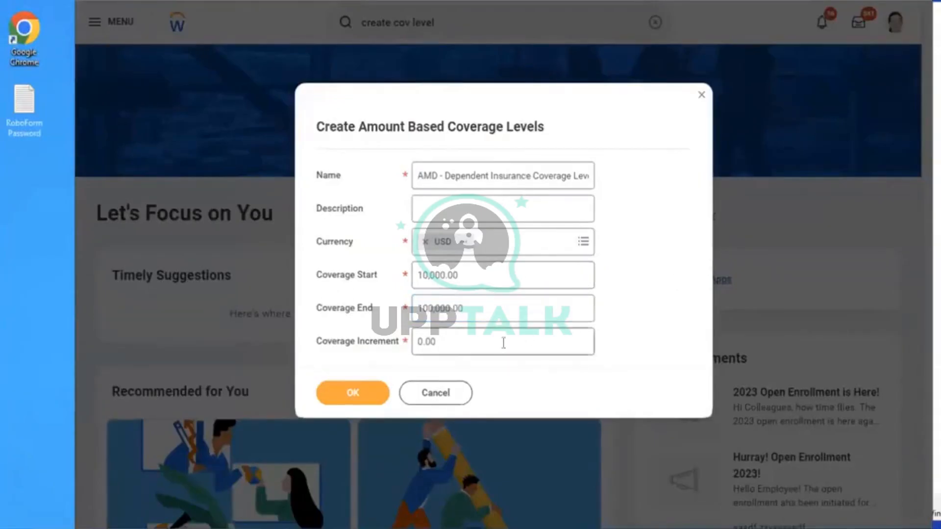
{"action": "left_click", "coordinate": [466, 349]}
{"action": "double_click", "coordinate": [424, 345]}
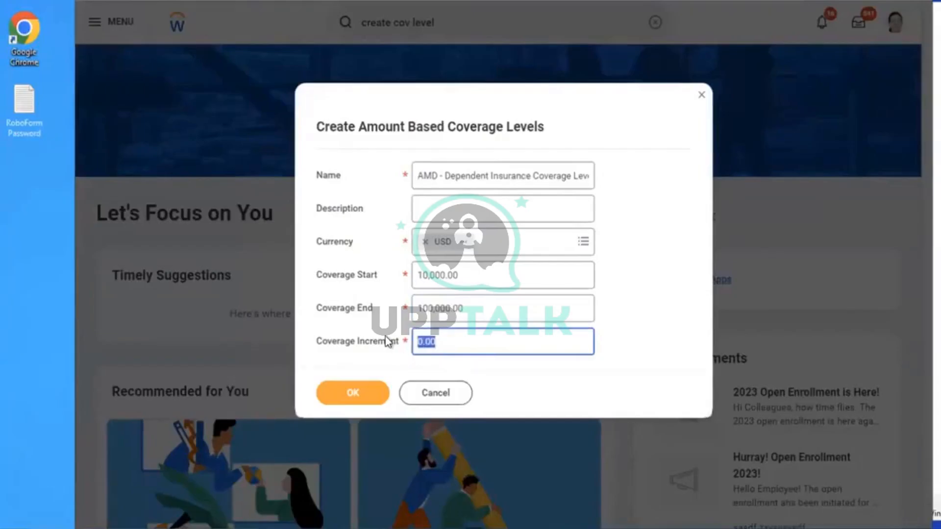
{"action": "type", "text": "10000"}
{"action": "left_click", "coordinate": [627, 303]}
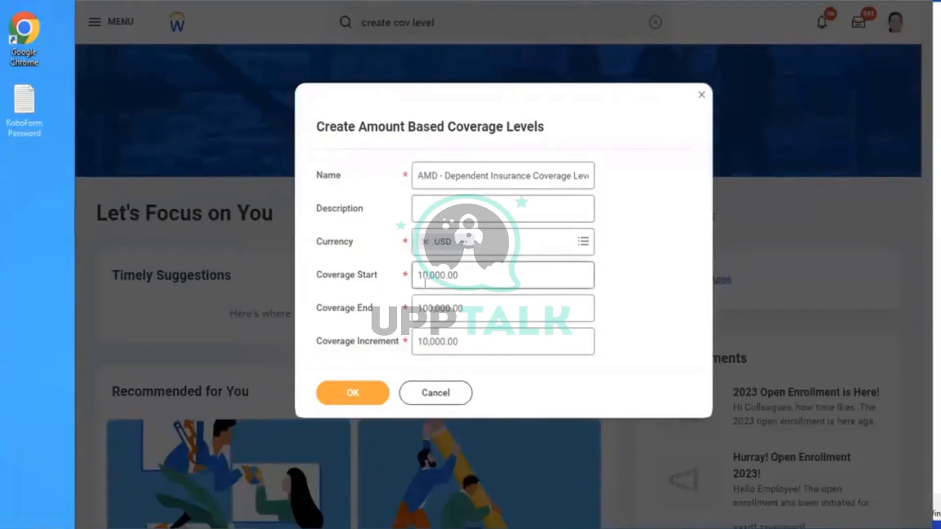
{"action": "left_click_drag", "start_coordinate": [471, 284], "coordinate": [417, 277]}
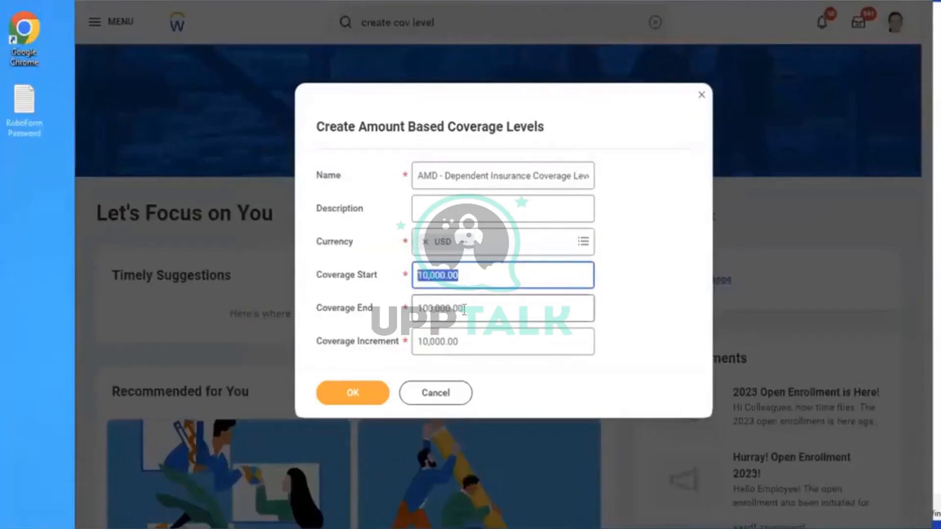
{"action": "left_click_drag", "start_coordinate": [463, 310], "coordinate": [414, 301]}
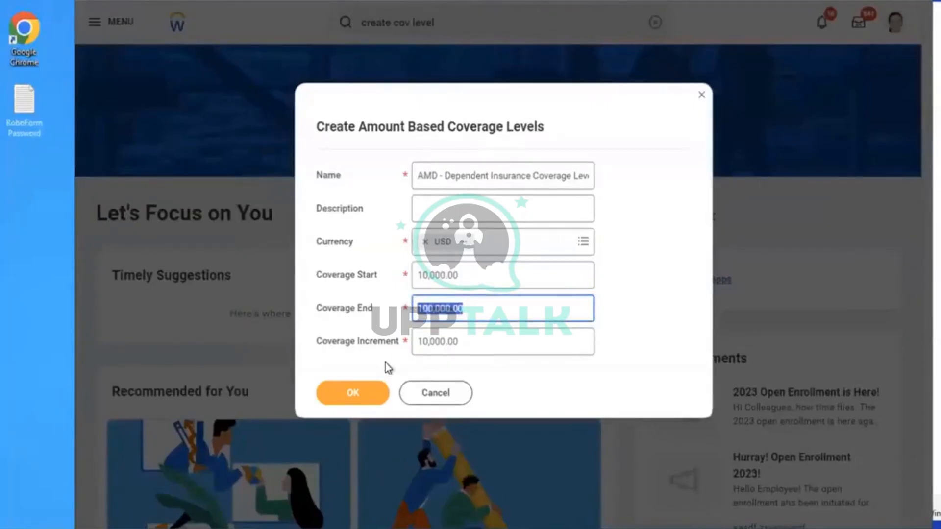
{"action": "left_click", "coordinate": [468, 349]}
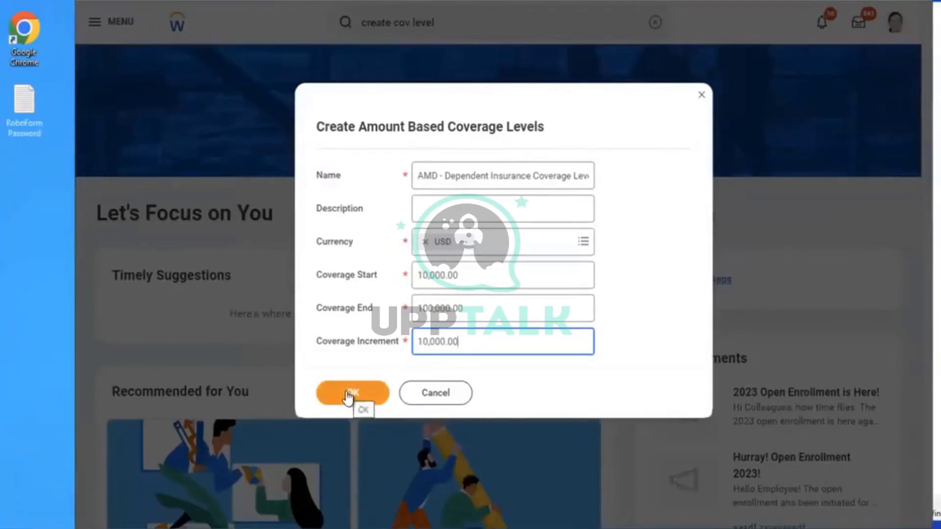
Submit and save the coverage level, confirming ten USD amounts from $10,000 to $100,000
{"action": "left_click", "coordinate": [348, 393]}
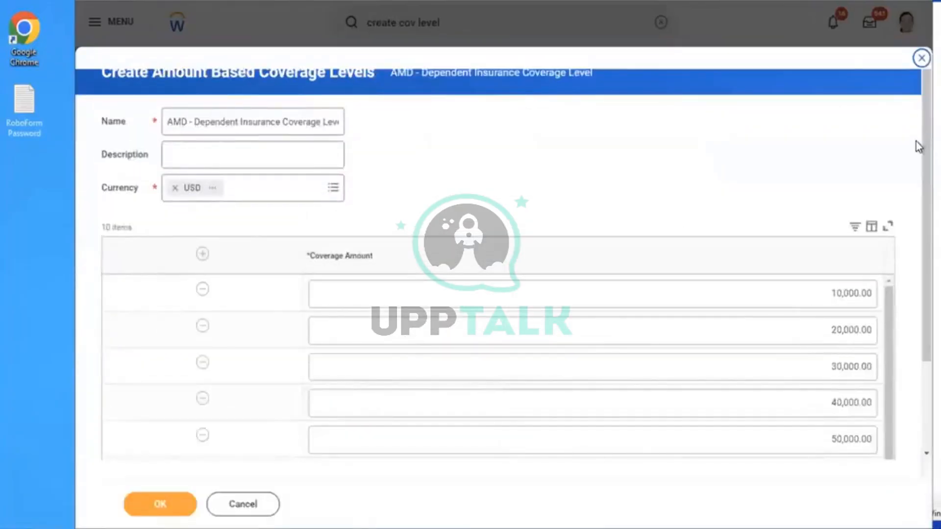
{"action": "scroll", "coordinate": [919, 210], "scroll_direction": "down", "scroll_amount": 2}
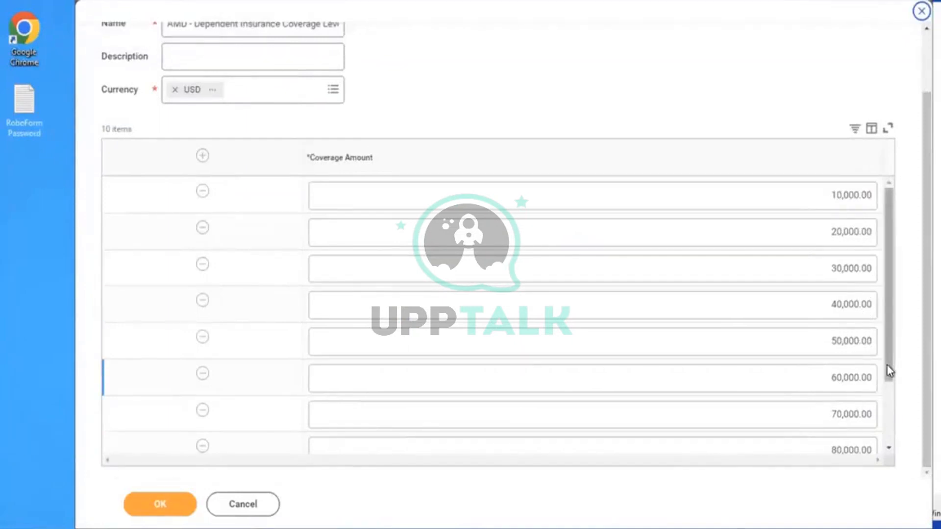
{"action": "scroll", "coordinate": [888, 431], "scroll_direction": "down", "scroll_amount": 3}
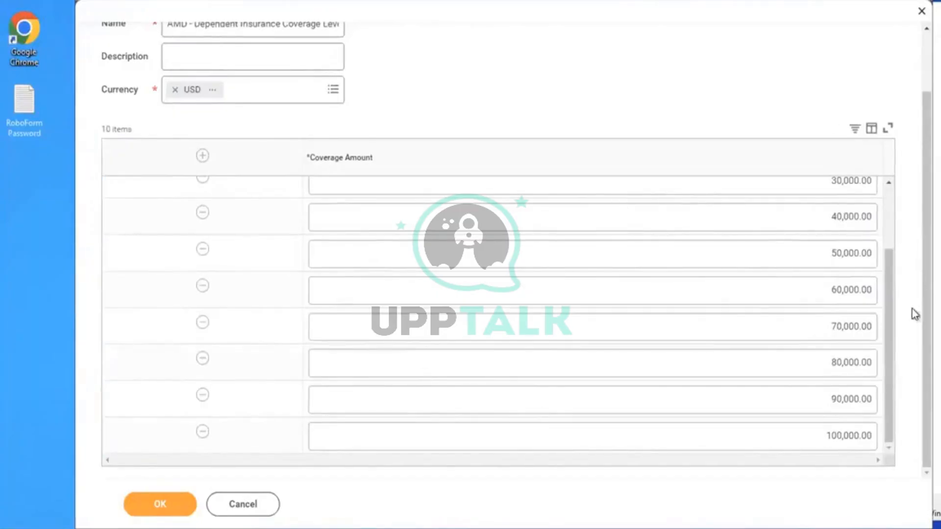
{"action": "left_click", "coordinate": [155, 511]}
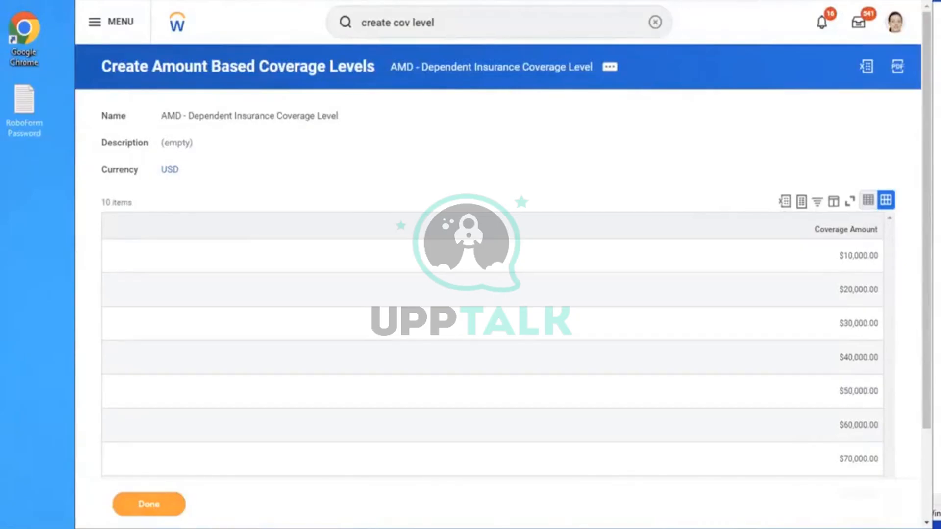
Create insurance coverage 'AMD - Dependent Life Coverage', effective 01/01/2023, as Increment of Currency Coverage
{"action": "left_click", "coordinate": [655, 22]}
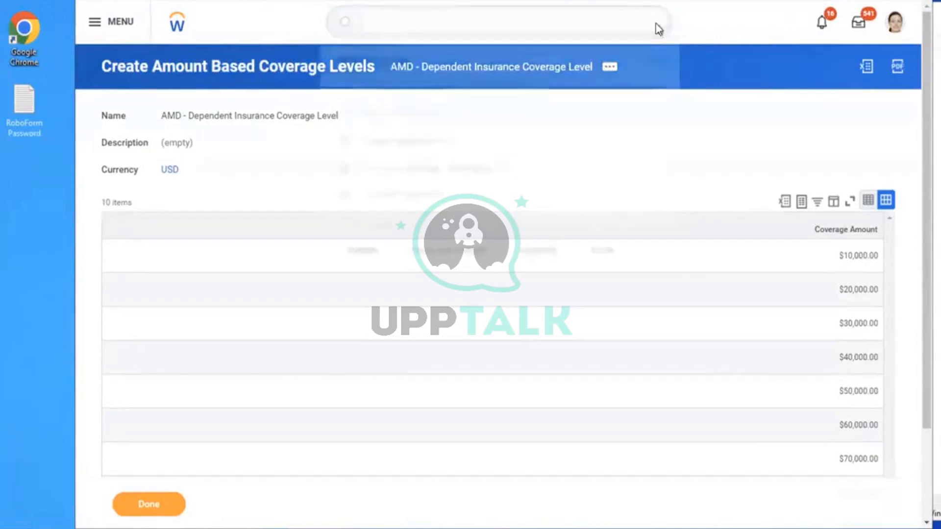
{"action": "type", "text": "CREATE"}
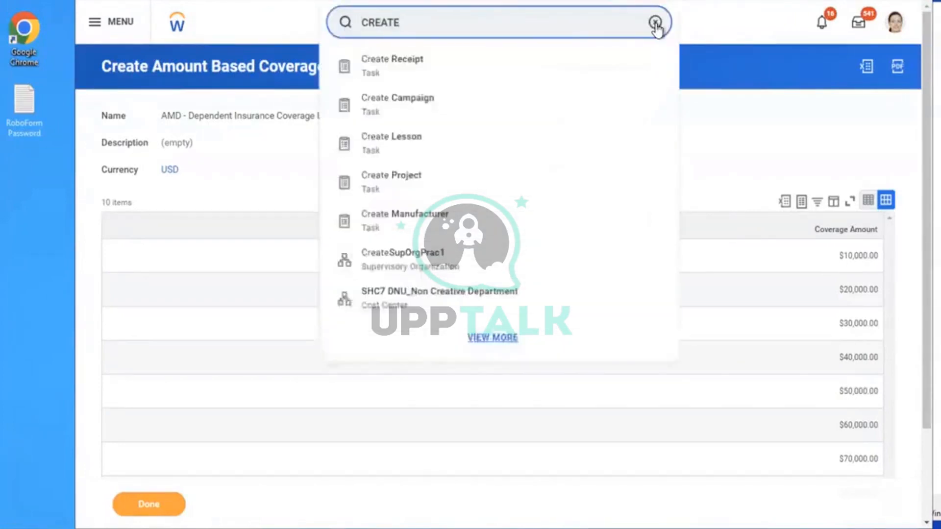
{"action": "type", "text": " INSU COV"}
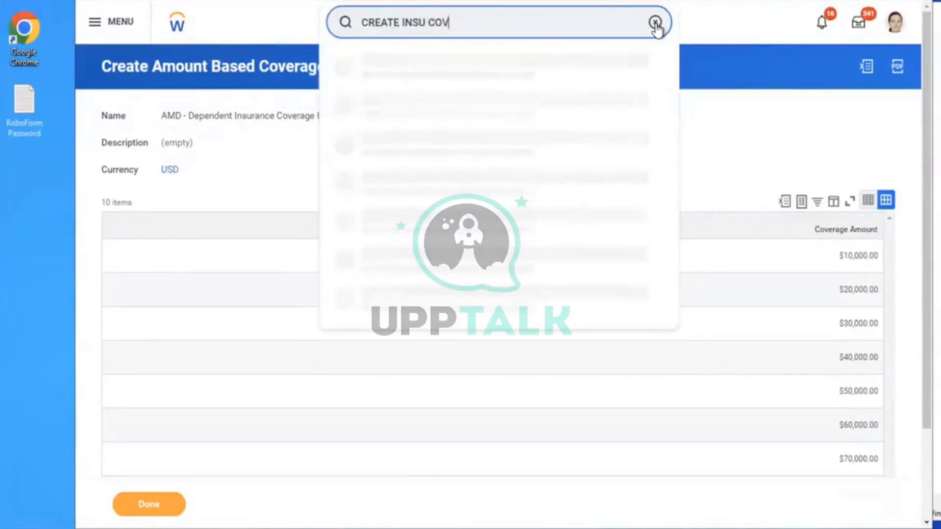
{"action": "left_click", "coordinate": [487, 58]}
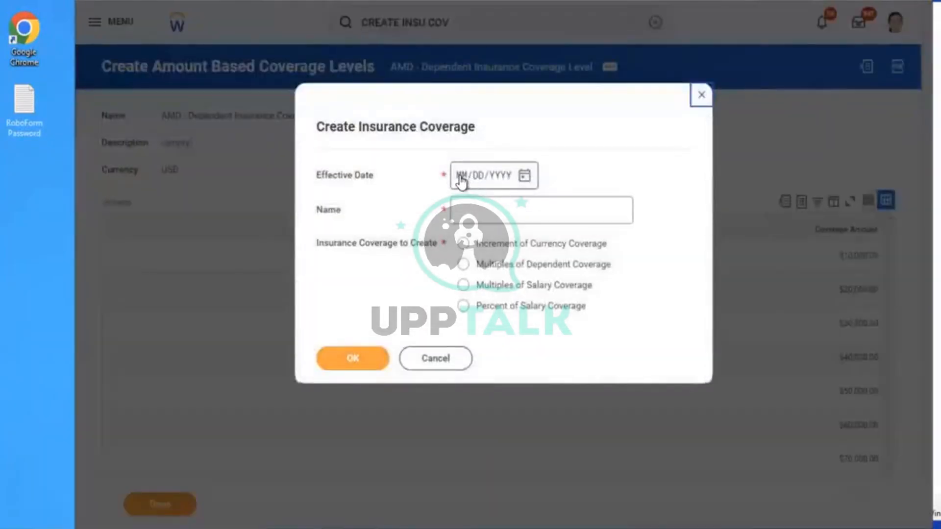
{"action": "left_click", "coordinate": [461, 181]}
{"action": "type", "text": "01012023"}
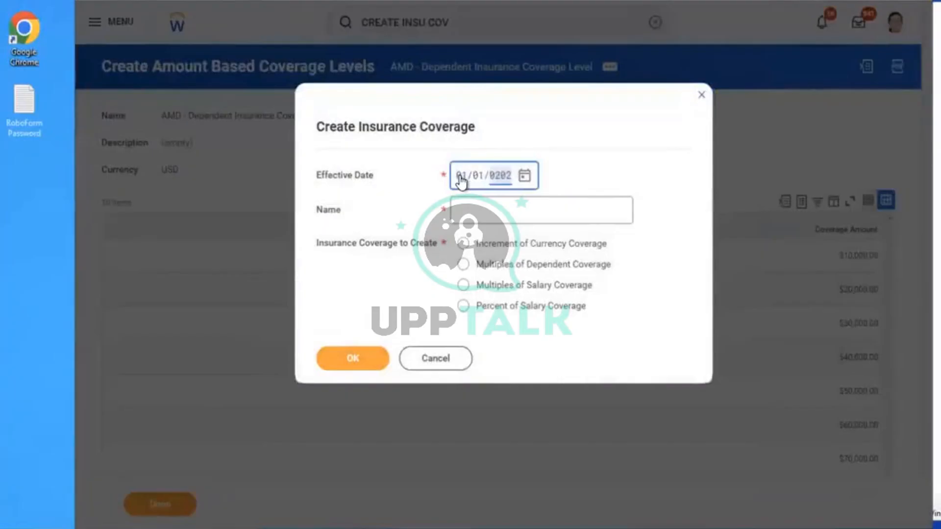
{"action": "left_click", "coordinate": [482, 209]}
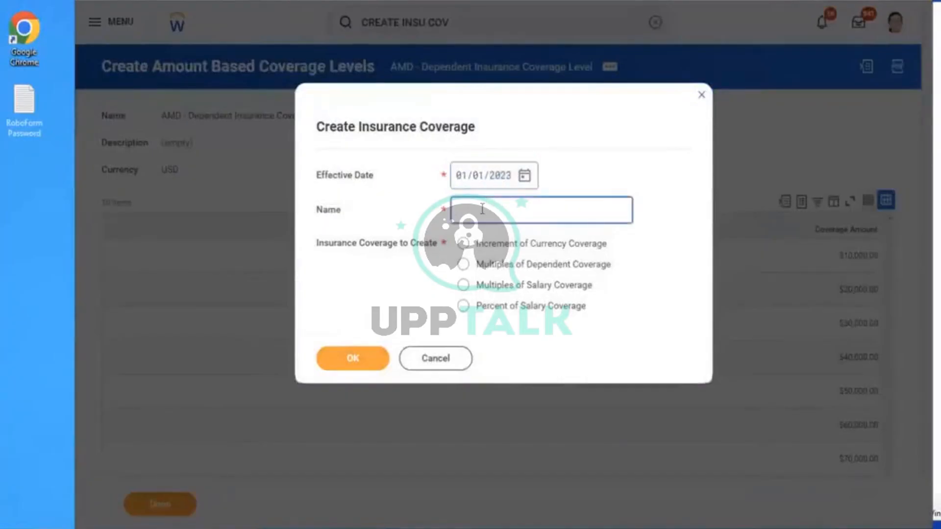
{"action": "type", "text": "AMD - Dependent Life Coverage"}
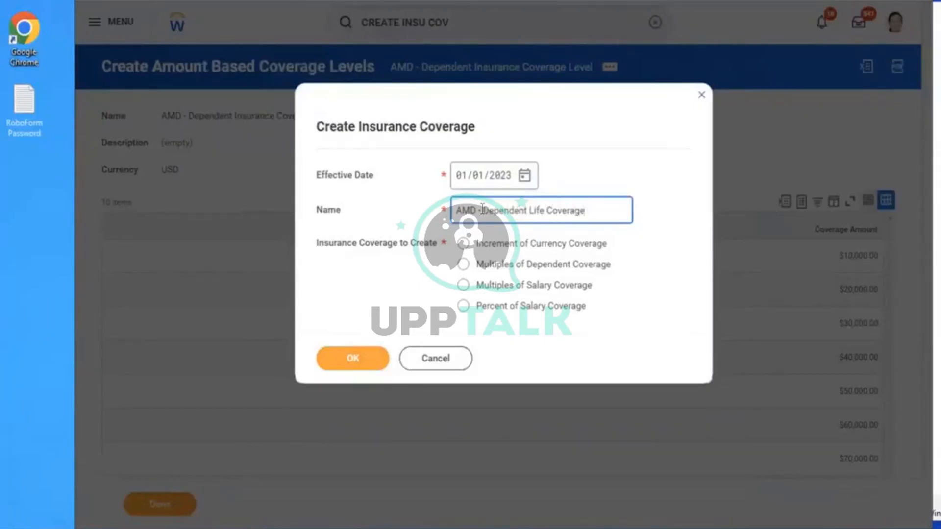
{"action": "left_click", "coordinate": [513, 246]}
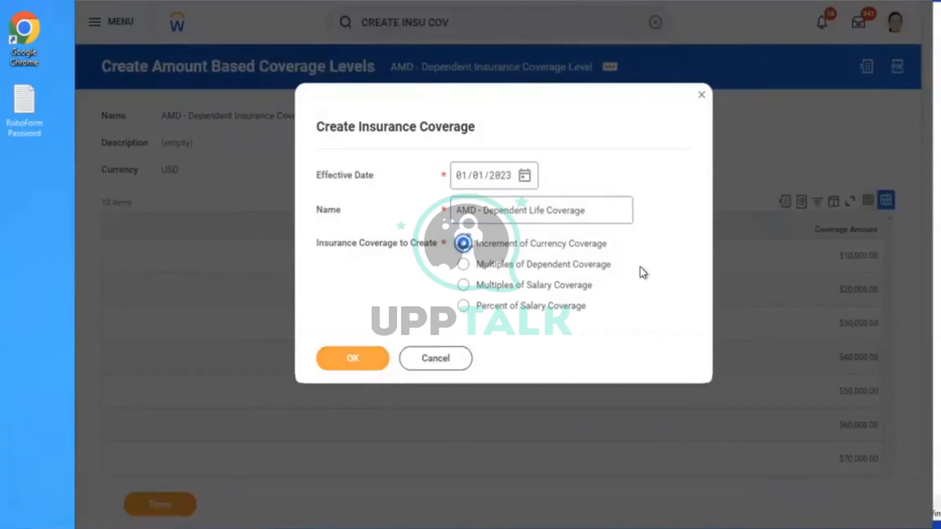
{"action": "left_click", "coordinate": [324, 360]}
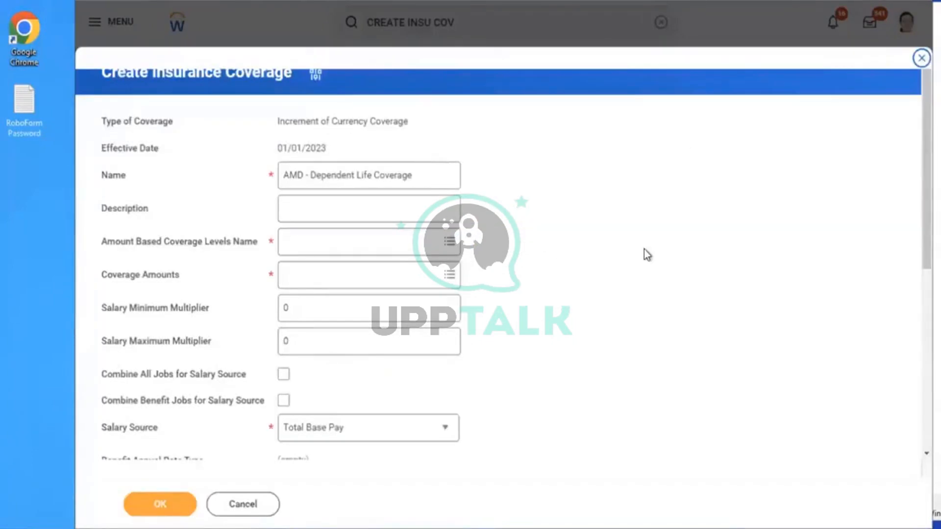
Link AMD - Dependent Insurance Coverage Level as the coverage's levels
{"action": "scroll", "coordinate": [644, 249], "scroll_direction": "down", "scroll_amount": 1}
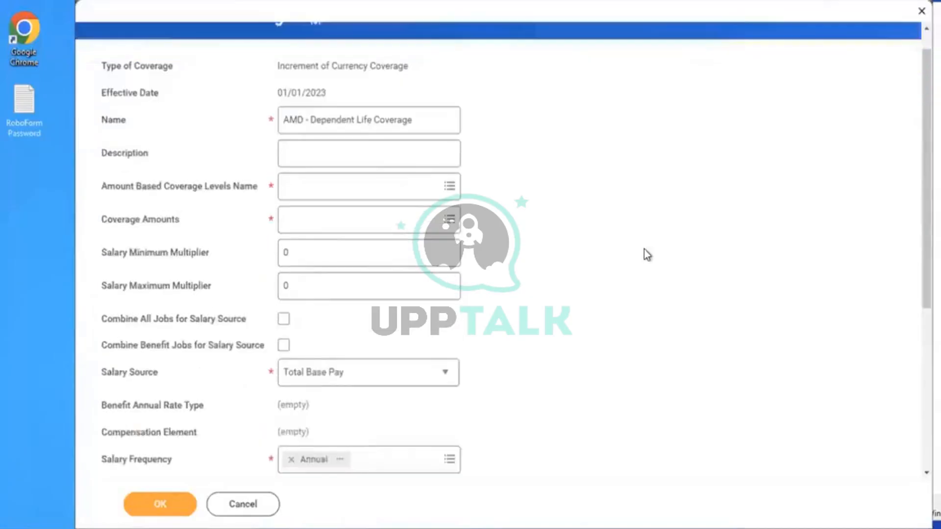
{"action": "left_click", "coordinate": [337, 181]}
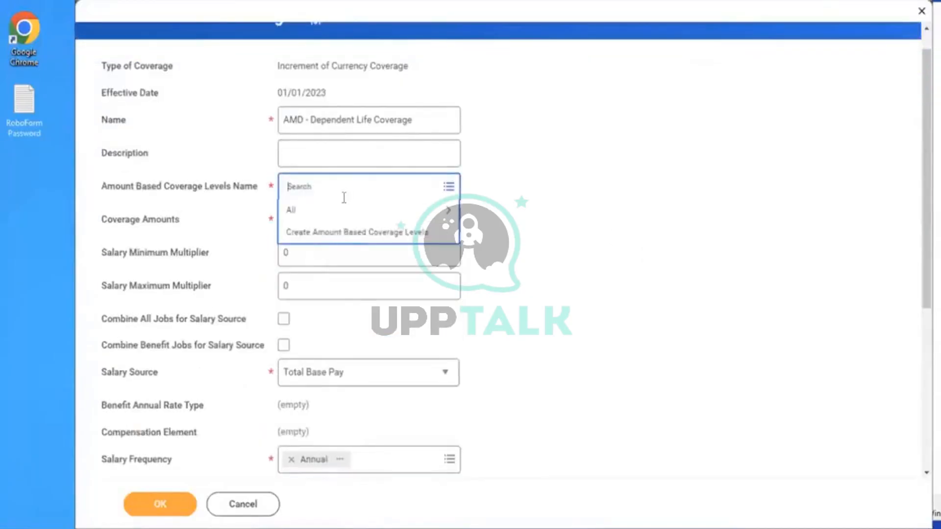
{"action": "type", "text": "amd"}
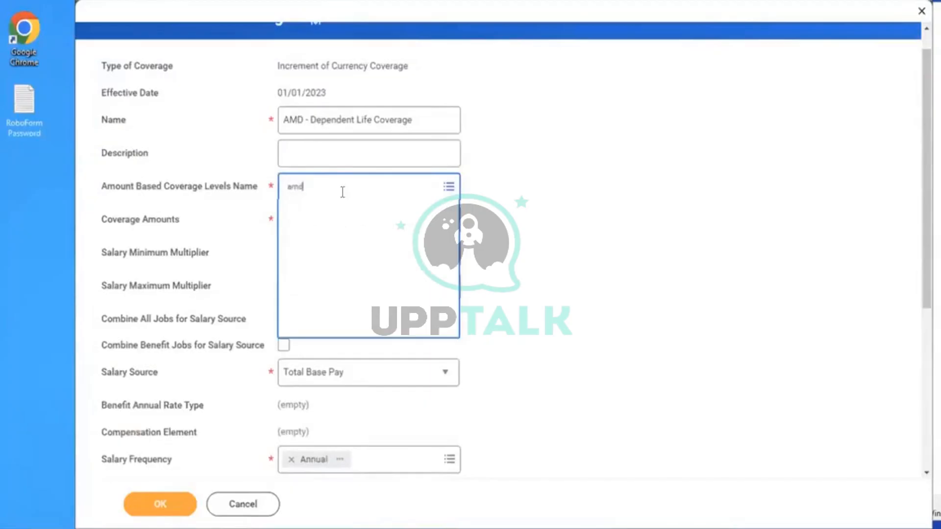
{"action": "key", "text": "Return"}
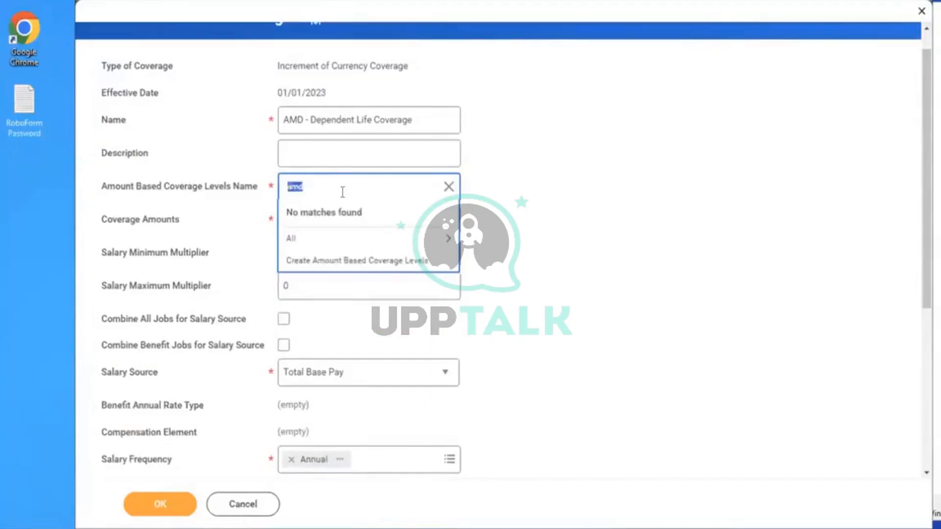
{"action": "left_click", "coordinate": [325, 238]}
{"action": "left_click", "coordinate": [382, 232]}
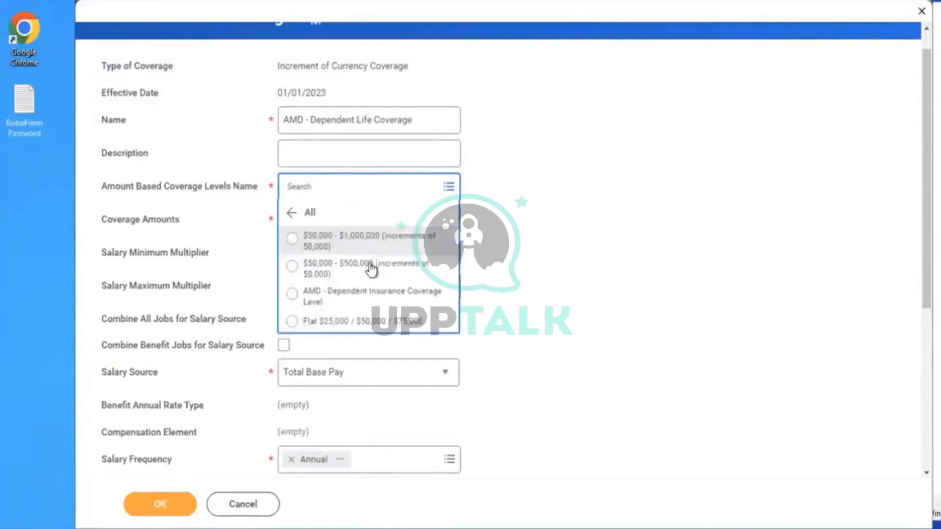
{"action": "left_click", "coordinate": [364, 292]}
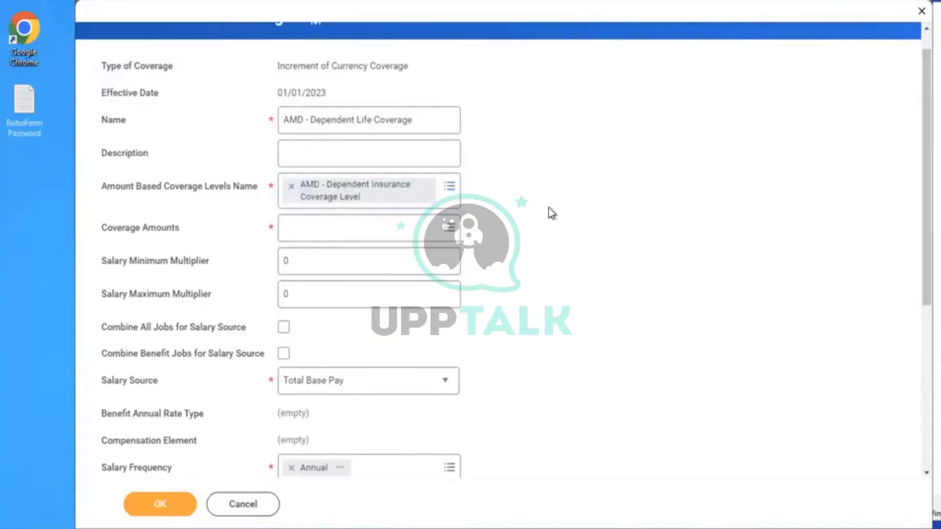
Pick coverage amounts individually, then select the whole amounts list at once
{"action": "left_click", "coordinate": [355, 231]}
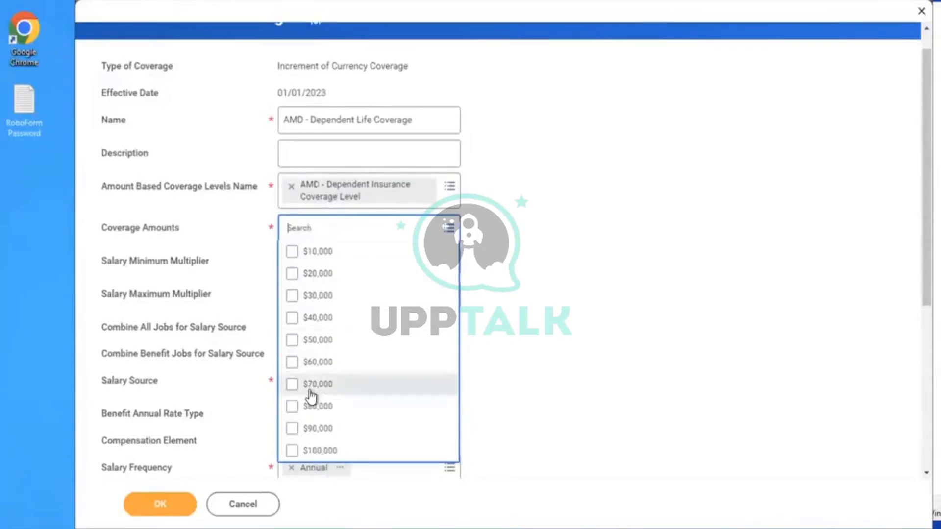
{"action": "left_click", "coordinate": [322, 259]}
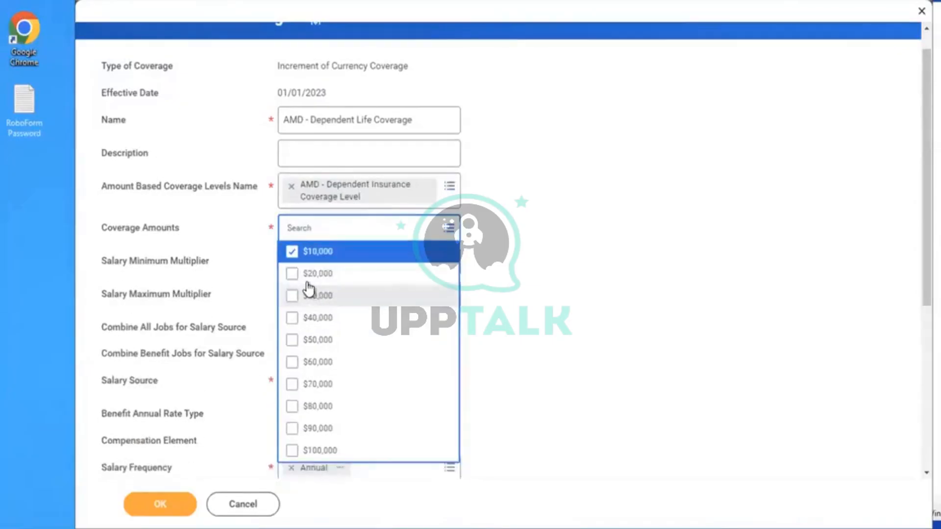
{"action": "left_click", "coordinate": [307, 276]}
{"action": "left_click", "coordinate": [317, 338]}
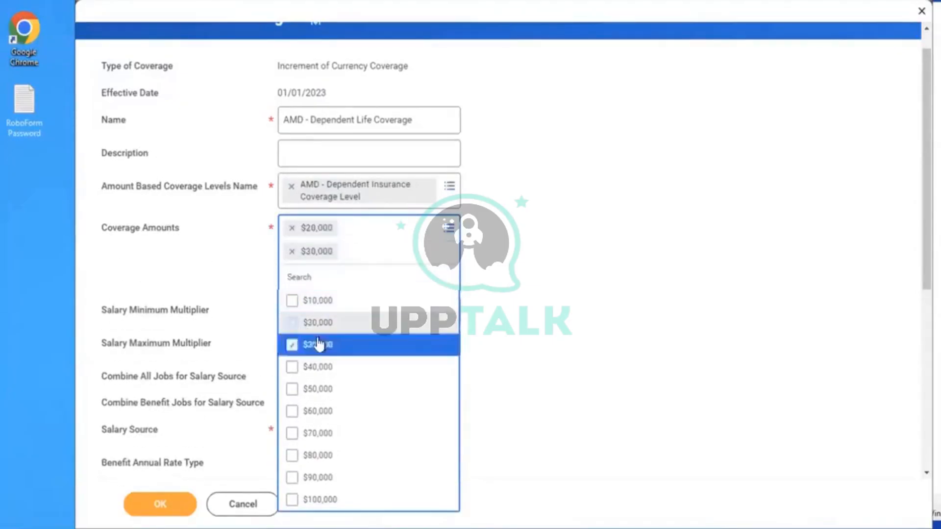
{"action": "left_click", "coordinate": [316, 371]}
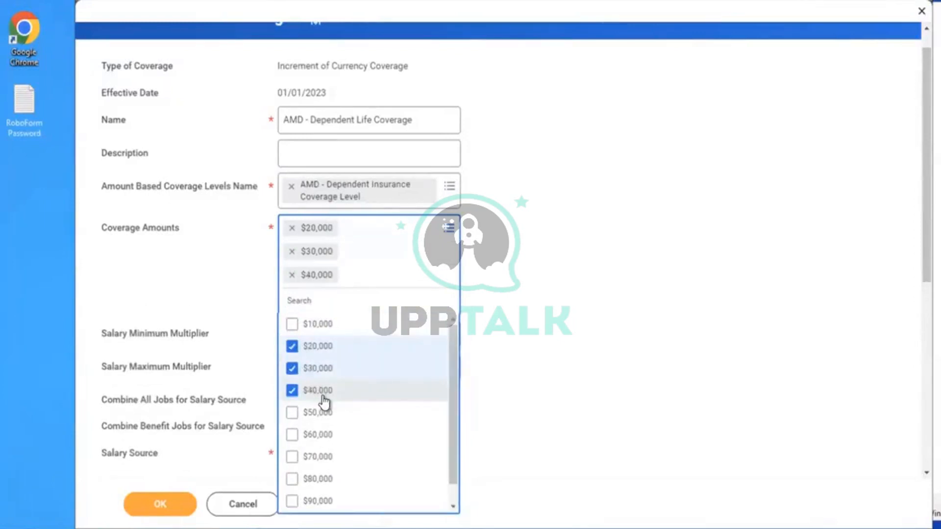
{"action": "left_click", "coordinate": [322, 395]}
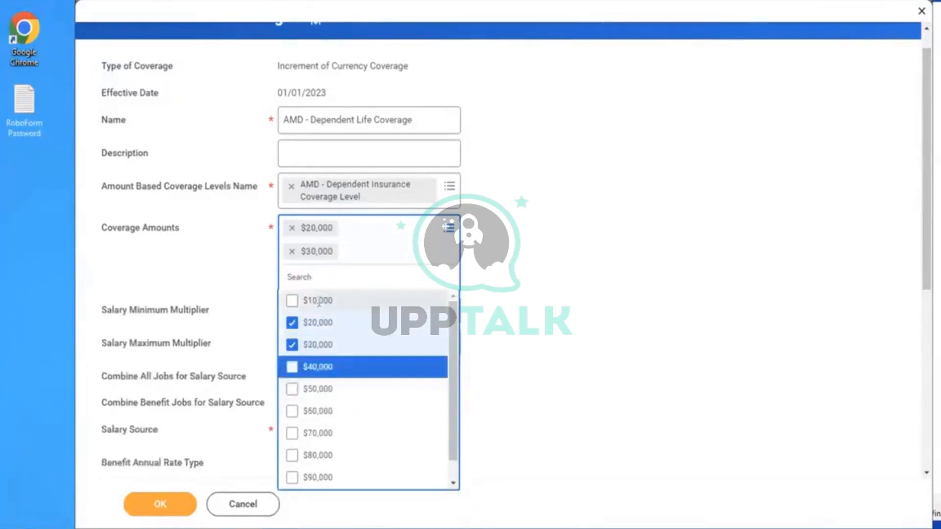
{"action": "left_click", "coordinate": [319, 301]}
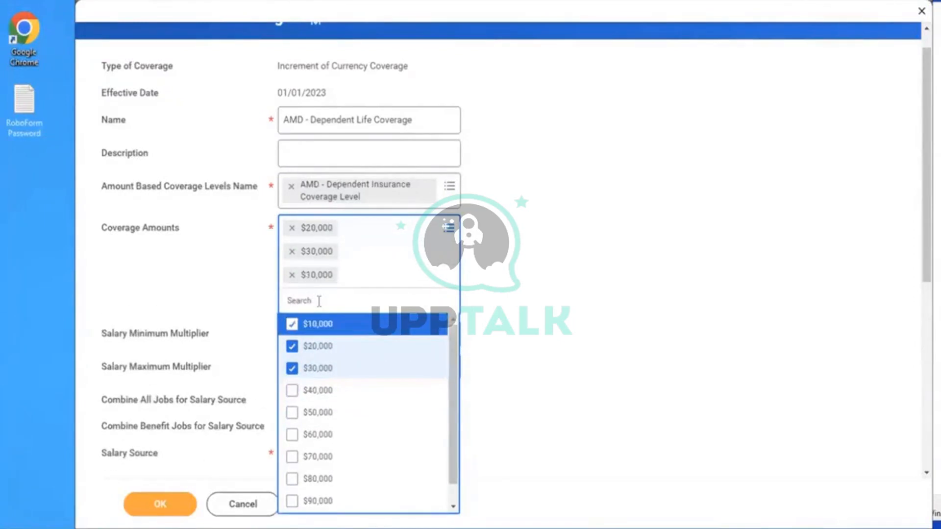
{"action": "key", "text": "ctrl+a"}
{"action": "key", "text": "Return"}
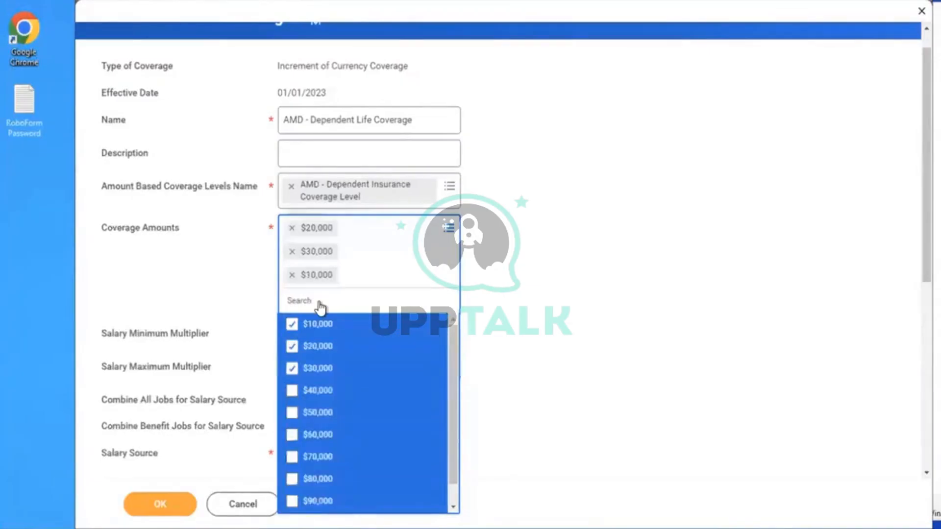
{"action": "key", "text": "Return"}
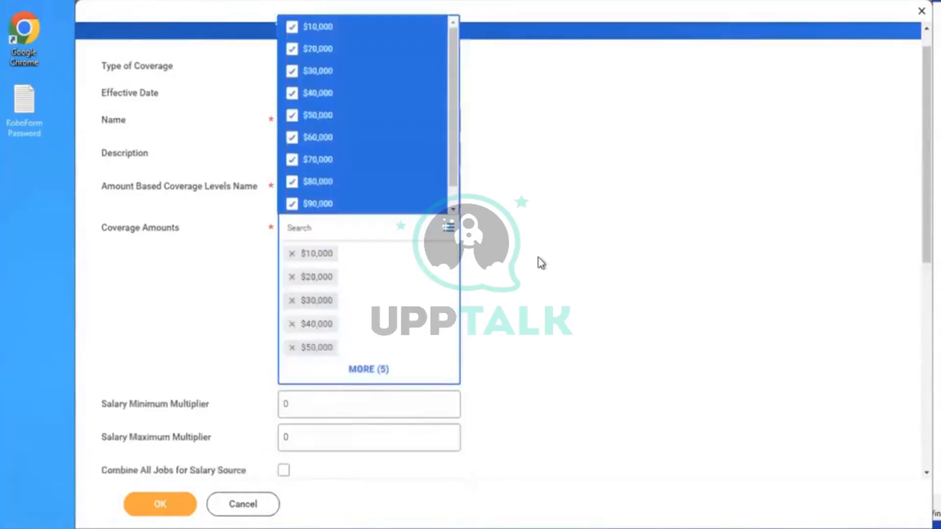
{"action": "left_click", "coordinate": [541, 263]}
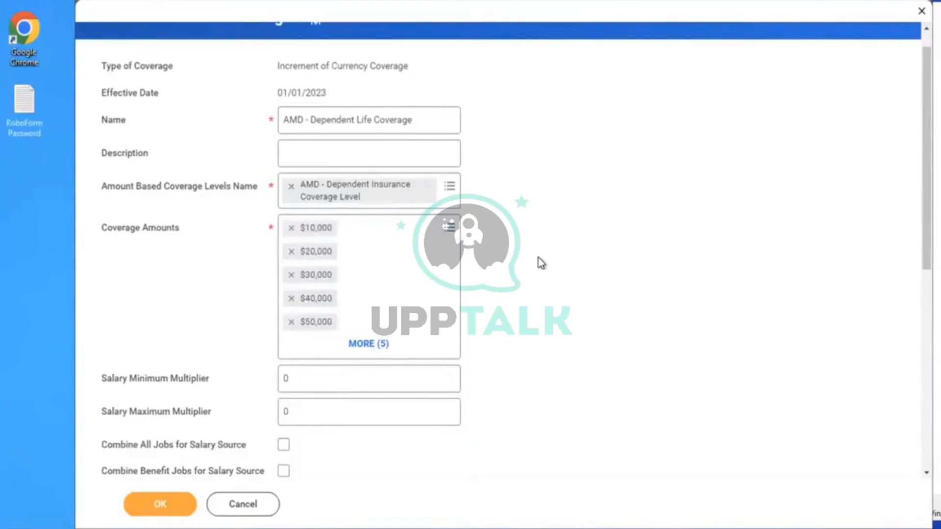
Uncheck all amounts, then re-add all ten from $10,000 through $100,000
{"action": "left_click", "coordinate": [439, 230]}
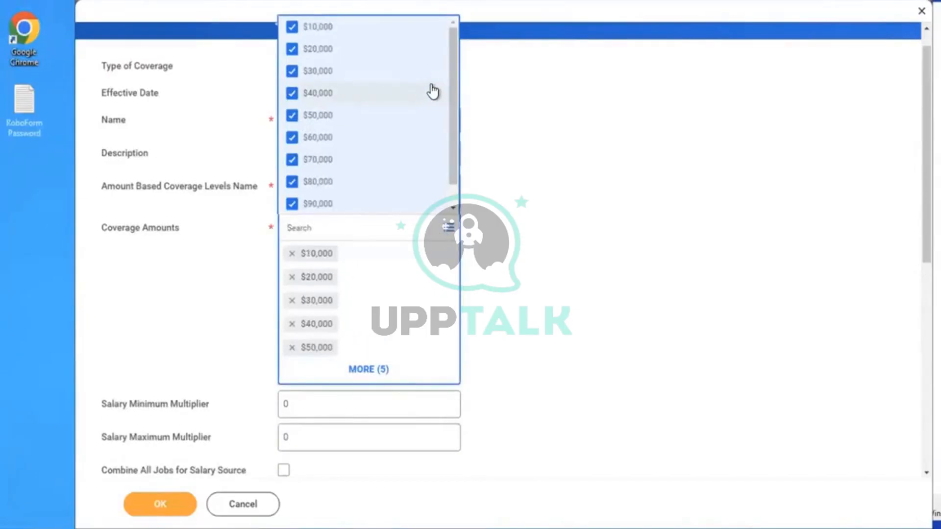
{"action": "key", "text": "ctrl+a"}
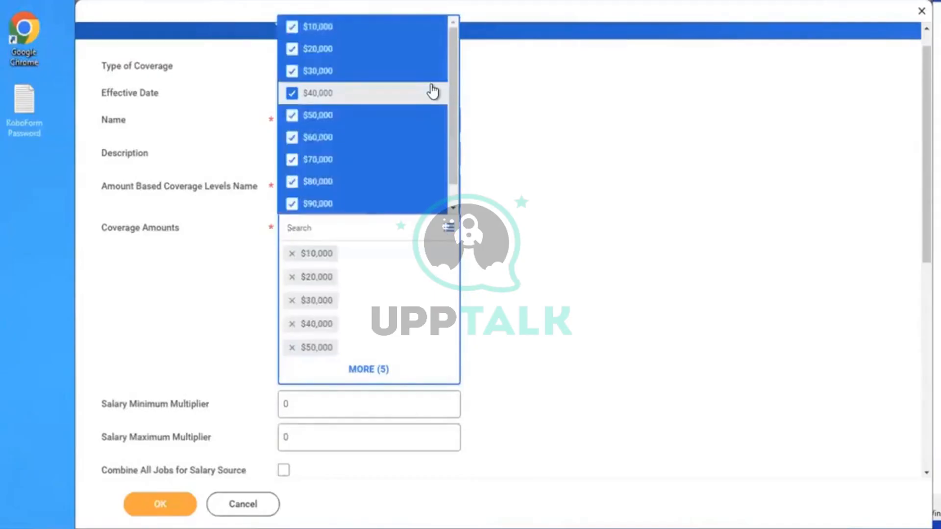
{"action": "key", "text": "Return"}
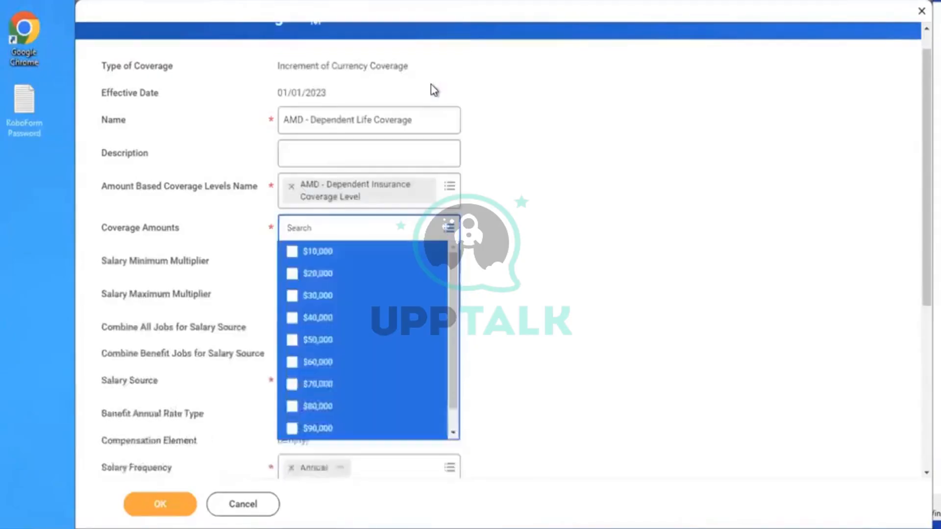
{"action": "left_click", "coordinate": [600, 236]}
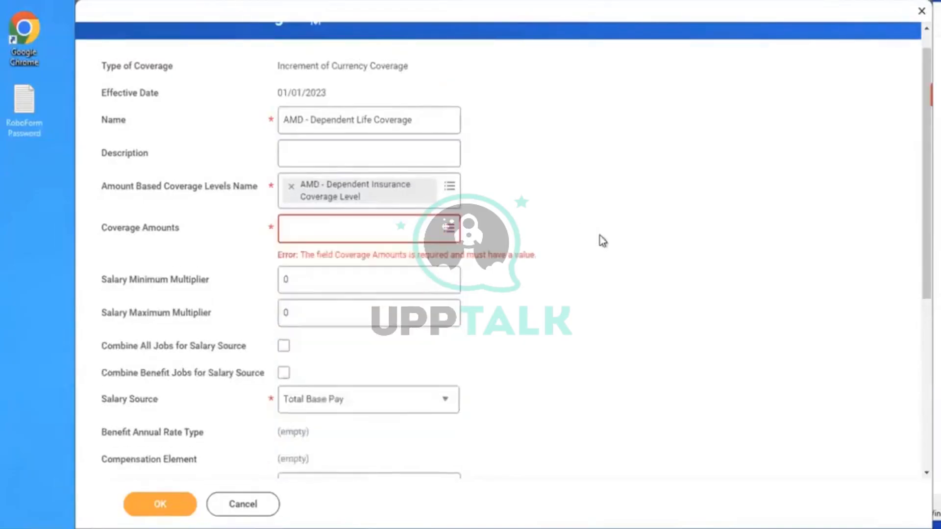
{"action": "left_click", "coordinate": [426, 230]}
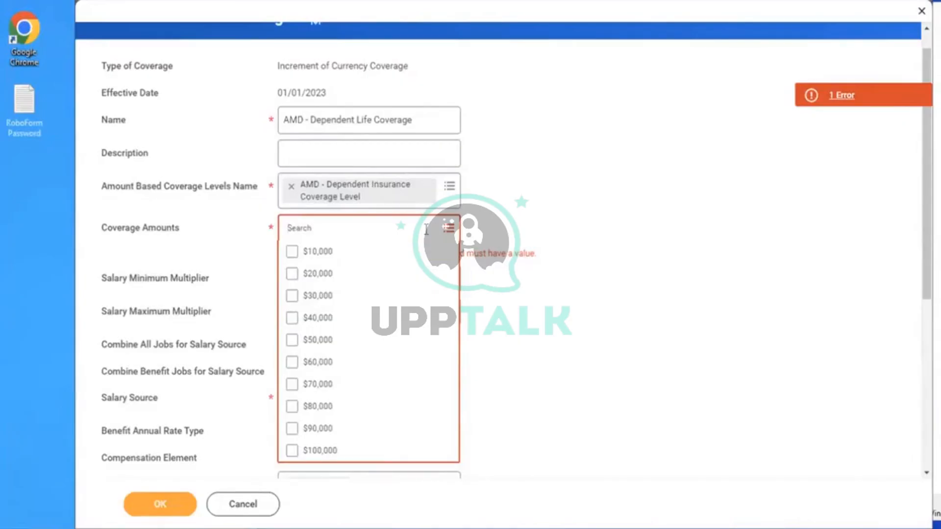
{"action": "key", "text": "ctrl+a"}
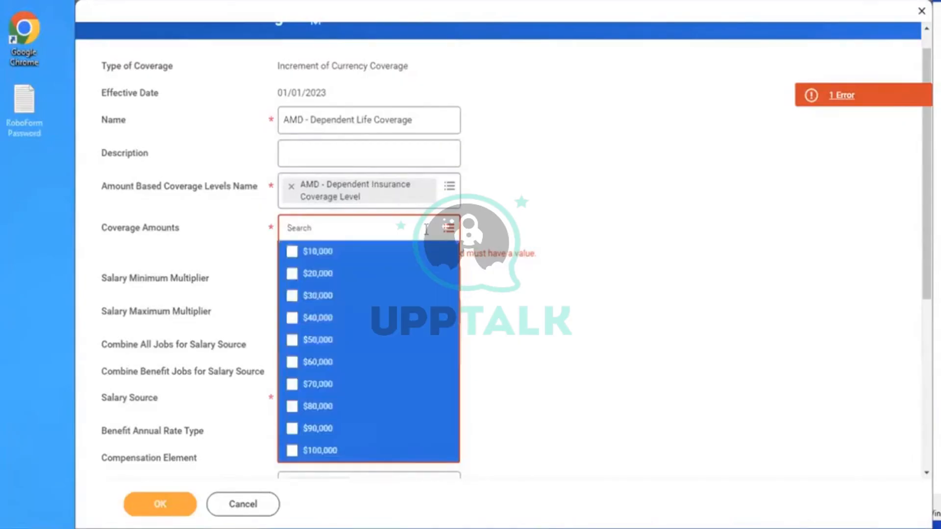
{"action": "key", "text": "Return"}
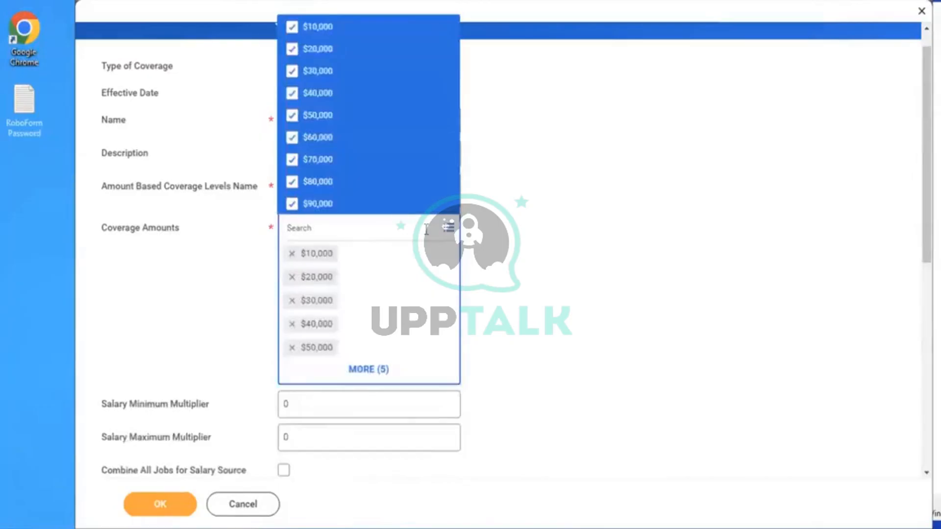
{"action": "left_click", "coordinate": [635, 246]}
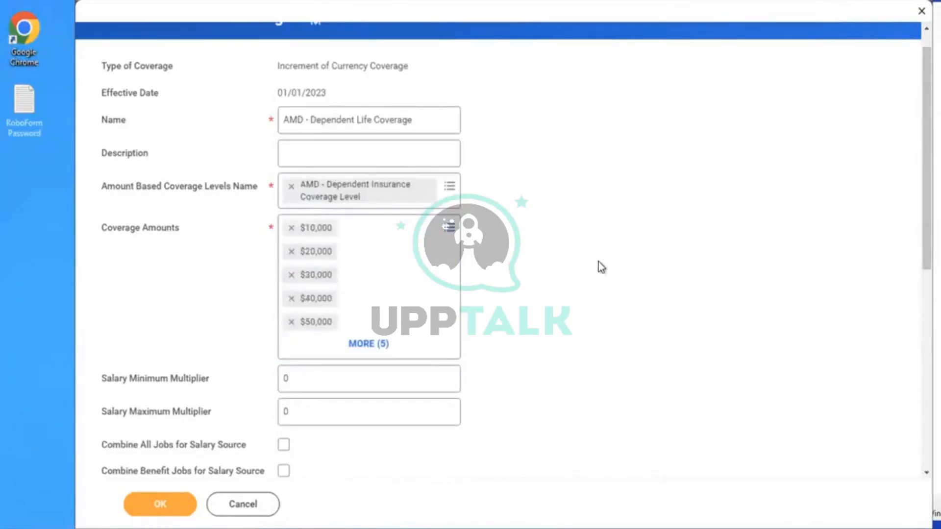
Tick Combine Benefit Jobs for Salary Source, keeping Total Base Pay as salary source
{"action": "scroll", "coordinate": [600, 266], "scroll_direction": "down", "scroll_amount": 3}
{"action": "scroll", "coordinate": [601, 267], "scroll_direction": "down", "scroll_amount": 3}
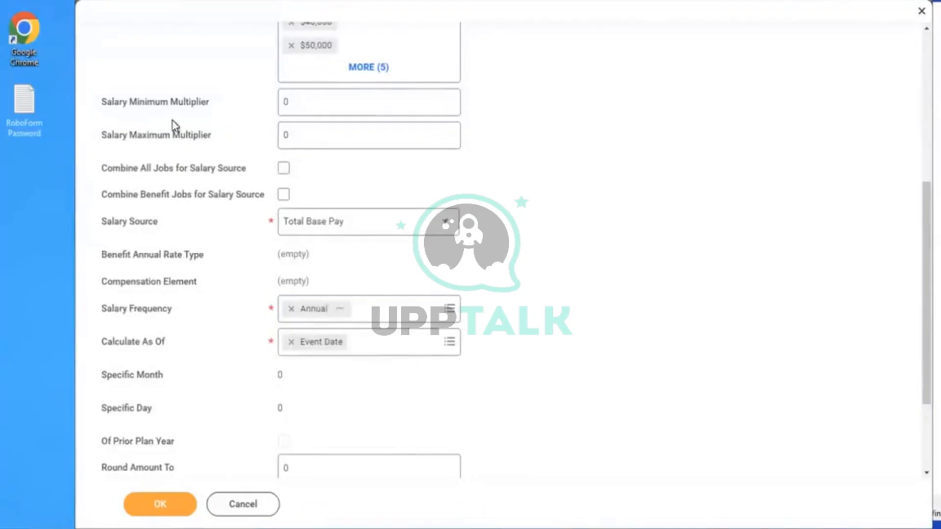
{"action": "left_click", "coordinate": [283, 171]}
{"action": "left_click", "coordinate": [284, 195]}
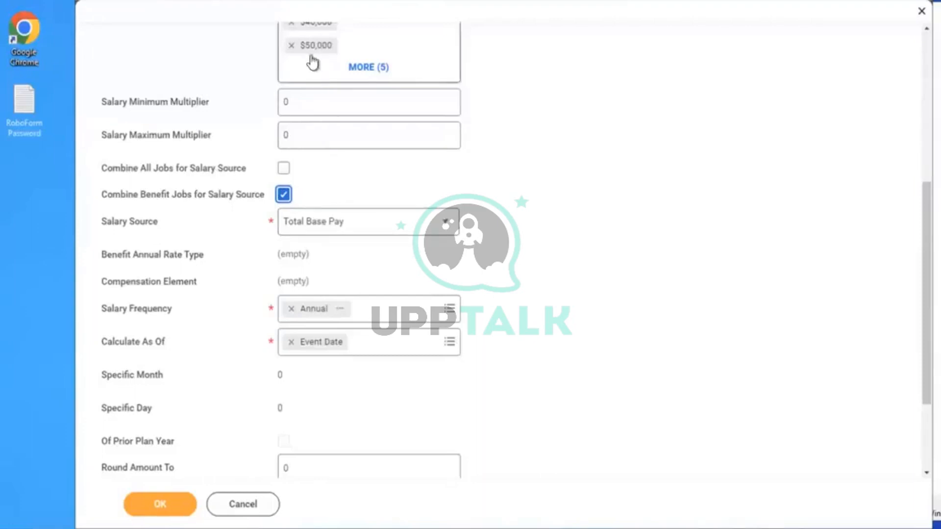
{"action": "left_click", "coordinate": [328, 226]}
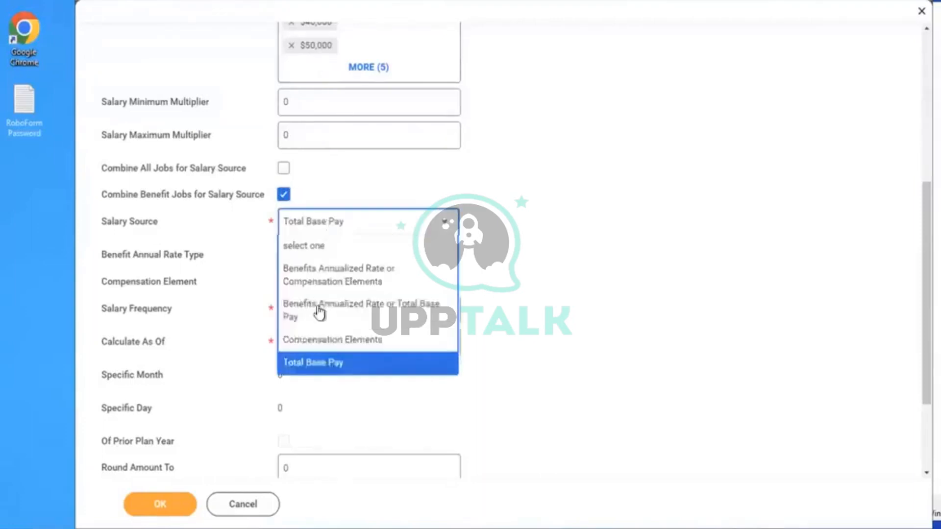
{"action": "left_click", "coordinate": [560, 249]}
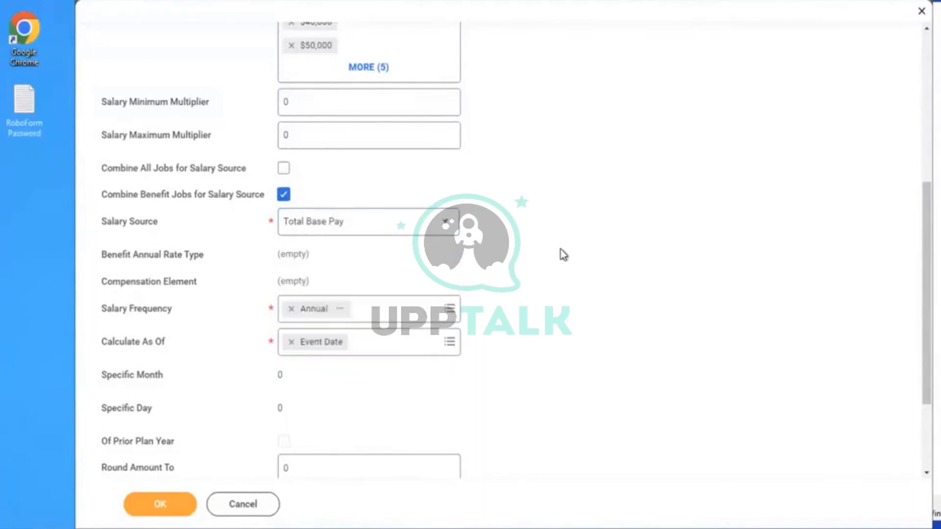
Save the AMD - Dependent Life Coverage insurance coverage
{"action": "scroll", "coordinate": [560, 249], "scroll_direction": "down", "scroll_amount": 2}
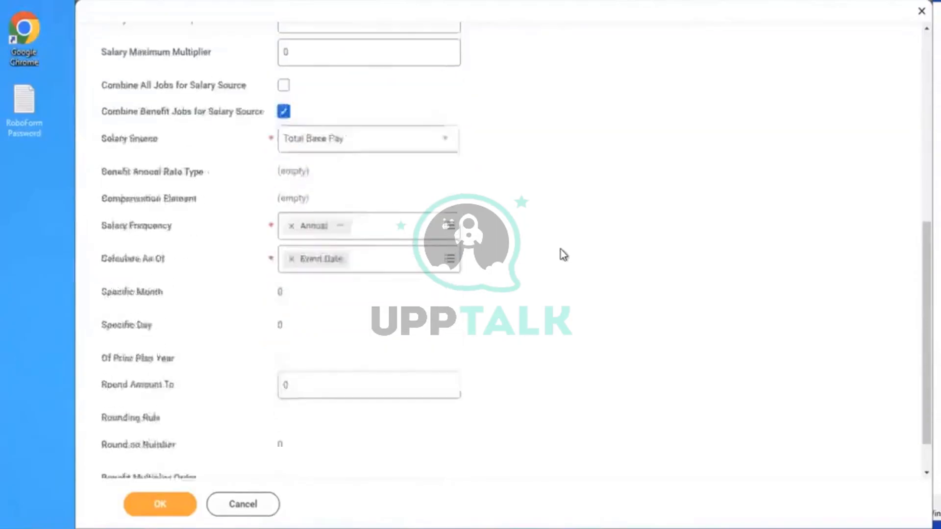
{"action": "scroll", "coordinate": [561, 249], "scroll_direction": "down", "scroll_amount": 2}
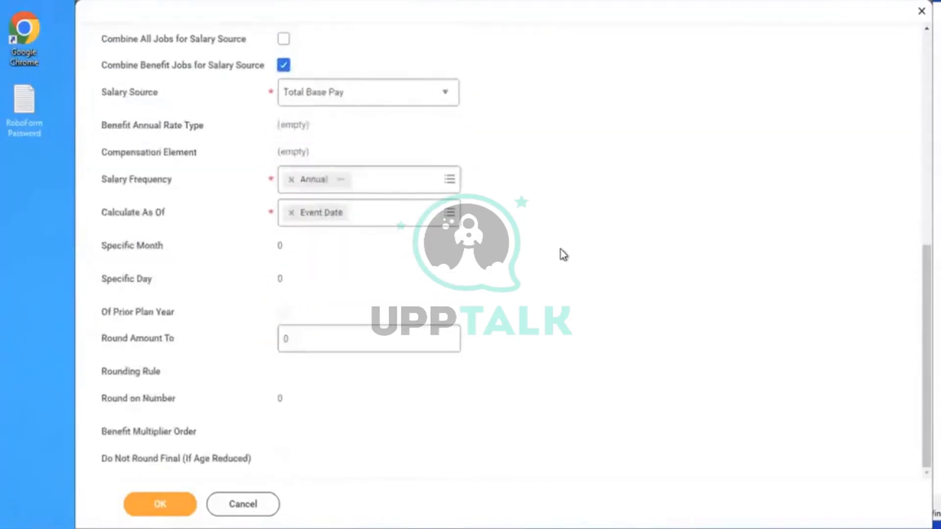
{"action": "scroll", "coordinate": [561, 249], "scroll_direction": "up", "scroll_amount": 1}
{"action": "scroll", "coordinate": [560, 249], "scroll_direction": "up", "scroll_amount": 8}
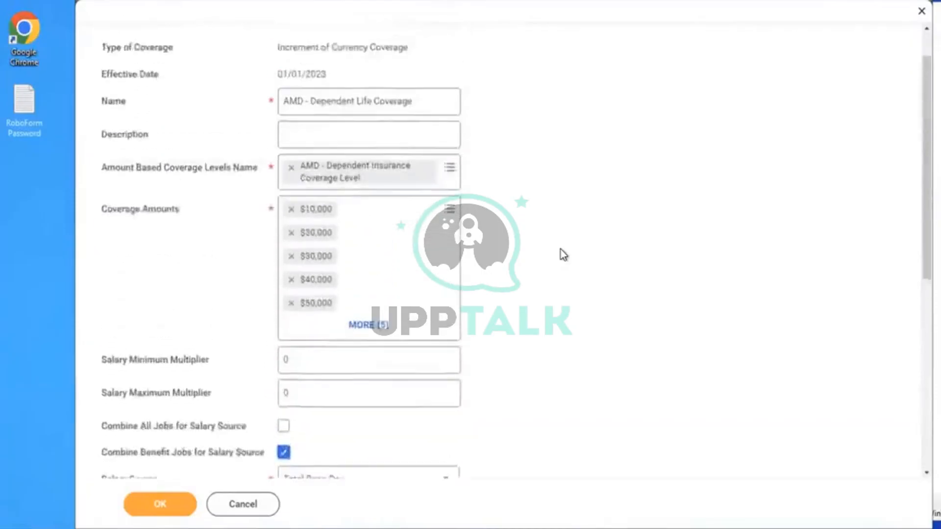
{"action": "left_click", "coordinate": [168, 513]}
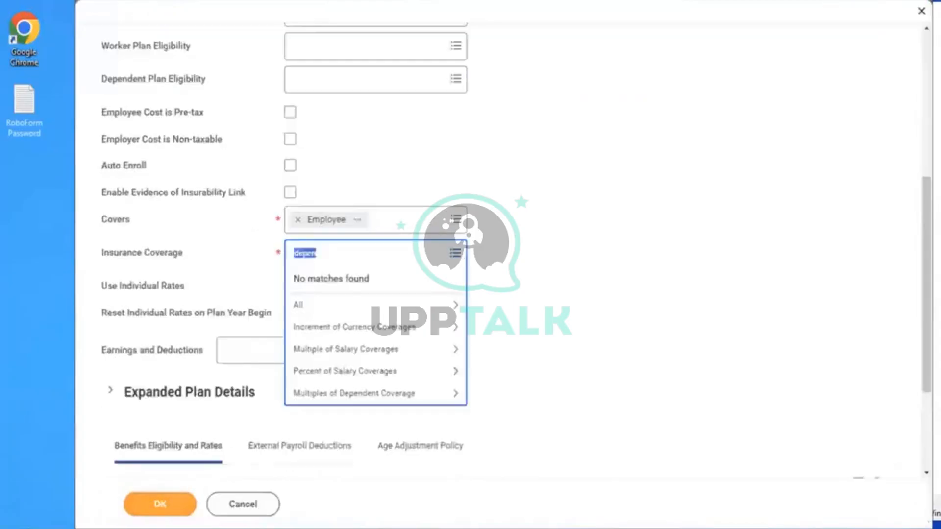
Choose AMD - Dependent Life Coverage as the plan's insurance coverage
{"action": "left_click", "coordinate": [590, 157]}
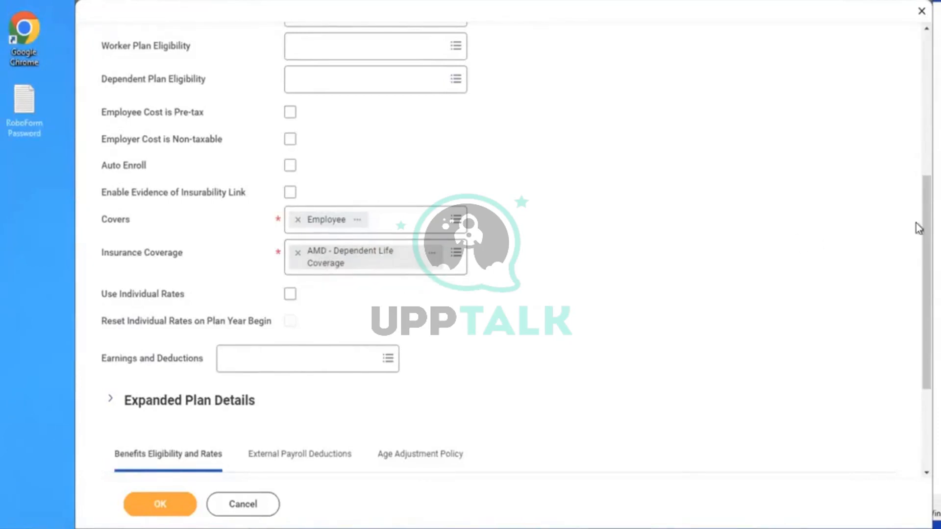
Give the eligibility row the Active Employees in U.S. - Salaried group and AMD - Flat Insurance Rate Dependent rate
{"action": "scroll", "coordinate": [917, 229], "scroll_direction": "down", "scroll_amount": 4}
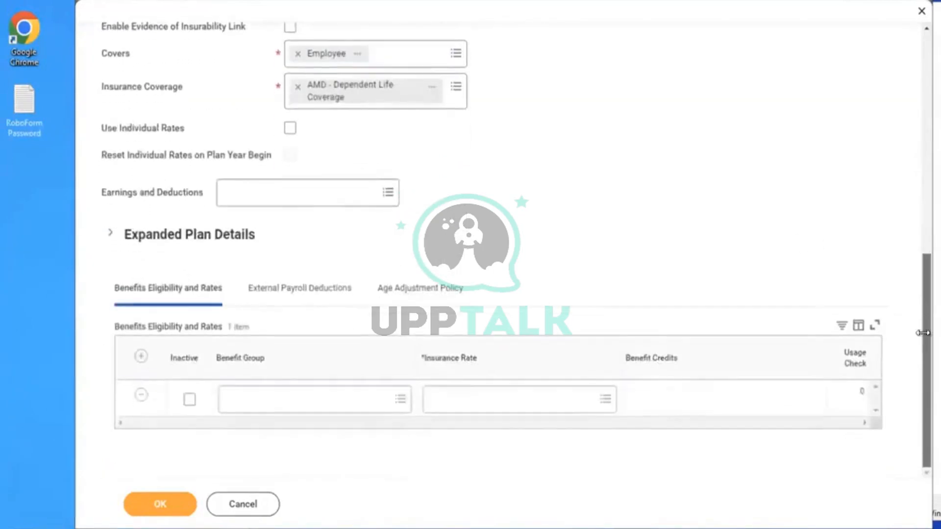
{"action": "left_click", "coordinate": [232, 402]}
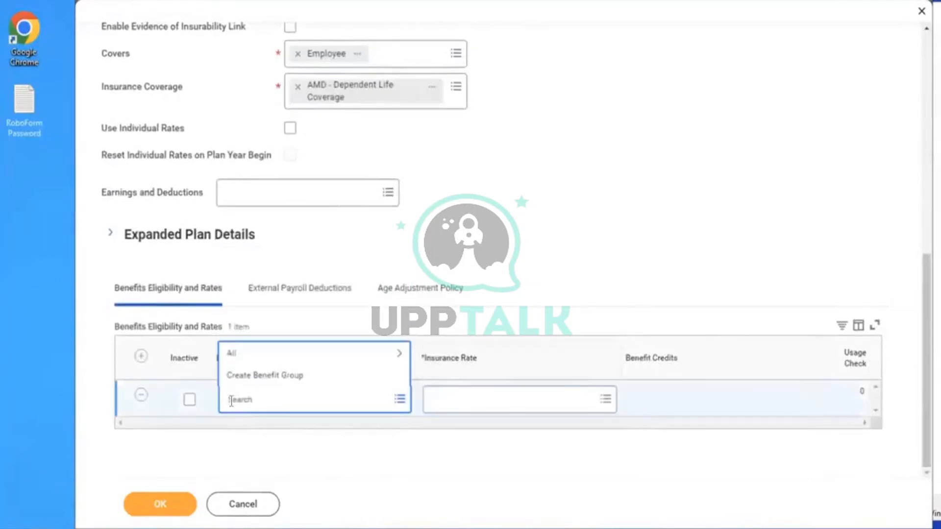
{"action": "left_click", "coordinate": [247, 356]}
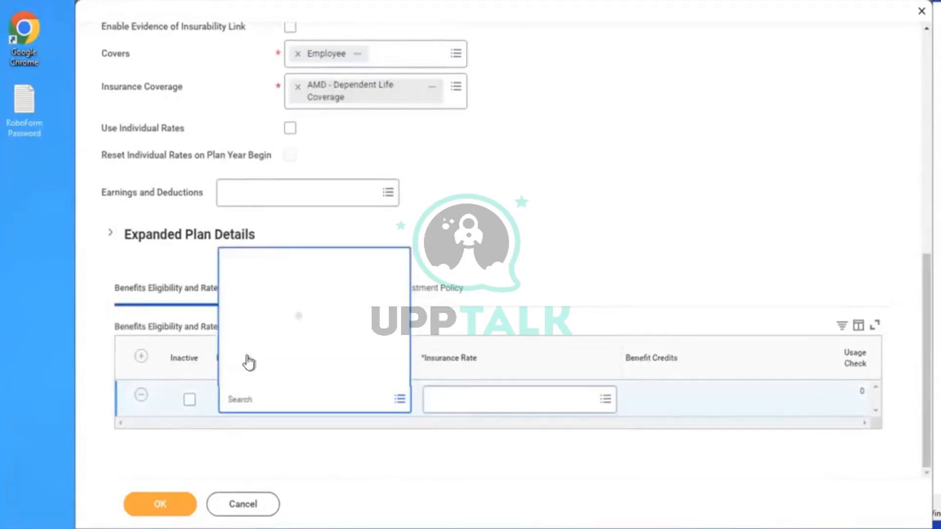
{"action": "left_click", "coordinate": [286, 379]}
{"action": "left_click", "coordinate": [606, 229]}
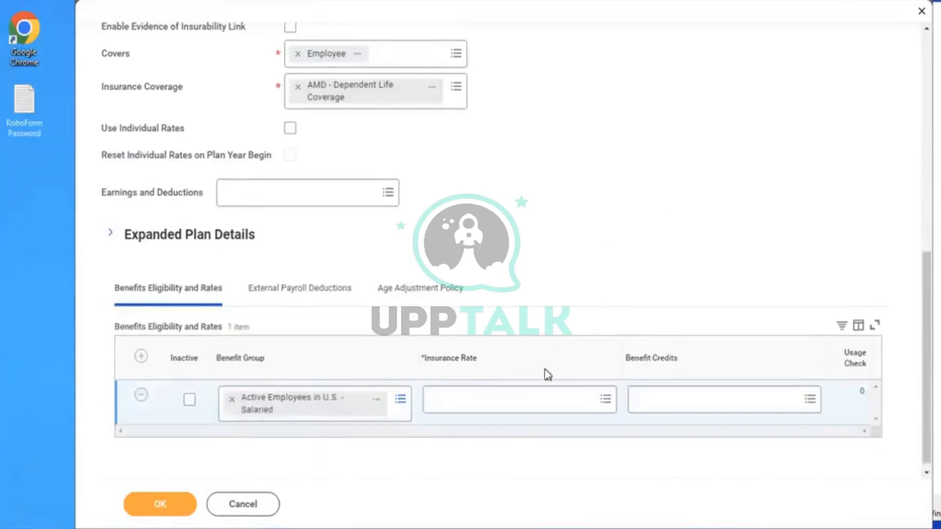
{"action": "left_click", "coordinate": [466, 405]}
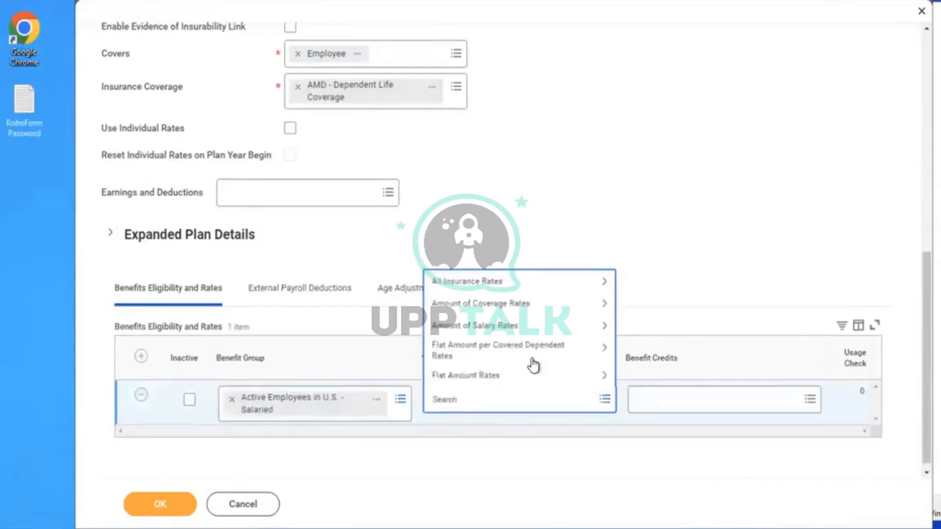
{"action": "left_click", "coordinate": [480, 286]}
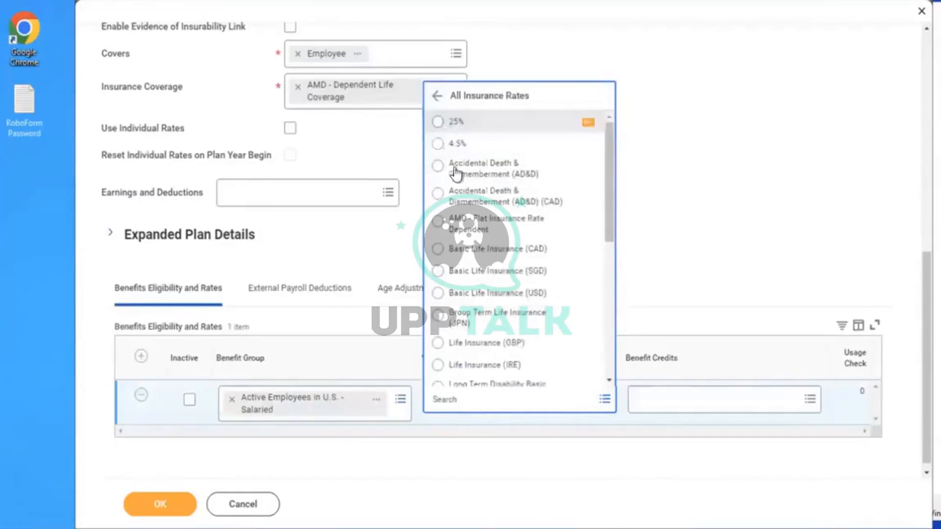
{"action": "left_click", "coordinate": [463, 224]}
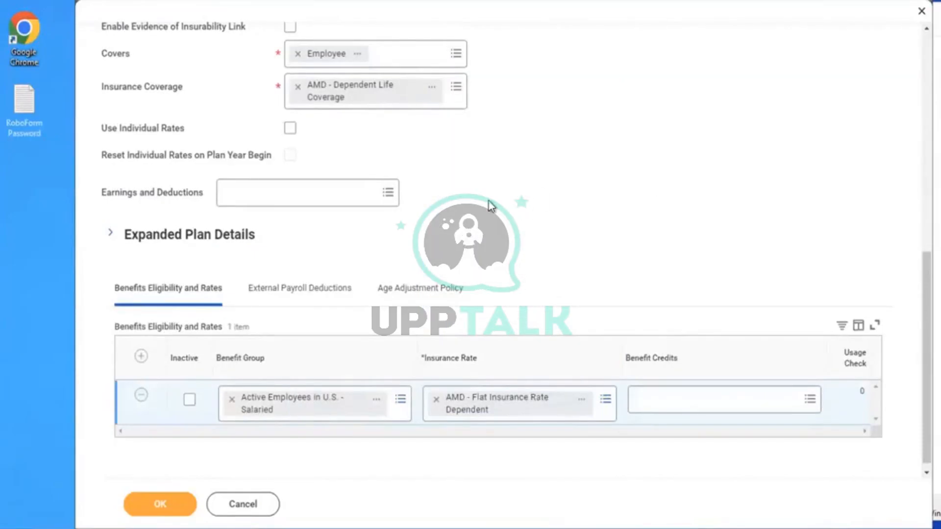
Review the Age Adjustment Policy settings, then return to Benefits Eligibility and Rates
{"action": "left_click", "coordinate": [417, 291]}
{"action": "scroll", "coordinate": [554, 235], "scroll_direction": "down", "scroll_amount": 4}
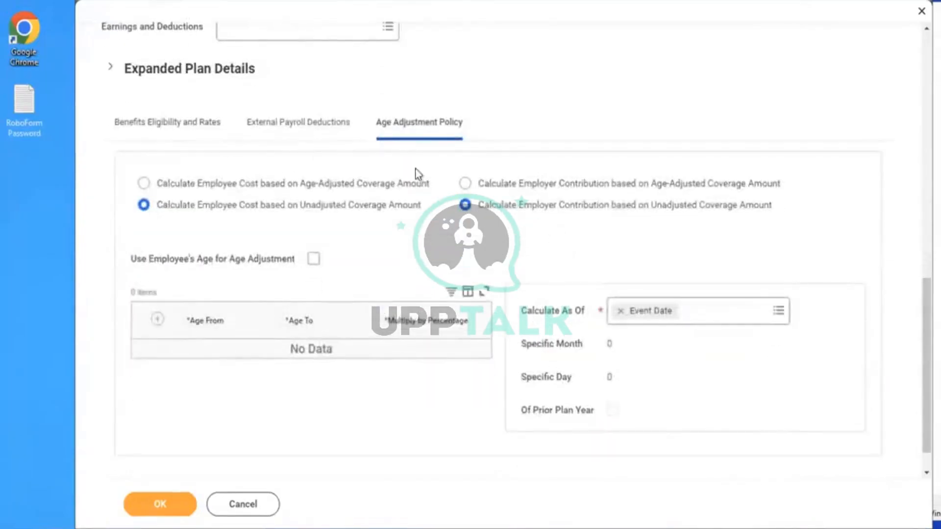
{"action": "left_click", "coordinate": [133, 145]}
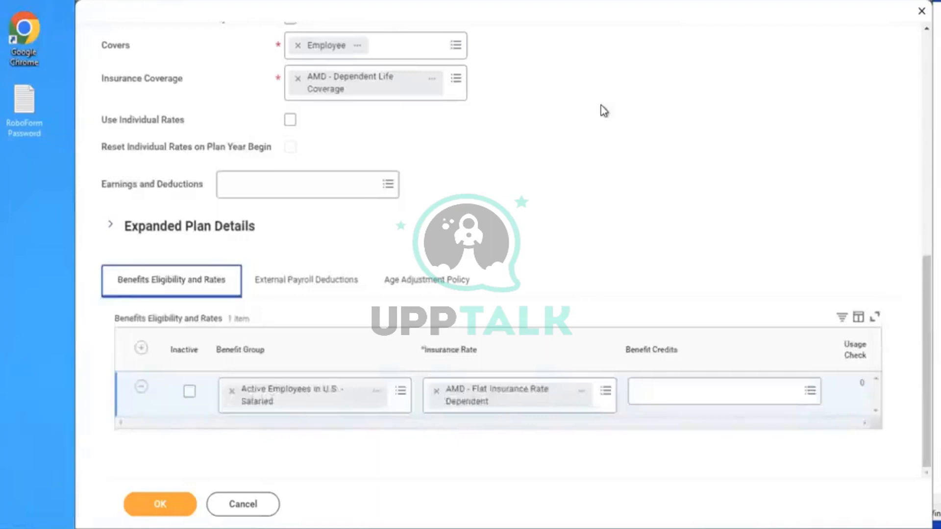
Review the fields and save the Dependent Life - Aviva (Employee) coverage plan effective 01/01/2023
{"action": "scroll", "coordinate": [601, 107], "scroll_direction": "up", "scroll_amount": 1}
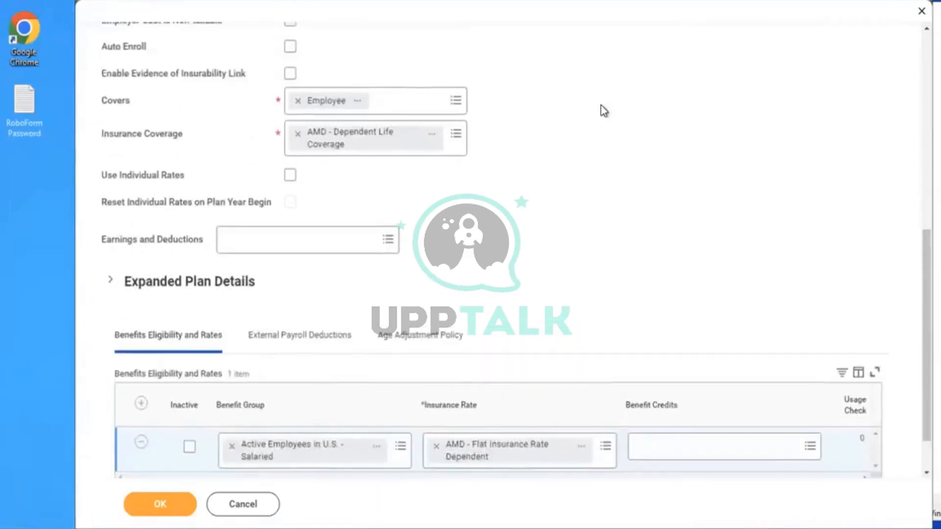
{"action": "scroll", "coordinate": [600, 104], "scroll_direction": "up", "scroll_amount": 4}
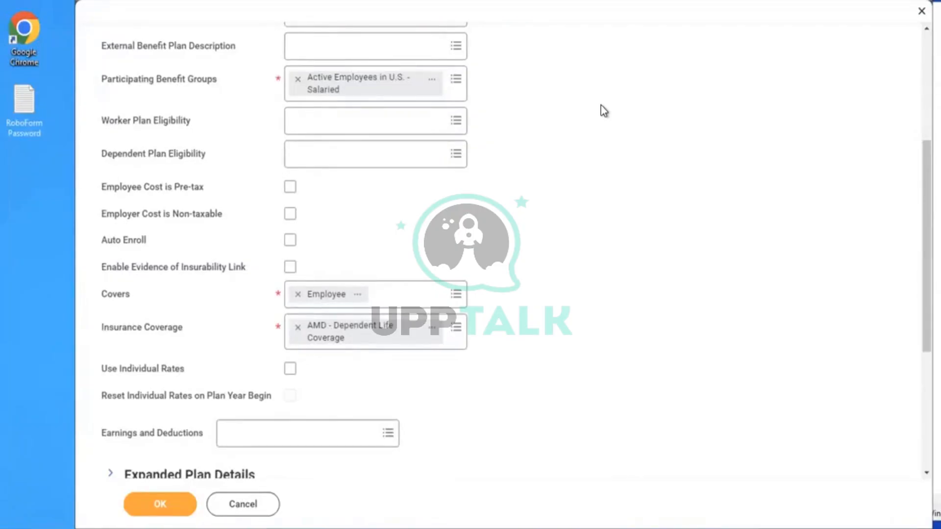
{"action": "left_click", "coordinate": [159, 499]}
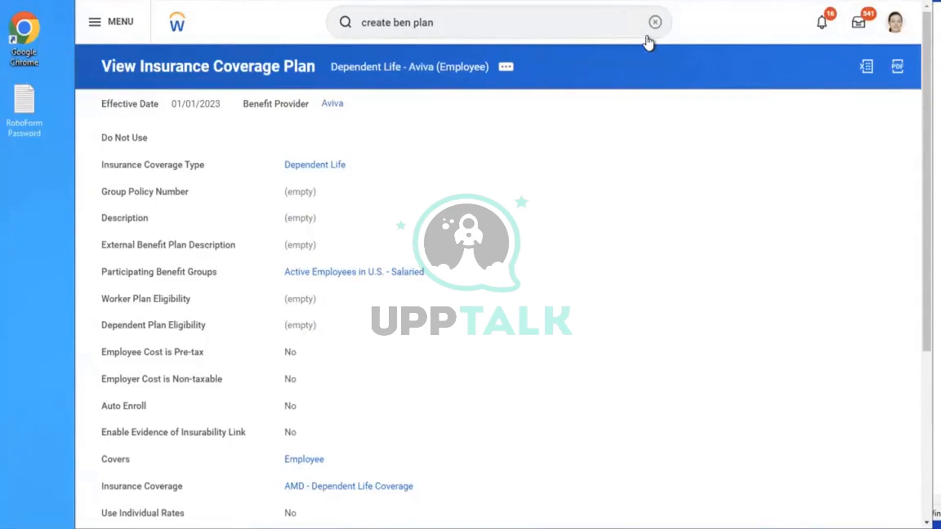
Start a new benefit event type with the Create Benefit Event Type task
{"action": "left_click", "coordinate": [654, 23]}
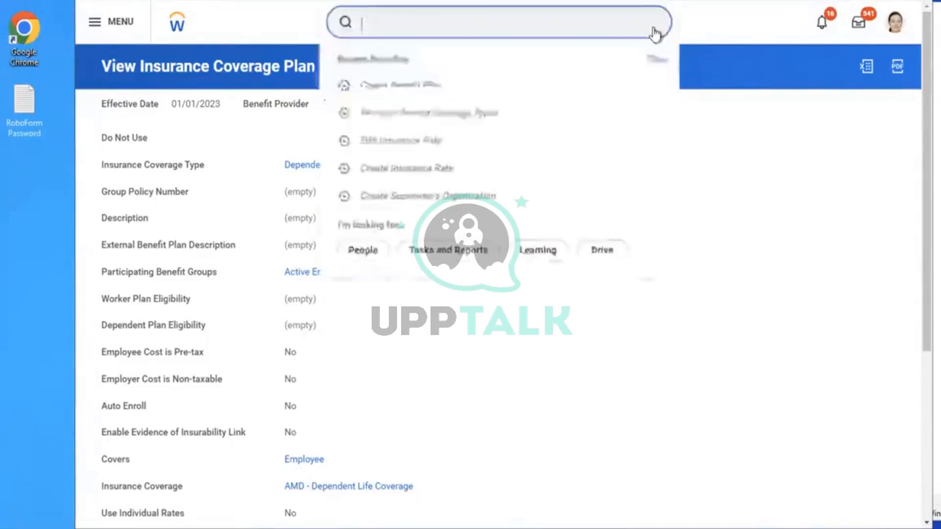
{"action": "type", "text": "create ben even"}
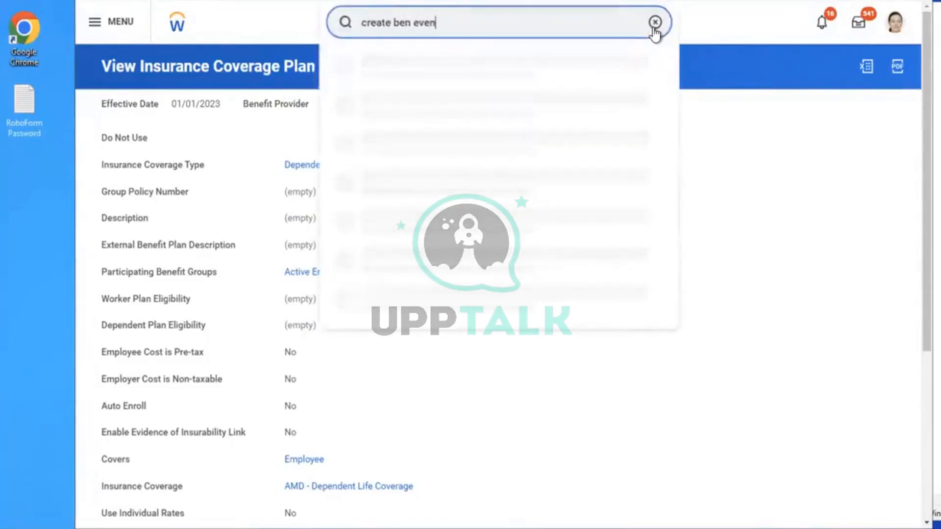
{"action": "type", "text": "t"}
{"action": "left_click", "coordinate": [410, 69]}
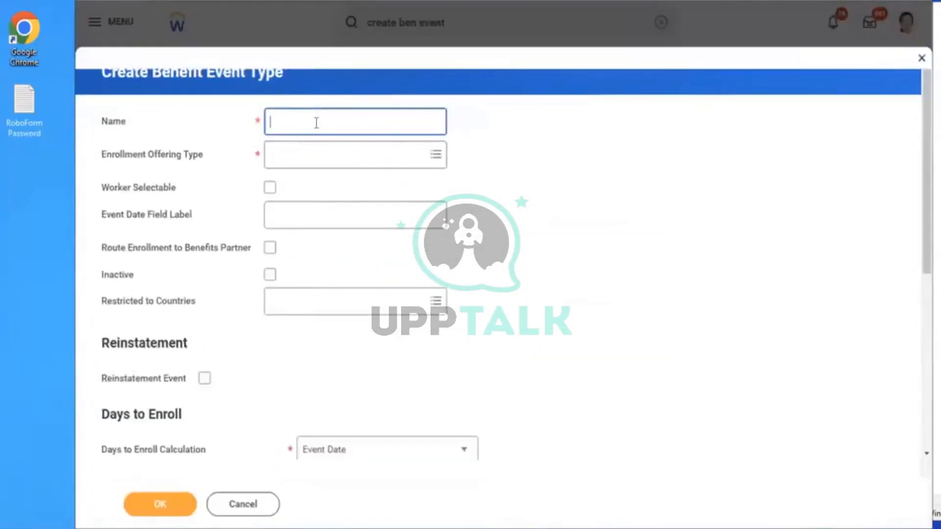
Name the event type 'AMD - Dependent Life Insurance', fixing the misspelled 'DAEPENDENT'
{"action": "type", "text": "AMD - DAEPENDENT LIF"}
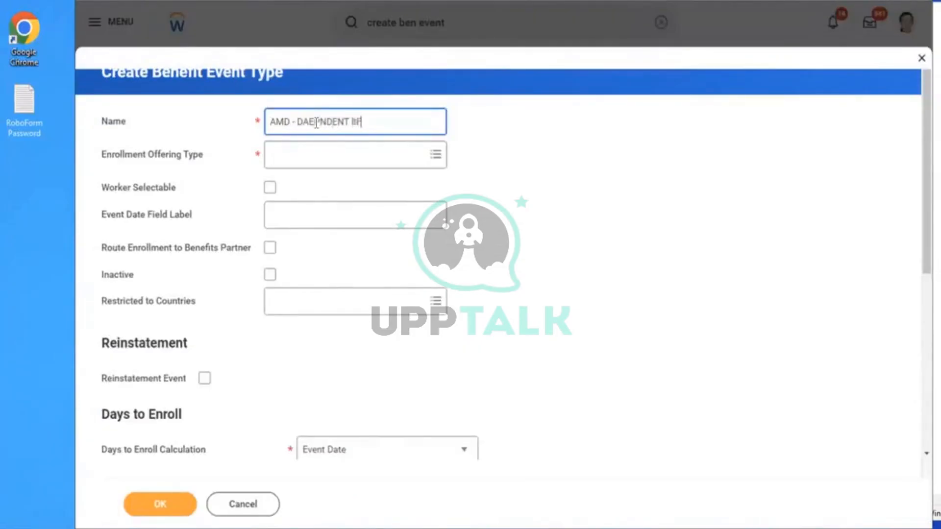
{"action": "type", "text": "E INSURANCE"}
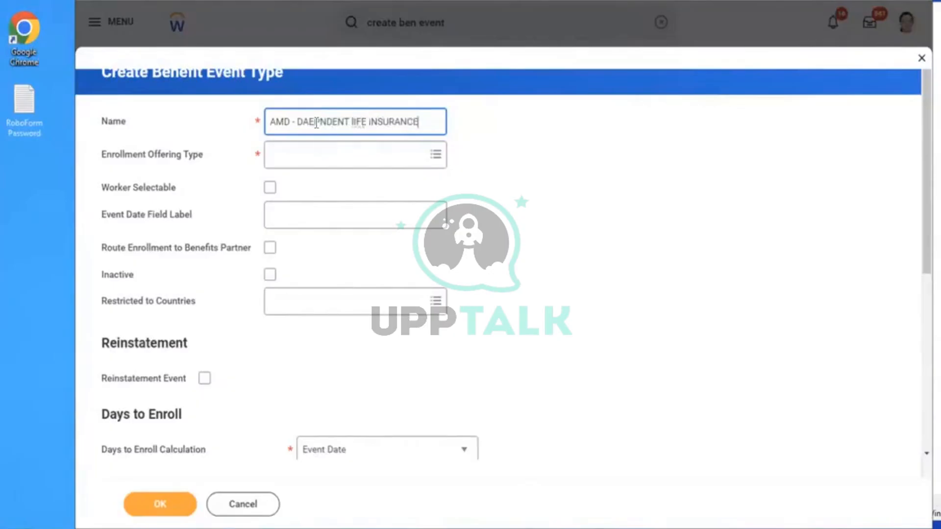
{"action": "key", "text": "BackSpace"}
{"action": "key", "text": "BackSpace"}
{"action": "key", "text": "BackSpace"}
{"action": "key", "text": "BackSpace"}
{"action": "key", "text": "BackSpace"}
{"action": "key", "text": "BackSpace"}
{"action": "key", "text": "BackSpace"}
{"action": "key", "text": "BackSpace"}
{"action": "key", "text": "BackSpace"}
{"action": "key", "text": "BackSpace"}
{"action": "key", "text": "BackSpace"}
{"action": "key", "text": "BackSpace"}
{"action": "key", "text": "BackSpace"}
{"action": "key", "text": "BackSpace"}
{"action": "key", "text": "BackSpace"}
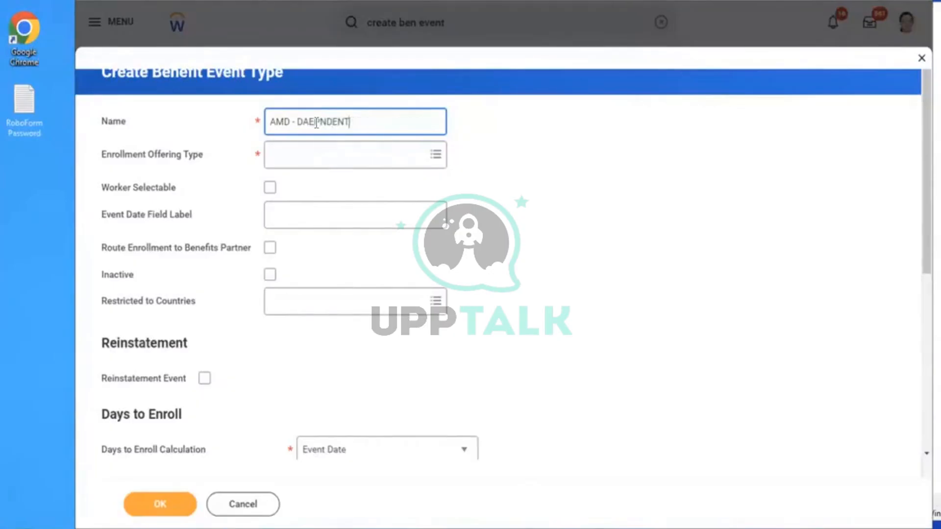
{"action": "key", "text": "BackSpace"}
{"action": "key", "text": "BackSpace"}
{"action": "key", "text": "BackSpace"}
{"action": "key", "text": "BackSpace"}
{"action": "key", "text": "BackSpace"}
{"action": "key", "text": "BackSpace"}
{"action": "key", "text": "BackSpace"}
{"action": "key", "text": "BackSpace"}
{"action": "key", "text": "BackSpace"}
{"action": "type", "text": "ependent Life Insurance"}
Set the enrollment offering type to Dependent Life and make the event worker selectable
{"action": "left_click", "coordinate": [348, 163]}
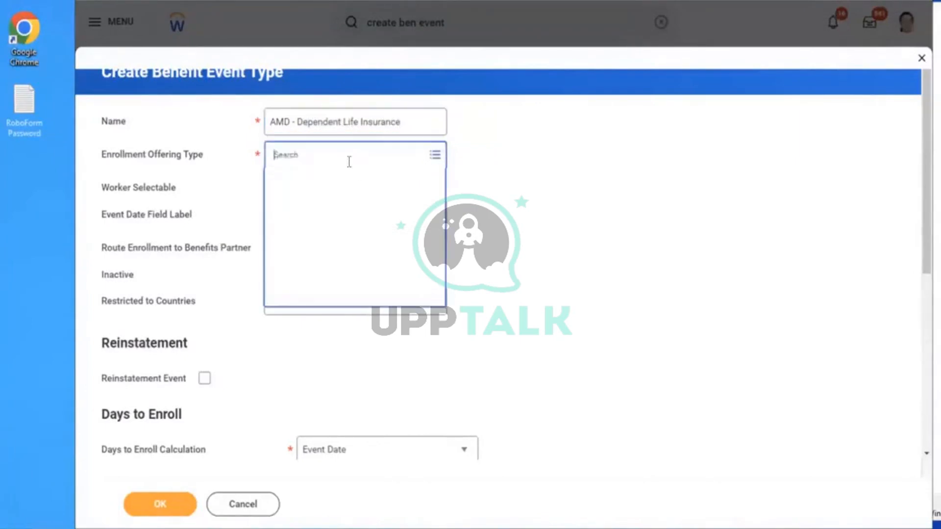
{"action": "type", "text": "amd"}
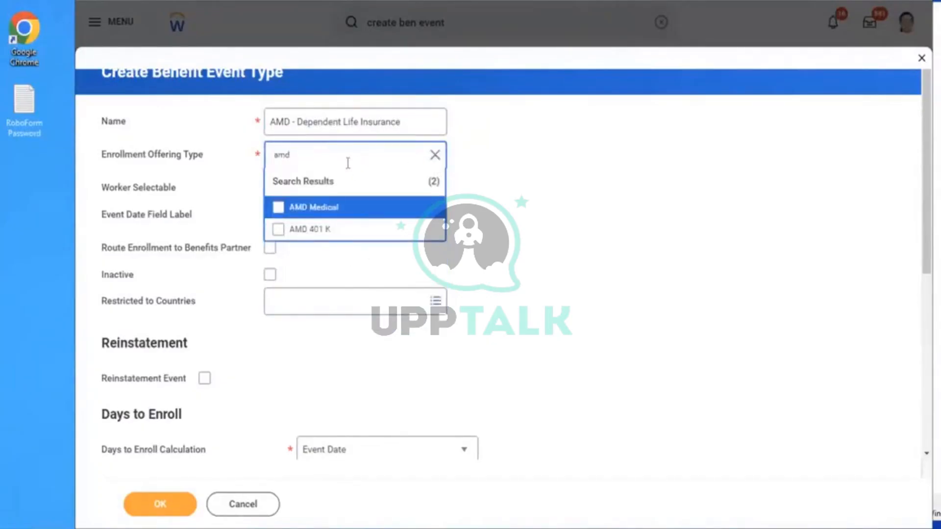
{"action": "left_click_drag", "start_coordinate": [346, 163], "coordinate": [135, 137]}
{"action": "type", "text": "depen"}
{"action": "key", "text": "Return"}
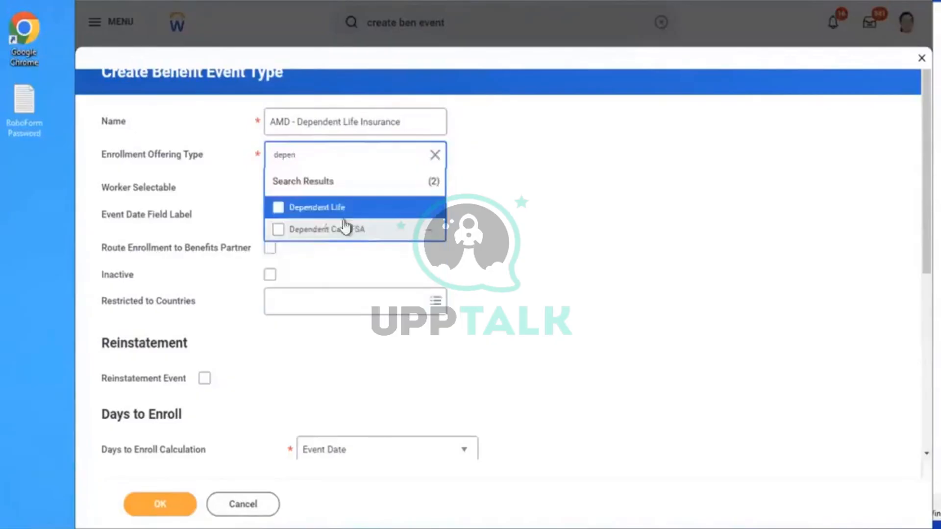
{"action": "left_click", "coordinate": [294, 209]}
{"action": "left_click", "coordinate": [626, 161]}
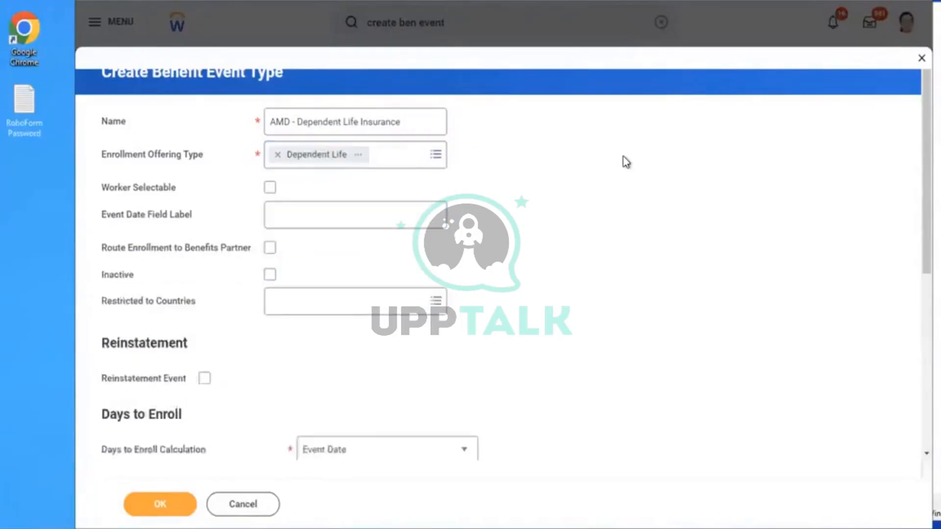
{"action": "left_click", "coordinate": [270, 188]}
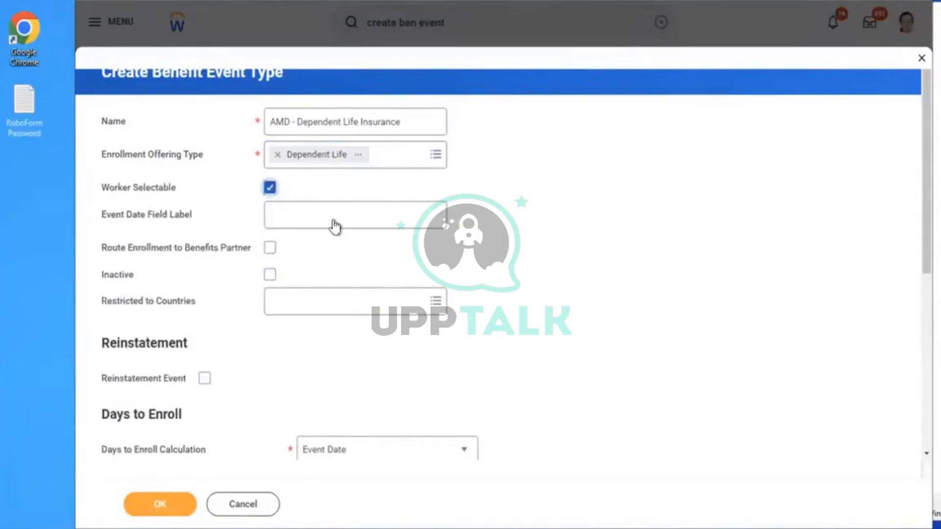
Restrict the event to United States of America, set Days to Enroll to 10, and save
{"action": "left_click", "coordinate": [328, 301]}
{"action": "type", "text": "USA"}
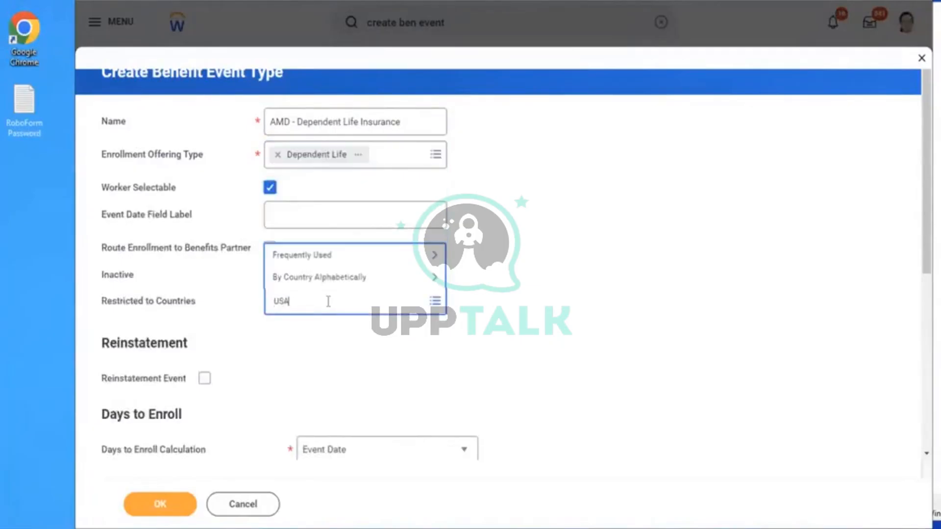
{"action": "key", "text": "Return"}
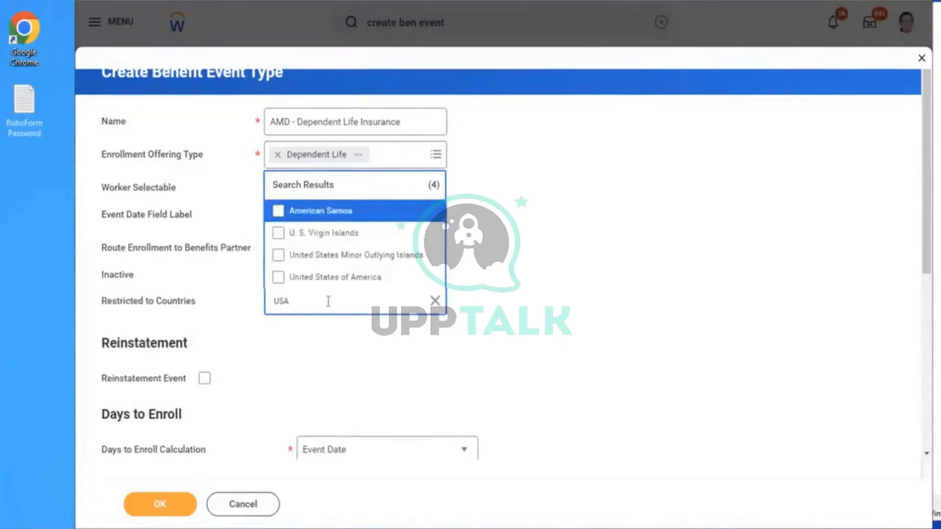
{"action": "left_click", "coordinate": [345, 279]}
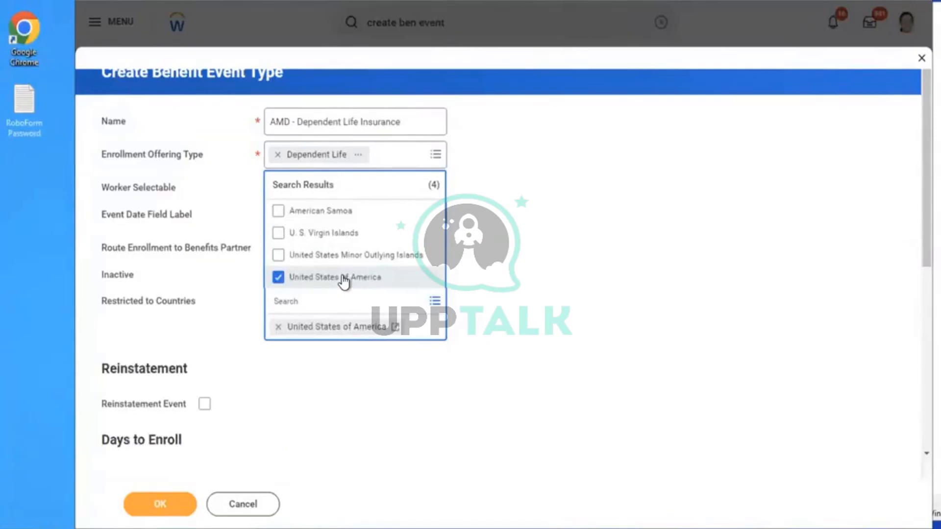
{"action": "left_click", "coordinate": [731, 304]}
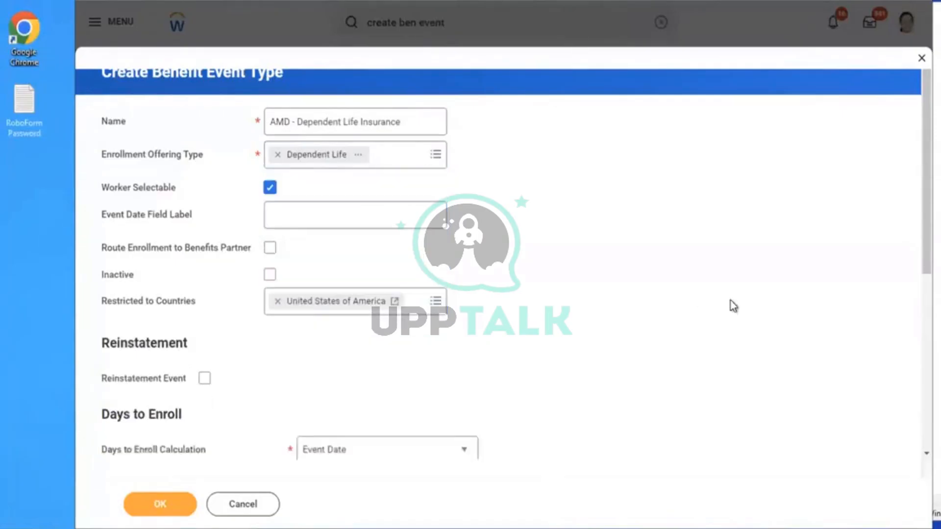
{"action": "scroll", "coordinate": [594, 333], "scroll_direction": "down", "scroll_amount": 5}
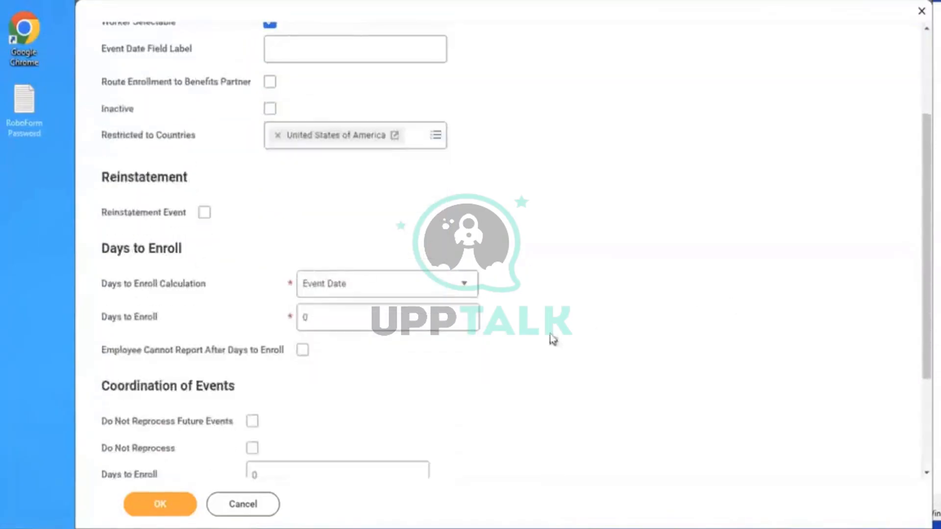
{"action": "left_click", "coordinate": [366, 319]}
{"action": "type", "text": "10"}
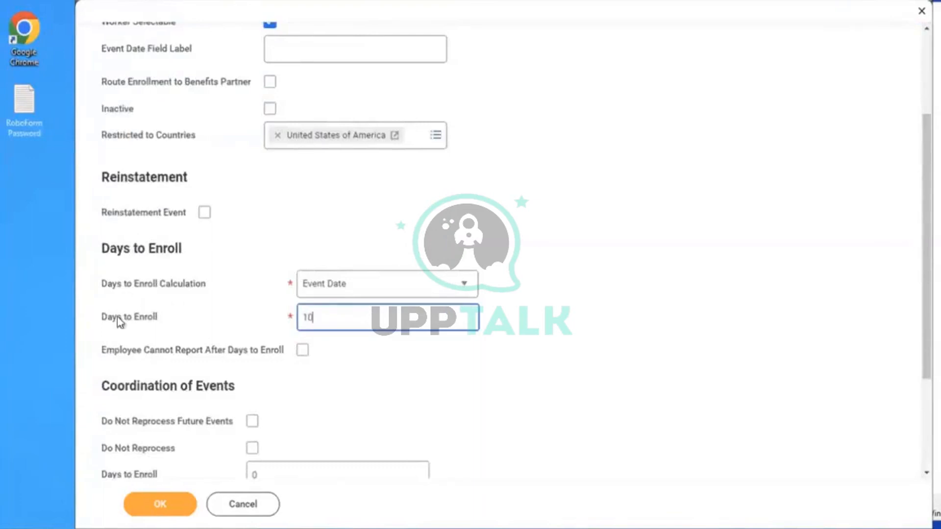
{"action": "left_click", "coordinate": [144, 510]}
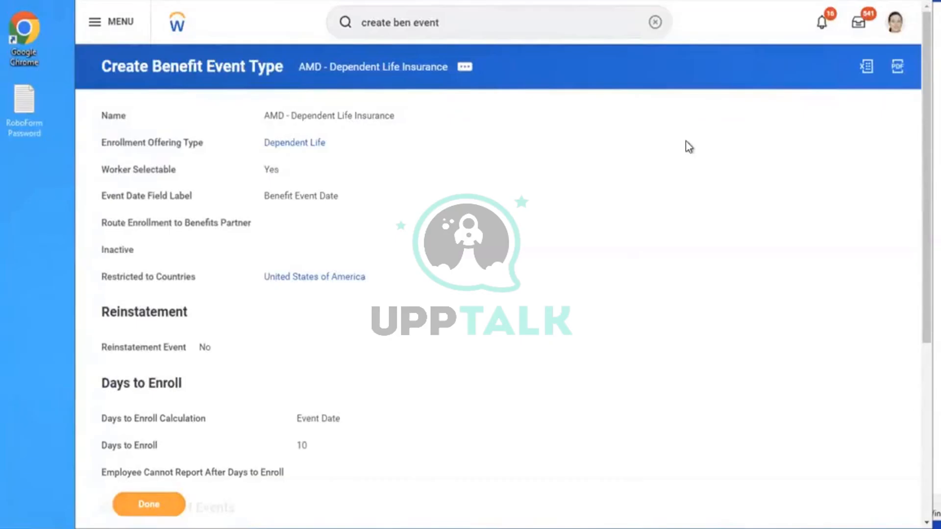
Open the Edit Enrollment Event Rule task for 'Enrollment Event Rule' with effective date 01/01/2023
{"action": "left_click", "coordinate": [655, 22]}
{"action": "type", "text": "EDIT EN"}
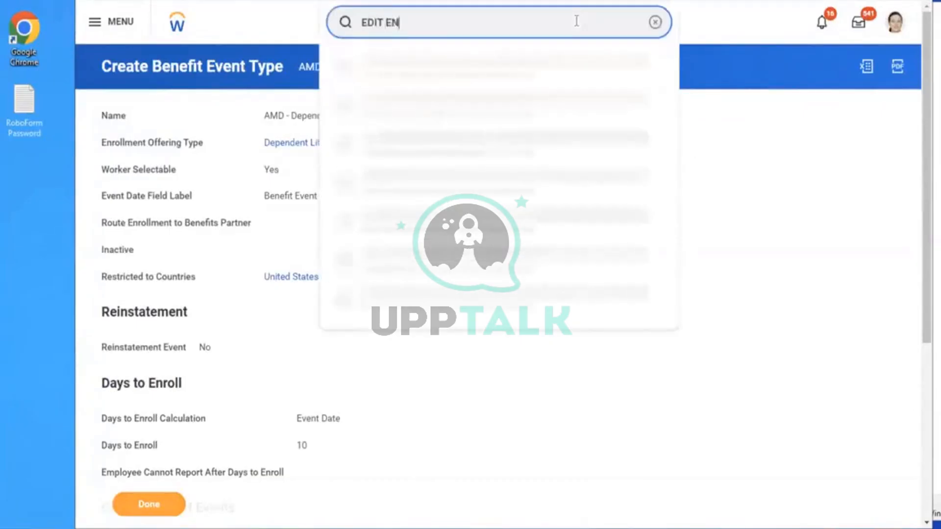
{"action": "type", "text": "ROLLMENT EVENT "}
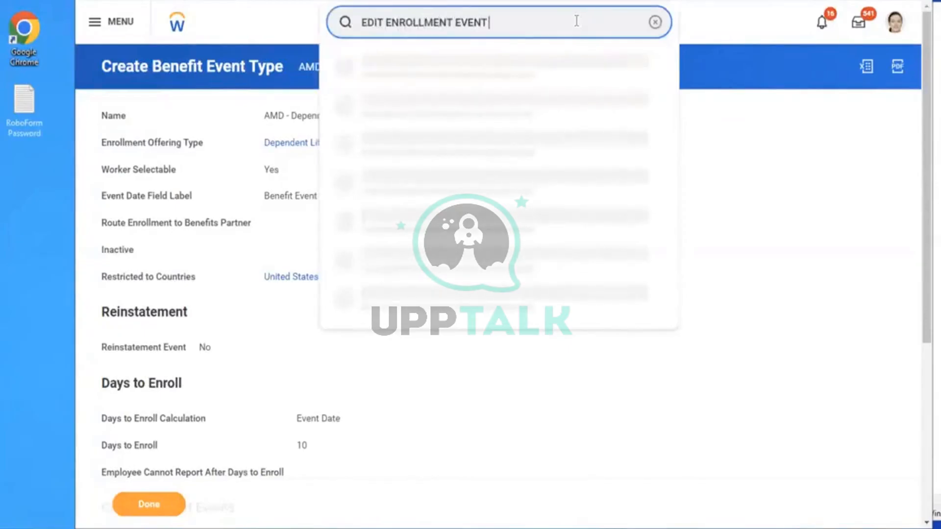
{"action": "type", "text": "RULE"}
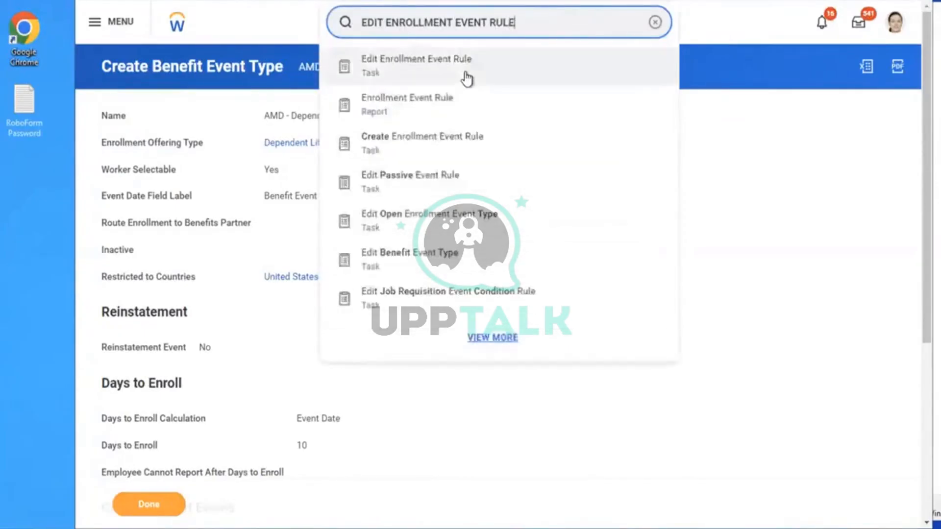
{"action": "left_click", "coordinate": [466, 77]}
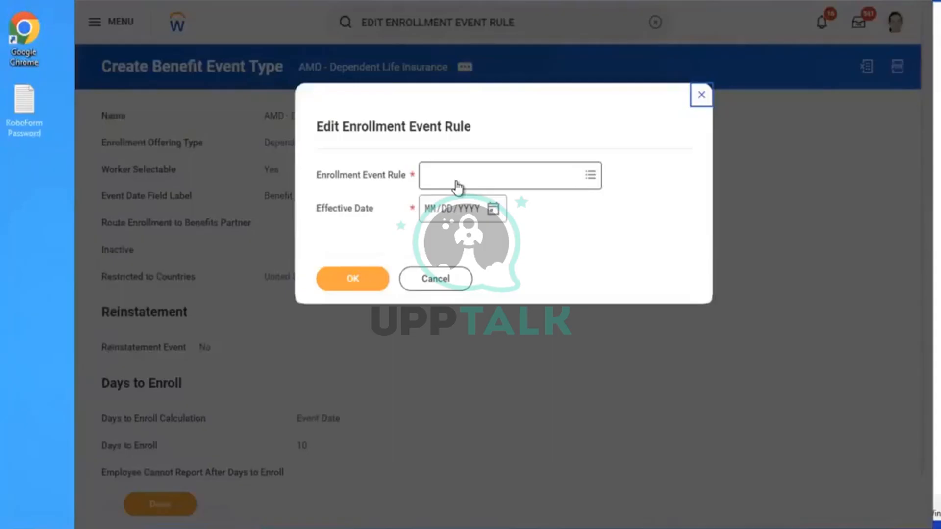
{"action": "left_click", "coordinate": [458, 185]}
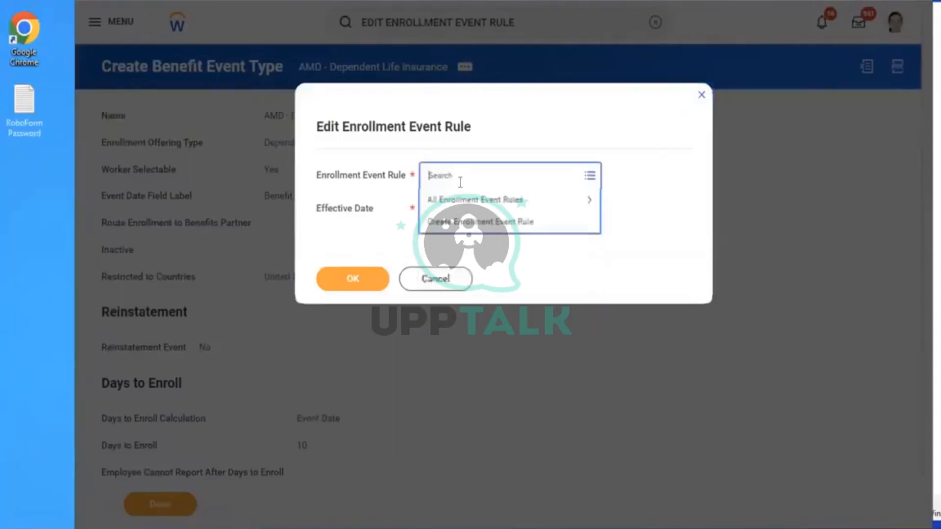
{"action": "left_click", "coordinate": [477, 201]}
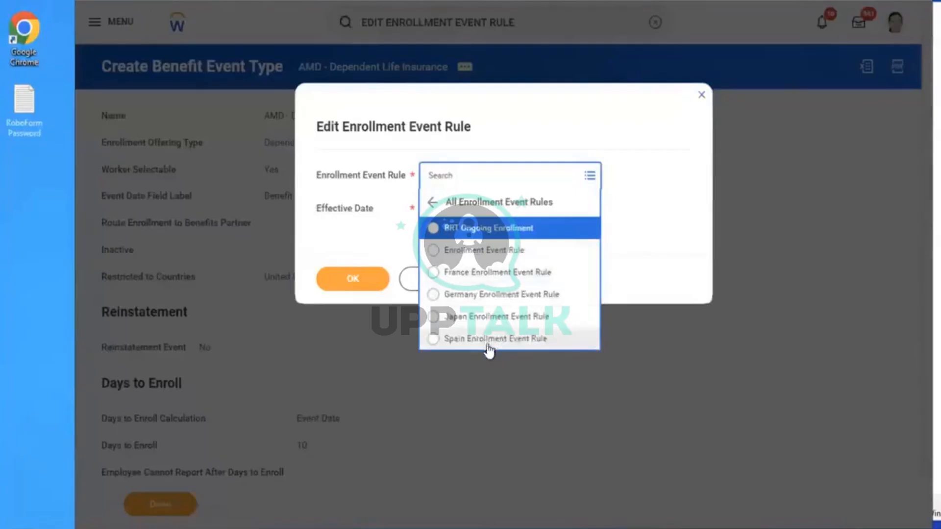
{"action": "left_click", "coordinate": [476, 251]}
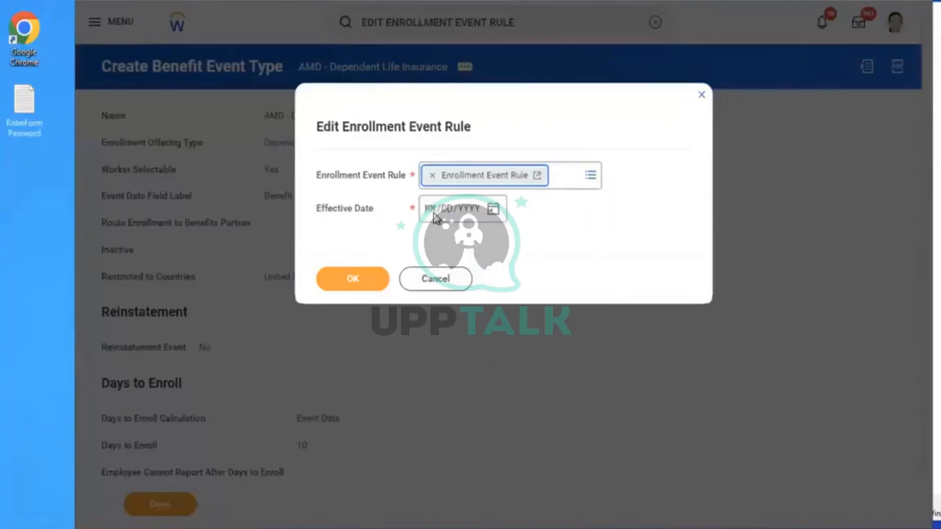
{"action": "left_click", "coordinate": [430, 210]}
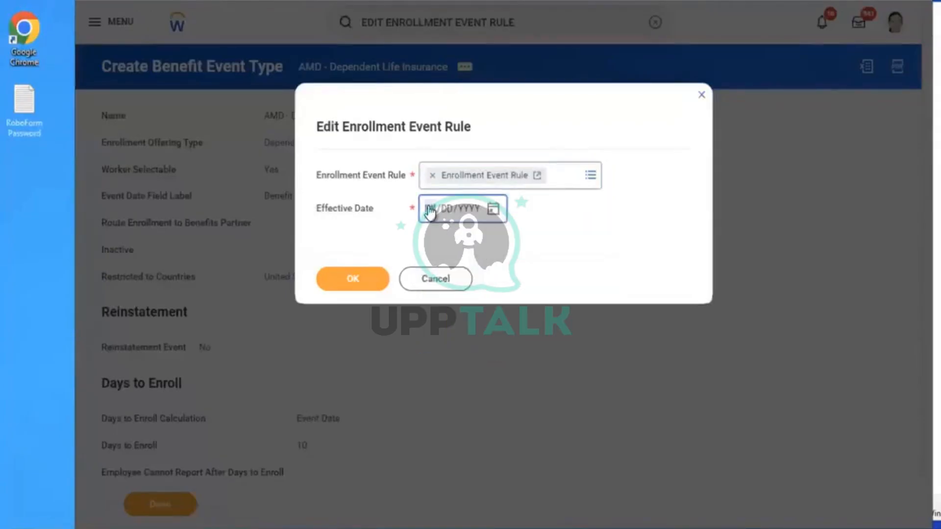
{"action": "type", "text": "01012023"}
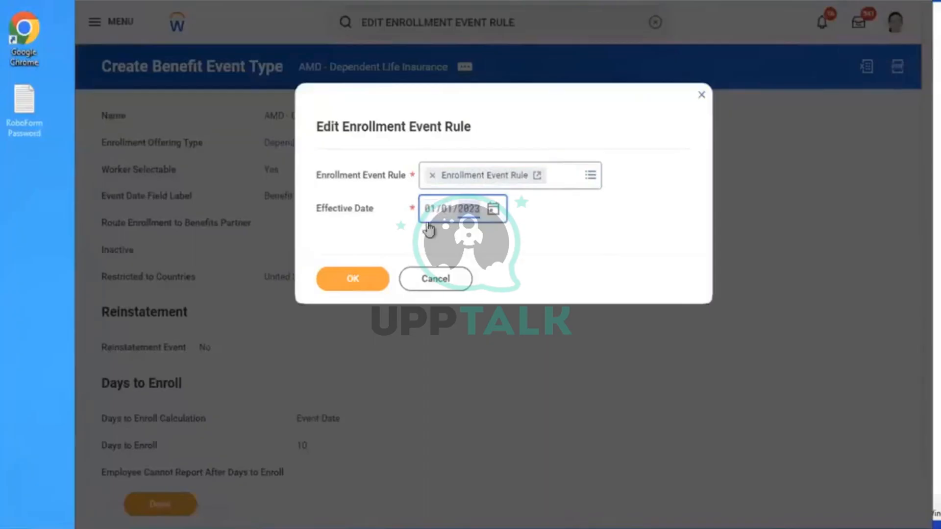
{"action": "left_click", "coordinate": [354, 278]}
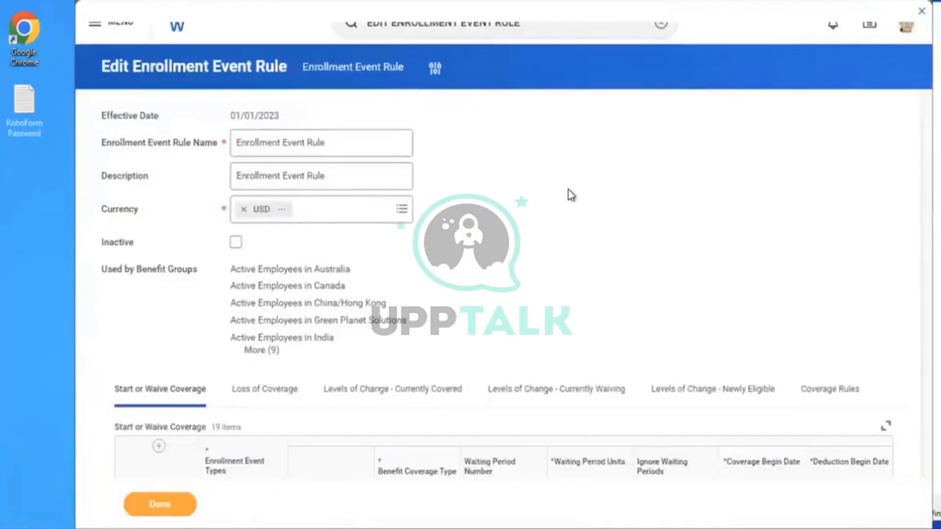
Add a new coverage row and remove the mistakenly chosen AMD - Health Care - Salary Percentage event type
{"action": "scroll", "coordinate": [567, 190], "scroll_direction": "down", "scroll_amount": 3}
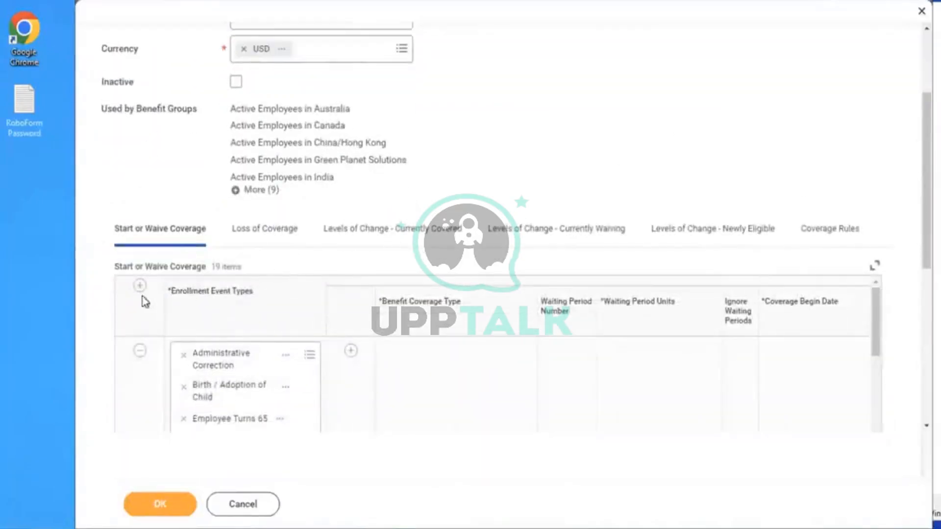
{"action": "left_click", "coordinate": [139, 288]}
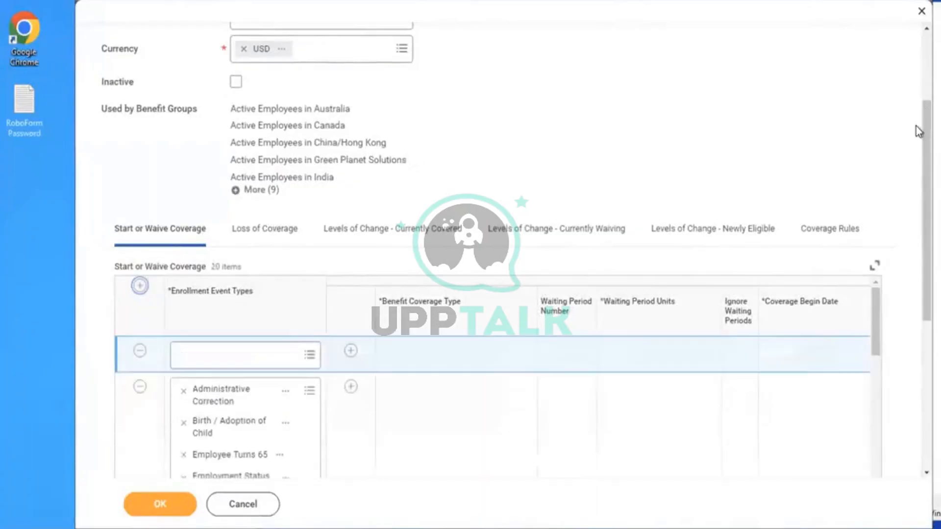
{"action": "scroll", "coordinate": [916, 147], "scroll_direction": "down", "scroll_amount": 2}
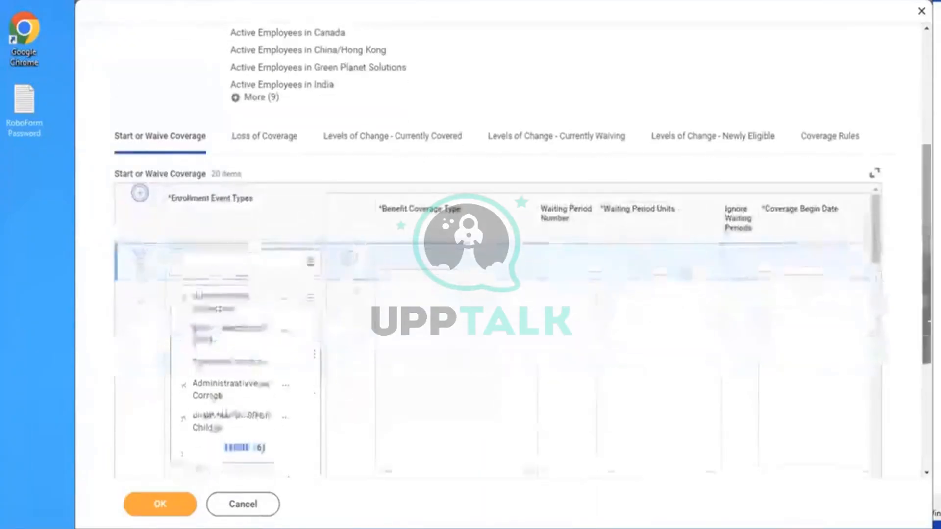
{"action": "left_click", "coordinate": [243, 258]}
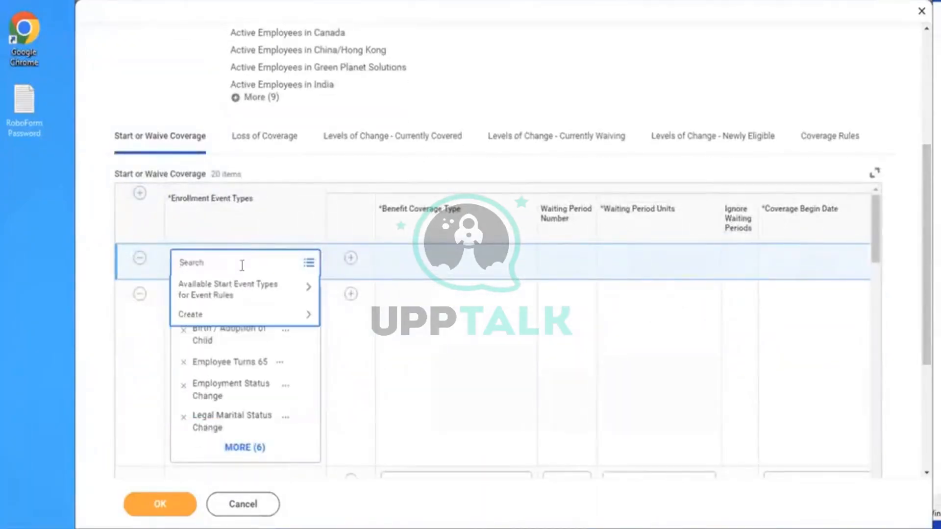
{"action": "type", "text": "AMD"}
{"action": "key", "text": "Return"}
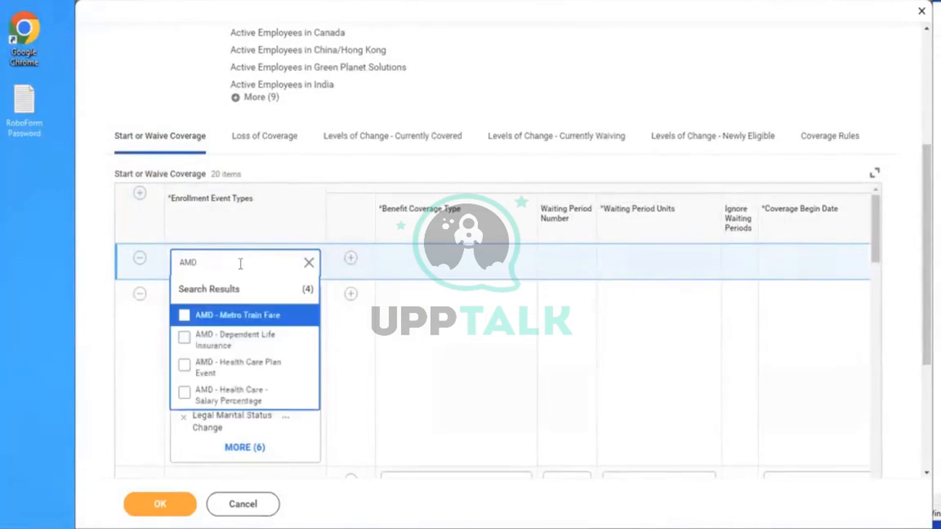
{"action": "left_click", "coordinate": [209, 404]}
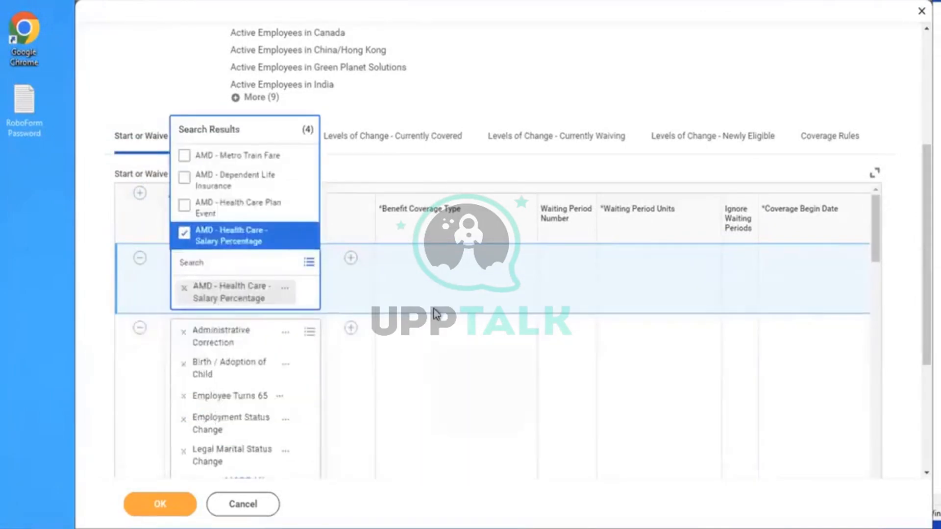
{"action": "left_click", "coordinate": [436, 314]}
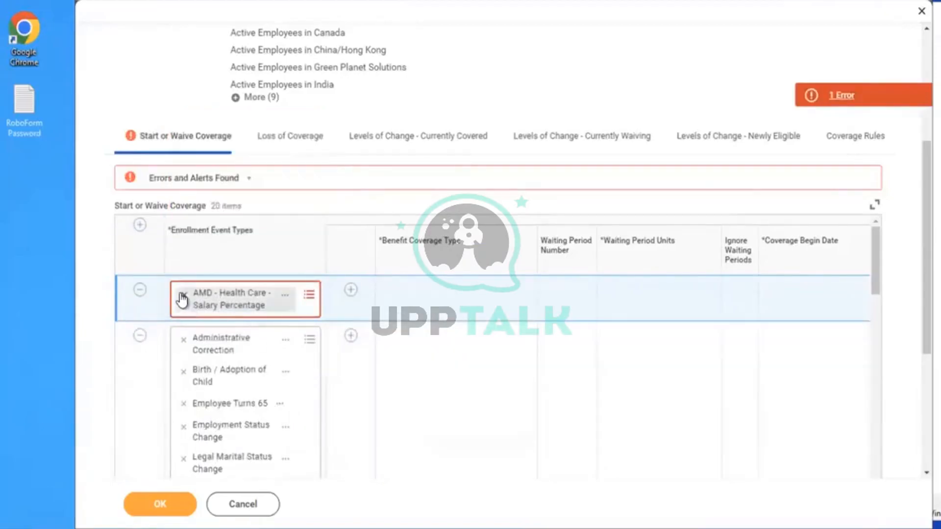
{"action": "left_click", "coordinate": [183, 294]}
Set the row to AMD - Dependent Life Insurance with Dependent Life coverage, then open Coverage Rules
{"action": "left_click", "coordinate": [184, 265]}
{"action": "type", "text": "AMD"}
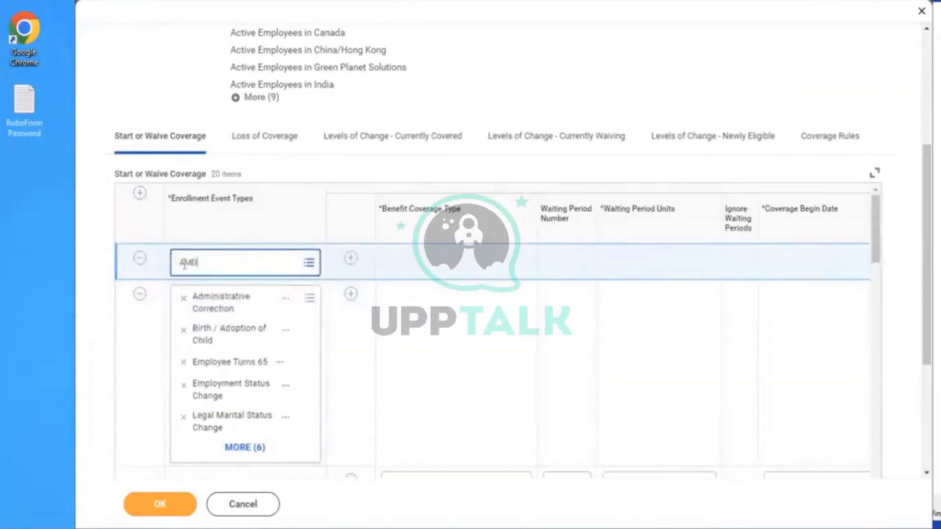
{"action": "key", "text": "Return"}
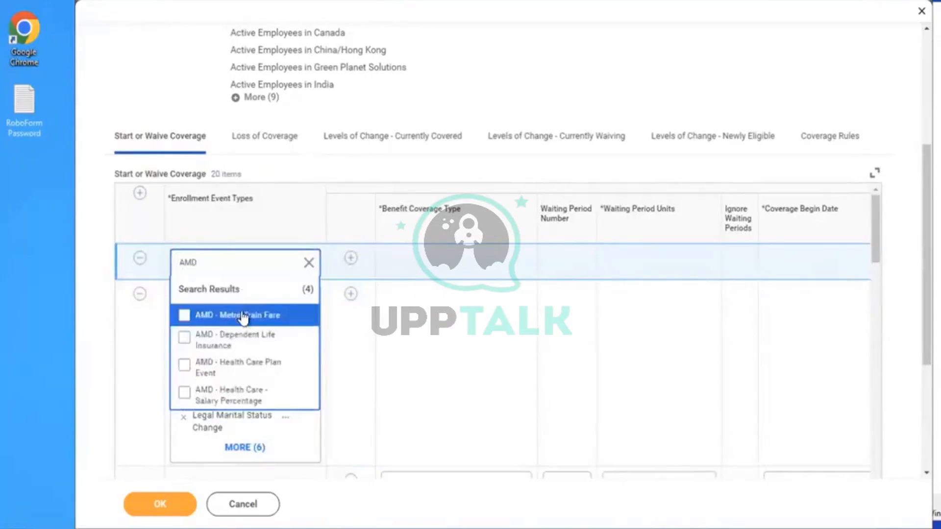
{"action": "left_click", "coordinate": [238, 340]}
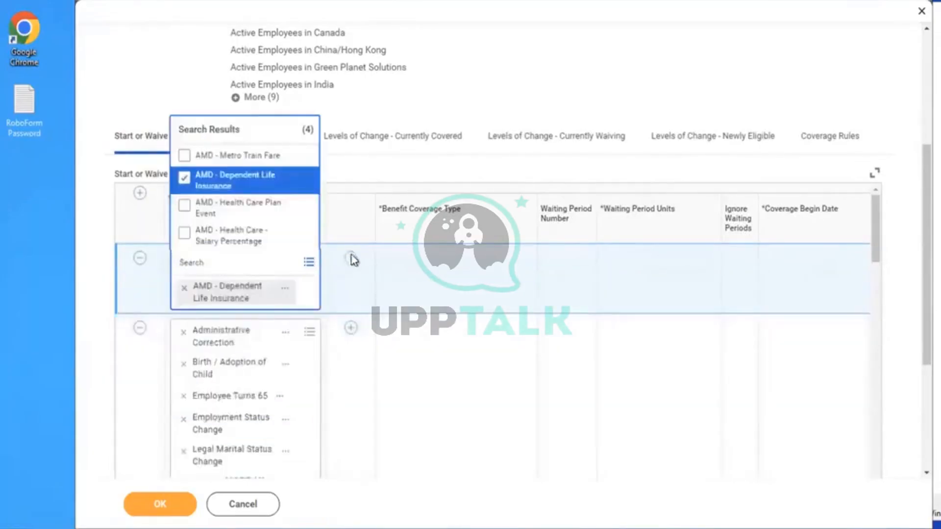
{"action": "left_click", "coordinate": [353, 260]}
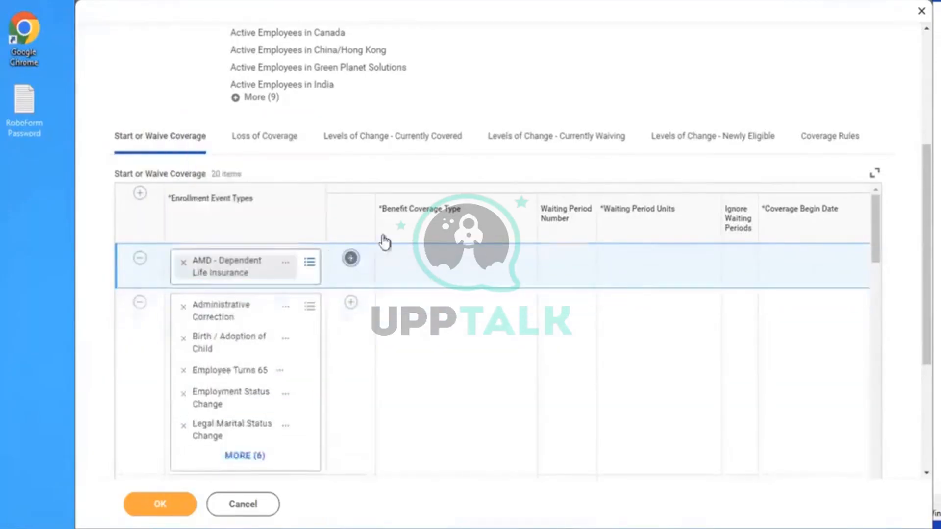
{"action": "left_click", "coordinate": [456, 309]}
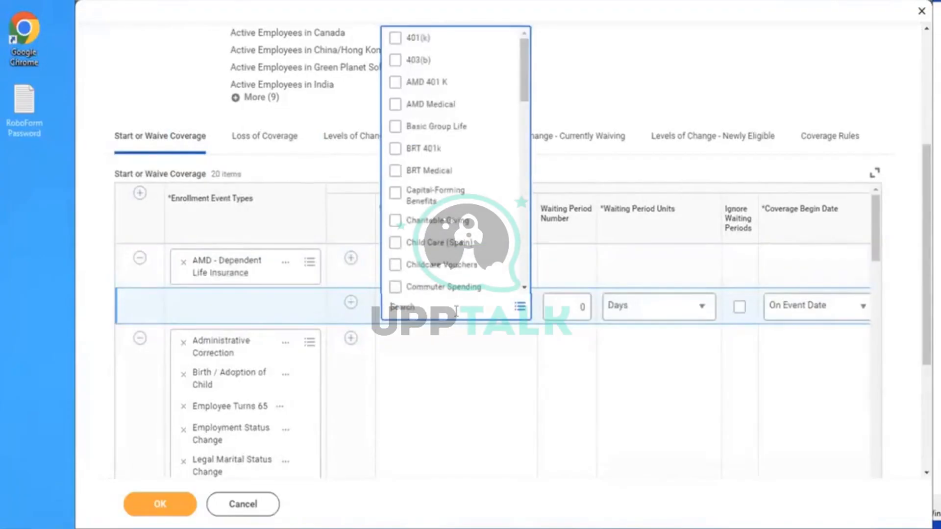
{"action": "type", "text": "DEPEN"}
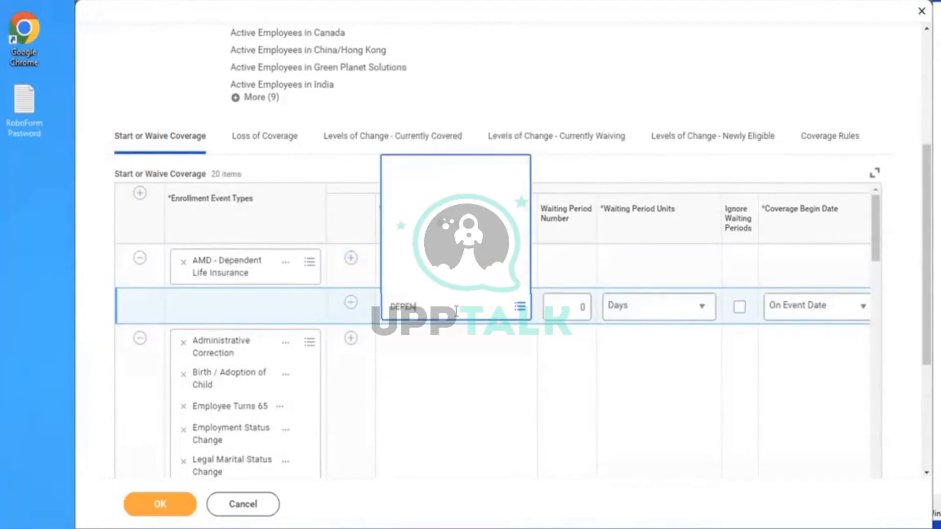
{"action": "key", "text": "Return"}
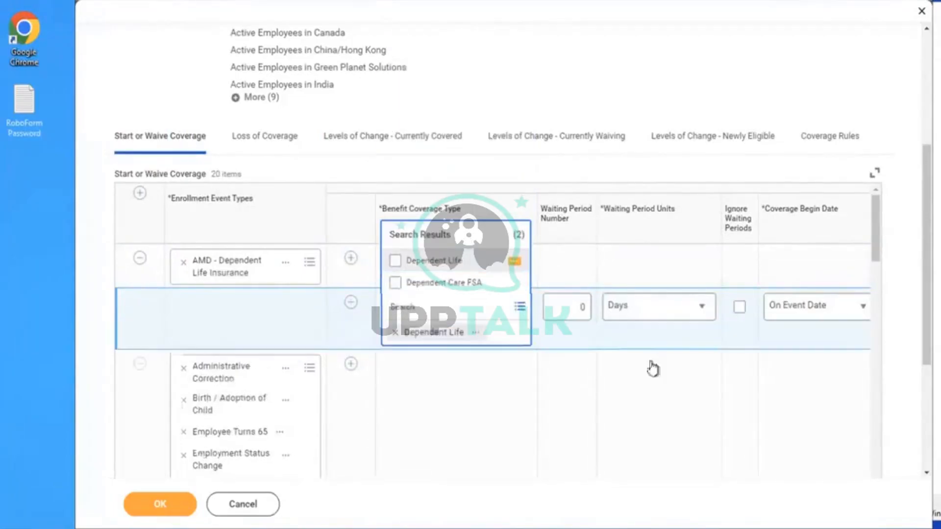
{"action": "left_click", "coordinate": [831, 140]}
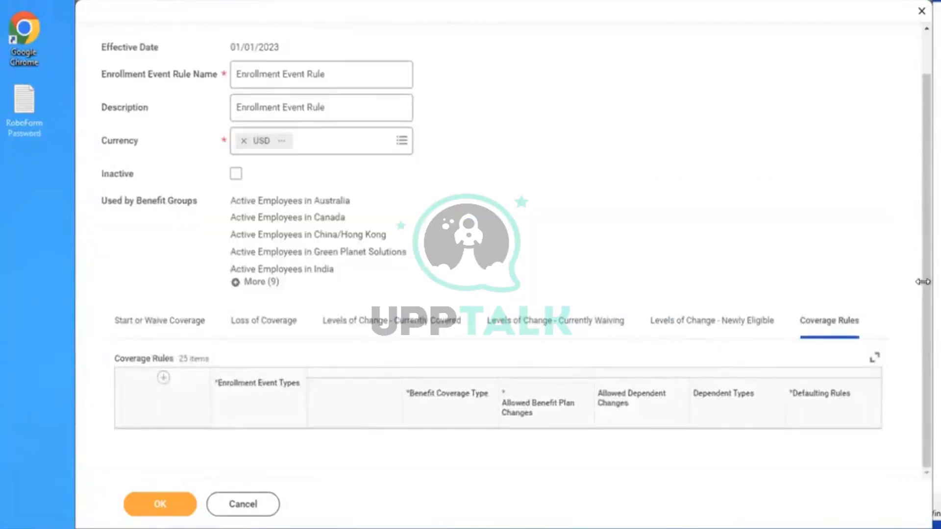
Add a coverage rule row for AMD - Dependent Life Insurance with Dependent Life coverage type
{"action": "scroll", "coordinate": [919, 255], "scroll_direction": "down", "scroll_amount": 3}
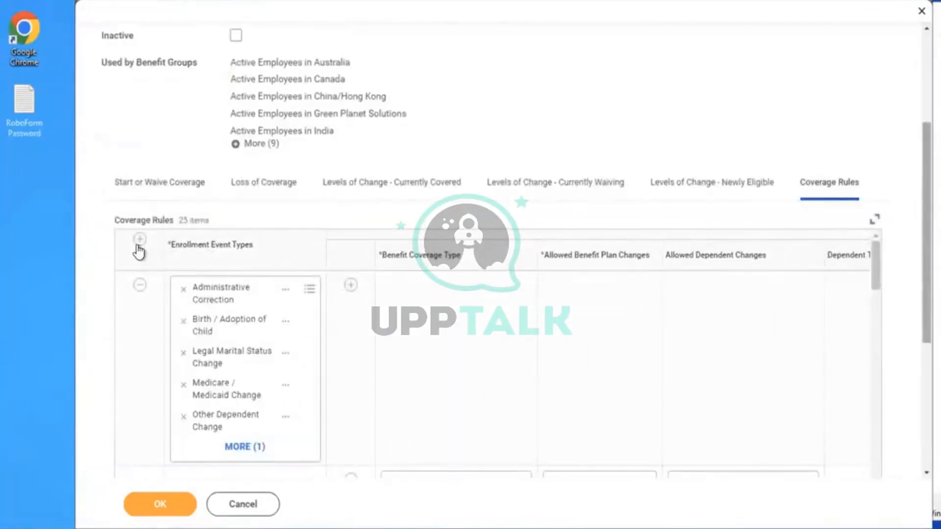
{"action": "left_click", "coordinate": [233, 295]}
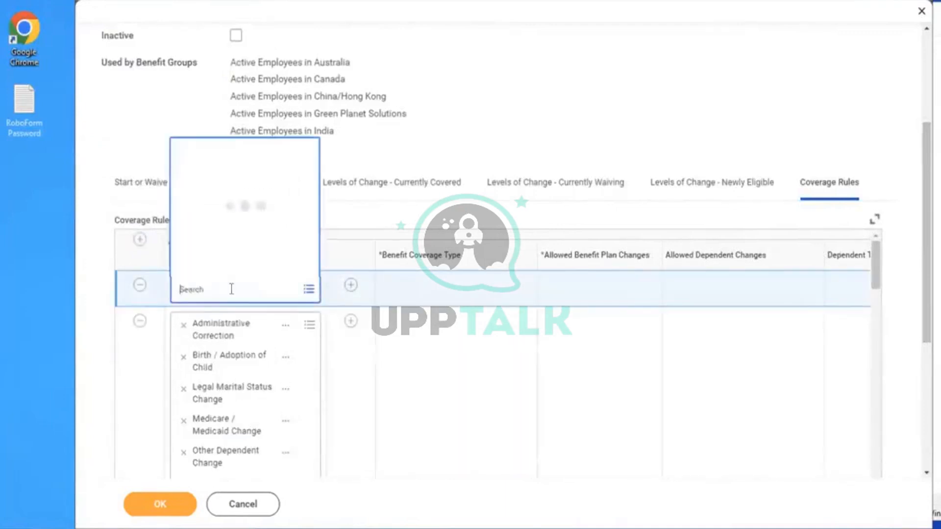
{"action": "type", "text": "AMD"}
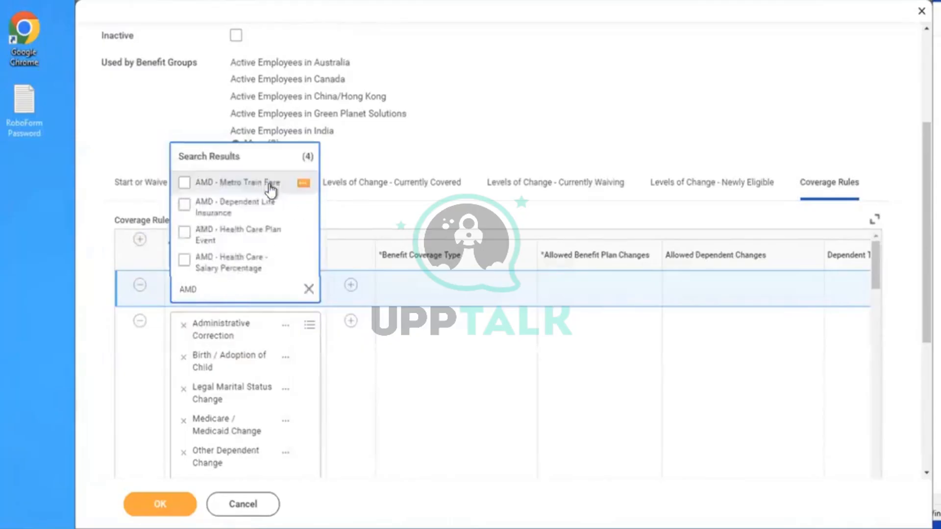
{"action": "left_click", "coordinate": [185, 205]}
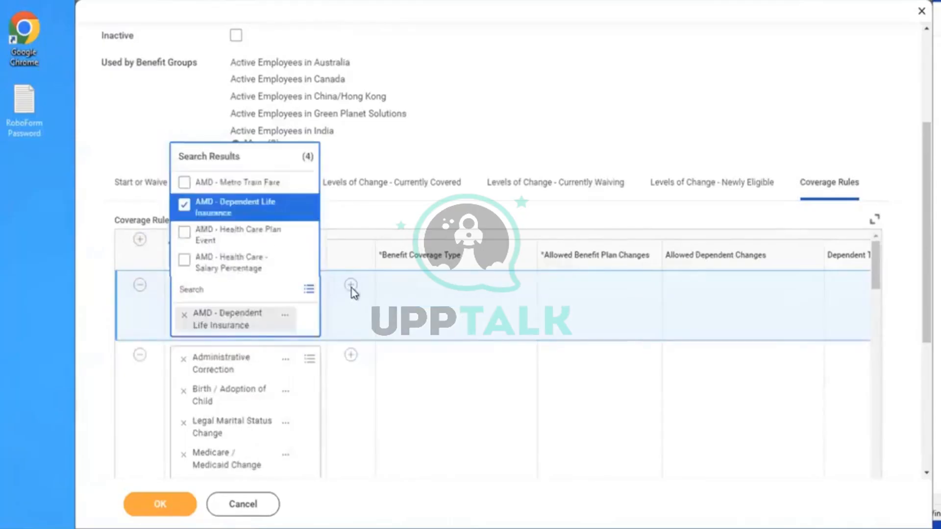
{"action": "left_click", "coordinate": [351, 288]}
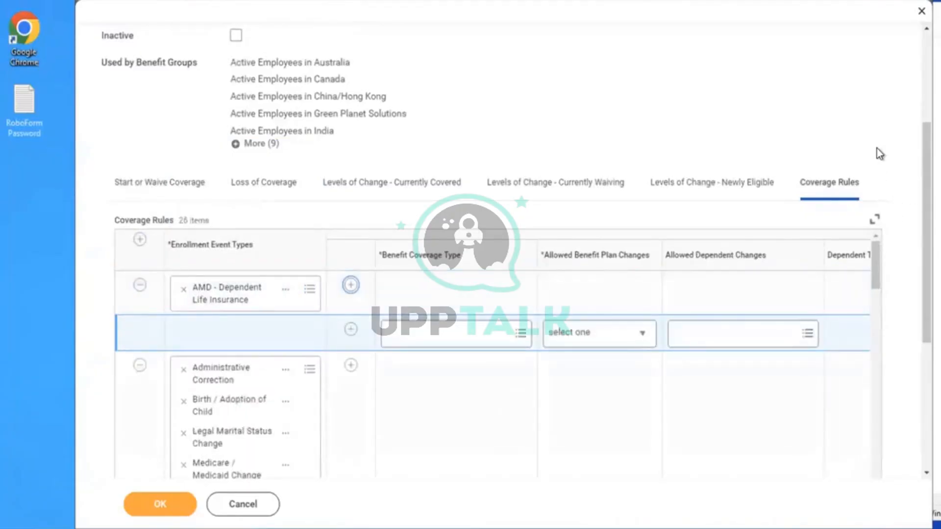
{"action": "left_click", "coordinate": [453, 332]}
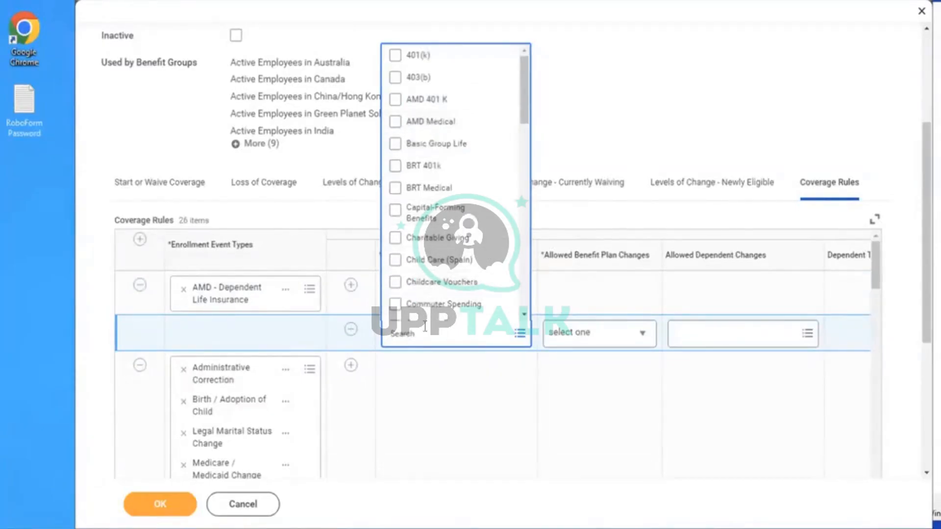
{"action": "type", "text": "DEPE"}
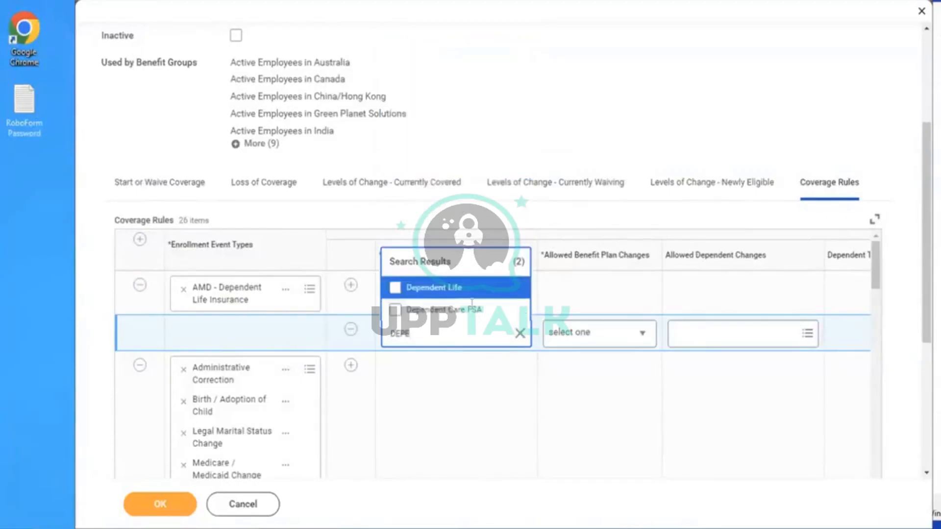
{"action": "left_click", "coordinate": [464, 290]}
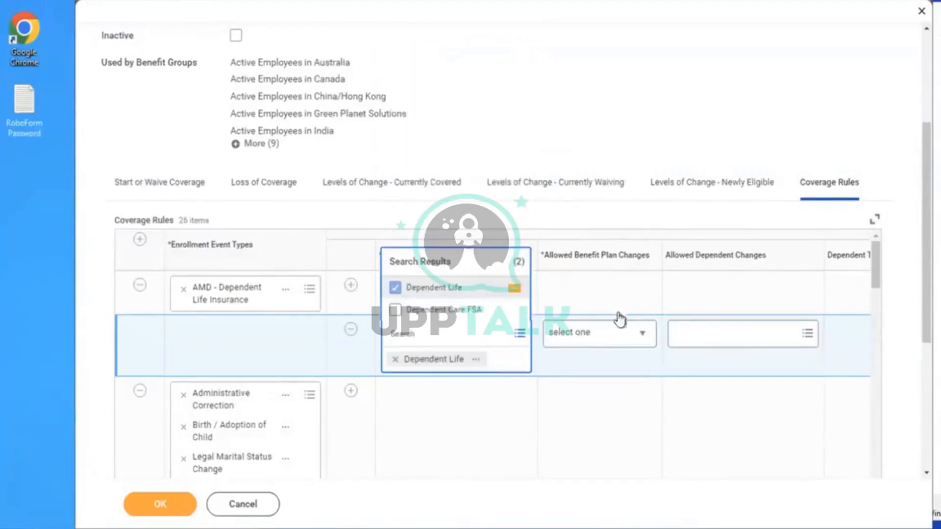
Allow Can select any Plan, default to Current Elections, Priority Coverage or Waive, and save
{"action": "left_click", "coordinate": [585, 338]}
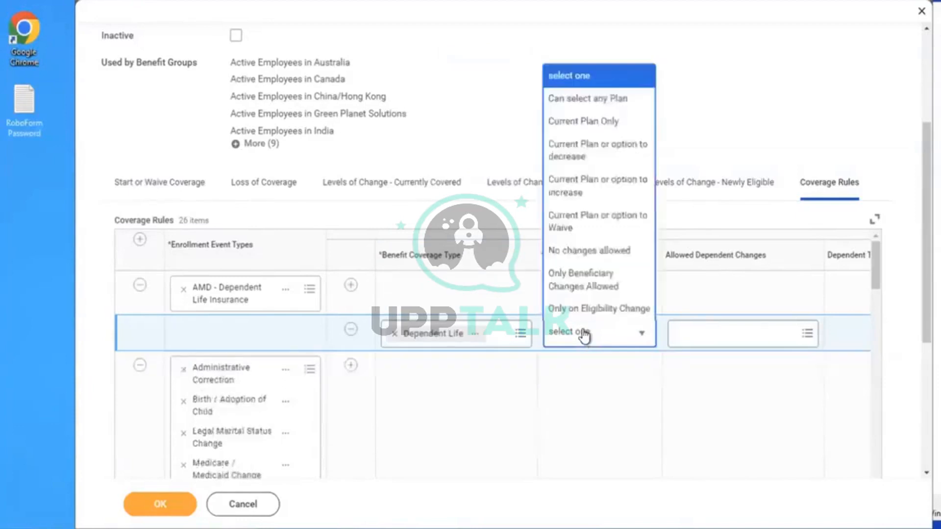
{"action": "left_click", "coordinate": [563, 99]}
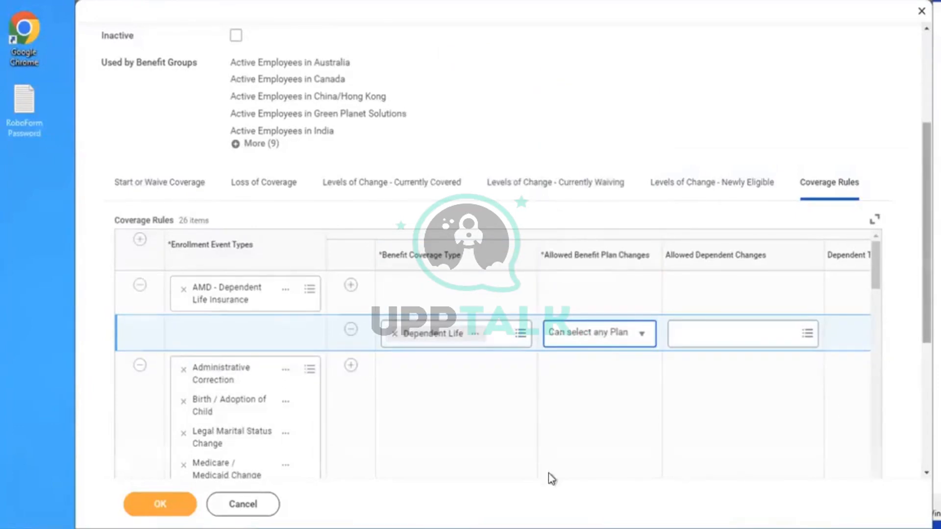
{"action": "scroll", "coordinate": [466, 437], "scroll_direction": "down", "scroll_amount": 5}
{"action": "left_click_drag", "start_coordinate": [457, 425], "coordinate": [883, 380]}
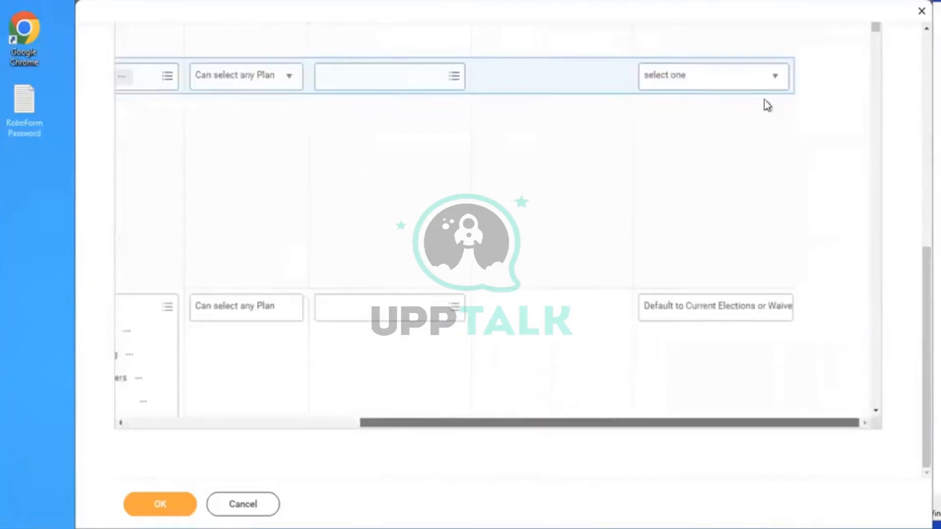
{"action": "left_click", "coordinate": [682, 87]}
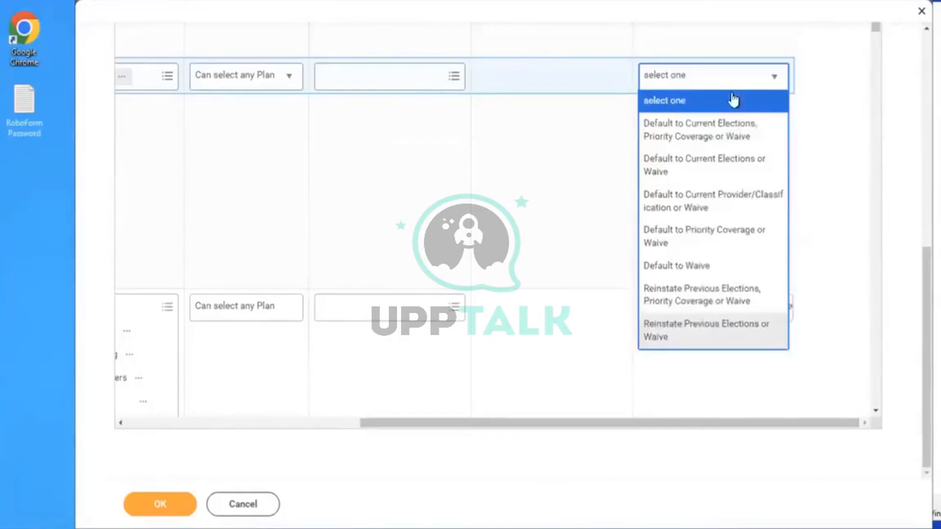
{"action": "left_click", "coordinate": [693, 131]}
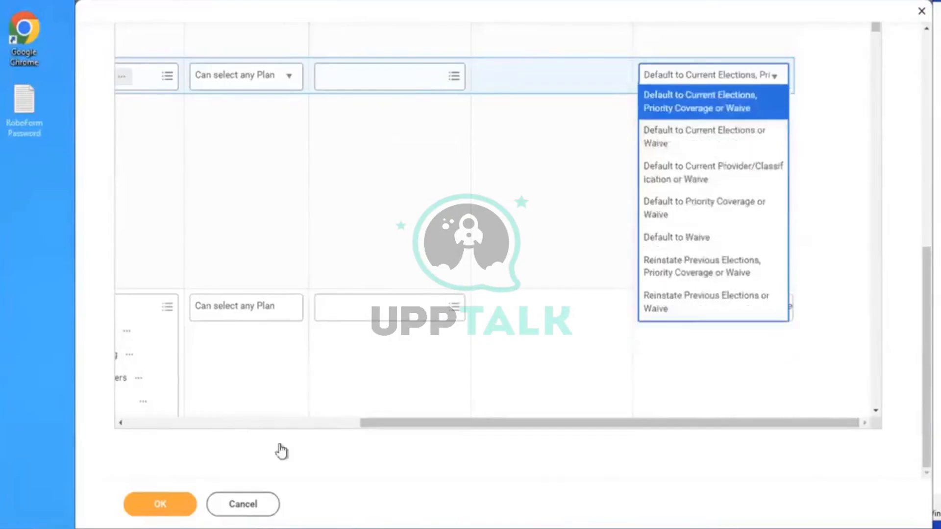
{"action": "left_click", "coordinate": [153, 512]}
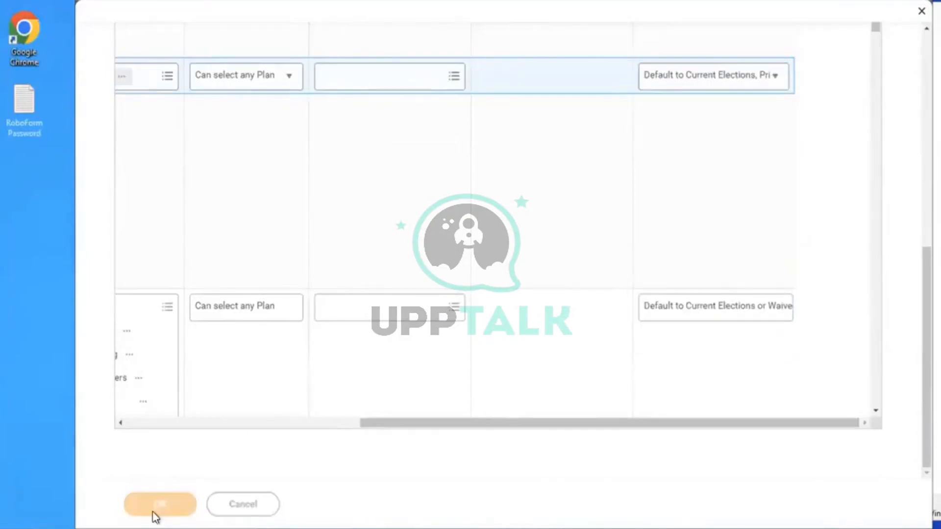
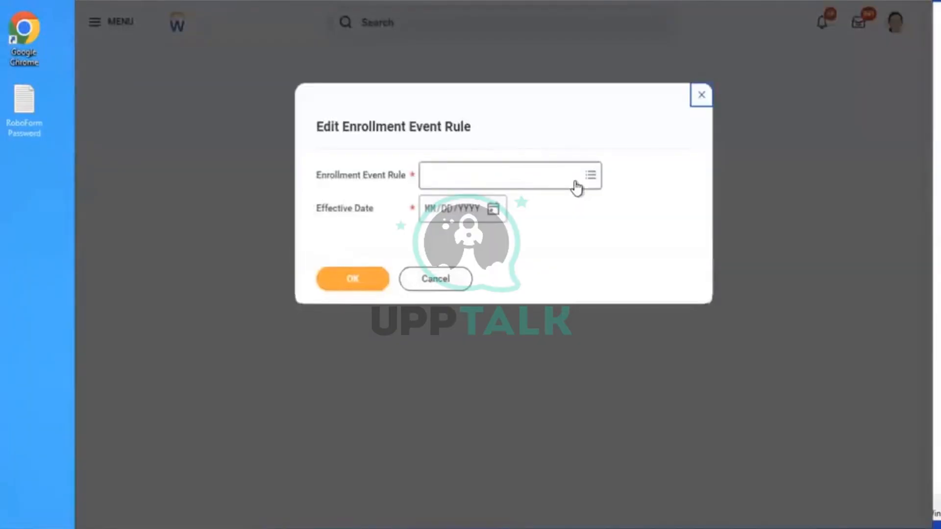
Close the empty enrollment rule dialog and review recently started tasks from the profile menu
{"action": "left_click", "coordinate": [701, 94]}
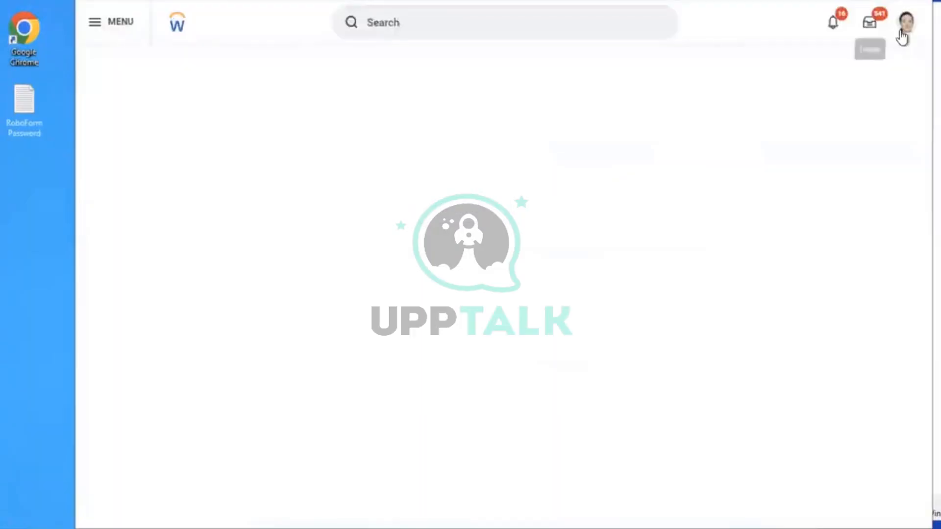
{"action": "left_click", "coordinate": [904, 28]}
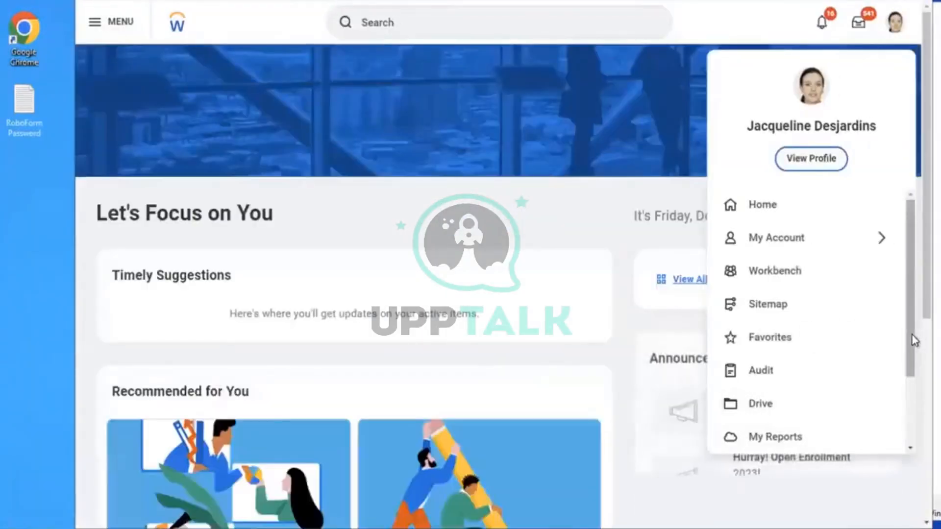
{"action": "scroll", "coordinate": [912, 405], "scroll_direction": "down", "scroll_amount": 2}
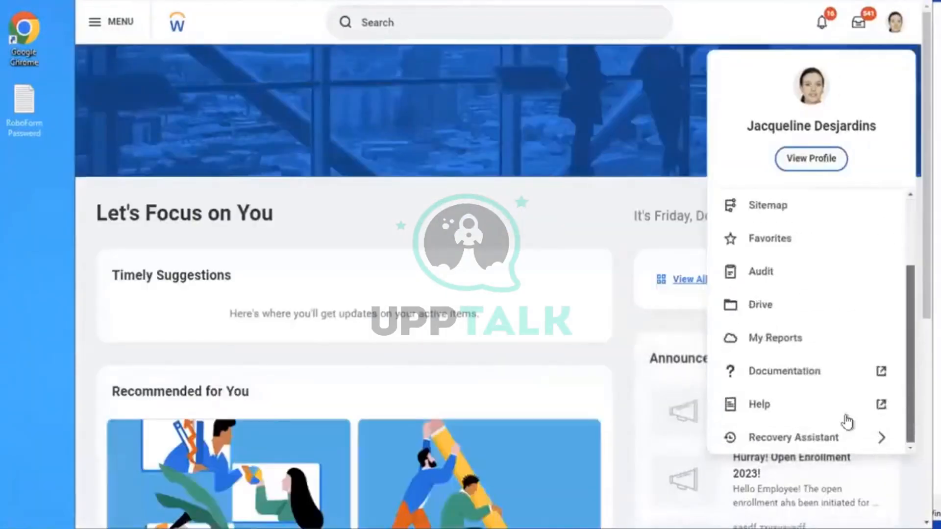
{"action": "left_click", "coordinate": [798, 438]}
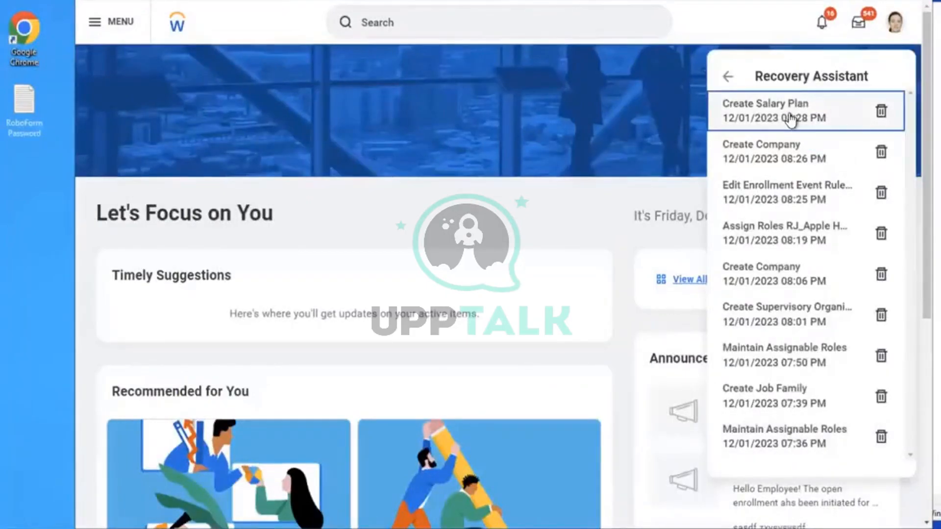
{"action": "left_click", "coordinate": [459, 49]}
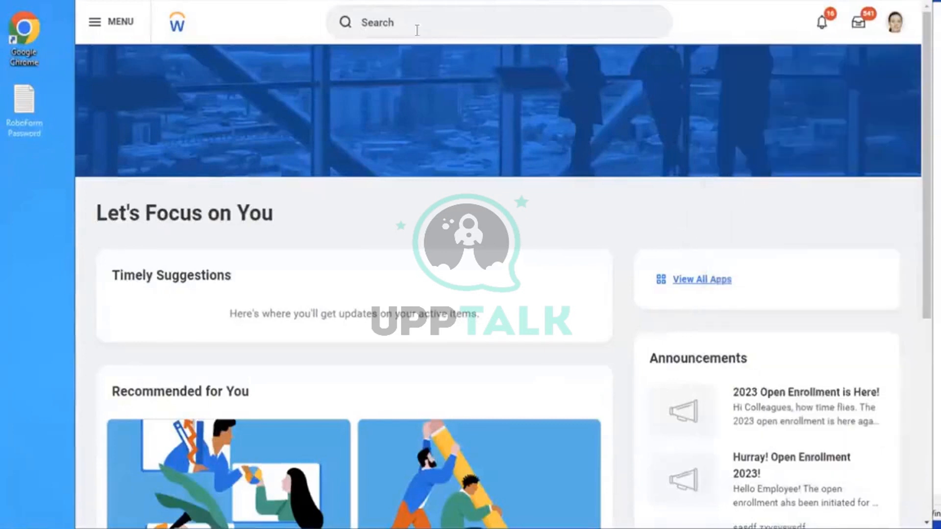
Open Edit Enrollment Event Rule for 'Enrollment Event Rule' with effective date 01/01/2023
{"action": "left_click", "coordinate": [416, 31]}
{"action": "type", "text": "EDIT E"}
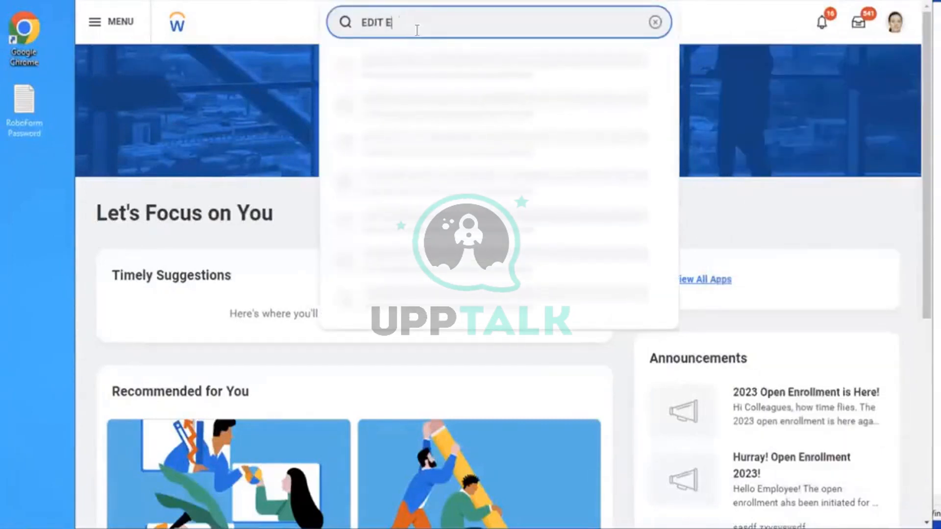
{"action": "type", "text": "NROLLMENT EVE"}
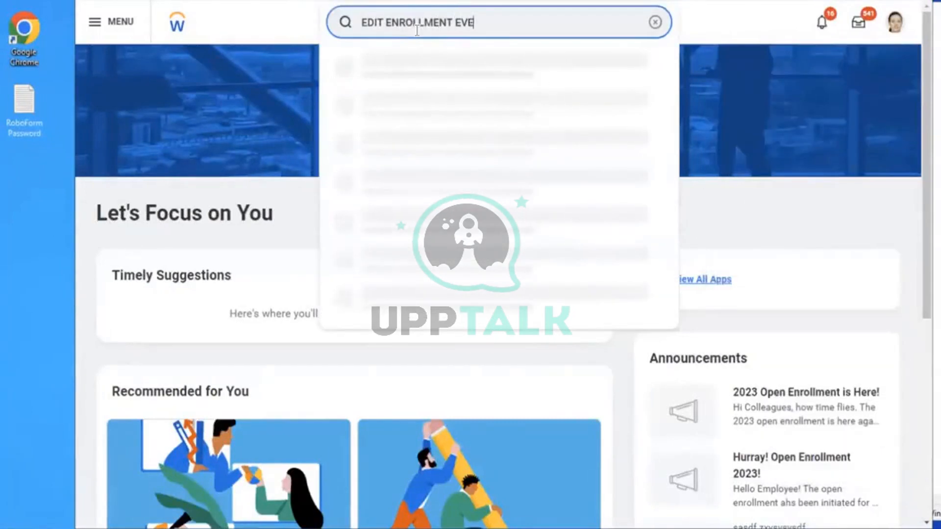
{"action": "type", "text": "NT RULE"}
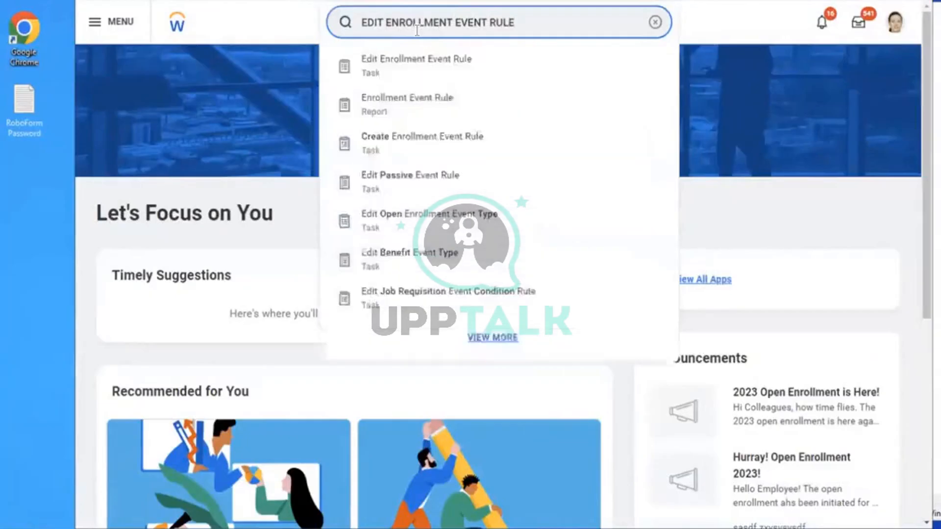
{"action": "left_click", "coordinate": [416, 75]}
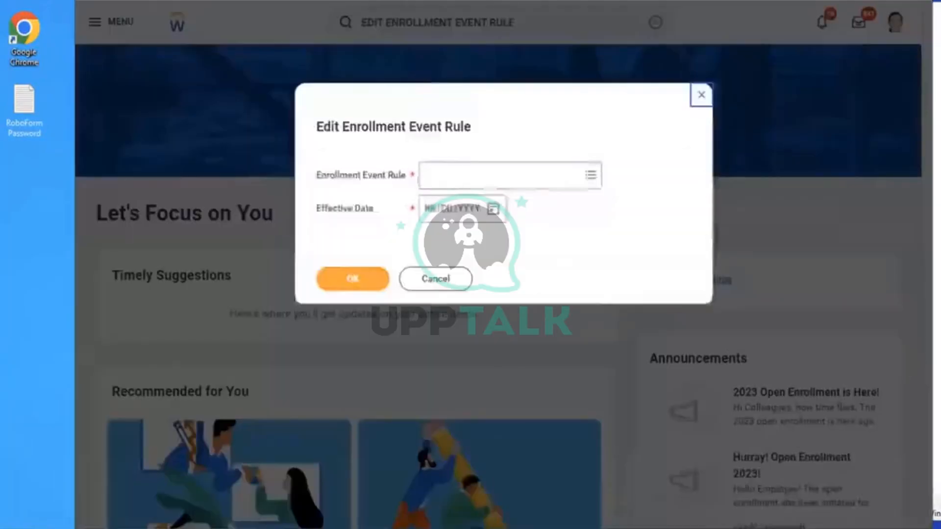
{"action": "left_click", "coordinate": [466, 182]}
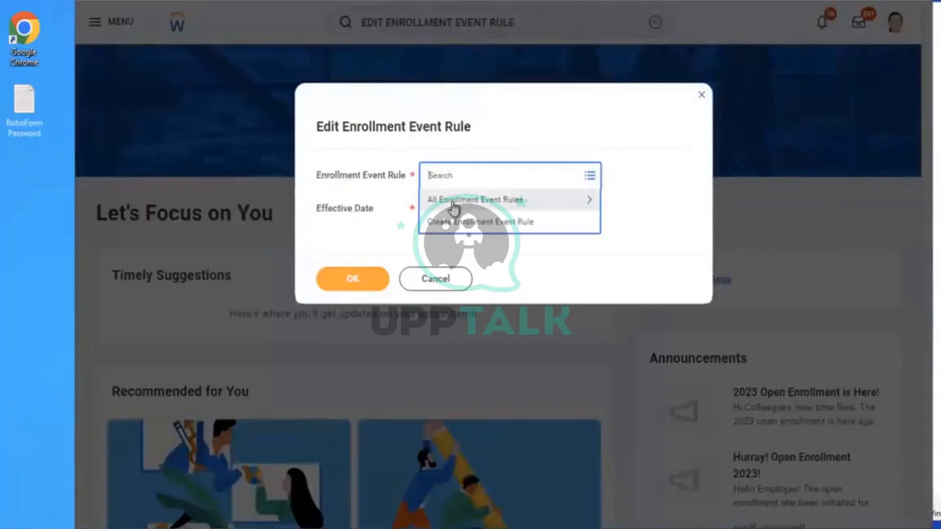
{"action": "left_click", "coordinate": [451, 203]}
{"action": "left_click", "coordinate": [485, 251]}
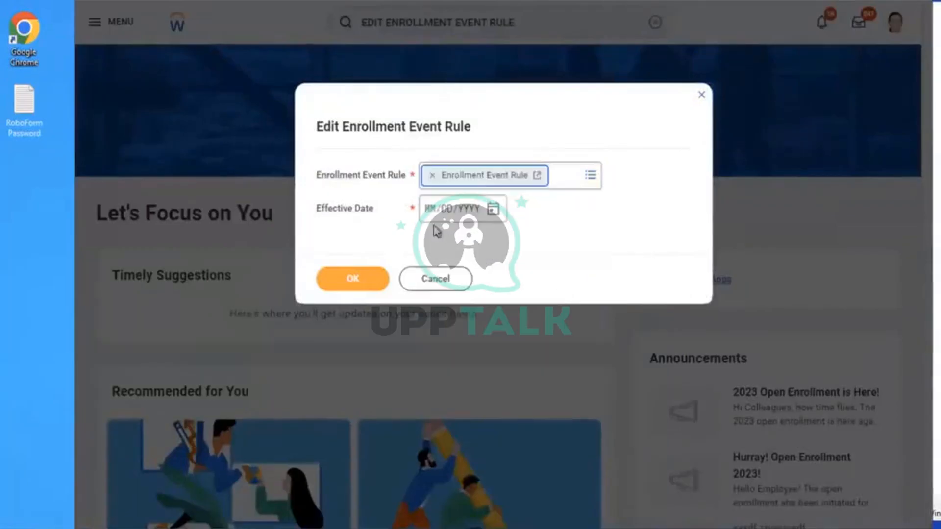
{"action": "left_click", "coordinate": [430, 209]}
{"action": "type", "text": "01012023"}
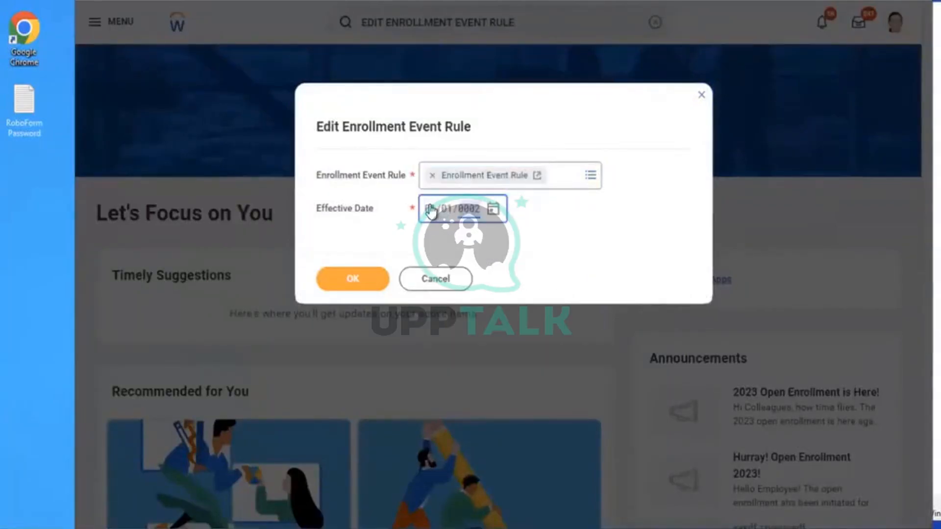
{"action": "left_click", "coordinate": [345, 288]}
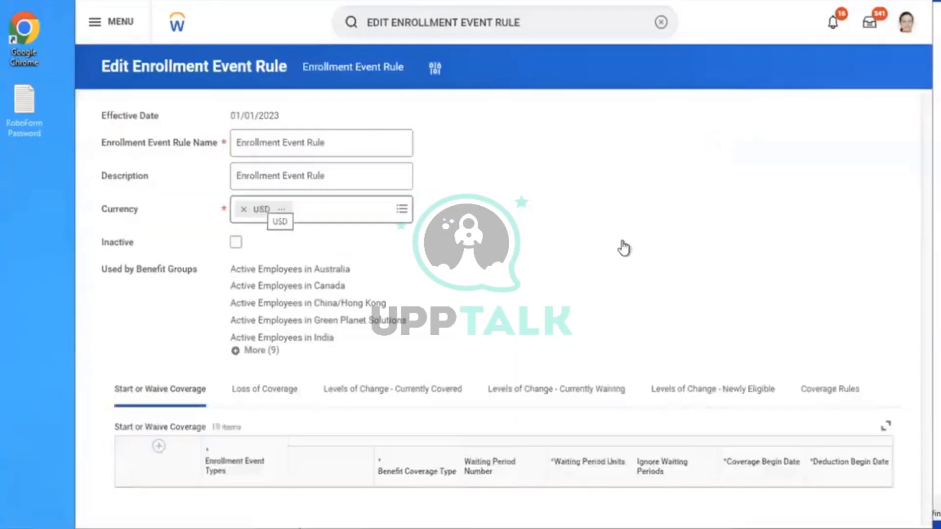
Add a start-or-waive coverage row for the AMD - Dependent Life Insurance event
{"action": "scroll", "coordinate": [622, 241], "scroll_direction": "down", "scroll_amount": 4}
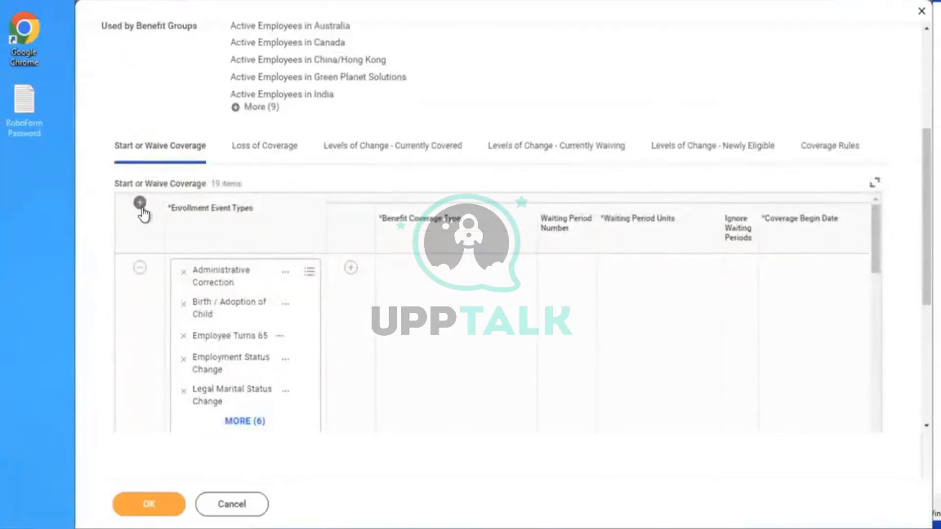
{"action": "left_click", "coordinate": [216, 270]}
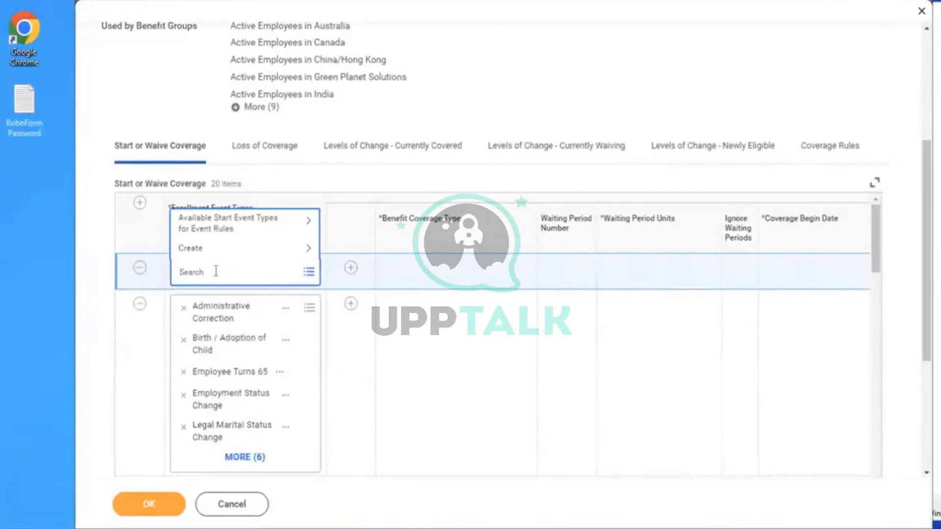
{"action": "type", "text": "AMD"}
{"action": "key", "text": "Return"}
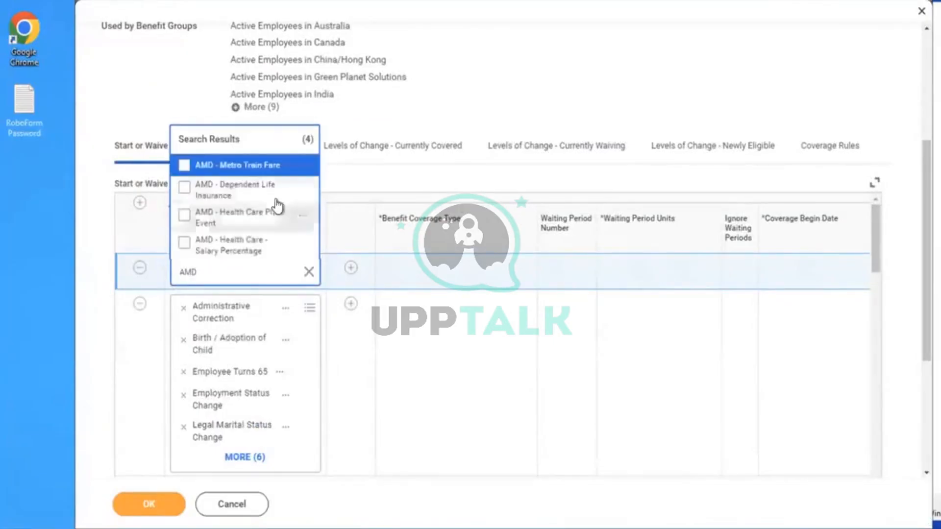
{"action": "left_click", "coordinate": [234, 199]}
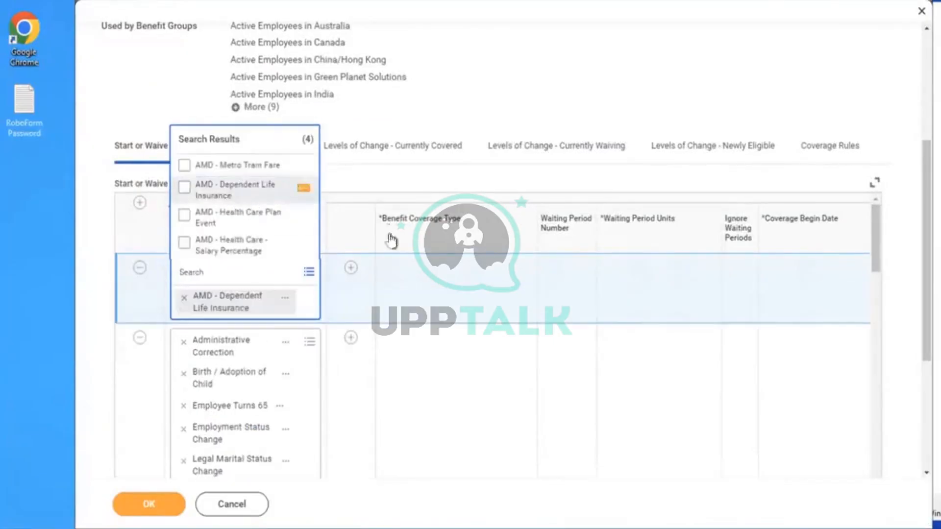
Attach Dependent Life coverage to that event row, then go to Coverage Rules
{"action": "left_click", "coordinate": [352, 269]}
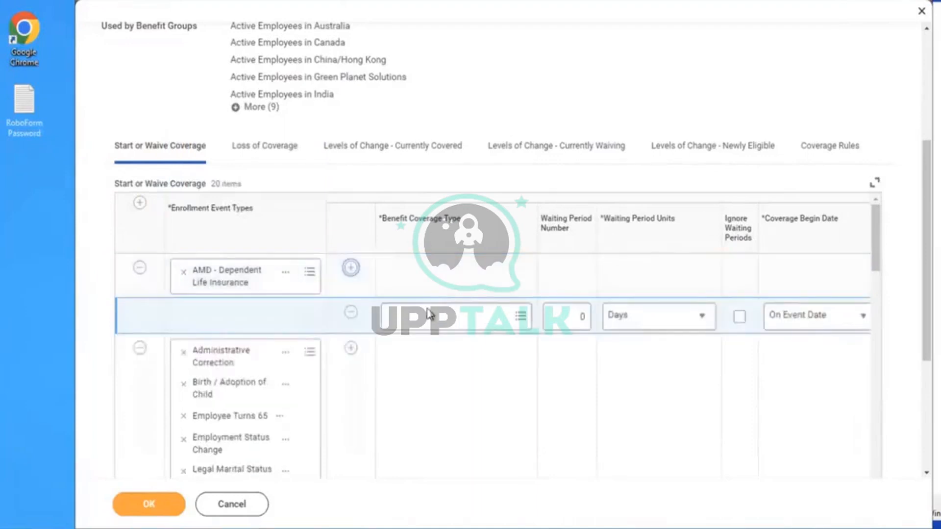
{"action": "left_click", "coordinate": [429, 313]}
{"action": "type", "text": "DEP"}
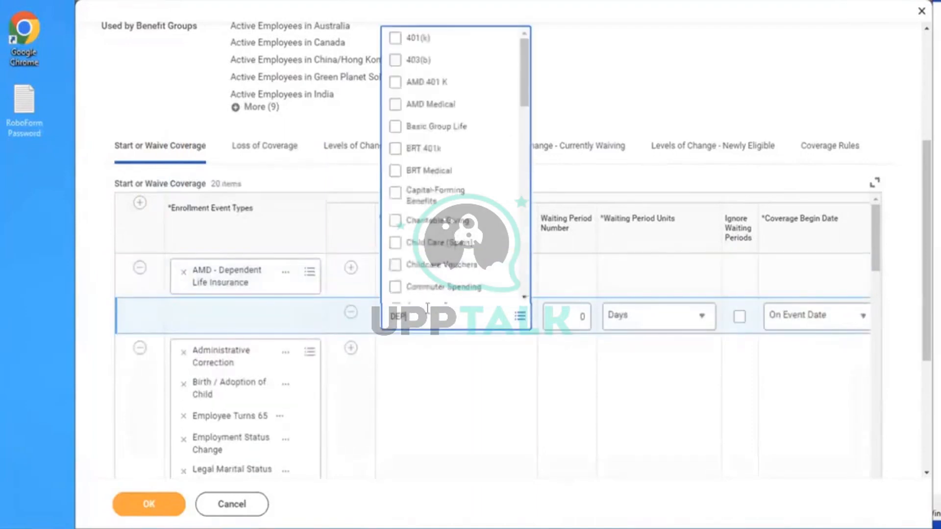
{"action": "type", "text": "N"}
{"action": "key", "text": "BackSpace"}
{"action": "type", "text": "ENDENT"}
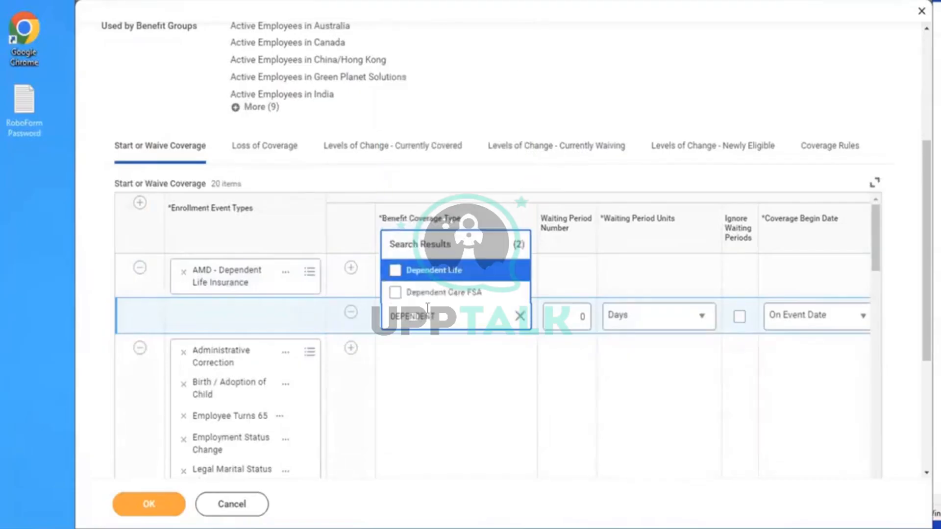
{"action": "left_click", "coordinate": [443, 270]}
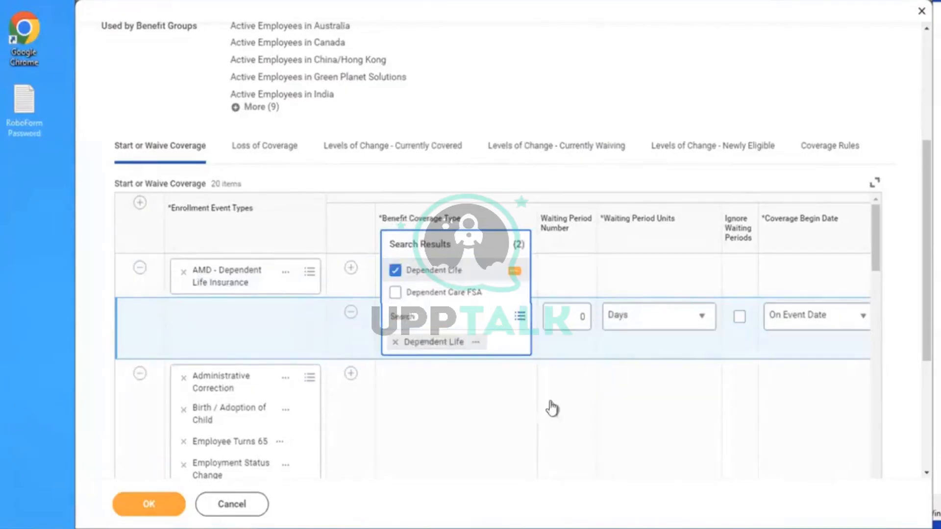
{"action": "left_click", "coordinate": [531, 410]}
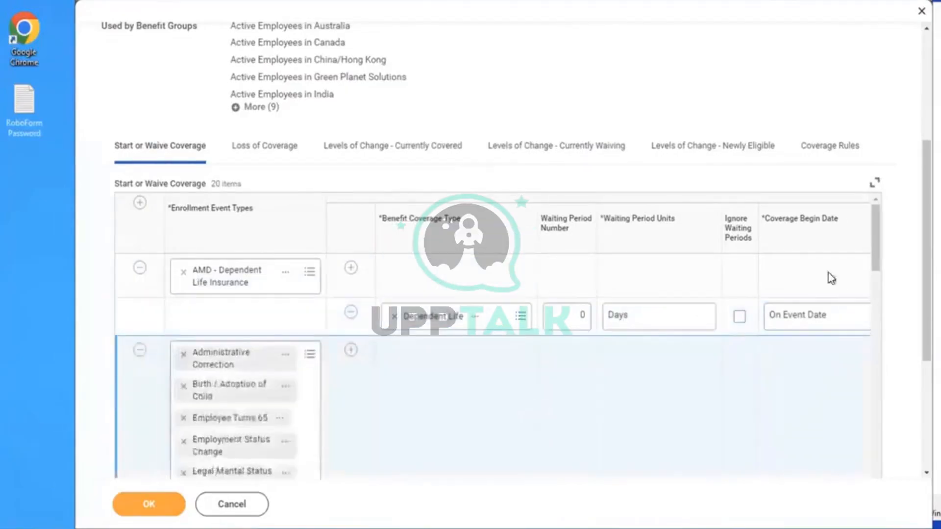
{"action": "left_click", "coordinate": [807, 156]}
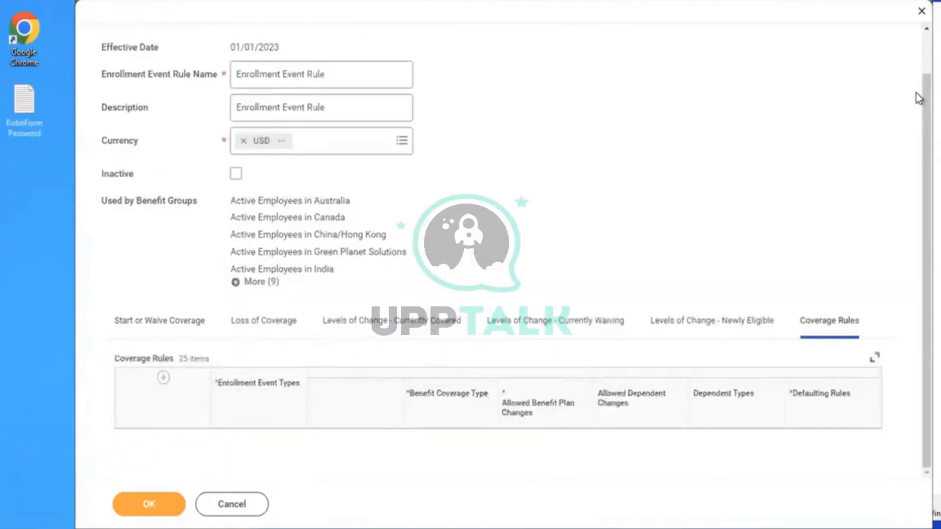
Add a coverage rule row for the AMD - Dependent Life Insurance event
{"action": "scroll", "coordinate": [657, 165], "scroll_direction": "down", "scroll_amount": 3}
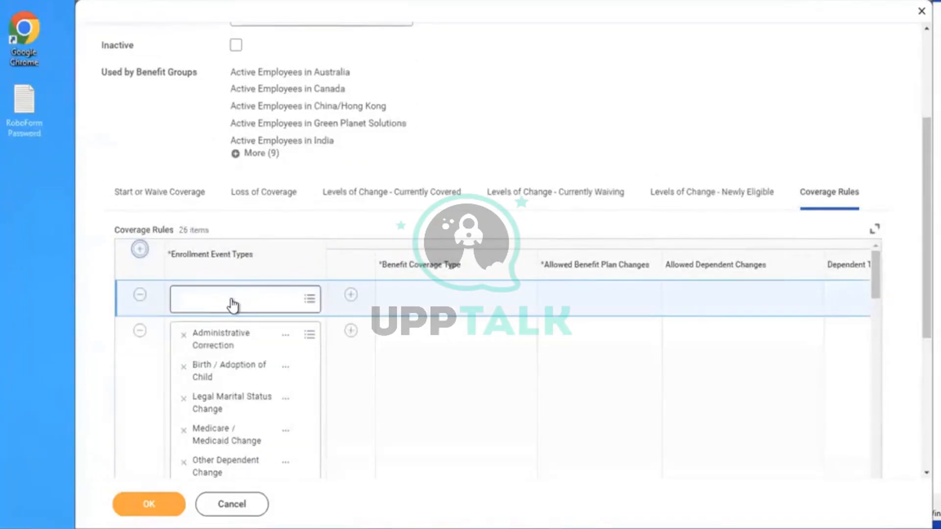
{"action": "left_click", "coordinate": [232, 301]}
{"action": "type", "text": "DEP"}
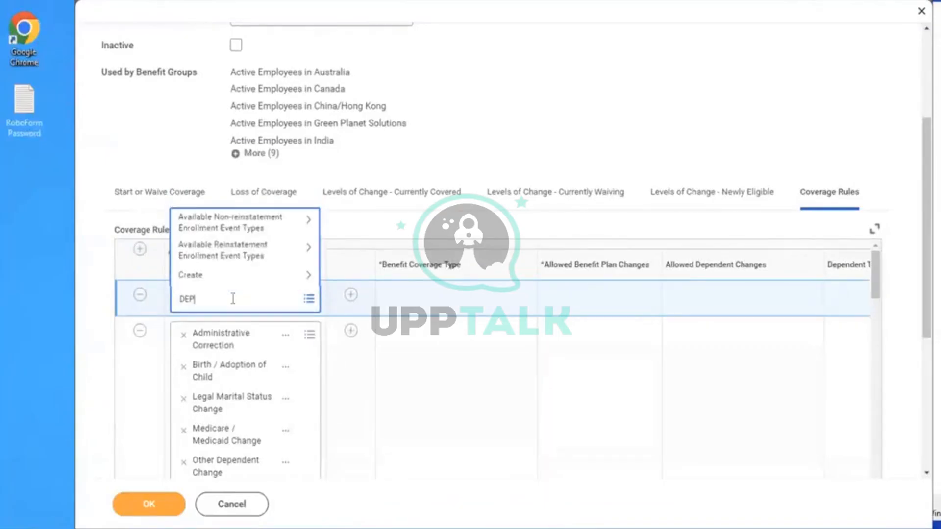
{"action": "key", "text": "BackSpace"}
{"action": "key", "text": "BackSpace"}
{"action": "key", "text": "BackSpace"}
{"action": "type", "text": "AMD"}
{"action": "key", "text": "Return"}
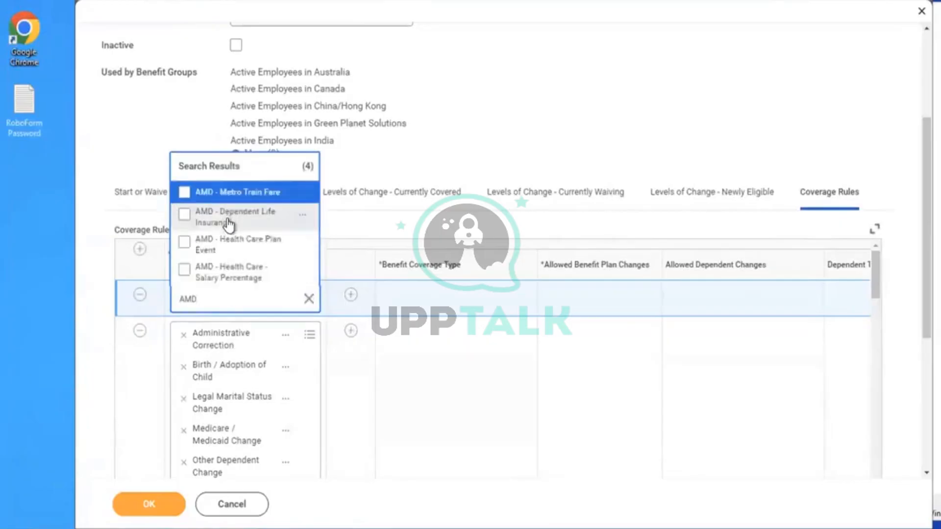
{"action": "left_click", "coordinate": [229, 225]}
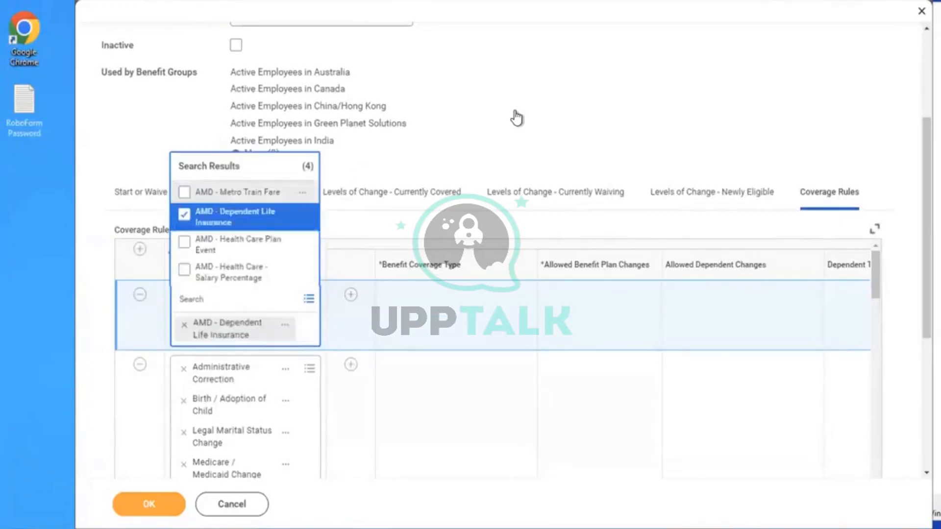
{"action": "left_click", "coordinate": [515, 113]}
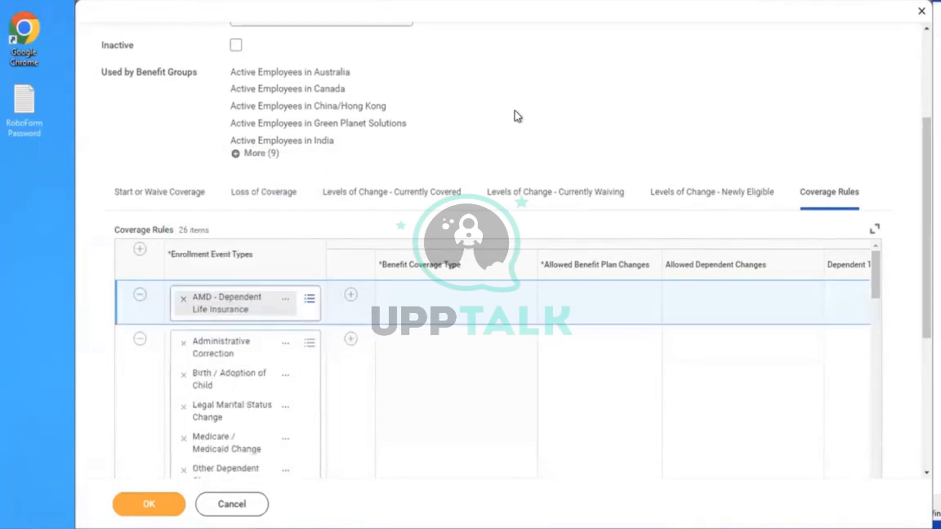
Set that rule's benefit coverage type to Dependent Life
{"action": "left_click", "coordinate": [351, 295]}
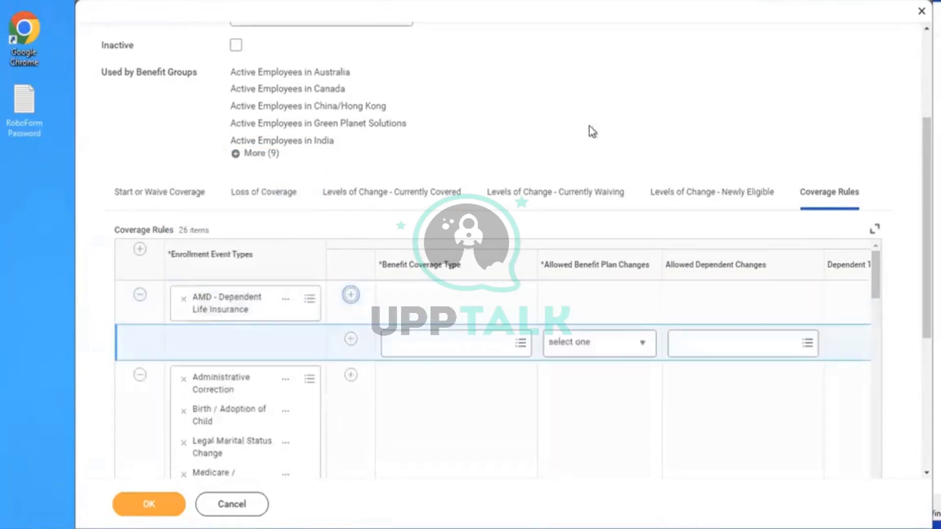
{"action": "left_click", "coordinate": [418, 353]}
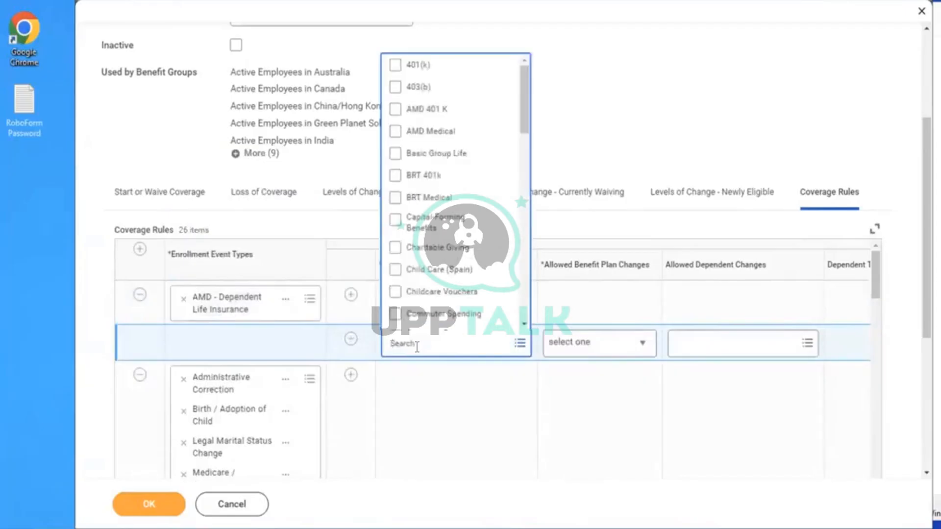
{"action": "type", "text": "DEPENDENT"}
{"action": "key", "text": "Return"}
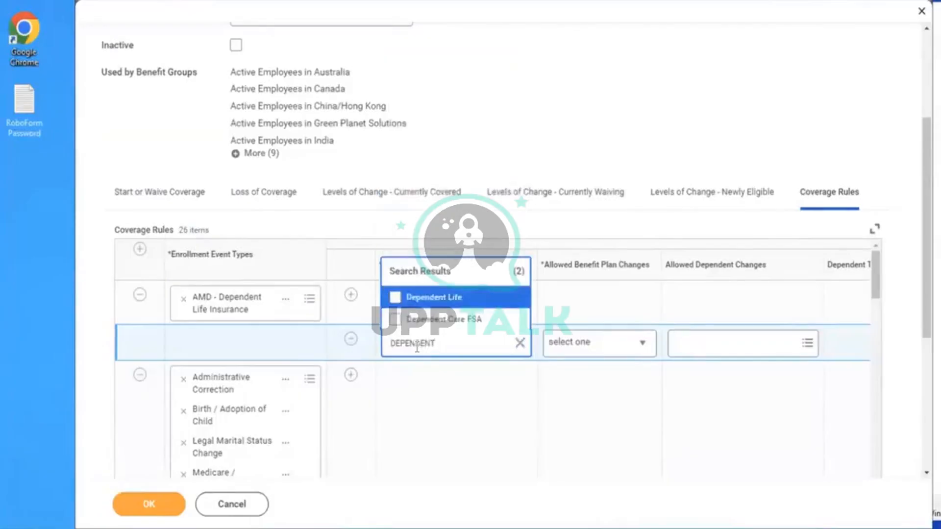
{"action": "left_click", "coordinate": [443, 300]}
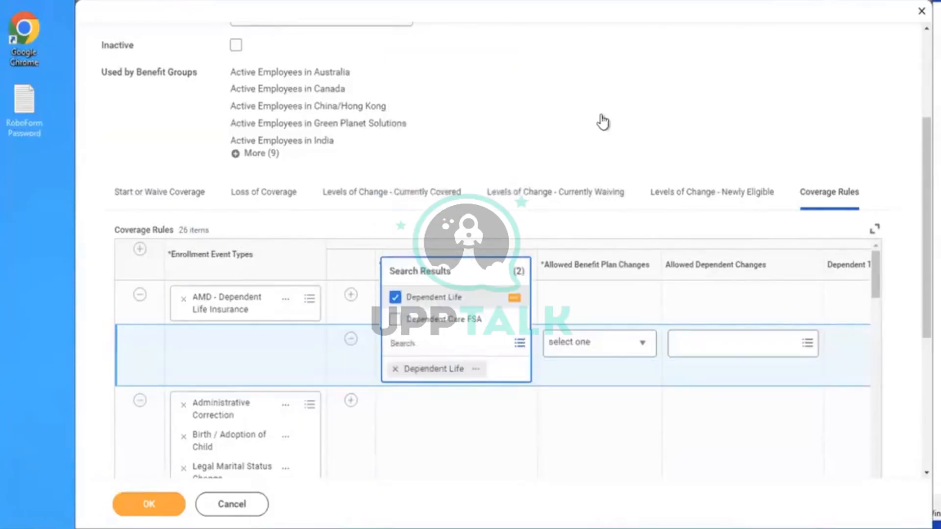
{"action": "left_click", "coordinate": [585, 355]}
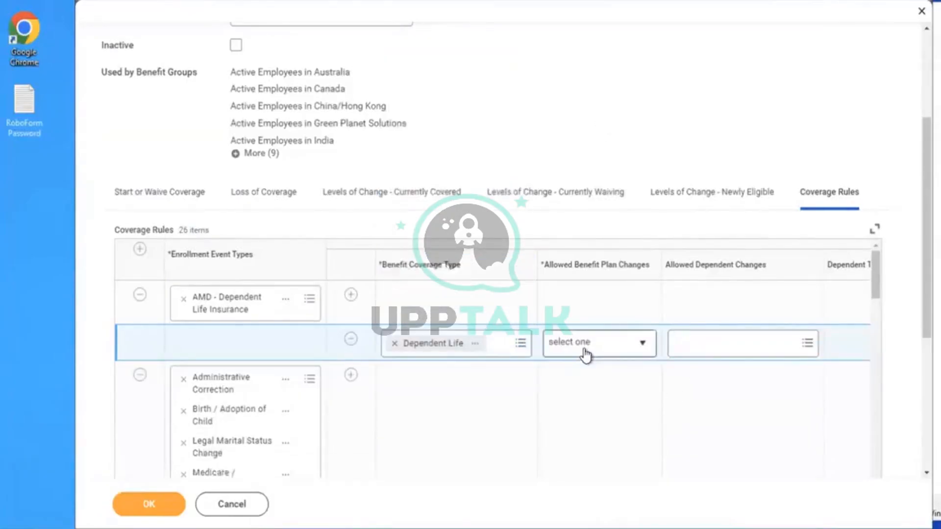
Allow Can select any Plan, default to Current Elections, Priority Coverage or Waive, and save
{"action": "left_click", "coordinate": [585, 355]}
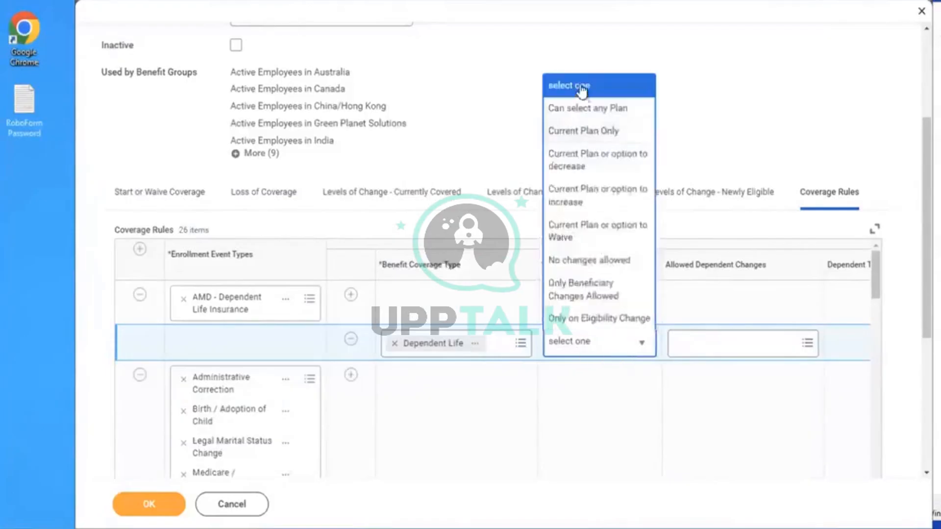
{"action": "left_click", "coordinate": [578, 109]}
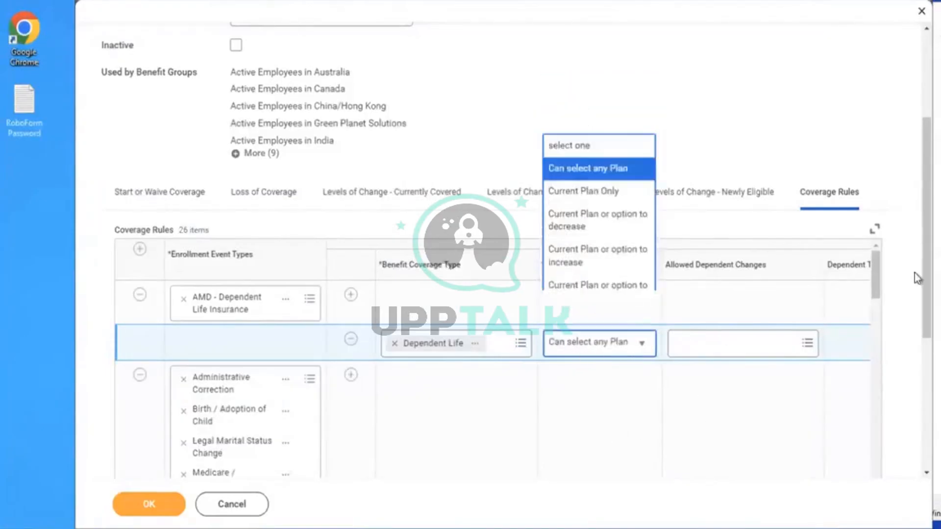
{"action": "scroll", "coordinate": [718, 372], "scroll_direction": "down", "scroll_amount": 3}
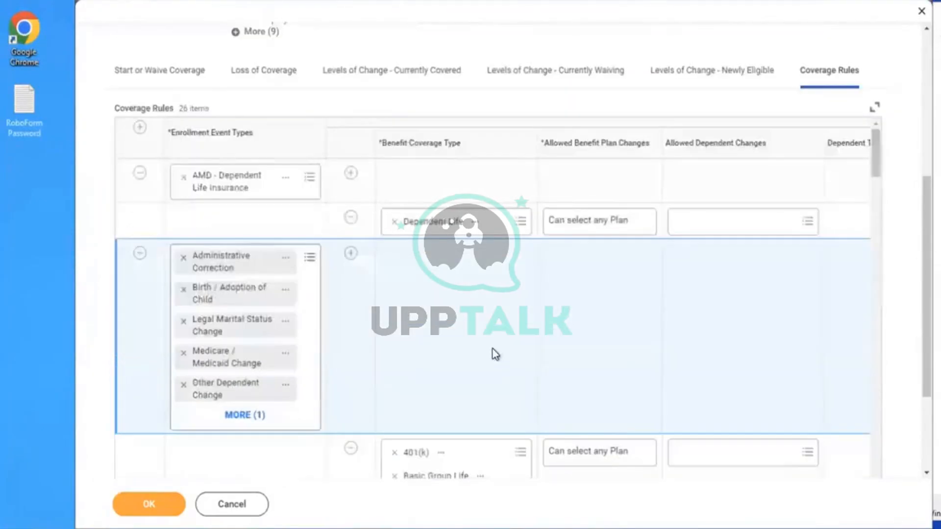
{"action": "scroll", "coordinate": [495, 354], "scroll_direction": "right", "scroll_amount": 10}
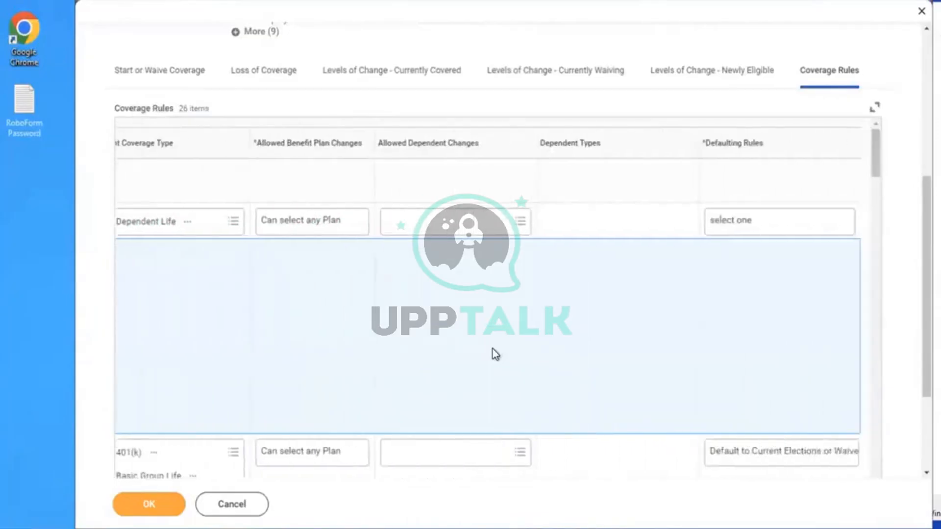
{"action": "left_click", "coordinate": [760, 223]}
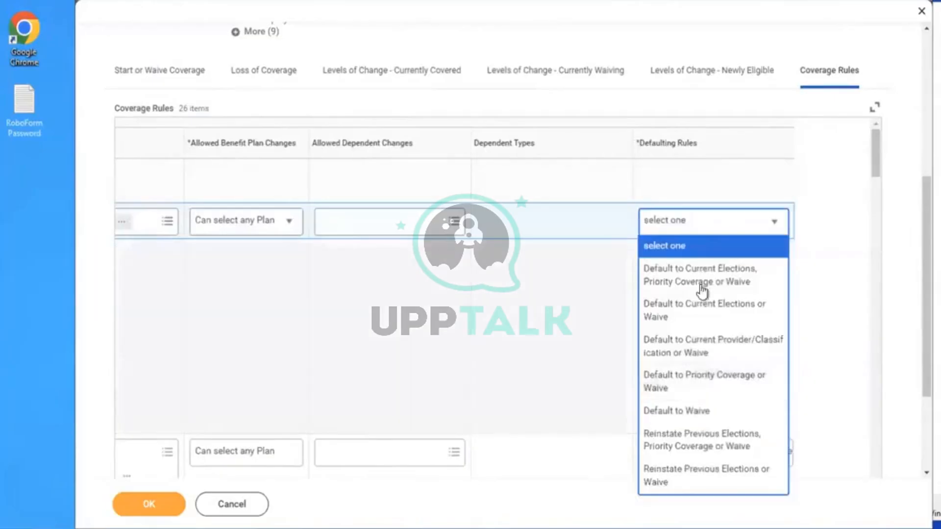
{"action": "left_click", "coordinate": [701, 284]}
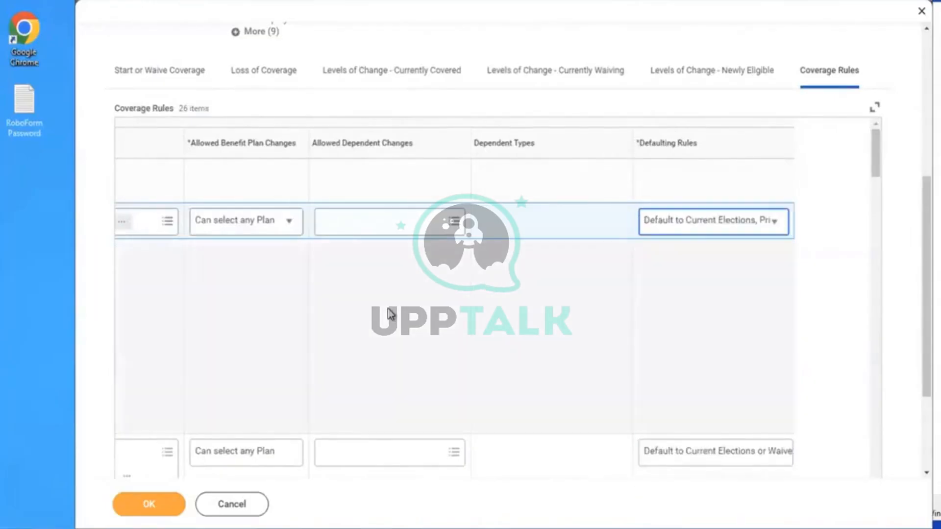
{"action": "left_click", "coordinate": [149, 506]}
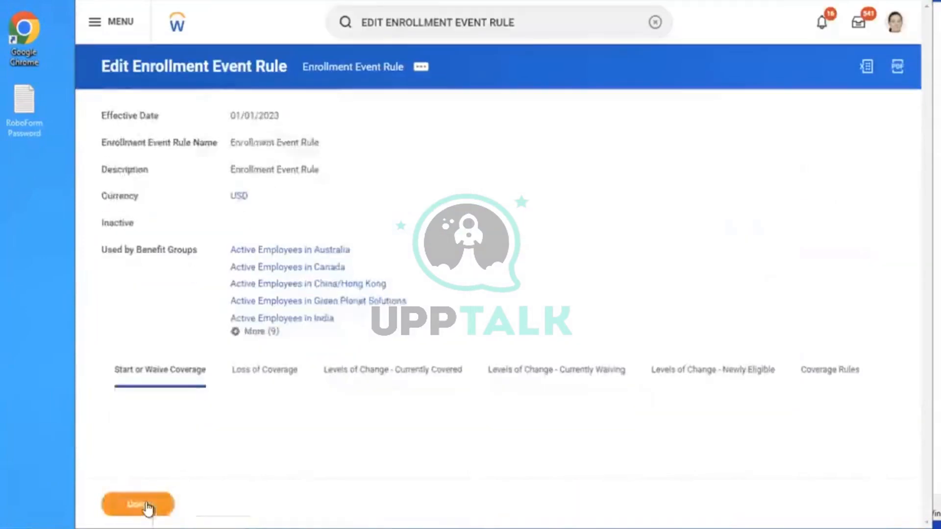
Clear the search box and open the signed-in worker's profile from the avatar menu
{"action": "left_click", "coordinate": [655, 22]}
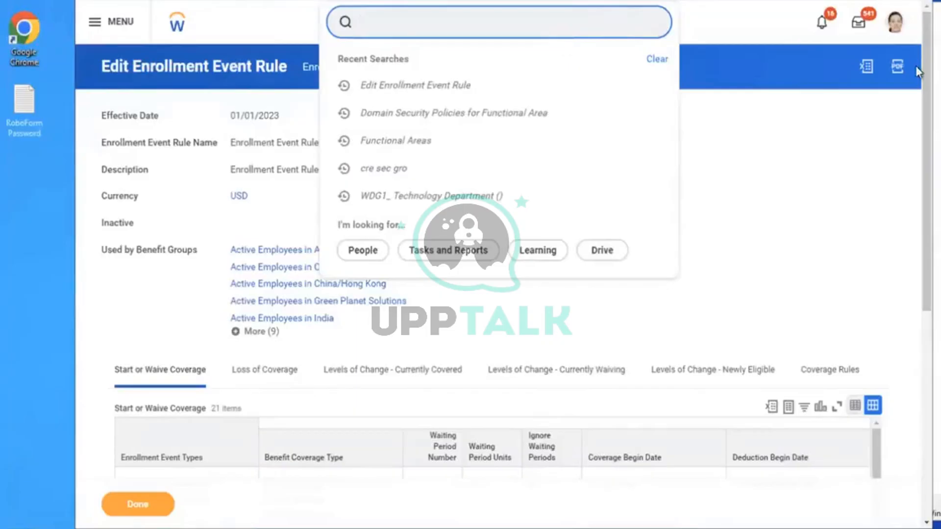
{"action": "left_click", "coordinate": [896, 33]}
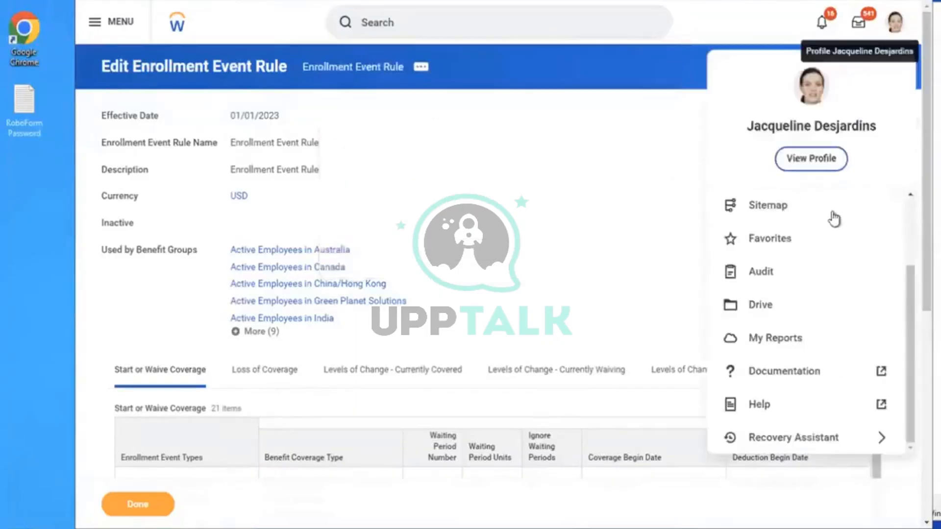
{"action": "left_click", "coordinate": [816, 166]}
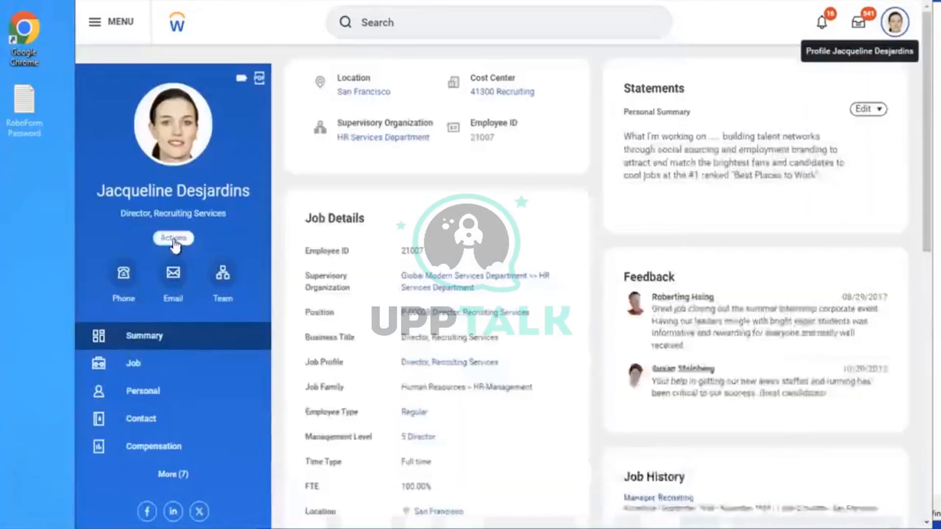
Start a Change Benefits request for AMD - Dependent Life Insurance, dated 12/01/2023, then cancel and discard it
{"action": "left_click", "coordinate": [173, 239]}
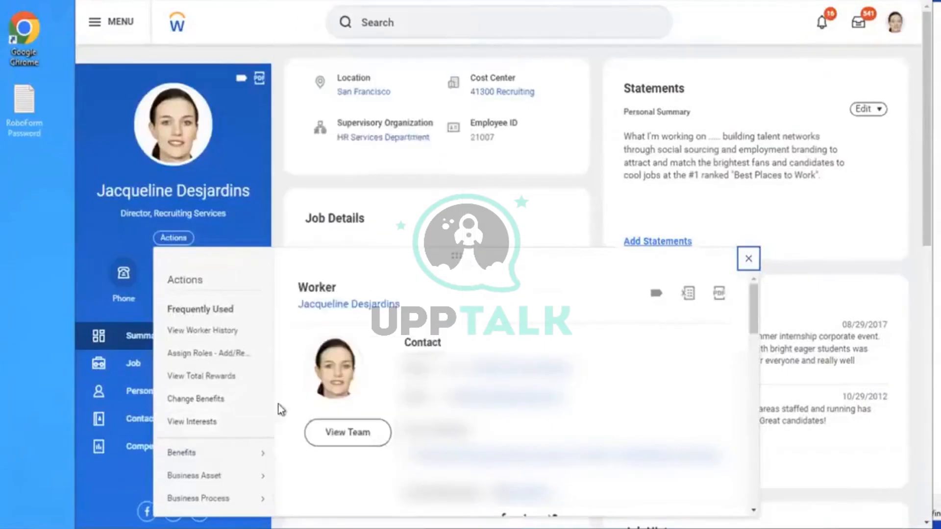
{"action": "mouse_move", "coordinate": [222, 458]}
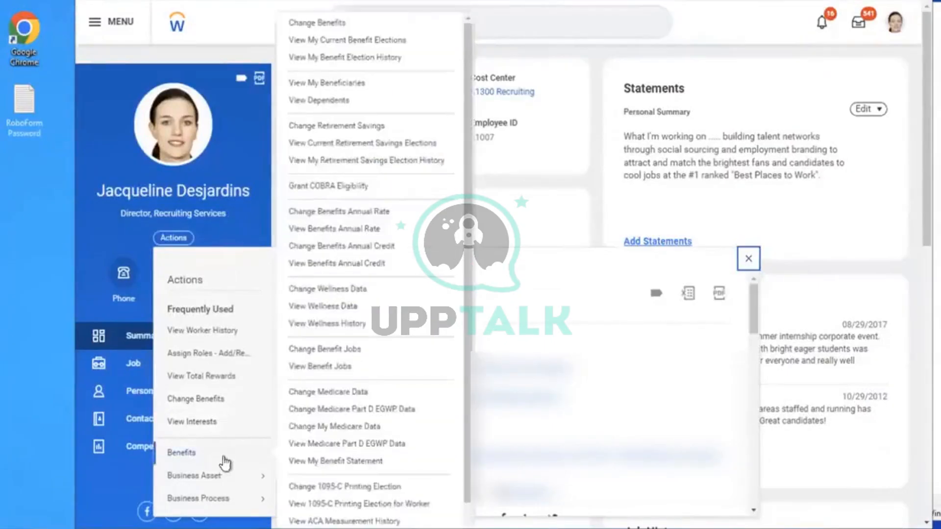
{"action": "left_click", "coordinate": [298, 28]}
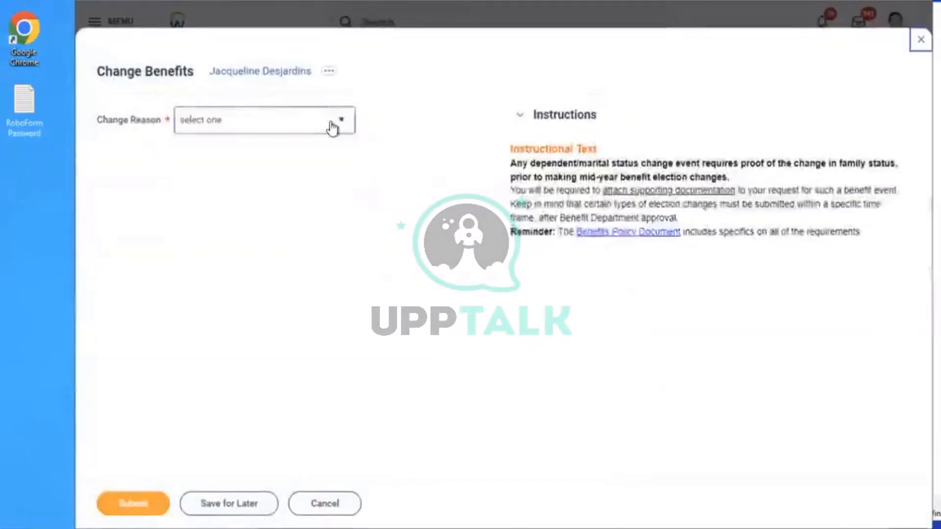
{"action": "left_click", "coordinate": [331, 127]}
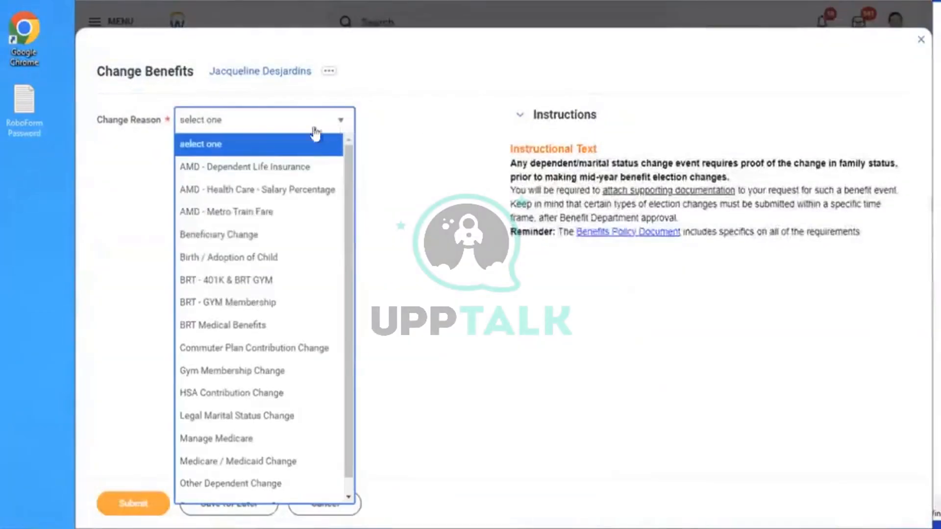
{"action": "left_click", "coordinate": [249, 167]}
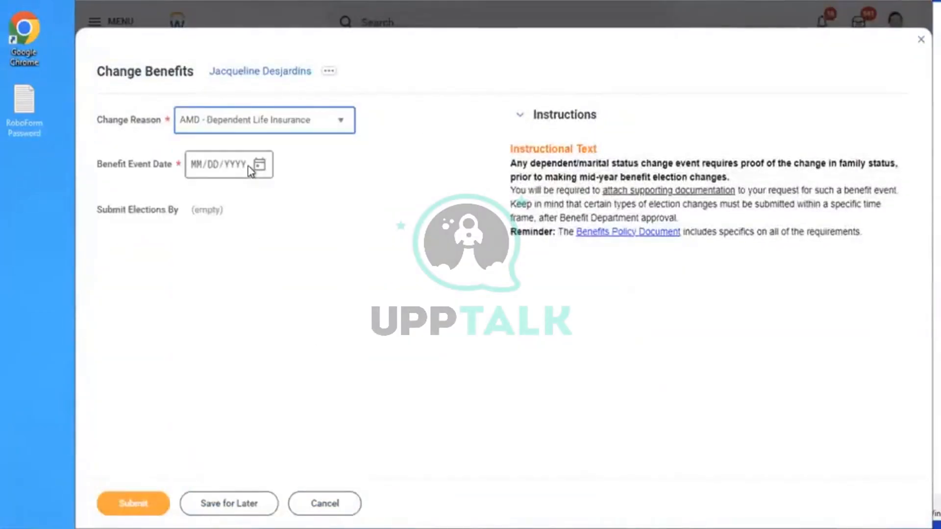
{"action": "left_click", "coordinate": [259, 167]}
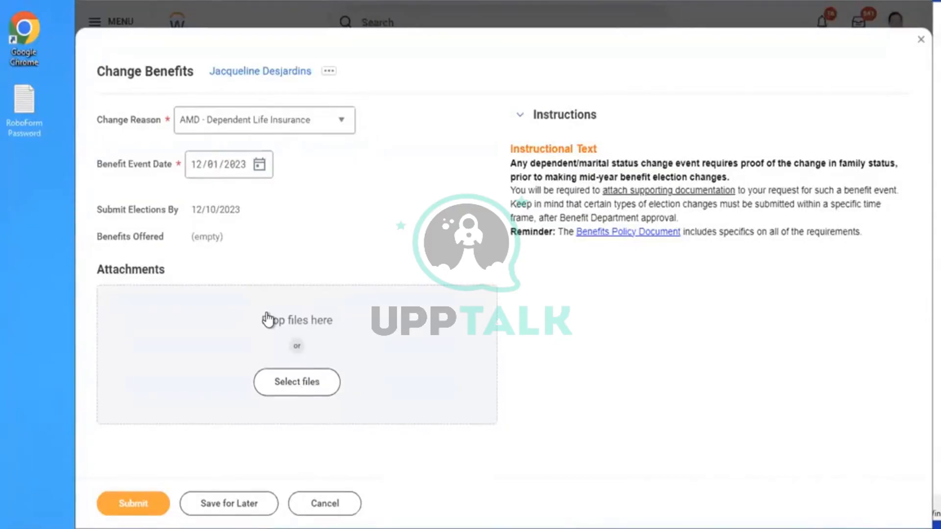
{"action": "left_click", "coordinate": [317, 513]}
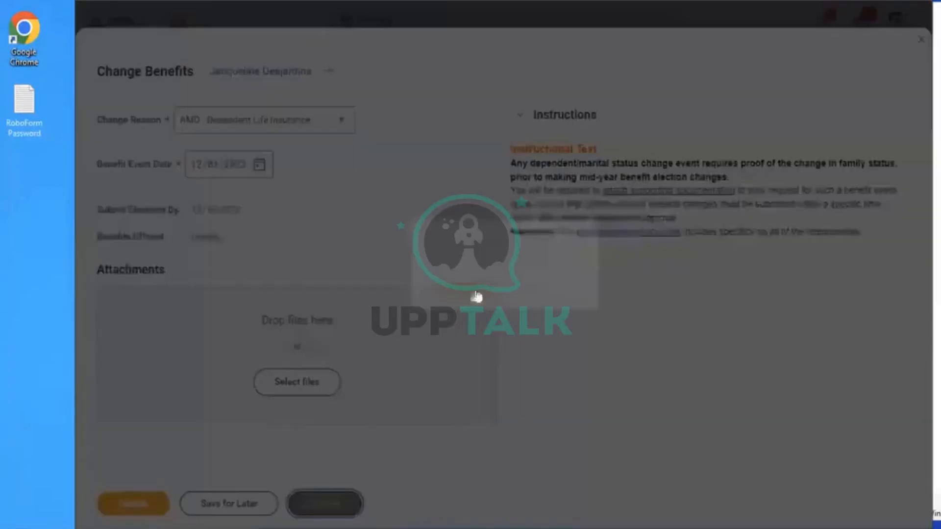
{"action": "left_click", "coordinate": [457, 296]}
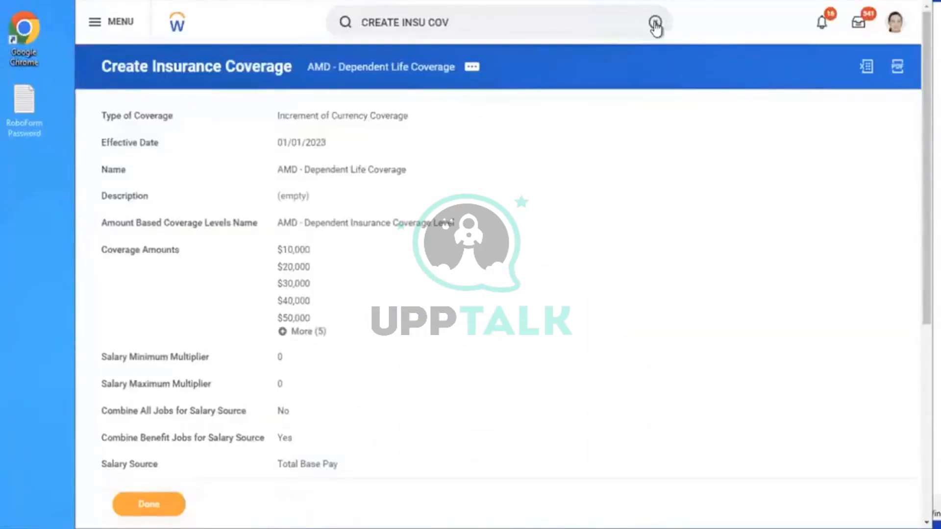
Open Edit Benefit Plan Year Definition for AMD - Ongoing Benefits Programme
{"action": "left_click", "coordinate": [655, 22]}
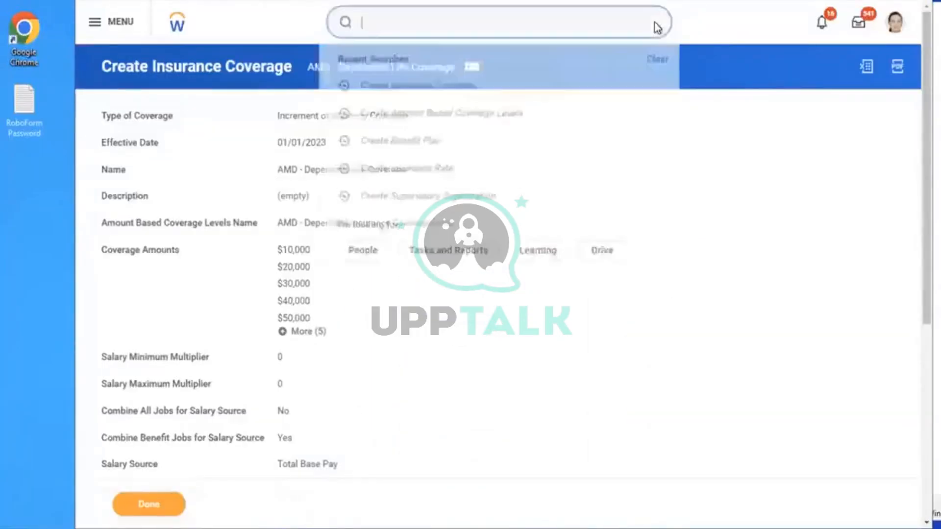
{"action": "type", "text": "EDIT"}
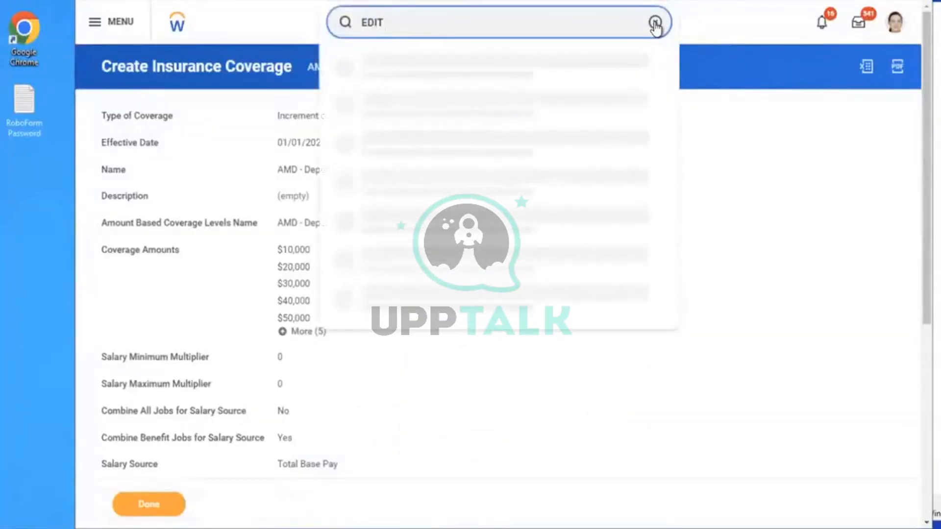
{"action": "type", "text": " BEN PLAN YEA"}
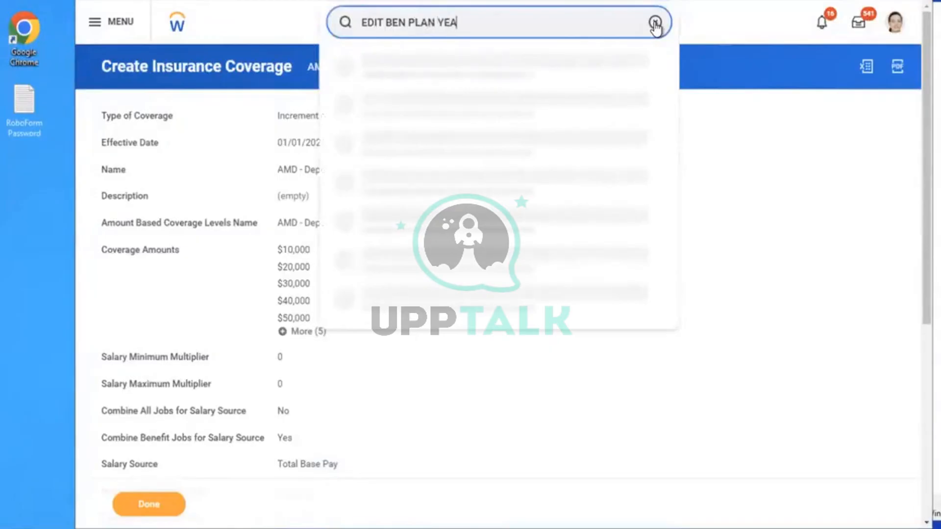
{"action": "type", "text": "R DEF"}
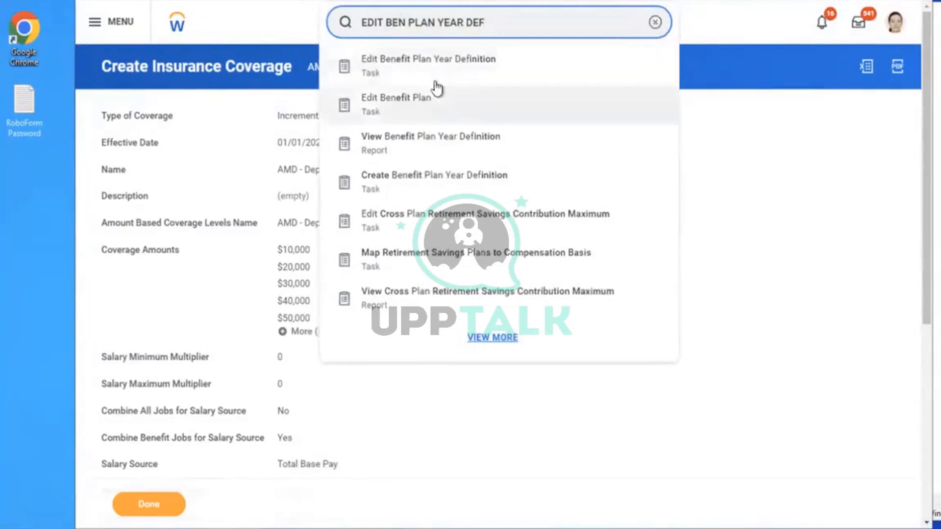
{"action": "left_click", "coordinate": [376, 82]}
{"action": "left_click", "coordinate": [463, 176]}
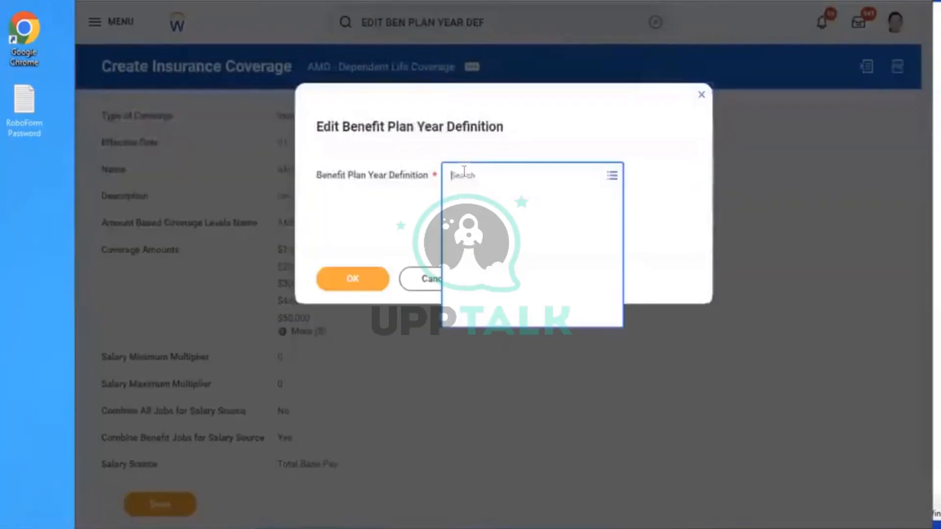
{"action": "type", "text": "AMD"}
{"action": "key", "text": "Return"}
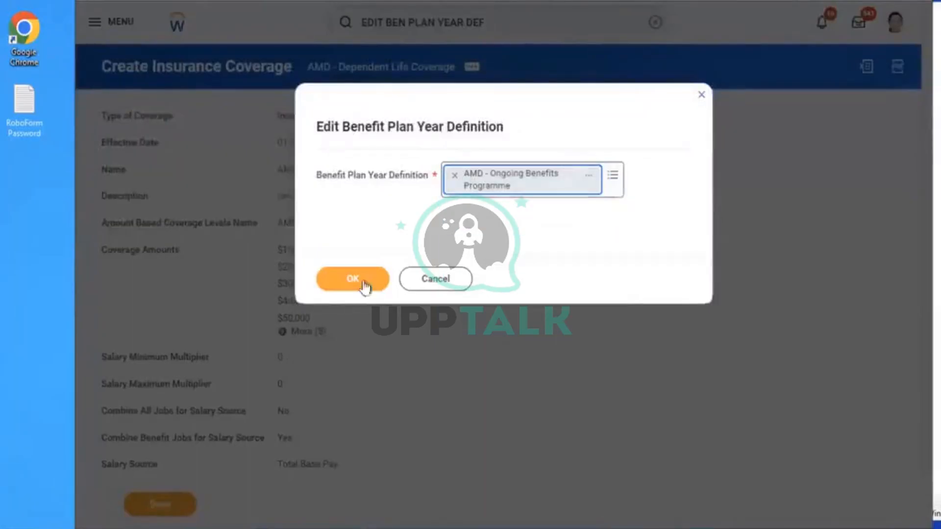
{"action": "left_click", "coordinate": [342, 284]}
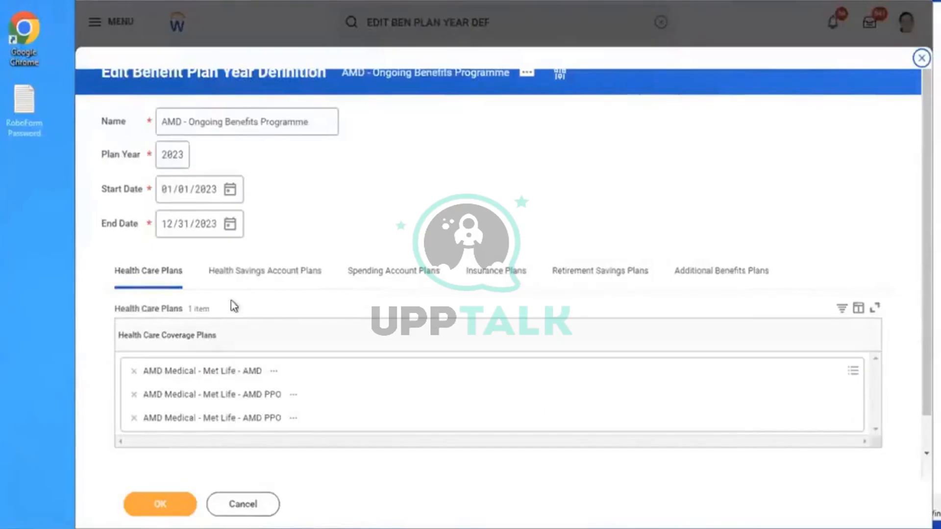
Add Dependent Life - Aviva (Employee) to Insurance Plans, save, and open the worker profile
{"action": "left_click", "coordinate": [483, 282]}
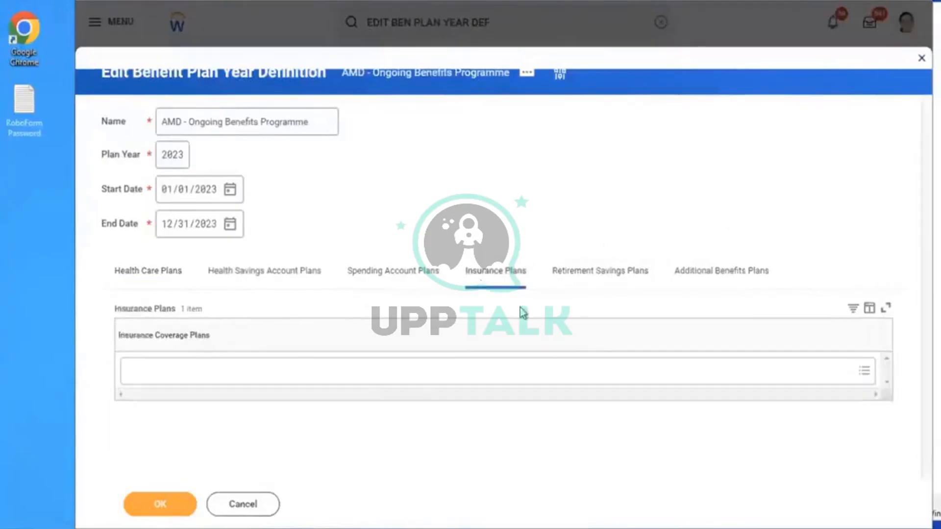
{"action": "left_click", "coordinate": [386, 367]}
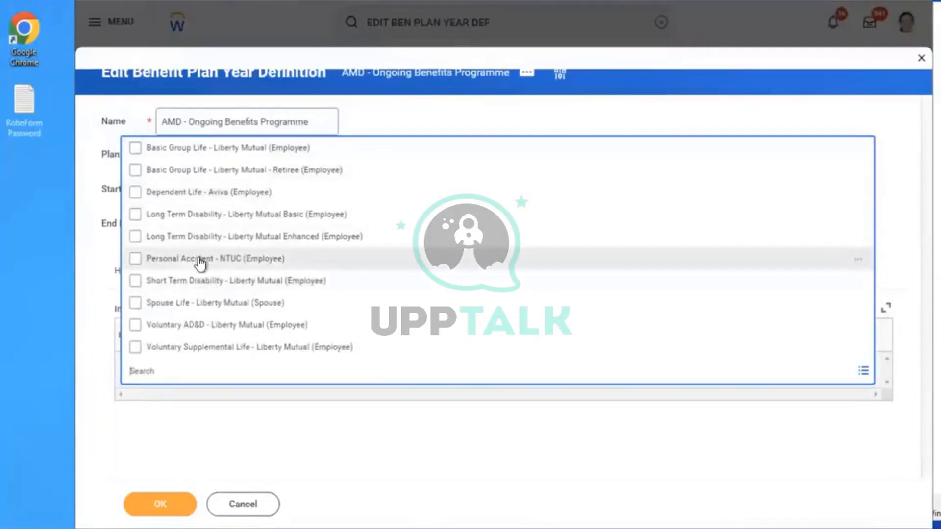
{"action": "left_click", "coordinate": [214, 196]}
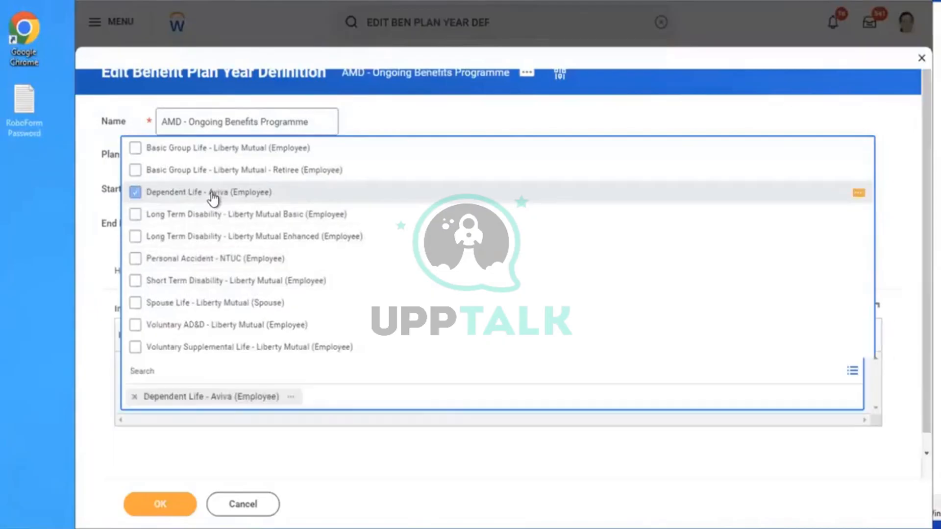
{"action": "left_click", "coordinate": [293, 398]}
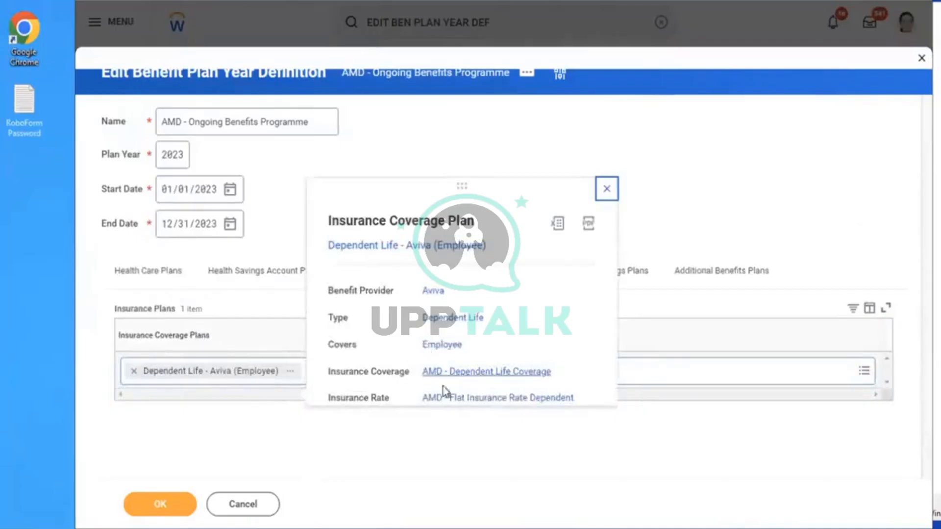
{"action": "left_click", "coordinate": [681, 195]}
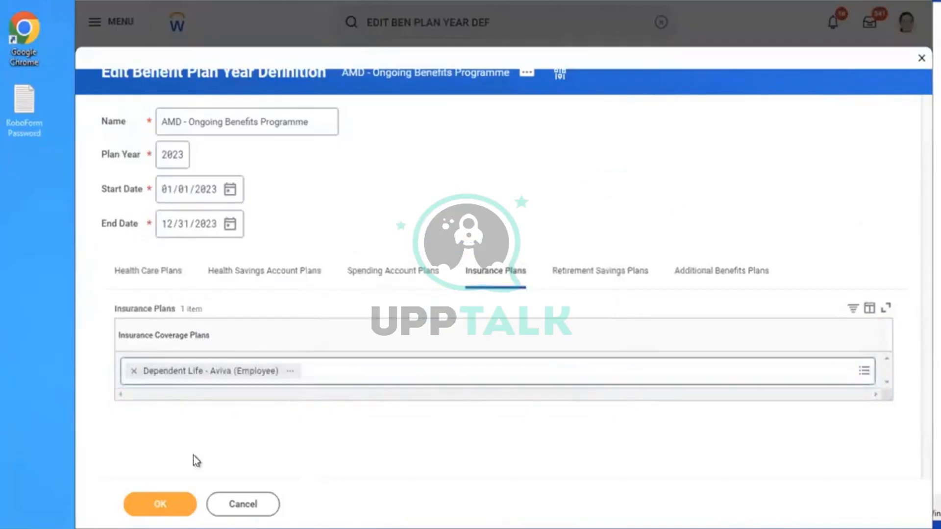
{"action": "left_click", "coordinate": [150, 501]}
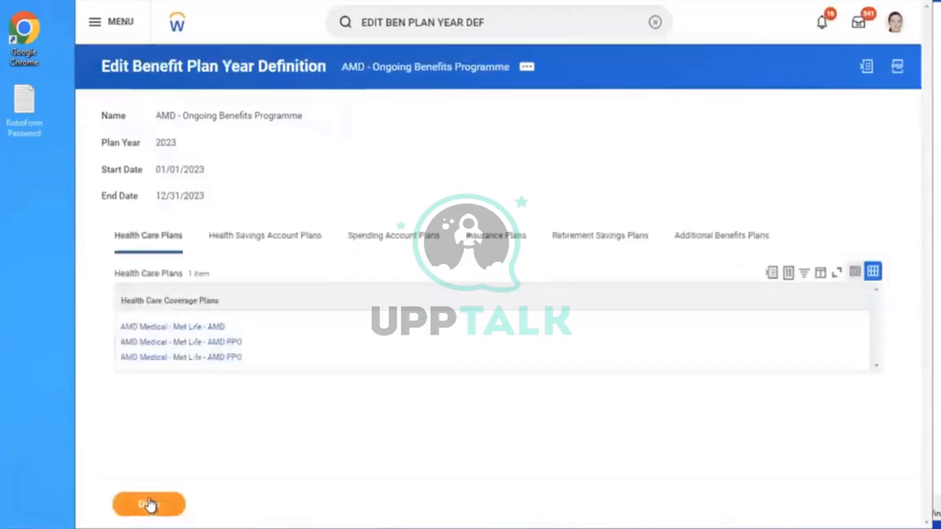
{"action": "left_click", "coordinate": [894, 23]}
{"action": "left_click", "coordinate": [795, 160]}
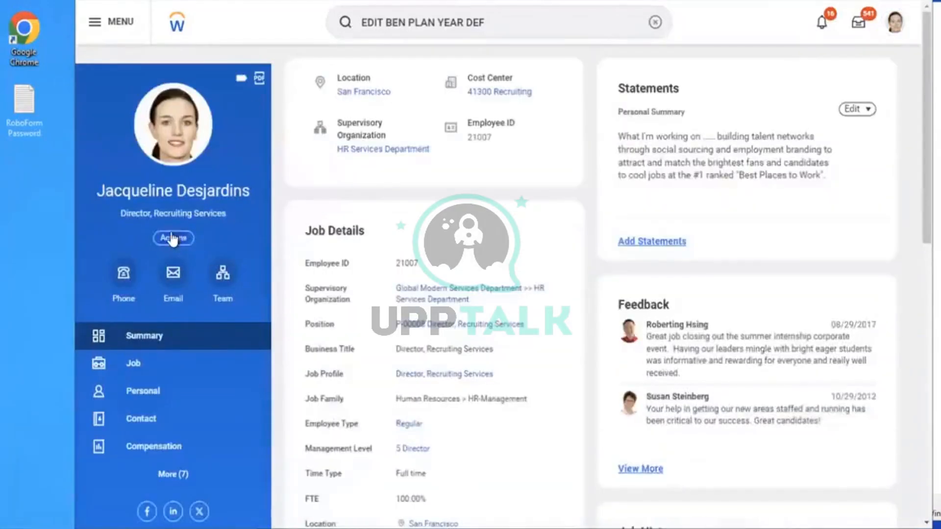
Submit a Change Benefits event for AMD - Dependent Life Insurance dated 12/01/2023
{"action": "left_click", "coordinate": [172, 238]}
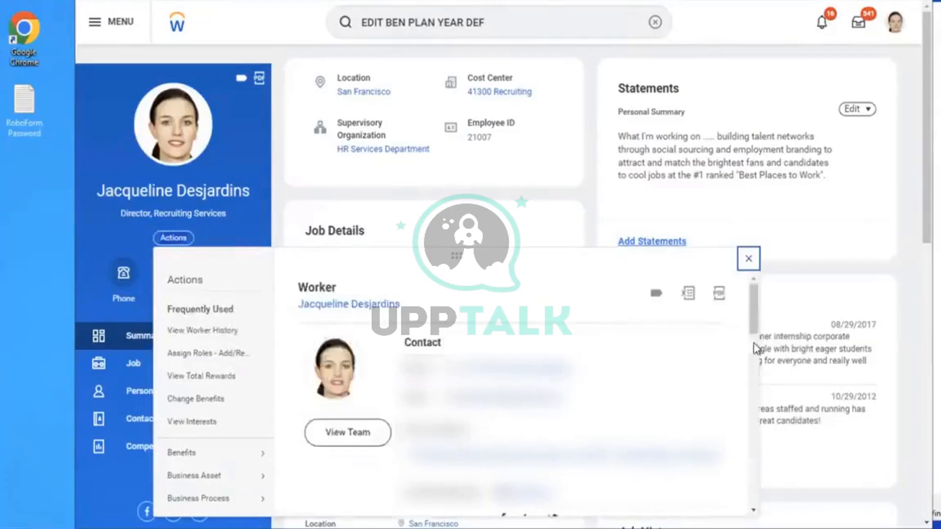
{"action": "scroll", "coordinate": [751, 320], "scroll_direction": "down", "scroll_amount": 1}
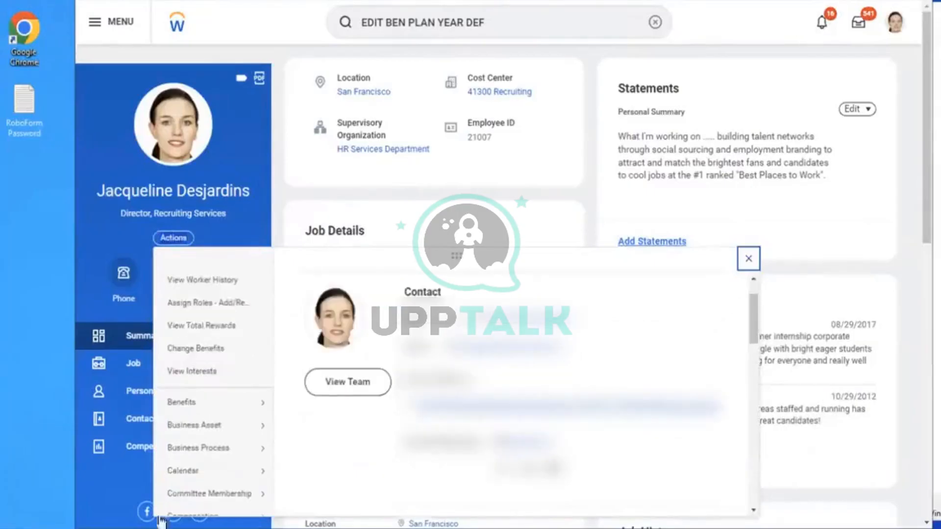
{"action": "mouse_move", "coordinate": [213, 404]}
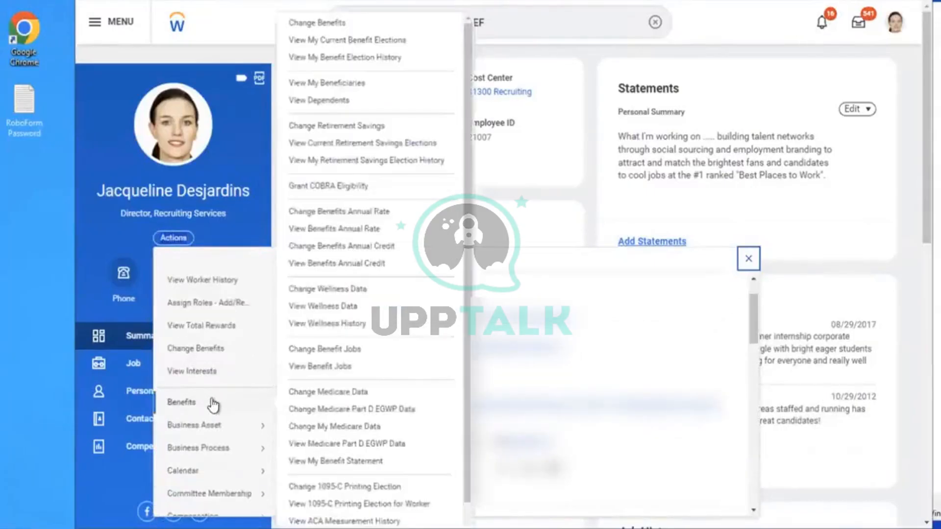
{"action": "left_click", "coordinate": [294, 24]}
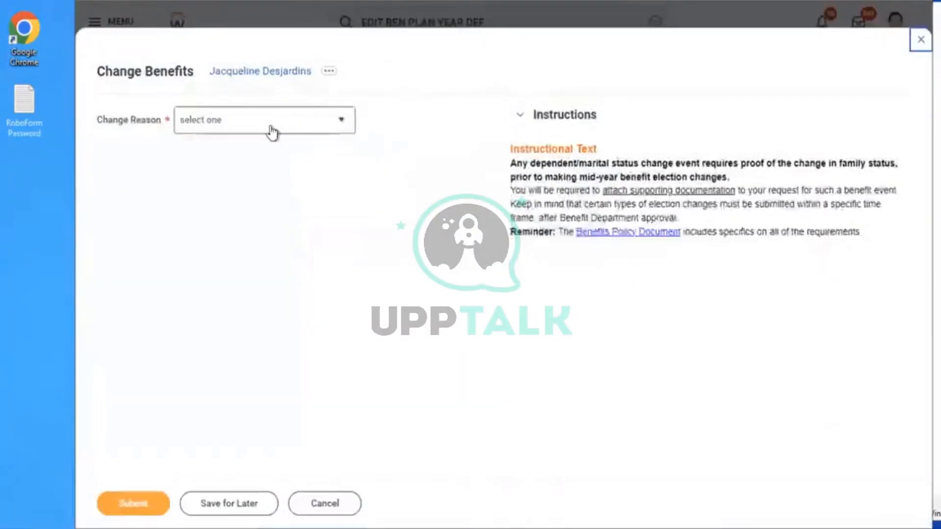
{"action": "left_click", "coordinate": [271, 132]}
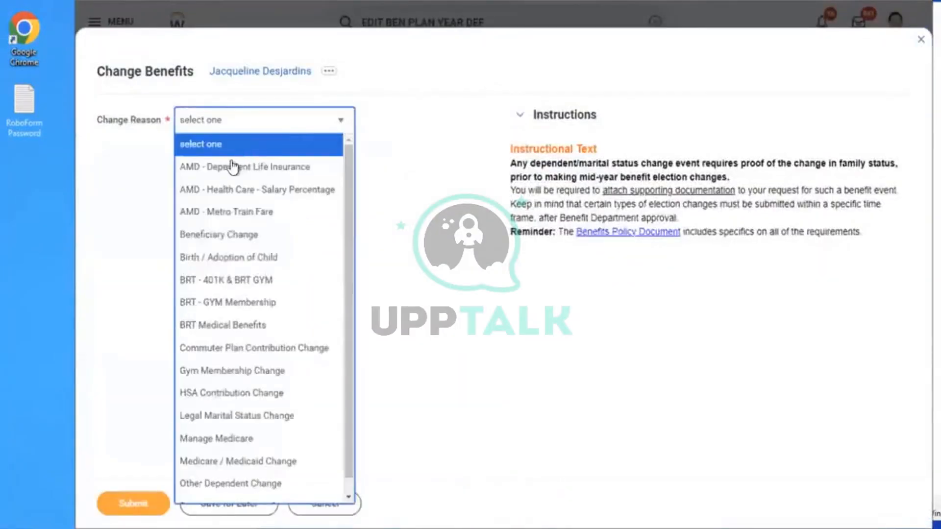
{"action": "left_click", "coordinate": [228, 167]}
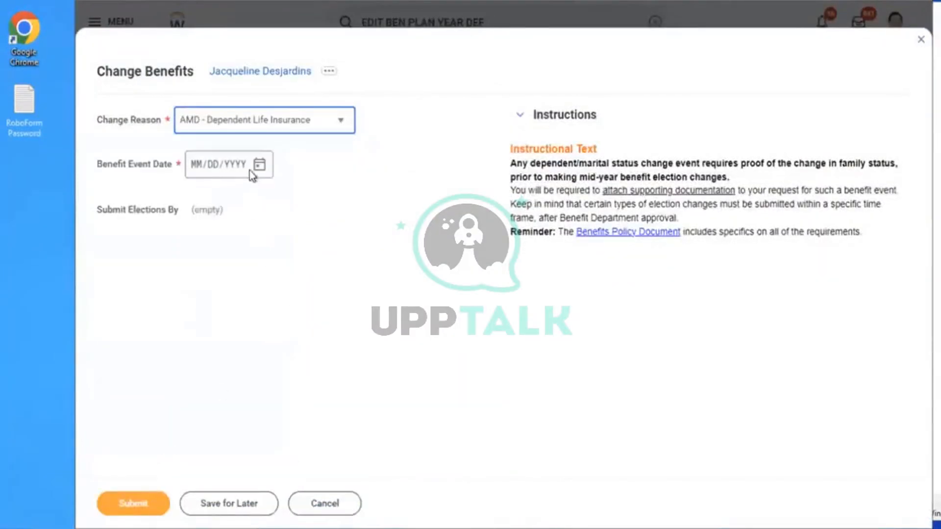
{"action": "left_click", "coordinate": [259, 167]}
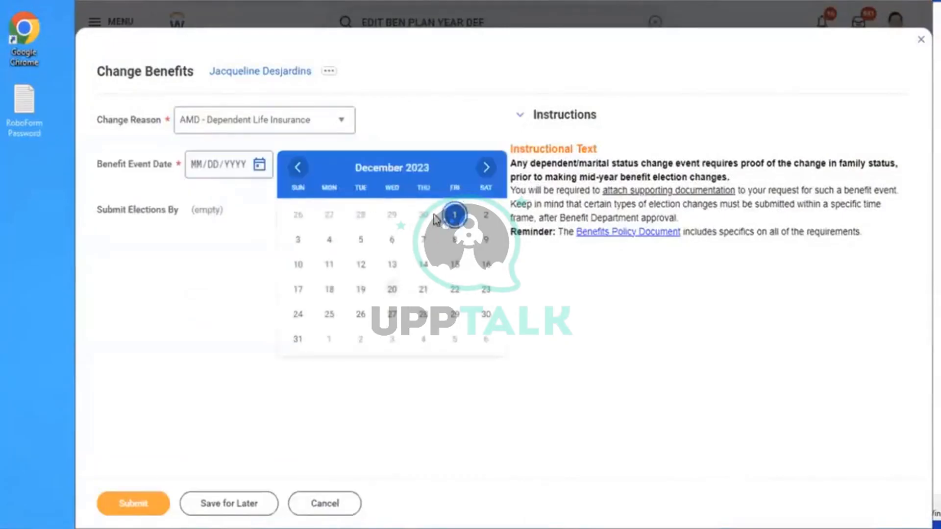
{"action": "left_click", "coordinate": [454, 216]}
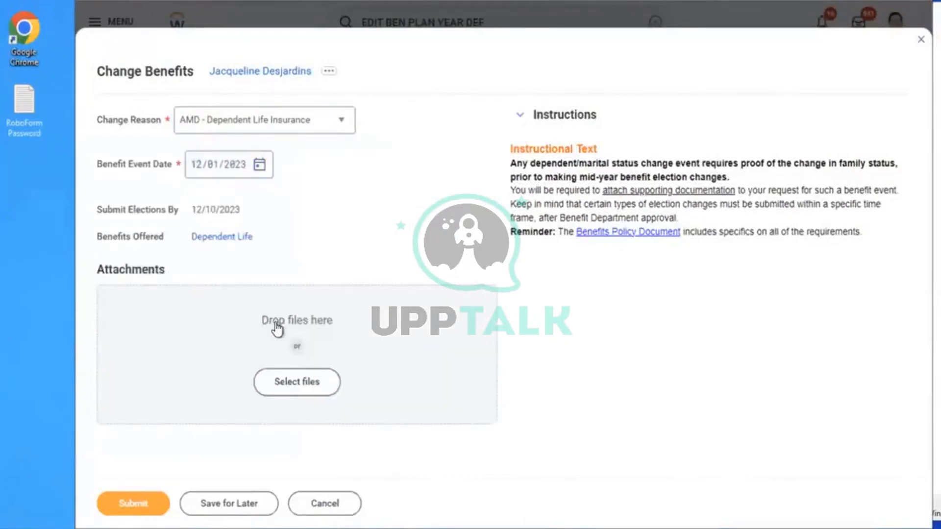
{"action": "left_click", "coordinate": [134, 505]}
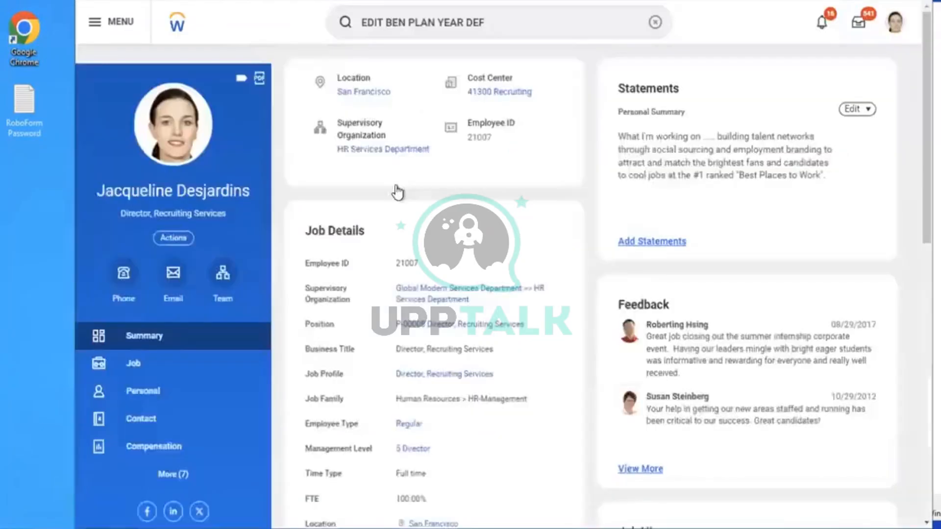
Start benefit elections and select the Aviva (Employee) plan for Dependent Life
{"action": "left_click", "coordinate": [362, 184]}
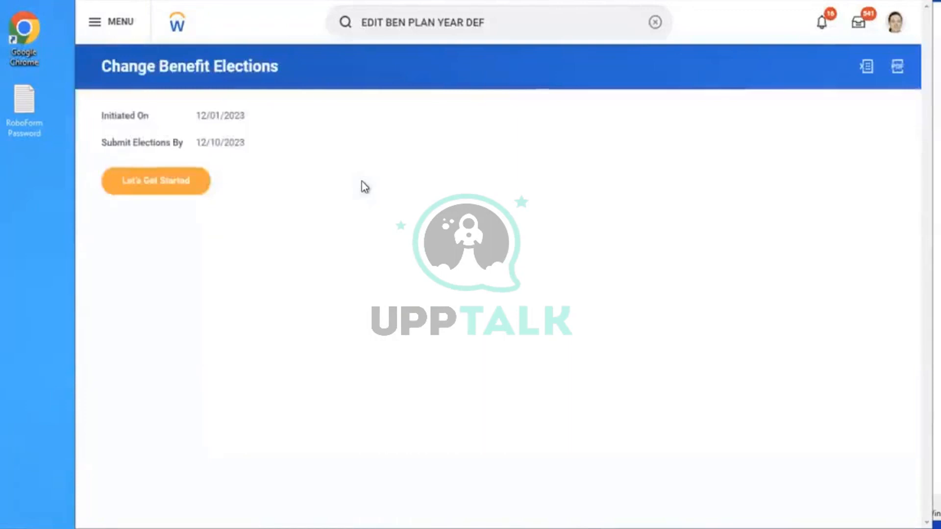
{"action": "left_click", "coordinate": [152, 187]}
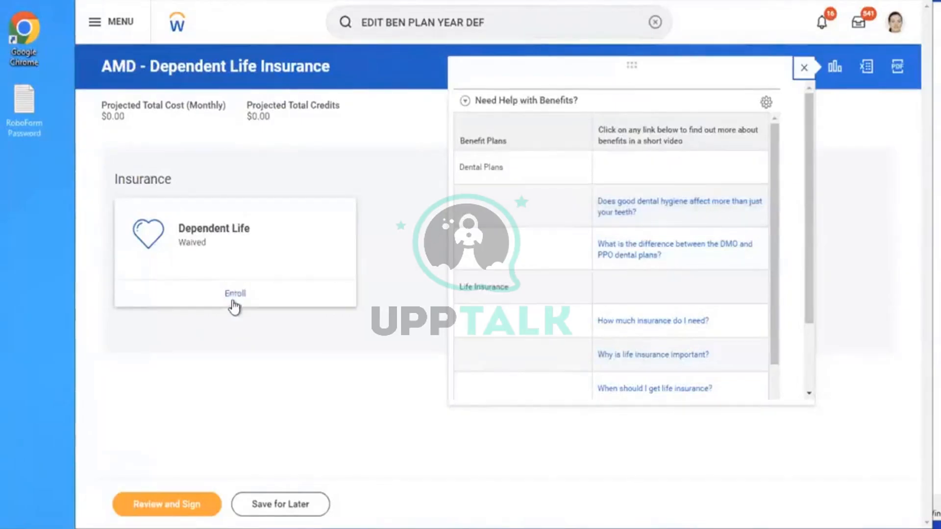
{"action": "left_click", "coordinate": [230, 294]}
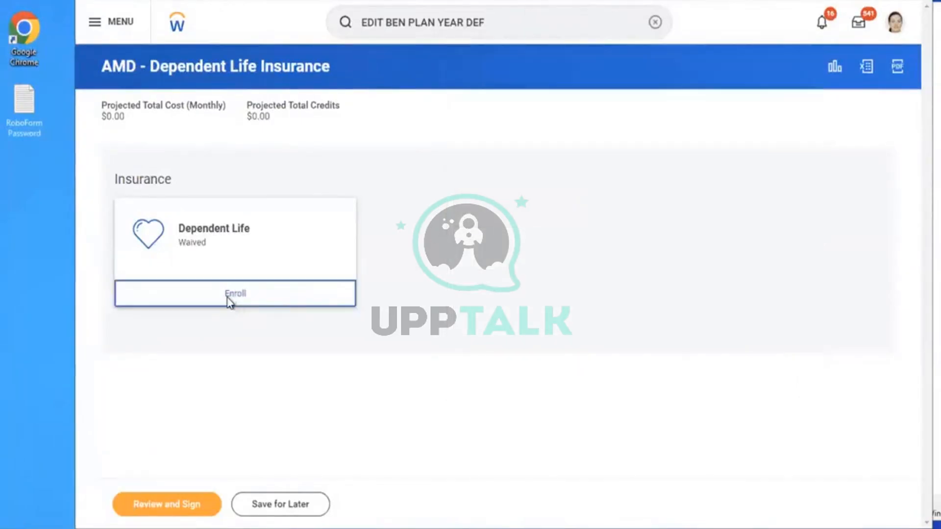
{"action": "left_click", "coordinate": [180, 301]}
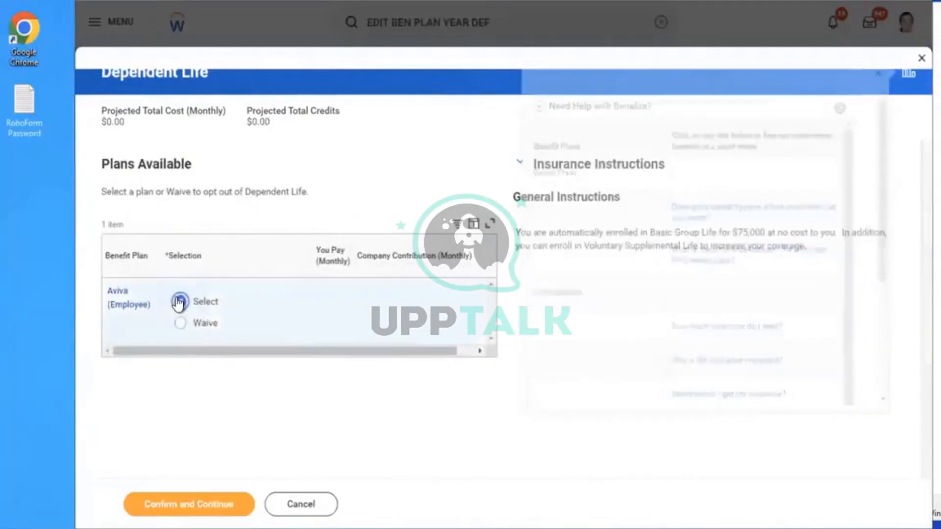
{"action": "left_click", "coordinate": [178, 508]}
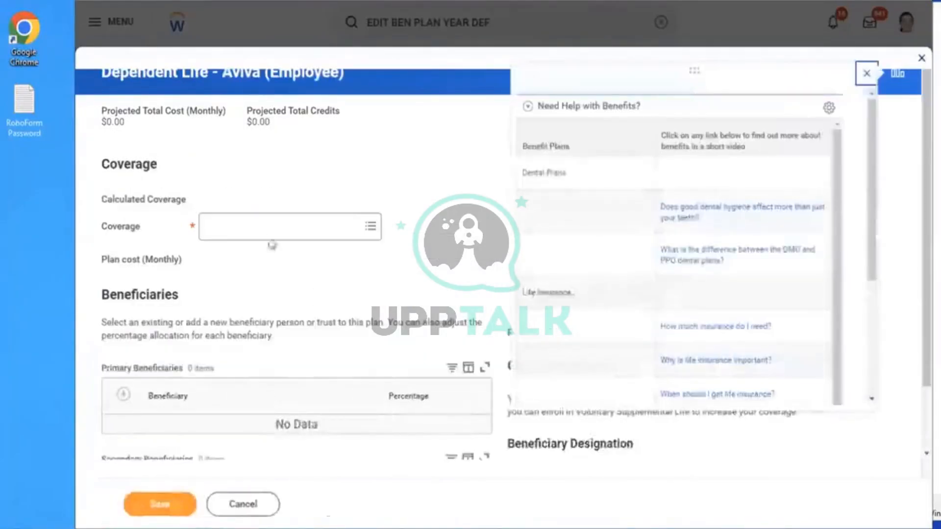
Browse the Dependent Life coverage amounts without choosing one, then back out of the coverage page
{"action": "left_click", "coordinate": [256, 232]}
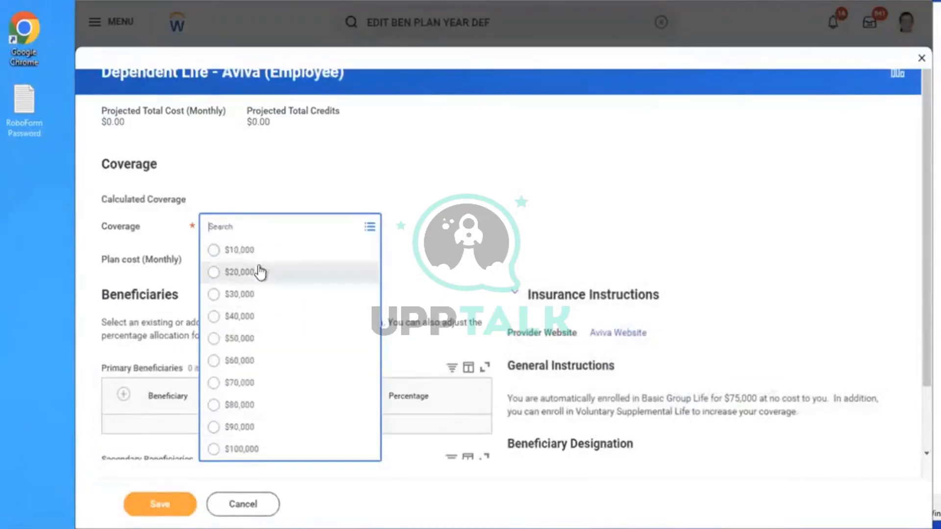
{"action": "left_click", "coordinate": [579, 152]}
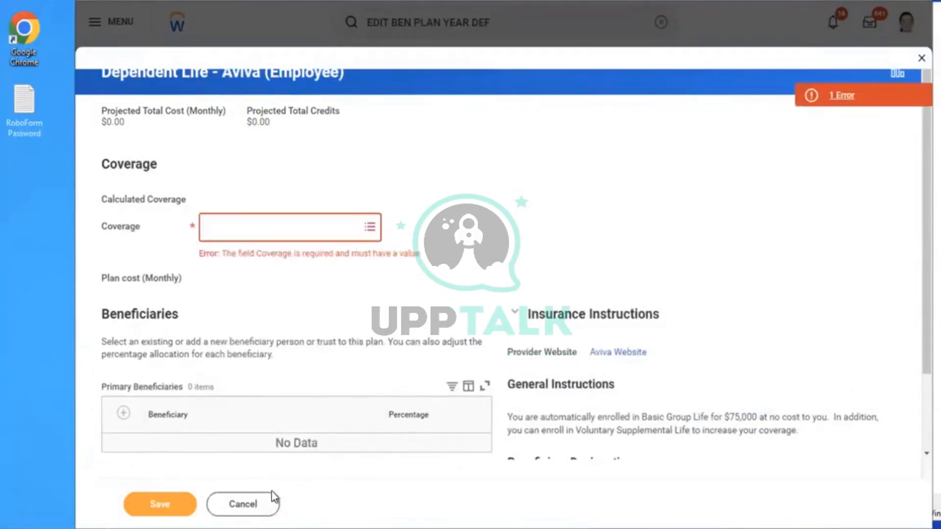
{"action": "left_click", "coordinate": [295, 239]}
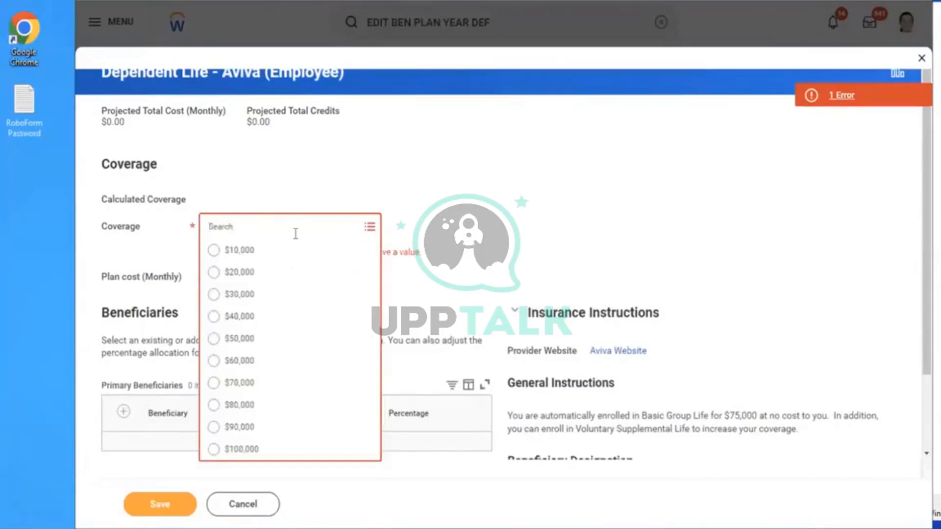
{"action": "left_click", "coordinate": [257, 502]}
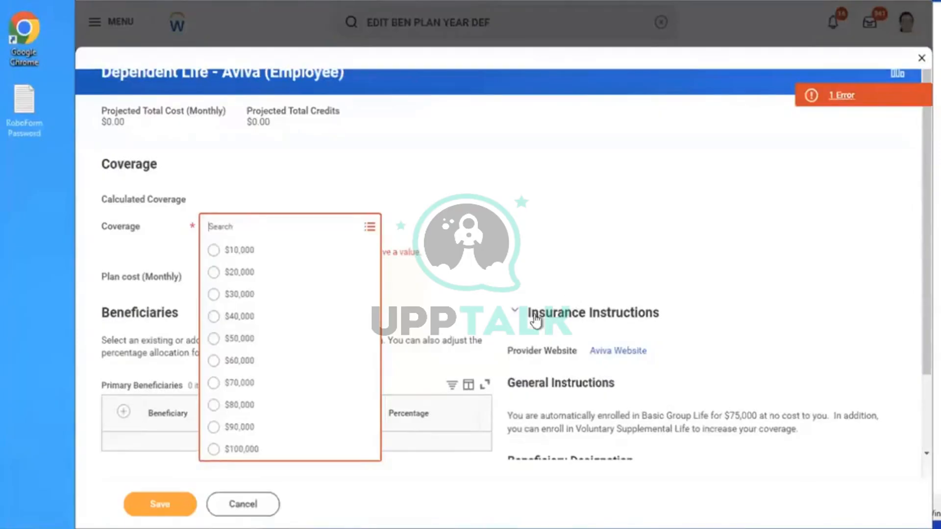
{"action": "left_click", "coordinate": [564, 288]}
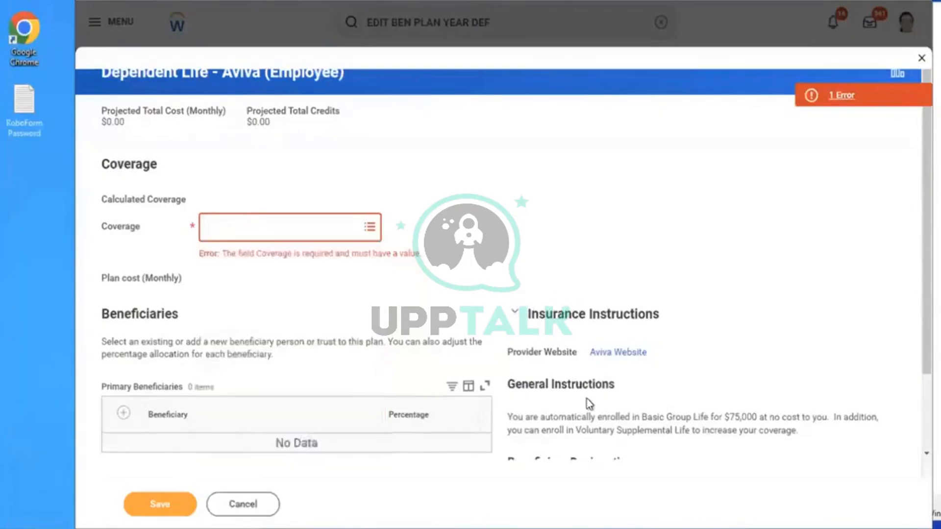
{"action": "left_click_drag", "start_coordinate": [586, 398], "coordinate": [649, 415]}
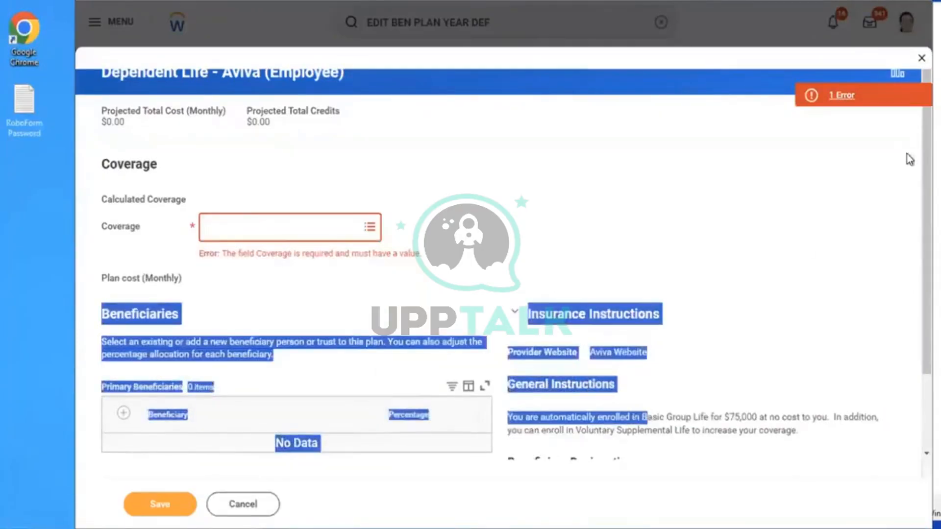
{"action": "scroll", "coordinate": [843, 275], "scroll_direction": "down", "scroll_amount": 2}
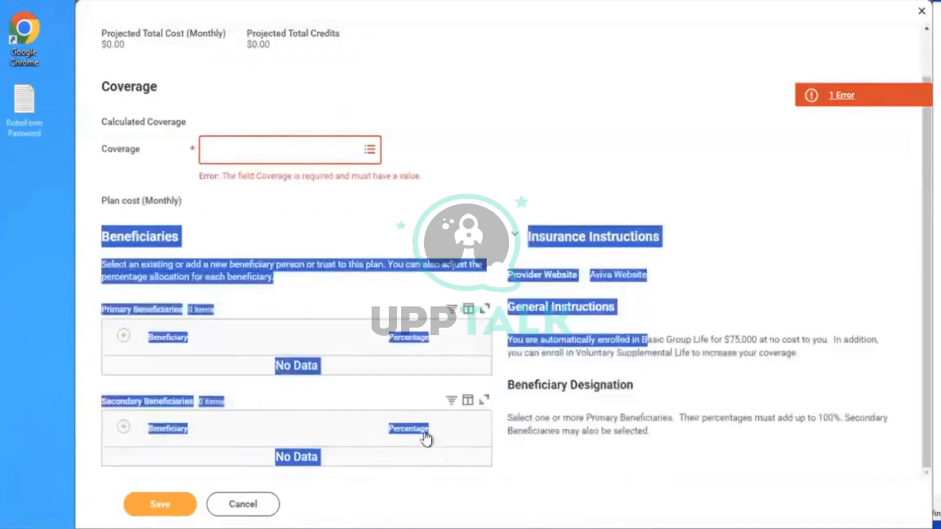
{"action": "left_click", "coordinate": [263, 507]}
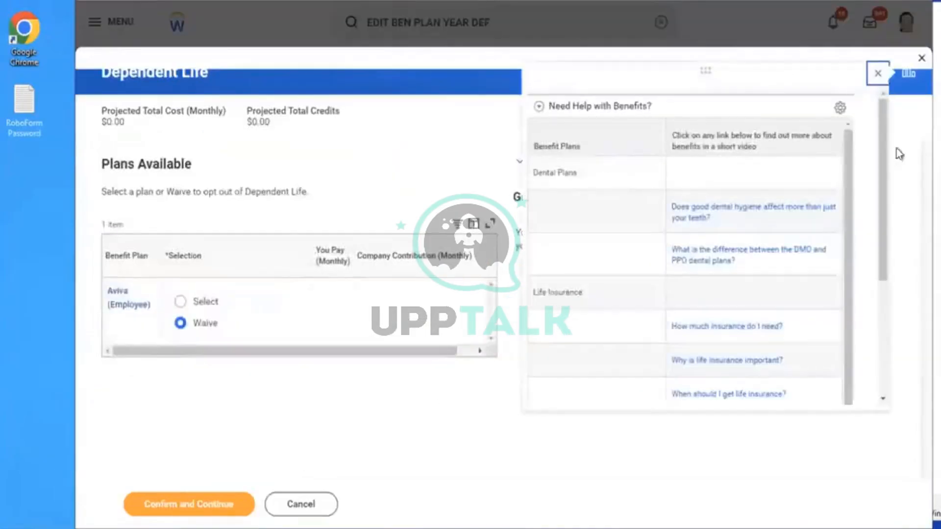
Close the help panel, cancel the Aviva plan selection, and reload the page
{"action": "left_click", "coordinate": [876, 78]}
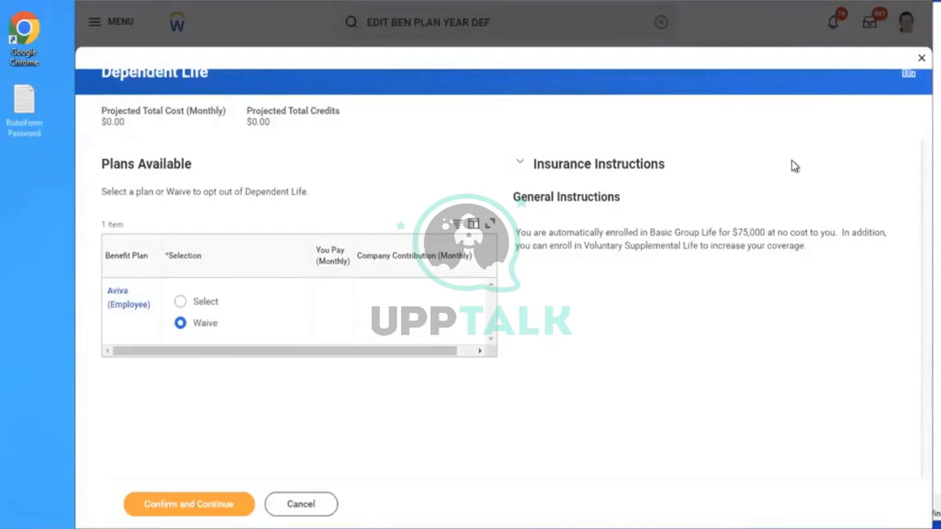
{"action": "left_click", "coordinate": [307, 509]}
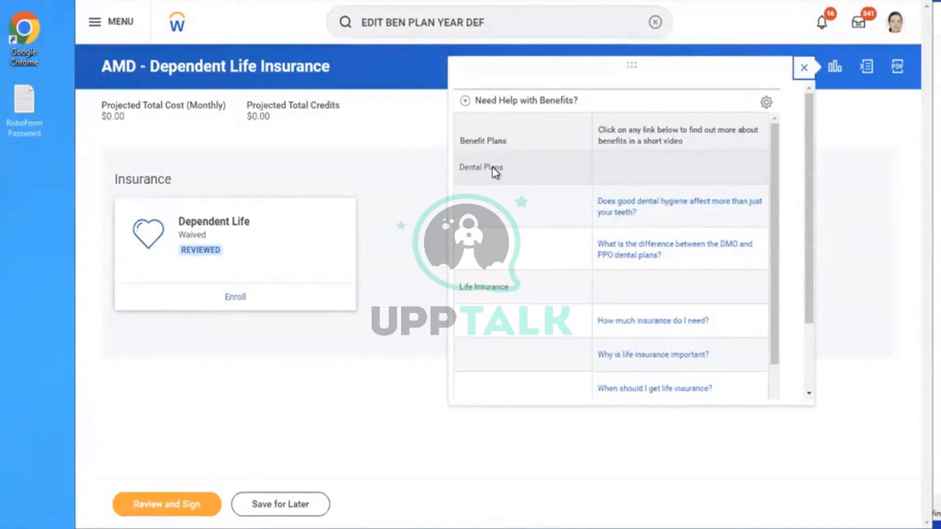
{"action": "key", "text": "F5"}
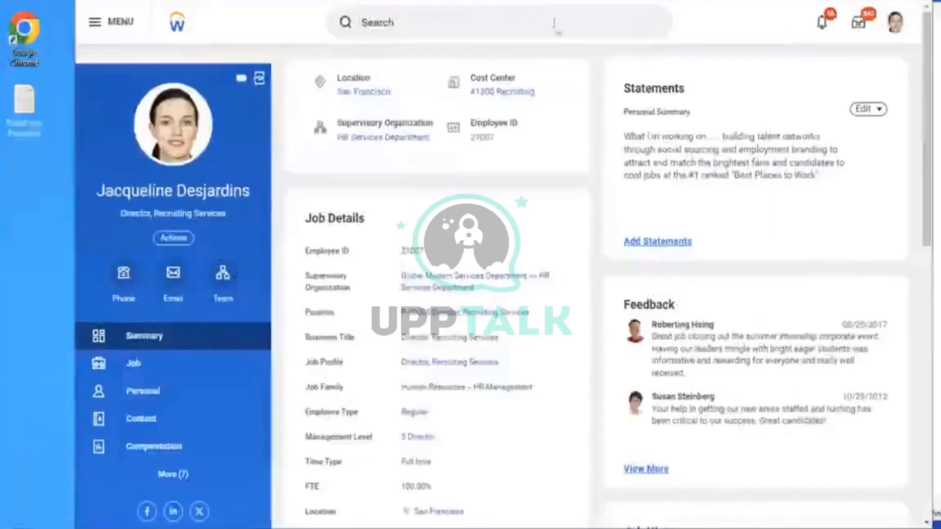
Search BP:CHANGE BEN, show all results, and open Change Benefits for Life Event (Default Definition)
{"action": "left_click", "coordinate": [554, 22]}
{"action": "type", "text": "BP"}
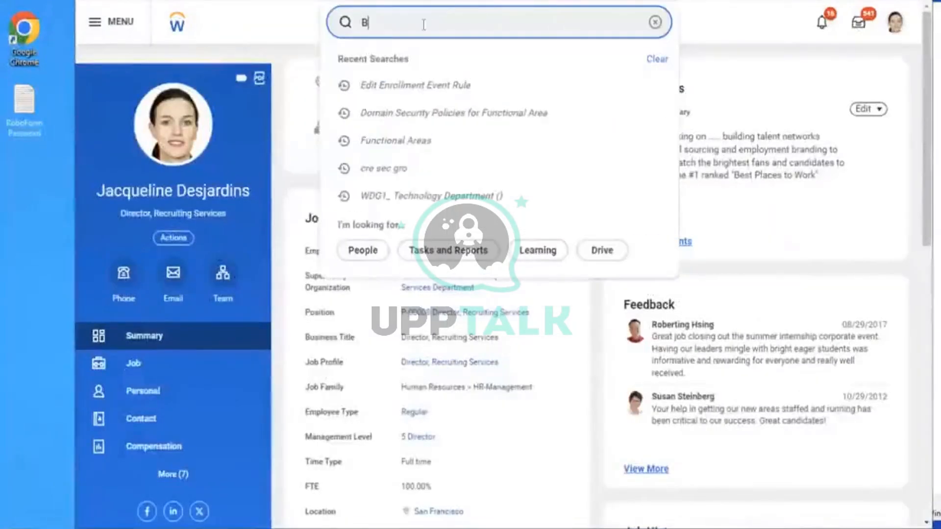
{"action": "type", "text": "ANGE BEN"}
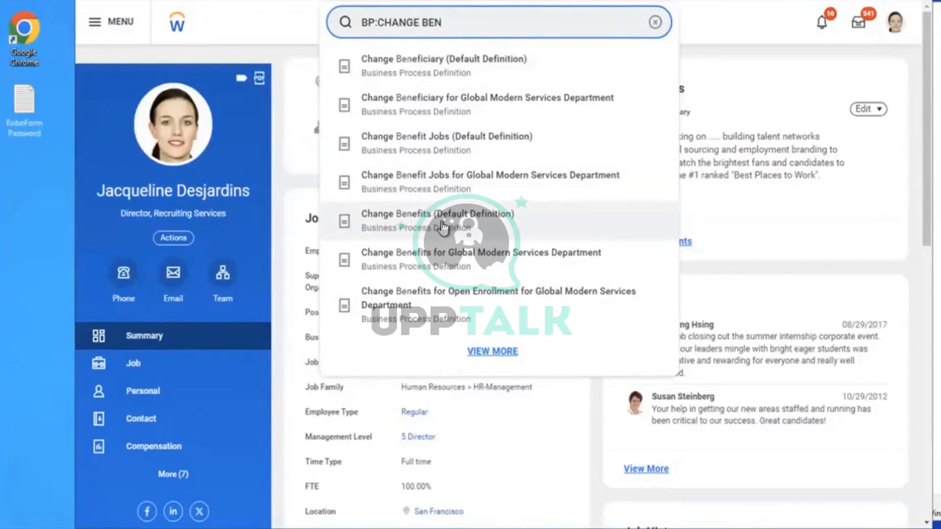
{"action": "left_click", "coordinate": [490, 353]}
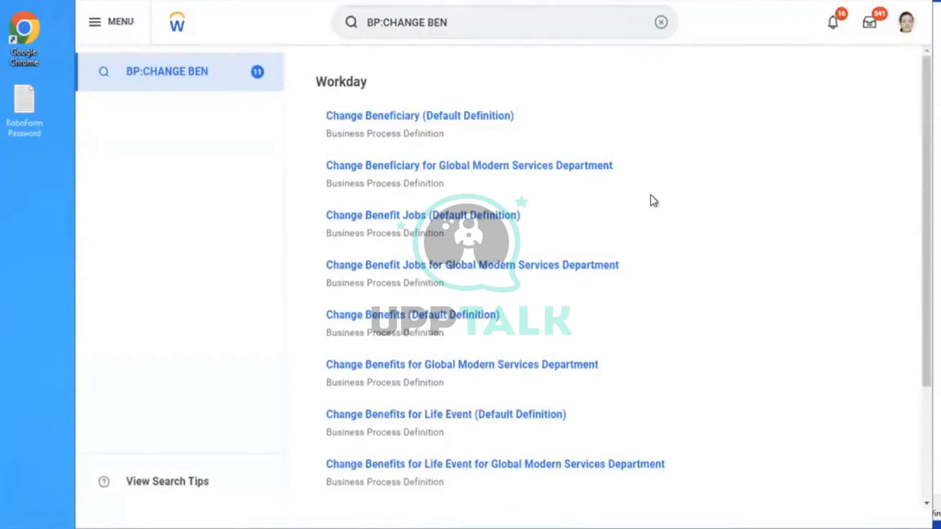
{"action": "left_click", "coordinate": [406, 415]}
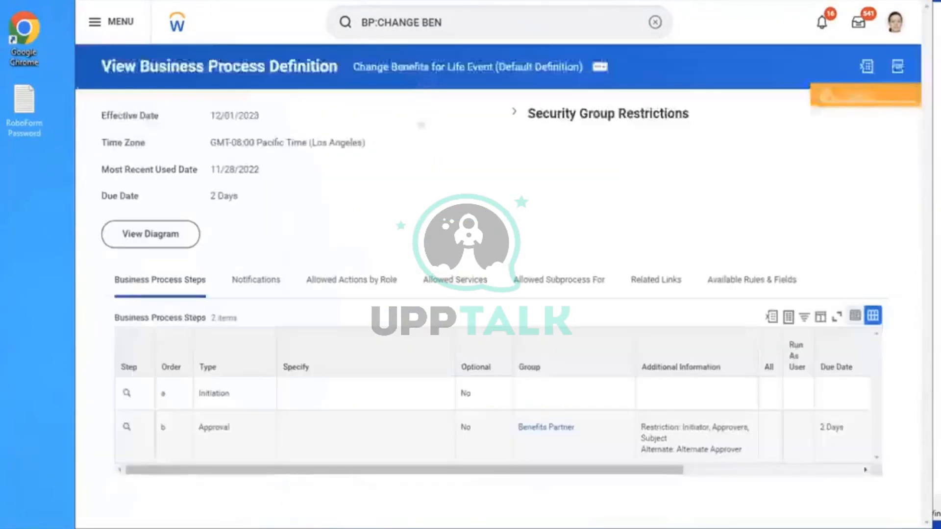
Bring up the Initiation step's related actions and its Business Process submenu
{"action": "left_click", "coordinate": [139, 394]}
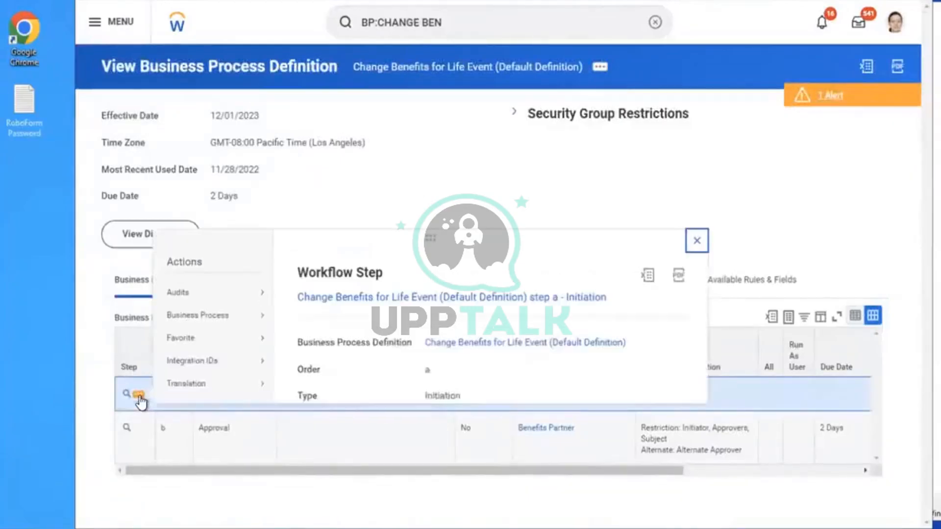
{"action": "mouse_move", "coordinate": [195, 316]}
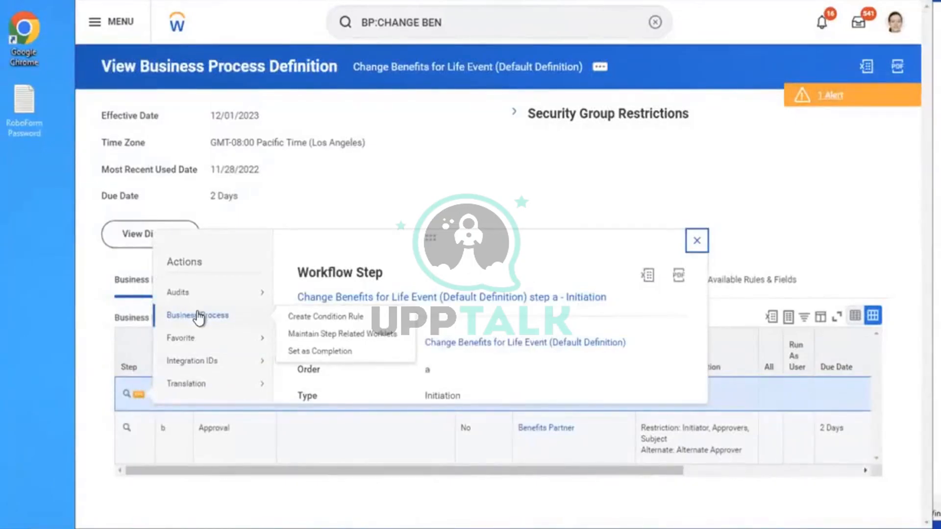
{"action": "mouse_move", "coordinate": [209, 368]}
In Maintain Step Related Worklets, set the Need Help with Benefits? worklet to default to expanded
{"action": "left_click", "coordinate": [326, 338]}
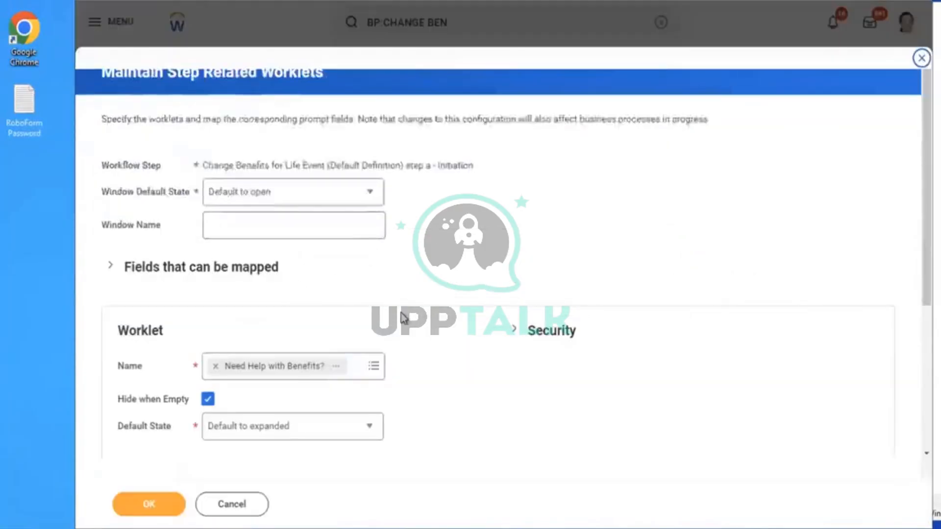
{"action": "scroll", "coordinate": [500, 264], "scroll_direction": "down", "scroll_amount": 2}
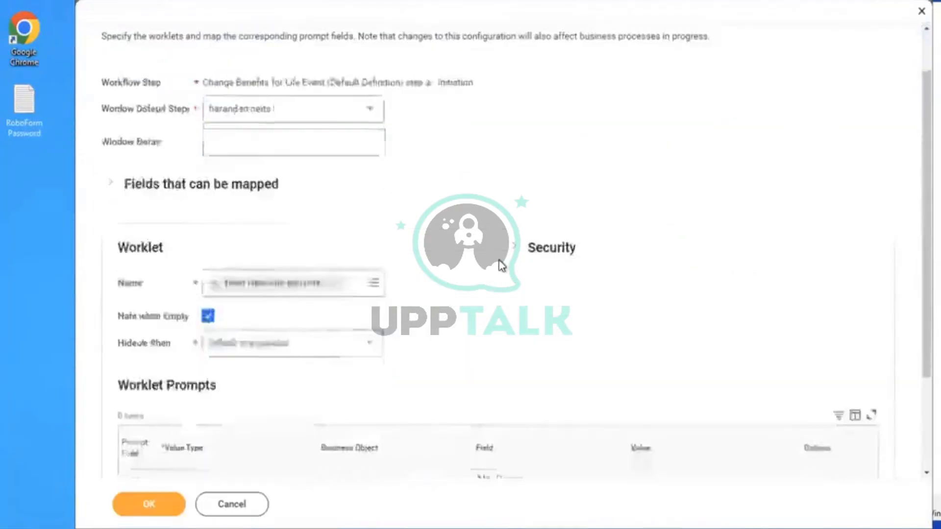
{"action": "scroll", "coordinate": [500, 266], "scroll_direction": "down", "scroll_amount": 2}
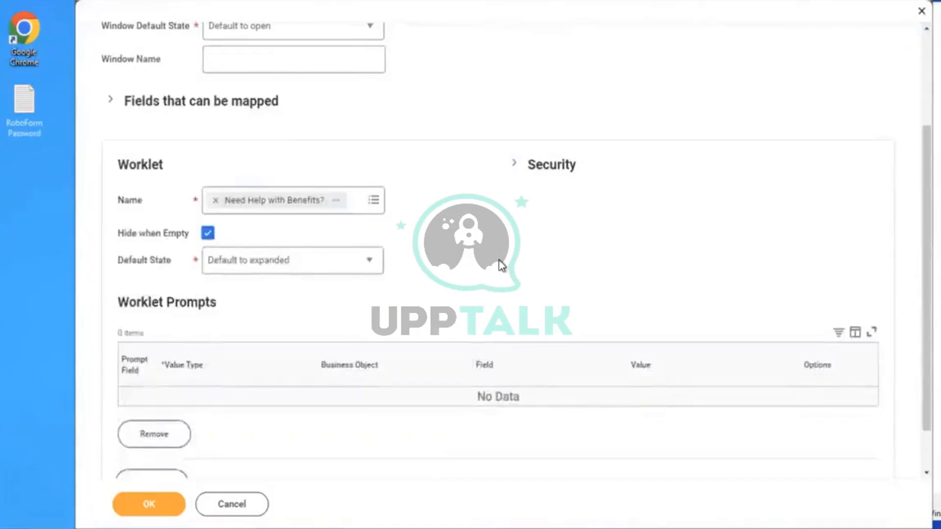
{"action": "scroll", "coordinate": [501, 265], "scroll_direction": "down", "scroll_amount": 1}
{"action": "scroll", "coordinate": [500, 265], "scroll_direction": "down", "scroll_amount": 1}
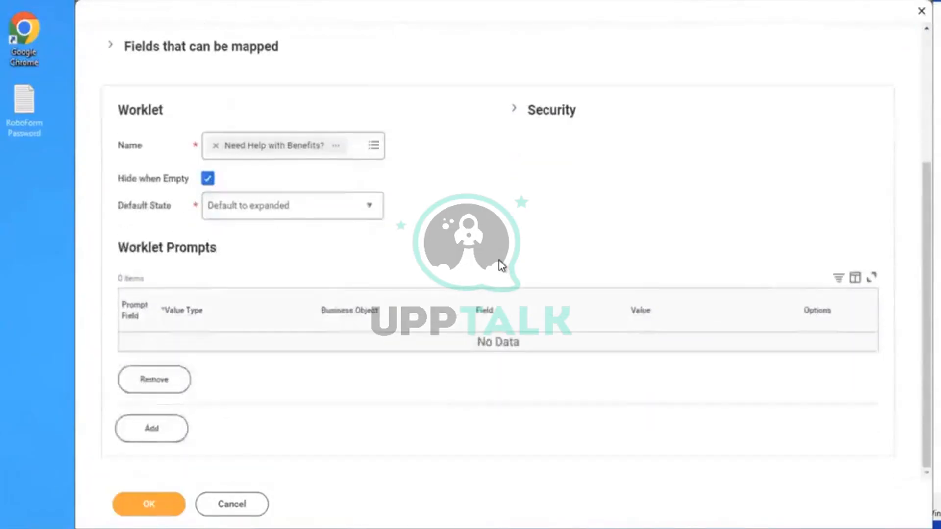
{"action": "left_click", "coordinate": [338, 147]}
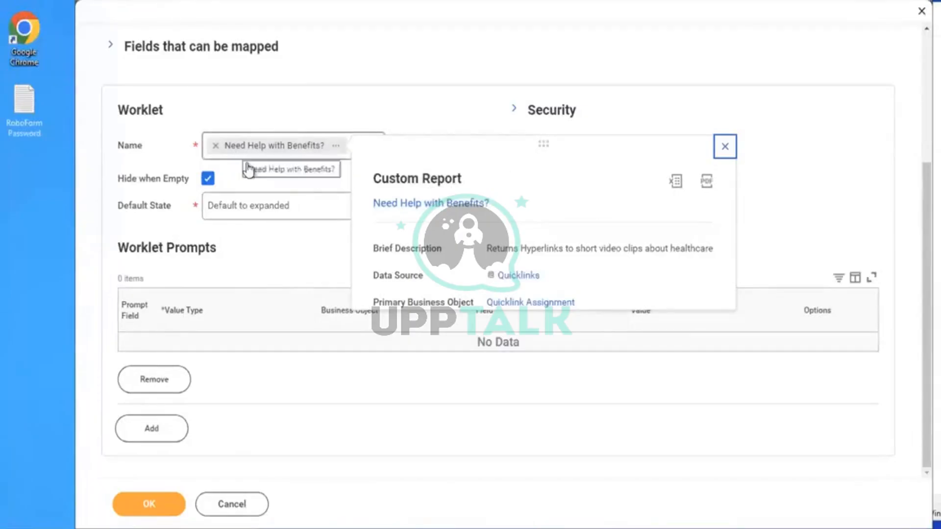
{"action": "left_click", "coordinate": [309, 215]}
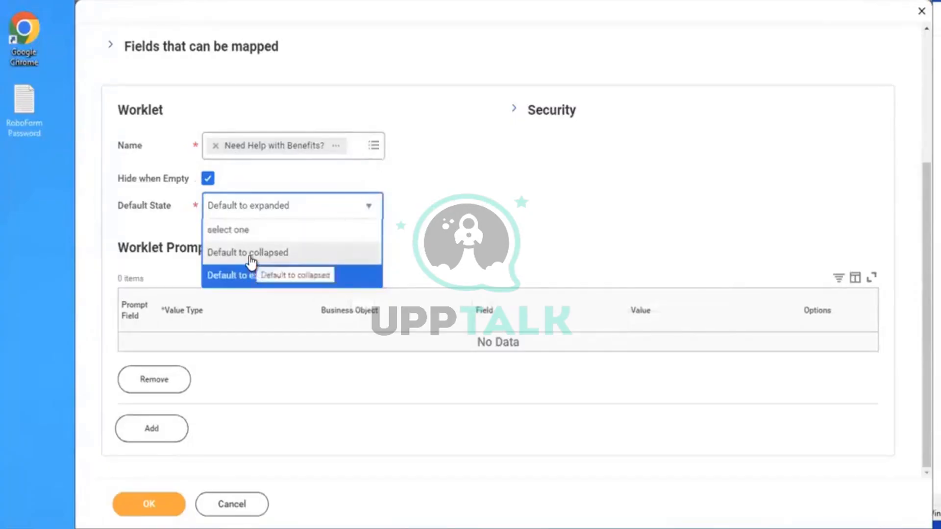
{"action": "left_click", "coordinate": [565, 191]}
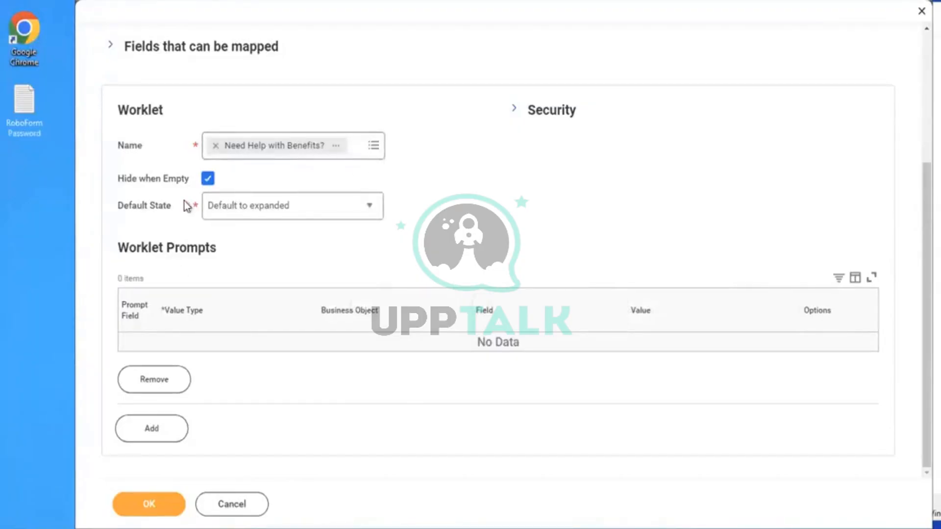
{"action": "left_click", "coordinate": [338, 152]}
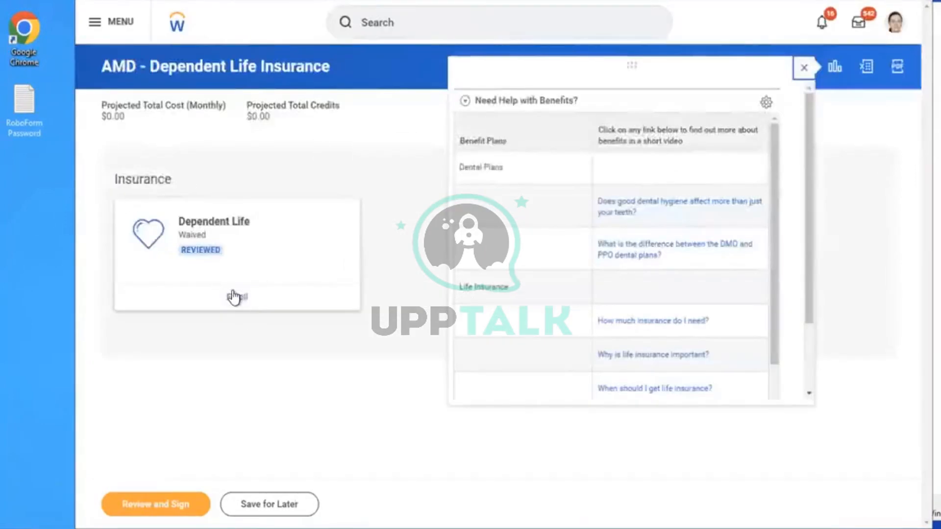
Enroll in Dependent Life by electing the Aviva (Employee) plan and confirming it
{"action": "left_click", "coordinate": [233, 301]}
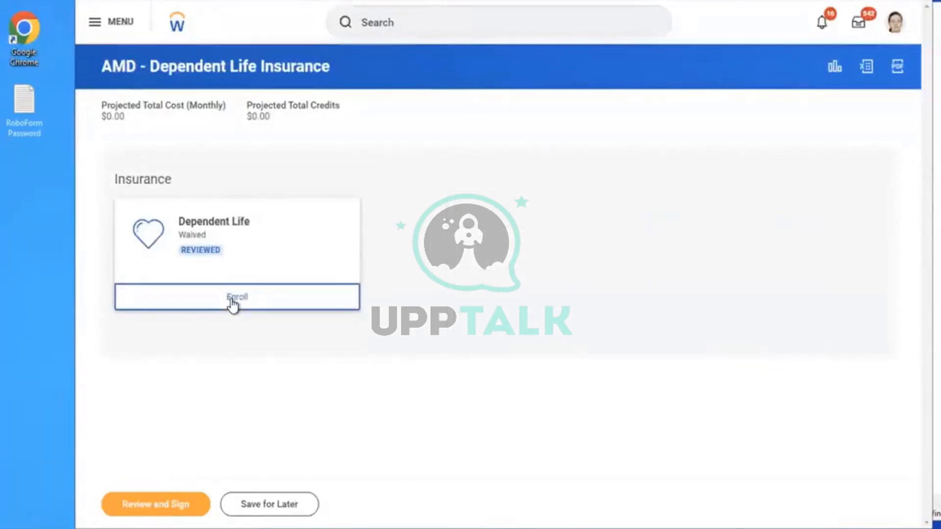
{"action": "left_click", "coordinate": [233, 303]}
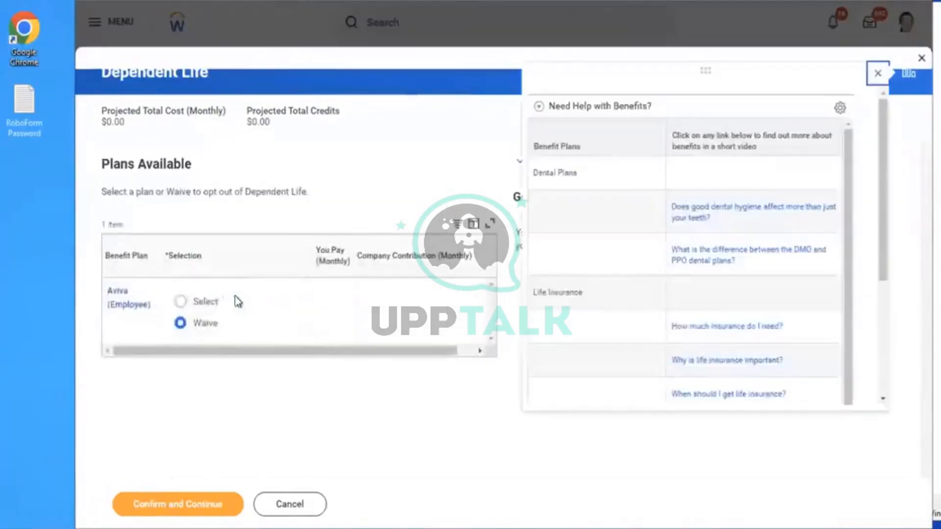
{"action": "left_click", "coordinate": [208, 301]}
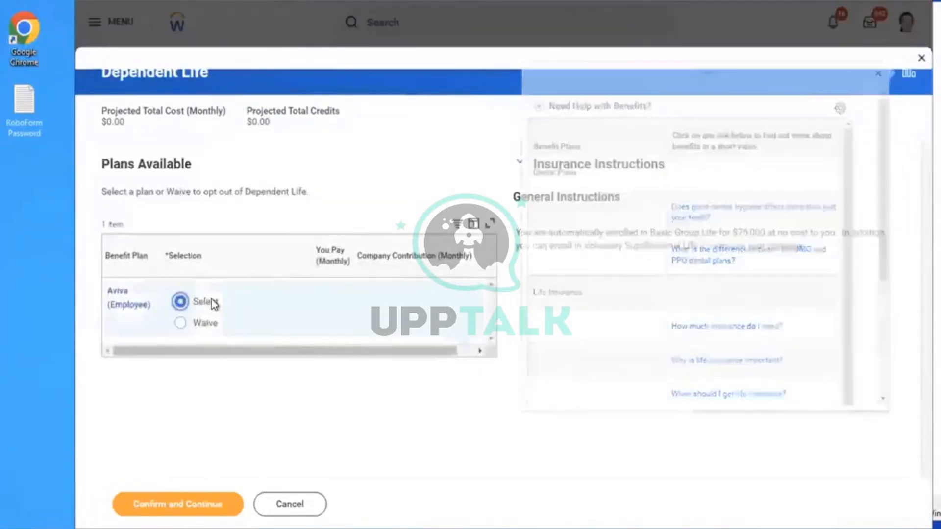
{"action": "left_click", "coordinate": [153, 507]}
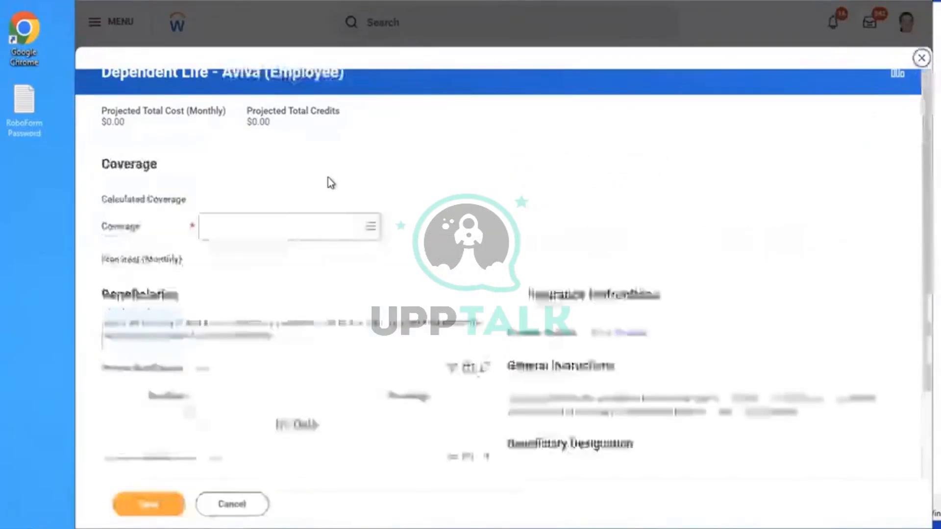
Set the Dependent Life coverage to $10,000, save it, and go to review
{"action": "left_click", "coordinate": [294, 233]}
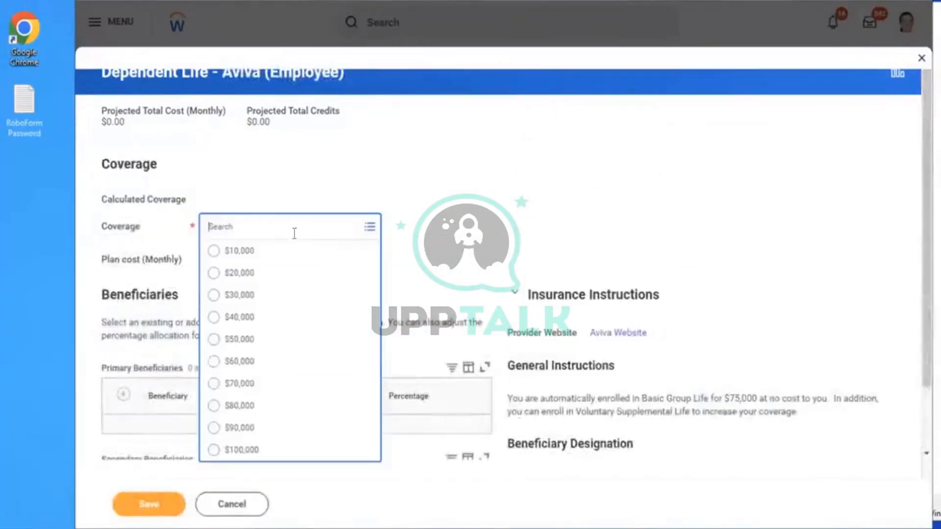
{"action": "left_click", "coordinate": [260, 252]}
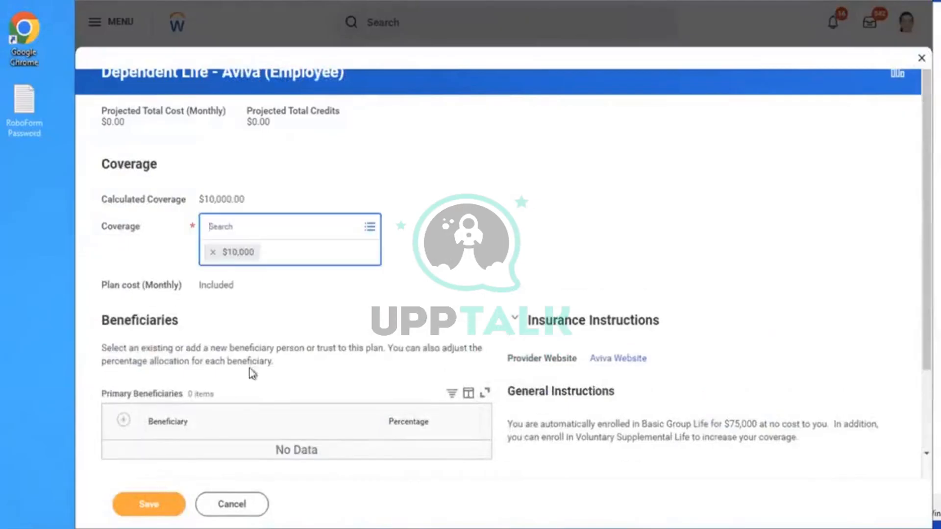
{"action": "left_click", "coordinate": [143, 507]}
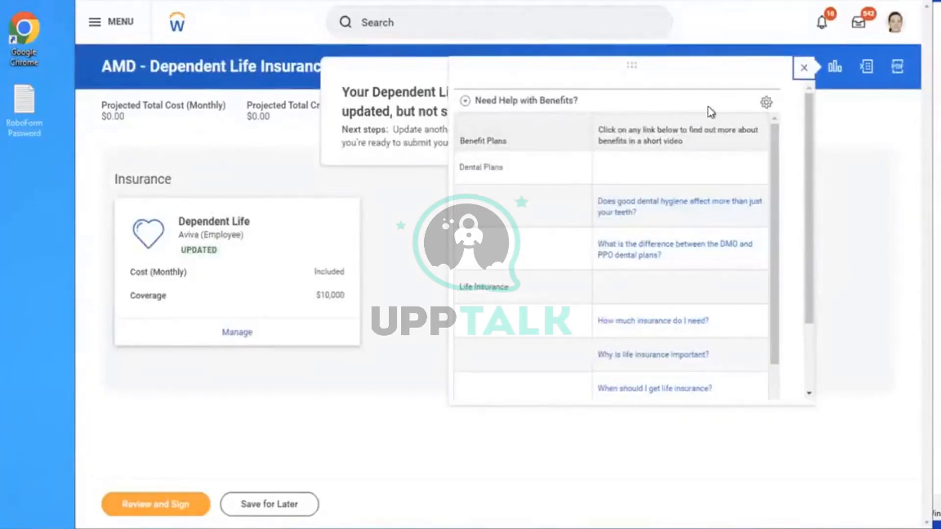
{"action": "left_click", "coordinate": [802, 69]}
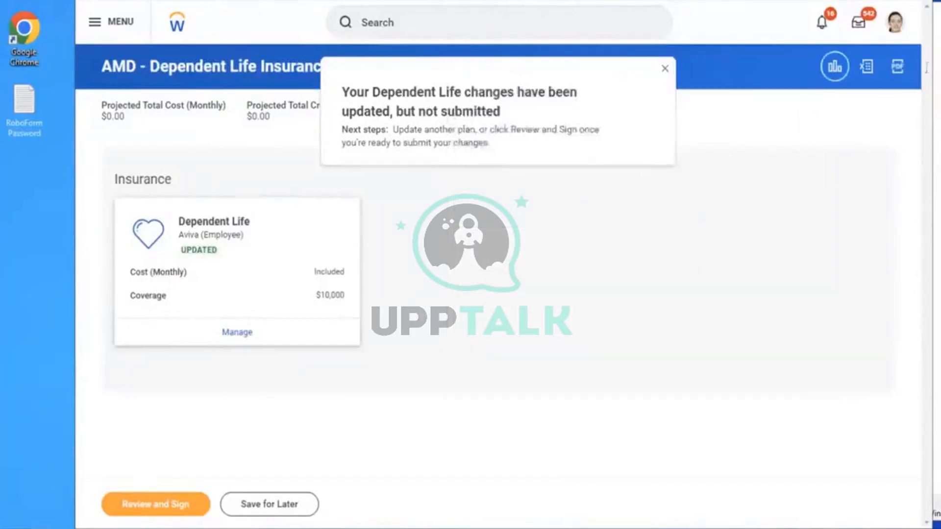
{"action": "left_click", "coordinate": [135, 508]}
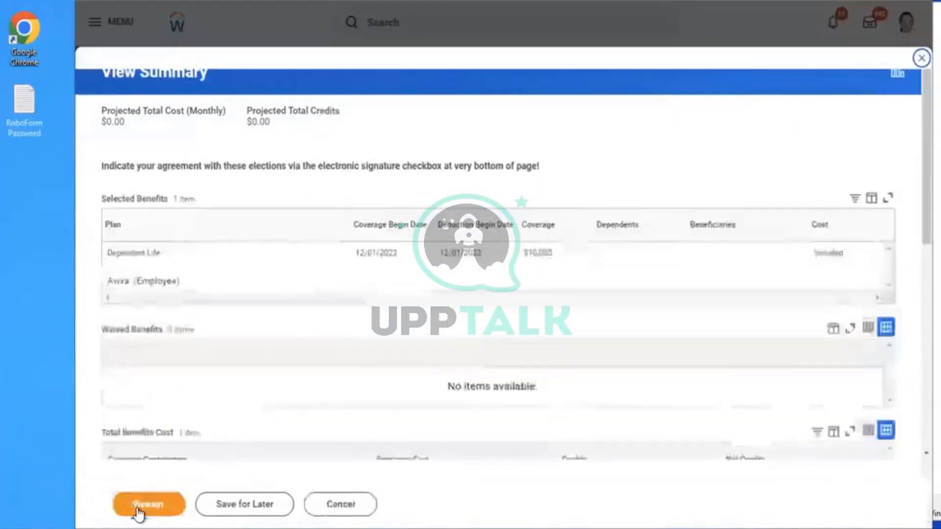
Submit the Aviva Dependent Life elections and finish the confirmation page
{"action": "left_click", "coordinate": [358, 331]}
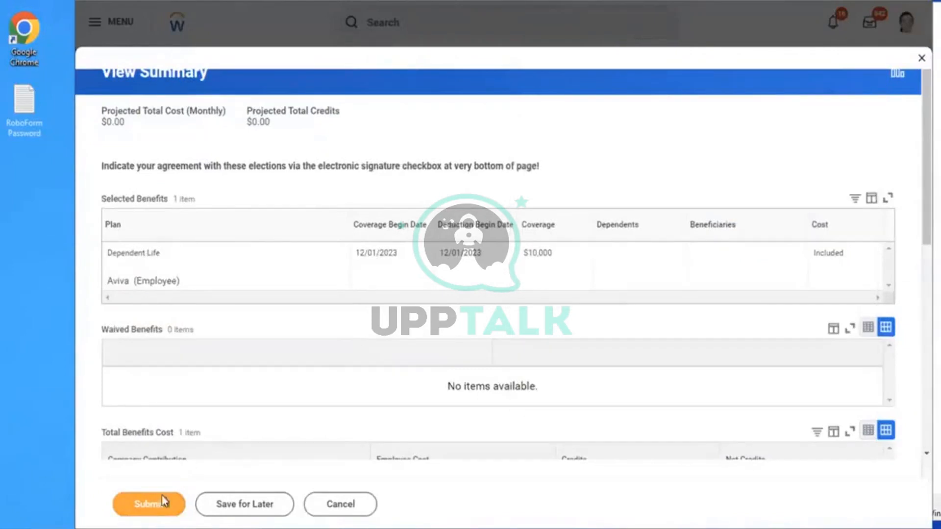
{"action": "left_click", "coordinate": [150, 506]}
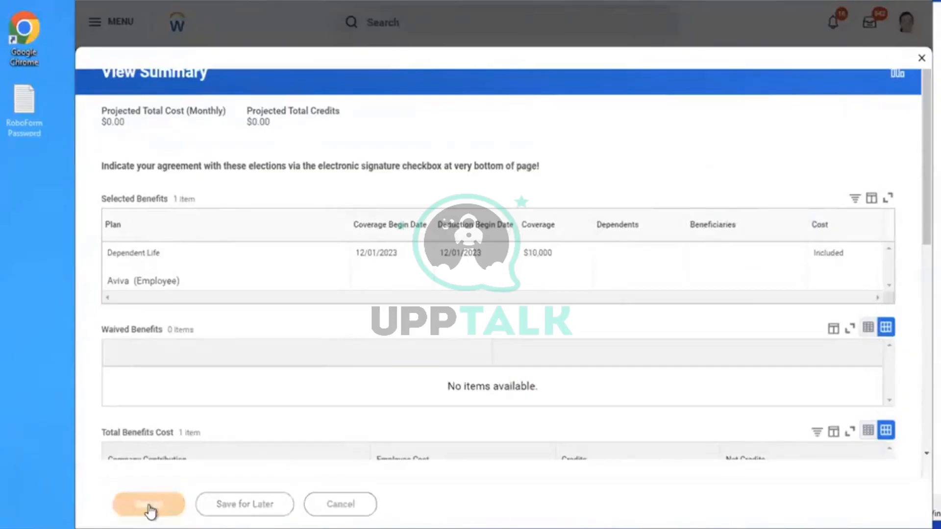
{"action": "left_click", "coordinate": [138, 504]}
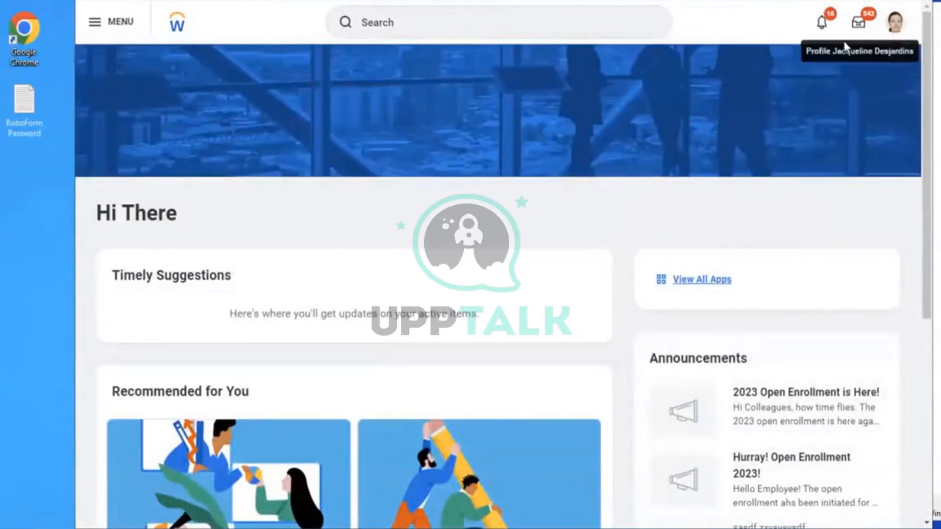
From the worker's own profile, open Worker History under the Job section
{"action": "left_click", "coordinate": [895, 22]}
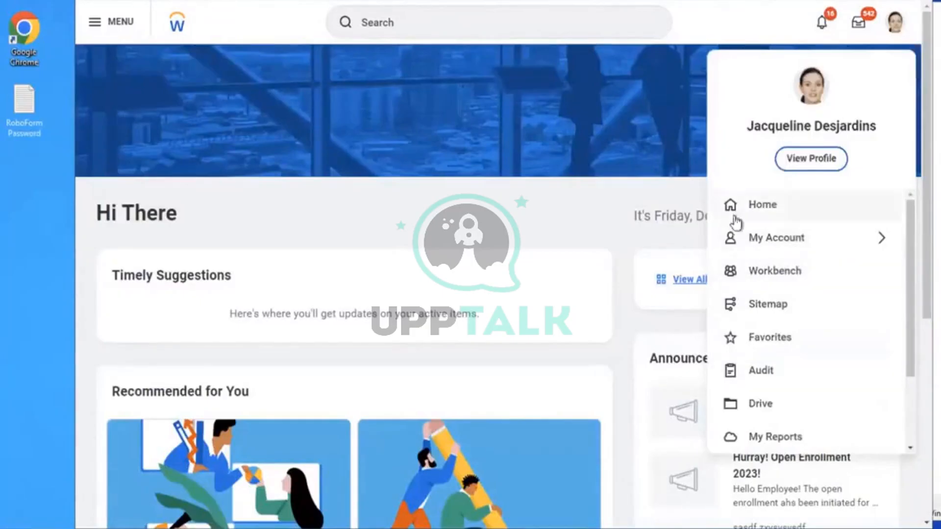
{"action": "left_click", "coordinate": [228, 137]}
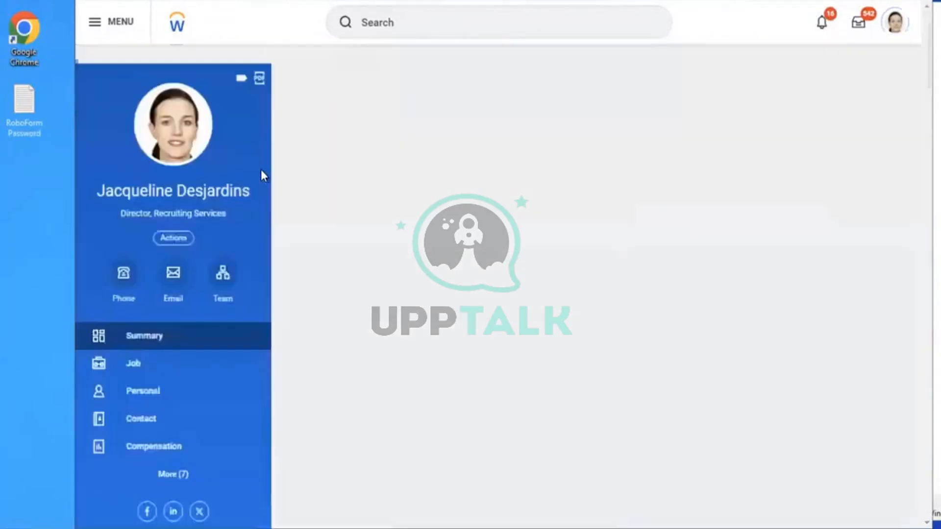
{"action": "left_click", "coordinate": [141, 368]}
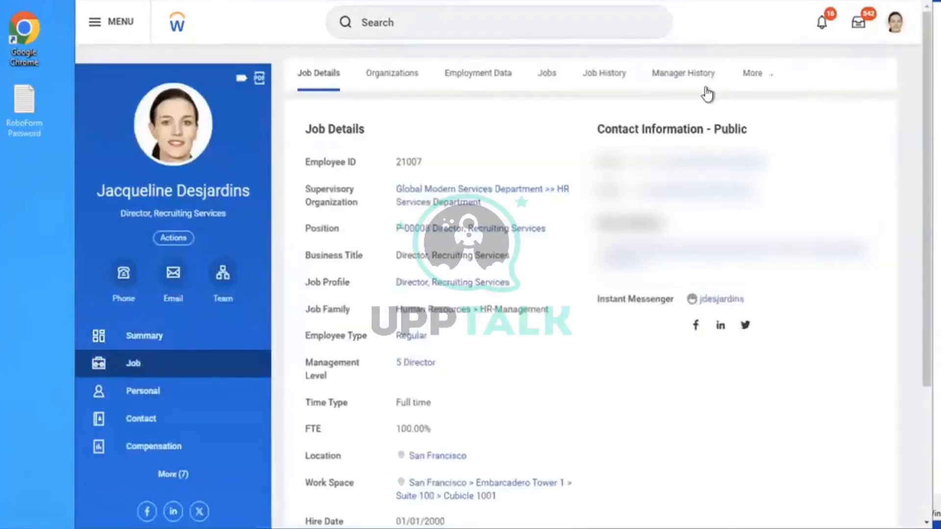
{"action": "left_click", "coordinate": [754, 73]}
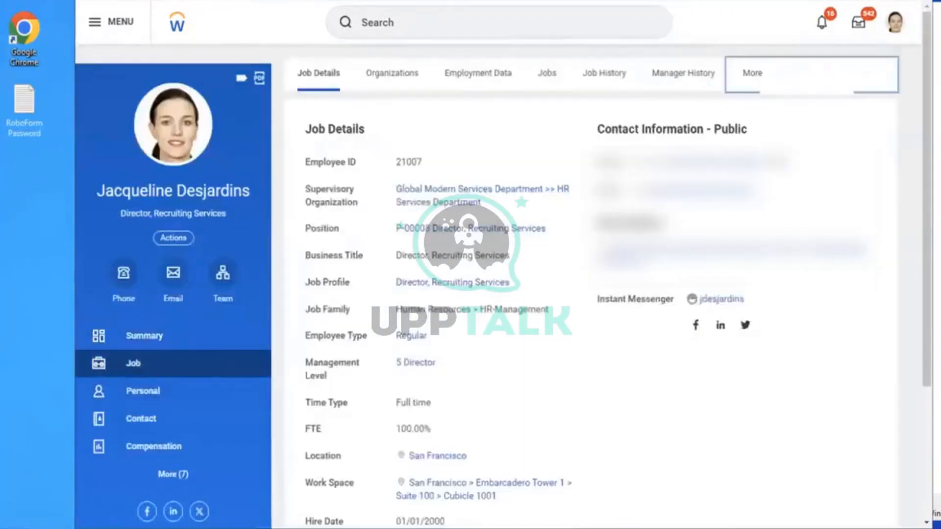
{"action": "left_click", "coordinate": [796, 259]}
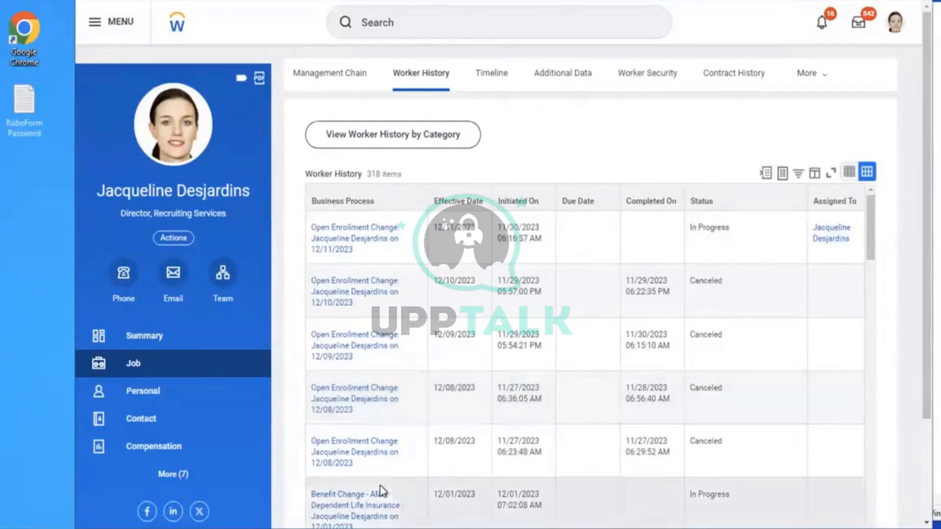
Open the AMD - Dependent Life Insurance benefit change event and view its process history
{"action": "left_click", "coordinate": [356, 509]}
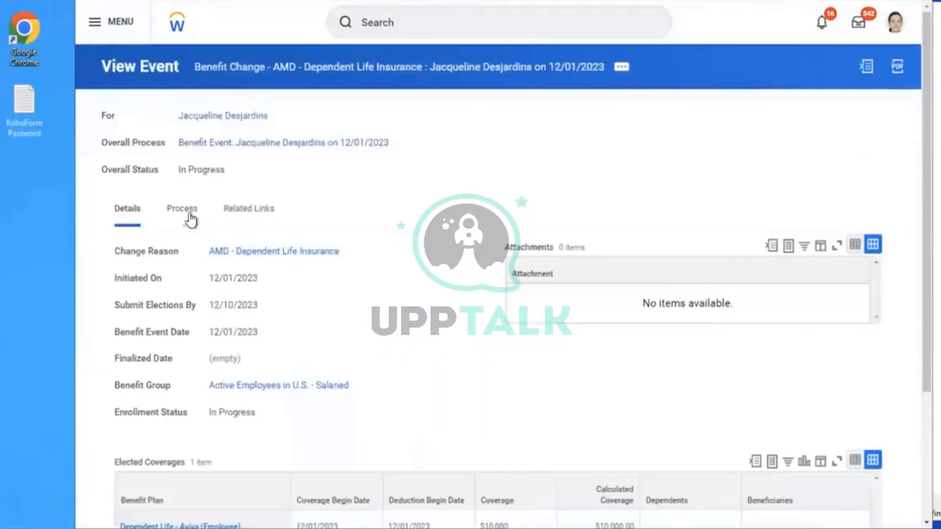
{"action": "left_click", "coordinate": [190, 220]}
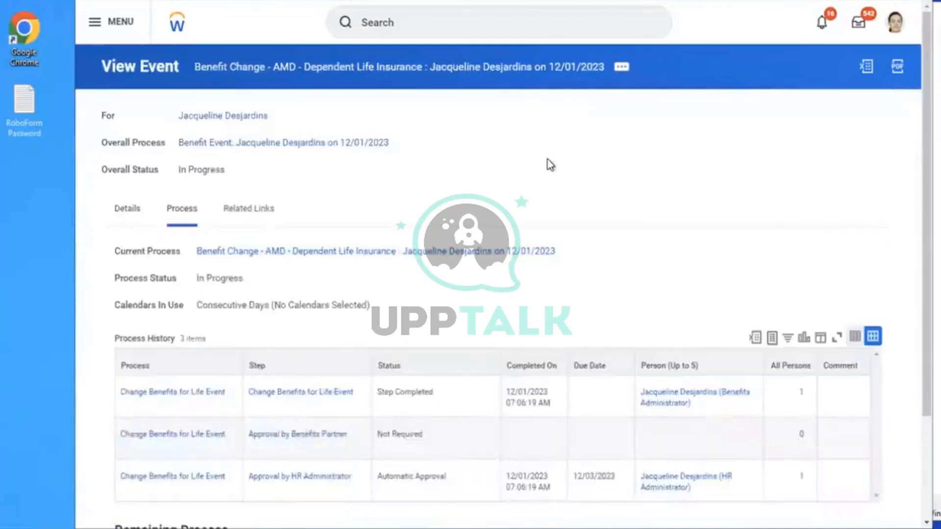
{"action": "scroll", "coordinate": [916, 360], "scroll_direction": "down", "scroll_amount": 2}
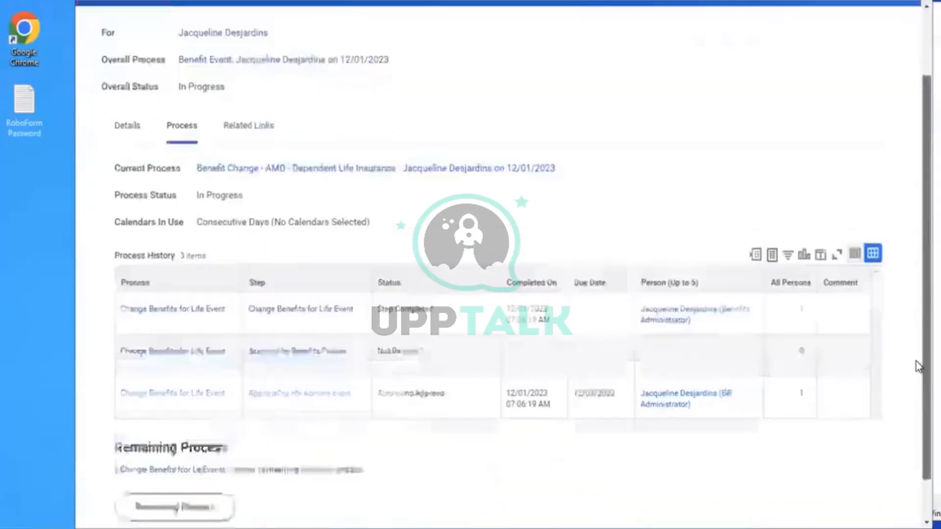
{"action": "left_click_drag", "start_coordinate": [915, 360], "coordinate": [916, 393]}
Check the HR Administrator approver's details, then show the remaining Review COBRA Eligibility step
{"action": "left_click", "coordinate": [702, 364]}
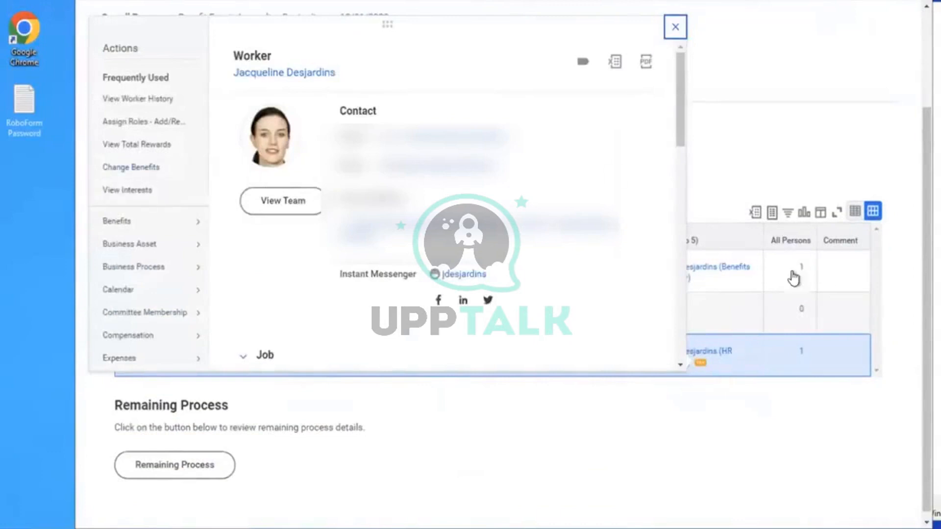
{"action": "left_click", "coordinate": [755, 393]}
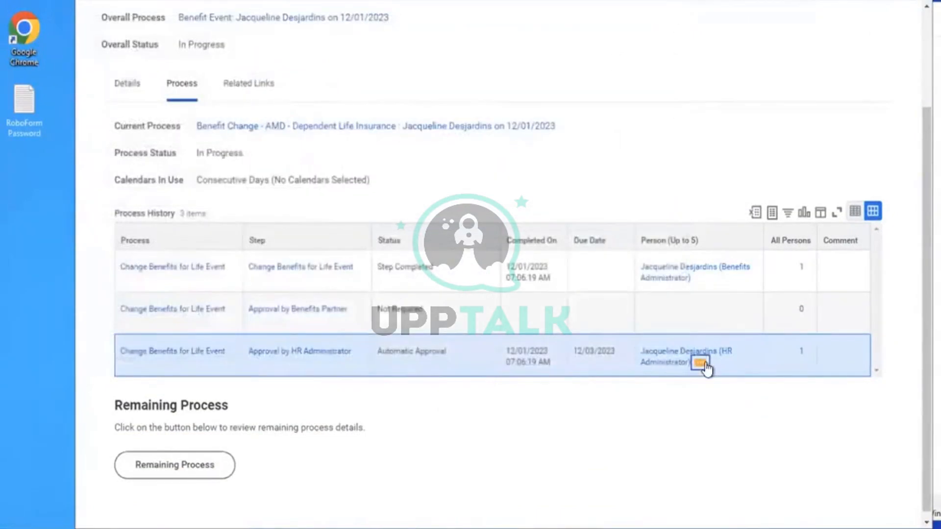
{"action": "left_click", "coordinate": [700, 363]}
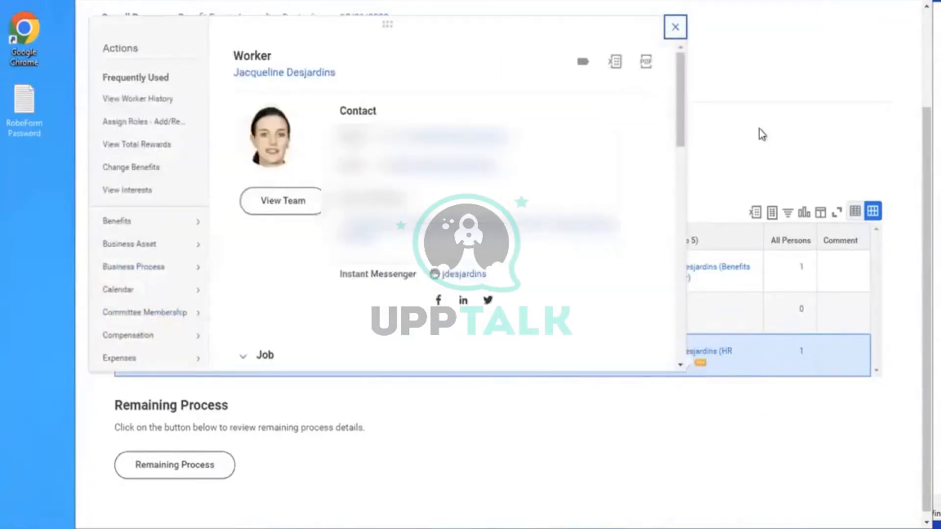
{"action": "left_click", "coordinate": [758, 116]}
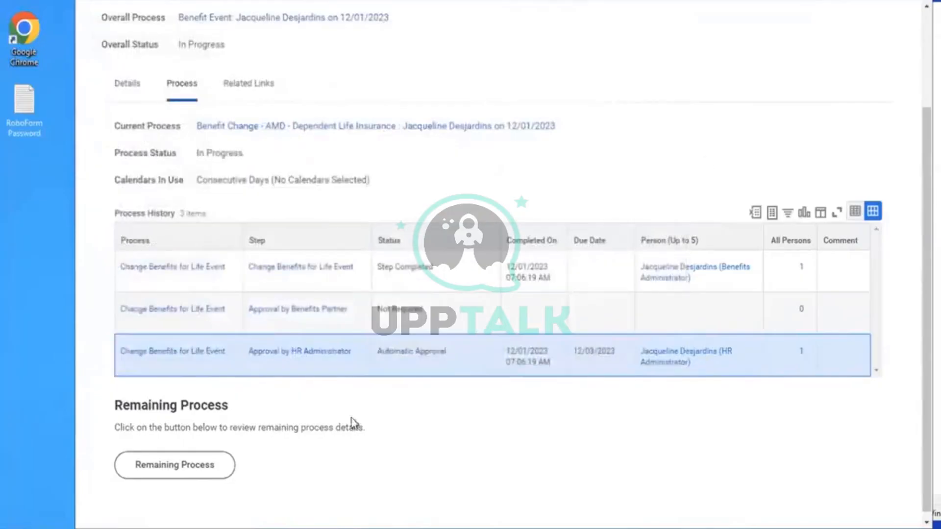
{"action": "left_click", "coordinate": [189, 465]}
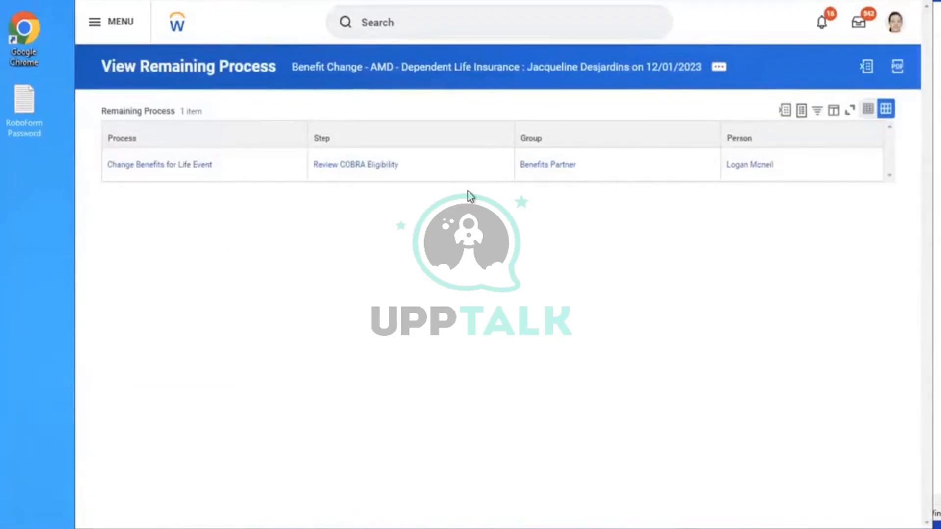
Choose Business Process > Cancel for the Dependent Life benefit change event
{"action": "left_click", "coordinate": [715, 67]}
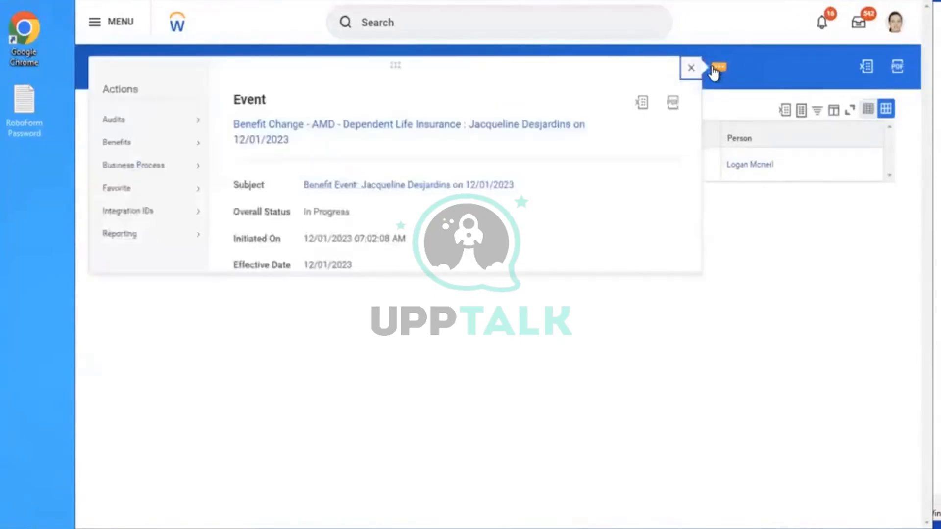
{"action": "mouse_move", "coordinate": [169, 165]}
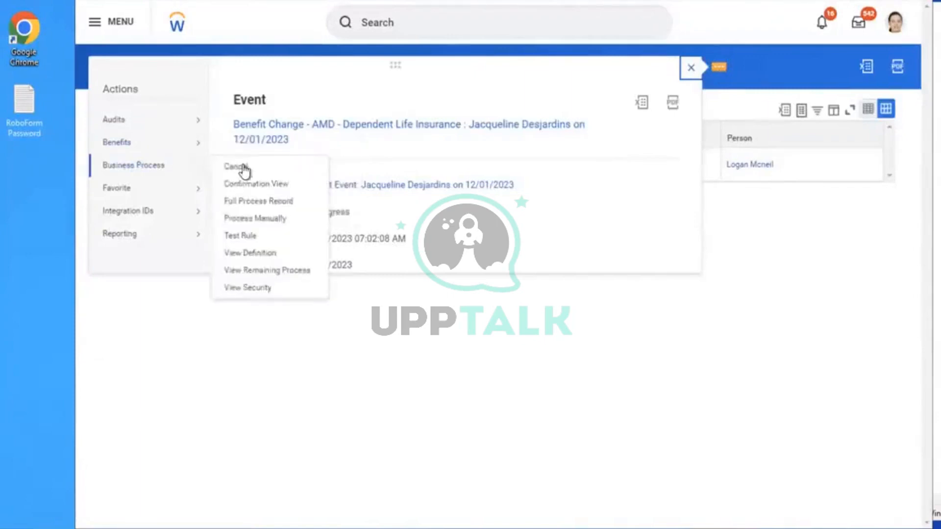
{"action": "left_click", "coordinate": [267, 270]}
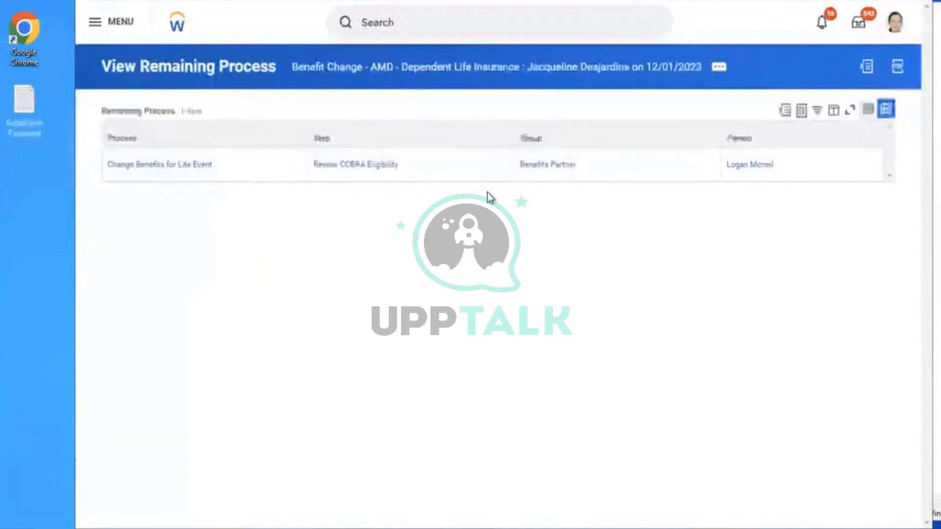
{"action": "left_click", "coordinate": [719, 74]}
{"action": "left_click", "coordinate": [612, 178]}
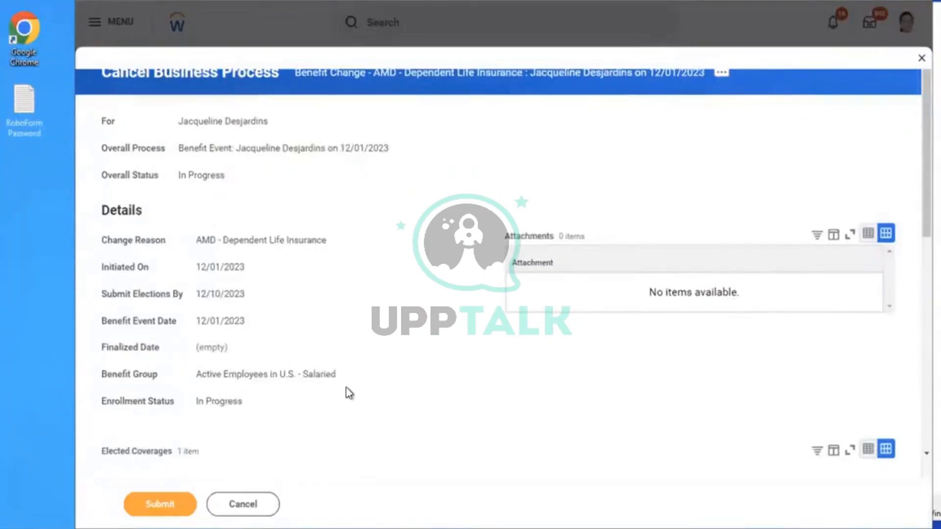
Enter the cancellation comment TEST and submit it
{"action": "scroll", "coordinate": [345, 387], "scroll_direction": "down", "scroll_amount": 6}
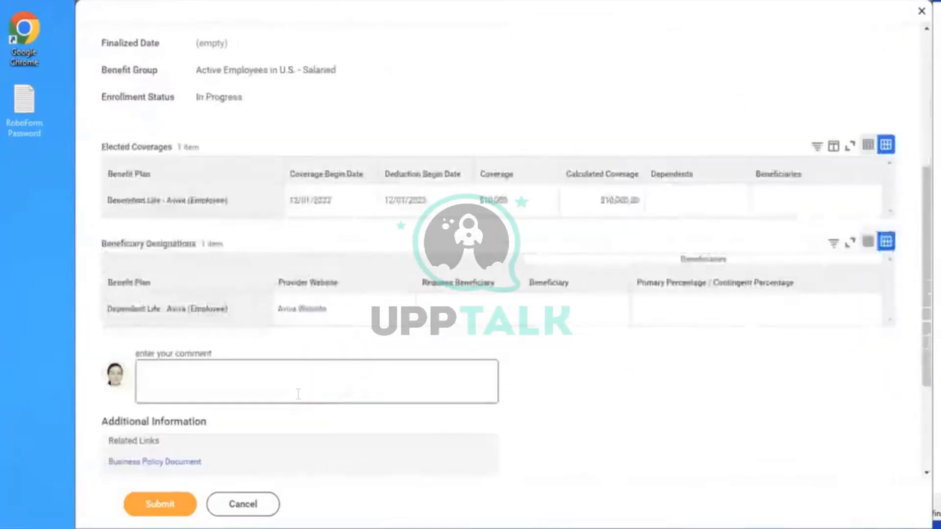
{"action": "left_click", "coordinate": [298, 394]}
{"action": "type", "text": "TEST"}
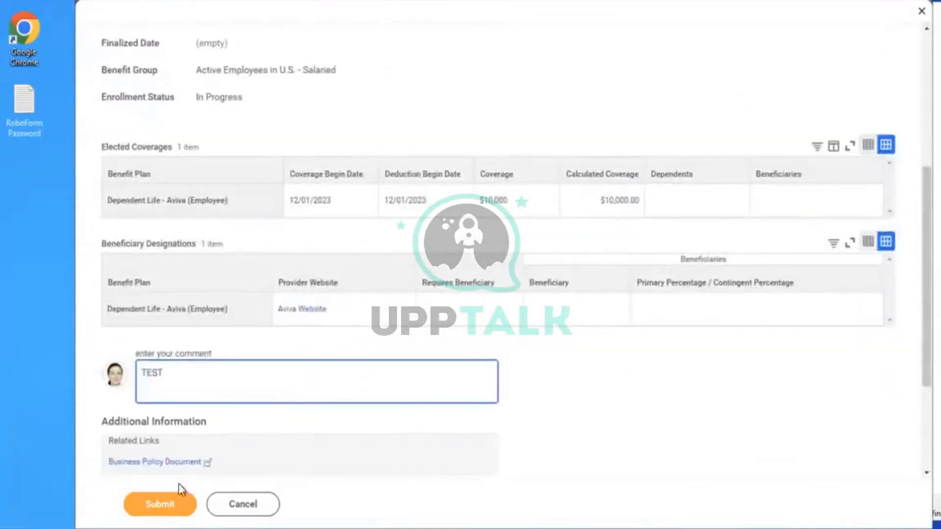
{"action": "left_click", "coordinate": [152, 504]}
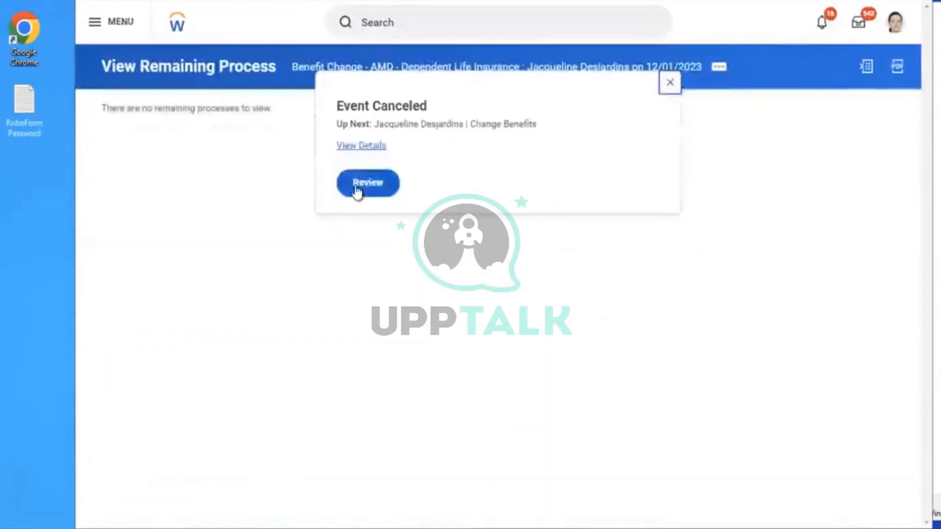
Approve the follow-up Change Benefits event and expand its details and process
{"action": "left_click", "coordinate": [360, 193]}
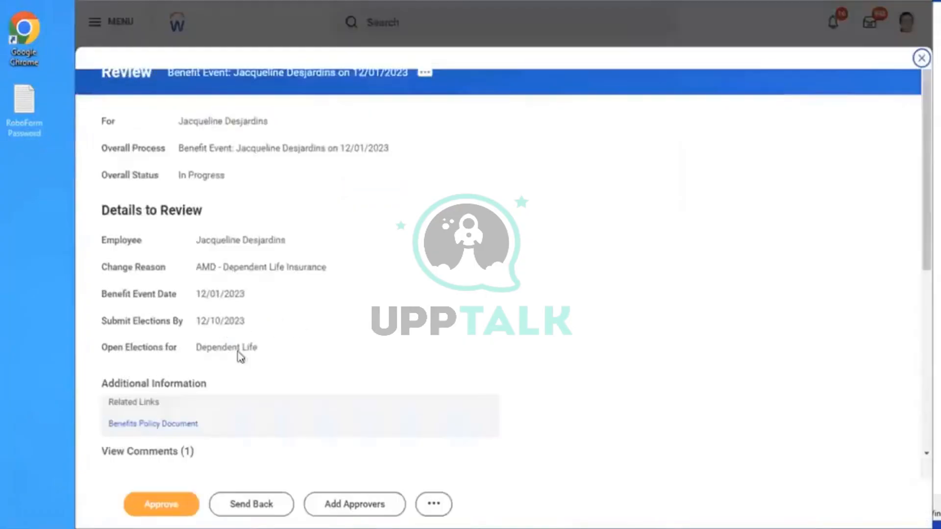
{"action": "left_click", "coordinate": [160, 506]}
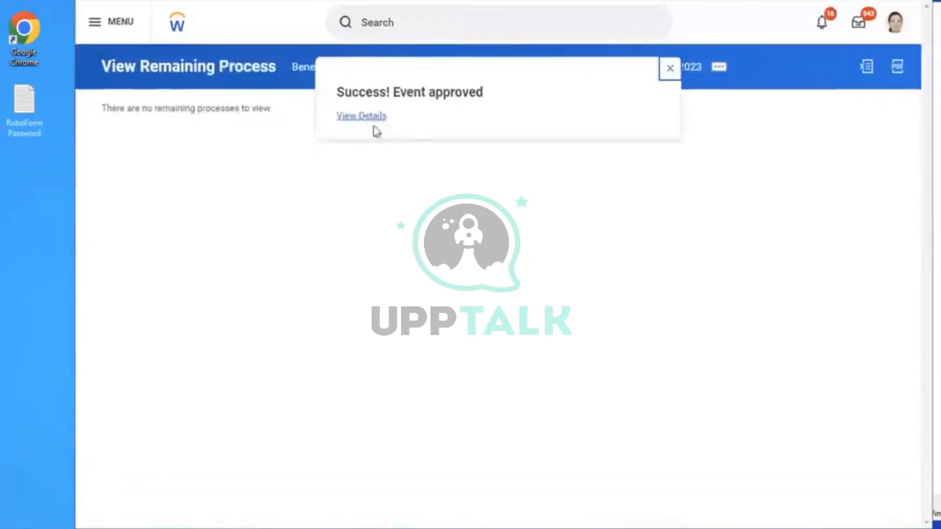
{"action": "left_click", "coordinate": [352, 125]}
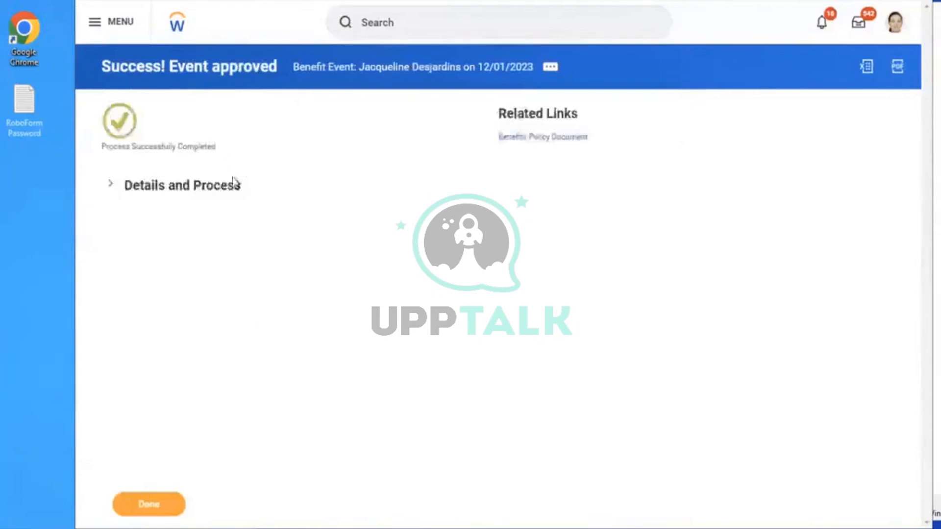
{"action": "left_click", "coordinate": [201, 186]}
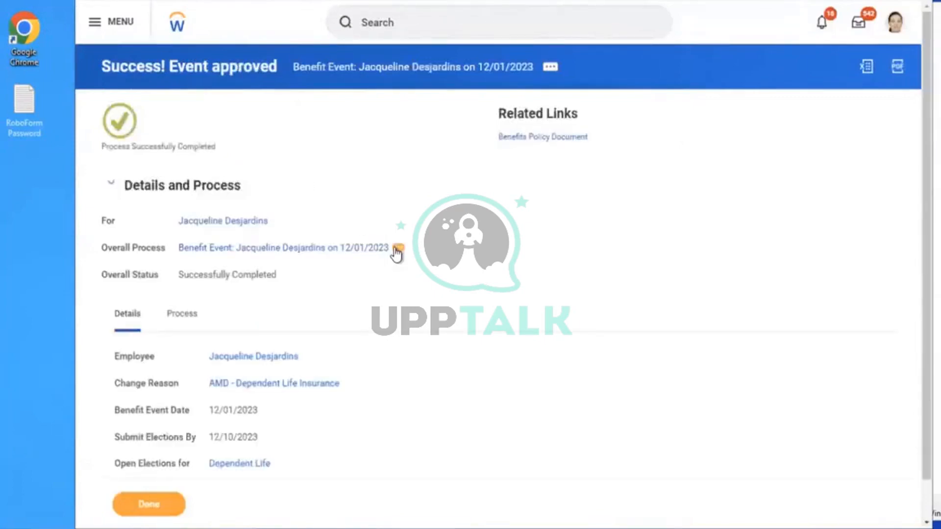
Open the event's related actions to reach its business process definition
{"action": "left_click", "coordinate": [399, 249]}
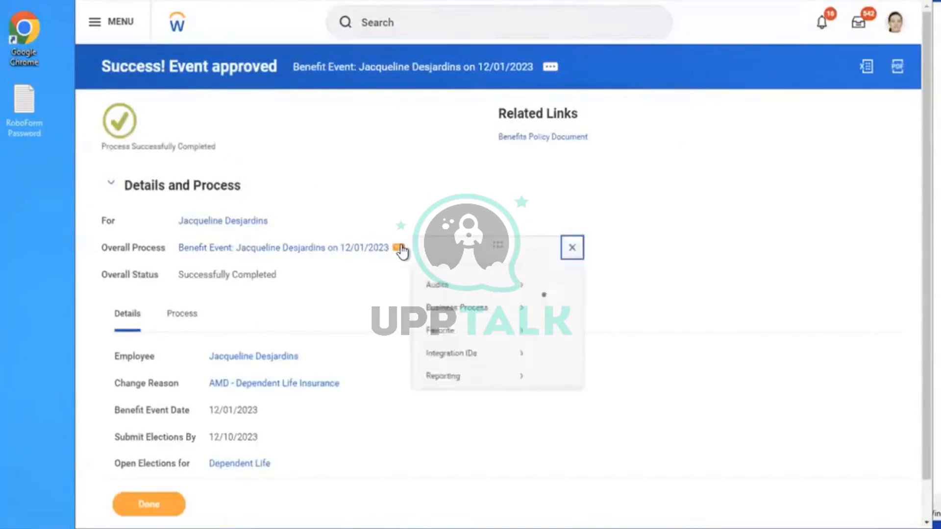
{"action": "mouse_move", "coordinate": [513, 326]}
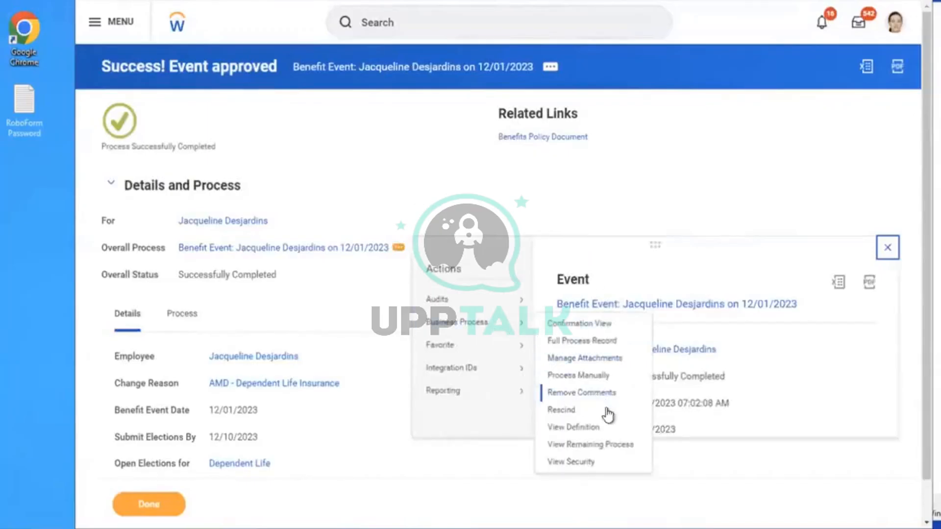
{"action": "right_click", "coordinate": [574, 431]}
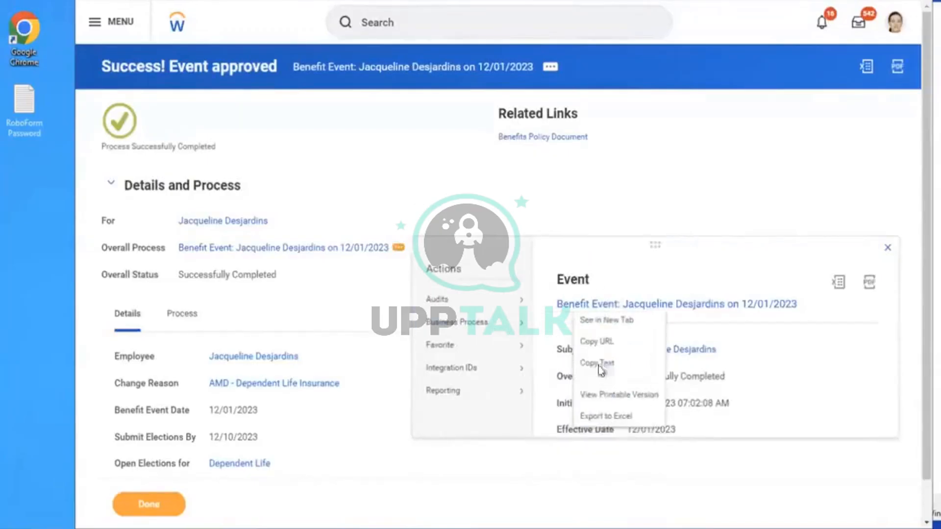
Open the Change Benefits for Global Modern Services Department definition and set Initiation as completion step
{"action": "left_click", "coordinate": [587, 321]}
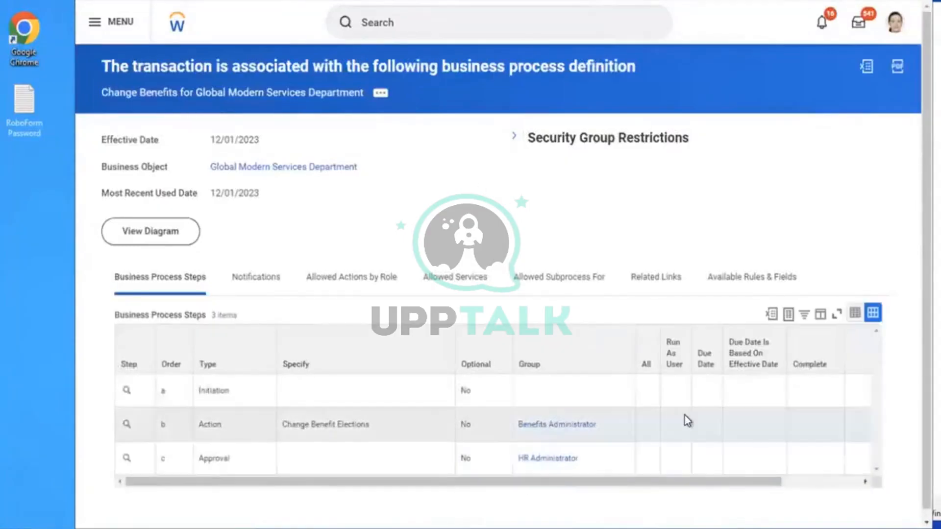
{"action": "left_click", "coordinate": [685, 417]}
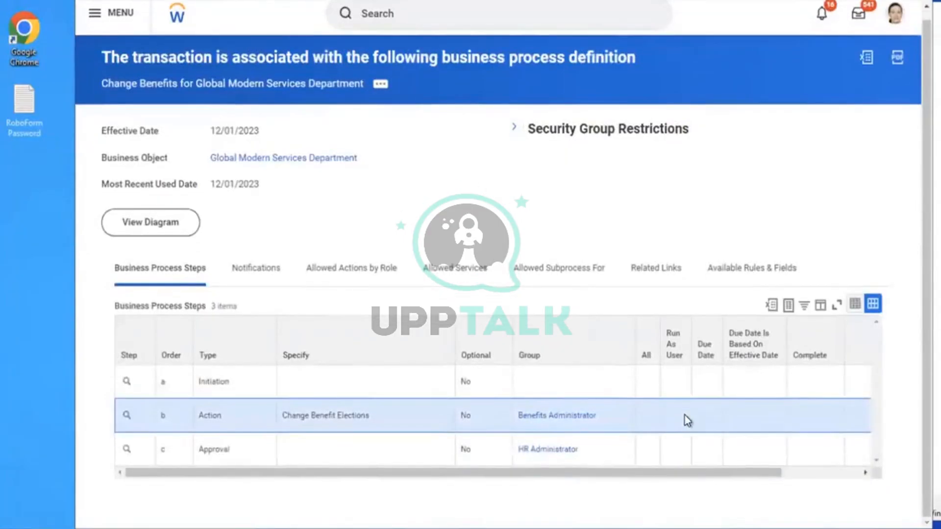
{"action": "left_click", "coordinate": [322, 453]}
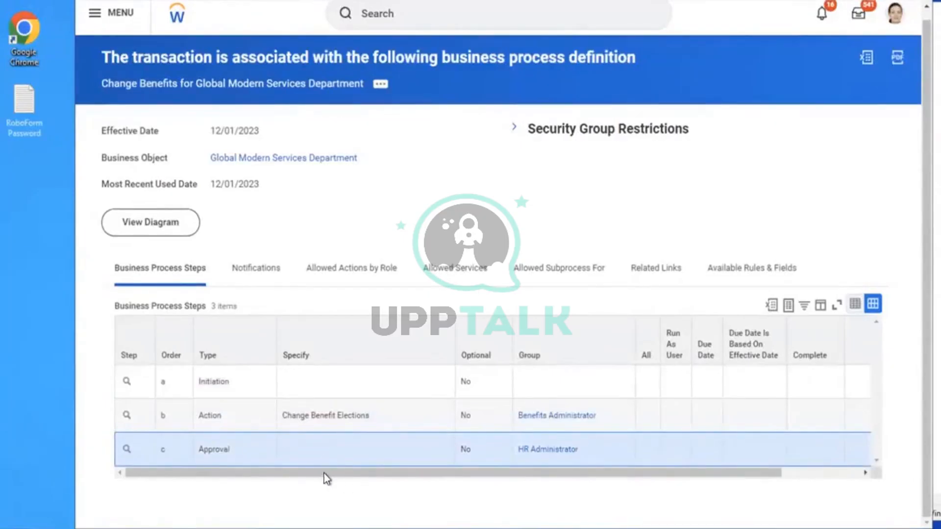
{"action": "mouse_move", "coordinate": [135, 419]}
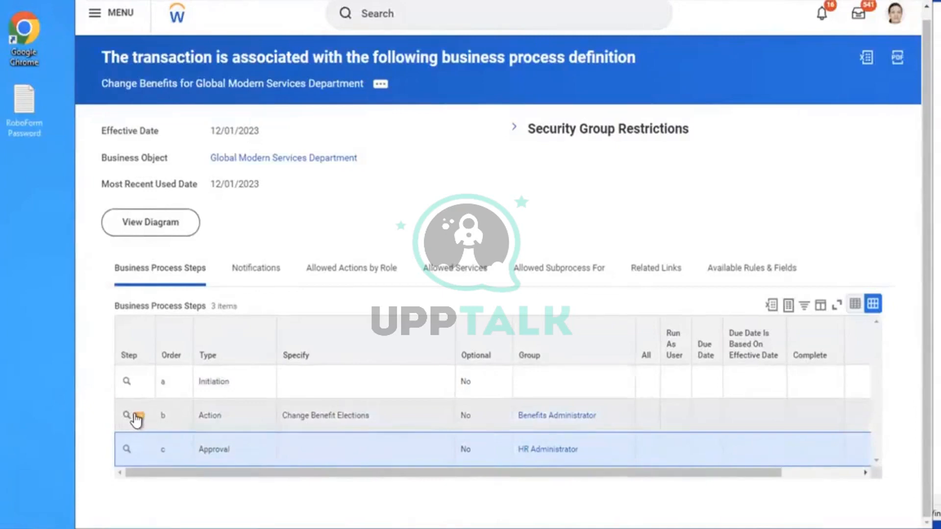
{"action": "left_click", "coordinate": [137, 385]}
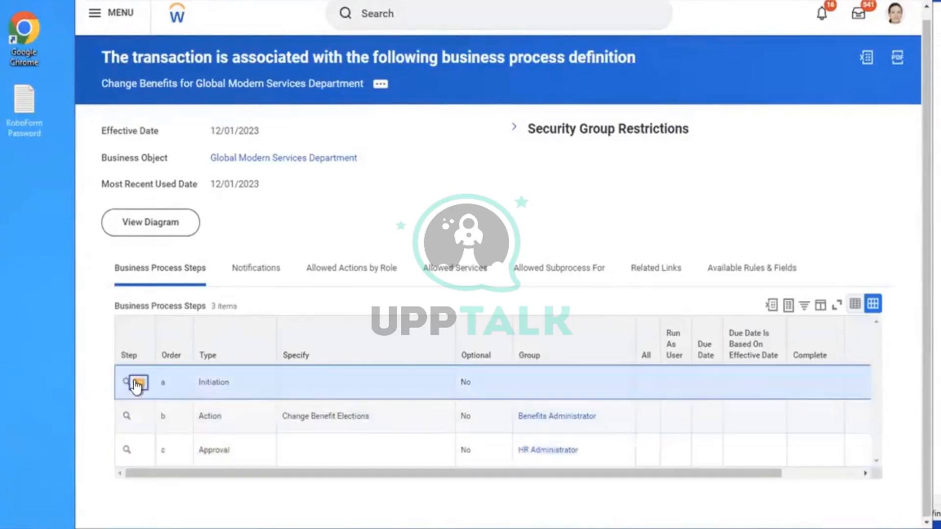
{"action": "mouse_move", "coordinate": [218, 304]}
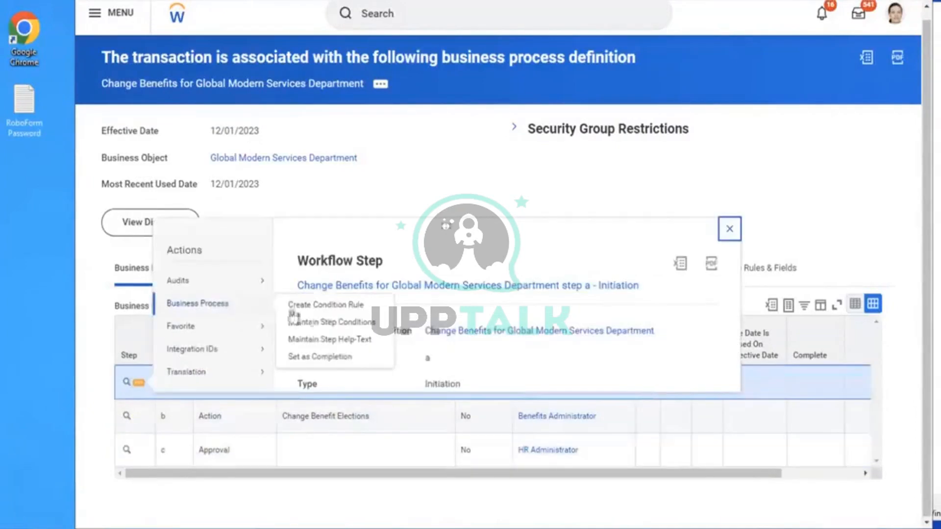
{"action": "left_click", "coordinate": [302, 357]}
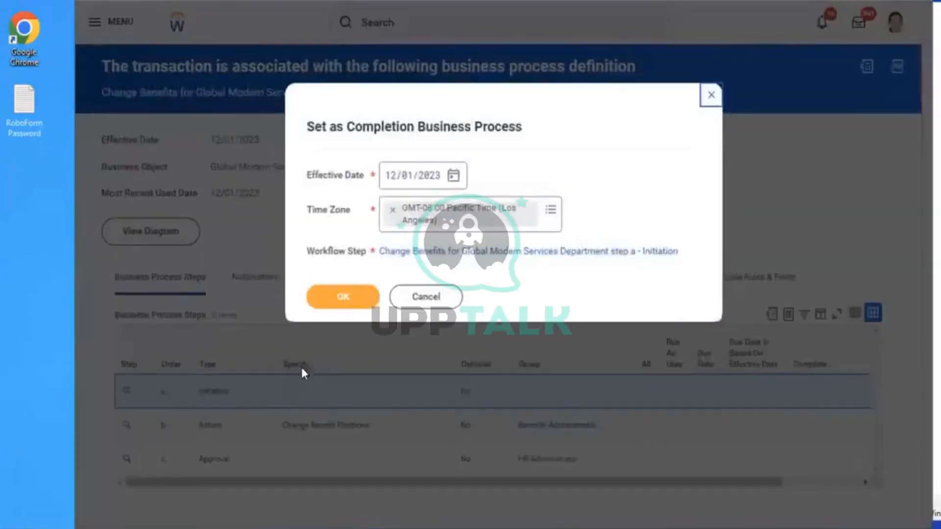
{"action": "left_click", "coordinate": [342, 298]}
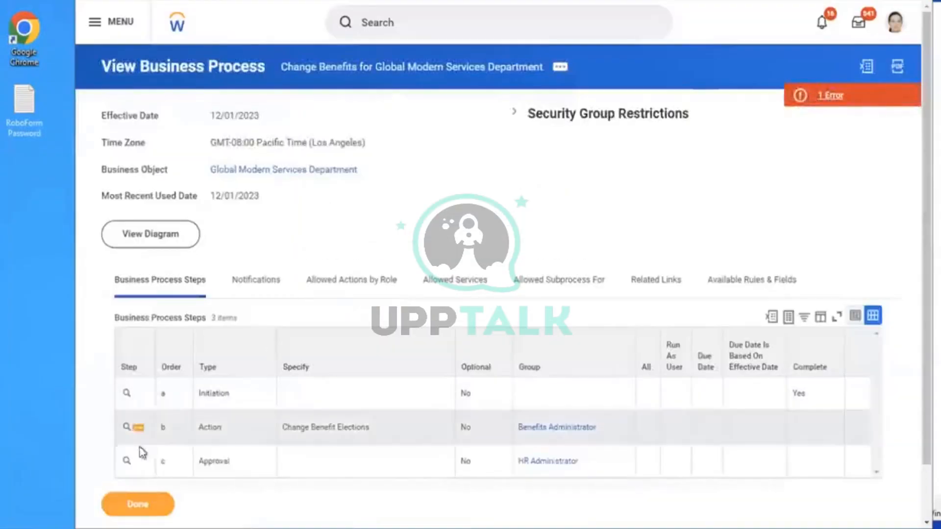
Set action step b, Change Benefit Elections, as the completion step and confirm
{"action": "left_click", "coordinate": [139, 429]}
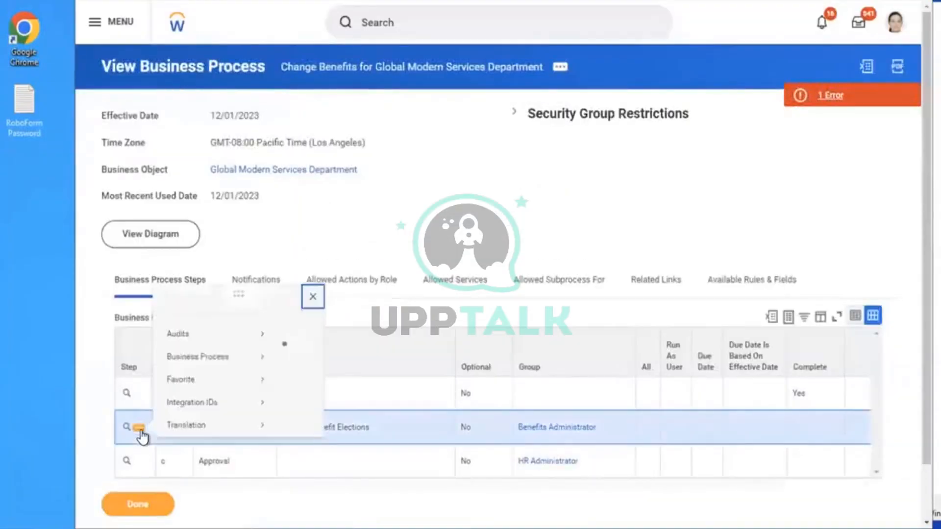
{"action": "mouse_move", "coordinate": [219, 297]}
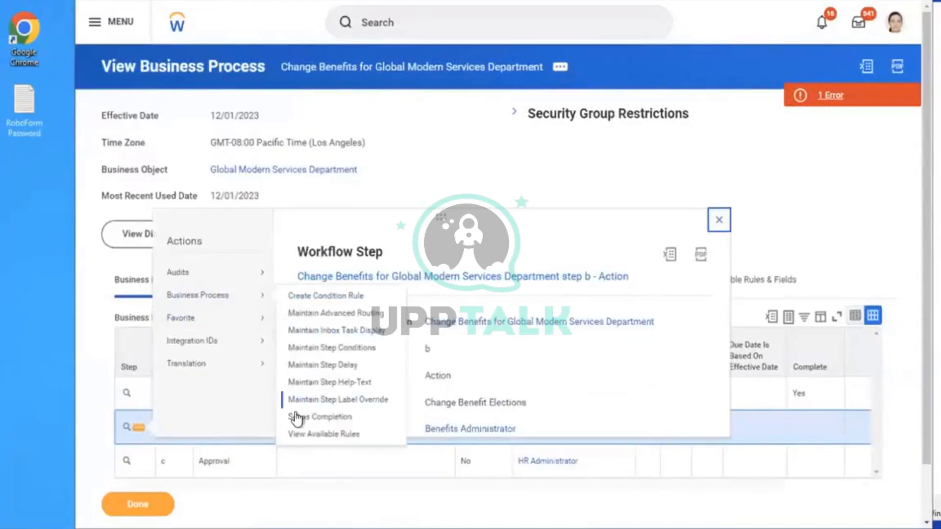
{"action": "left_click", "coordinate": [298, 415]}
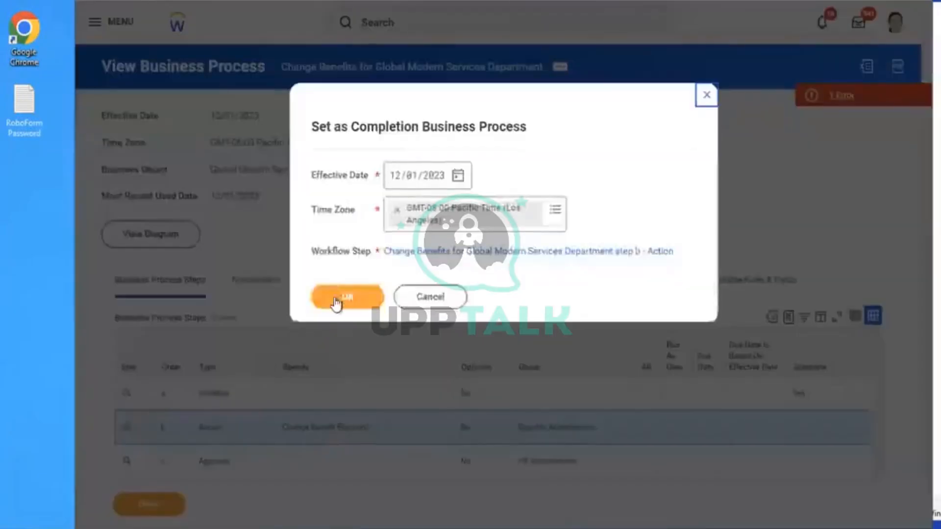
{"action": "left_click", "coordinate": [335, 297]}
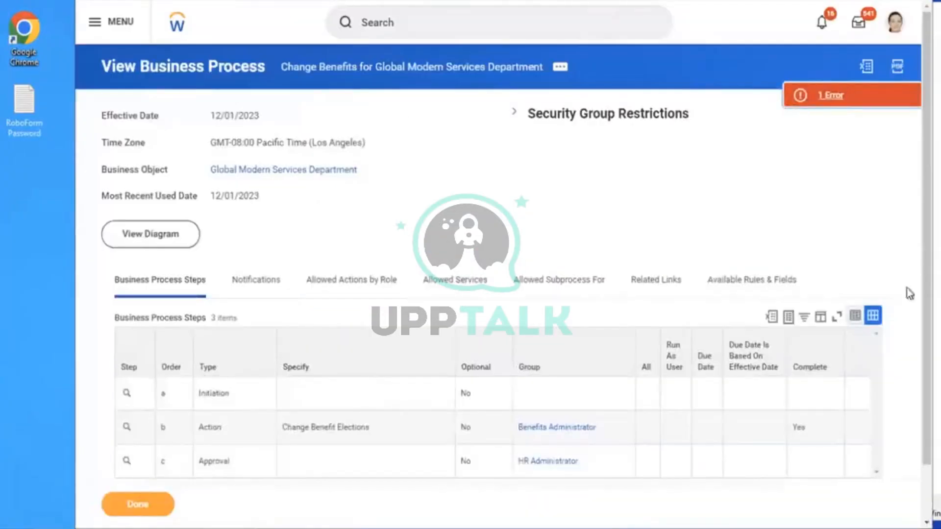
Dismiss the page error, then make the HR Administrator Approval step the process's completion step
{"action": "left_click", "coordinate": [818, 97]}
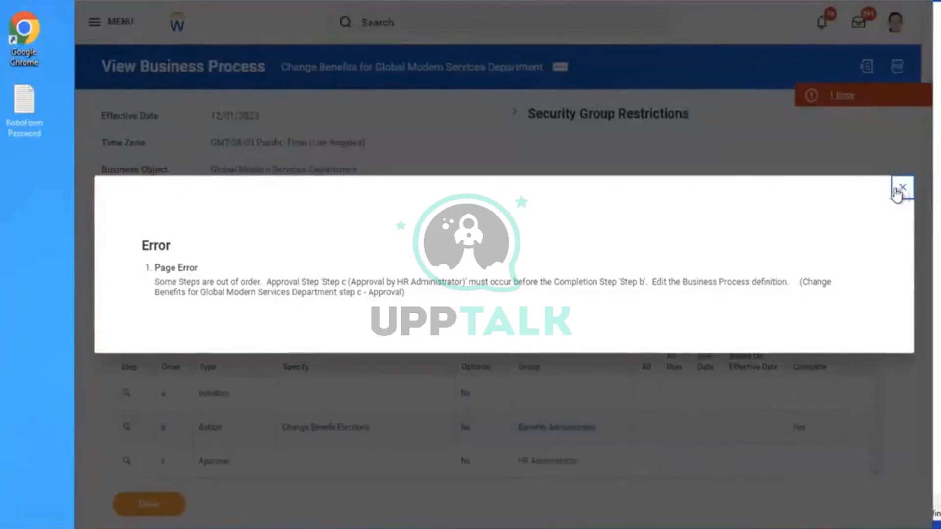
{"action": "left_click", "coordinate": [902, 188]}
{"action": "scroll", "coordinate": [615, 168], "scroll_direction": "down", "scroll_amount": 2}
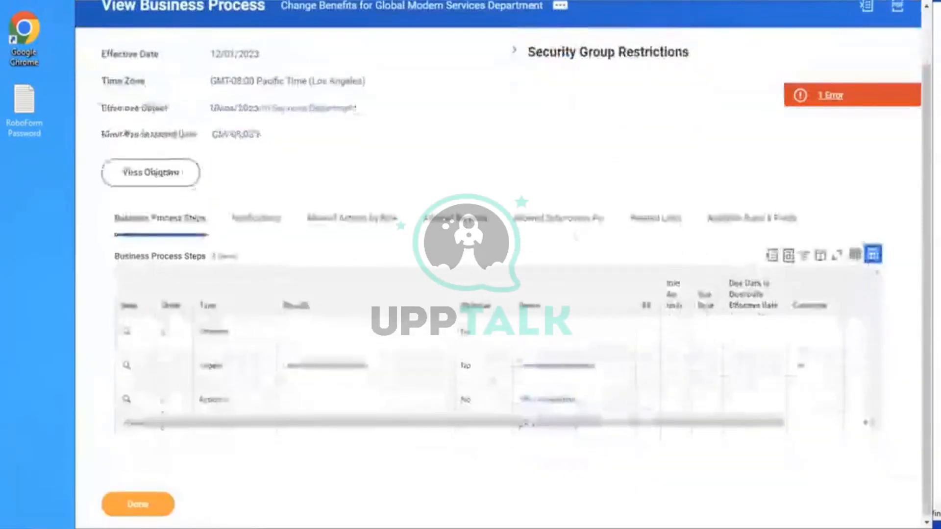
{"action": "left_click", "coordinate": [140, 401]}
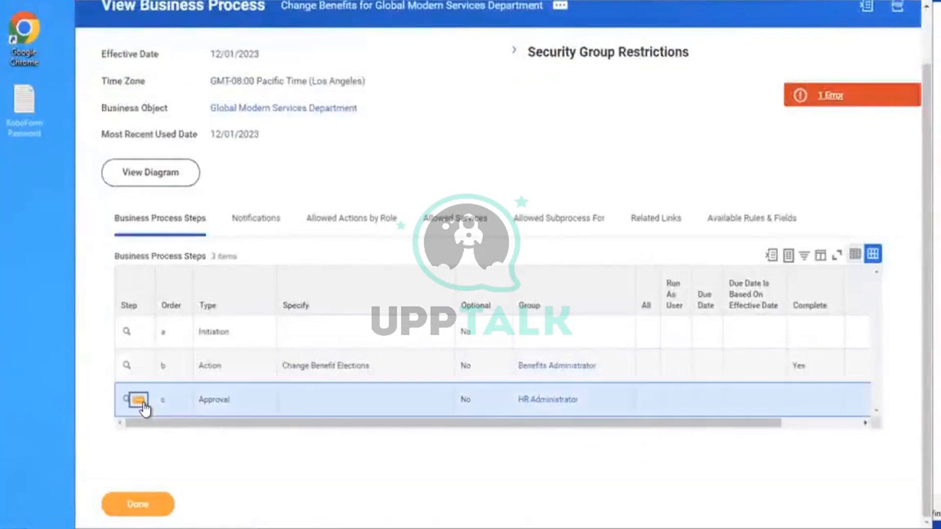
{"action": "mouse_move", "coordinate": [218, 297]}
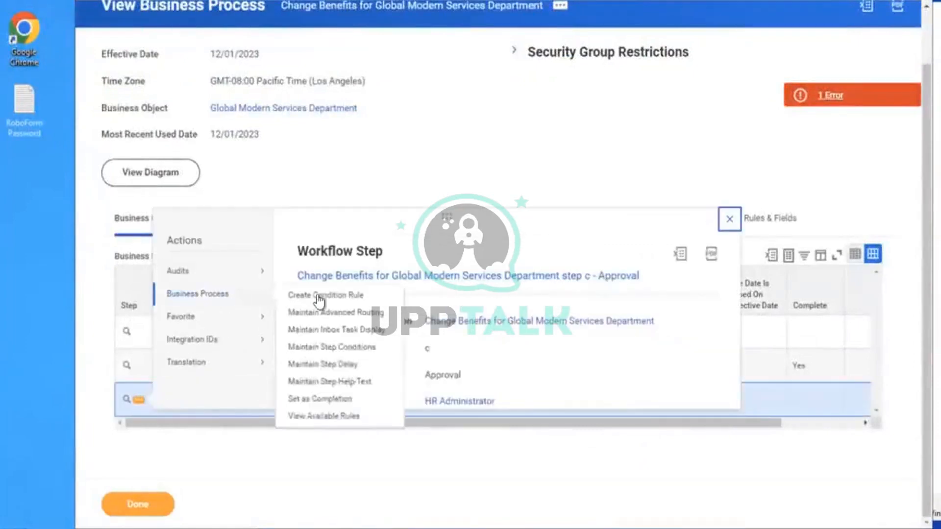
{"action": "left_click", "coordinate": [304, 400]}
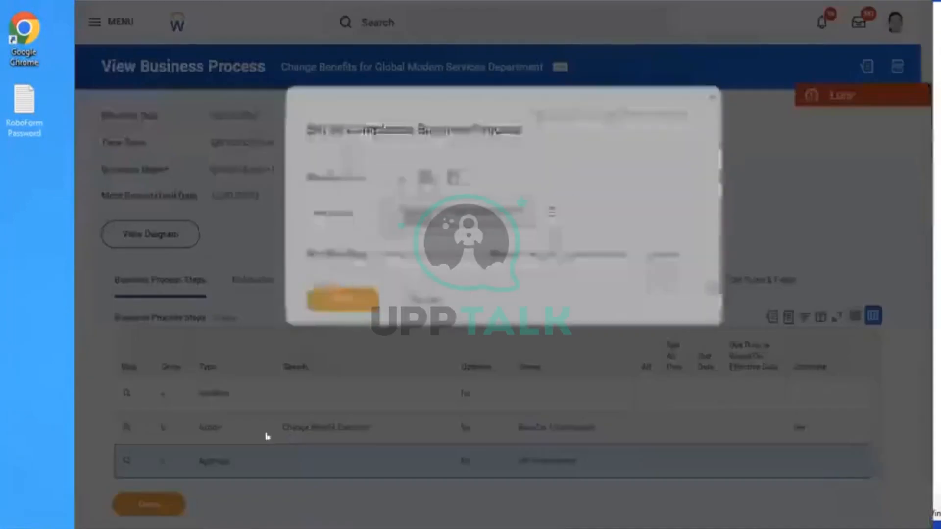
{"action": "left_click", "coordinate": [350, 308]}
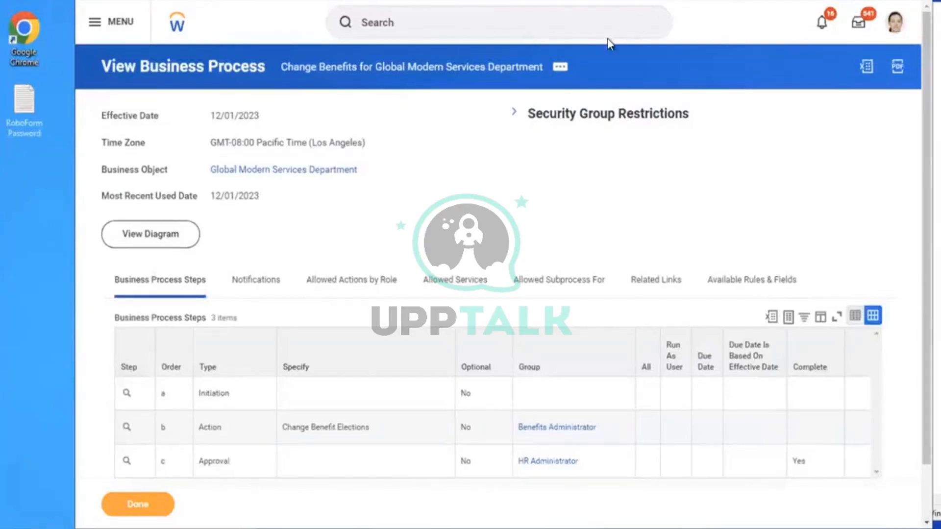
Check the signed-in user's name, then find and open the Start Proxy task
{"action": "left_click", "coordinate": [501, 28]}
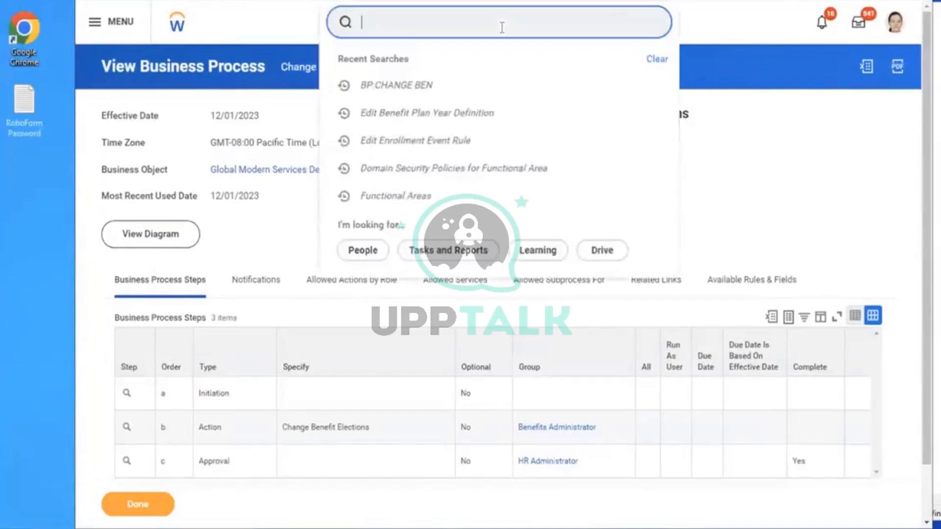
{"action": "type", "text": "STA"}
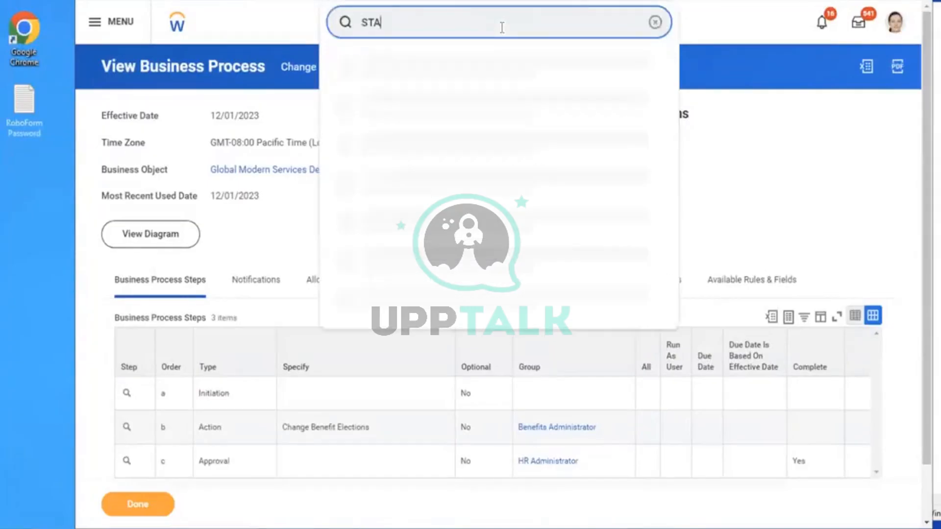
{"action": "type", "text": "RT PROXY"}
{"action": "left_click", "coordinate": [895, 22]}
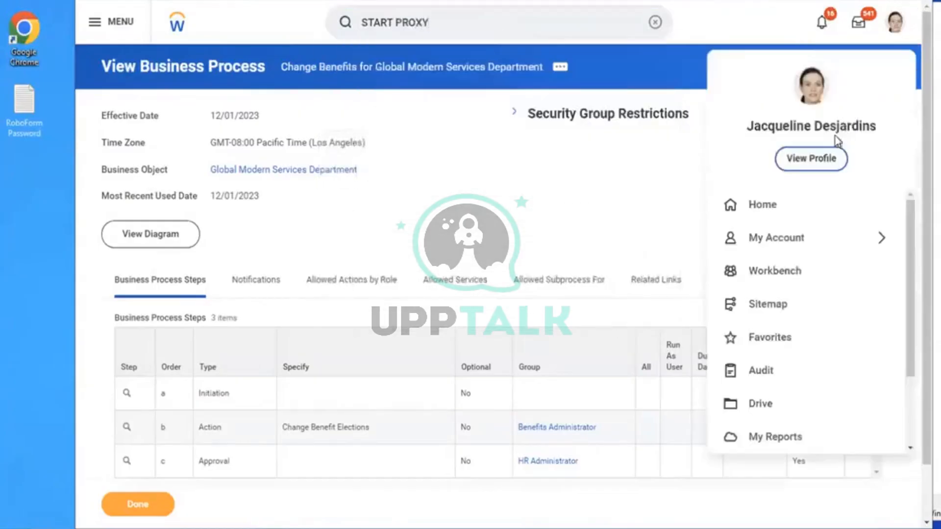
{"action": "left_click_drag", "start_coordinate": [879, 128], "coordinate": [747, 130]}
{"action": "key", "text": "ctrl+c"}
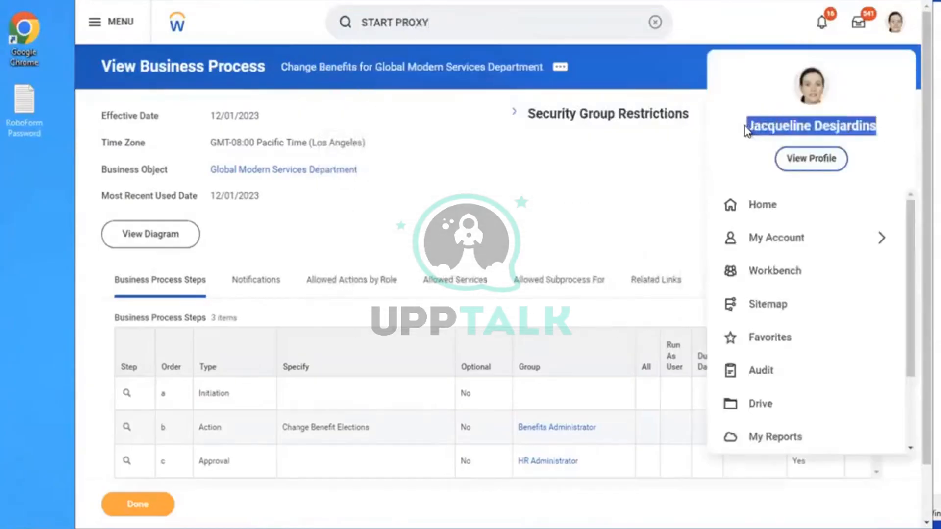
{"action": "left_click", "coordinate": [431, 14]}
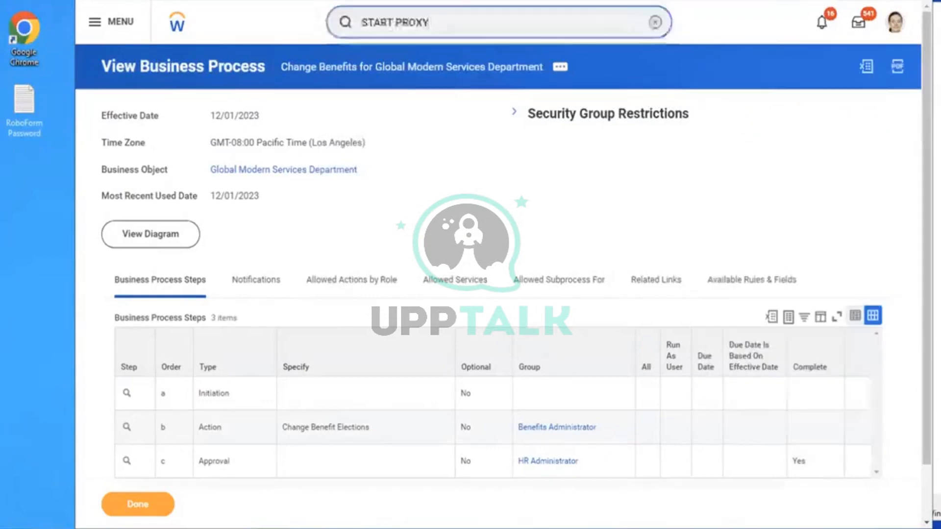
{"action": "left_click", "coordinate": [654, 22]}
{"action": "type", "text": "STAR"}
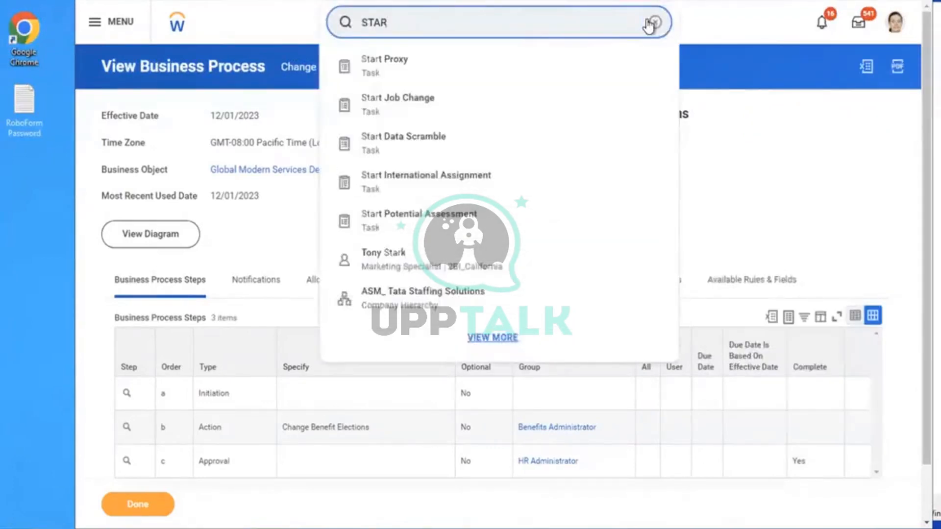
{"action": "left_click", "coordinate": [436, 76]}
Enter the target worker's name in Act As and confirm the proxy session
{"action": "left_click", "coordinate": [312, 160]}
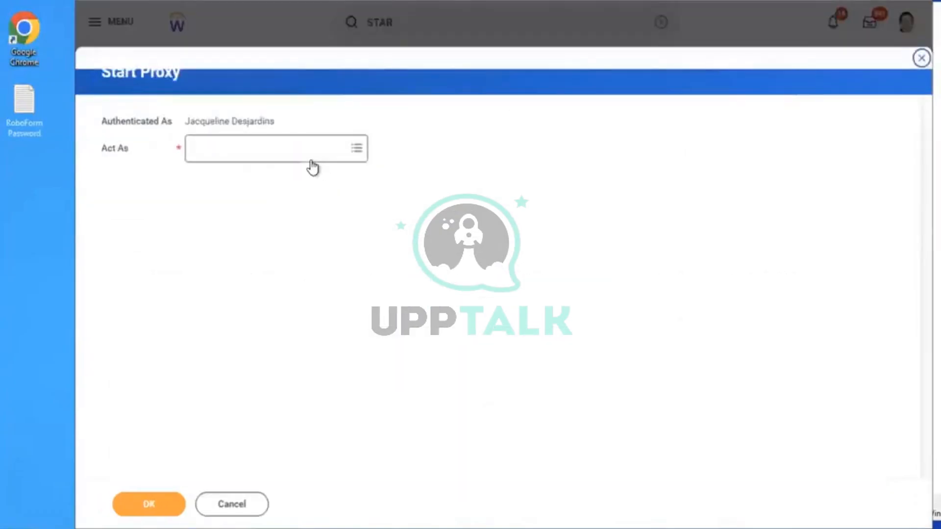
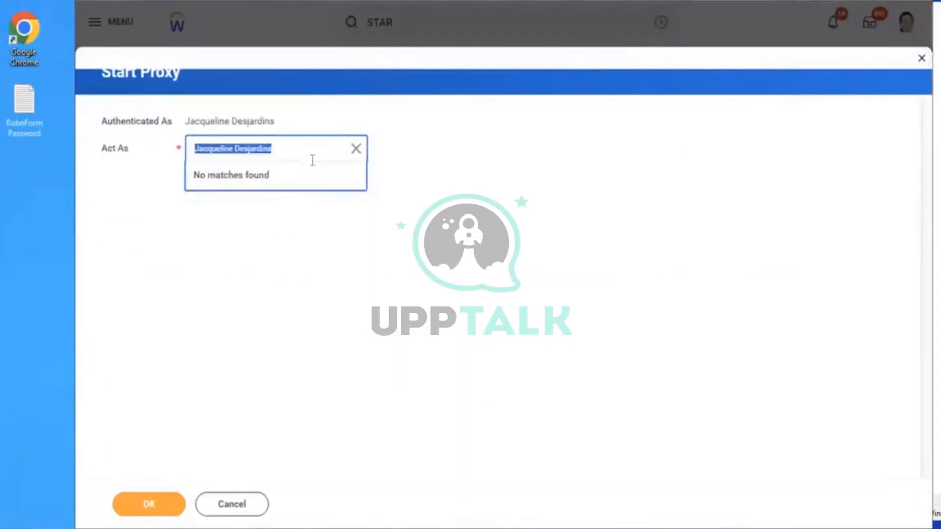
{"action": "left_click", "coordinate": [291, 155]}
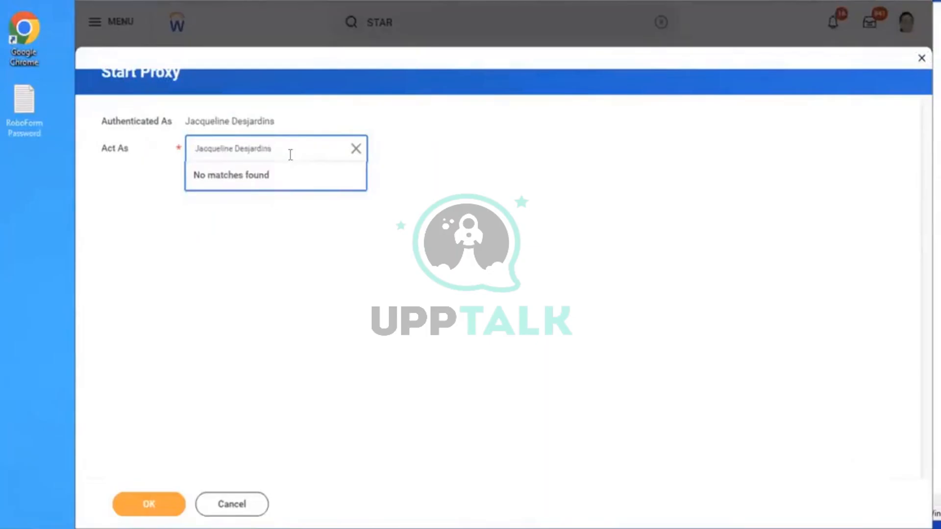
{"action": "key", "text": "BackSpace"}
{"action": "key", "text": "BackSpace"}
{"action": "key", "text": "BackSpace"}
{"action": "key", "text": "BackSpace"}
{"action": "key", "text": "BackSpace"}
{"action": "key", "text": "BackSpace"}
{"action": "key", "text": "BackSpace"}
{"action": "key", "text": "BackSpace"}
{"action": "key", "text": "BackSpace"}
{"action": "key", "text": "BackSpace"}
{"action": "key", "text": "BackSpace"}
{"action": "key", "text": "BackSpace"}
{"action": "key", "text": "BackSpace"}
{"action": "key", "text": "BackSpace"}
{"action": "key", "text": "BackSpace"}
{"action": "type", "text": "LOGAN MC"}
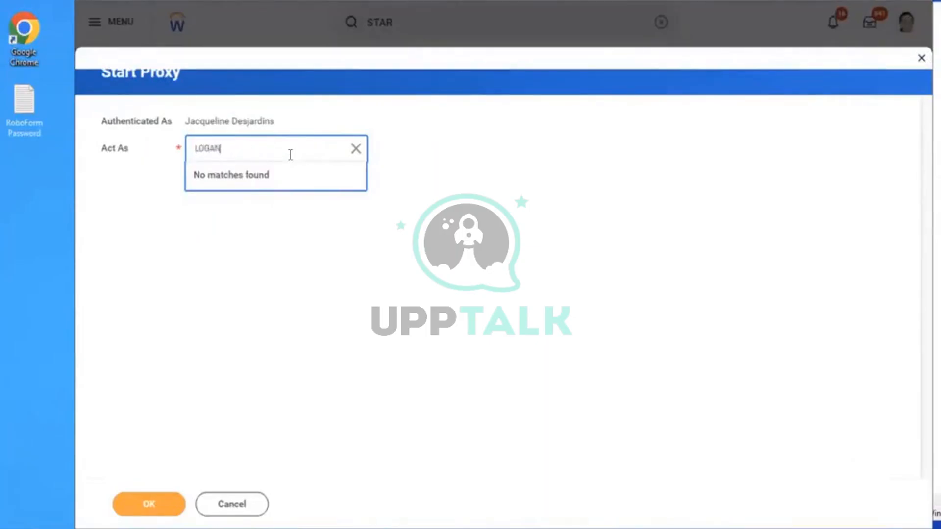
{"action": "left_click", "coordinate": [138, 507]}
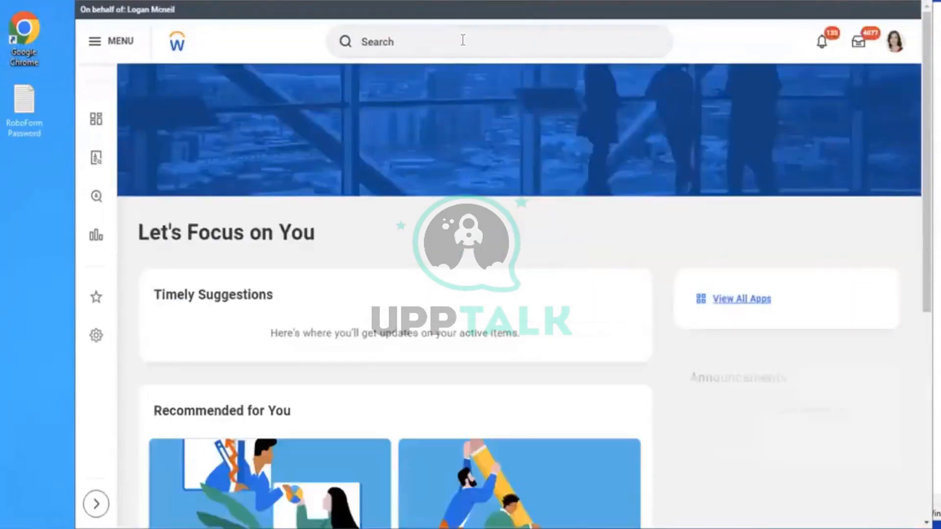
Find the Director, Recruiting Services worker by pasted name and start Change Benefits from their profile
{"action": "left_click", "coordinate": [463, 41]}
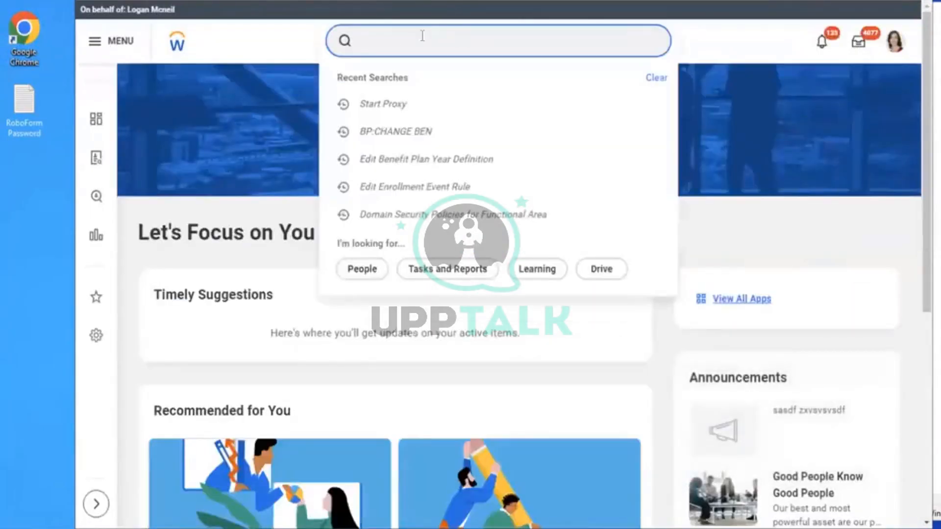
{"action": "key", "text": "ctrl+v"}
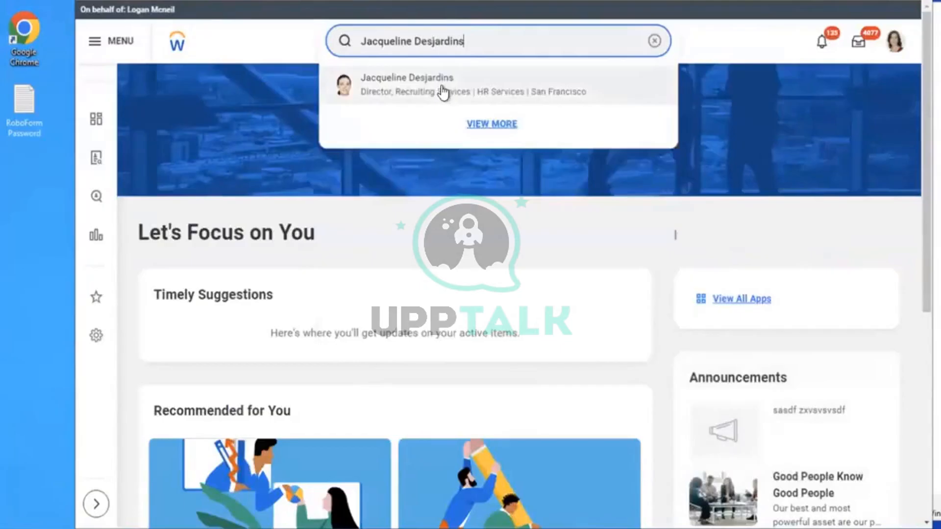
{"action": "left_click", "coordinate": [441, 87]}
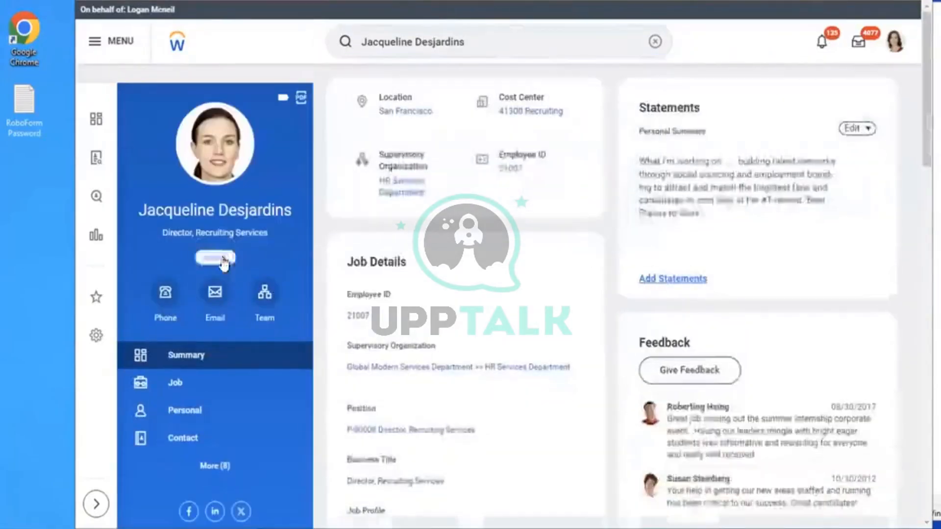
{"action": "left_click", "coordinate": [221, 256]}
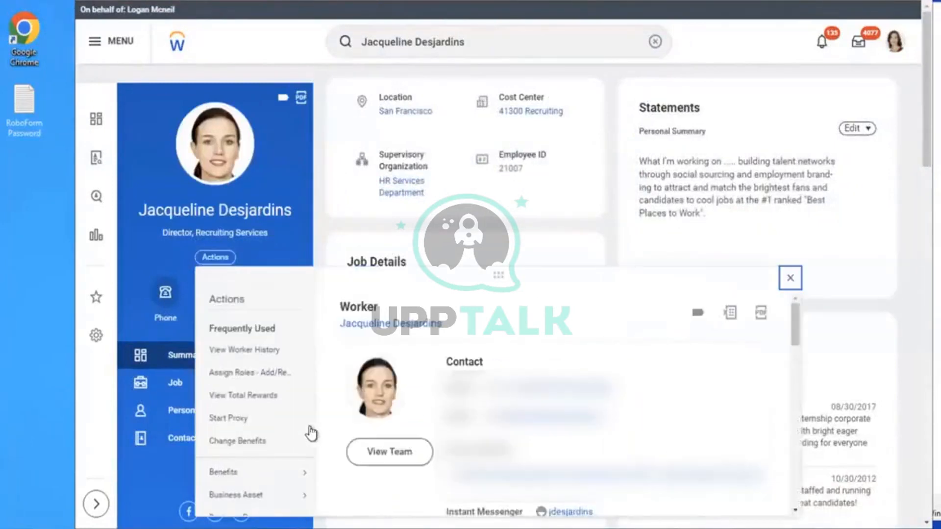
{"action": "mouse_move", "coordinate": [239, 468]}
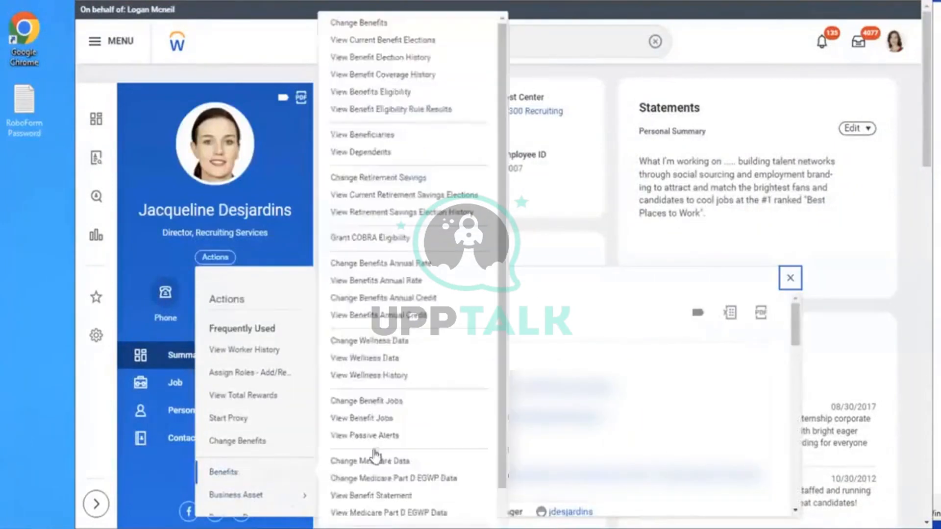
{"action": "left_click", "coordinate": [341, 25]}
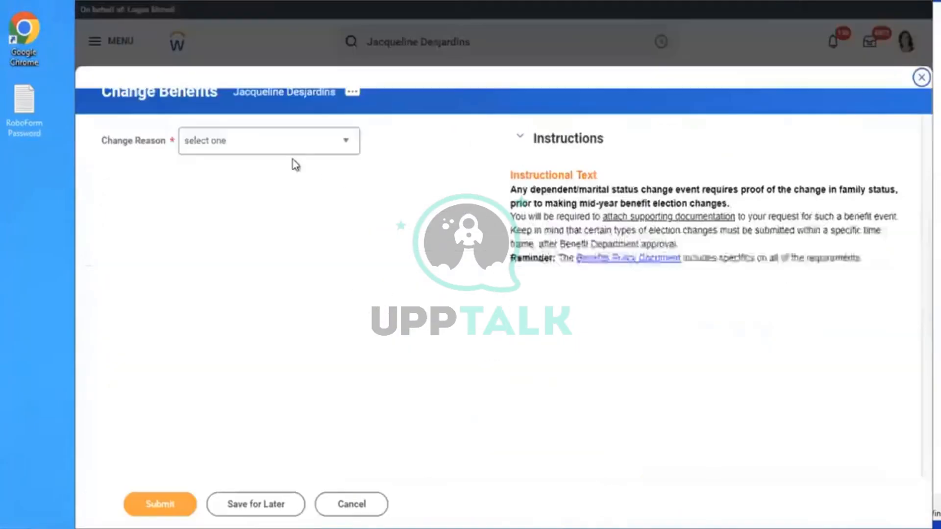
Submit Change Benefits with reason AMD - Dependent Life Insurance on 12/01/2023, then open the elections
{"action": "left_click", "coordinate": [258, 156]}
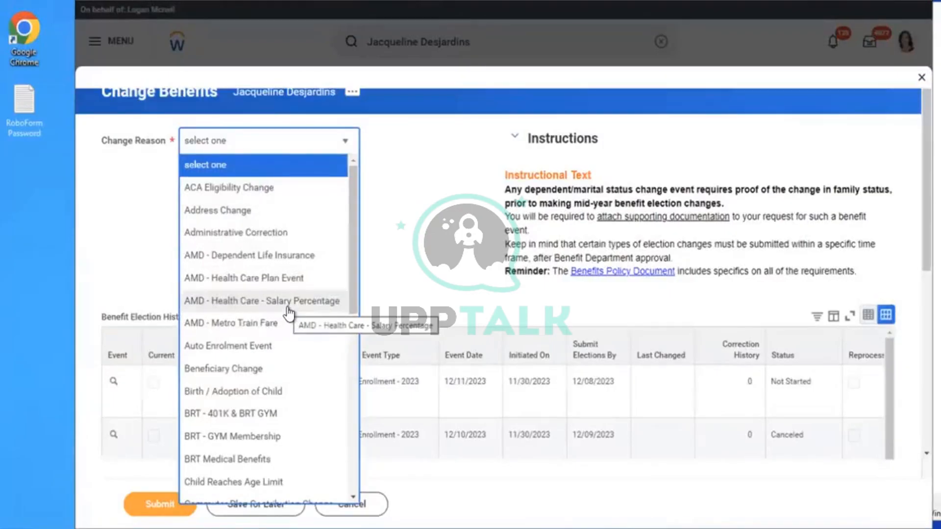
{"action": "left_click", "coordinate": [230, 255]}
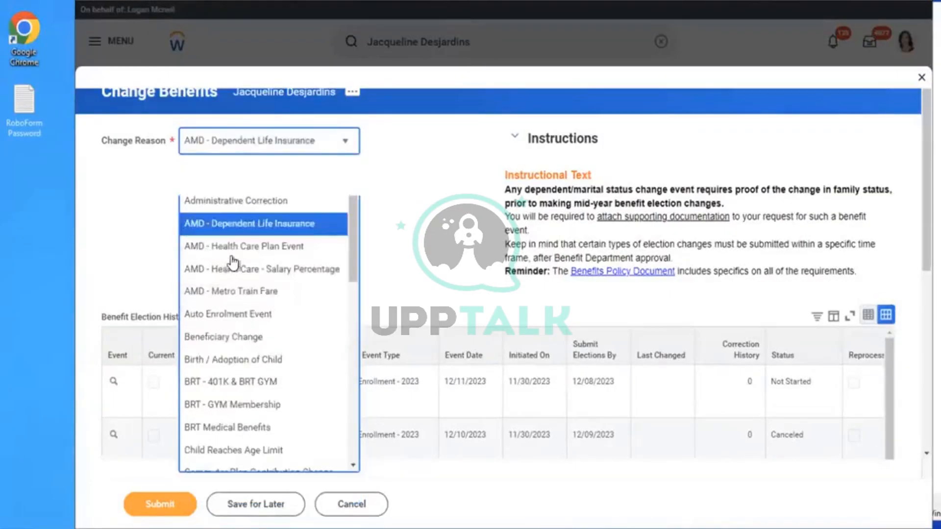
{"action": "left_click", "coordinate": [263, 188]}
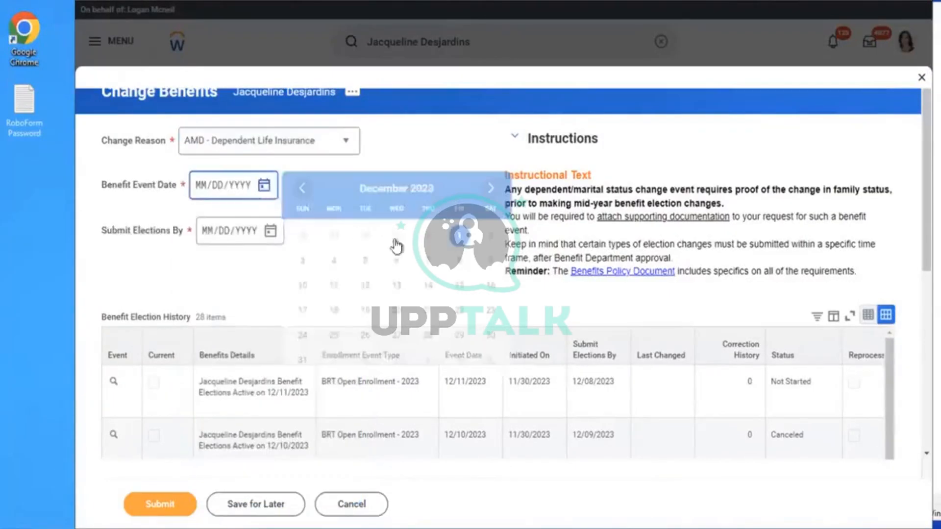
{"action": "left_click", "coordinate": [465, 243]}
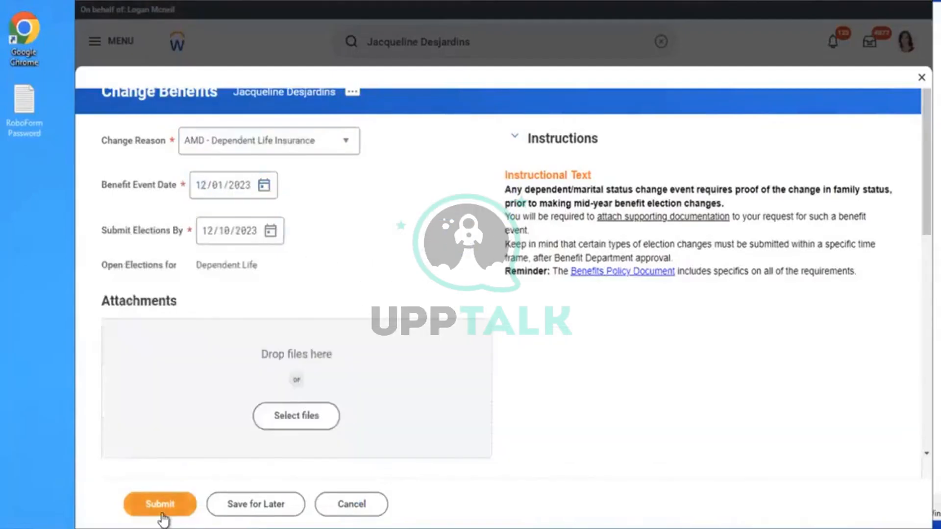
{"action": "left_click", "coordinate": [162, 512]}
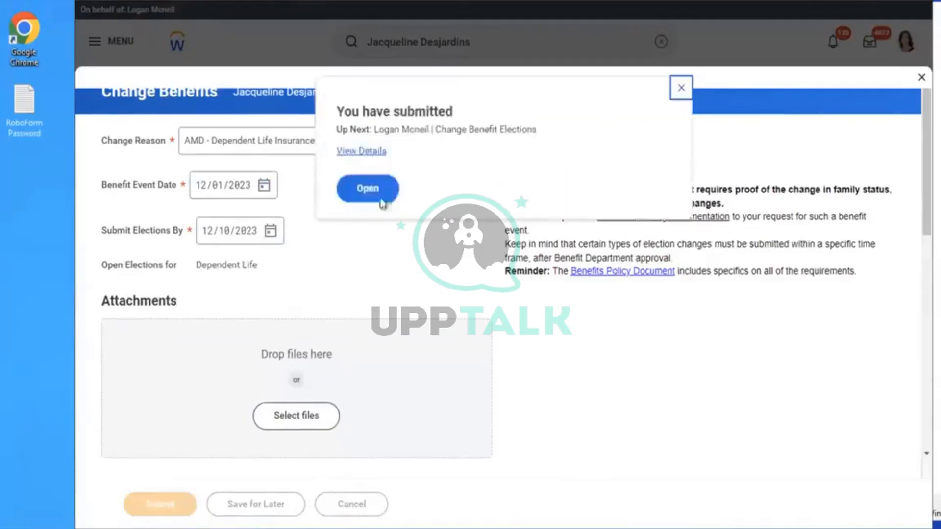
{"action": "left_click", "coordinate": [364, 190]}
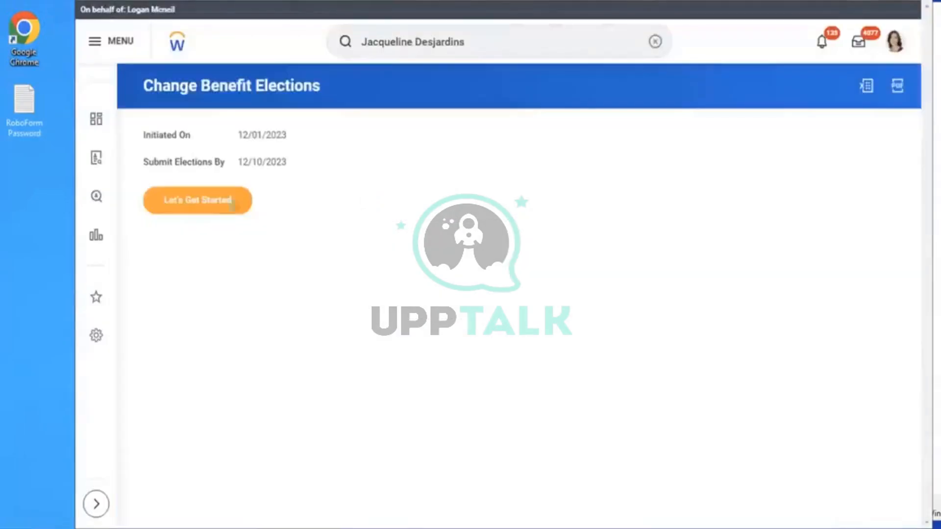
Enroll in Dependent Life with the Aviva (Employee) plan at $10,000 coverage
{"action": "left_click", "coordinate": [210, 204]}
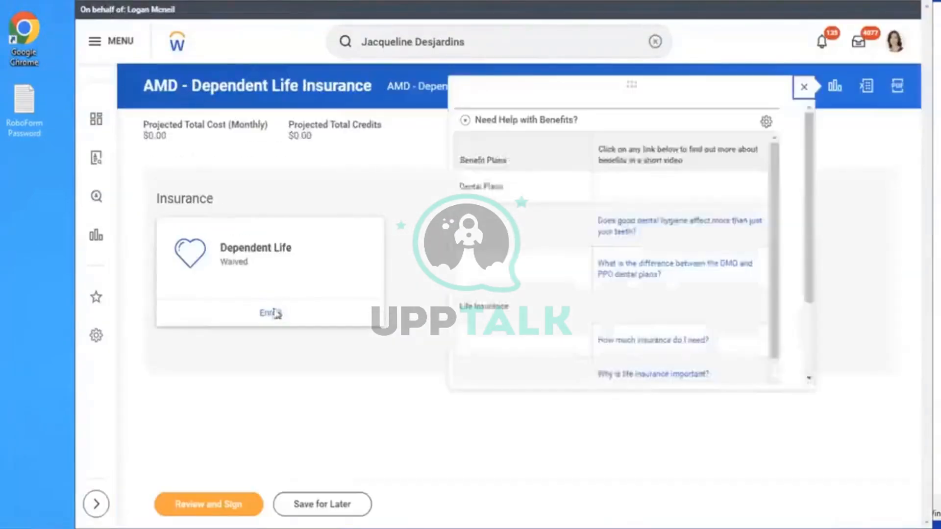
{"action": "left_click", "coordinate": [270, 315]}
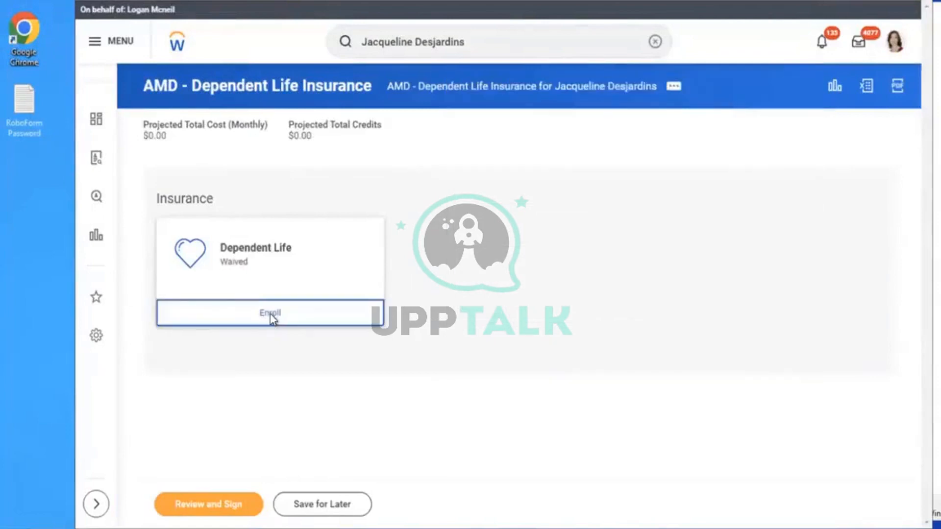
{"action": "left_click", "coordinate": [201, 324]}
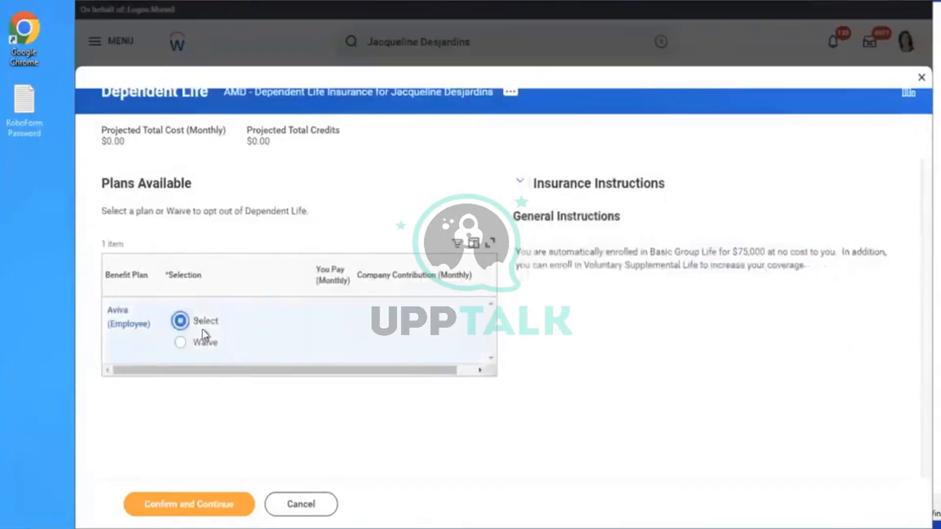
{"action": "left_click", "coordinate": [181, 501]}
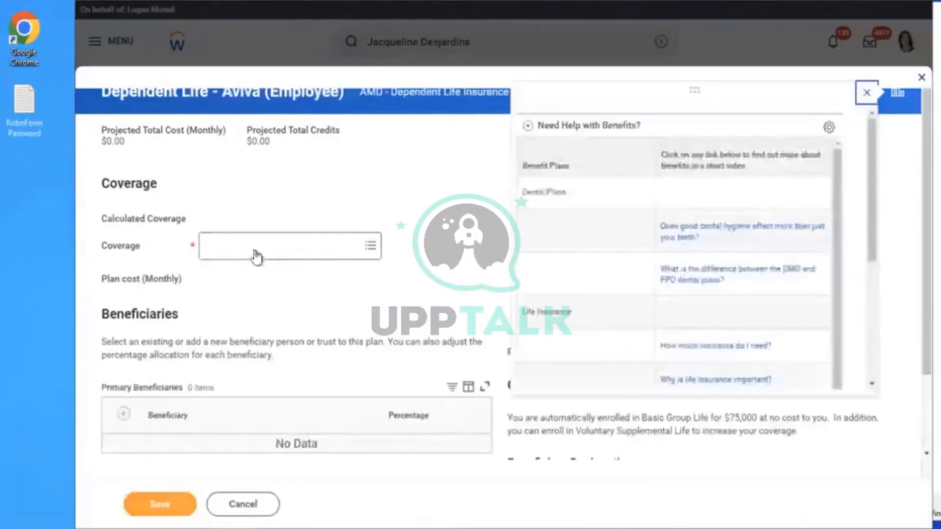
{"action": "left_click", "coordinate": [256, 256]}
{"action": "left_click", "coordinate": [246, 270]}
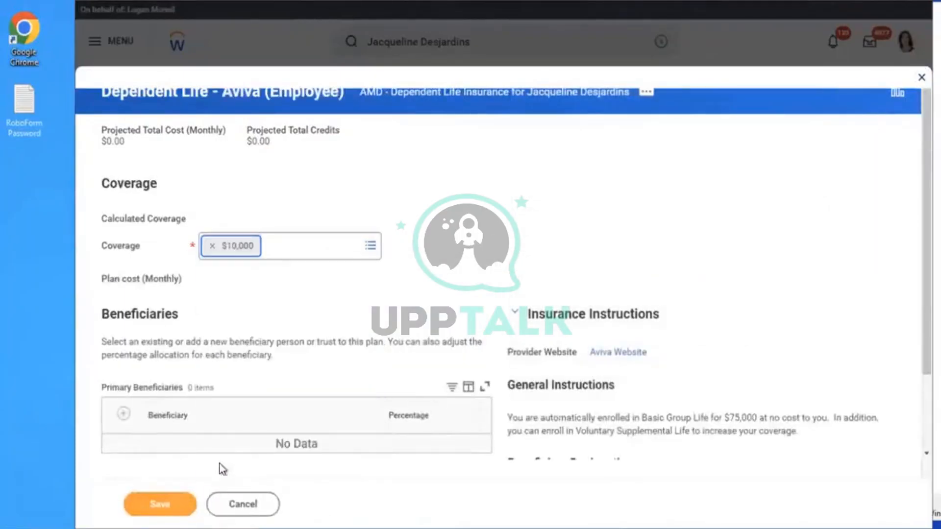
{"action": "left_click", "coordinate": [151, 509]}
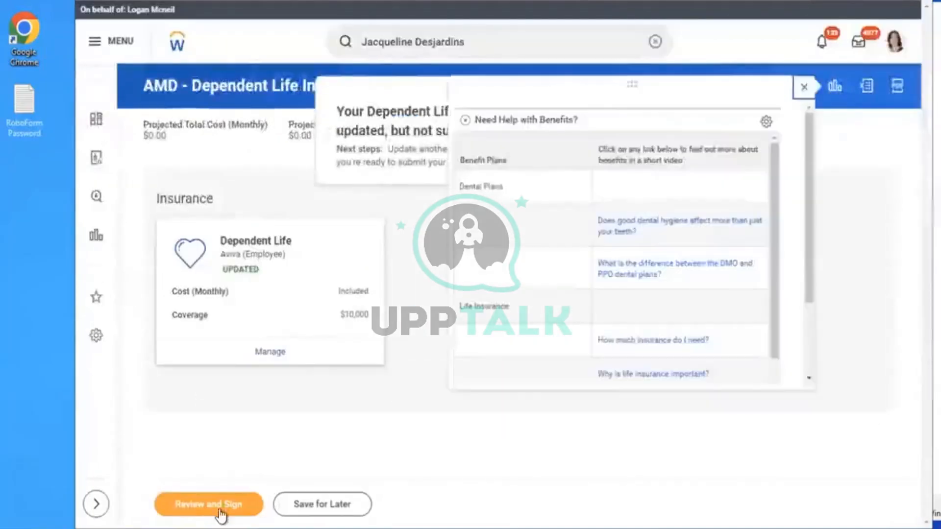
Review, sign and submit the Dependent Life benefit elections
{"action": "left_click", "coordinate": [219, 509]}
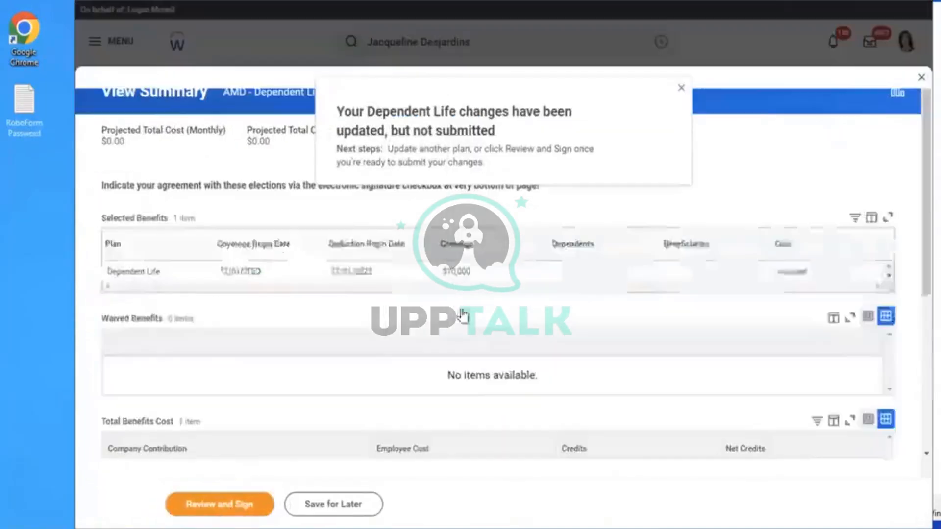
{"action": "scroll", "coordinate": [917, 270], "scroll_direction": "down", "scroll_amount": 10}
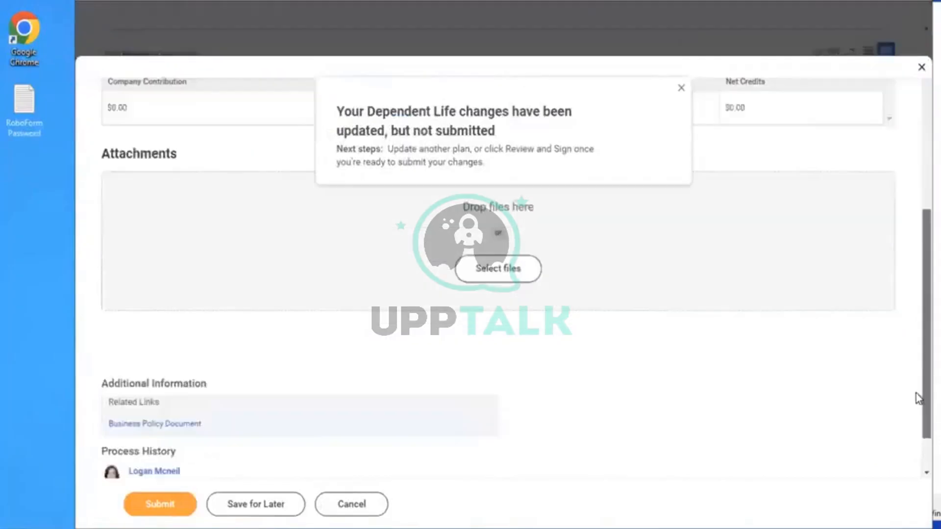
{"action": "left_click", "coordinate": [158, 507]}
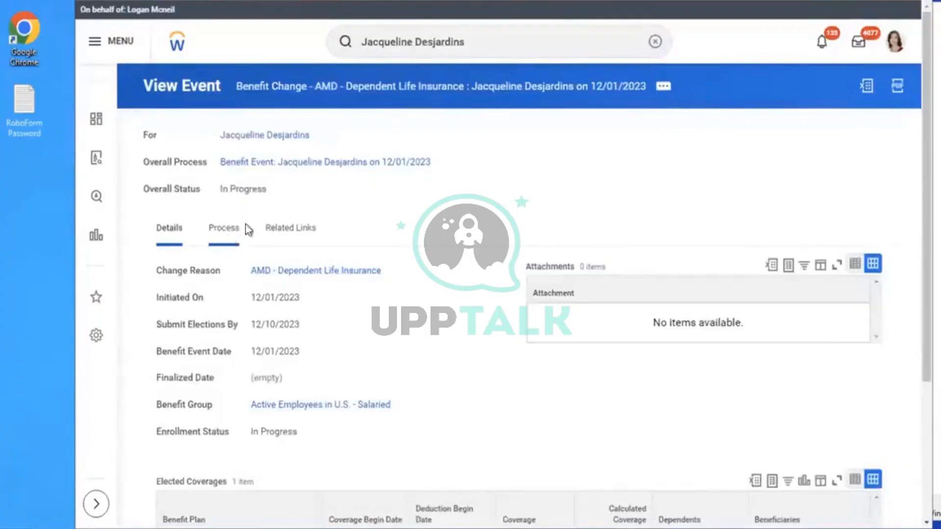
Check the Process History approver details, then view the remaining Review COBRA Eligibility step
{"action": "left_click", "coordinate": [245, 227]}
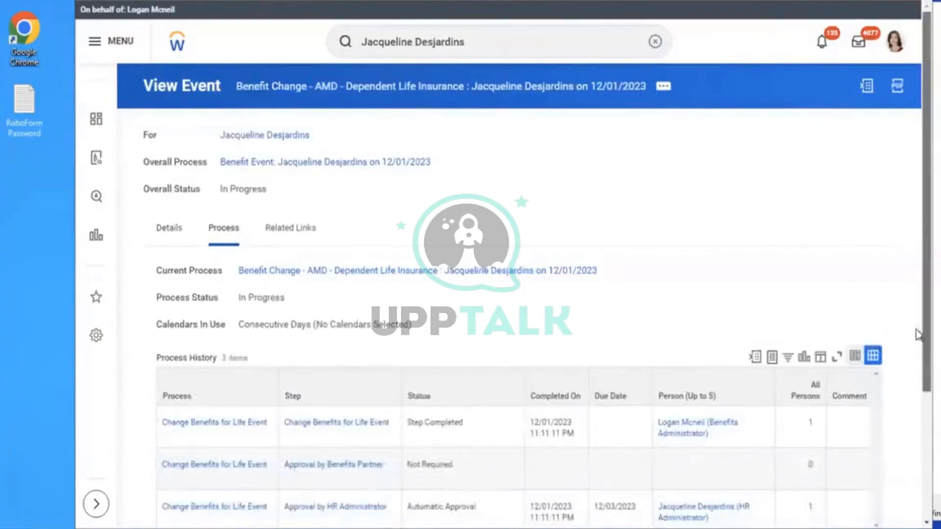
{"action": "scroll", "coordinate": [917, 335], "scroll_direction": "down", "scroll_amount": 3}
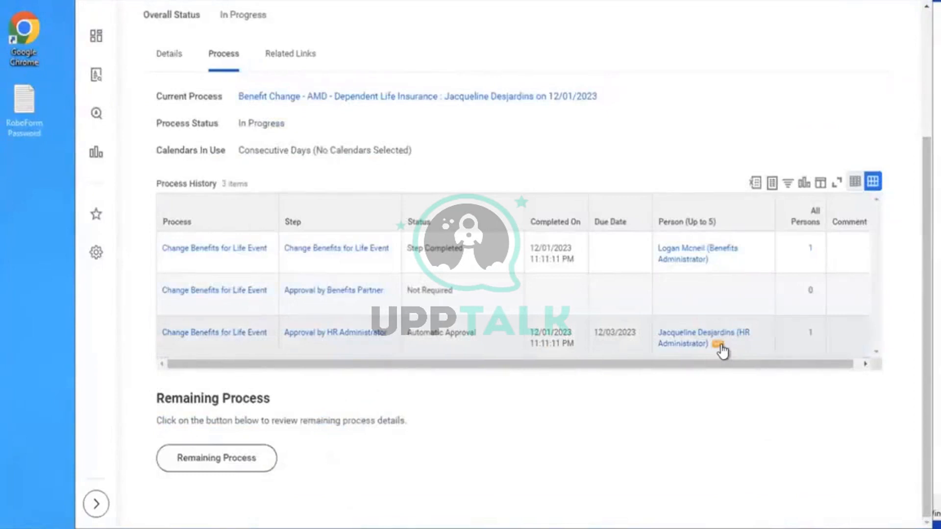
{"action": "left_click", "coordinate": [720, 346]}
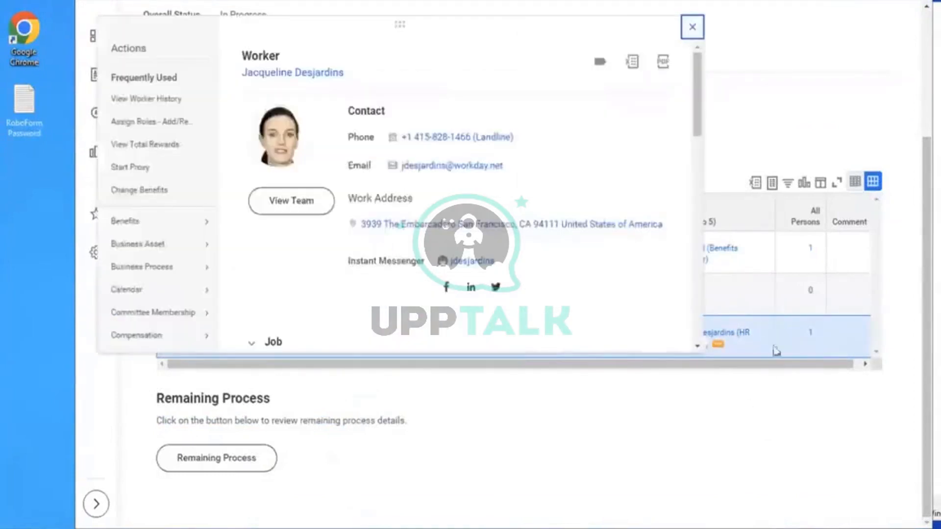
{"action": "left_click", "coordinate": [790, 68]}
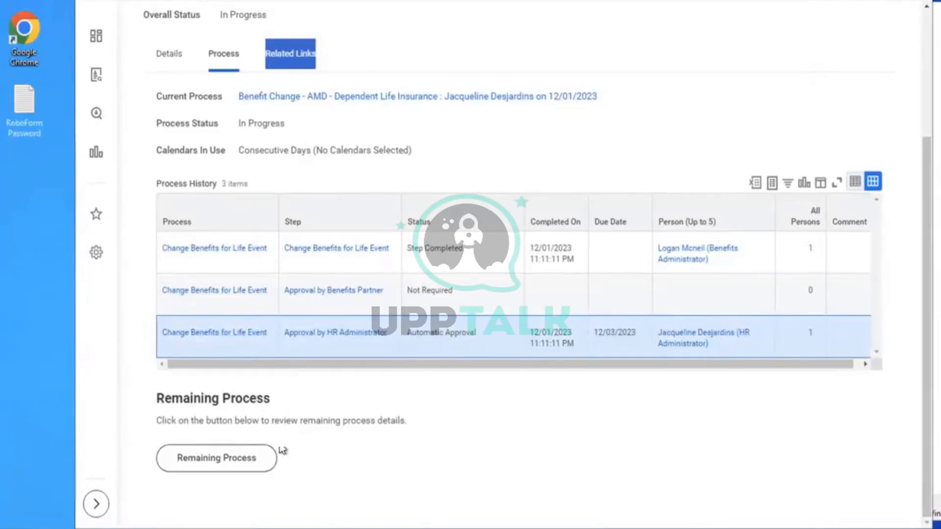
{"action": "left_click", "coordinate": [240, 463]}
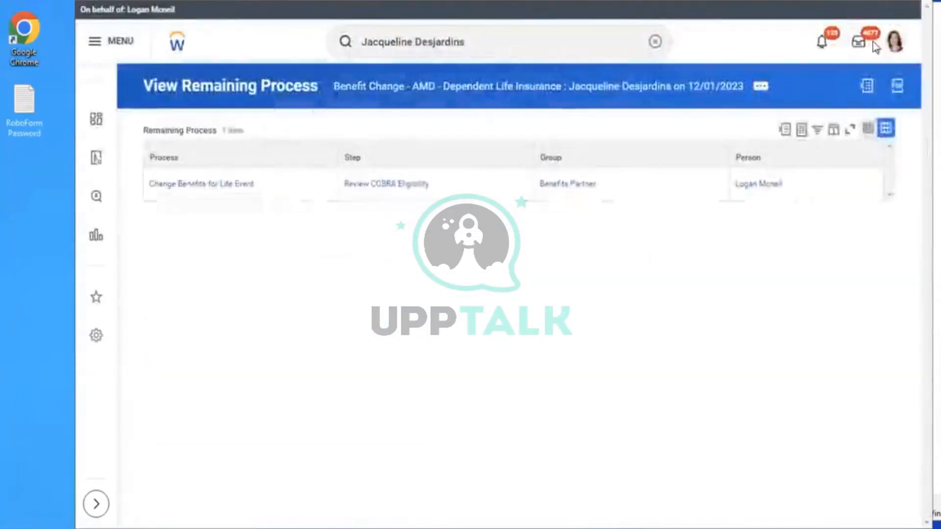
Approve the 12/01/2023 benefit event from the Inbox and expand its details and process
{"action": "left_click", "coordinate": [857, 45]}
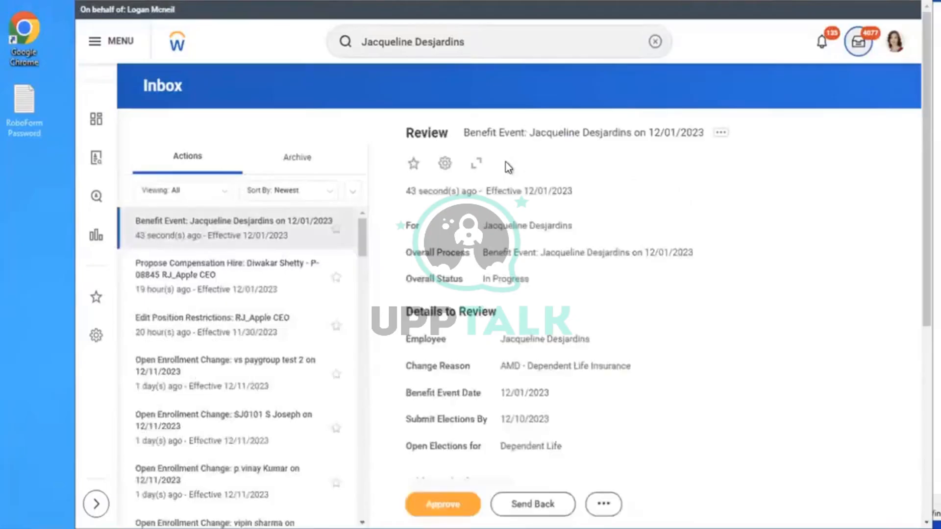
{"action": "left_click", "coordinate": [444, 500]}
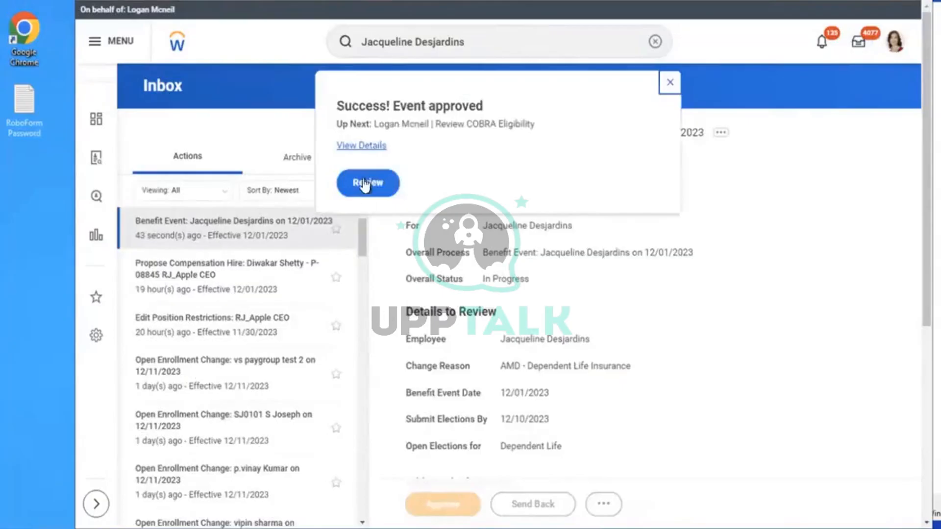
{"action": "left_click", "coordinate": [349, 146]}
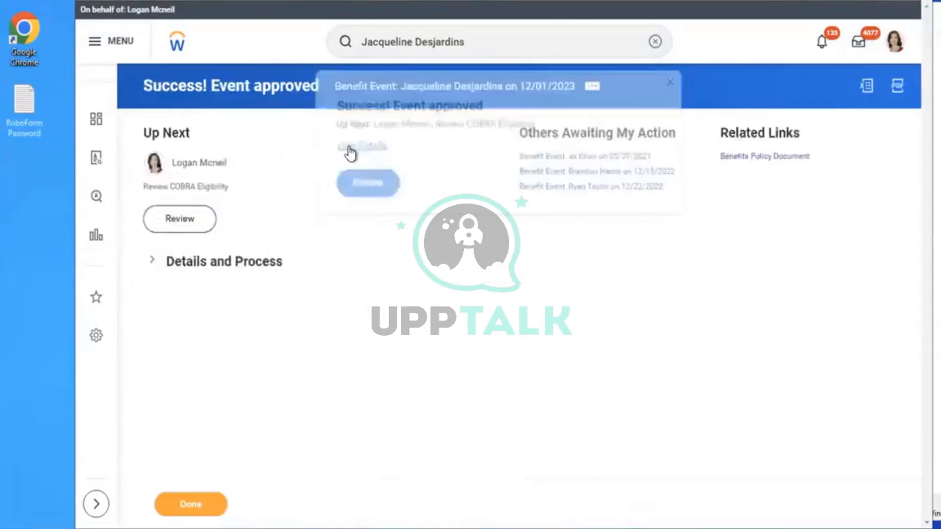
{"action": "left_click", "coordinate": [225, 266]}
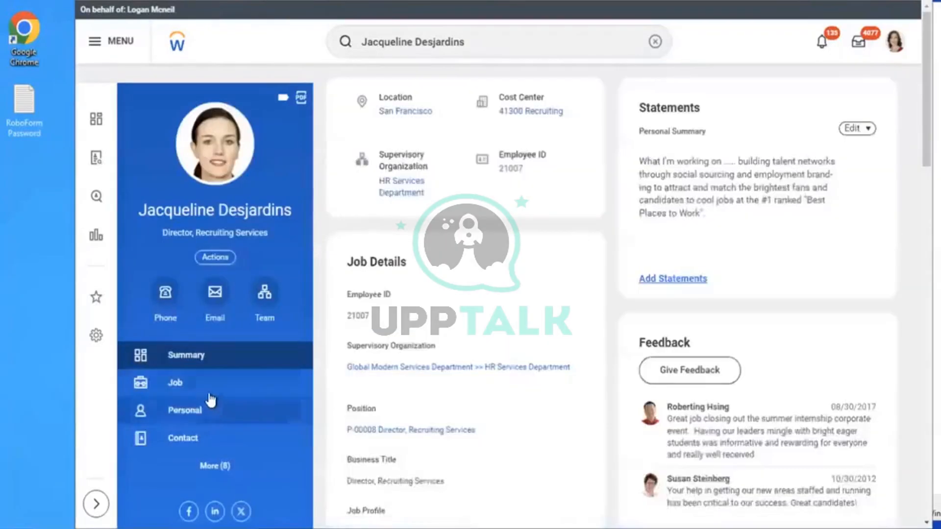
Show the worker's Benefits with Dependent Life - Aviva $10,000, then select '- FLAT' in the notes
{"action": "left_click", "coordinate": [211, 468]}
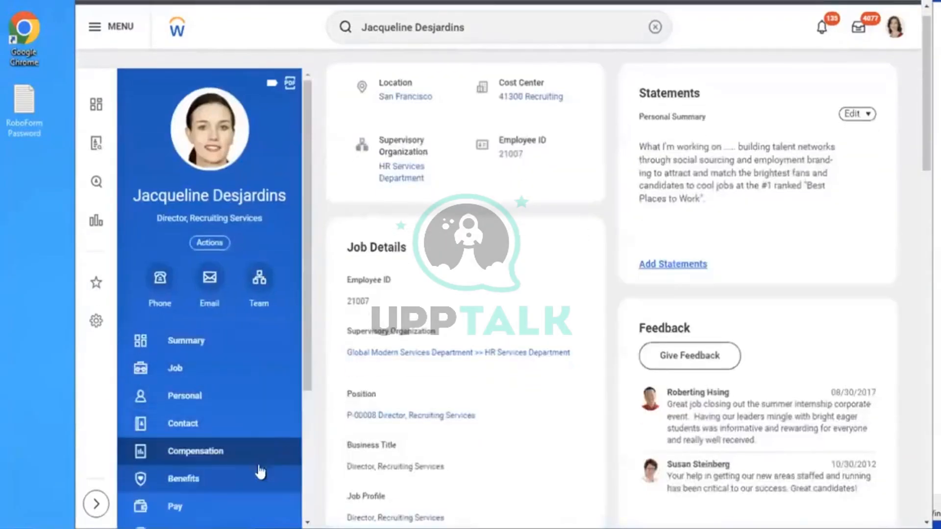
{"action": "left_click", "coordinate": [197, 480]}
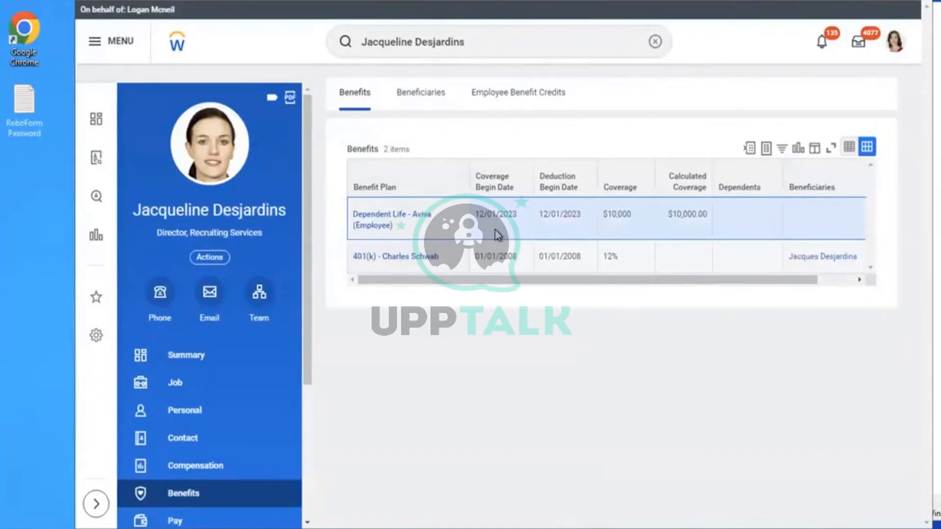
{"action": "key", "text": "alt+Tab"}
{"action": "left_click_drag", "start_coordinate": [230, 254], "coordinate": [283, 253]}
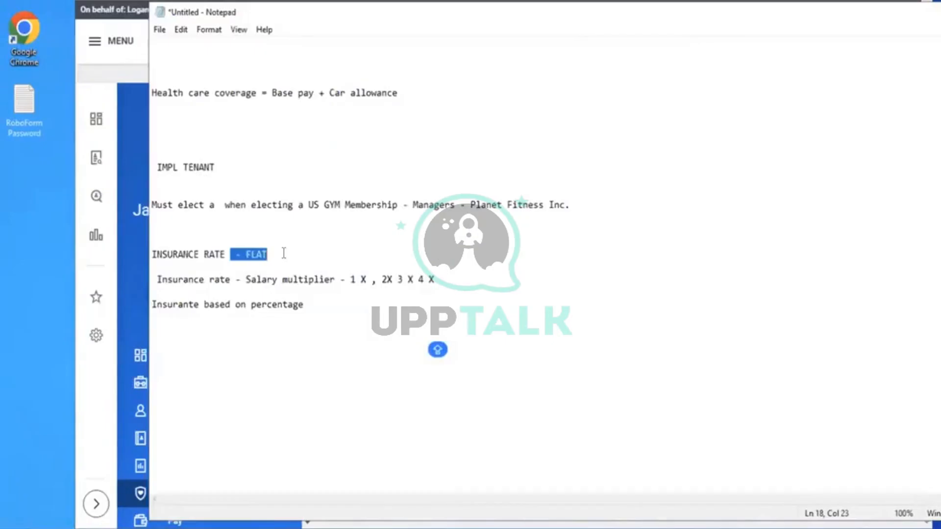
Append the note 'Create Insurance Coverage and Insurance Rate based on salary - 1 x - 5 x'
{"action": "left_click", "coordinate": [284, 253]}
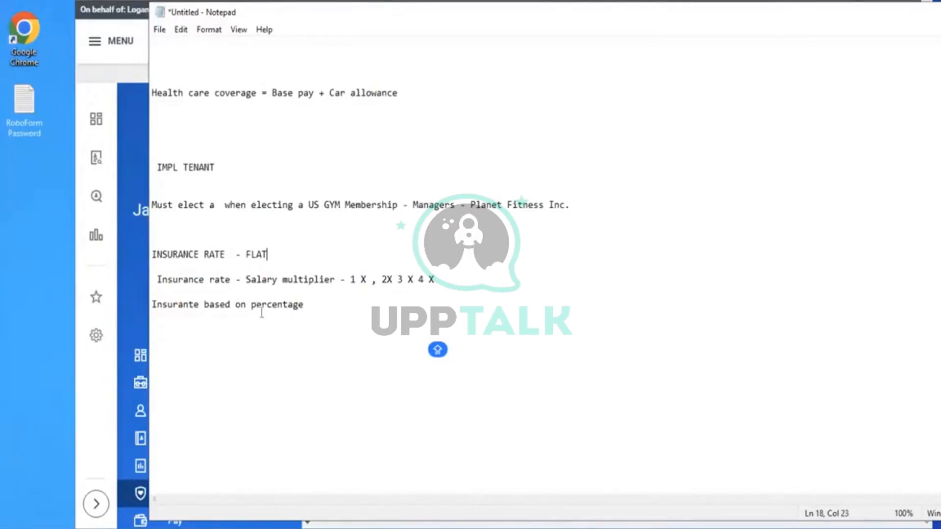
{"action": "key", "text": "ctrl+End"}
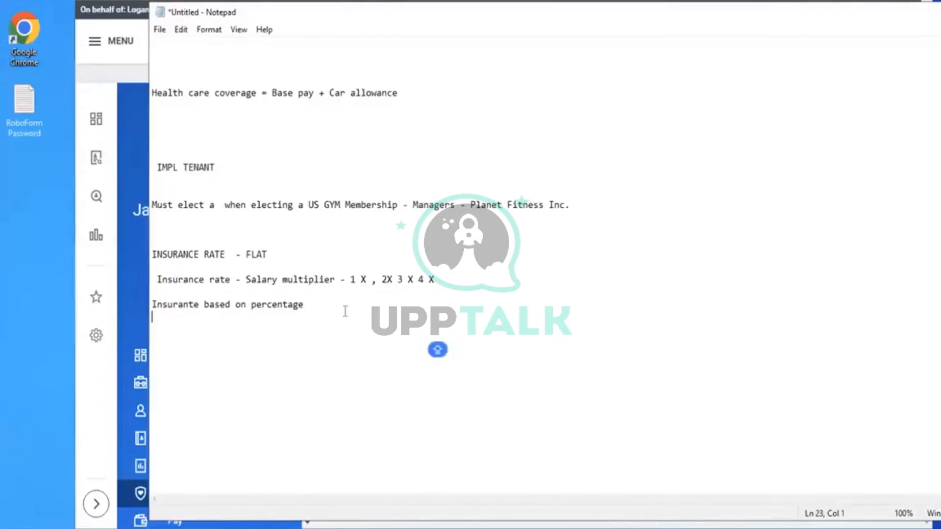
{"action": "key", "text": "Return"}
{"action": "type", "text": "cREATE iNSUR"}
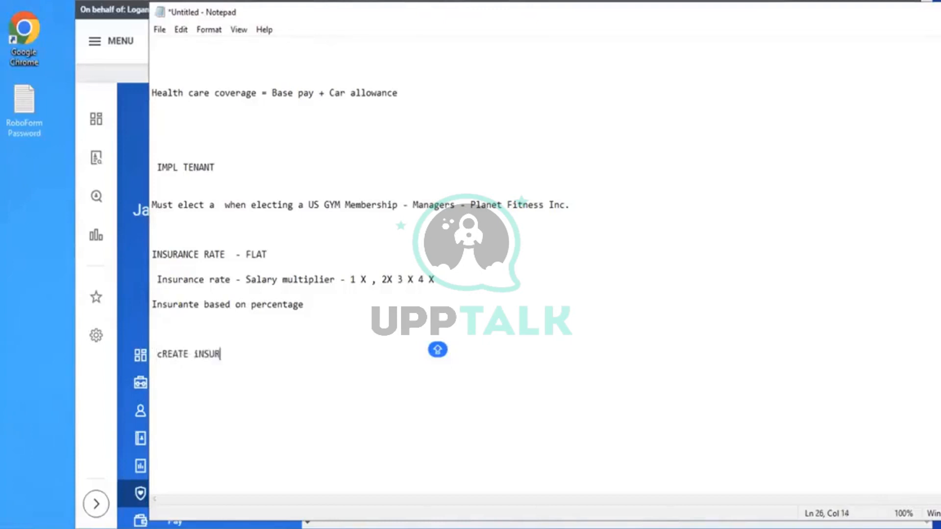
{"action": "type", "text": "ANCE COVERA"}
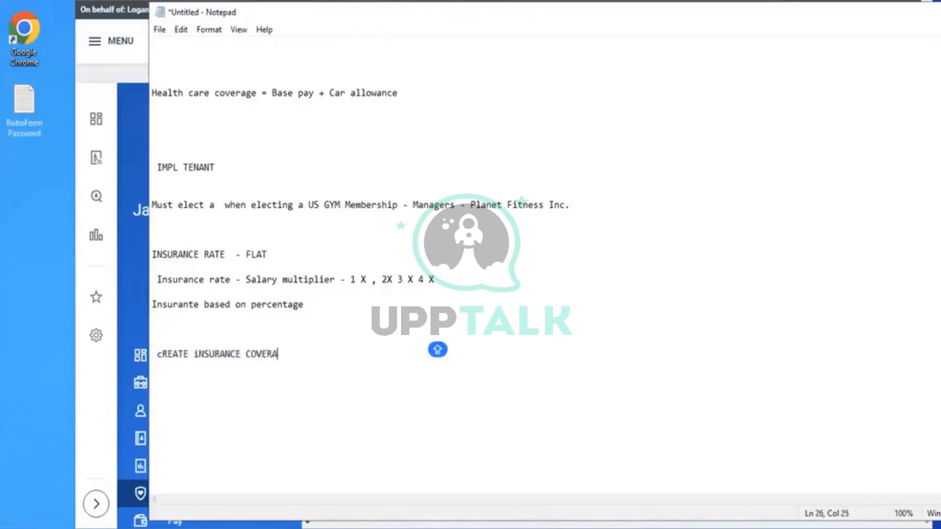
{"action": "type", "text": "GE AND iNSURANCE RAT"}
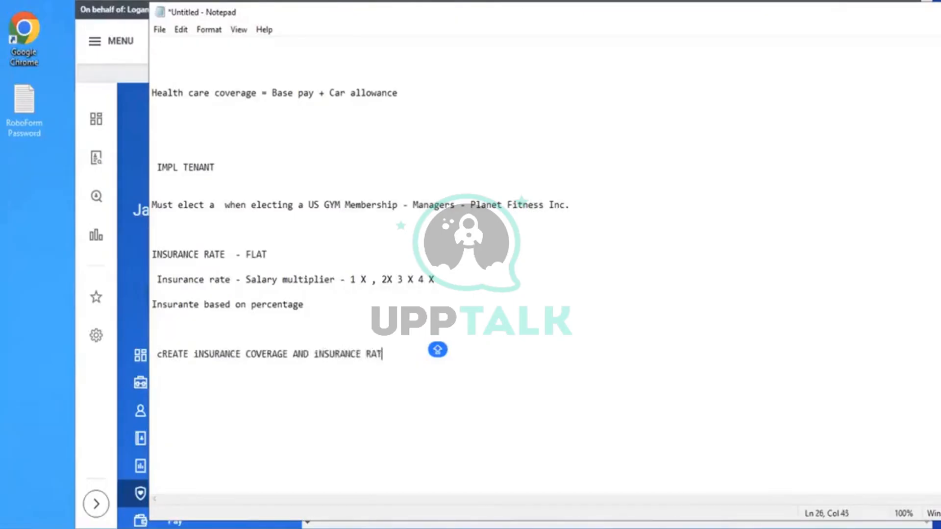
{"action": "type", "text": "E BASED ON   SALARY "}
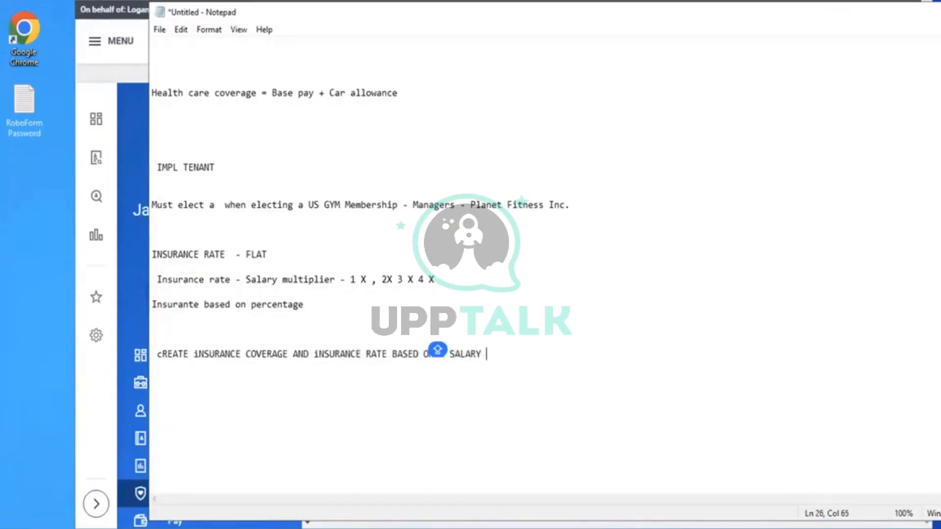
{"action": "type", "text": "- 1 x - 5 x"}
{"action": "left_click", "coordinate": [118, 98]}
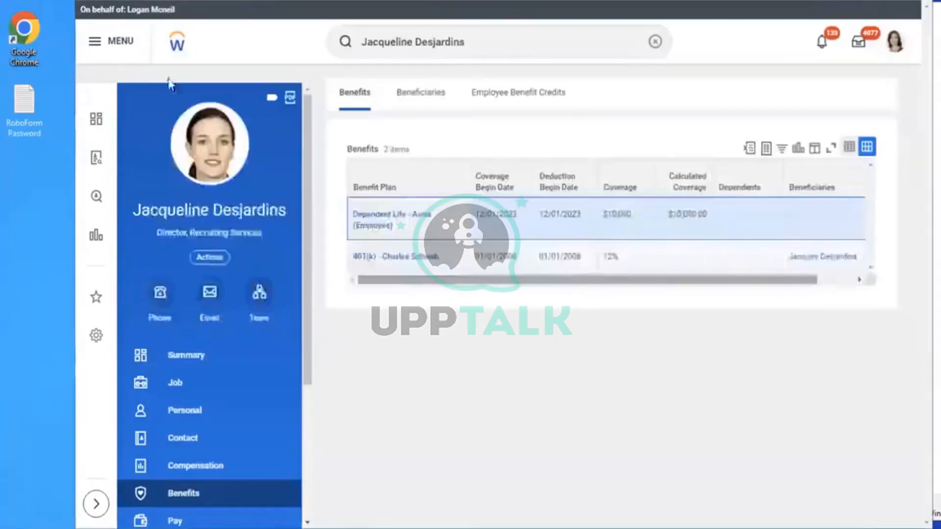
Search 'stop proxy', open the Stop Proxy task and confirm ending the proxy session
{"action": "left_click", "coordinate": [655, 42]}
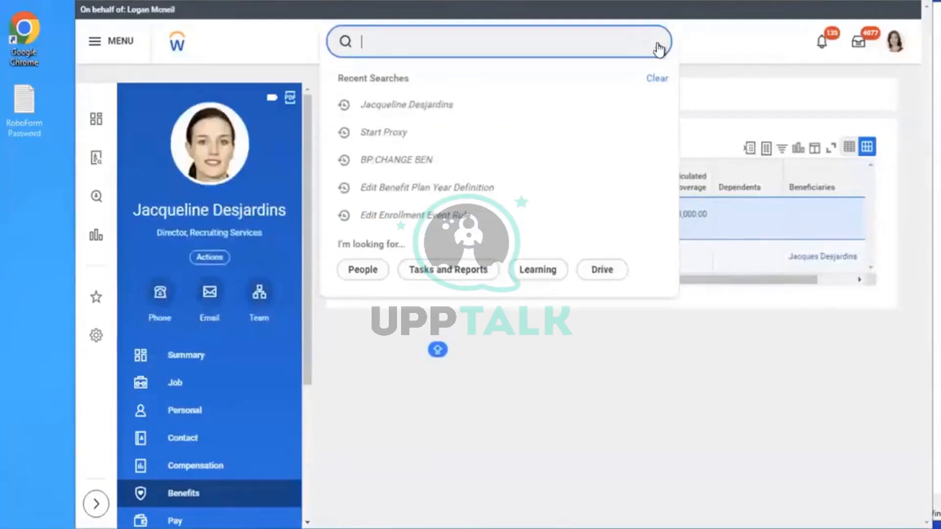
{"action": "type", "text": "cra"}
{"action": "key", "text": "BackSpace"}
{"action": "key", "text": "BackSpace"}
{"action": "key", "text": "BackSpace"}
{"action": "type", "text": "stop"}
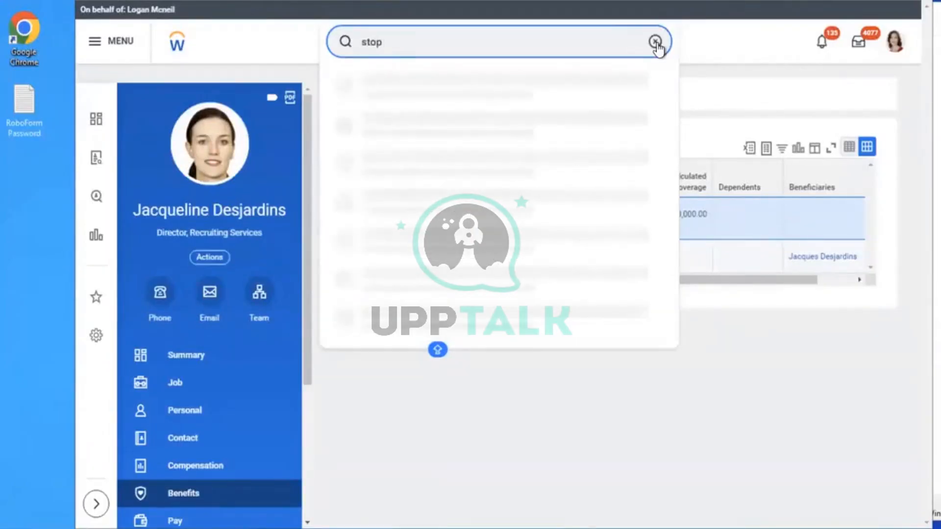
{"action": "type", "text": " proxy"}
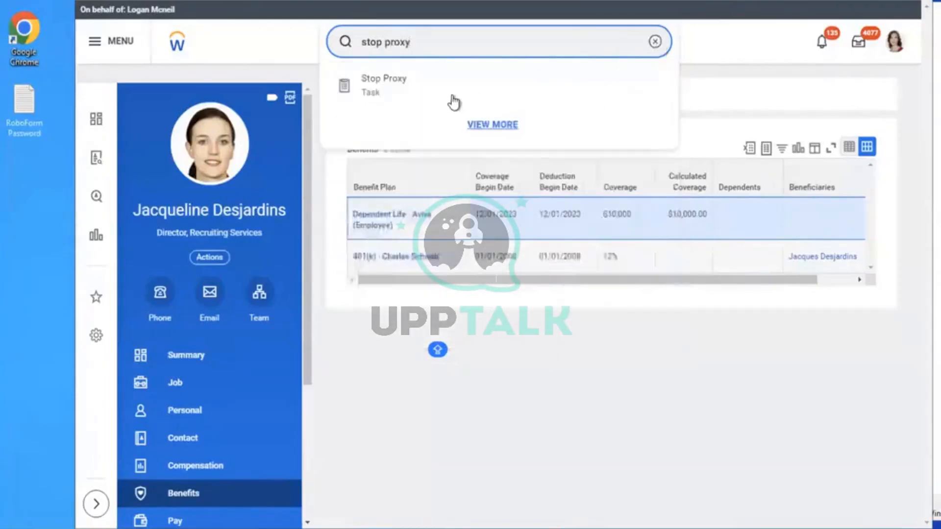
{"action": "left_click", "coordinate": [472, 120]}
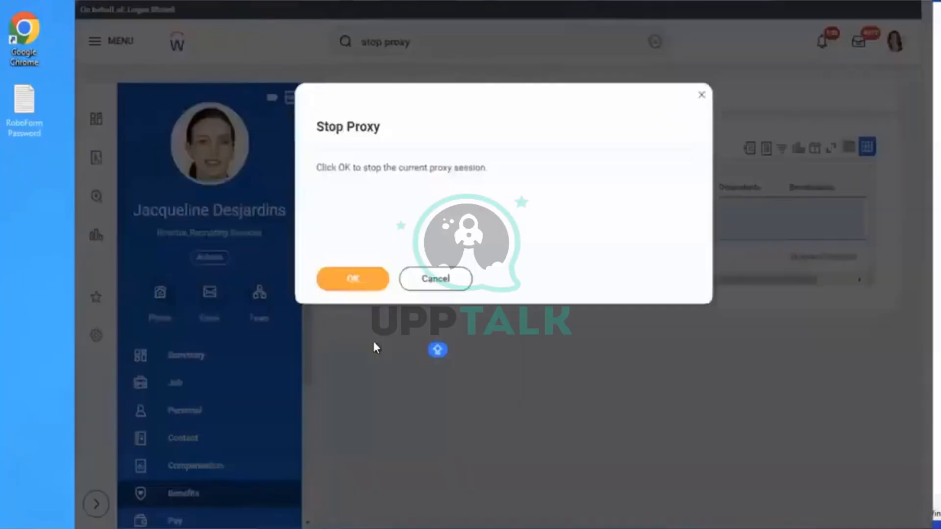
{"action": "left_click", "coordinate": [352, 278]}
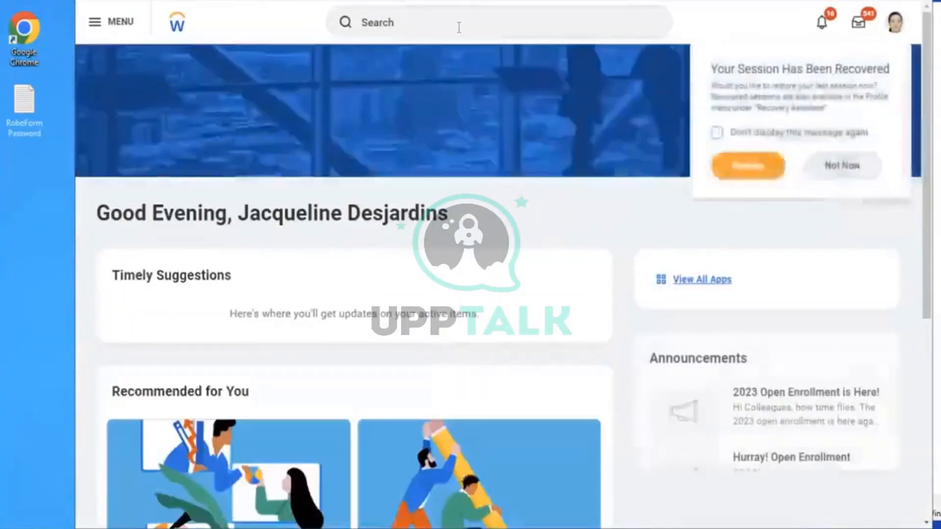
Create a Multiples of Salary coverage named 'AMD - Life Assurance Coverage', effective 01/01/2023
{"action": "left_click", "coordinate": [458, 27]}
{"action": "type", "text": "create"}
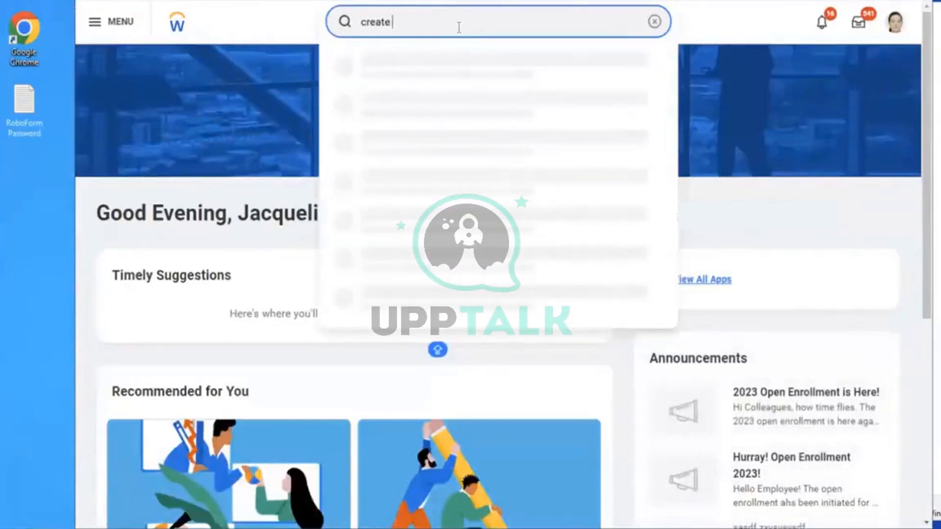
{"action": "type", "text": " insu cov"}
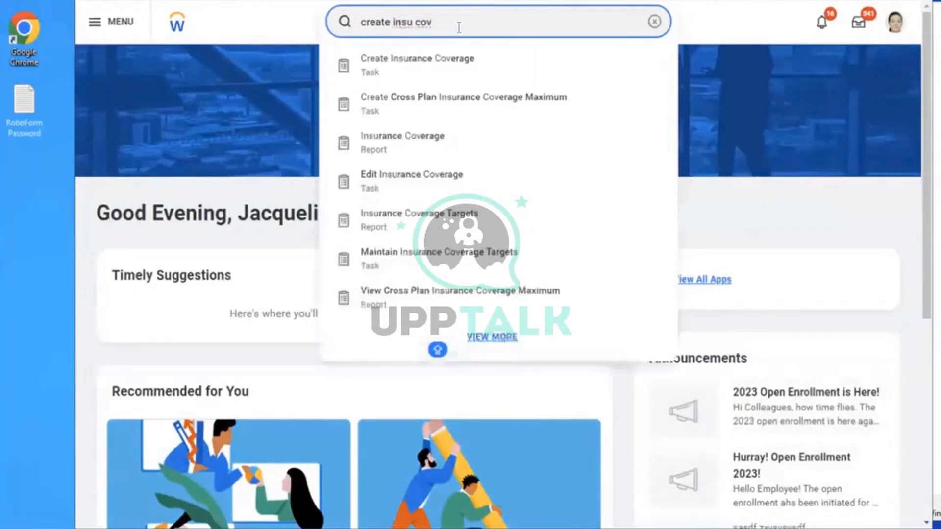
{"action": "left_click", "coordinate": [430, 66]}
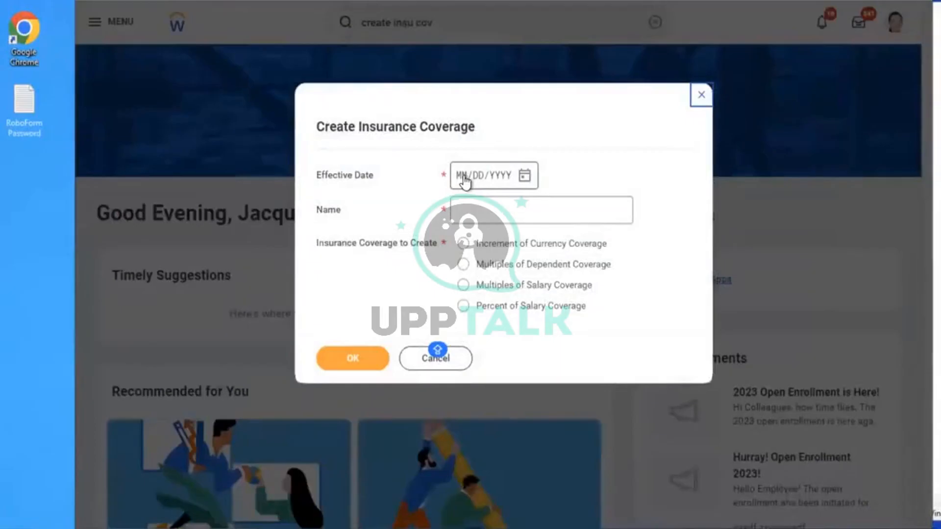
{"action": "left_click", "coordinate": [468, 181]}
{"action": "type", "text": "01/01/"}
{"action": "type", "text": "2023"}
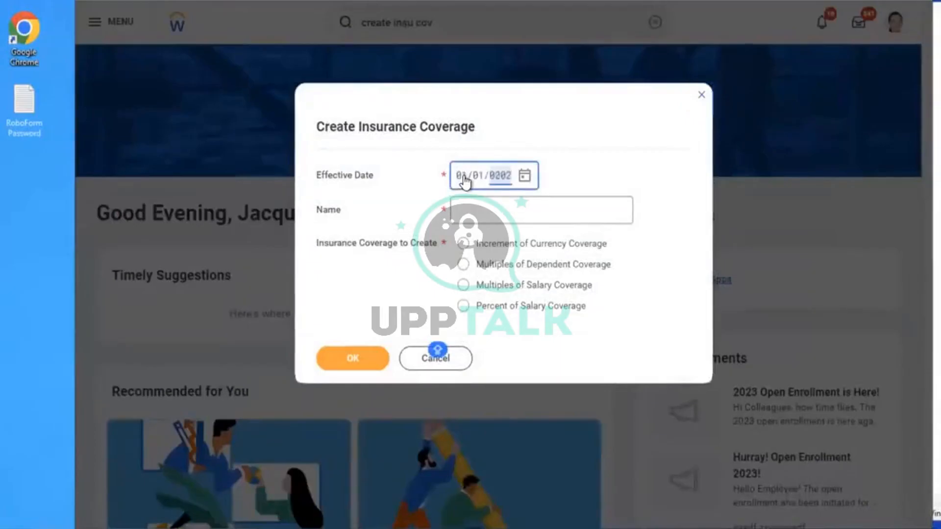
{"action": "left_click", "coordinate": [493, 218]}
{"action": "type", "text": "AMD "}
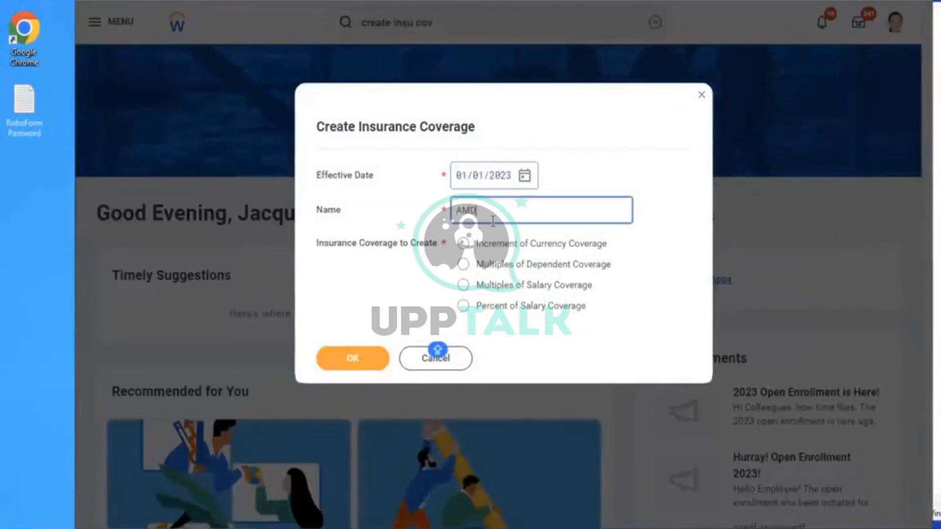
{"action": "type", "text": "- Life Assurance Coverage"}
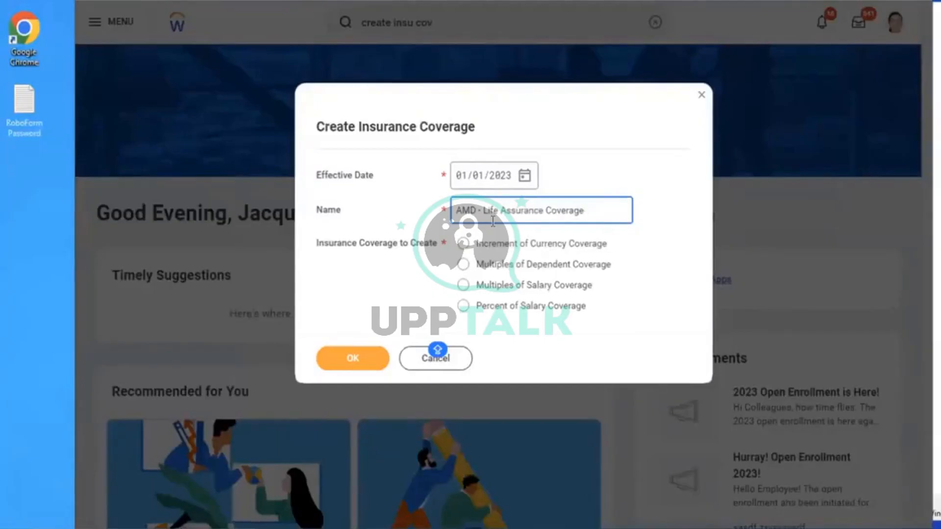
{"action": "left_click", "coordinate": [509, 289]}
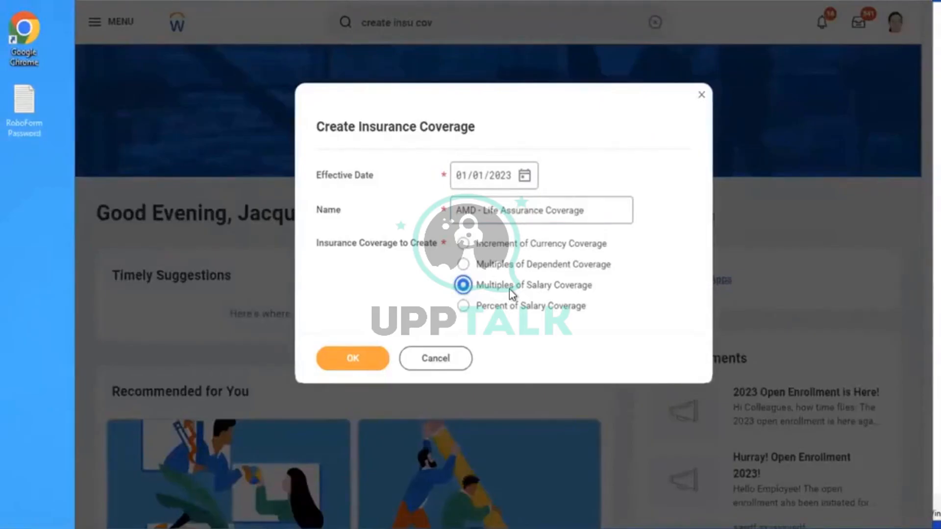
{"action": "left_click", "coordinate": [361, 359]}
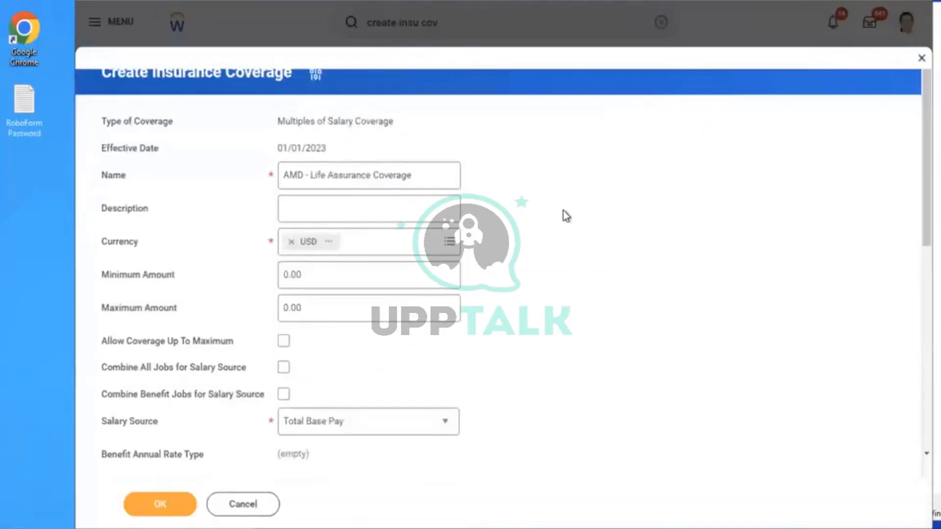
Set the Maximum Amount to 75,000.00, then return to the Notepad notes for a new line
{"action": "scroll", "coordinate": [563, 211], "scroll_direction": "down", "scroll_amount": 1}
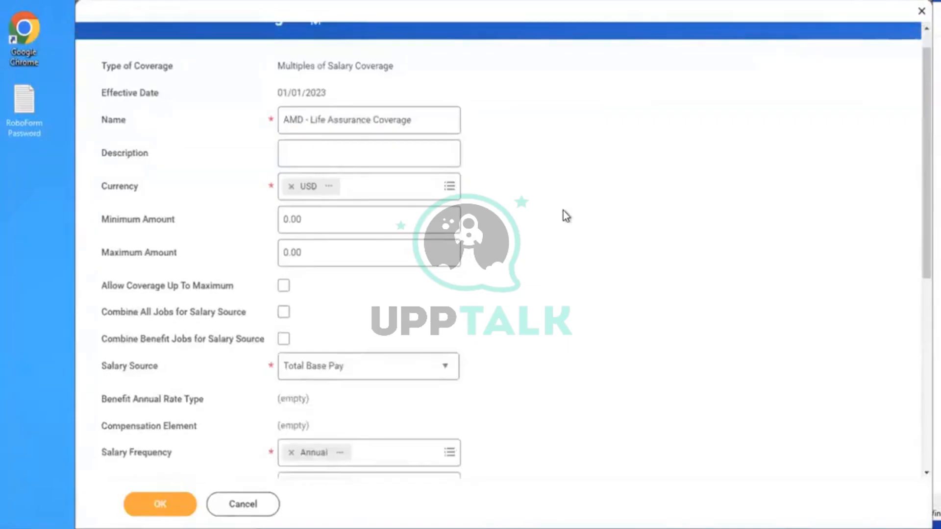
{"action": "scroll", "coordinate": [563, 211], "scroll_direction": "down", "scroll_amount": 1}
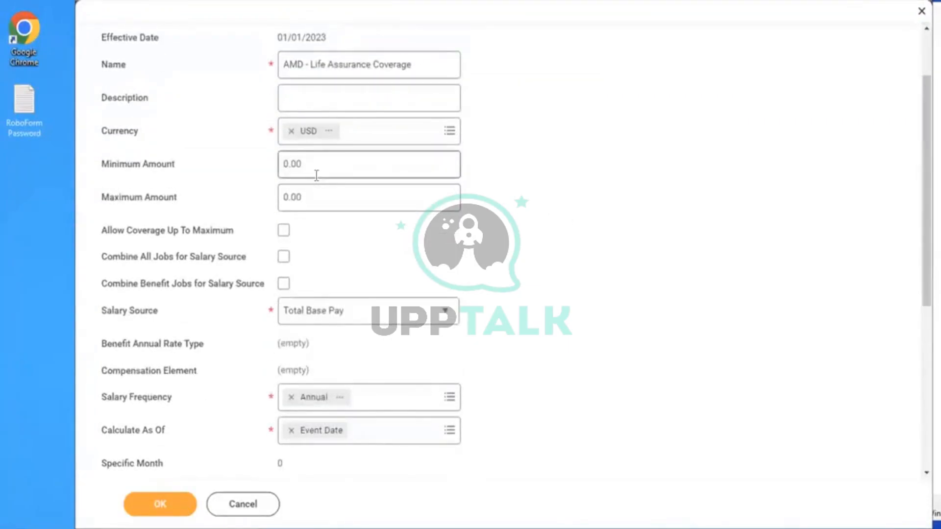
{"action": "left_click", "coordinate": [313, 196]}
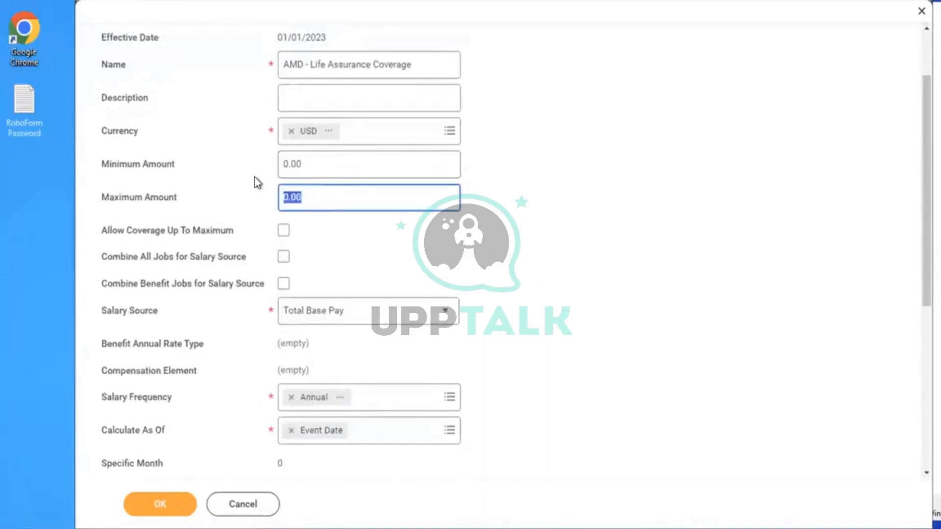
{"action": "key", "text": "BackSpace"}
{"action": "type", "text": "75000"}
{"action": "key", "text": "alt+Tab"}
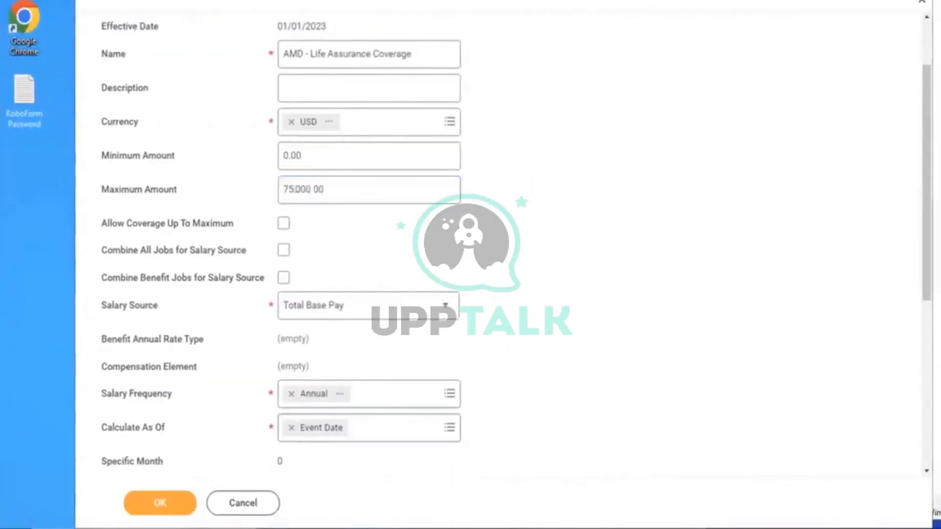
{"action": "key", "text": "Return"}
{"action": "key", "text": "Return"}
{"action": "key", "text": "Return"}
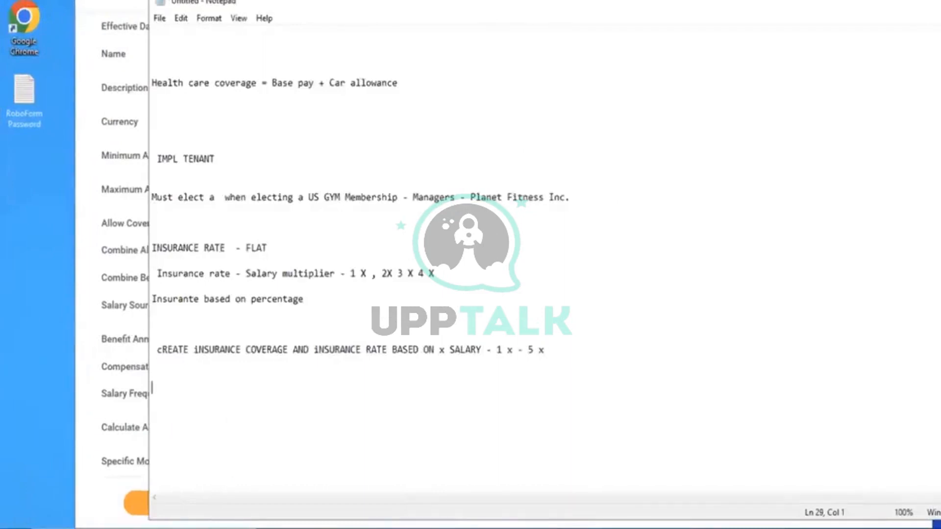
Type the example line: an employee's life insurance coverage = 10000 x 5 = 50000, fixing the currency
{"action": "key", "text": "Return"}
{"action": "type", "text": "John - Life I"}
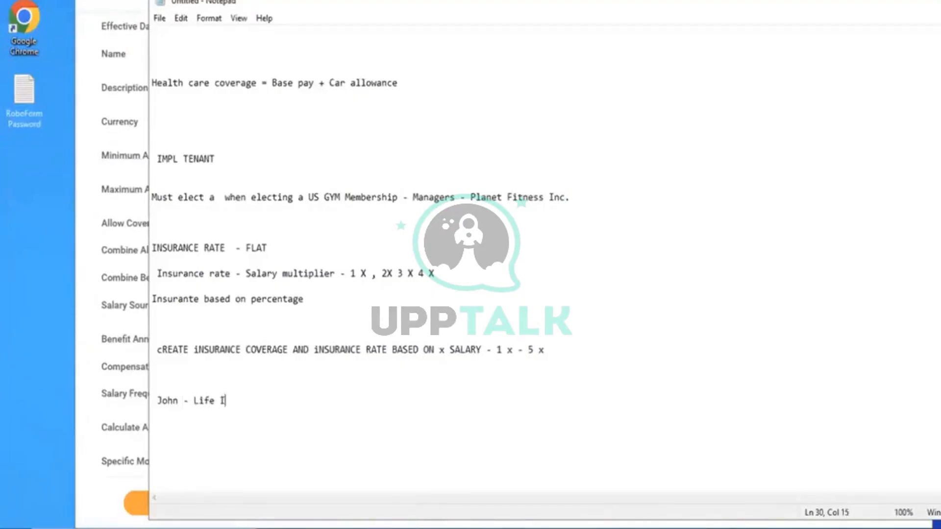
{"action": "type", "text": "nsurance cov"}
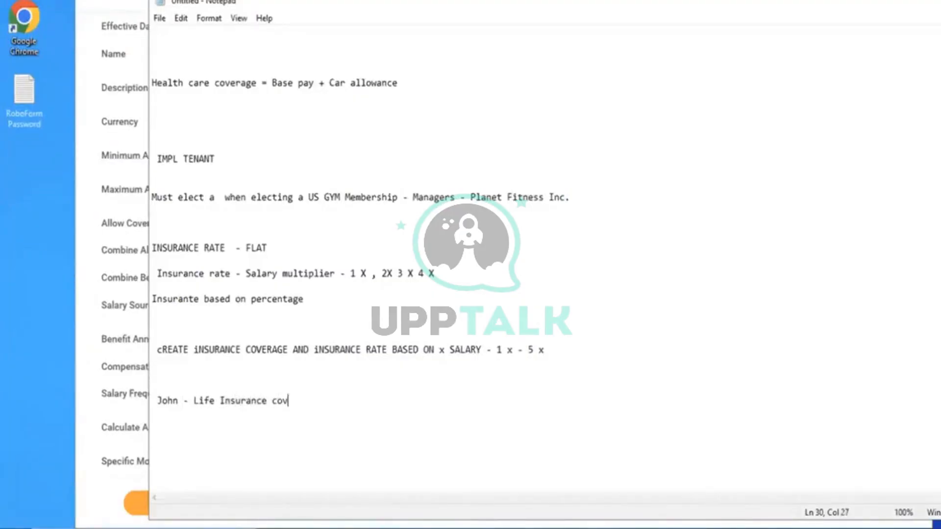
{"action": "type", "text": "erage ="}
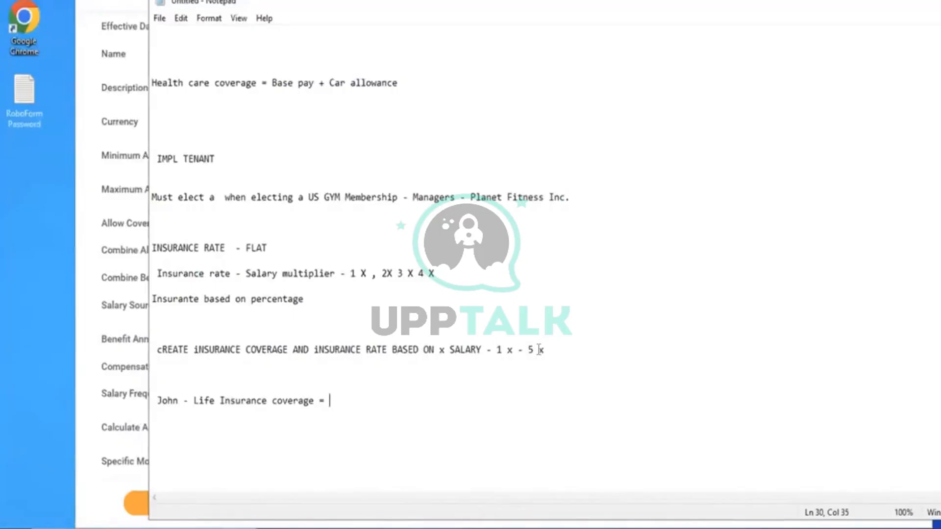
{"action": "type", "text": "10000 "}
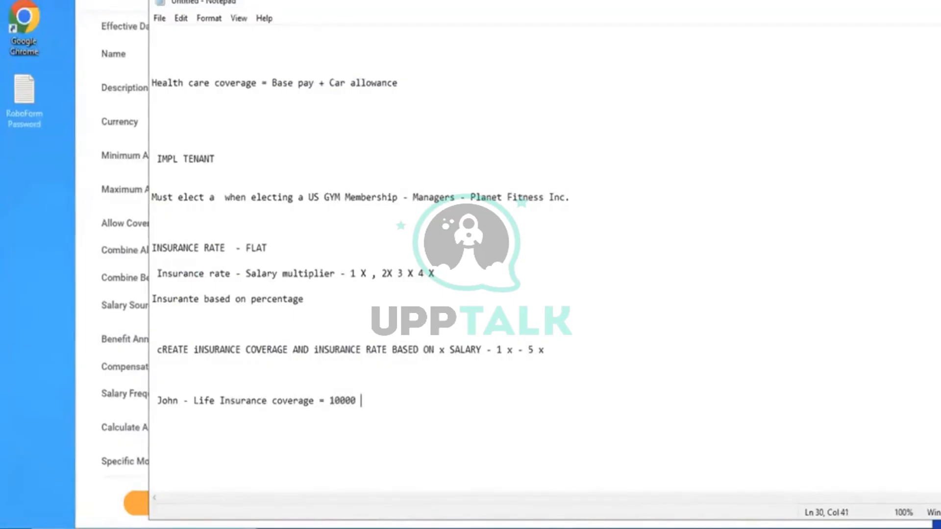
{"action": "type", "text": "x 5 = 50000 usd"}
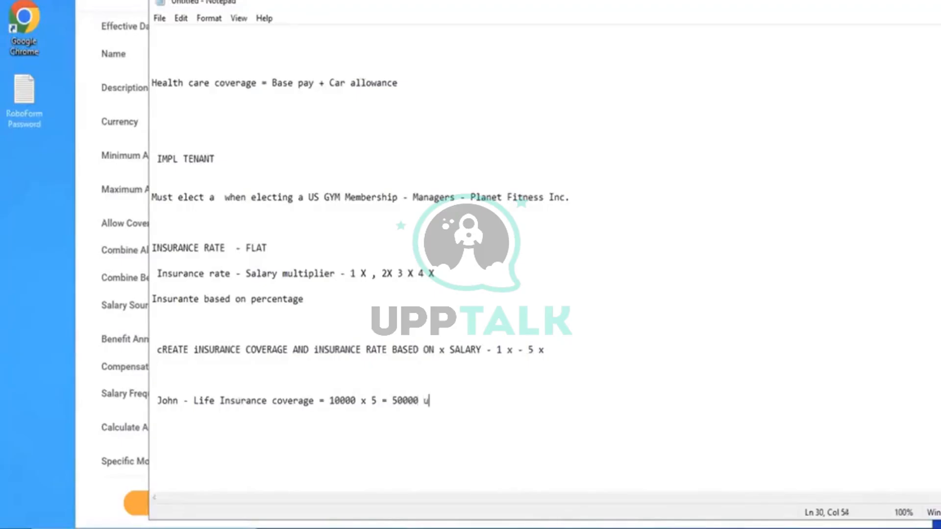
{"action": "key", "text": "BackSpace"}
{"action": "key", "text": "BackSpace"}
{"action": "key", "text": "BackSpace"}
{"action": "type", "text": "usd"}
{"action": "key", "text": "BackSpace"}
{"action": "key", "text": "BackSpace"}
{"action": "key", "text": "BackSpace"}
Finish the note with 'USD', then enable Allow Coverage Up To Maximum and Combine Benefit Jobs
{"action": "type", "text": "USD"}
{"action": "left_click", "coordinate": [143, 255]}
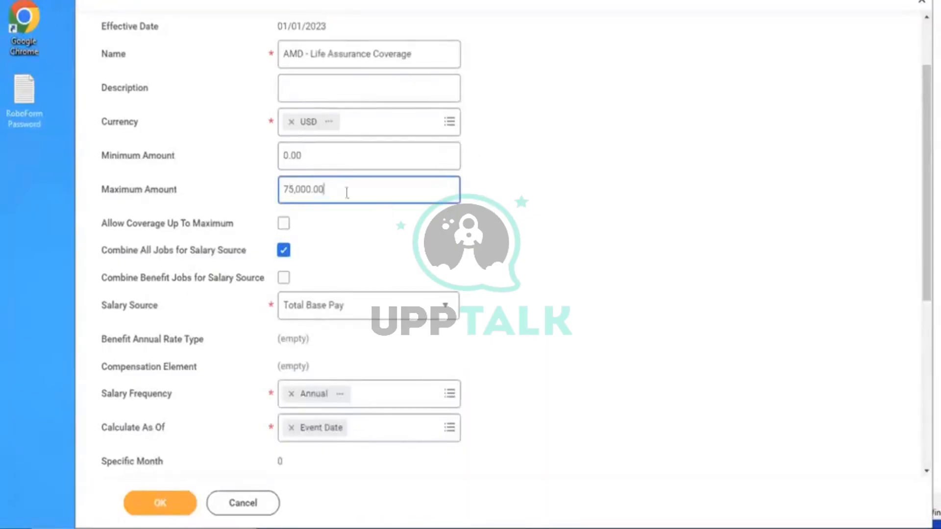
{"action": "left_click_drag", "start_coordinate": [337, 191], "coordinate": [273, 191]}
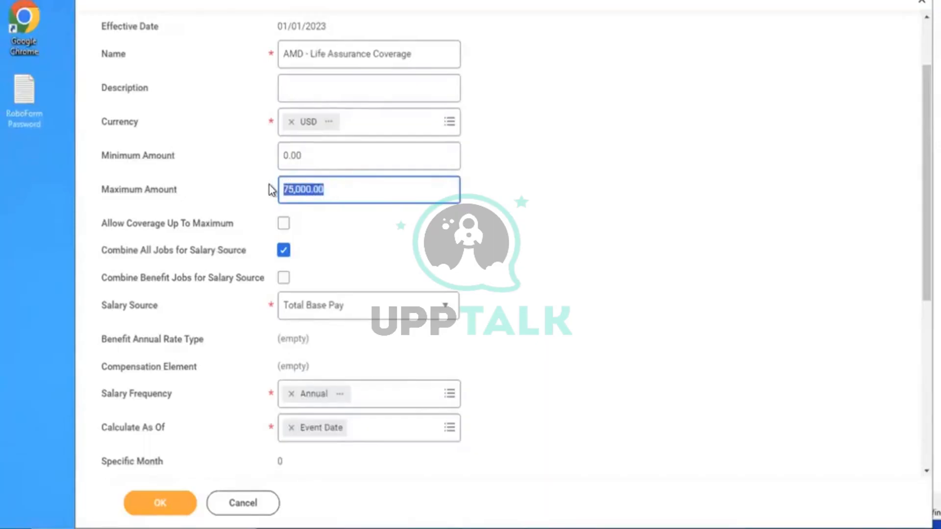
{"action": "left_click", "coordinate": [287, 225]}
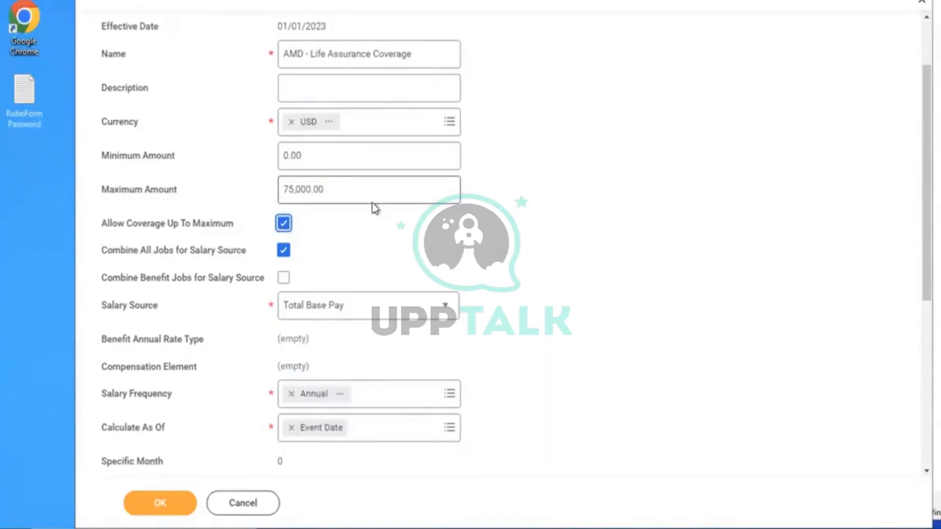
{"action": "left_click", "coordinate": [283, 278]}
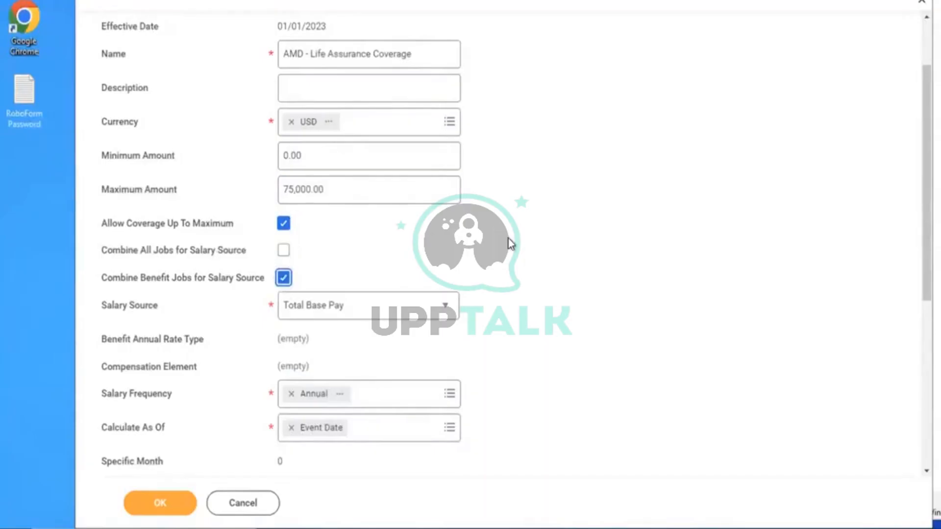
Set Round Amount To 1000 on the coverage form
{"action": "scroll", "coordinate": [510, 243], "scroll_direction": "down", "scroll_amount": 3}
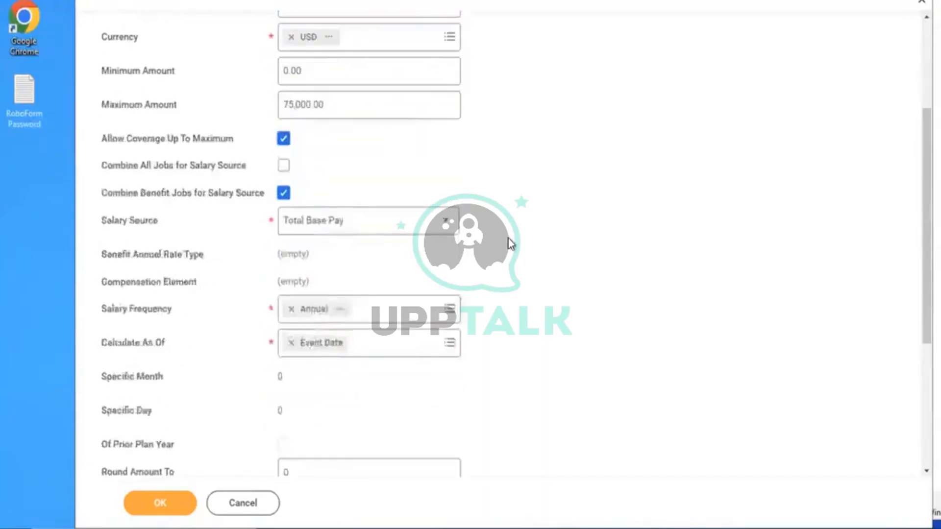
{"action": "scroll", "coordinate": [509, 243], "scroll_direction": "down", "scroll_amount": 1}
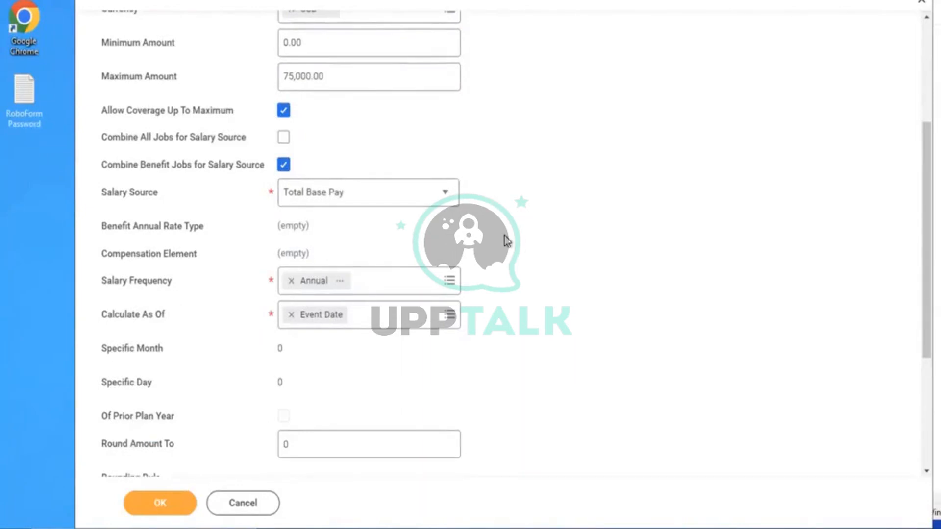
{"action": "scroll", "coordinate": [505, 240], "scroll_direction": "down", "scroll_amount": 3}
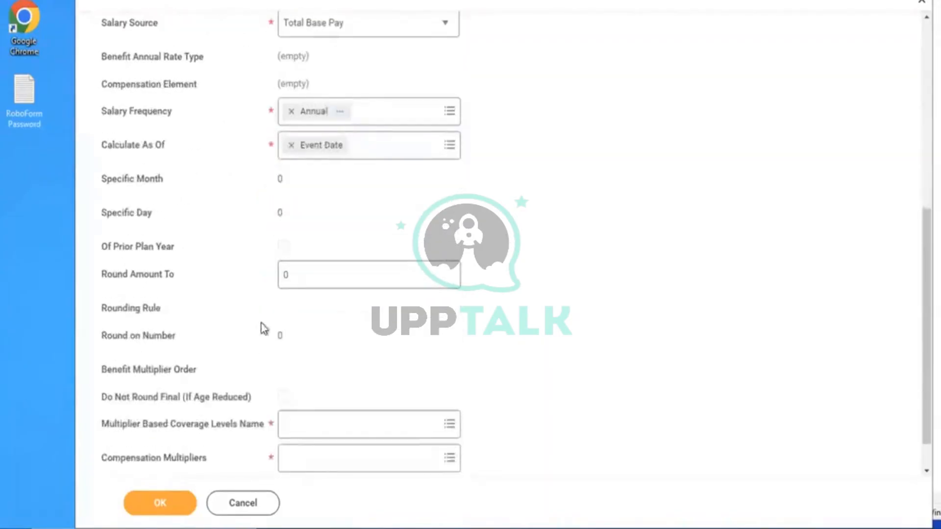
{"action": "left_click", "coordinate": [315, 285]}
{"action": "type", "text": "1000"}
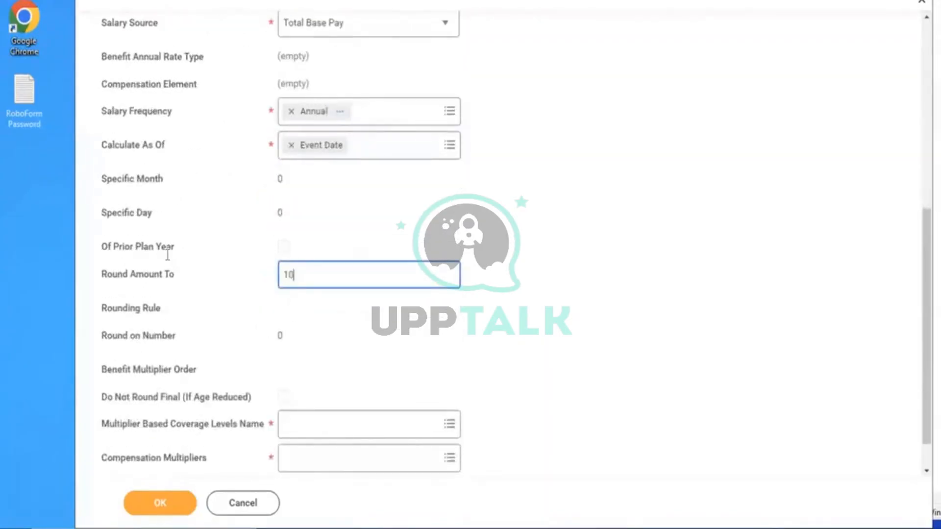
{"action": "left_click", "coordinate": [539, 233]}
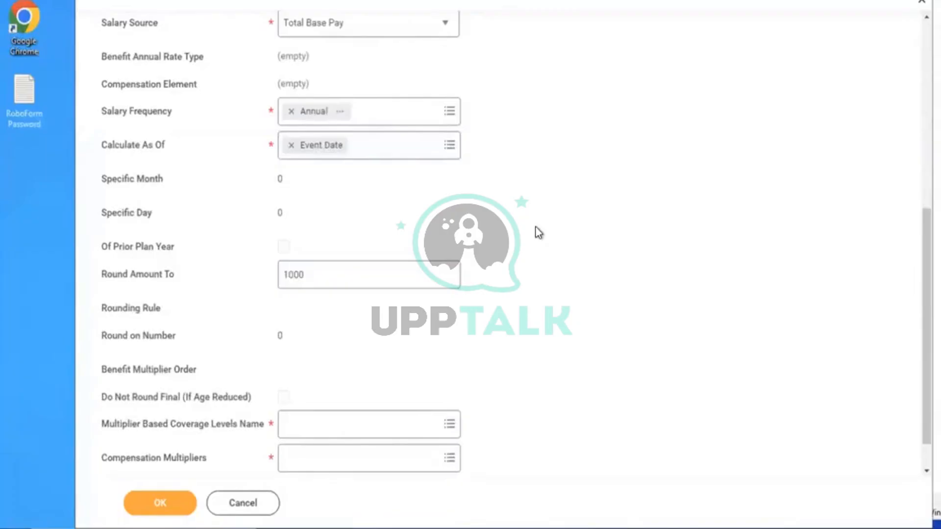
Choose Create Multiplier Based Coverage Levels from the coverage levels prompt
{"action": "scroll", "coordinate": [539, 233], "scroll_direction": "down", "scroll_amount": 1}
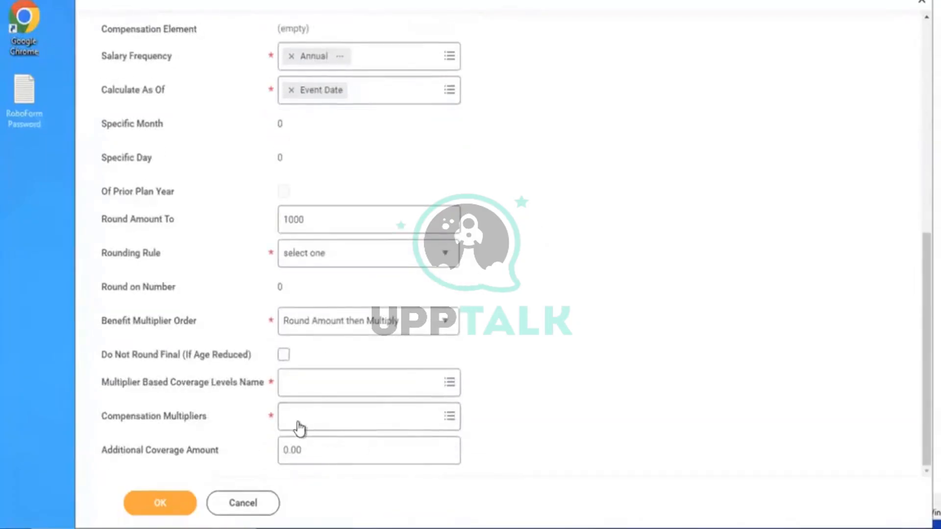
{"action": "left_click", "coordinate": [323, 394]}
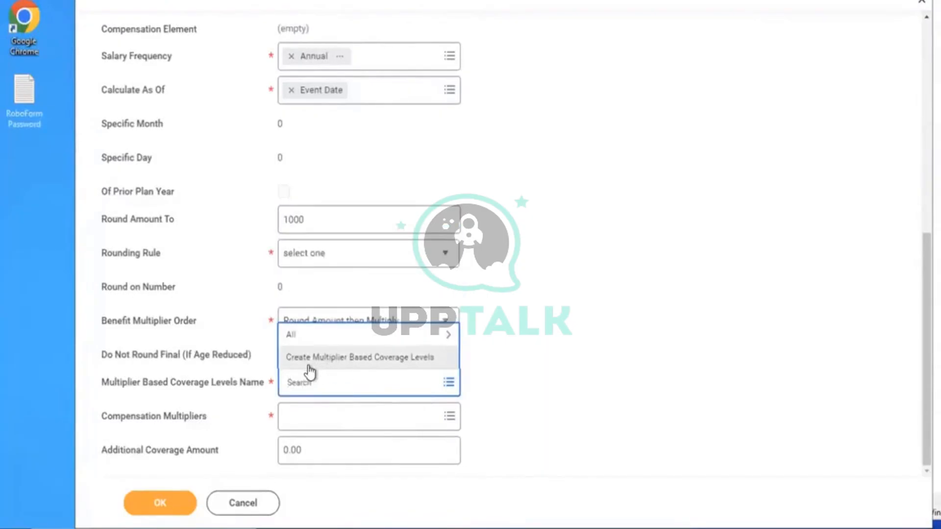
{"action": "left_click", "coordinate": [321, 365]}
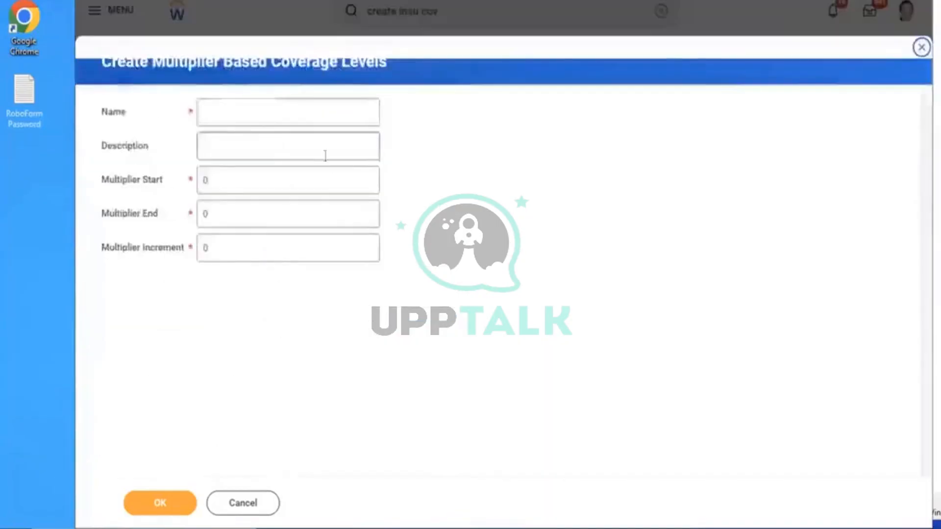
Name the coverage levels 'AMD - Multiply based on Salary'
{"action": "left_click", "coordinate": [247, 115]}
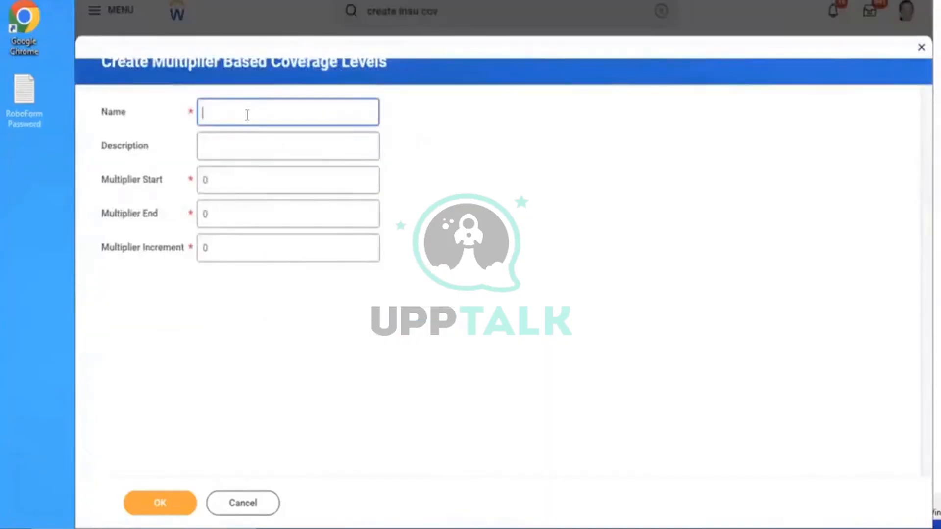
{"action": "type", "text": "AMD - Mu"}
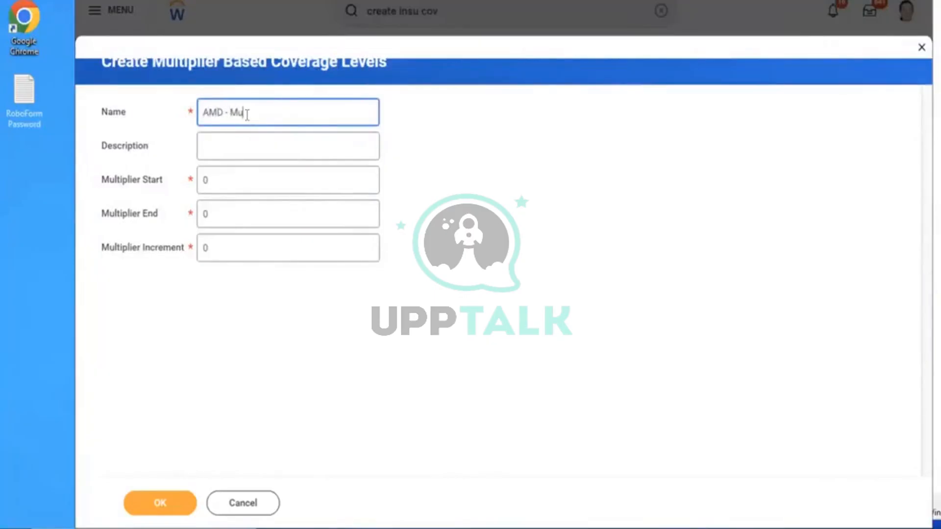
{"action": "type", "text": "ltiply baa"}
{"action": "type", "text": "ed on"}
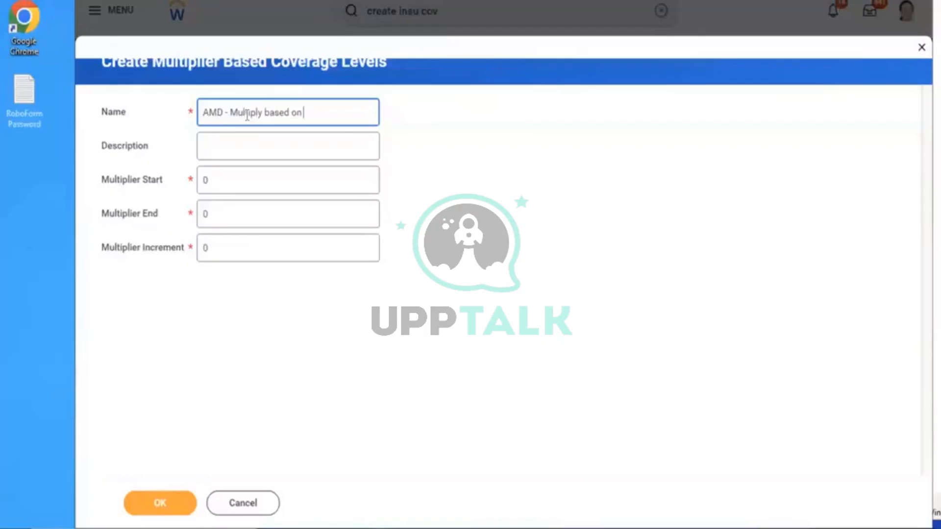
{"action": "type", "text": "Salary"}
Set multipliers from 1 to 5 in increments of 1 and save the levels
{"action": "left_click", "coordinate": [220, 181]}
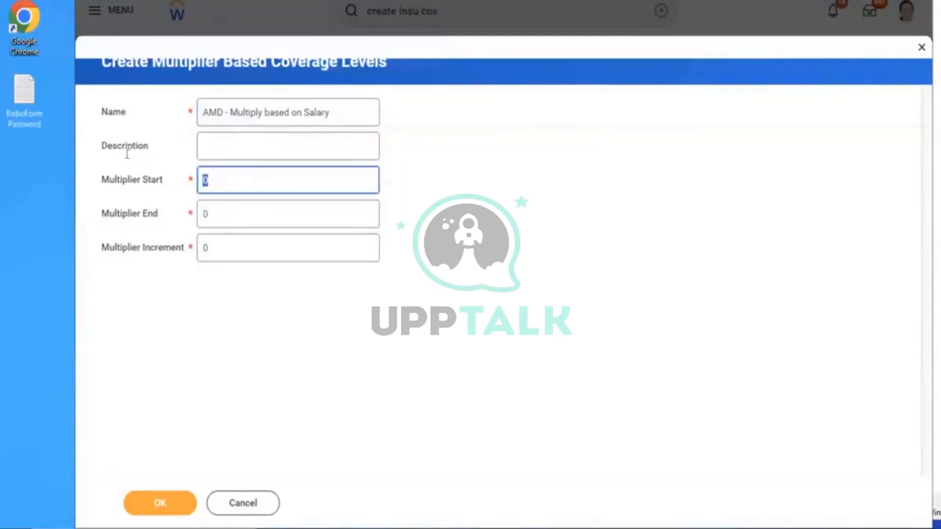
{"action": "key", "text": "BackSpace"}
{"action": "type", "text": "1"}
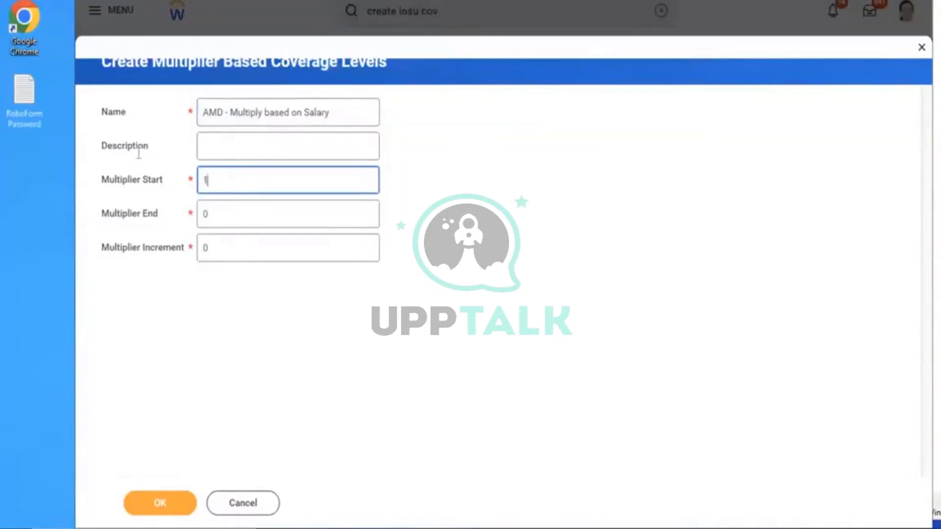
{"action": "left_click", "coordinate": [232, 222]}
{"action": "type", "text": "5"}
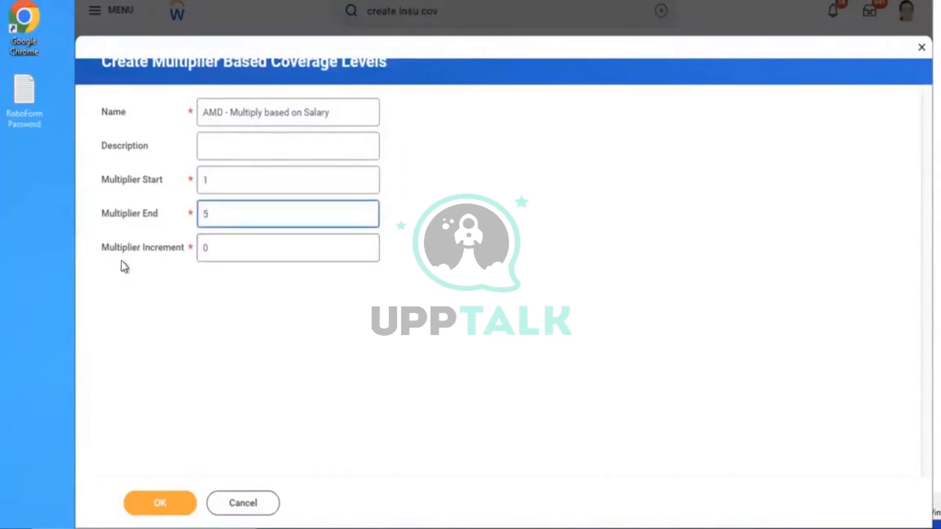
{"action": "left_click", "coordinate": [243, 251]}
{"action": "type", "text": "1"}
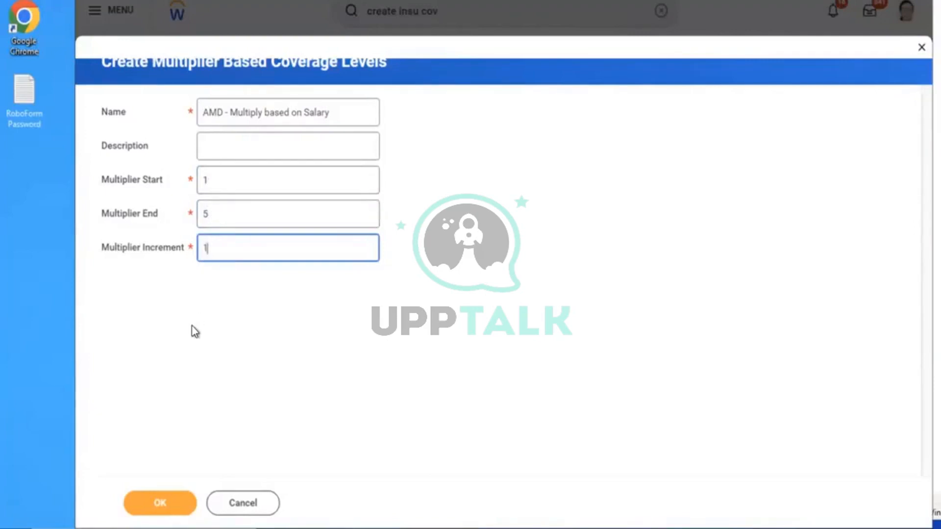
{"action": "left_click", "coordinate": [154, 492]}
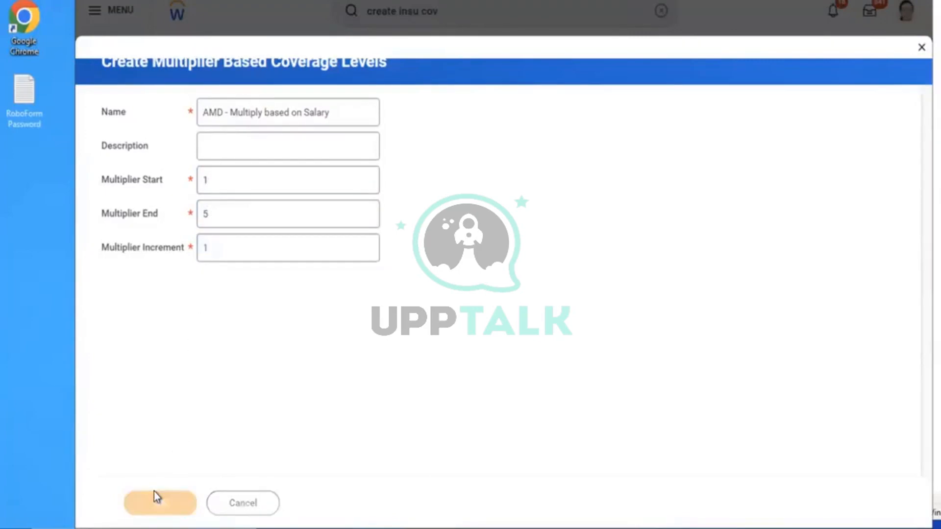
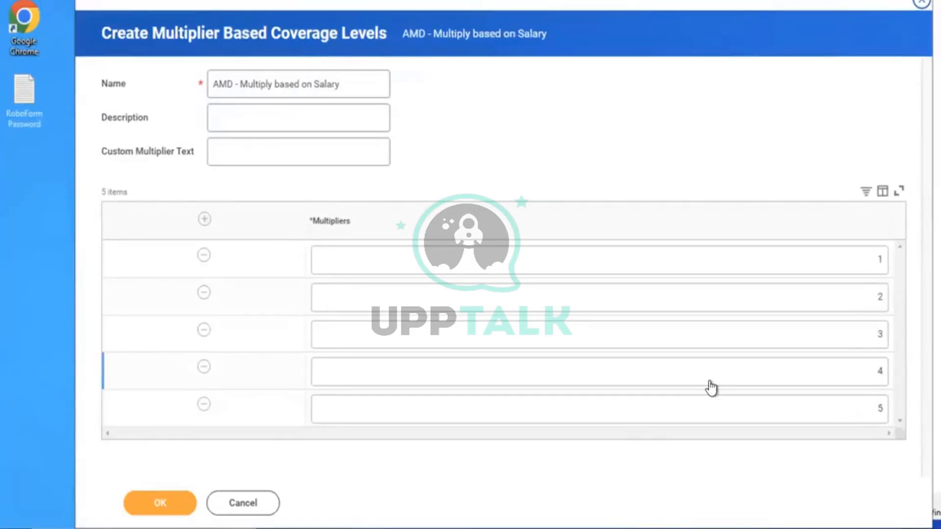
Confirm the 'AMD - Multiply based on Salary' levels (multipliers 1–5) so they attach to the coverage
{"action": "left_click", "coordinate": [157, 507]}
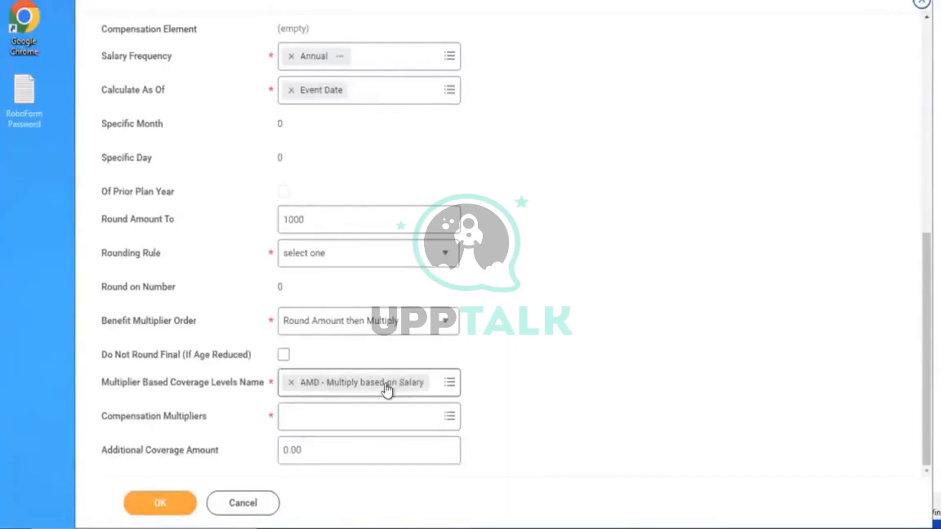
Select 3 X Salary as the coverage's only compensation multiplier
{"action": "left_click", "coordinate": [357, 414]}
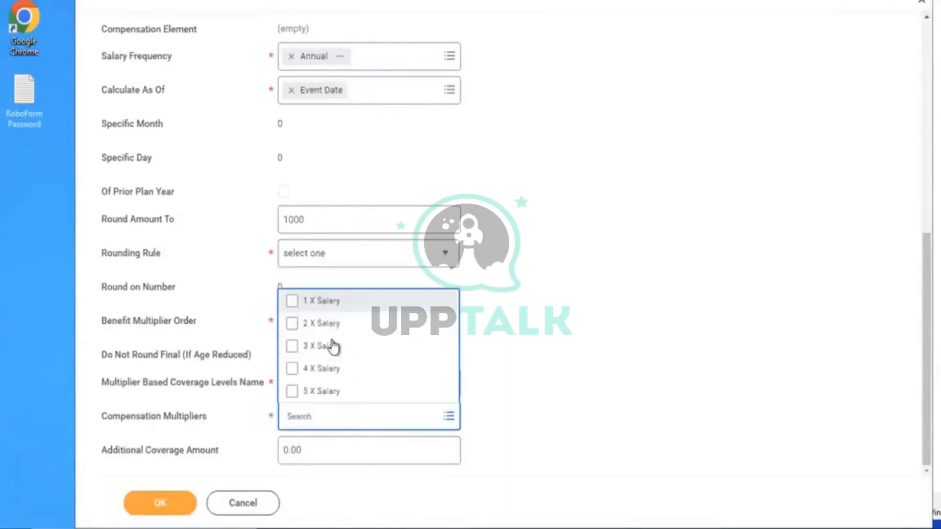
{"action": "key", "text": "ctrl+a"}
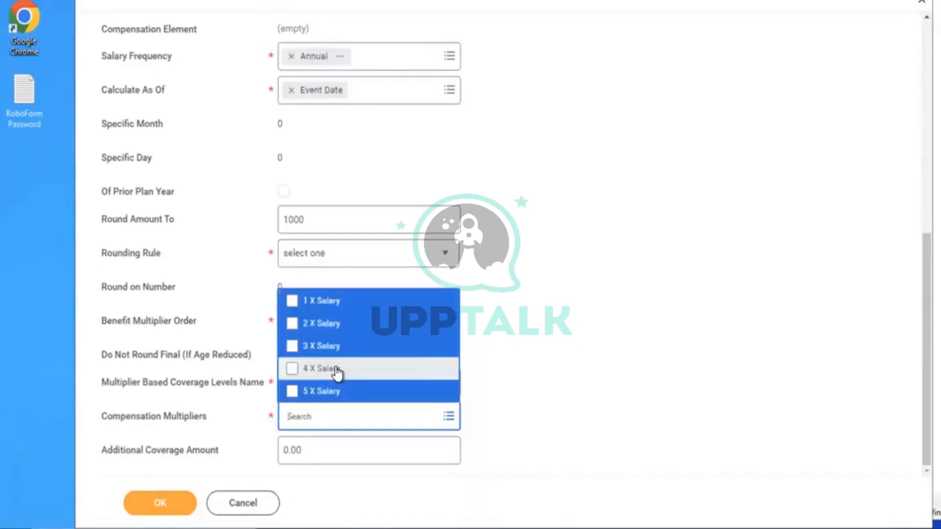
{"action": "left_click", "coordinate": [542, 328]}
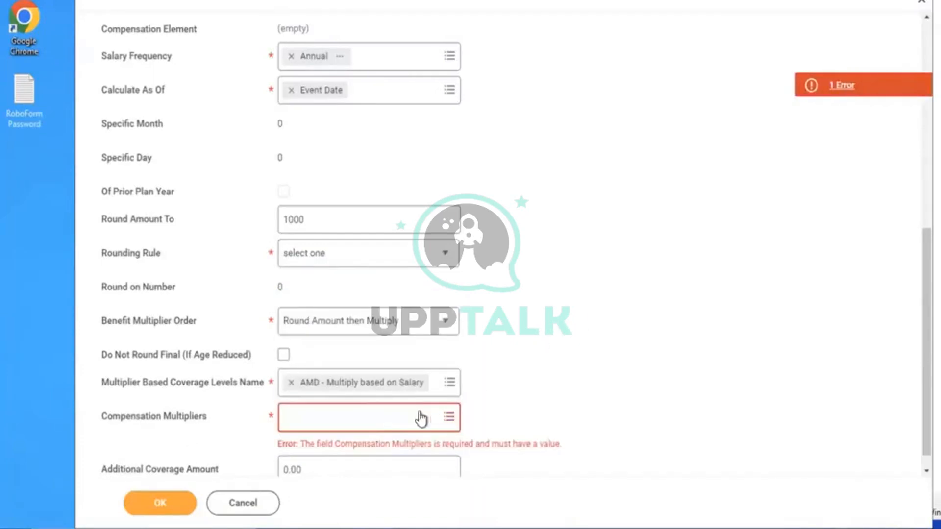
{"action": "left_click", "coordinate": [384, 417]}
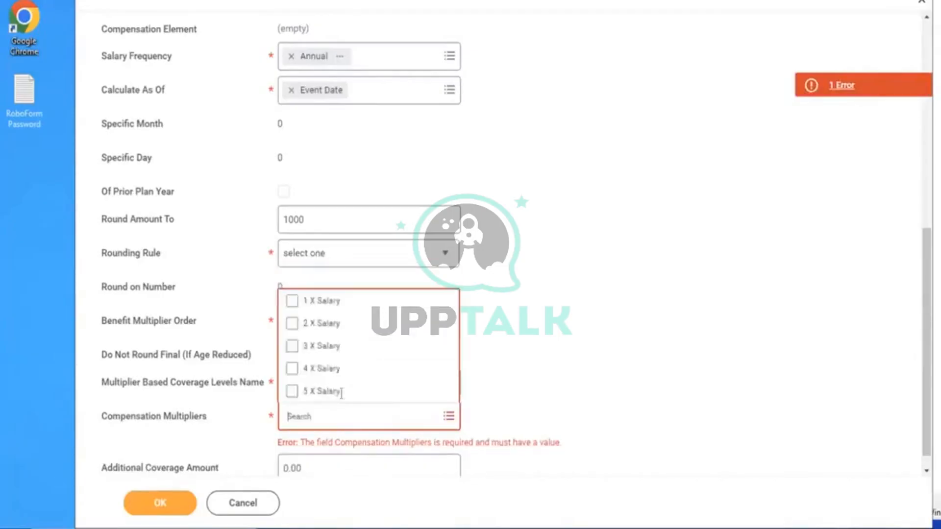
{"action": "left_click", "coordinate": [314, 361]}
{"action": "left_click", "coordinate": [612, 326]}
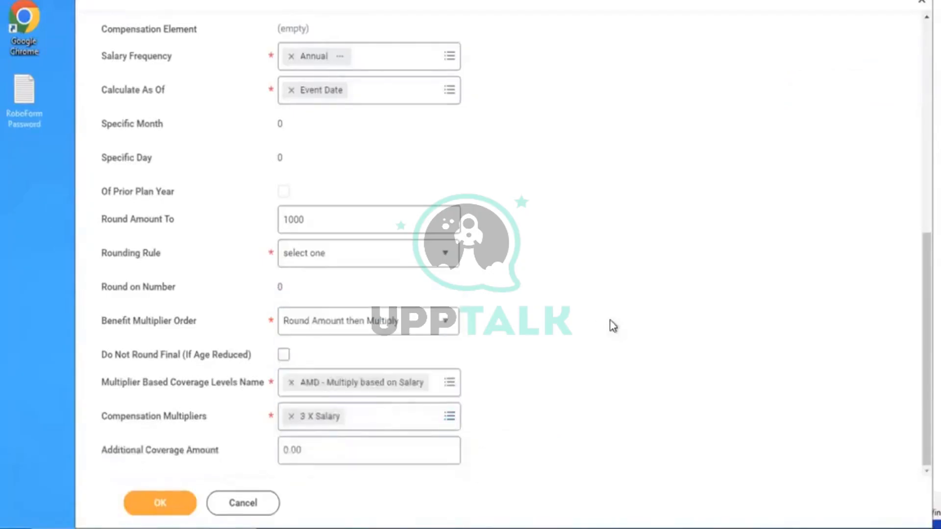
{"action": "left_click", "coordinate": [435, 411]}
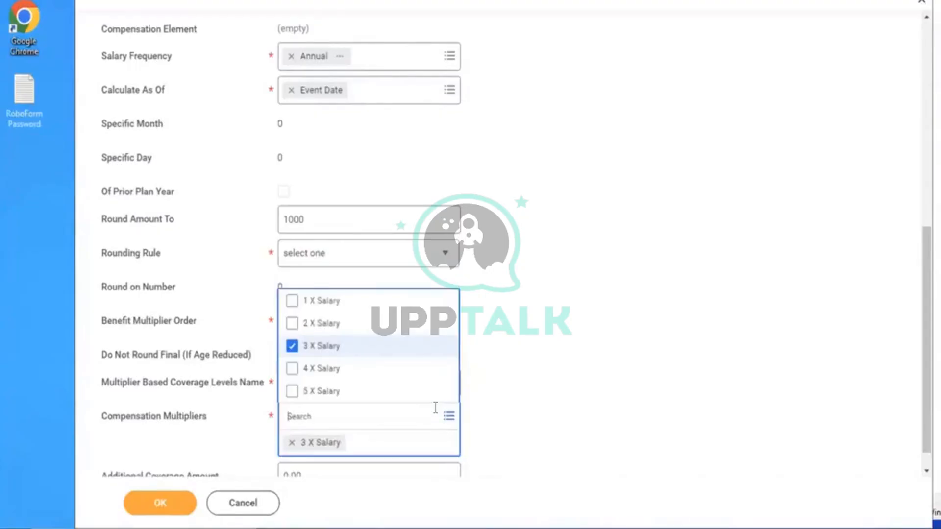
{"action": "left_click", "coordinate": [478, 371]}
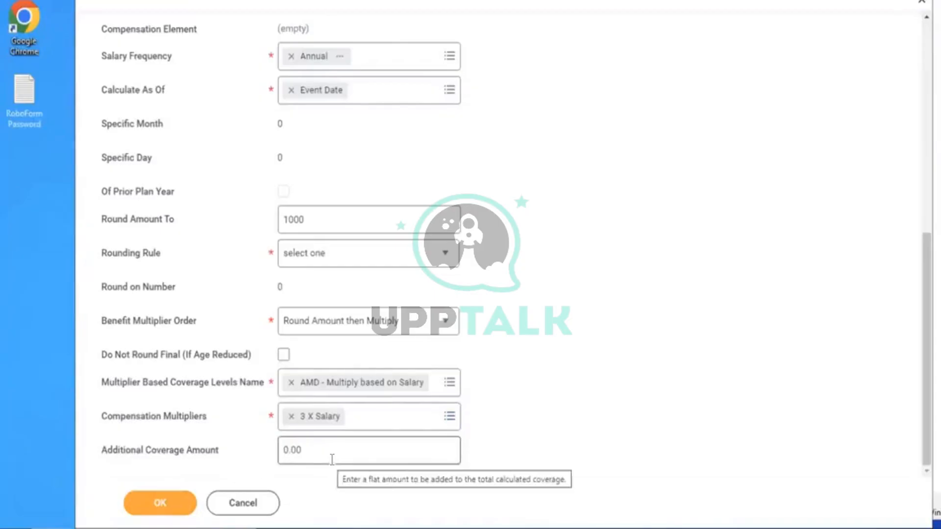
{"action": "left_click", "coordinate": [304, 443]}
{"action": "left_click", "coordinate": [574, 381]}
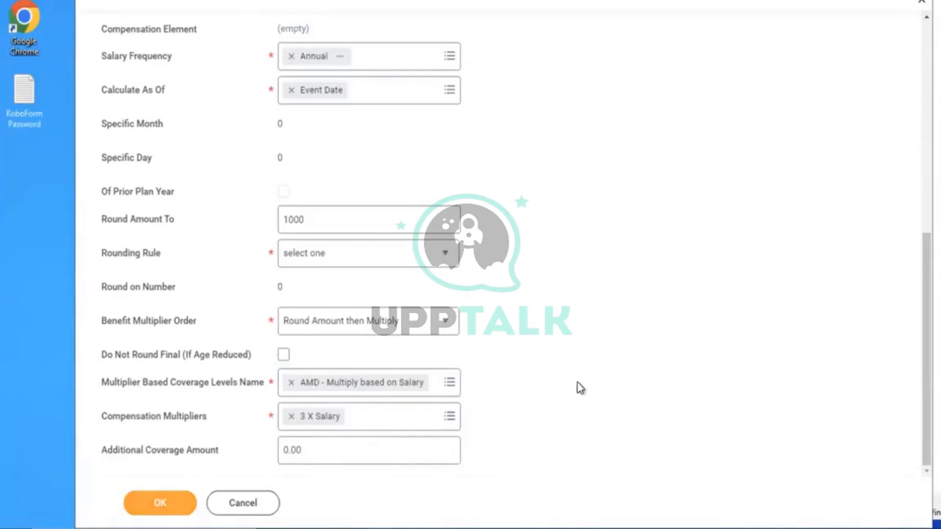
Re-enter 1000 as the coverage's Round Amount To value
{"action": "scroll", "coordinate": [578, 385], "scroll_direction": "up", "scroll_amount": 6}
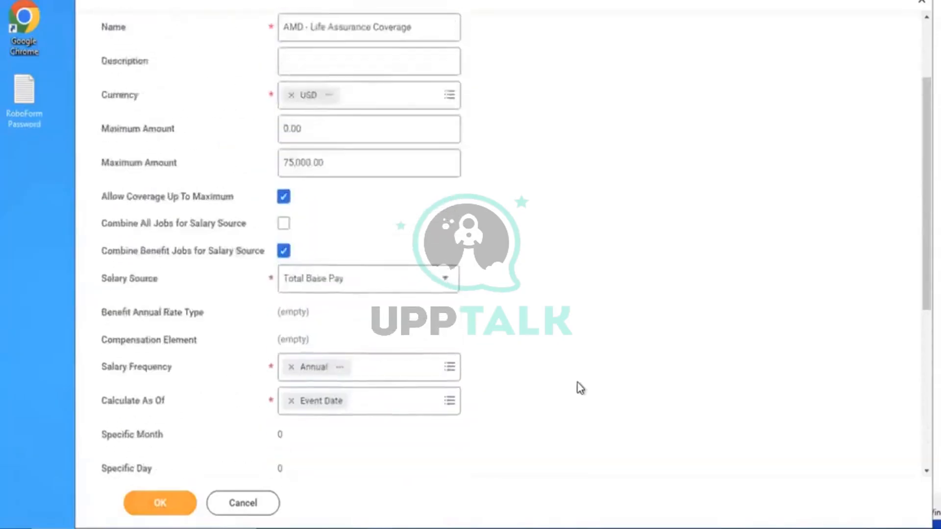
{"action": "scroll", "coordinate": [577, 383], "scroll_direction": "up", "scroll_amount": 3}
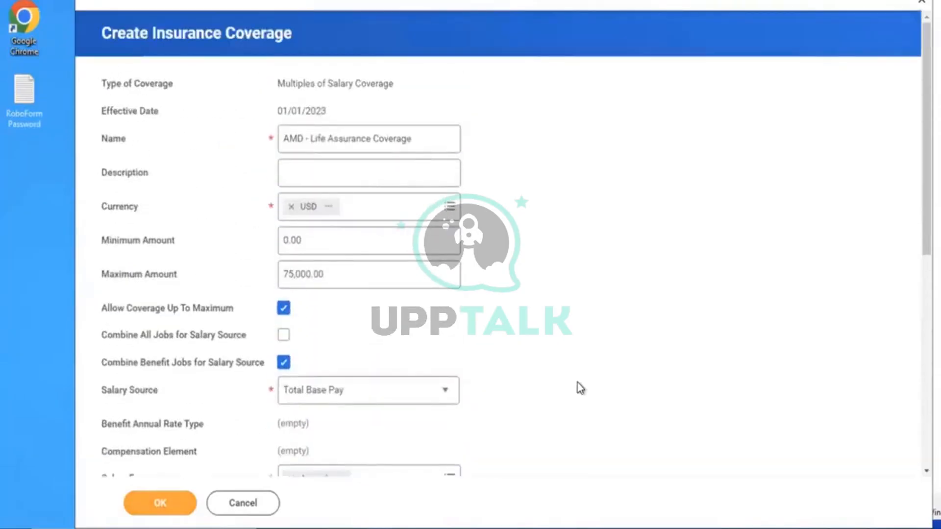
{"action": "scroll", "coordinate": [577, 383], "scroll_direction": "down", "scroll_amount": 7}
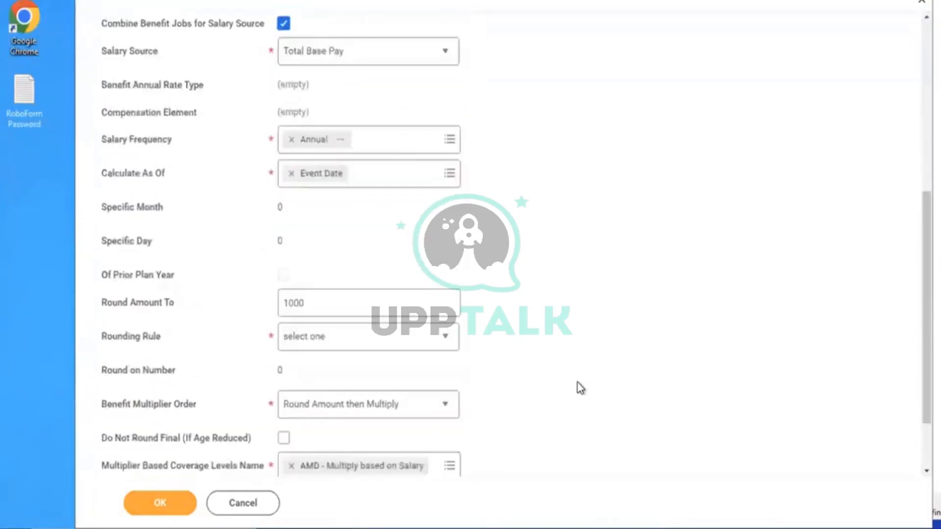
{"action": "left_click_drag", "start_coordinate": [351, 304], "coordinate": [180, 288]}
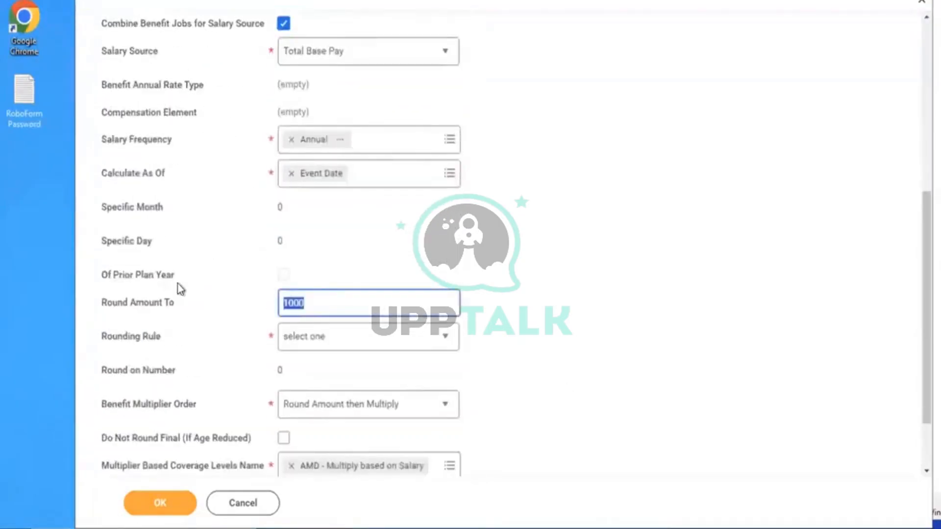
{"action": "key", "text": "BackSpace"}
{"action": "type", "text": "1"}
{"action": "key", "text": "BackSpace"}
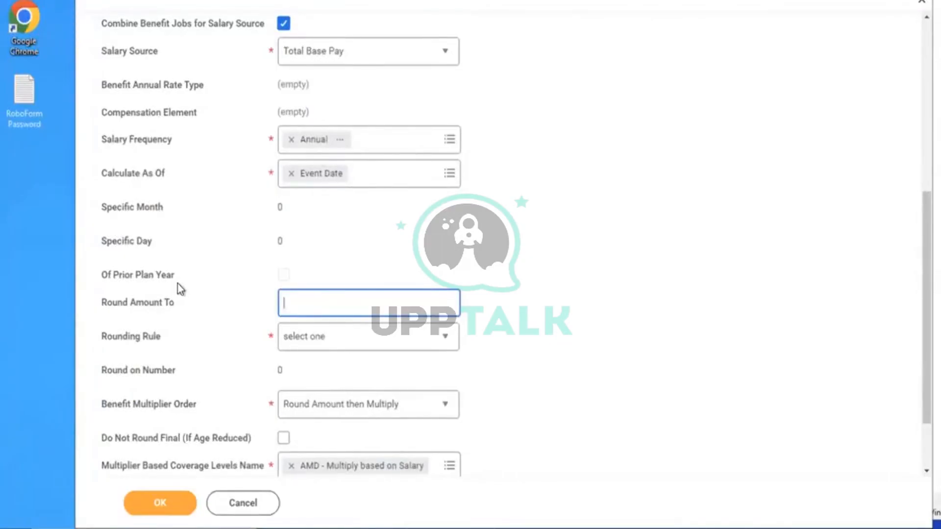
{"action": "type", "text": "1000"}
Set the rounding rule to Round Up and submit the AMD - Life Assurance Coverage
{"action": "left_click", "coordinate": [330, 353]}
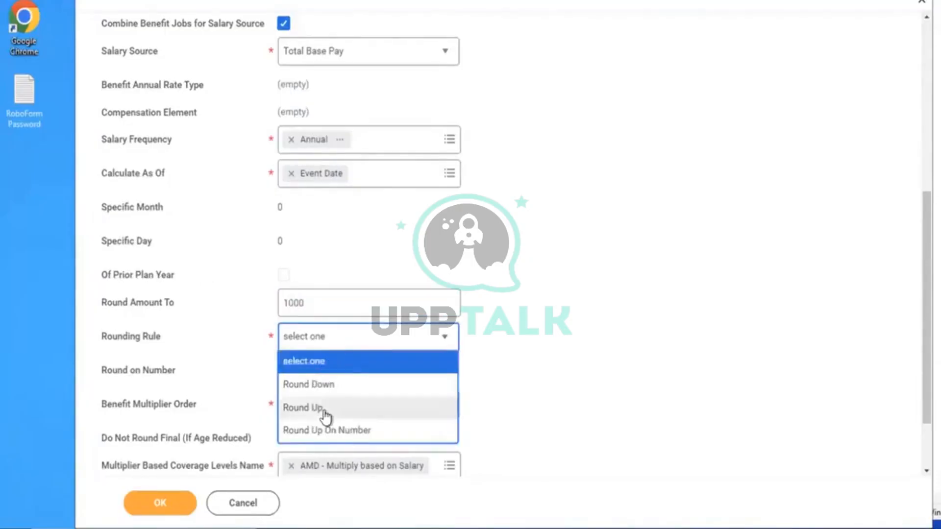
{"action": "left_click", "coordinate": [316, 415]}
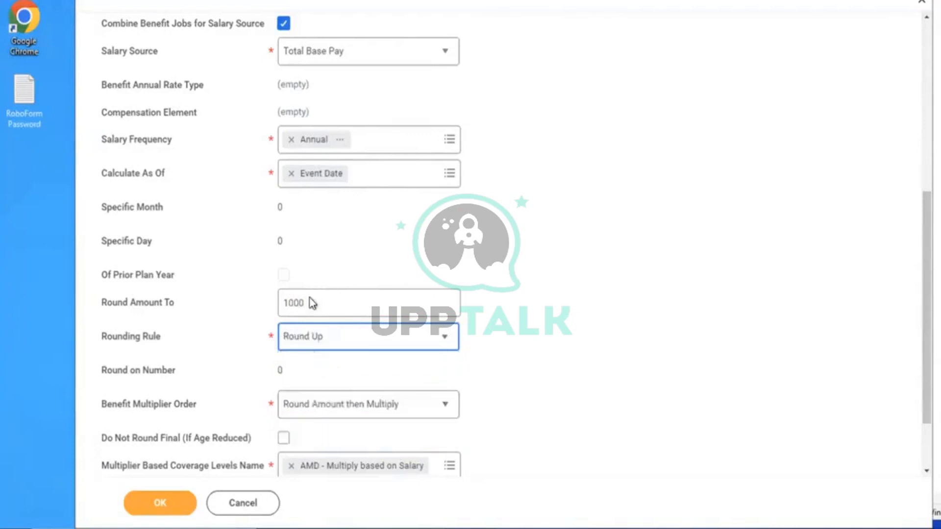
{"action": "left_click", "coordinate": [568, 301]}
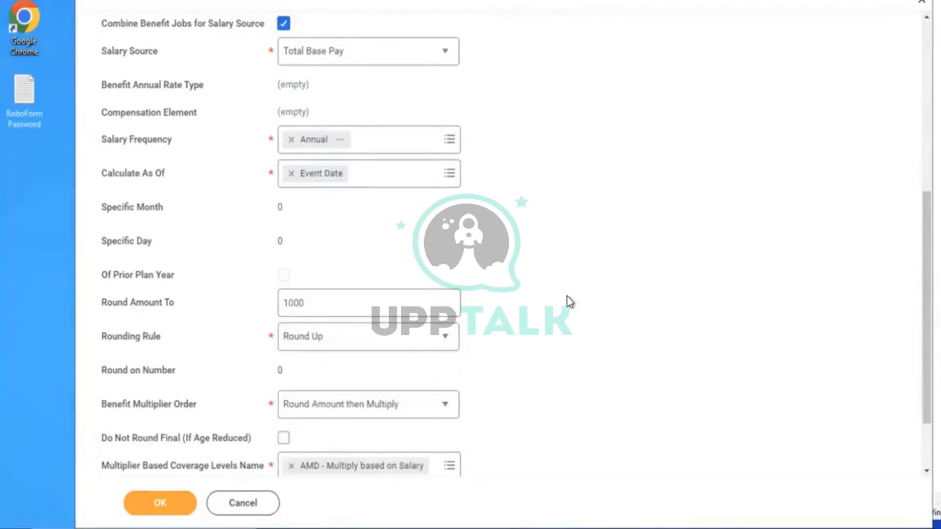
{"action": "scroll", "coordinate": [568, 301], "scroll_direction": "down", "scroll_amount": 2}
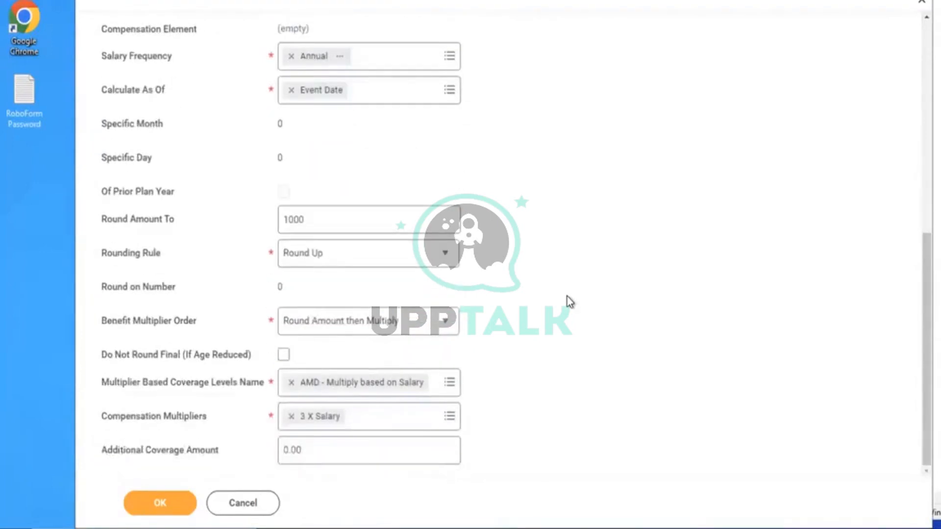
{"action": "left_click", "coordinate": [158, 504]}
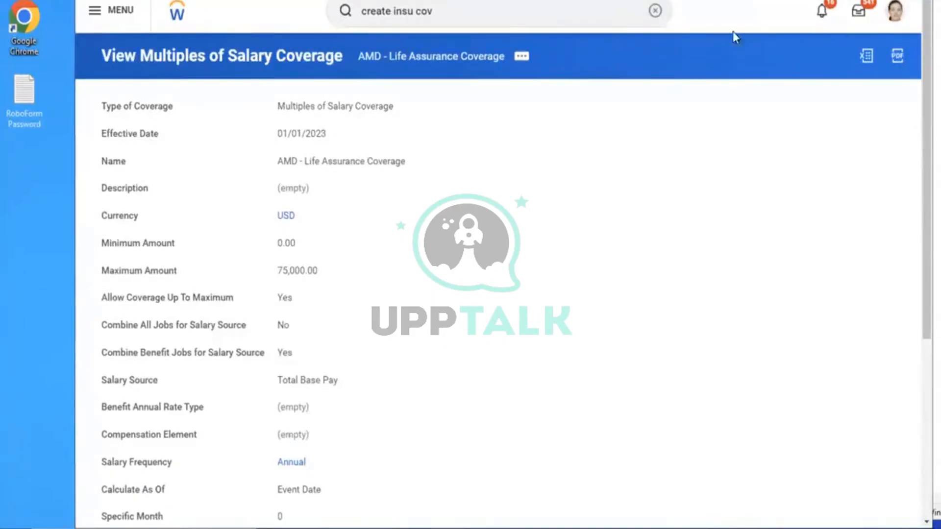
Search Workday for the 'create insurance rate' task
{"action": "left_click", "coordinate": [655, 11]}
{"action": "type", "text": "cre"}
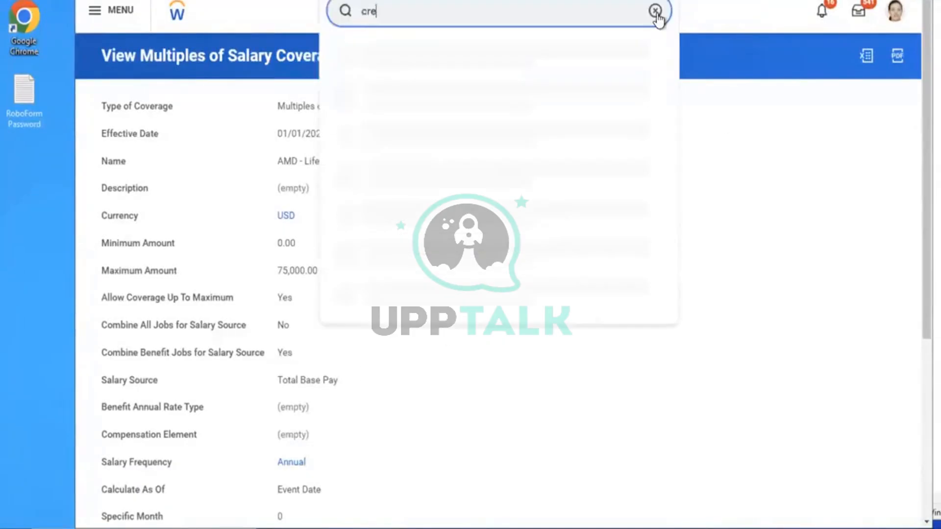
{"action": "type", "text": "ate insuranc"}
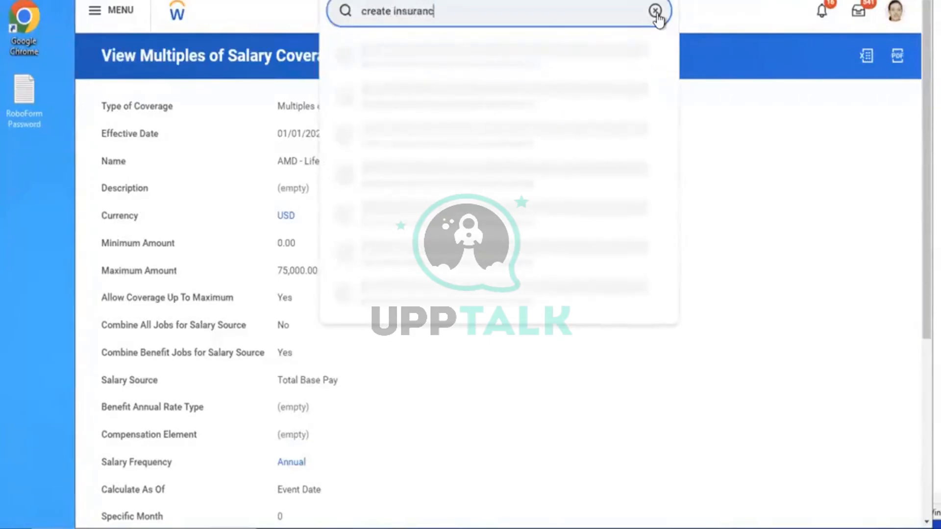
{"action": "type", "text": "e rate"}
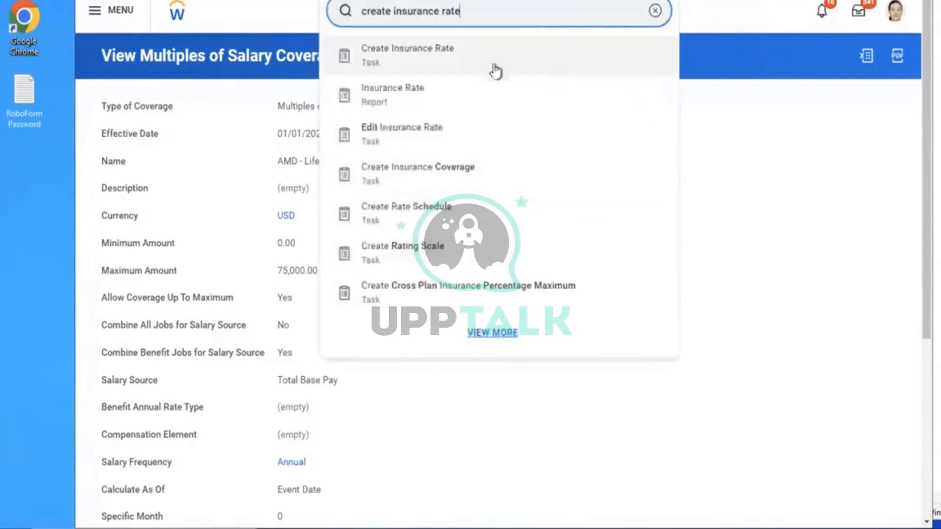
Start a new insurance rate effective 01/01/2023 named 'AMD - Life Assurance Rate'
{"action": "left_click", "coordinate": [470, 62]}
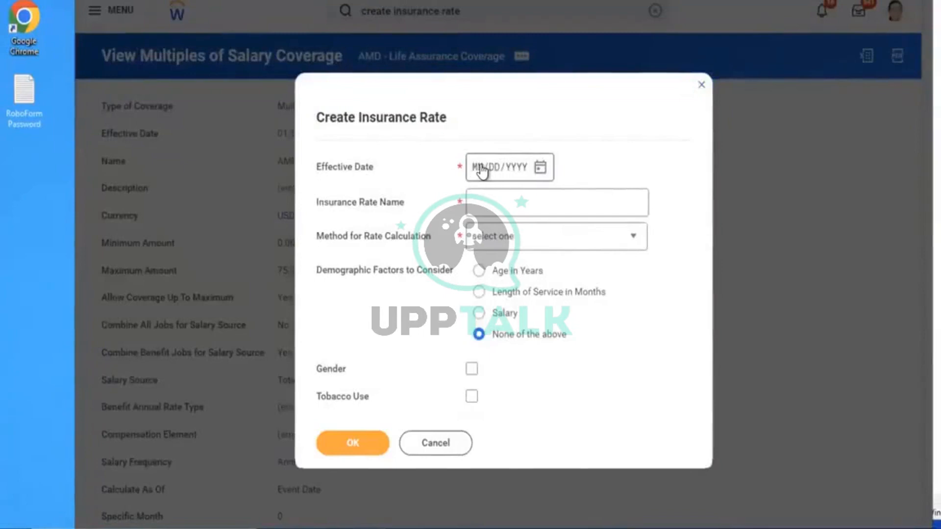
{"action": "left_click", "coordinate": [481, 170]}
{"action": "type", "text": "01/01/202"}
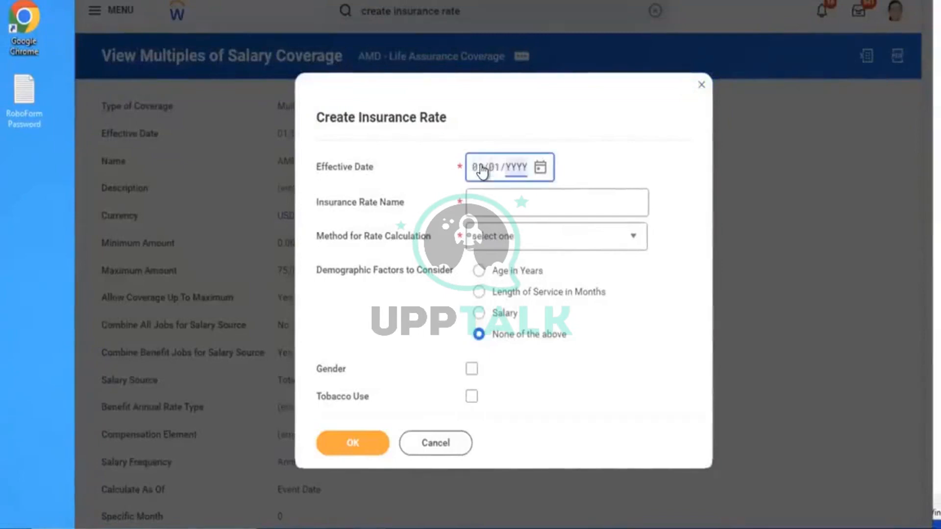
{"action": "type", "text": "3"}
{"action": "left_click", "coordinate": [488, 203]}
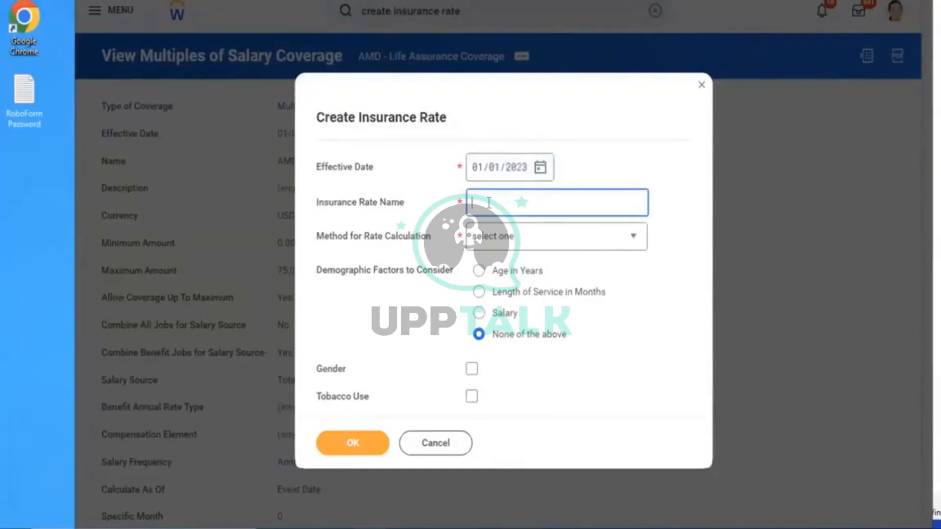
{"action": "type", "text": "AMD - Life Assurance R"}
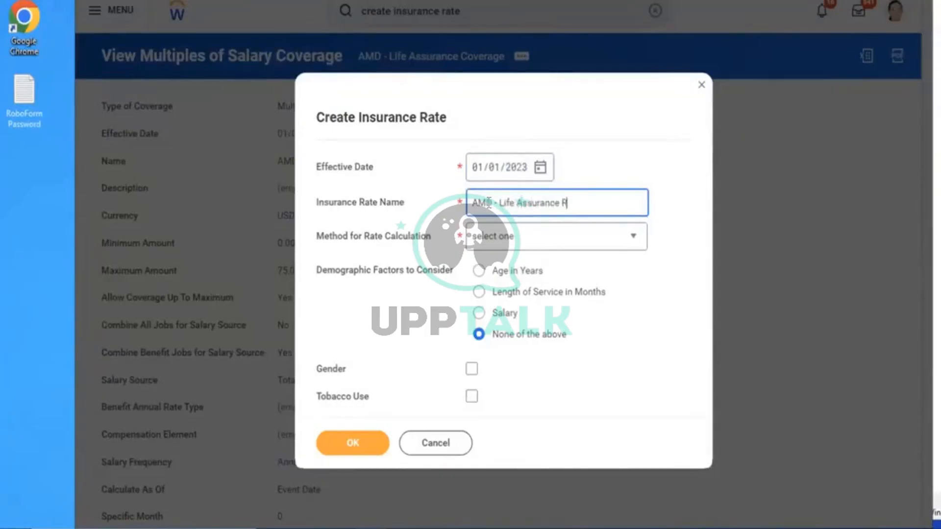
{"action": "type", "text": "ate"}
Calculate the rate on Amount of Coverage, rated by Age in Years and Tobacco Use, and submit
{"action": "left_click", "coordinate": [523, 242]}
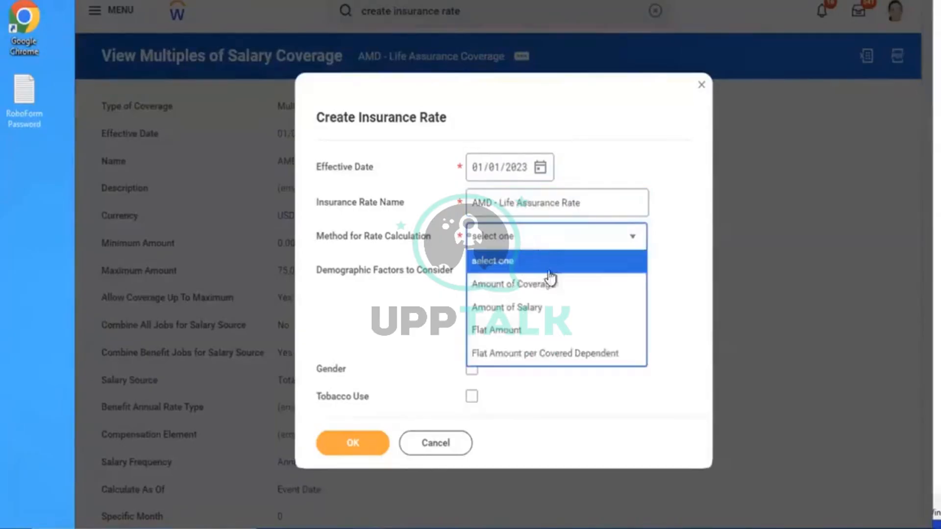
{"action": "left_click", "coordinate": [527, 293]}
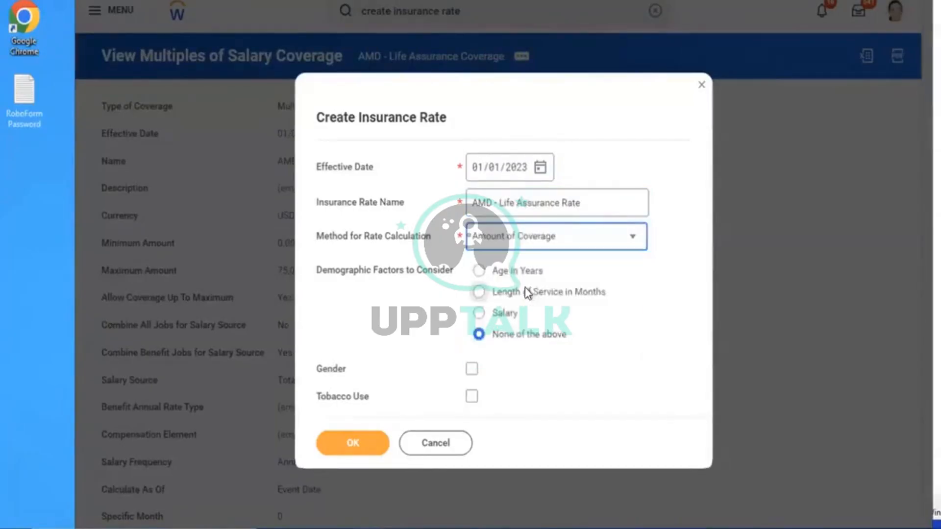
{"action": "left_click", "coordinate": [713, 269]}
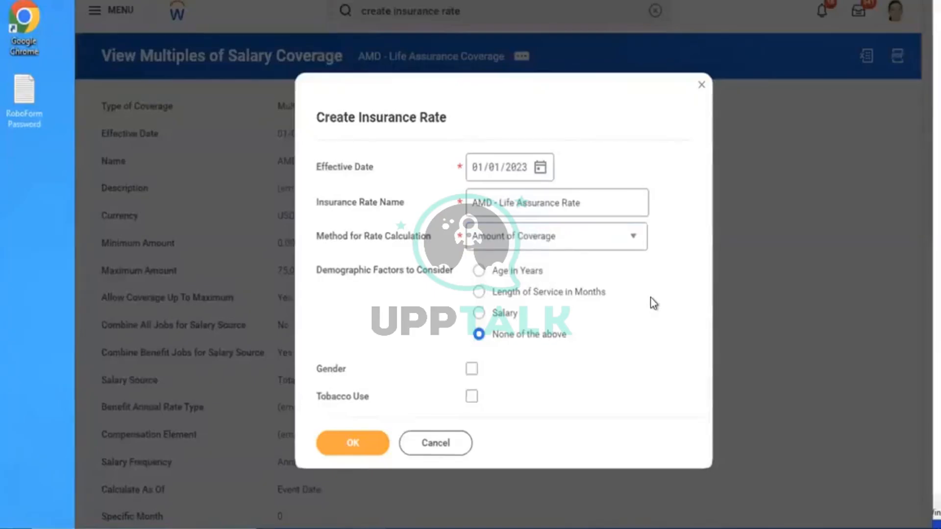
{"action": "left_click", "coordinate": [505, 273]}
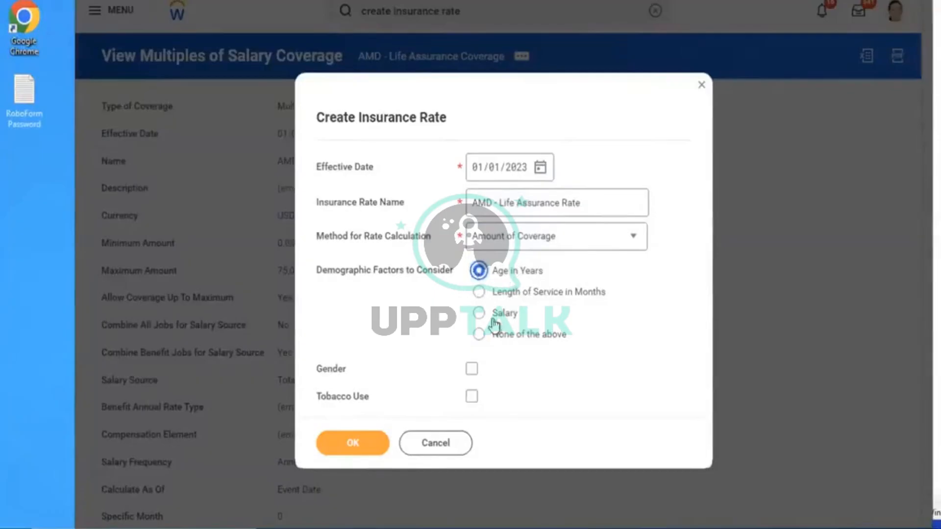
{"action": "left_click", "coordinate": [472, 397]}
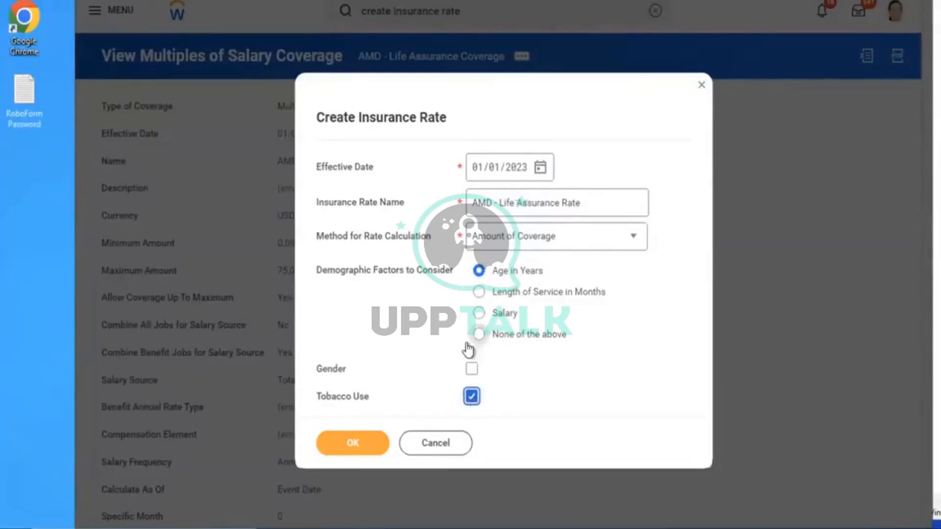
{"action": "left_click", "coordinate": [579, 349]}
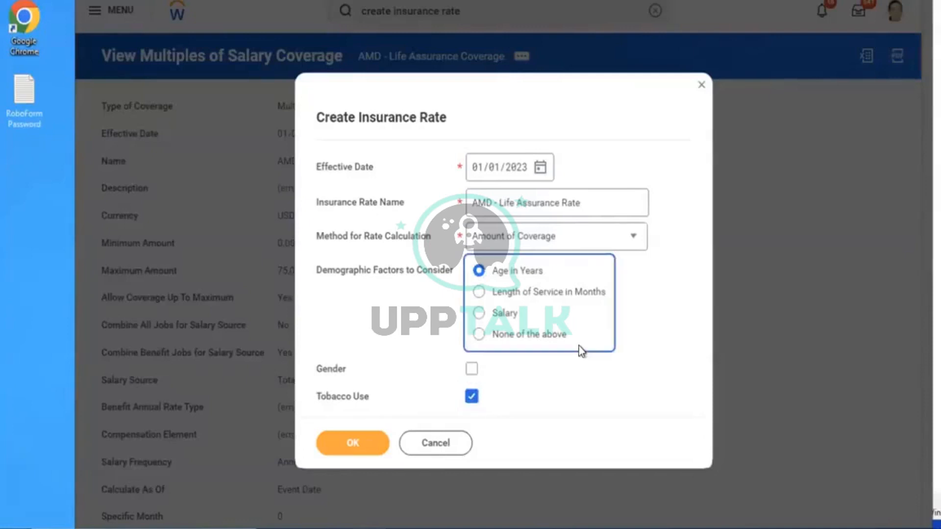
{"action": "left_click", "coordinate": [600, 368]}
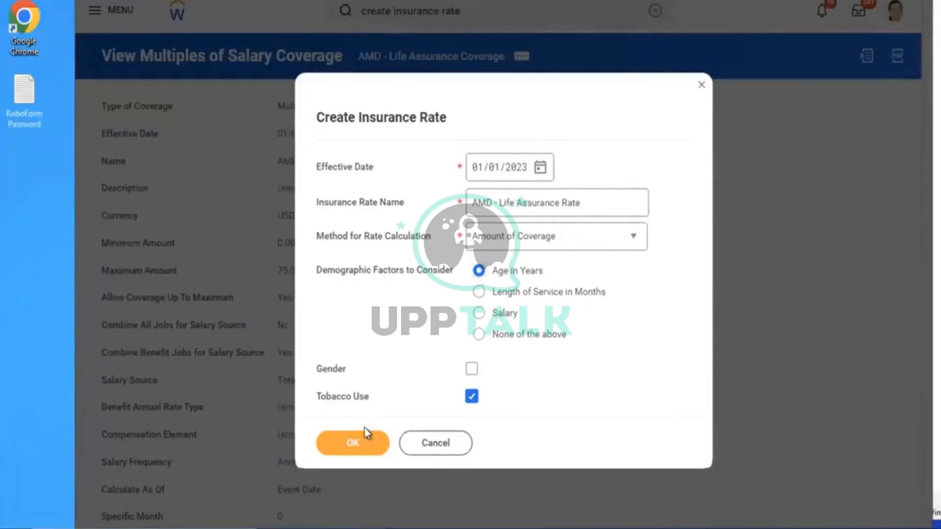
{"action": "left_click", "coordinate": [345, 451]}
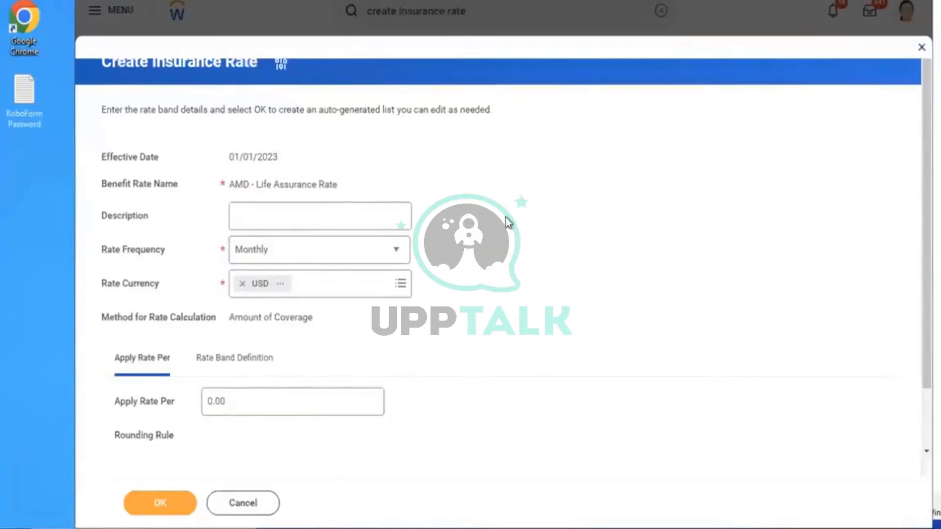
Apply the rate per 1000 and set its rounding rule to Round Up
{"action": "scroll", "coordinate": [508, 223], "scroll_direction": "down", "scroll_amount": 1}
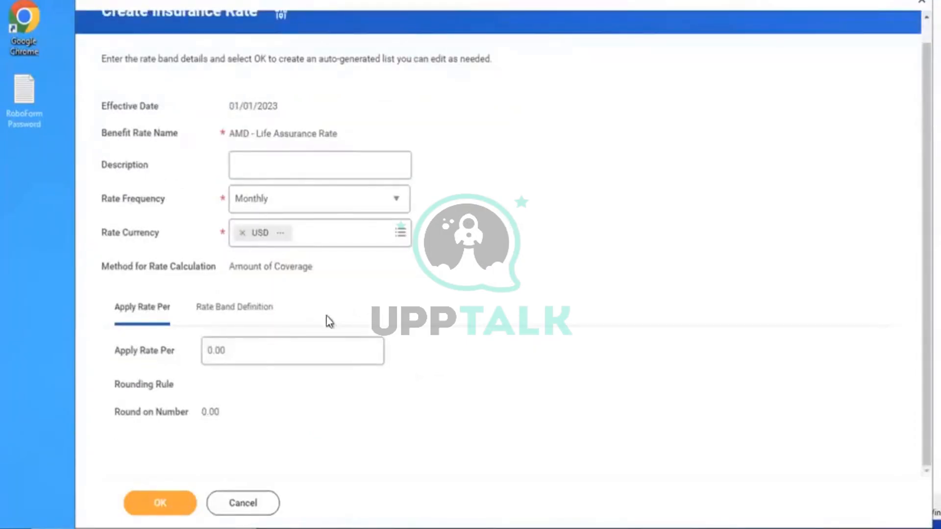
{"action": "left_click_drag", "start_coordinate": [267, 356], "coordinate": [133, 343]}
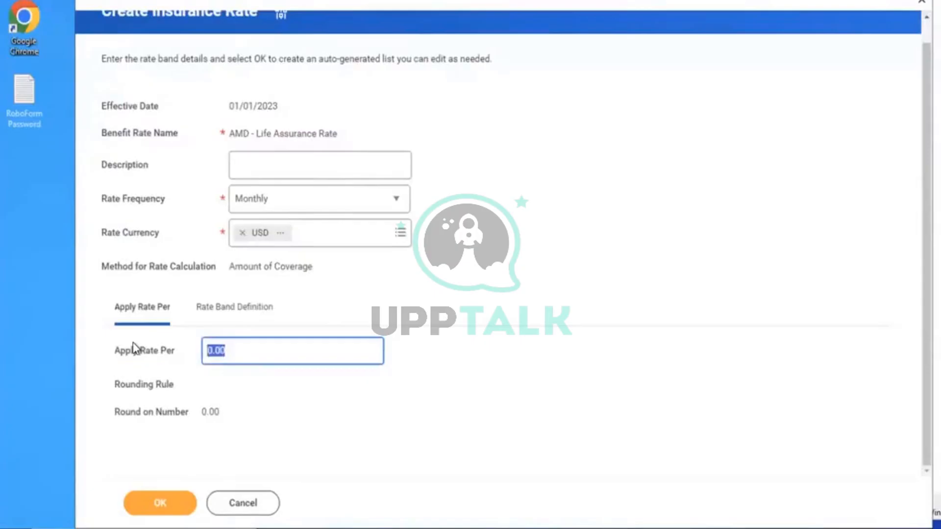
{"action": "key", "text": "BackSpace"}
{"action": "type", "text": "1000"}
{"action": "left_click", "coordinate": [219, 306]}
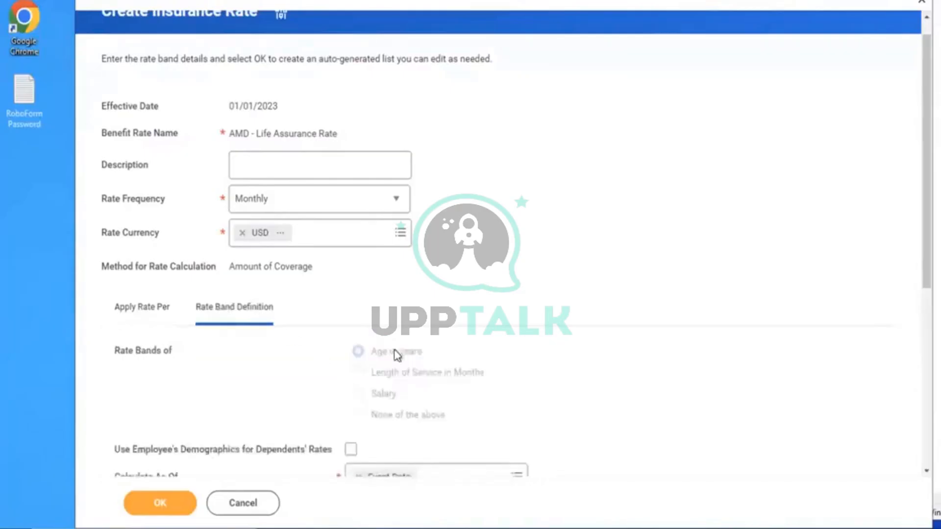
{"action": "scroll", "coordinate": [525, 286], "scroll_direction": "down", "scroll_amount": 7}
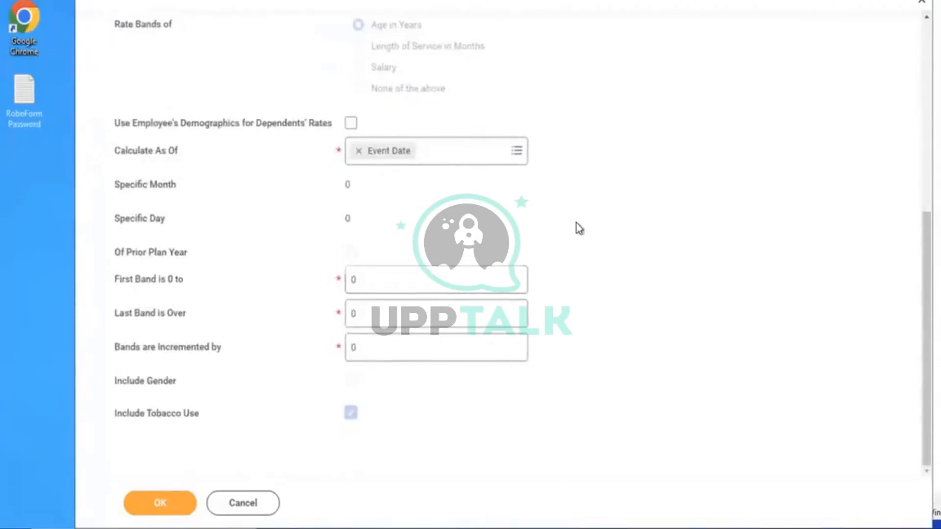
{"action": "scroll", "coordinate": [576, 225], "scroll_direction": "up", "scroll_amount": 2}
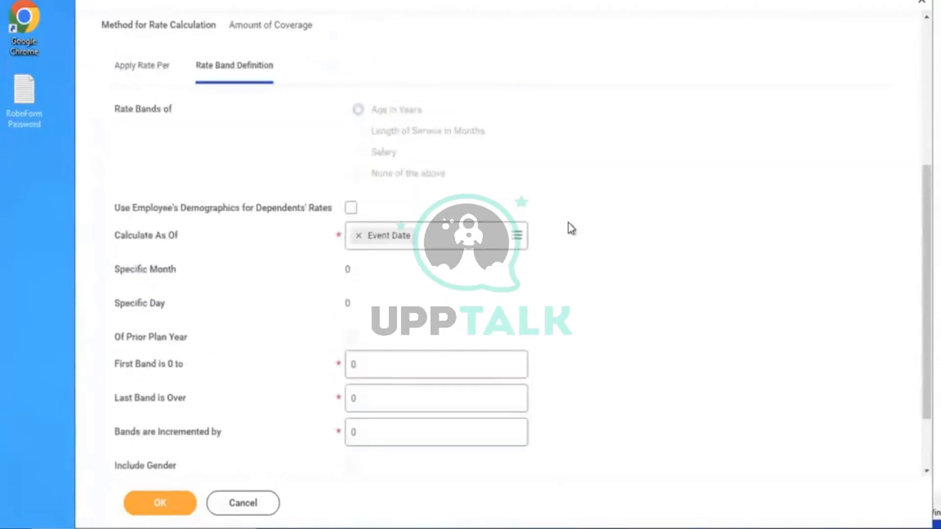
{"action": "left_click", "coordinate": [122, 78]}
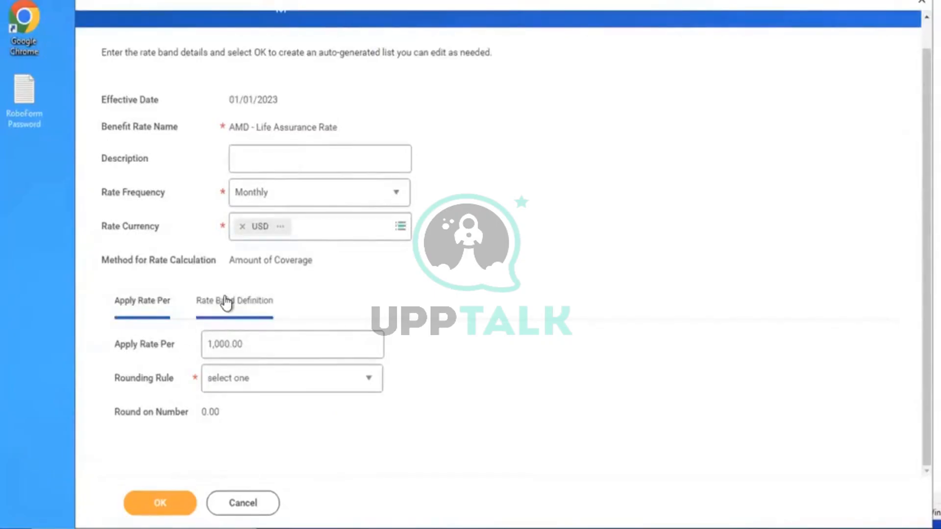
{"action": "left_click", "coordinate": [275, 377]}
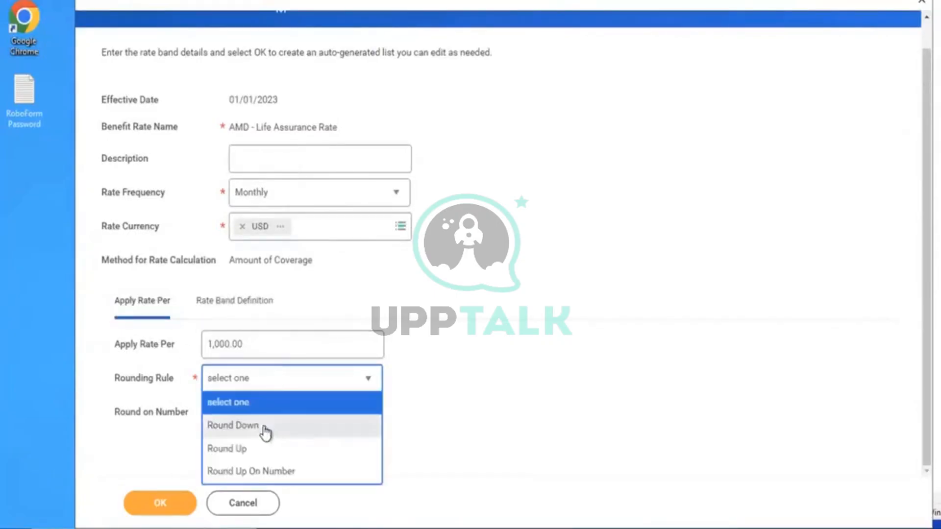
{"action": "left_click", "coordinate": [247, 448]}
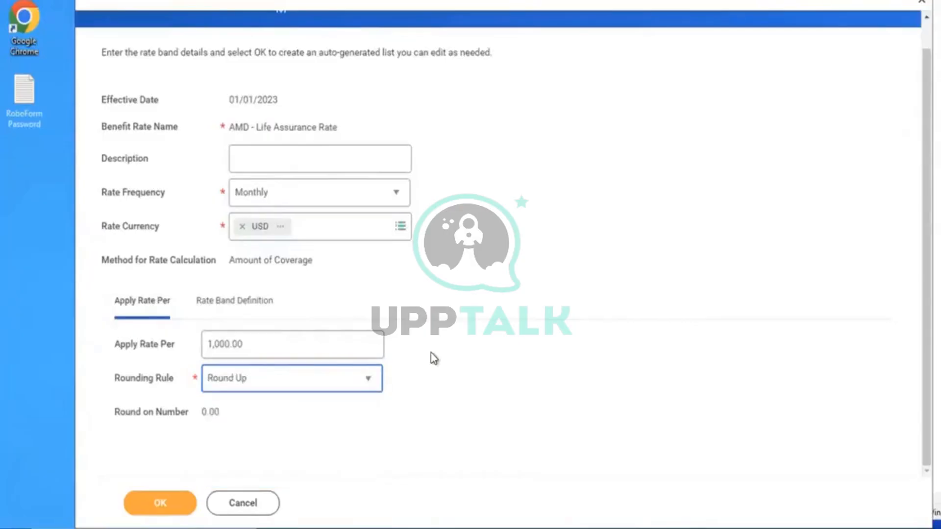
Define age bands with first band 18, last band 79 and increment 20
{"action": "left_click", "coordinate": [245, 302]}
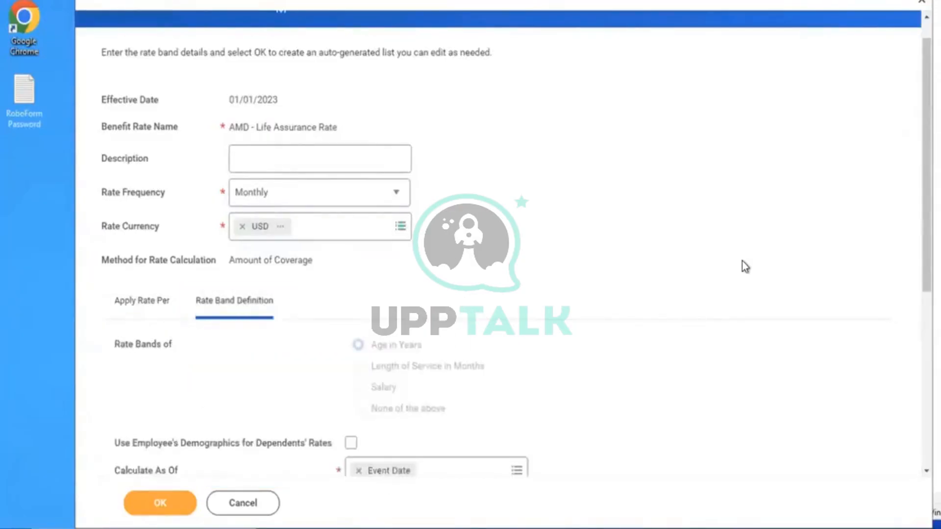
{"action": "scroll", "coordinate": [742, 261], "scroll_direction": "down", "scroll_amount": 5}
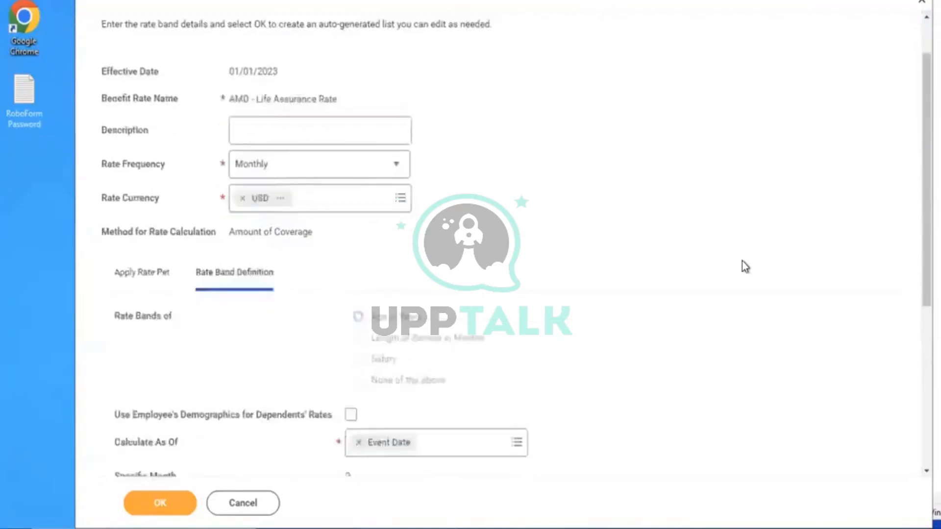
{"action": "scroll", "coordinate": [742, 261], "scroll_direction": "down", "scroll_amount": 2}
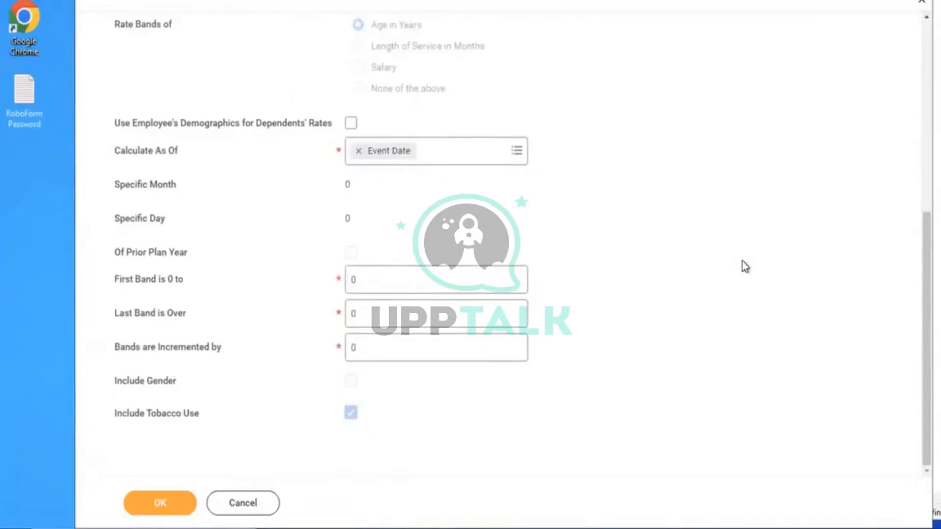
{"action": "left_click", "coordinate": [373, 279]}
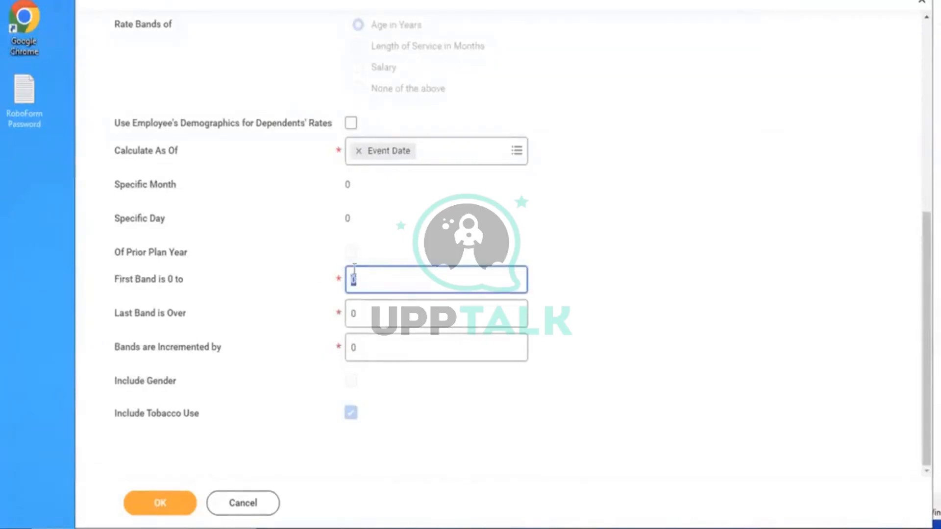
{"action": "type", "text": "18"}
{"action": "left_click", "coordinate": [363, 321]}
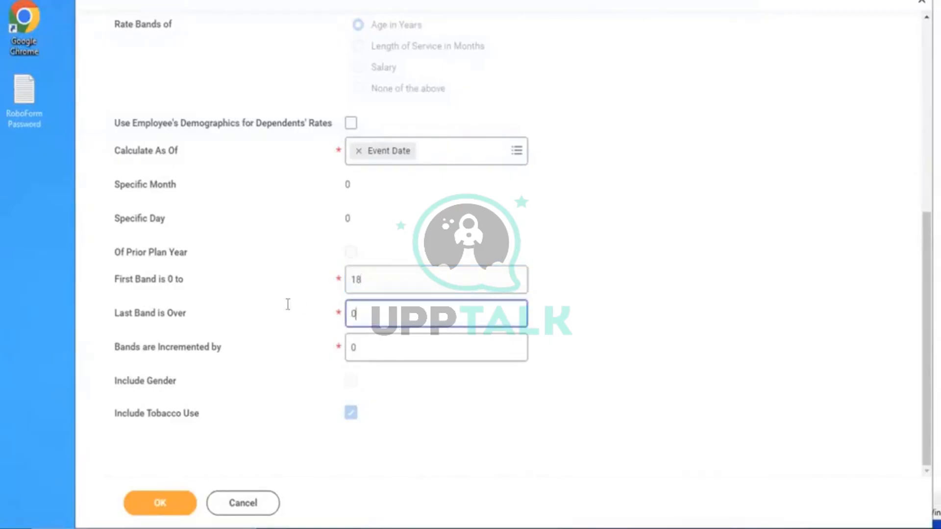
{"action": "key", "text": "BackSpace"}
{"action": "type", "text": "79"}
{"action": "left_click", "coordinate": [373, 351]}
{"action": "left_click_drag", "start_coordinate": [372, 351], "coordinate": [322, 340]}
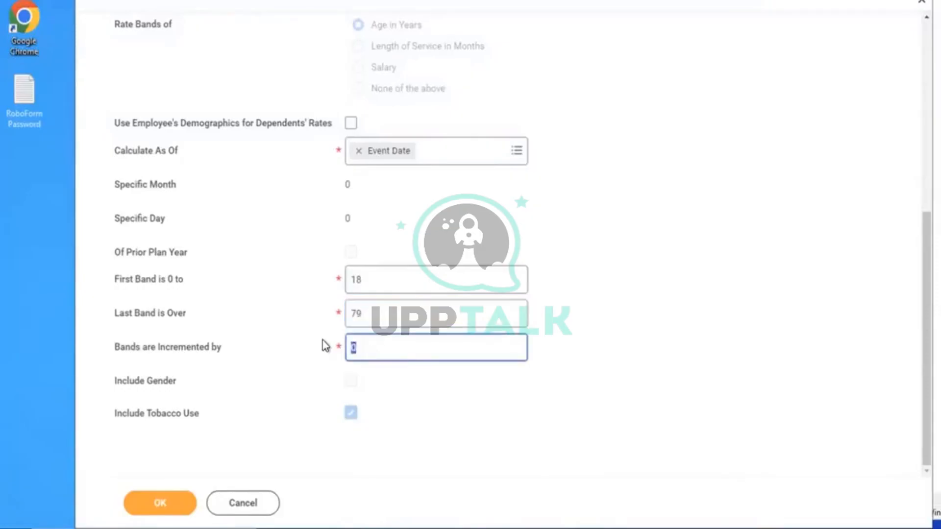
{"action": "type", "text": "20"}
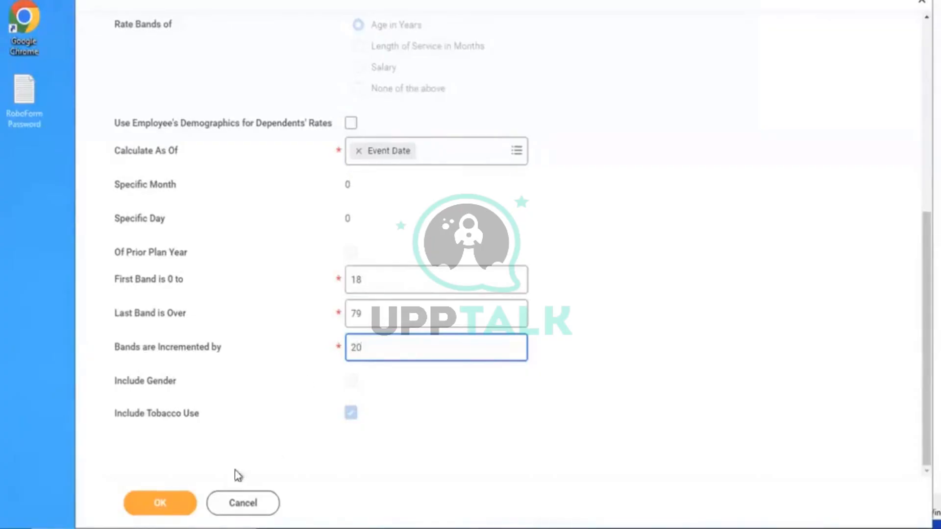
Generate the age and tobacco rate bands and display the table of 10 bands
{"action": "left_click", "coordinate": [172, 508]}
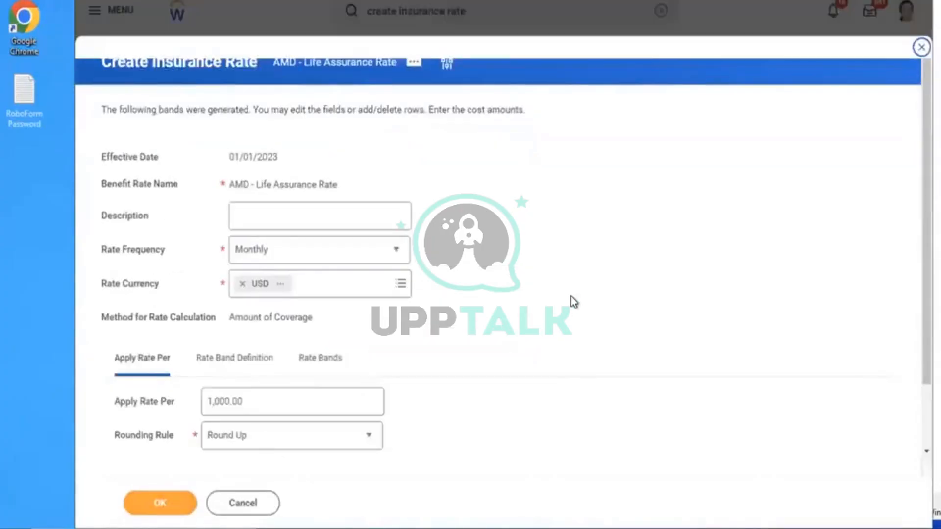
{"action": "scroll", "coordinate": [574, 301], "scroll_direction": "down", "scroll_amount": 1}
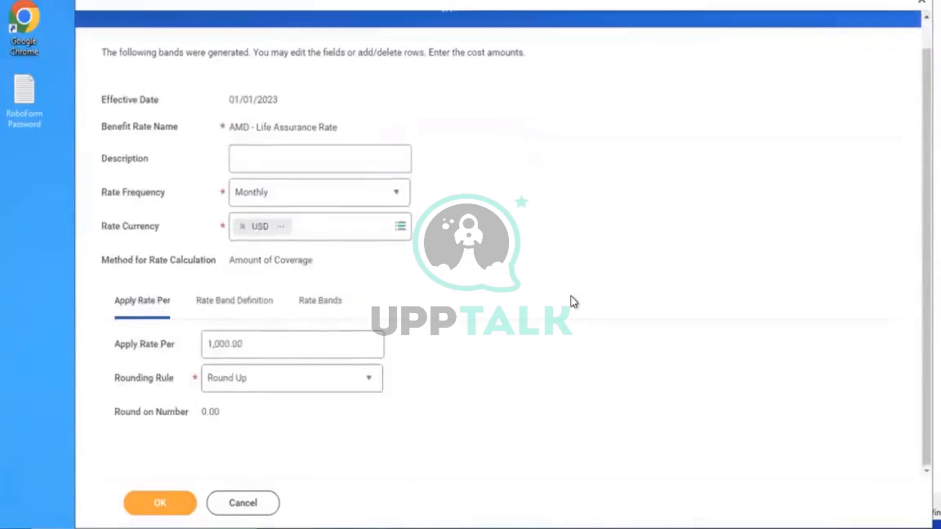
{"action": "left_click", "coordinate": [214, 311]}
{"action": "left_click", "coordinate": [307, 304]}
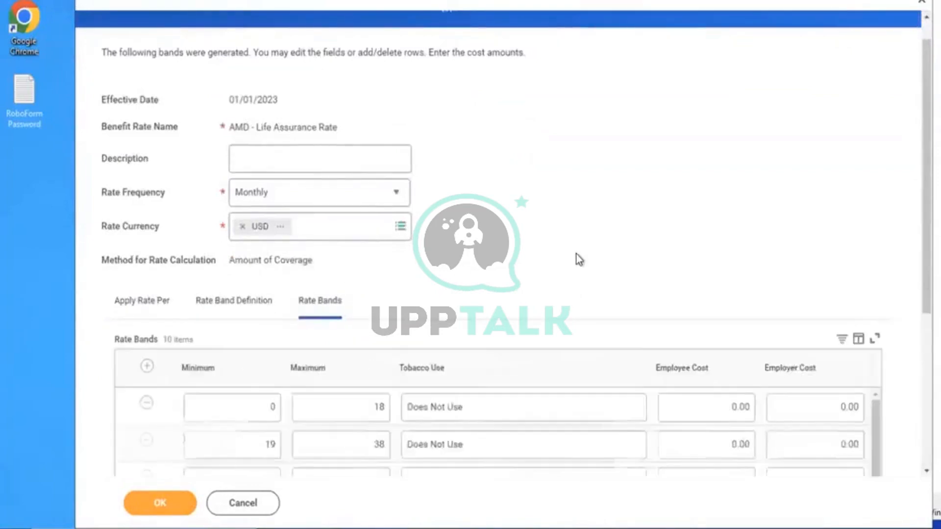
{"action": "scroll", "coordinate": [576, 255], "scroll_direction": "down", "scroll_amount": 5}
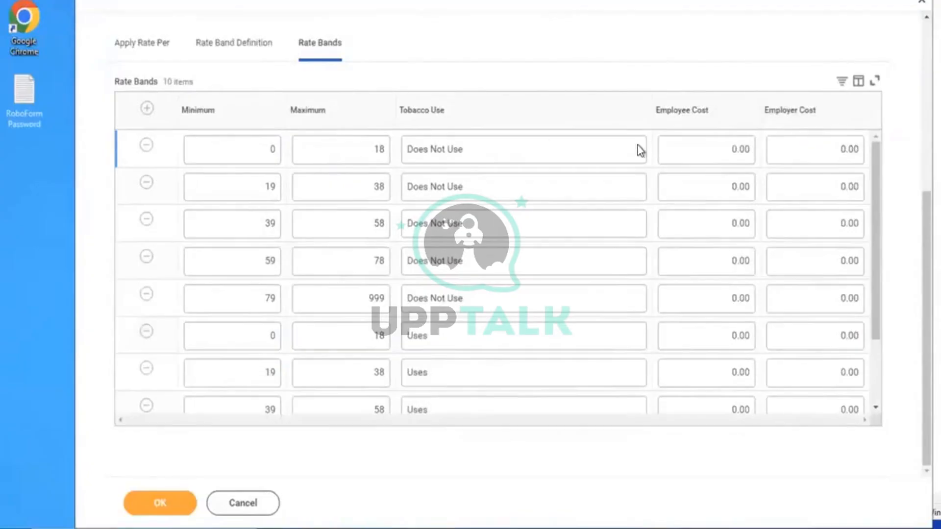
Give the non-tobacco bands employee costs of 4.50, 5.00, 7.50, 9.00 and 10.50
{"action": "left_click", "coordinate": [712, 148]}
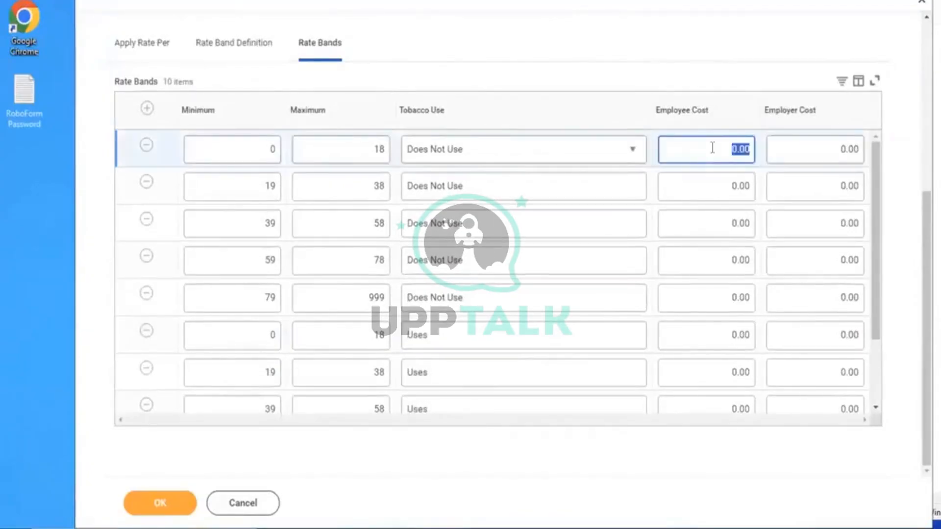
{"action": "type", "text": "4.50"}
{"action": "left_click", "coordinate": [593, 57]}
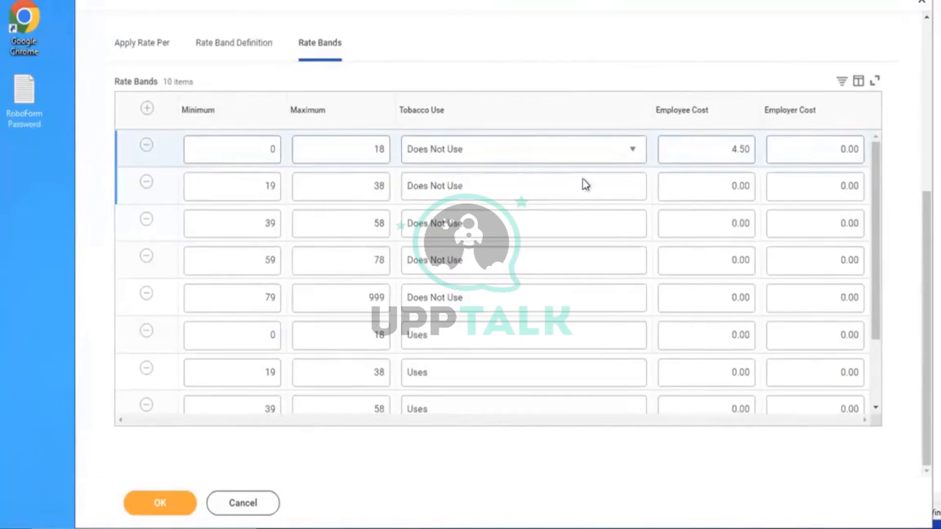
{"action": "left_click", "coordinate": [719, 191]}
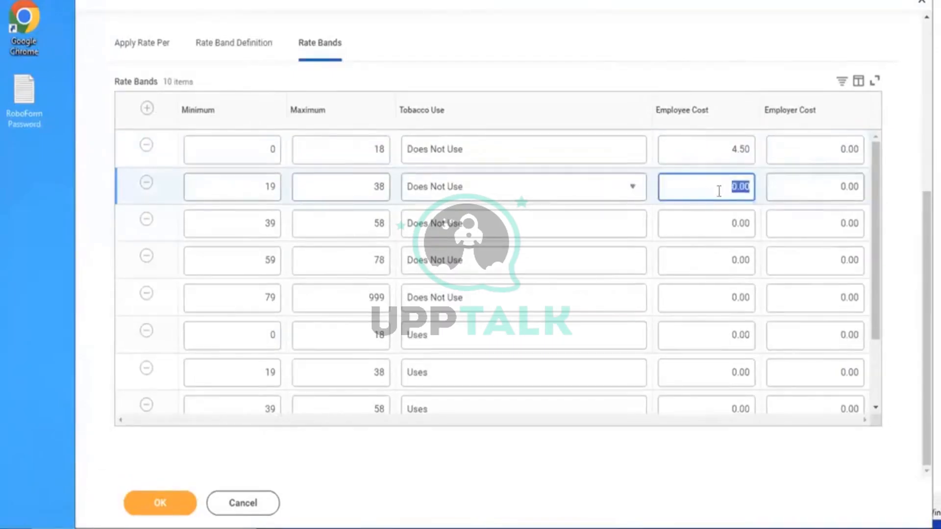
{"action": "type", "text": "5"}
{"action": "left_click", "coordinate": [714, 225]}
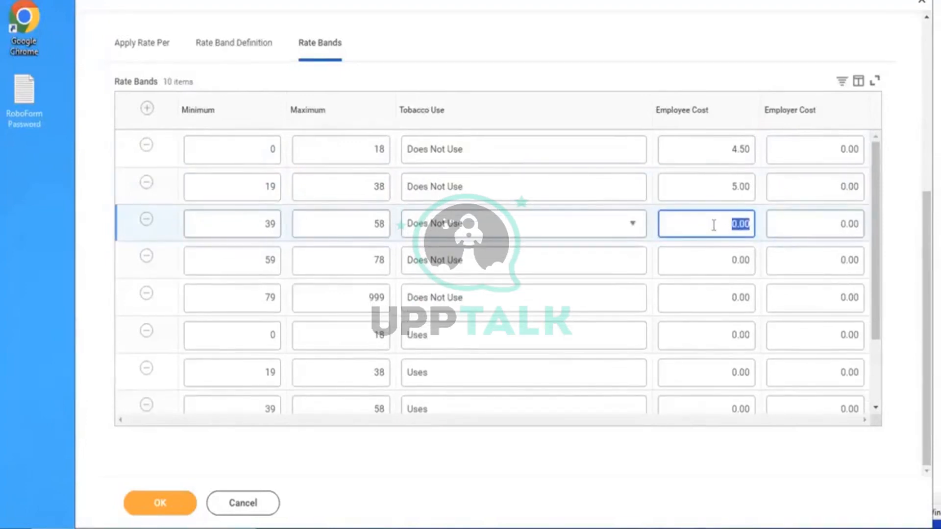
{"action": "type", "text": "7.50"}
{"action": "left_click", "coordinate": [629, 60]}
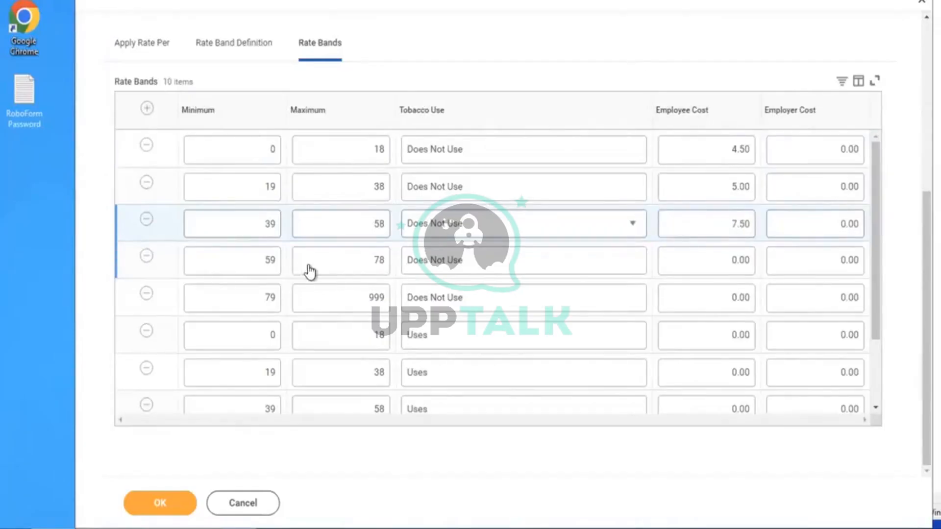
{"action": "left_click", "coordinate": [722, 276]}
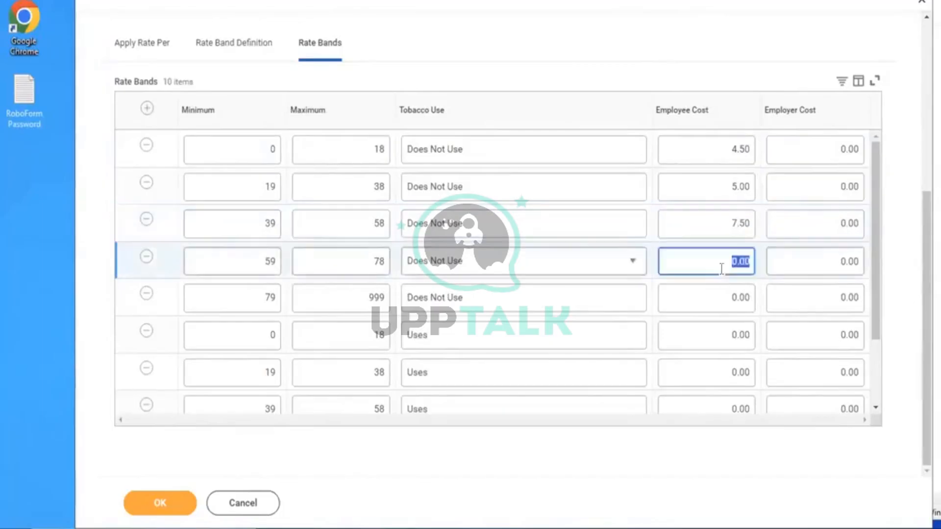
{"action": "type", "text": "9"}
{"action": "left_click", "coordinate": [563, 44]}
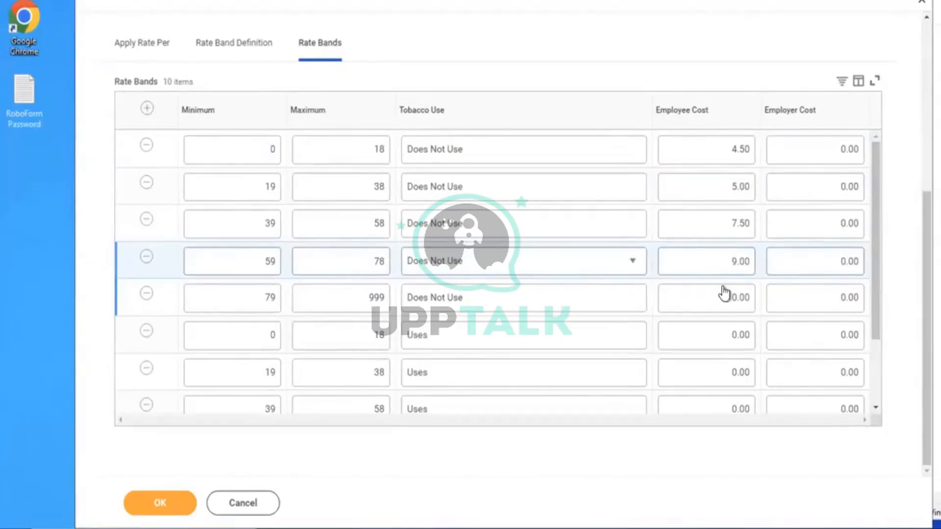
{"action": "left_click", "coordinate": [710, 296]}
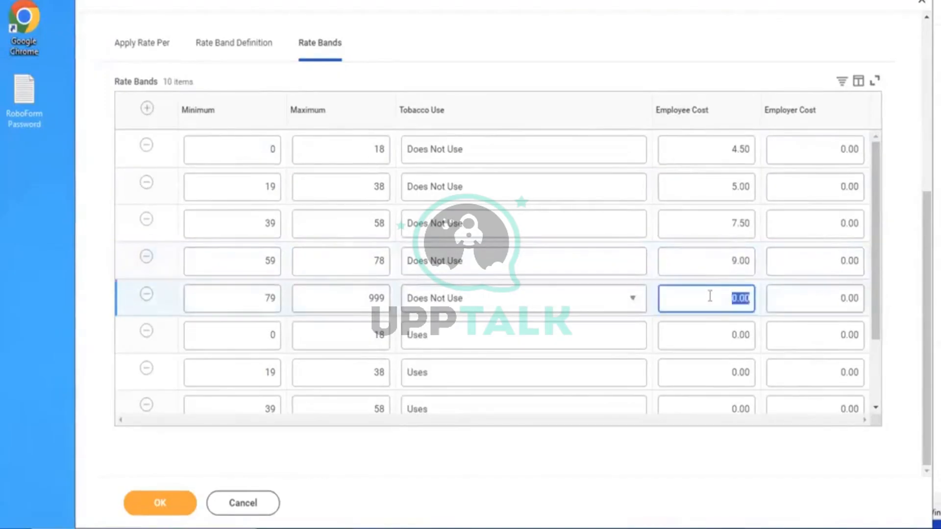
{"action": "type", "text": "10.50"}
{"action": "left_click", "coordinate": [573, 63]}
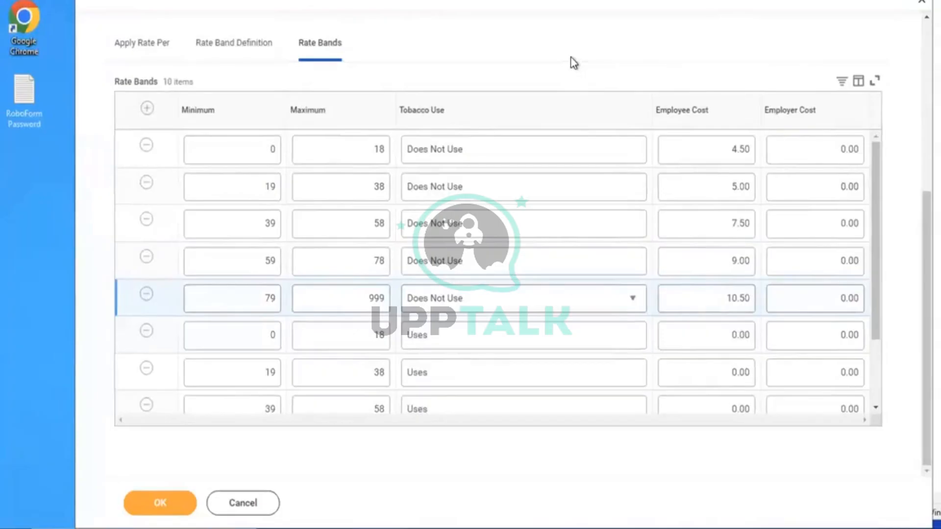
{"action": "left_click_drag", "start_coordinate": [875, 174], "coordinate": [878, 306]}
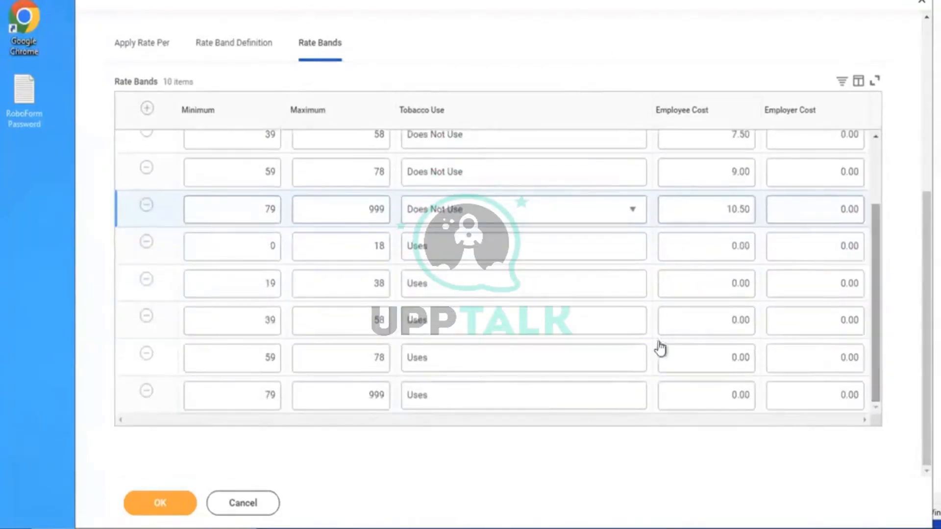
Enter tobacco Uses band employee costs of 5.50, 6.00, 8.50, 9.00 and 10.00
{"action": "left_click", "coordinate": [690, 245]}
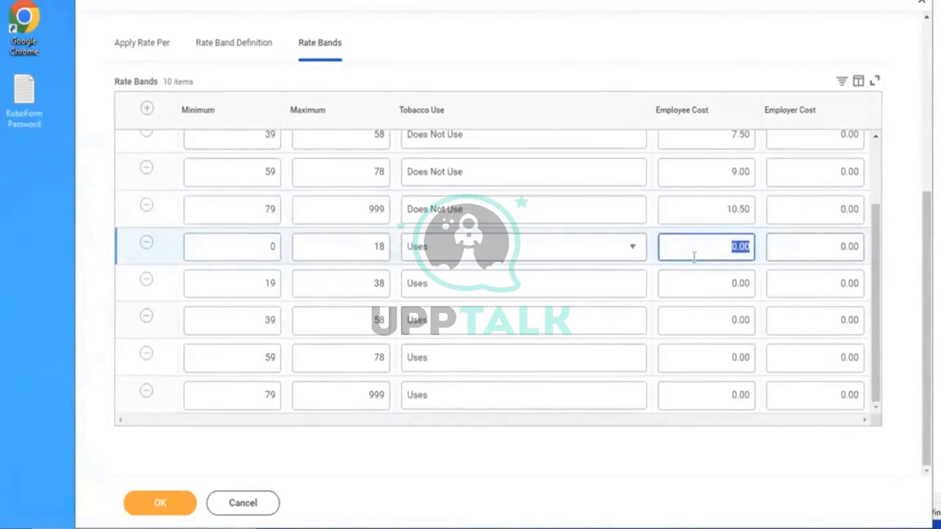
{"action": "type", "text": "5.50"}
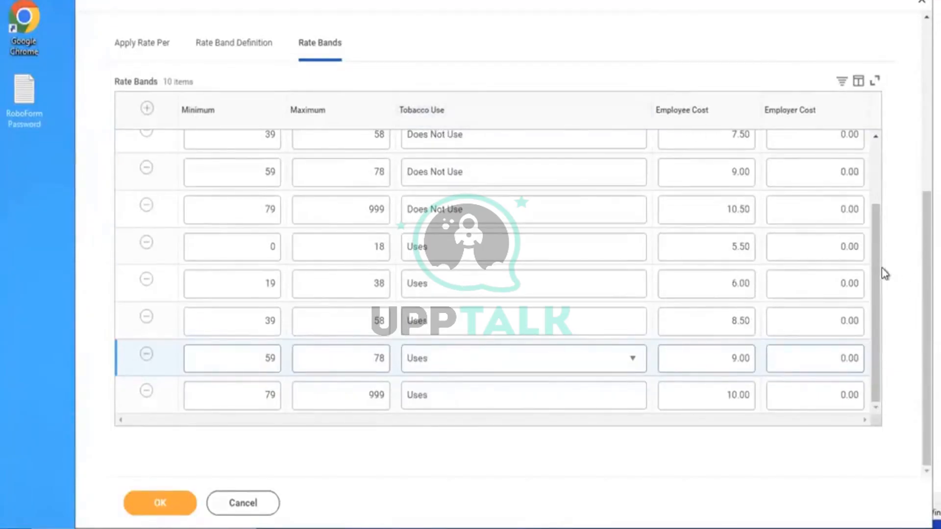
{"action": "mouse_move", "coordinate": [875, 263]}
{"action": "left_mouse_down"}
{"action": "mouse_move", "coordinate": [872, 195]}
{"action": "mouse_move", "coordinate": [878, 271]}
{"action": "left_mouse_up"}
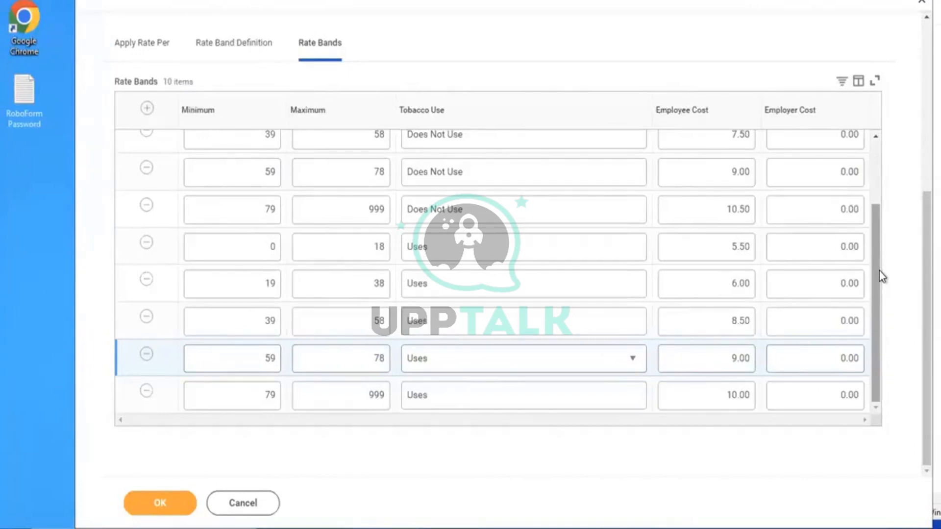
{"action": "scroll", "coordinate": [881, 279], "scroll_direction": "down", "scroll_amount": 1}
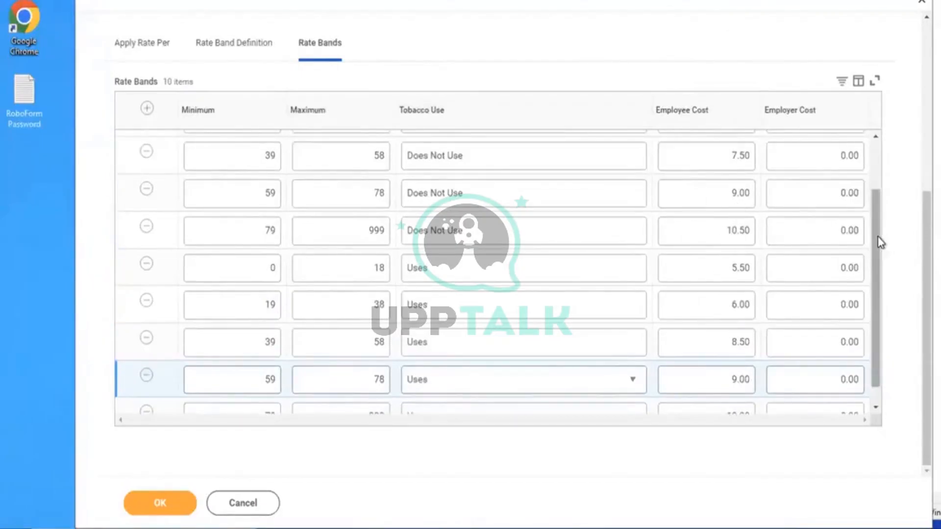
{"action": "scroll", "coordinate": [868, 189], "scroll_direction": "up", "scroll_amount": 1}
{"action": "scroll", "coordinate": [869, 189], "scroll_direction": "up", "scroll_amount": 2}
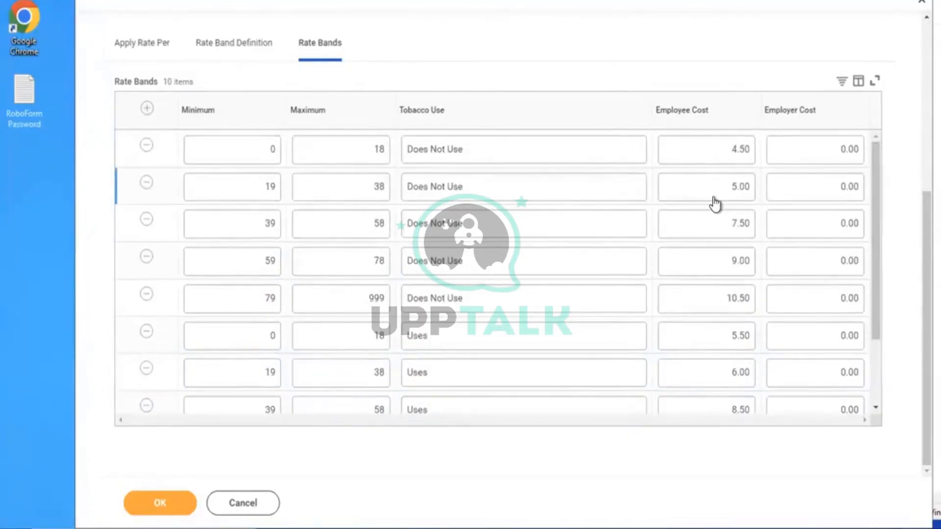
Review the band definition, Apply Rate Per settings and rate bands table, ending on Apply Rate Per
{"action": "left_click", "coordinate": [216, 55]}
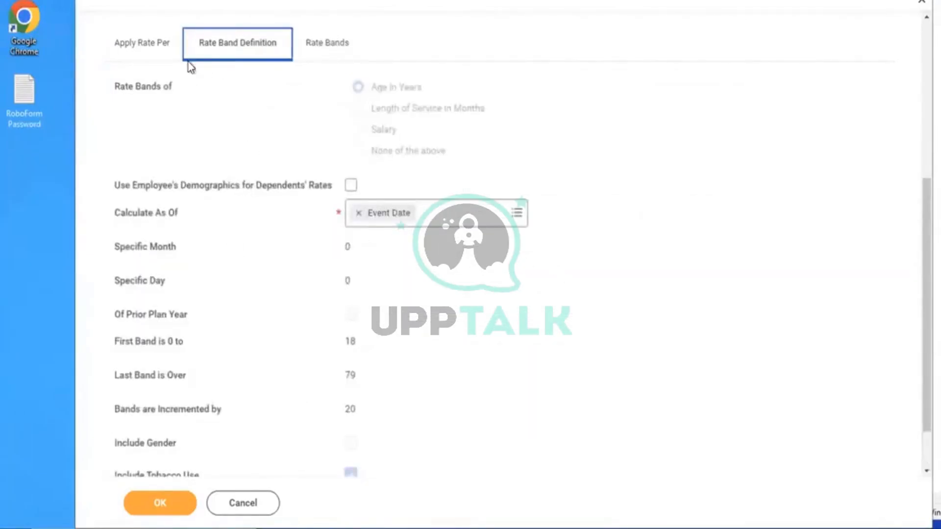
{"action": "left_click", "coordinate": [138, 51]}
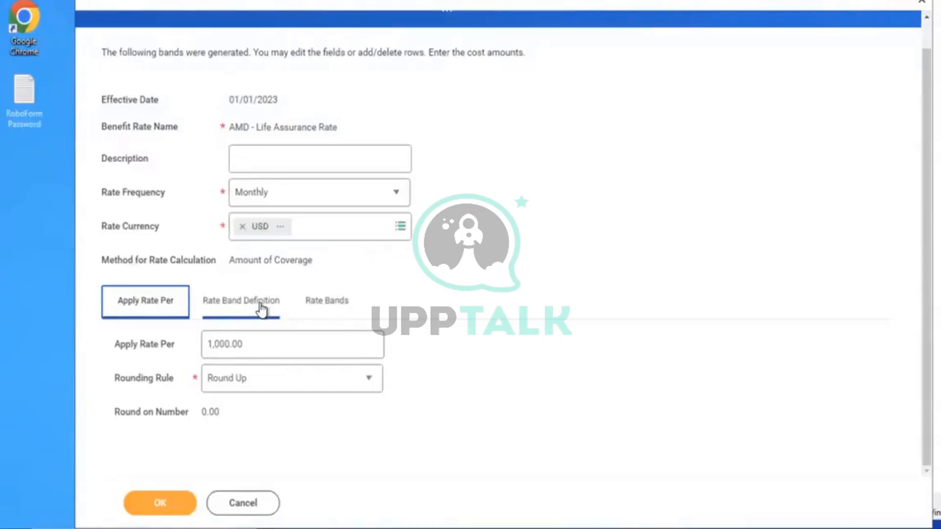
{"action": "left_click", "coordinate": [328, 305]}
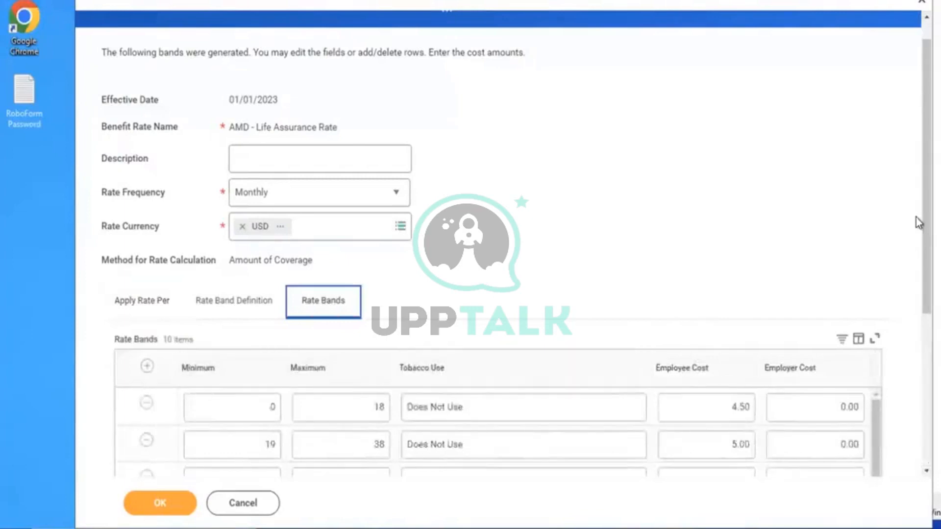
{"action": "scroll", "coordinate": [715, 358], "scroll_direction": "down", "scroll_amount": 4}
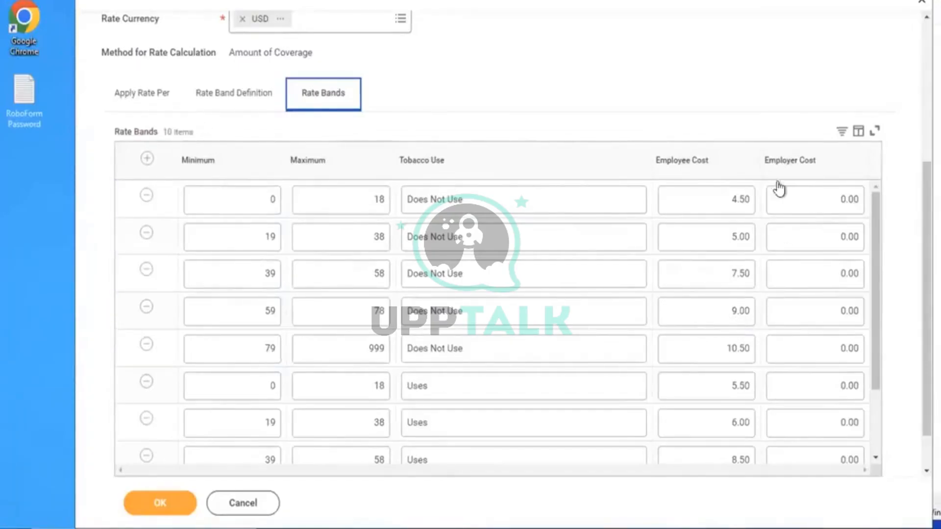
{"action": "left_click", "coordinate": [726, 80]}
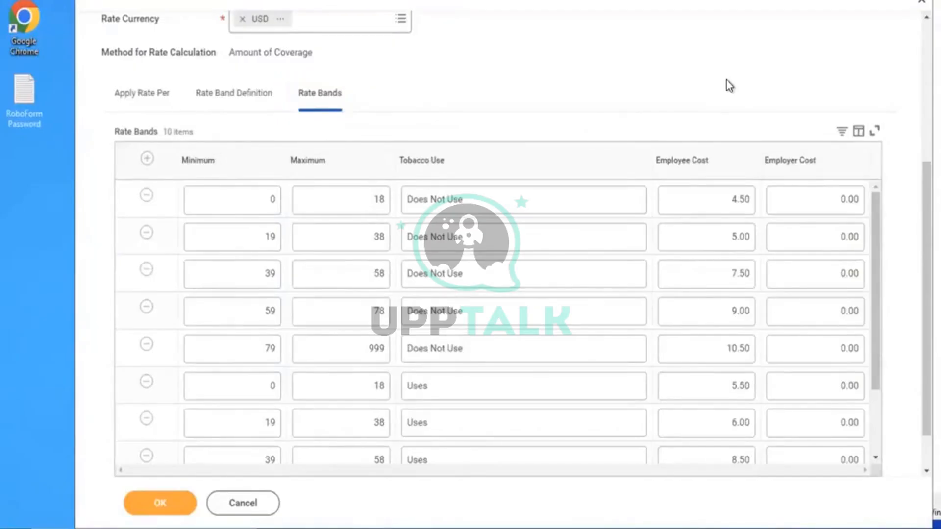
{"action": "left_click_drag", "start_coordinate": [878, 267], "coordinate": [880, 177]}
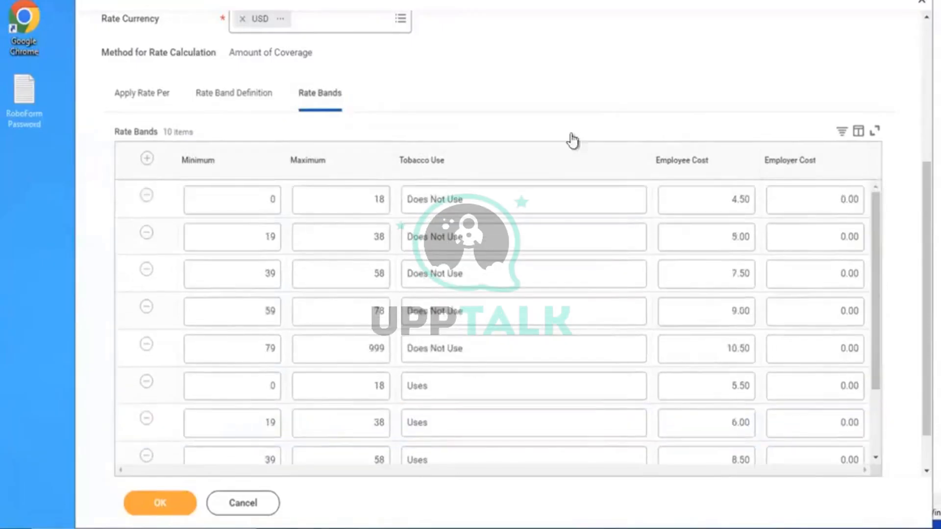
{"action": "left_click", "coordinate": [123, 97]}
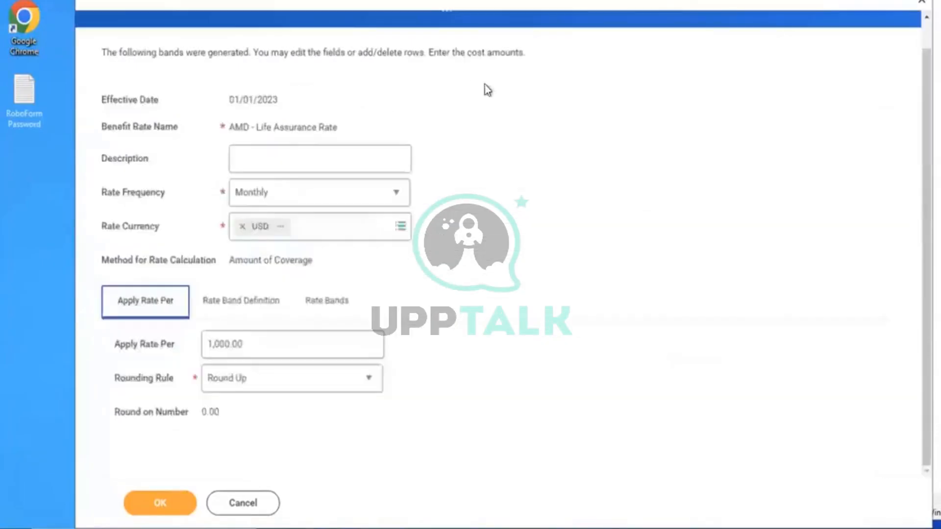
{"action": "left_click", "coordinate": [551, 290]}
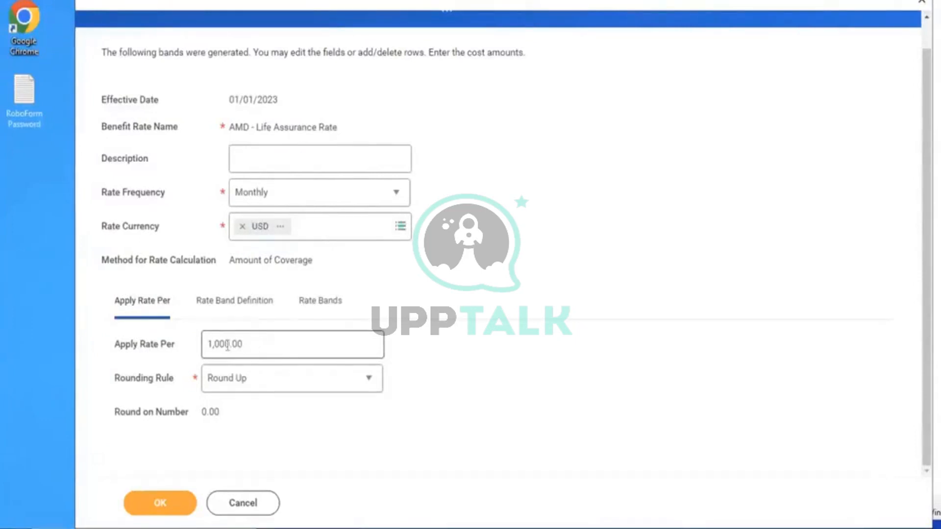
Attempt to save the benefit rate, then check the Rate Bands table
{"action": "left_click", "coordinate": [164, 505]}
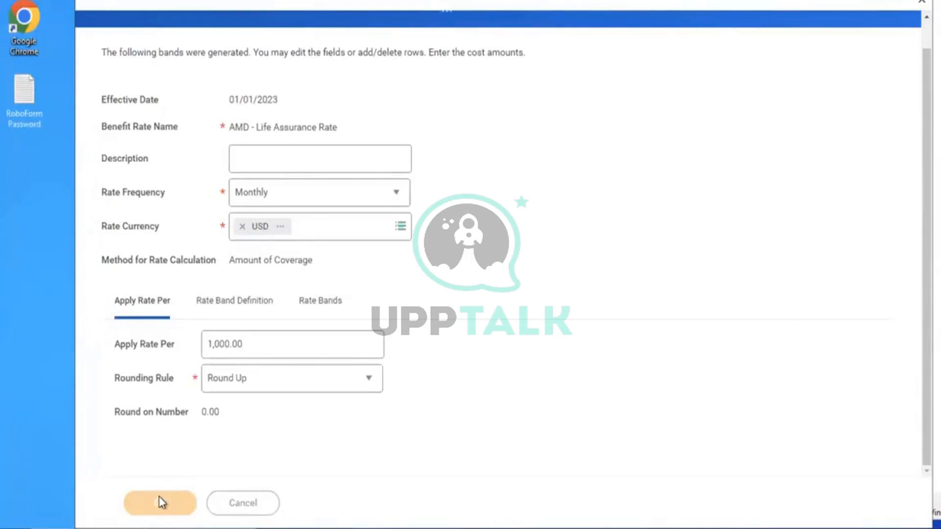
{"action": "left_click", "coordinate": [158, 498]}
{"action": "left_click", "coordinate": [316, 305]}
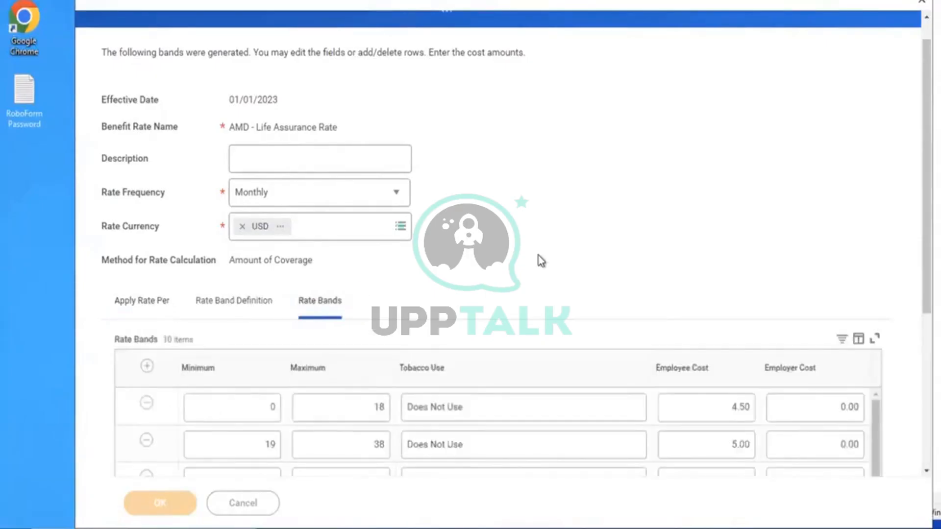
Switch the rate frequency to Annual and back to Monthly, then save the rate
{"action": "left_click", "coordinate": [398, 198]}
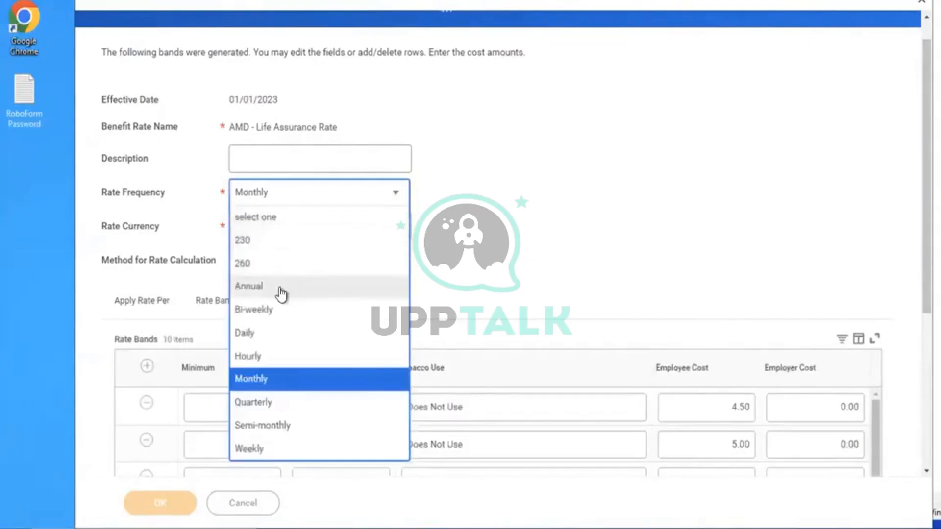
{"action": "left_click", "coordinate": [282, 289]}
{"action": "left_click", "coordinate": [328, 196]}
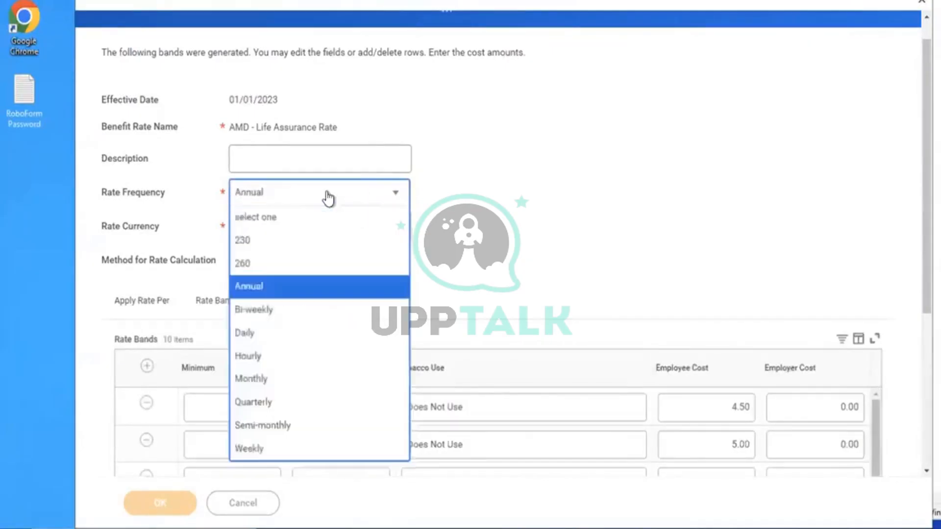
{"action": "left_click", "coordinate": [278, 387]}
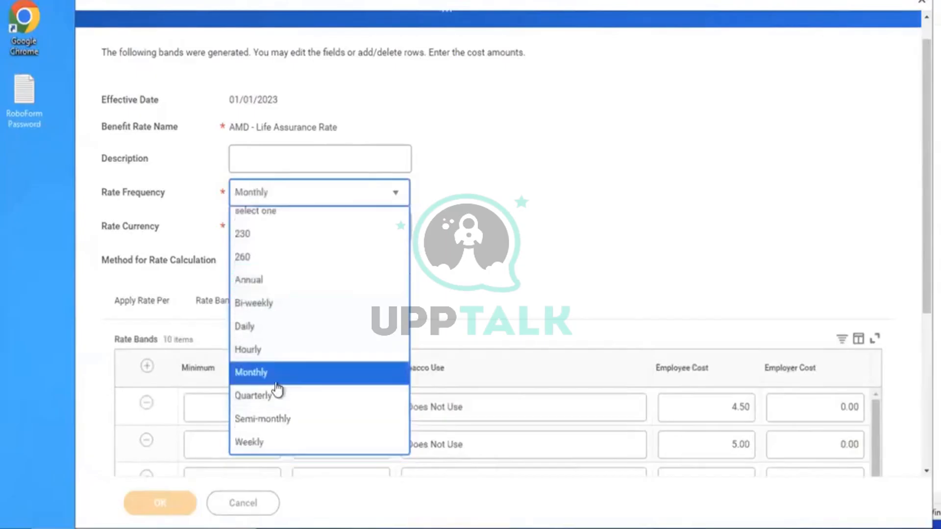
{"action": "left_click", "coordinate": [146, 307]}
{"action": "left_click", "coordinate": [149, 505]}
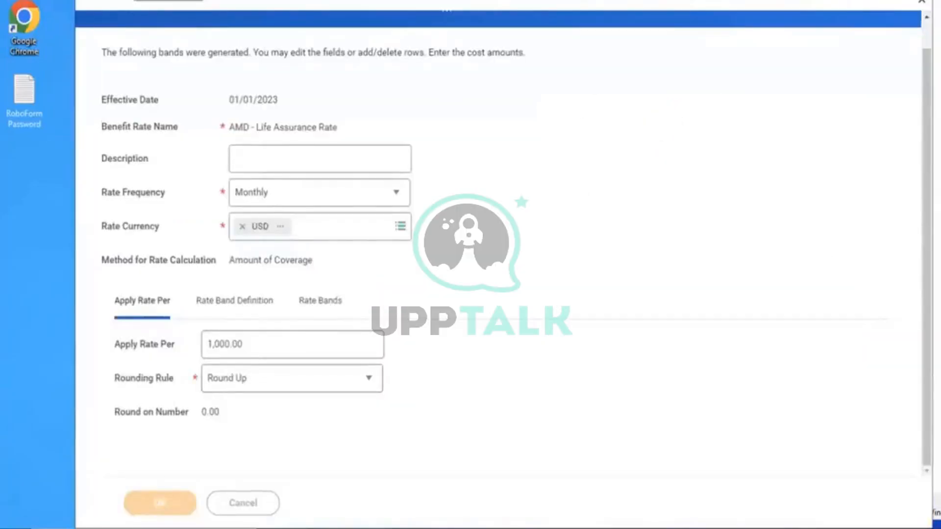
Sign back in with the saved Workday login and resume the recent benefit event task from Recovery Assistant
{"action": "left_click_drag", "start_coordinate": [340, 123], "coordinate": [235, 124]}
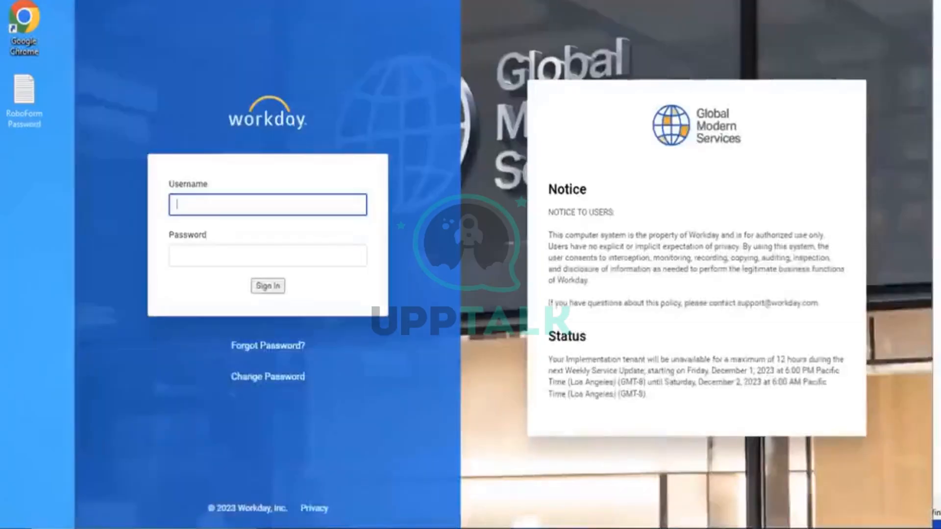
{"action": "left_click", "coordinate": [779, 1]}
{"action": "left_click", "coordinate": [657, 97]}
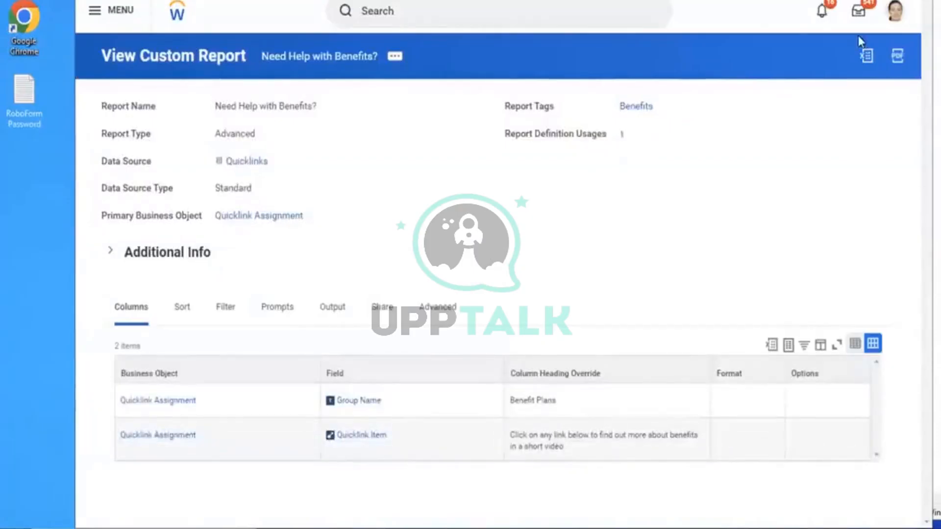
{"action": "left_click", "coordinate": [896, 13]}
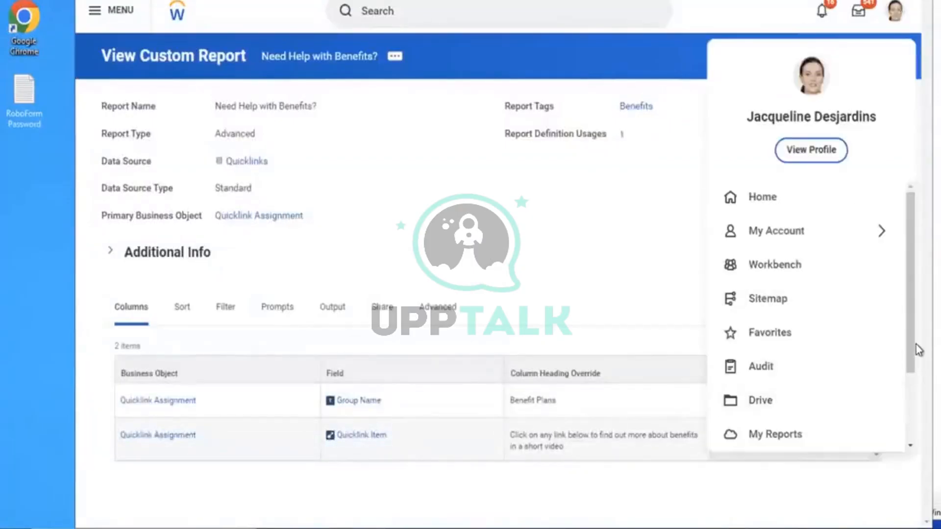
{"action": "scroll", "coordinate": [912, 342], "scroll_direction": "down", "scroll_amount": 3}
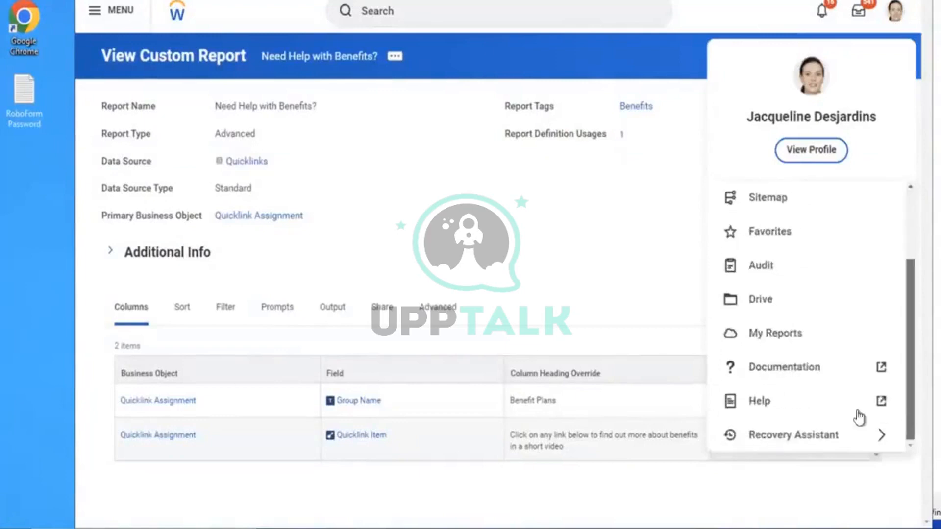
{"action": "left_click", "coordinate": [795, 432]}
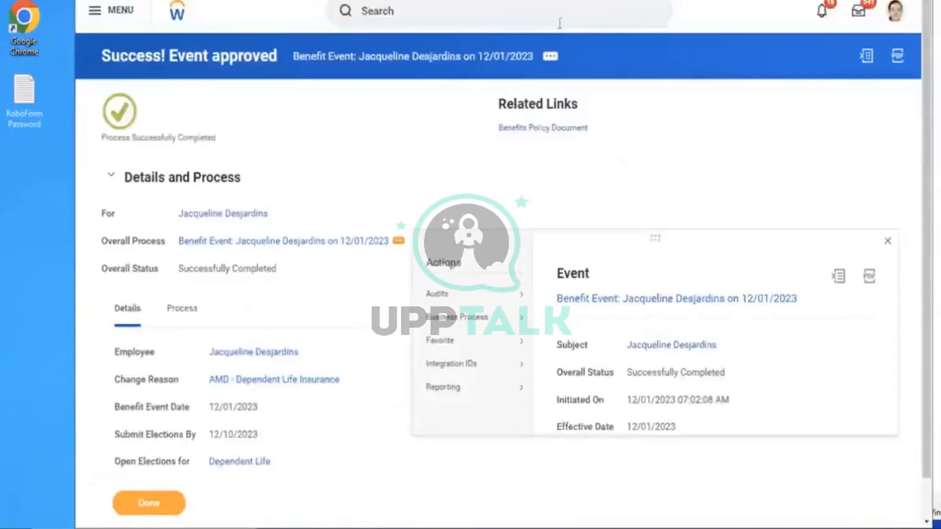
Search 'edit ben insurance rate' and open the Edit Insurance Rate task
{"action": "left_click", "coordinate": [539, 20]}
{"action": "type", "text": "edi"}
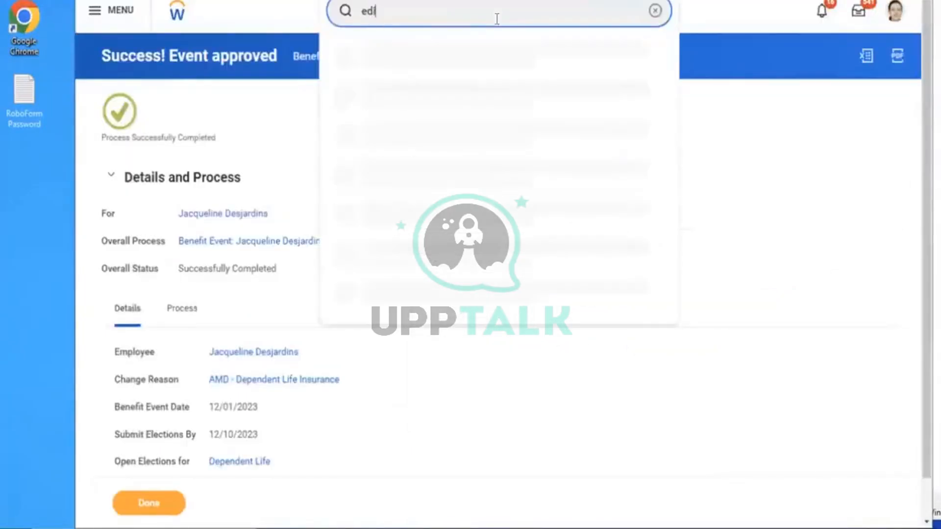
{"action": "type", "text": "t "}
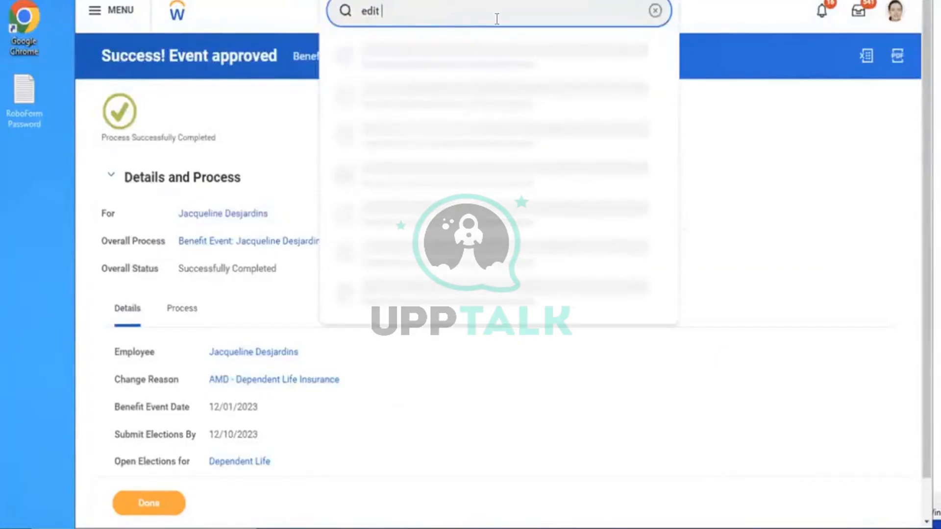
{"action": "type", "text": "ben insurance rate"}
{"action": "left_click", "coordinate": [418, 54]}
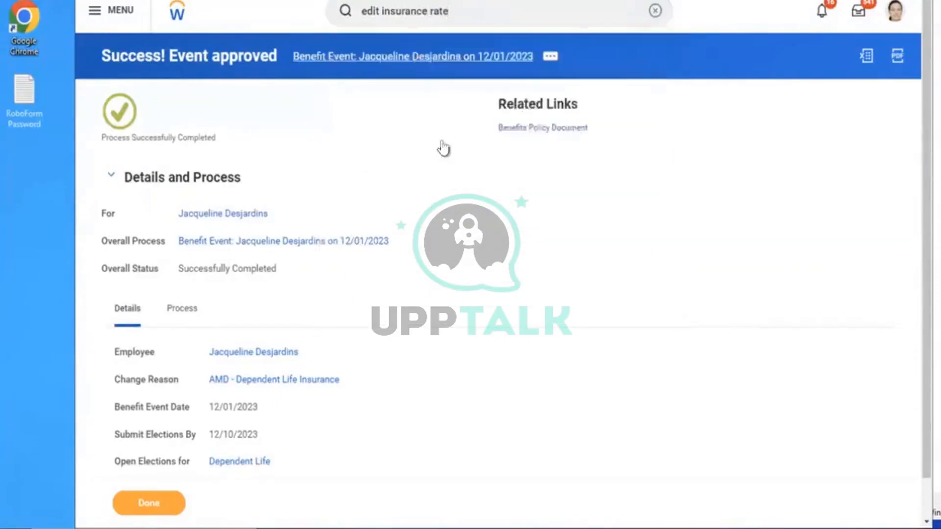
Select AMD - Life Assurance Rate with effective date 01/01/2023
{"action": "left_click", "coordinate": [431, 162]}
{"action": "type", "text": "amd"}
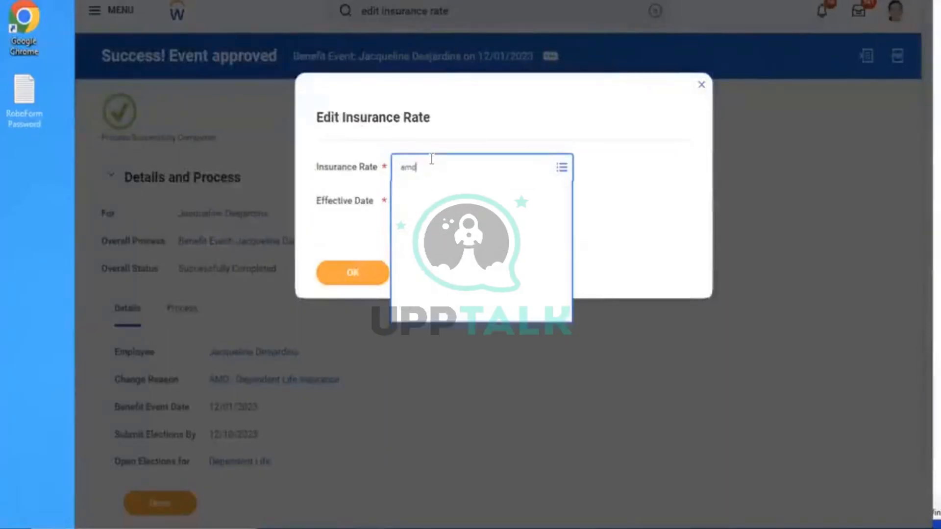
{"action": "key", "text": "Return"}
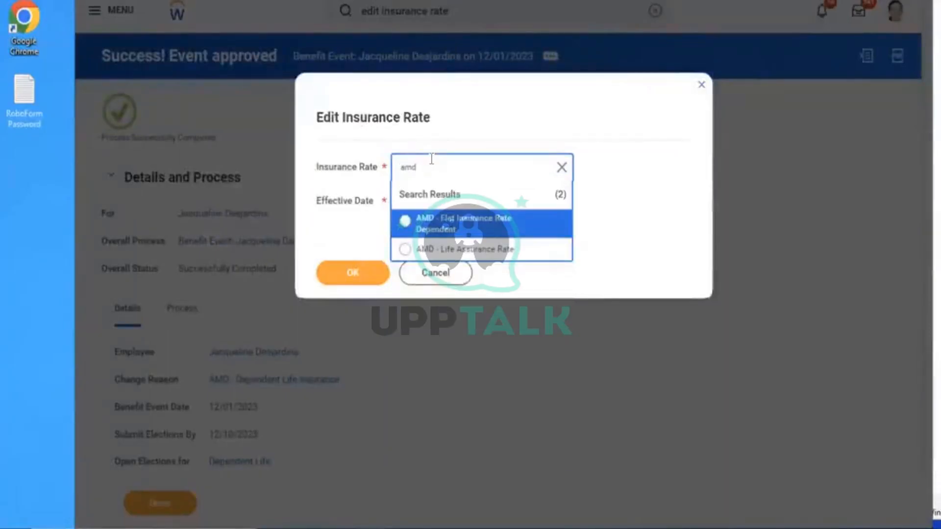
{"action": "left_click", "coordinate": [429, 249]}
{"action": "left_click", "coordinate": [404, 205]}
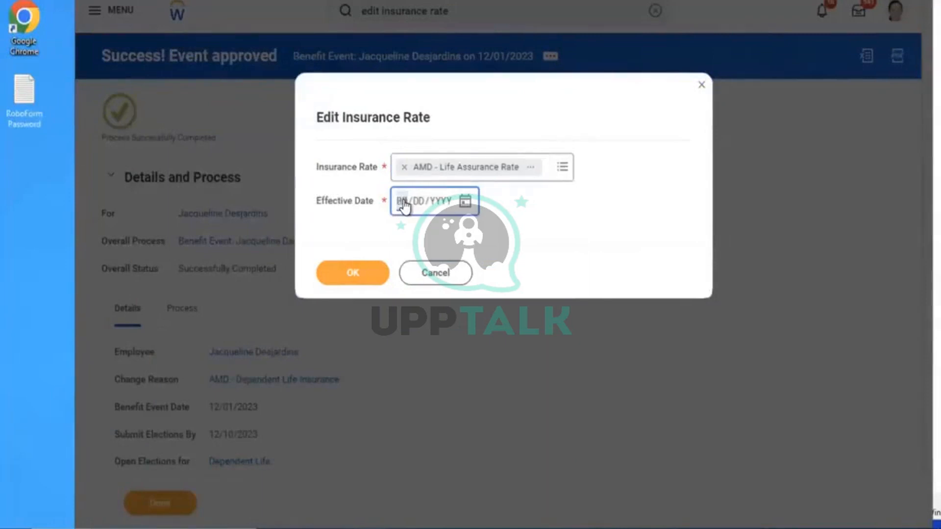
{"action": "type", "text": "01012023"}
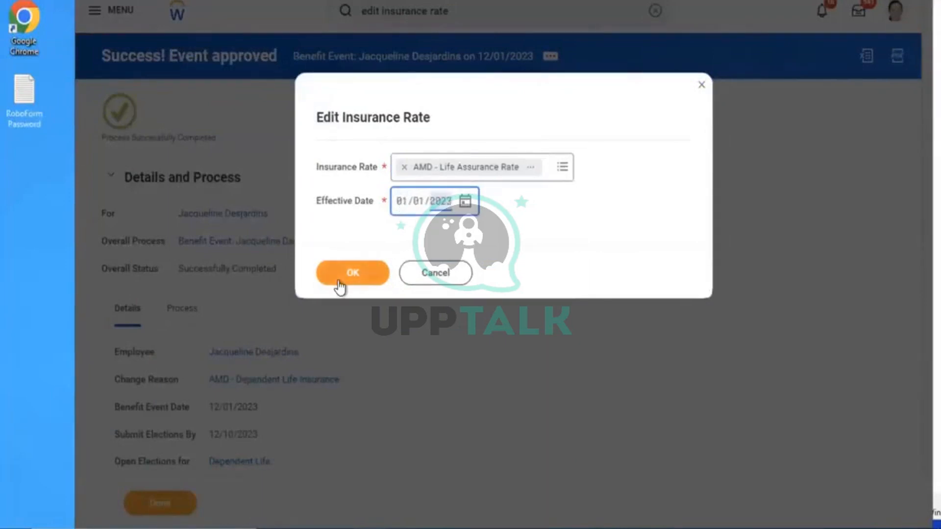
{"action": "left_click", "coordinate": [338, 282]}
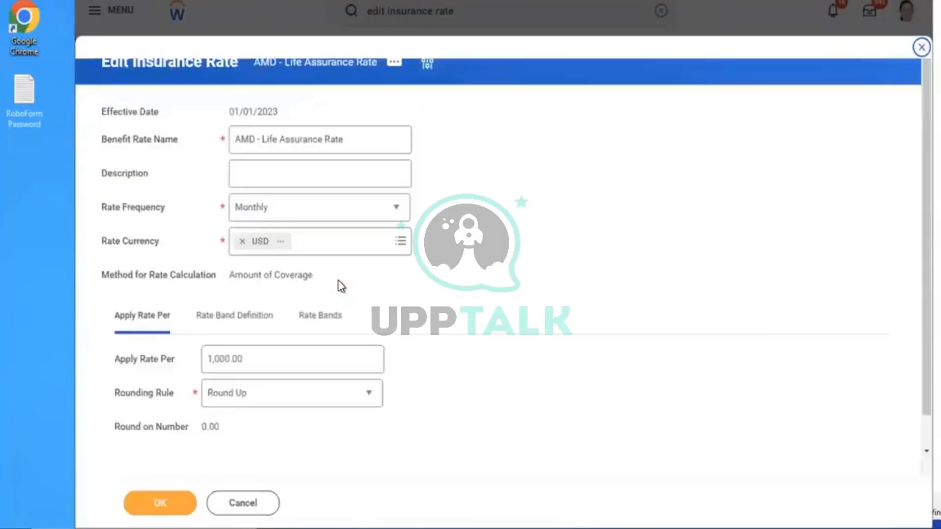
Review the rate's Rate Bands table
{"action": "scroll", "coordinate": [585, 314], "scroll_direction": "down", "scroll_amount": 2}
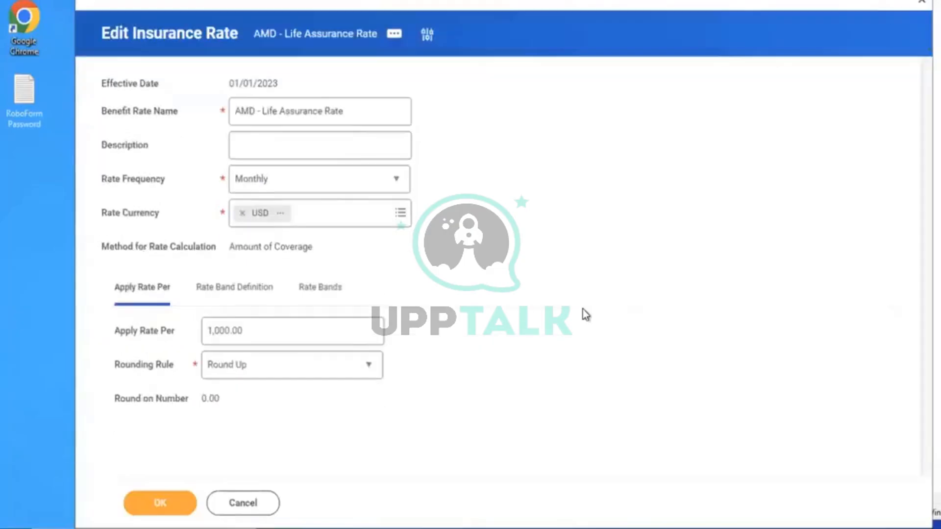
{"action": "left_click", "coordinate": [349, 286]}
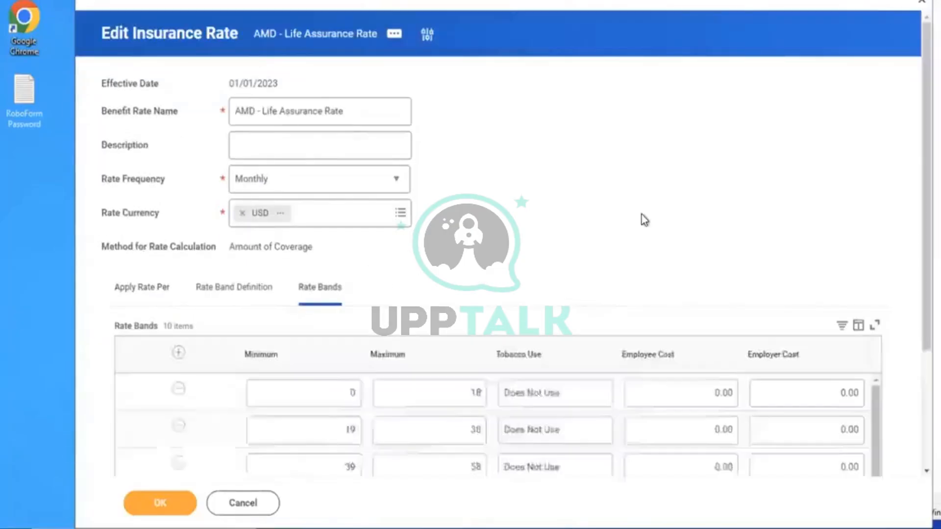
{"action": "scroll", "coordinate": [643, 218], "scroll_direction": "down", "scroll_amount": 3}
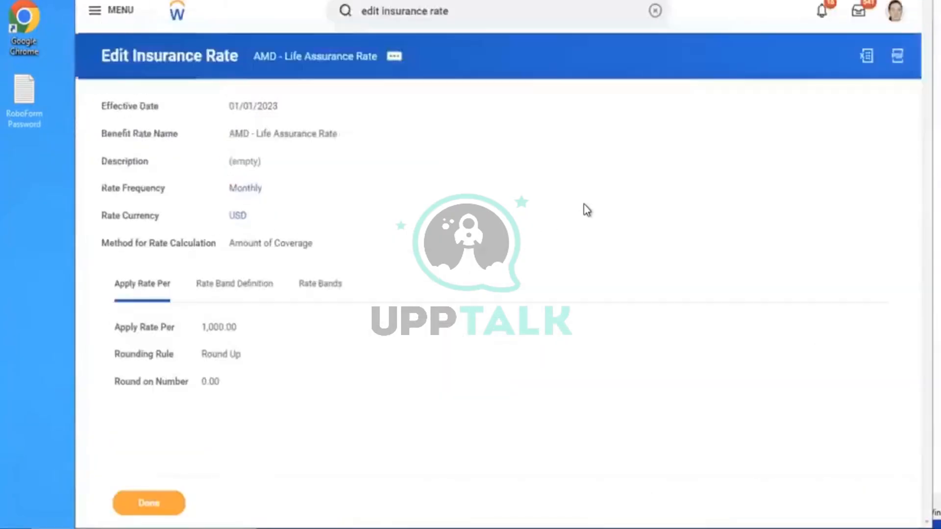
{"action": "left_click", "coordinate": [655, 11]}
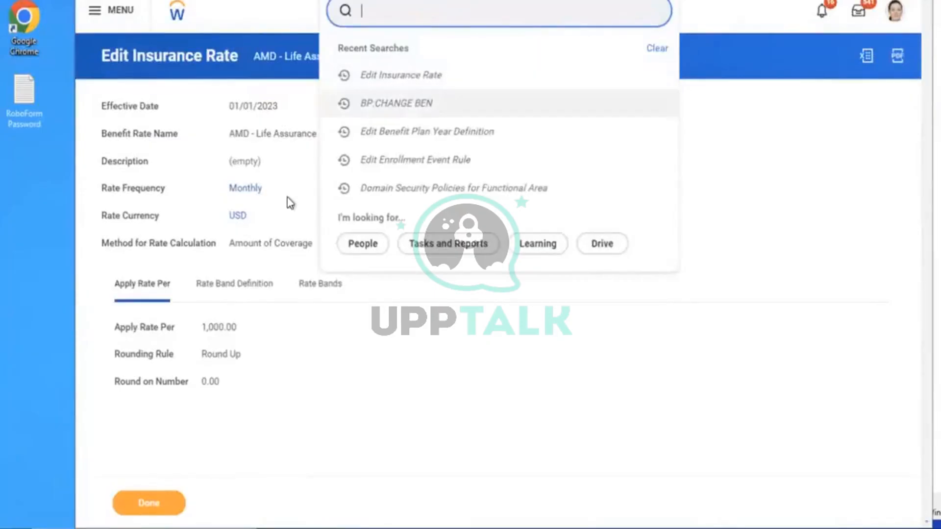
Edit AMD - Life Assurance Rate from 01/01/2023 through its related actions and list its 10 rate bands
{"action": "left_click", "coordinate": [316, 93]}
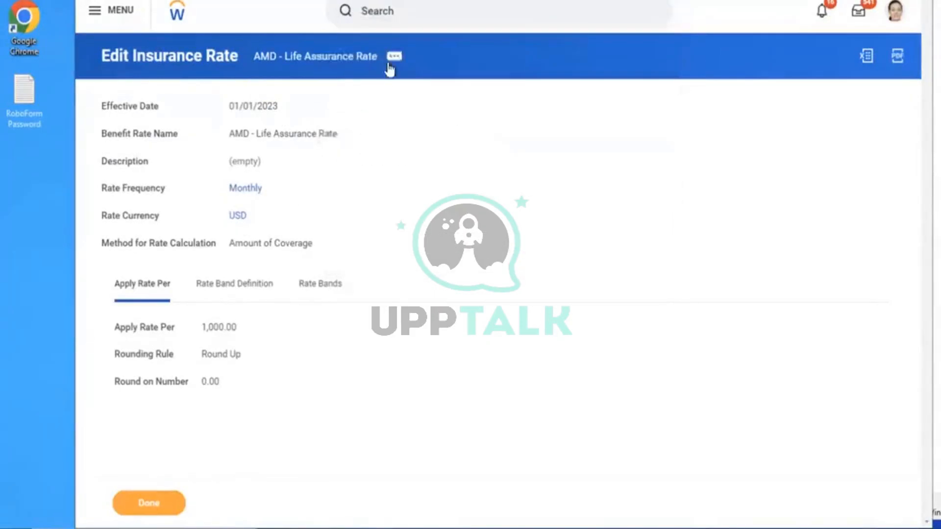
{"action": "left_click", "coordinate": [394, 60]}
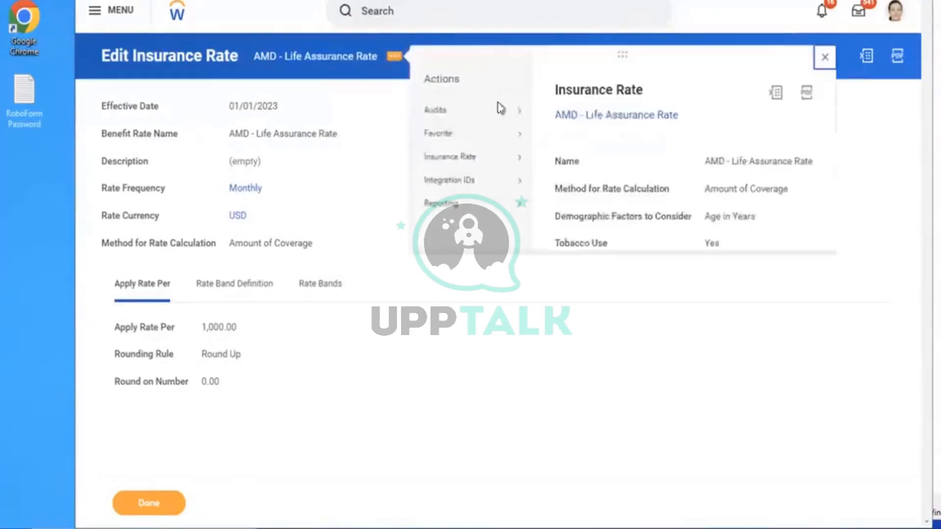
{"action": "mouse_move", "coordinate": [466, 157]}
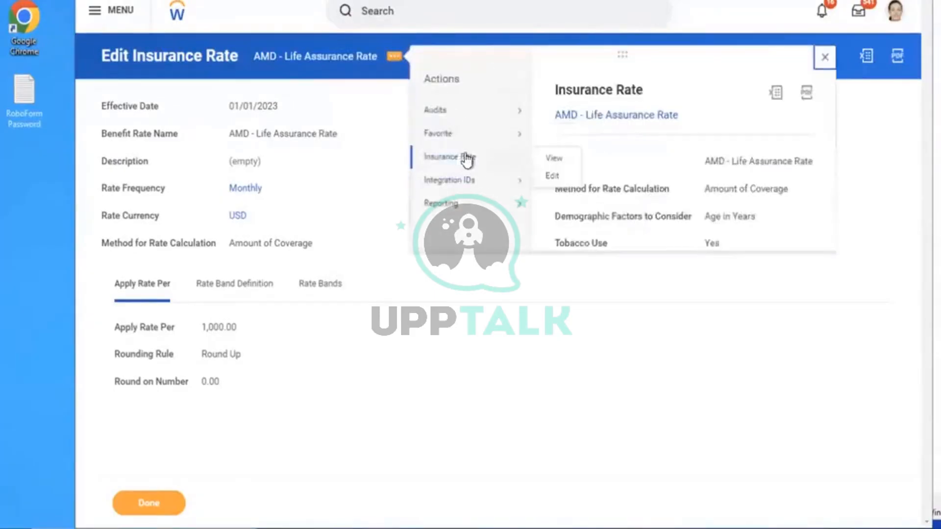
{"action": "left_click", "coordinate": [549, 177]}
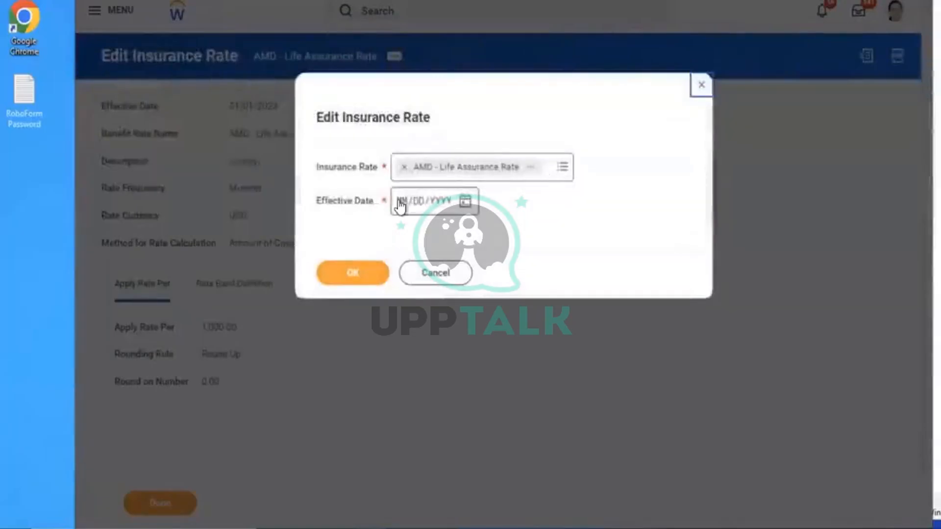
{"action": "left_click", "coordinate": [400, 205]}
{"action": "type", "text": "01/01/202"}
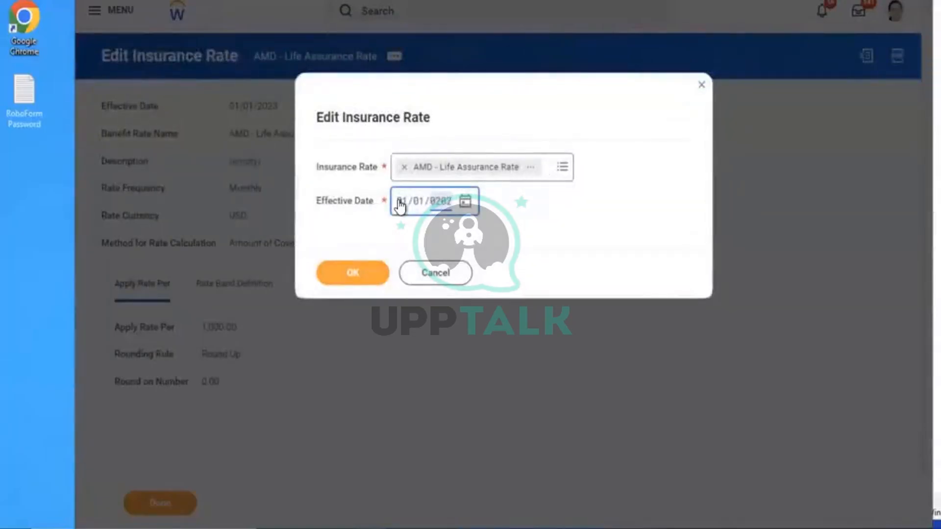
{"action": "type", "text": "3"}
{"action": "left_click", "coordinate": [343, 274]}
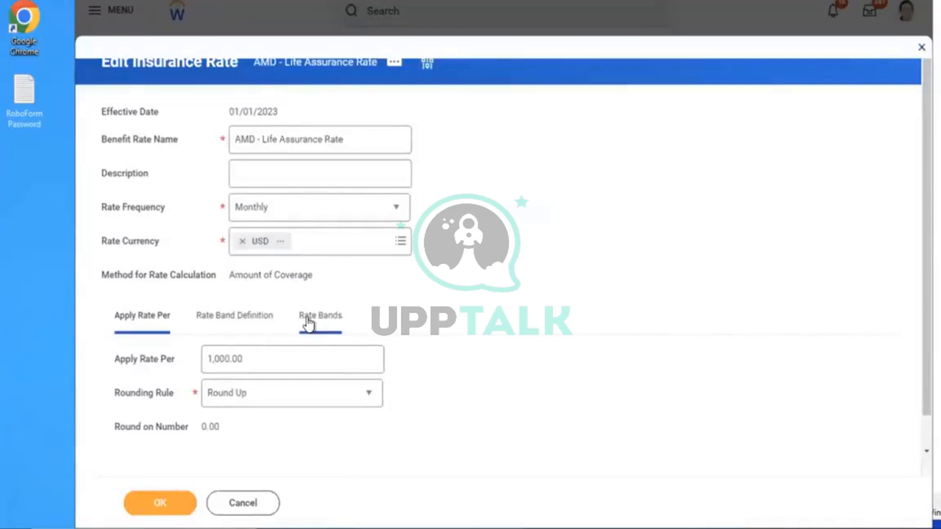
{"action": "left_click", "coordinate": [308, 320]}
{"action": "scroll", "coordinate": [623, 251], "scroll_direction": "down", "scroll_amount": 1}
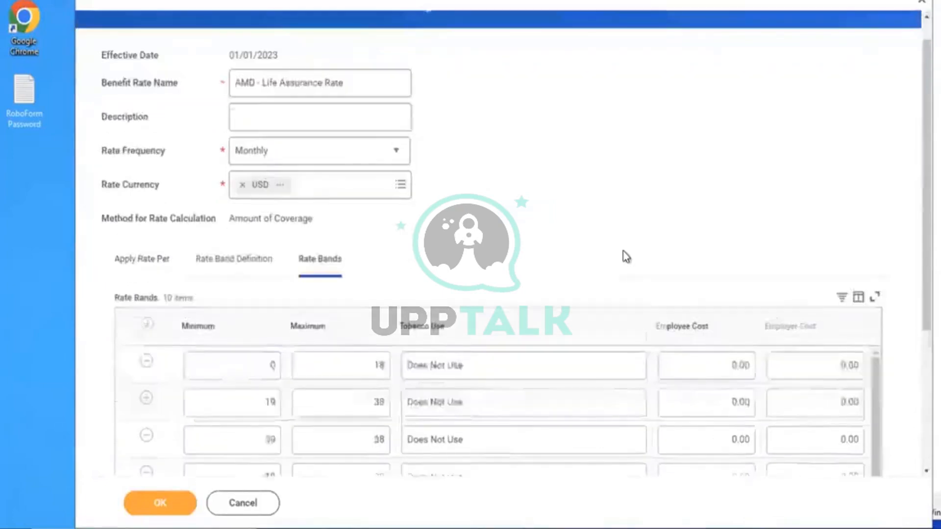
{"action": "scroll", "coordinate": [626, 257], "scroll_direction": "down", "scroll_amount": 4}
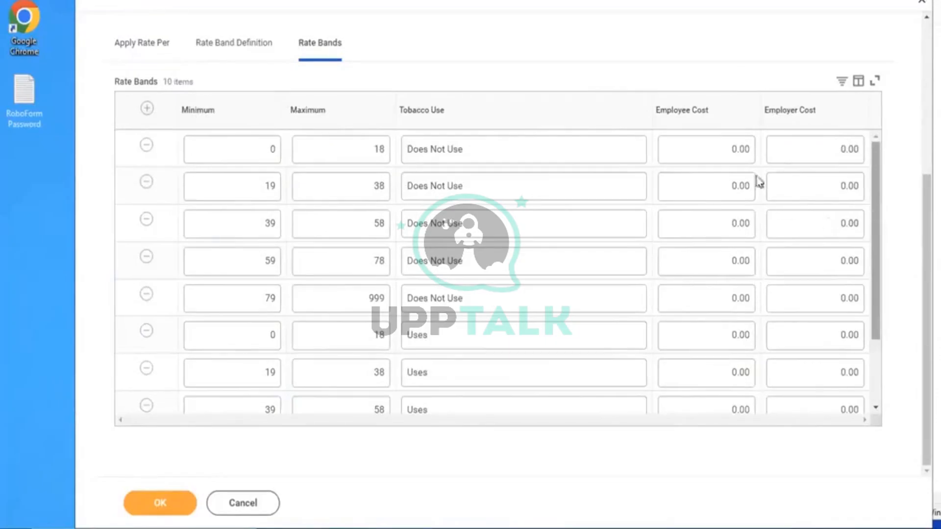
Set non-tobacco employee costs for the five age bands to 4.50, 5, 7.50, 9 and 10.5
{"action": "left_click", "coordinate": [728, 150]}
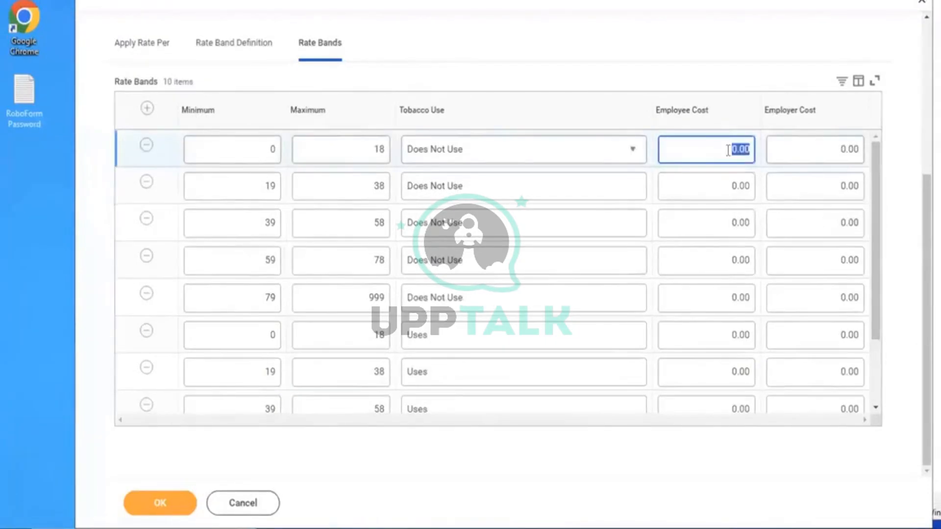
{"action": "type", "text": "4.50"}
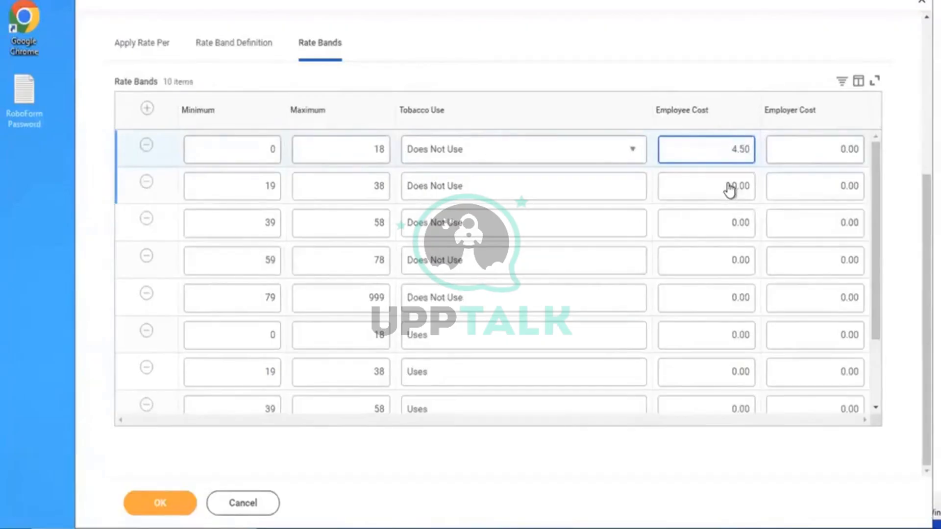
{"action": "left_click", "coordinate": [730, 188]}
{"action": "type", "text": "5"}
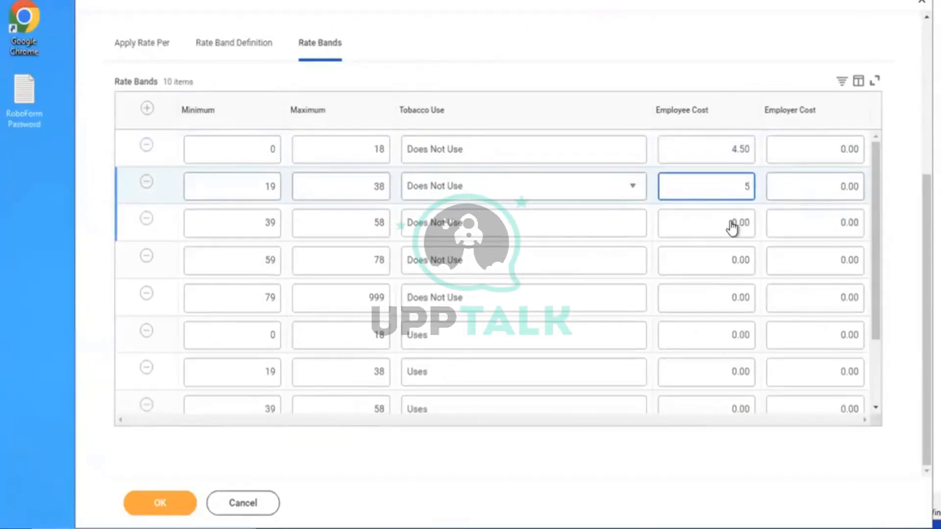
{"action": "left_click", "coordinate": [732, 225]}
{"action": "type", "text": "7.50"}
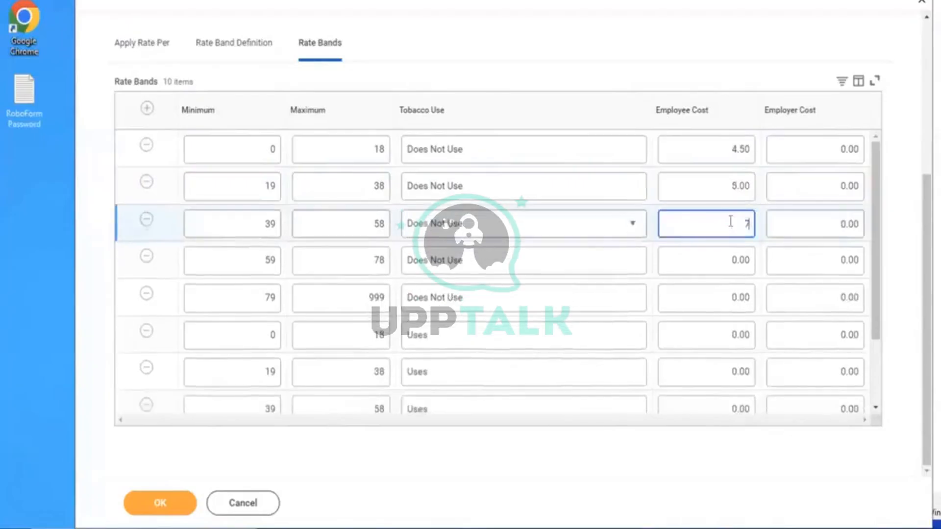
{"action": "left_click", "coordinate": [704, 265]}
{"action": "type", "text": "9"}
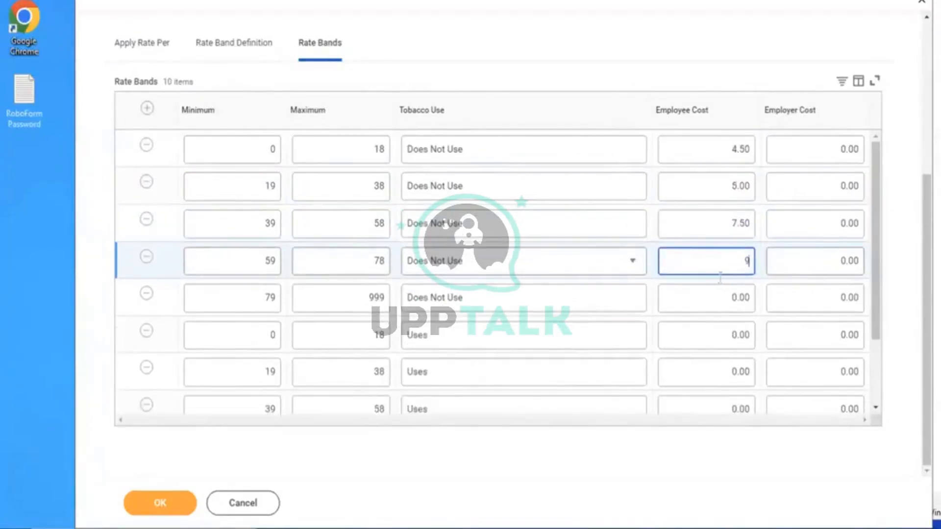
{"action": "left_click", "coordinate": [716, 291]}
{"action": "type", "text": "10.5"}
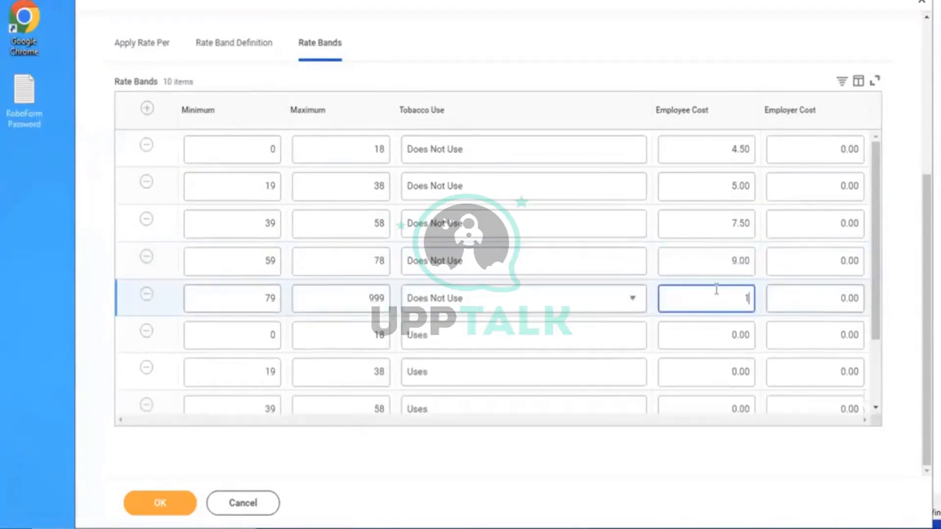
Set tobacco-user employee costs for the five age bands to 5.50, 6, 7, 9 and 9
{"action": "left_click", "coordinate": [726, 337]}
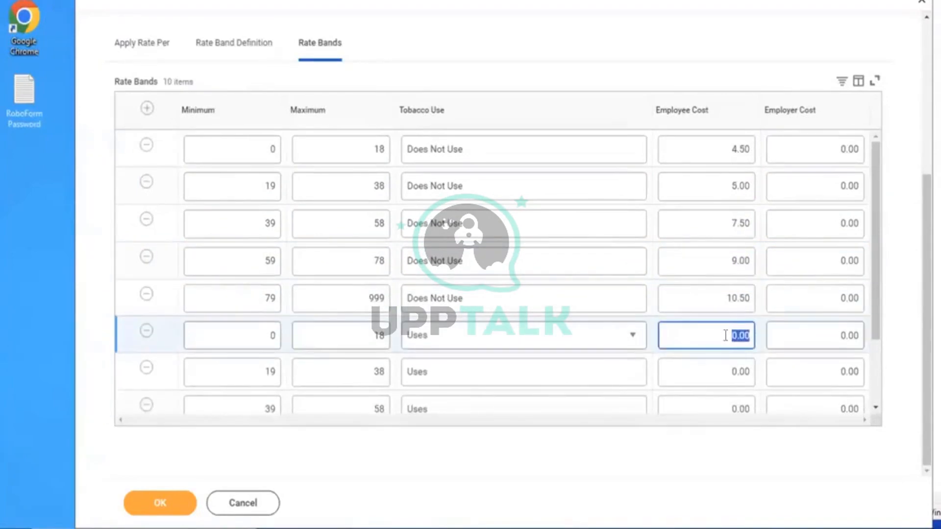
{"action": "type", "text": "5.50"}
{"action": "left_click", "coordinate": [723, 373]}
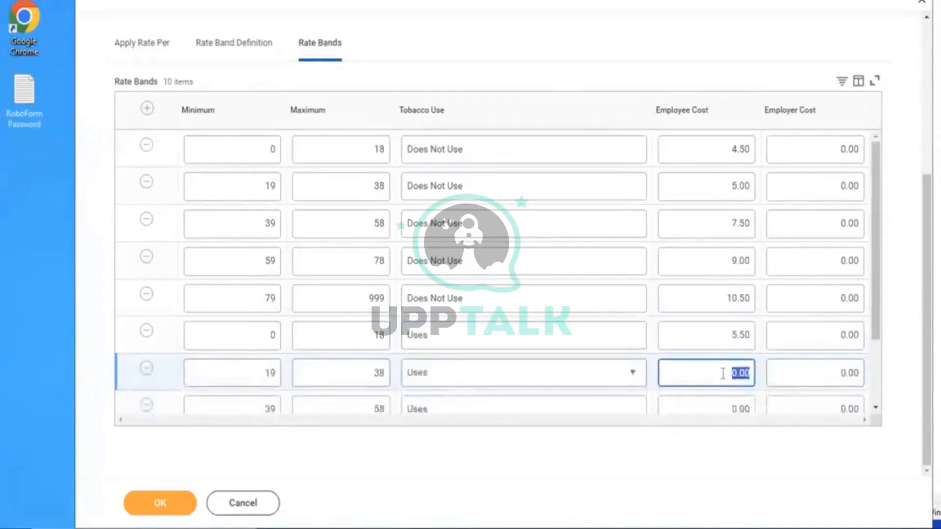
{"action": "type", "text": "6"}
{"action": "left_click", "coordinate": [725, 409]}
{"action": "type", "text": "7"}
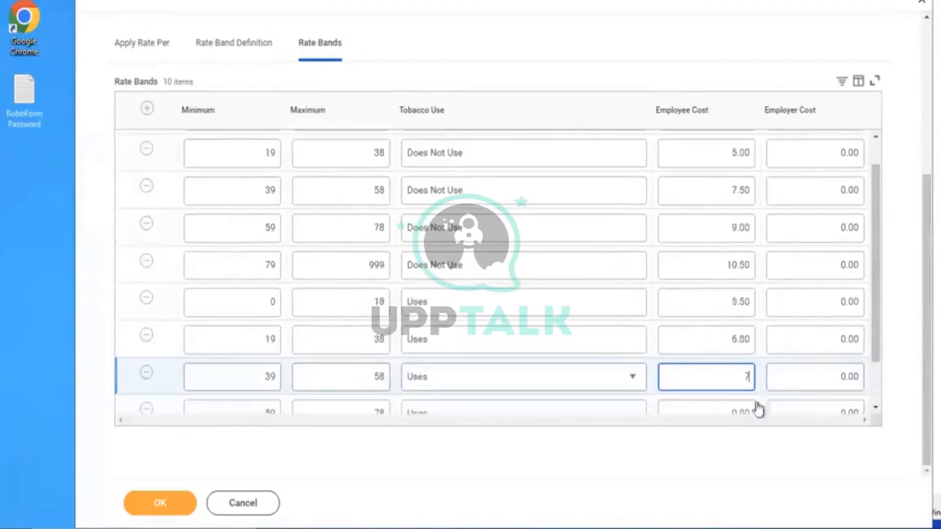
{"action": "left_click_drag", "start_coordinate": [874, 308], "coordinate": [872, 394]}
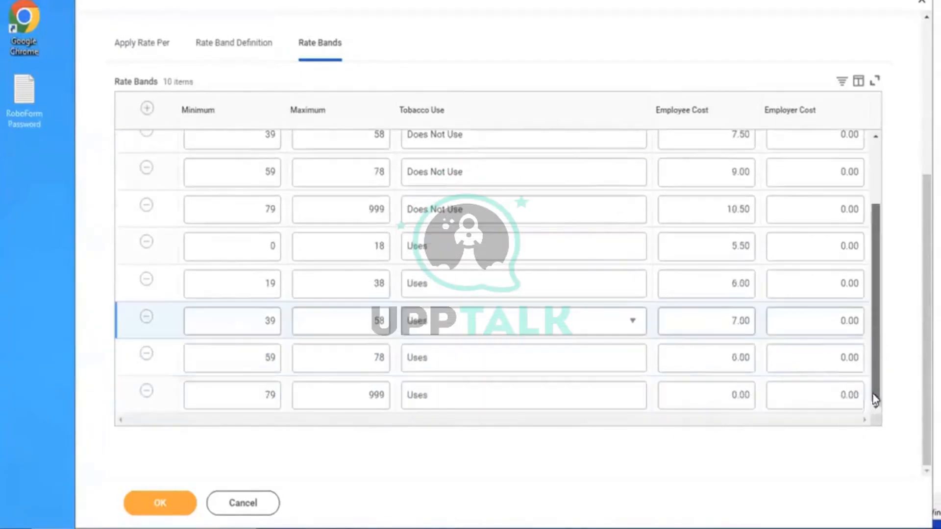
{"action": "left_click", "coordinate": [726, 358]}
{"action": "type", "text": "9"}
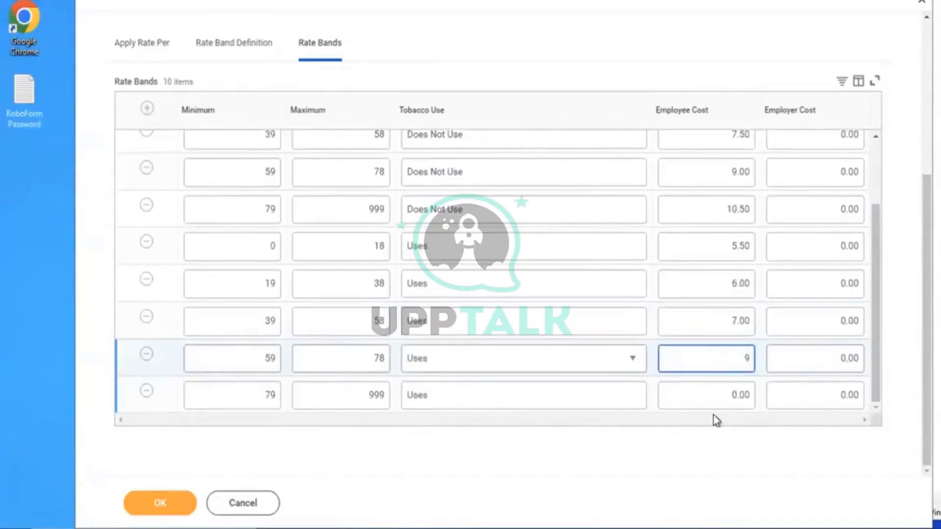
{"action": "left_click", "coordinate": [703, 408]}
{"action": "type", "text": "9"}
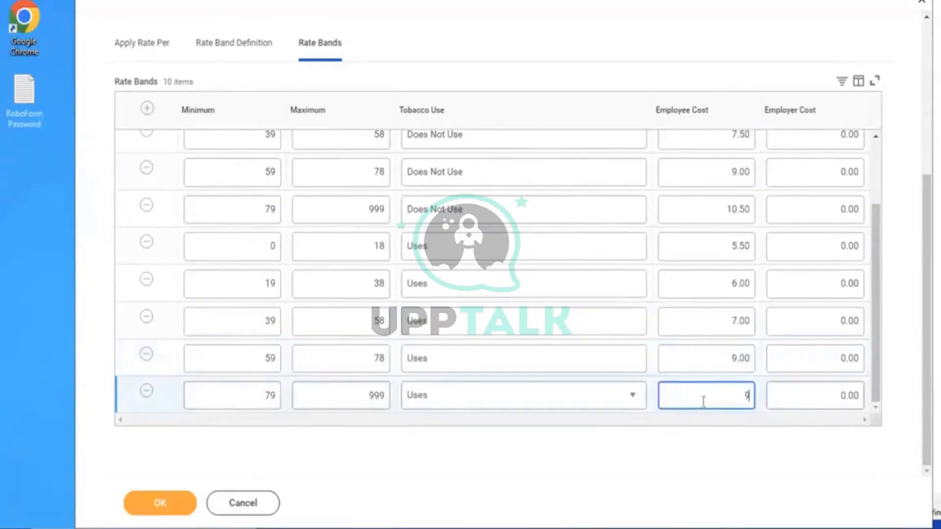
{"action": "left_click", "coordinate": [543, 477]}
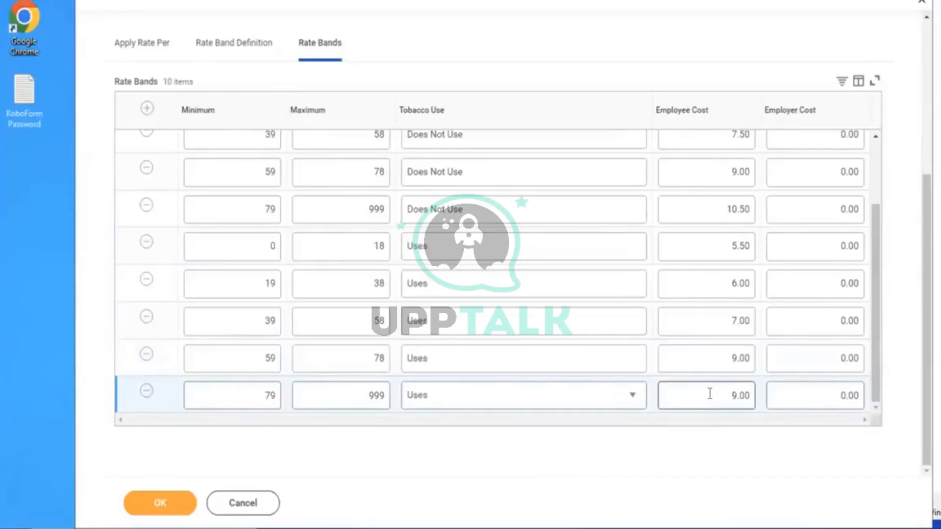
Correct the tobacco 79–999 band's employee cost from 9.00 to 10.00
{"action": "left_click_drag", "start_coordinate": [724, 393], "coordinate": [763, 403]}
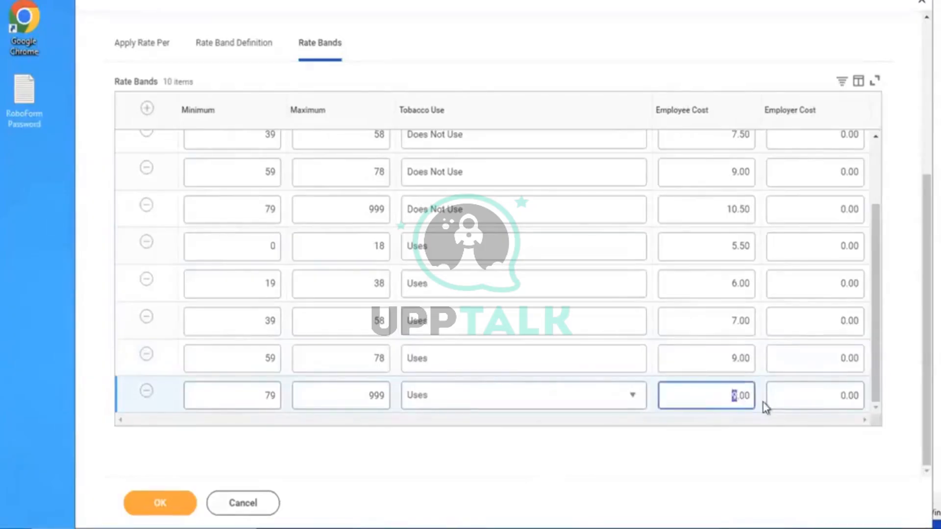
{"action": "key", "text": "BackSpace"}
{"action": "left_click", "coordinate": [720, 435]}
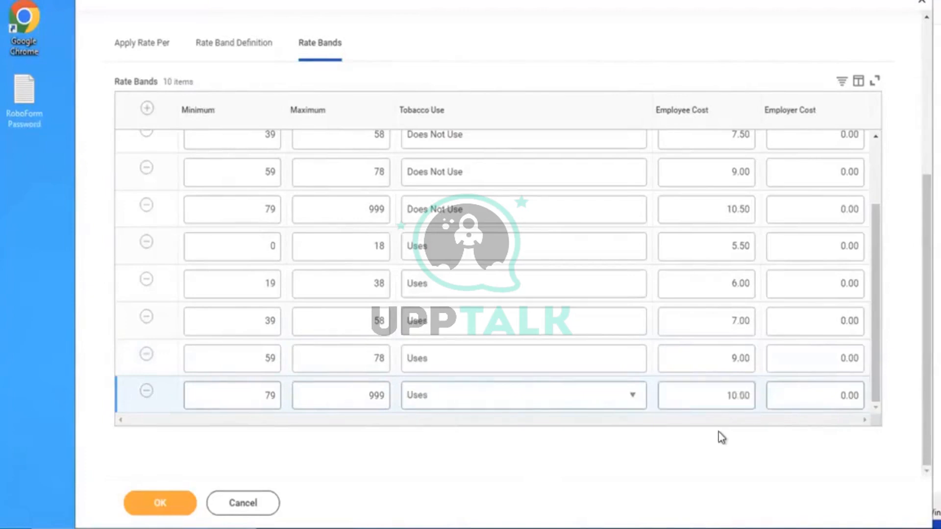
Save the edited AMD - Life Assurance Rate and look up the Create Benefit Plan task
{"action": "left_click", "coordinate": [159, 509]}
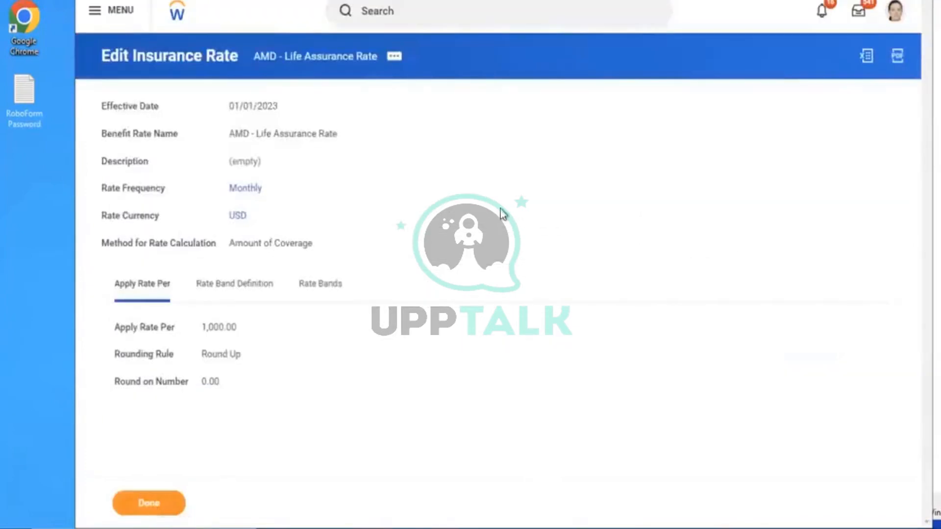
{"action": "left_click", "coordinate": [395, 22]}
{"action": "type", "text": "c"}
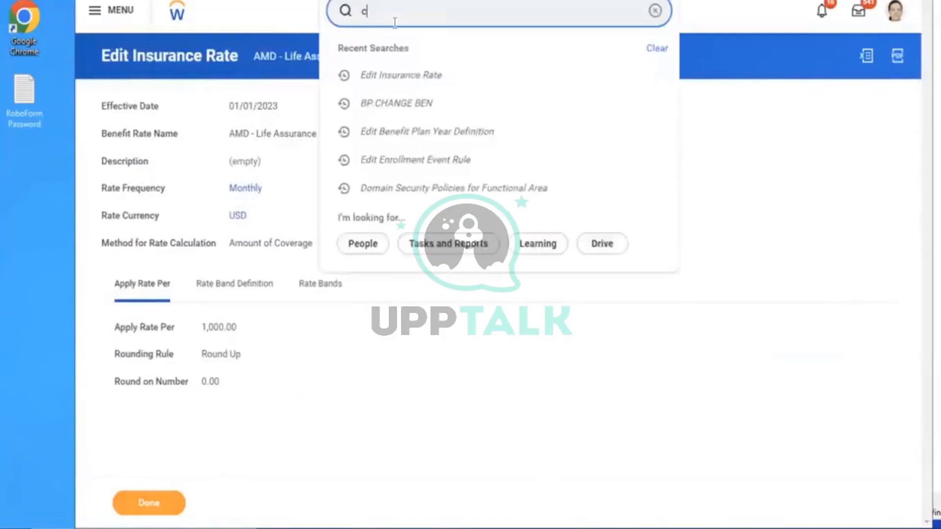
{"action": "type", "text": "reate ben plan"}
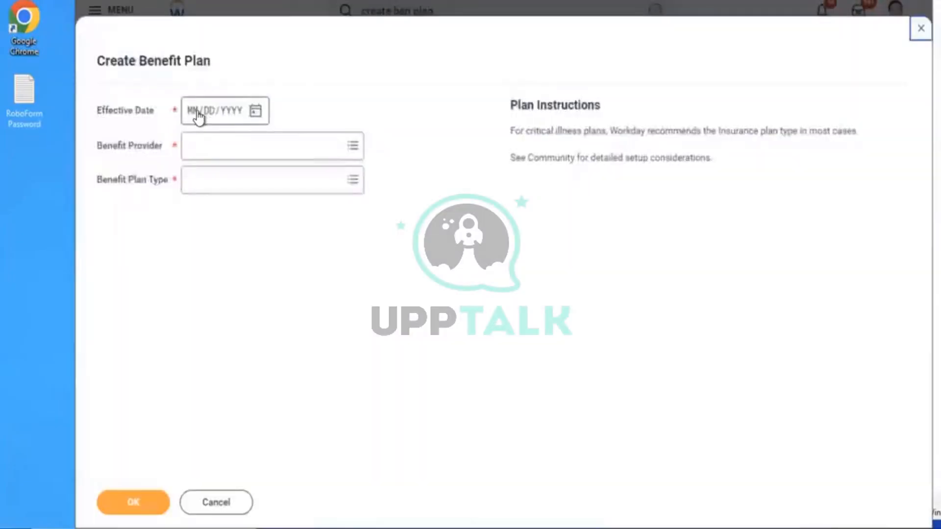
Start a benefit plan effective 01/01/2023 with Aviva as the benefit provider
{"action": "left_click", "coordinate": [198, 116]}
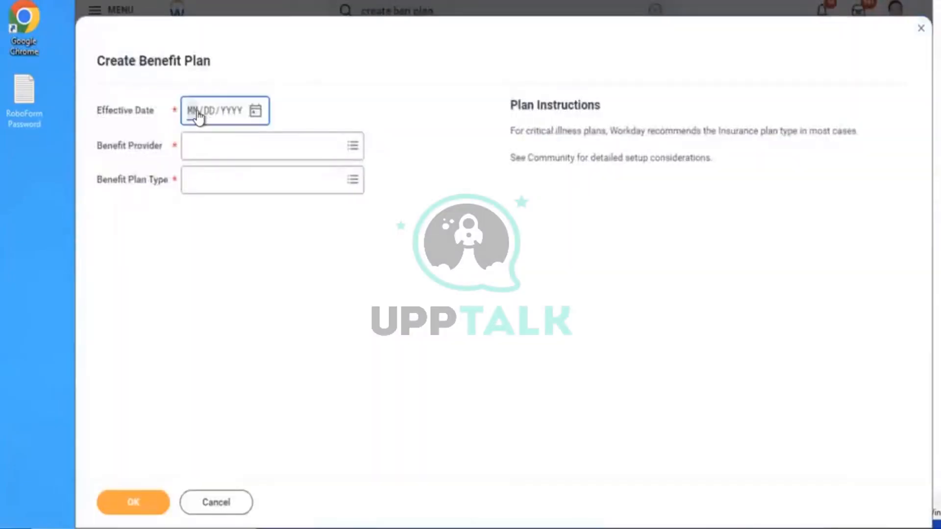
{"action": "type", "text": "01012023"}
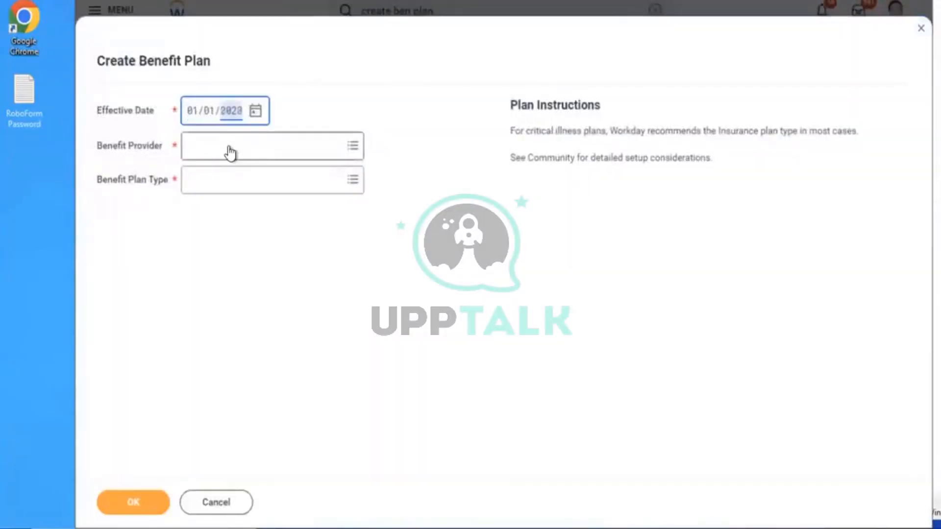
{"action": "left_click", "coordinate": [231, 146]}
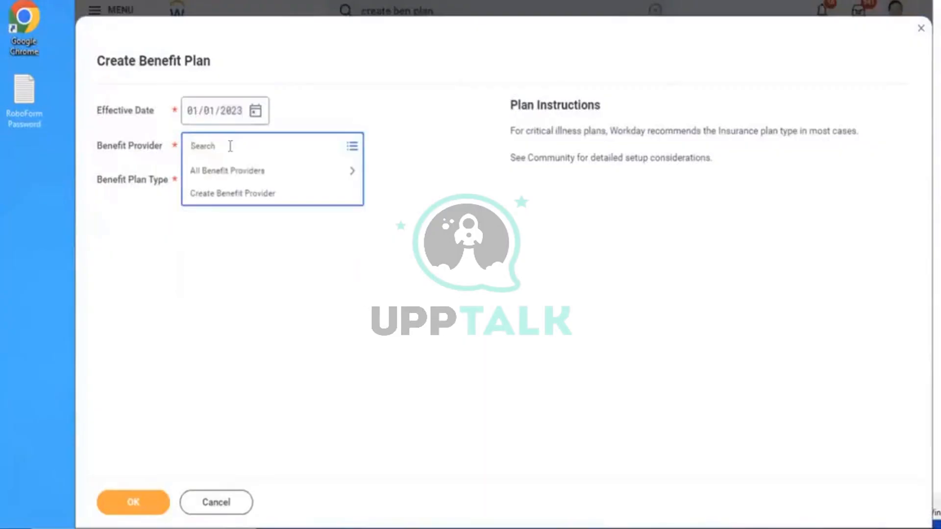
{"action": "type", "text": "aviva"}
{"action": "key", "text": "Return"}
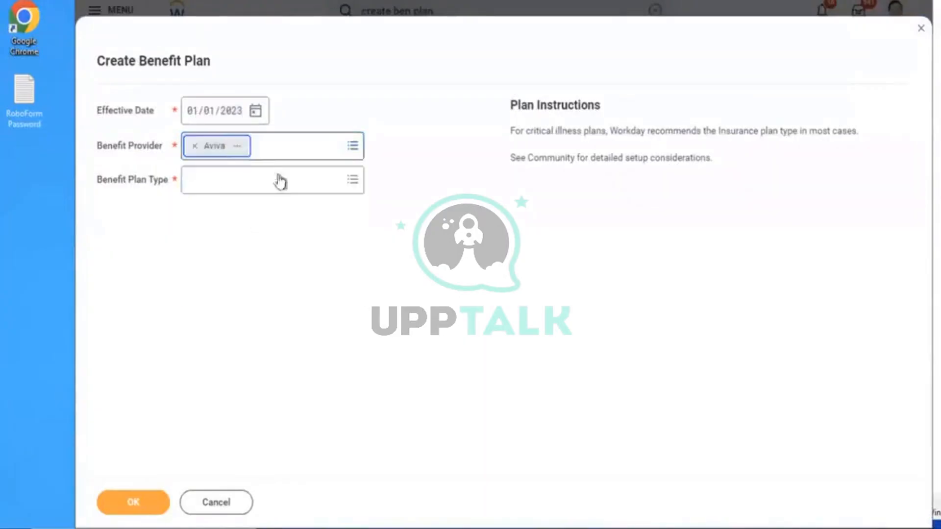
{"action": "left_click", "coordinate": [238, 191]}
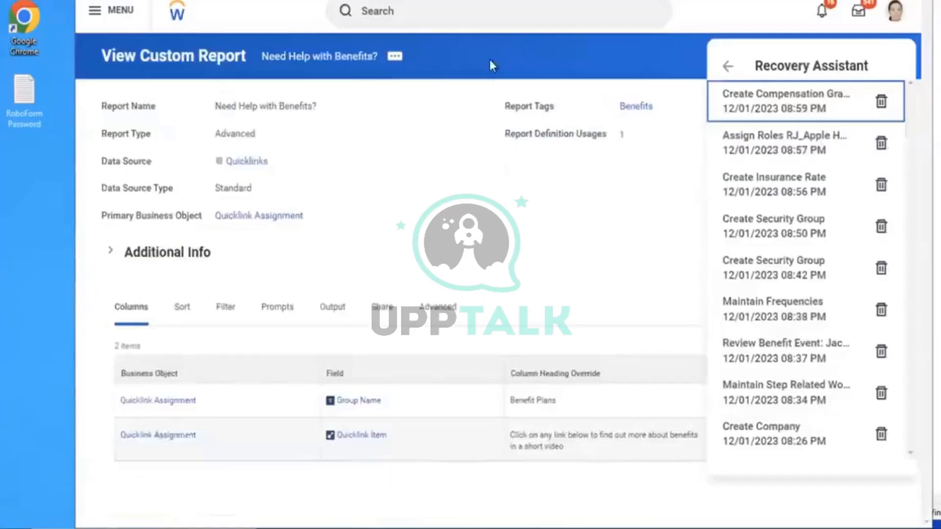
Open Maintain Benefit Coverage Types and add a new Insurance Coverage Types row
{"action": "left_click", "coordinate": [442, 15]}
{"action": "type", "text": "maint"}
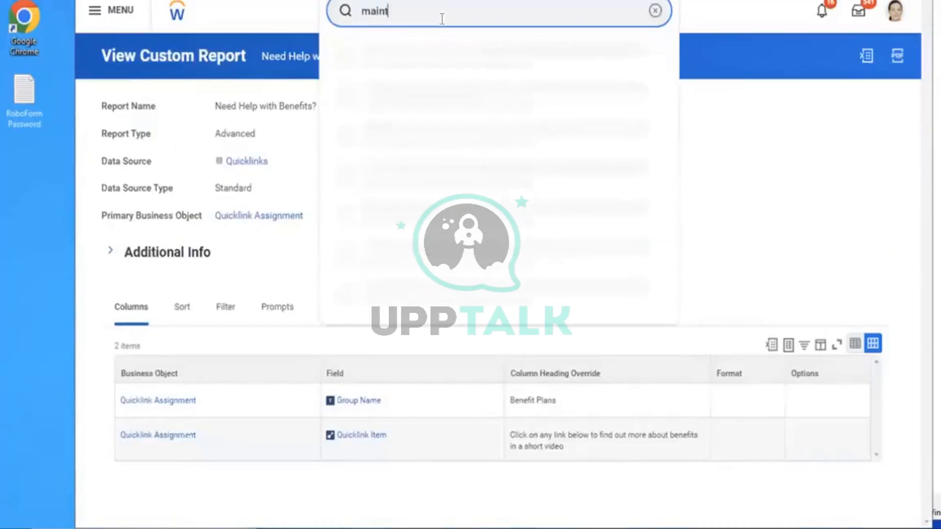
{"action": "type", "text": "ain ben cov type"}
{"action": "left_click", "coordinate": [445, 49]}
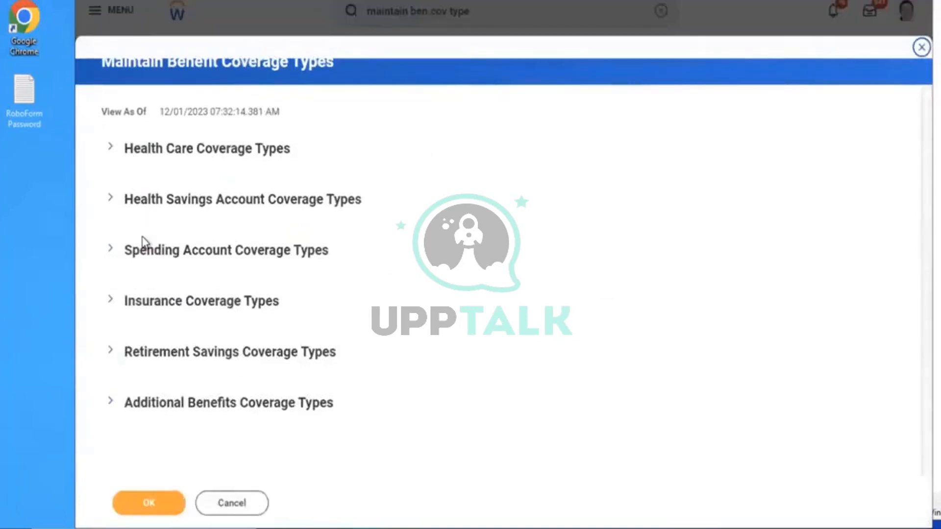
{"action": "left_click", "coordinate": [169, 310]}
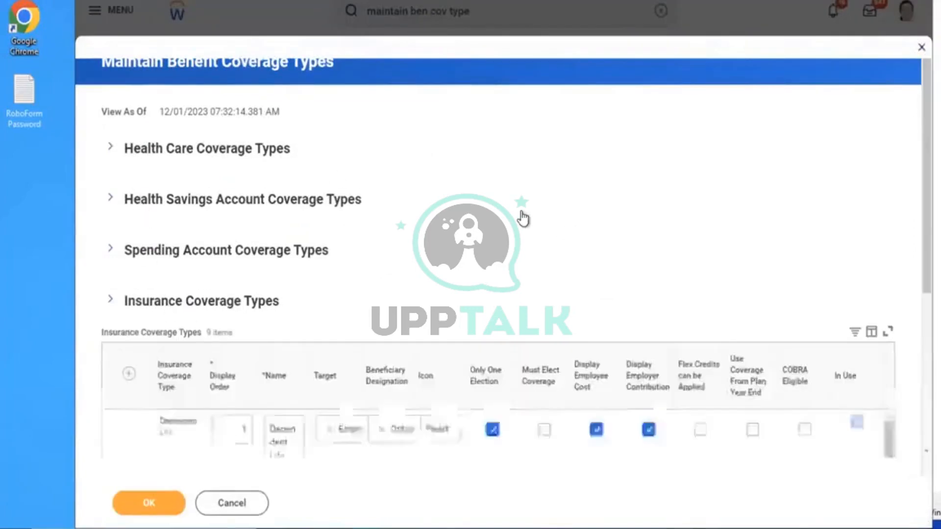
{"action": "scroll", "coordinate": [523, 217], "scroll_direction": "down", "scroll_amount": 5}
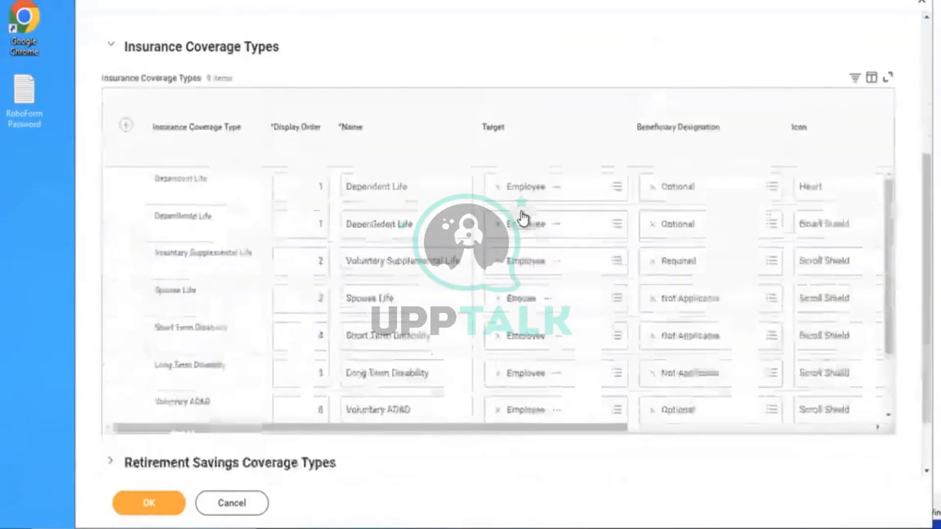
{"action": "left_click", "coordinate": [126, 126]}
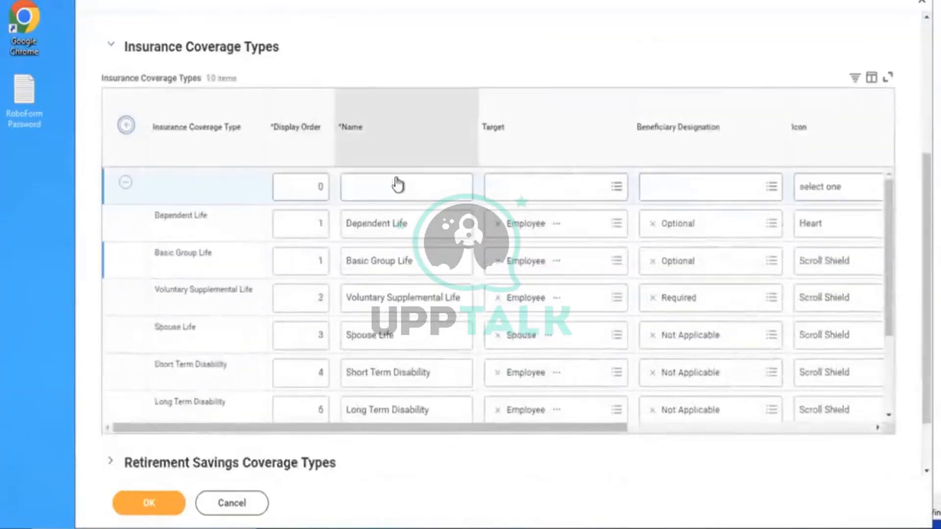
Rename the Dependent Life coverage type to AMD Dependent Life
{"action": "left_click", "coordinate": [346, 225]}
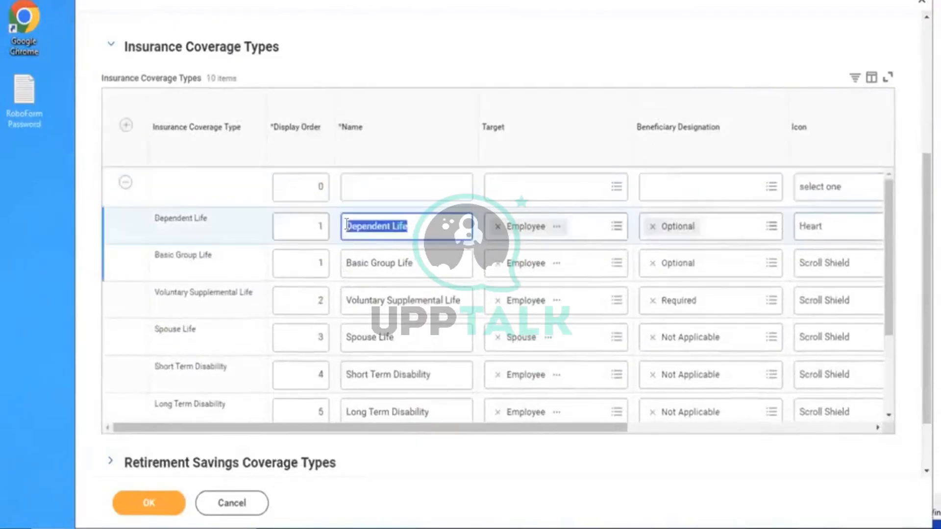
{"action": "left_click", "coordinate": [346, 225]}
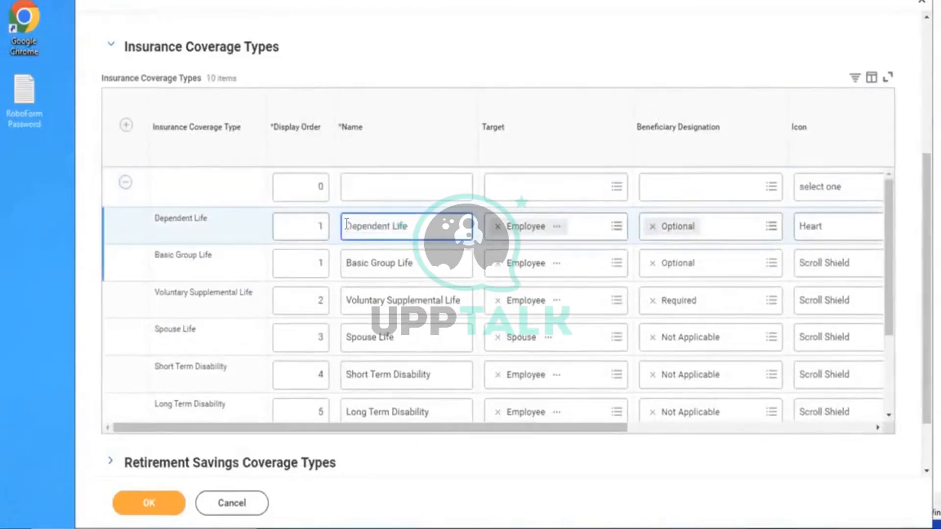
{"action": "type", "text": "Amd"}
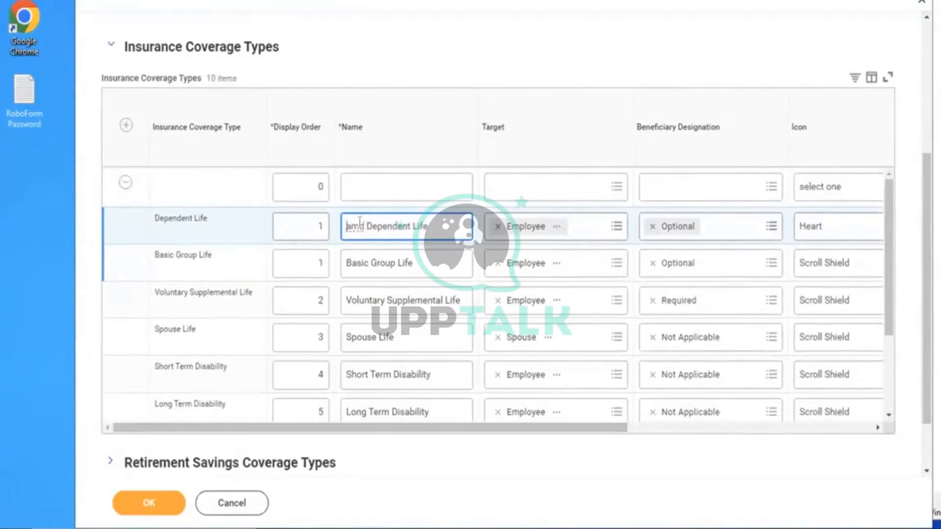
{"action": "key", "text": "BackSpace"}
{"action": "key", "text": "BackSpace"}
{"action": "key", "text": "BackSpace"}
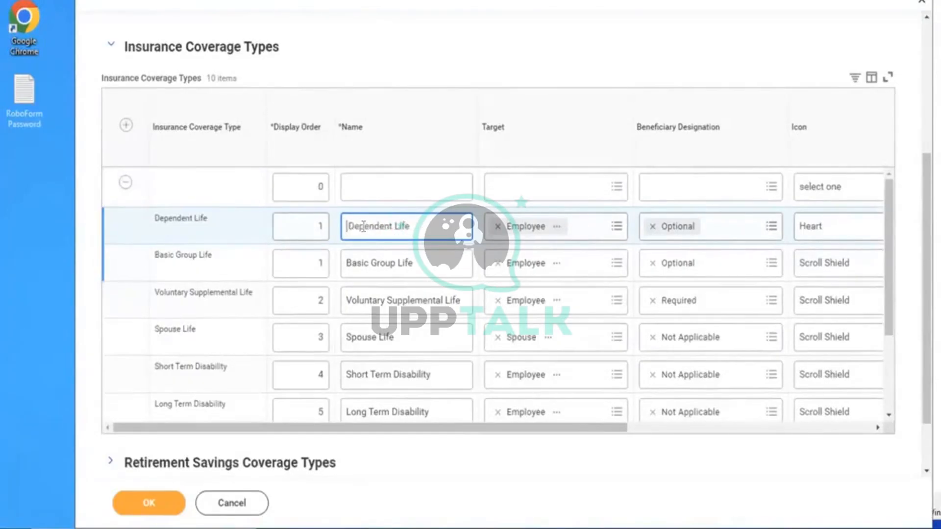
{"action": "type", "text": "AMI"}
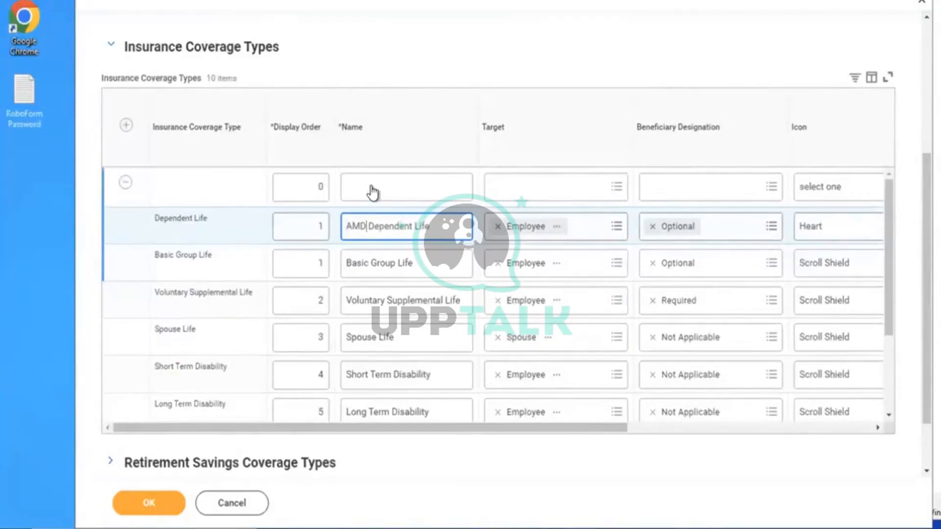
Define AMD Life Assurance with display order 1, target Employee, Optional beneficiary, and save
{"action": "left_click", "coordinate": [371, 187]}
{"action": "type", "text": "A"}
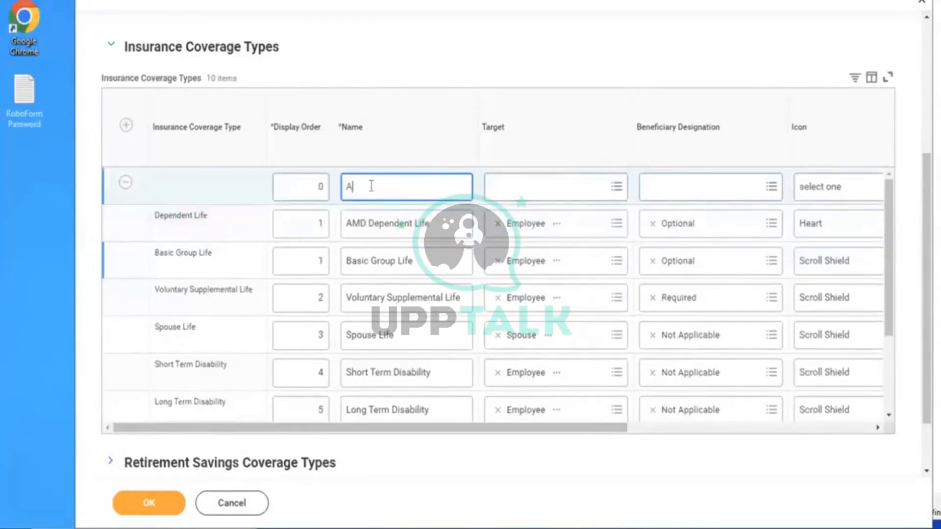
{"action": "type", "text": "MD Life Assurance"}
{"action": "left_click", "coordinate": [310, 186]}
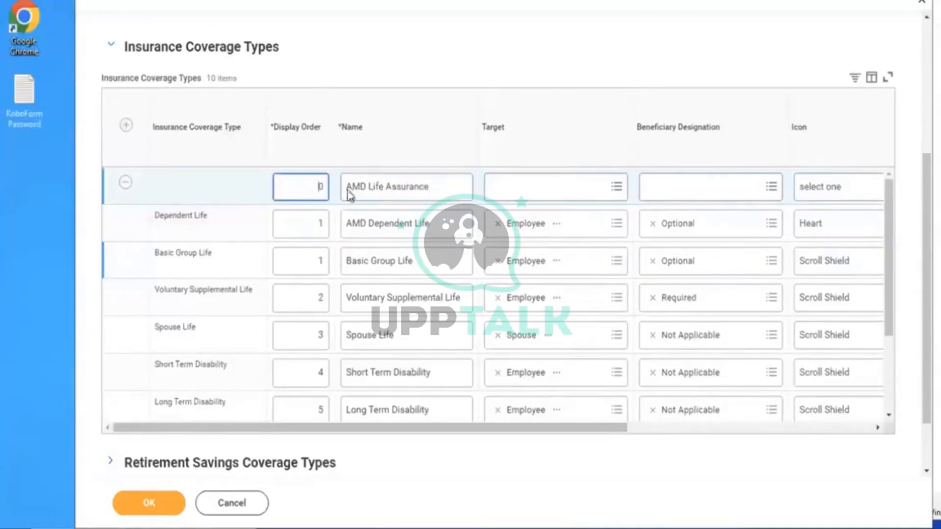
{"action": "type", "text": "1"}
{"action": "left_click", "coordinate": [557, 196]}
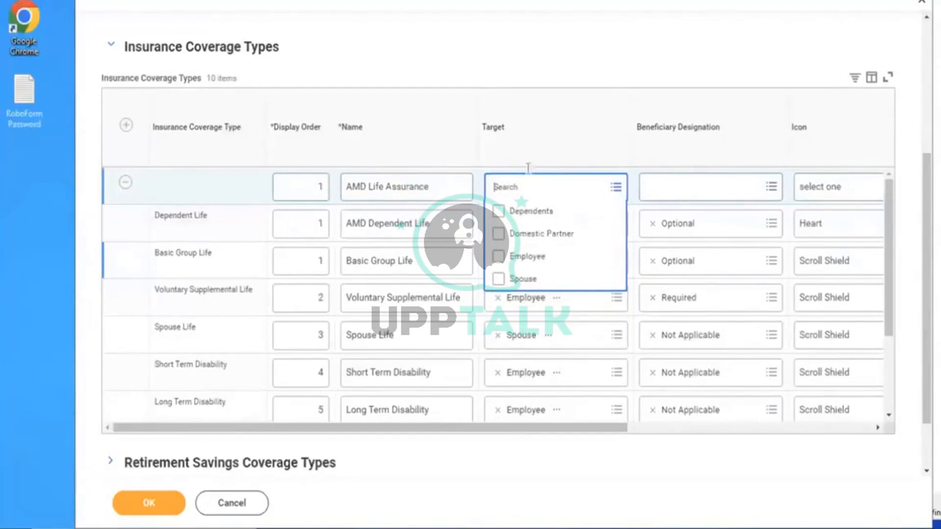
{"action": "left_click", "coordinate": [531, 262]}
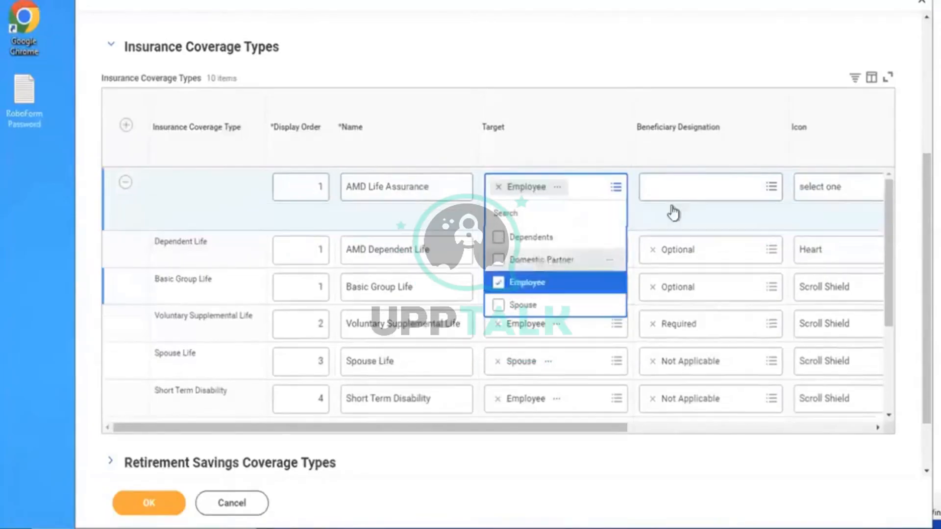
{"action": "left_click", "coordinate": [675, 189]}
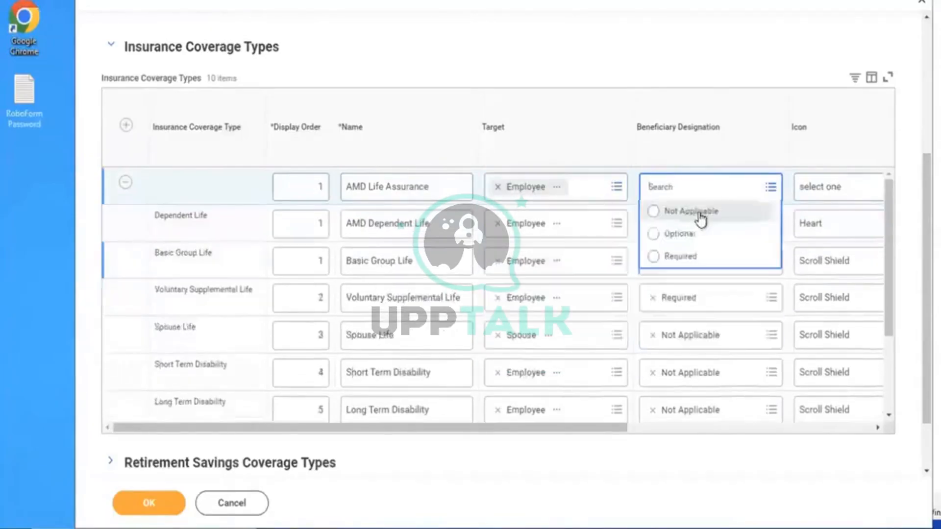
{"action": "left_click", "coordinate": [679, 234]}
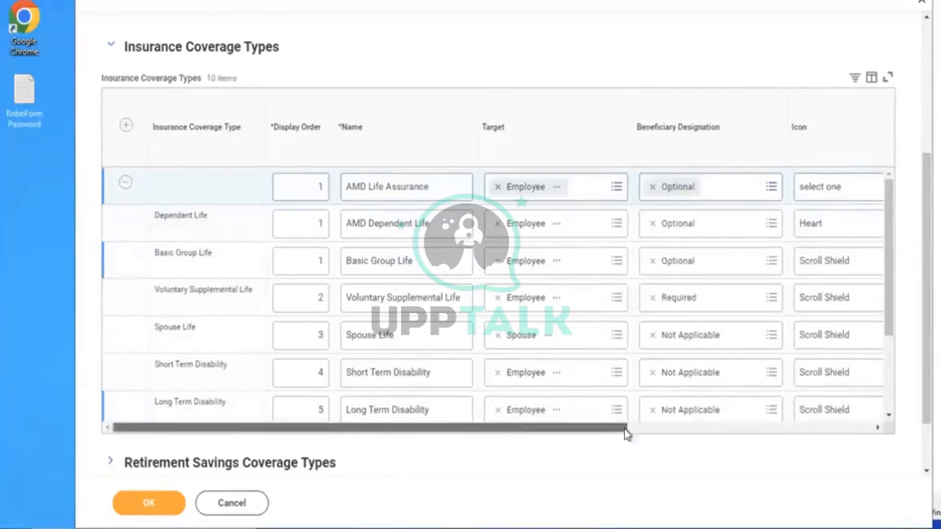
{"action": "left_click_drag", "start_coordinate": [626, 433], "coordinate": [865, 430]}
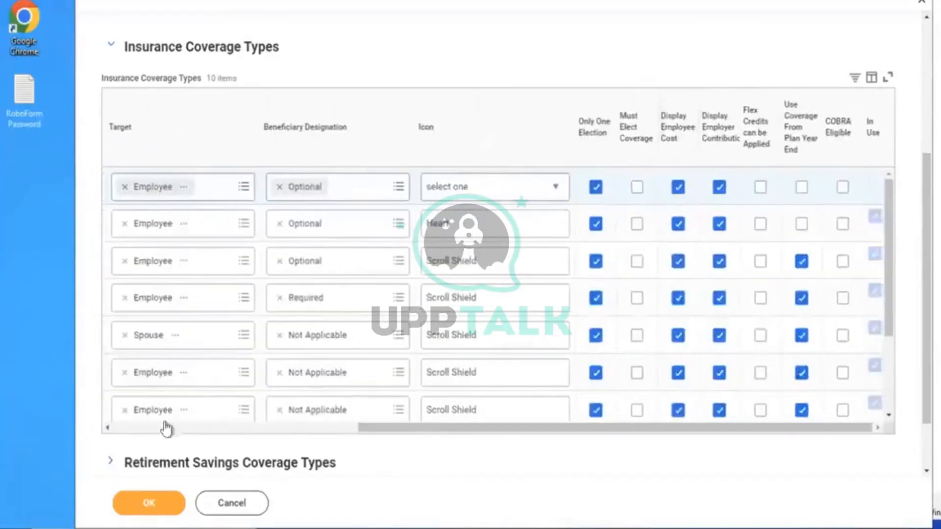
{"action": "left_click", "coordinate": [146, 497]}
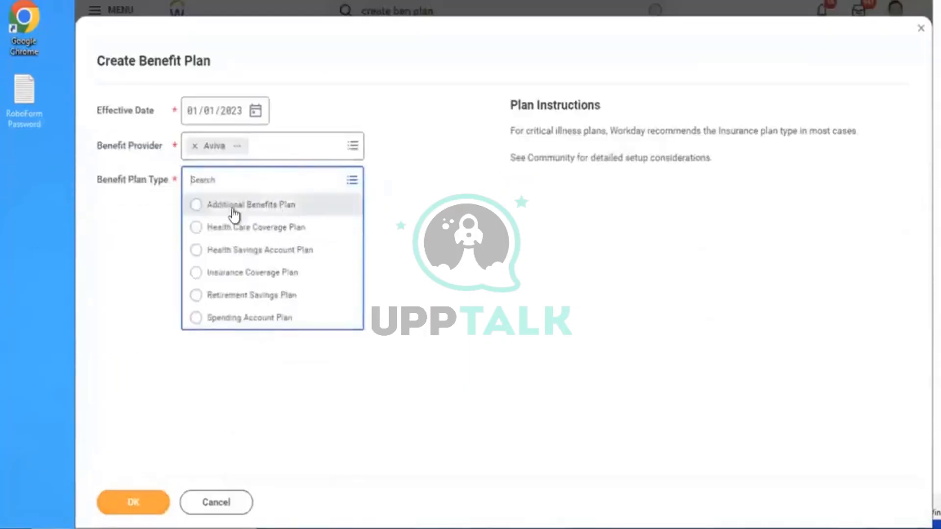
Choose Insurance Coverage Plan, AMD Life Assurance coverage type, and the Active Employees in U.S. - Salaried group
{"action": "left_click", "coordinate": [224, 273]}
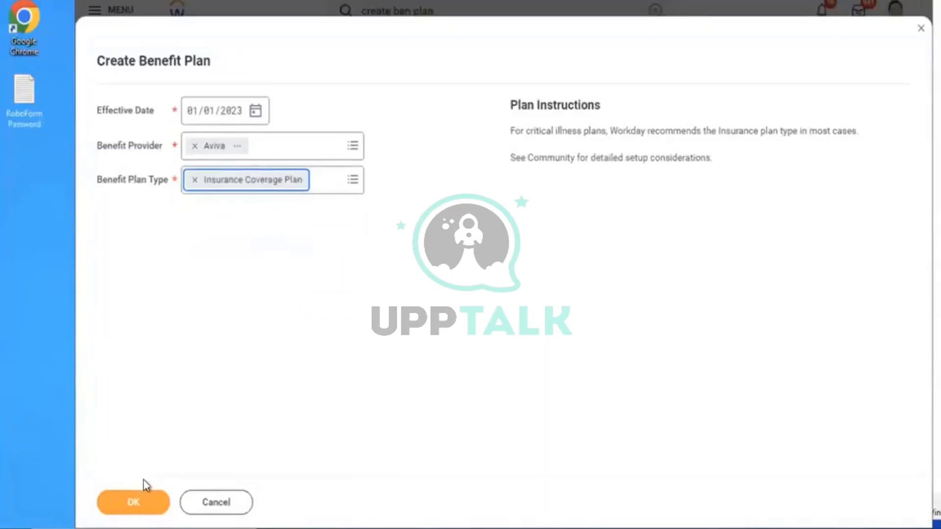
{"action": "left_click", "coordinate": [127, 502]}
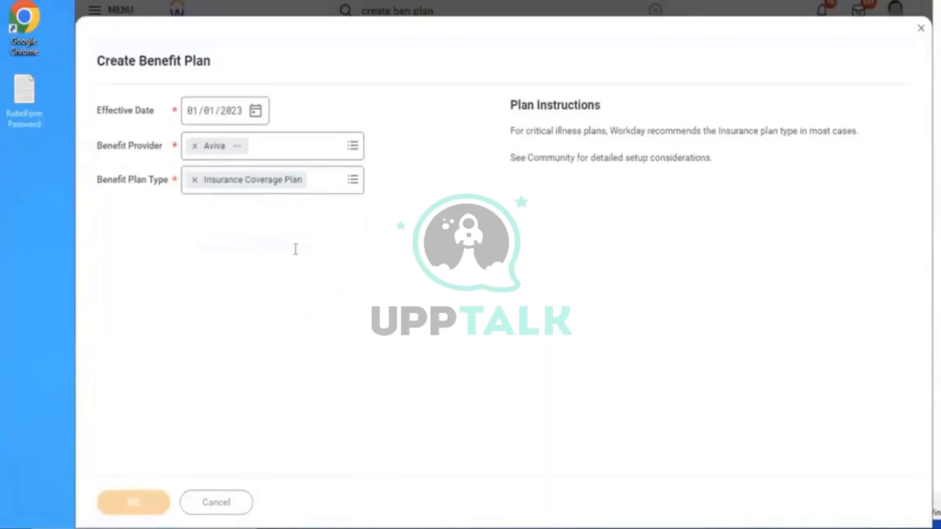
{"action": "left_click", "coordinate": [356, 167]}
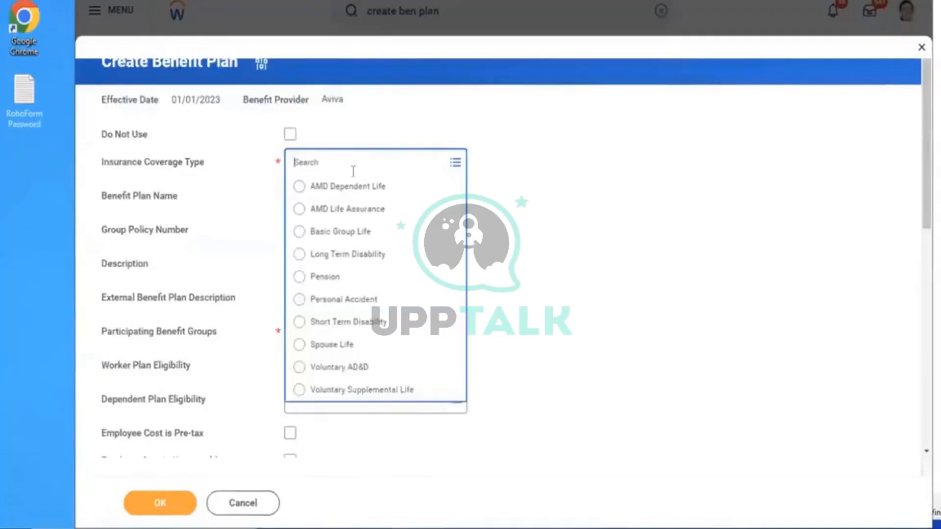
{"action": "left_click", "coordinate": [343, 211]}
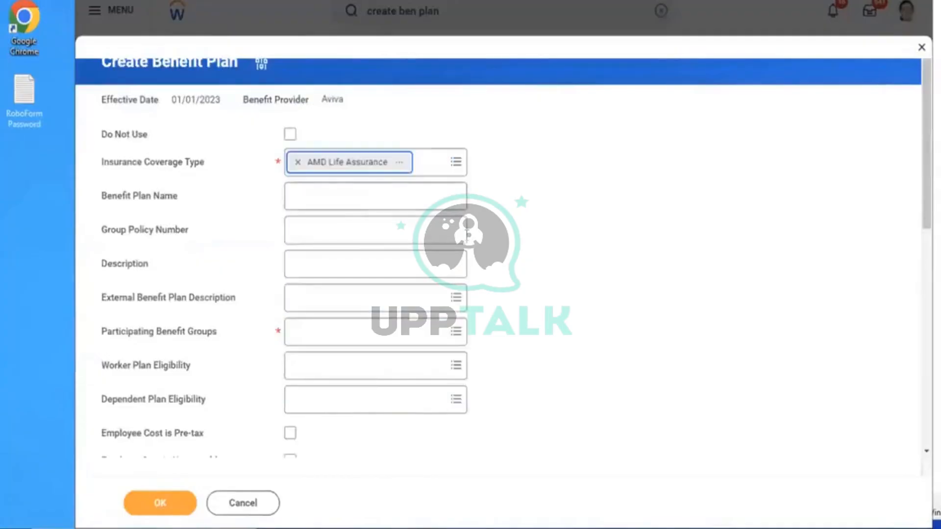
{"action": "left_click", "coordinate": [348, 338]}
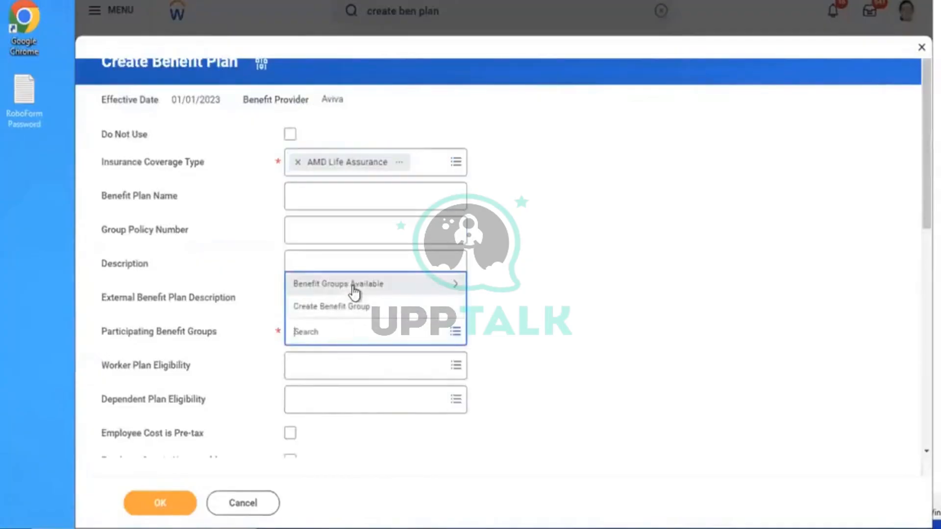
{"action": "left_click", "coordinate": [354, 290]}
{"action": "scroll", "coordinate": [354, 290], "scroll_direction": "down", "scroll_amount": 3}
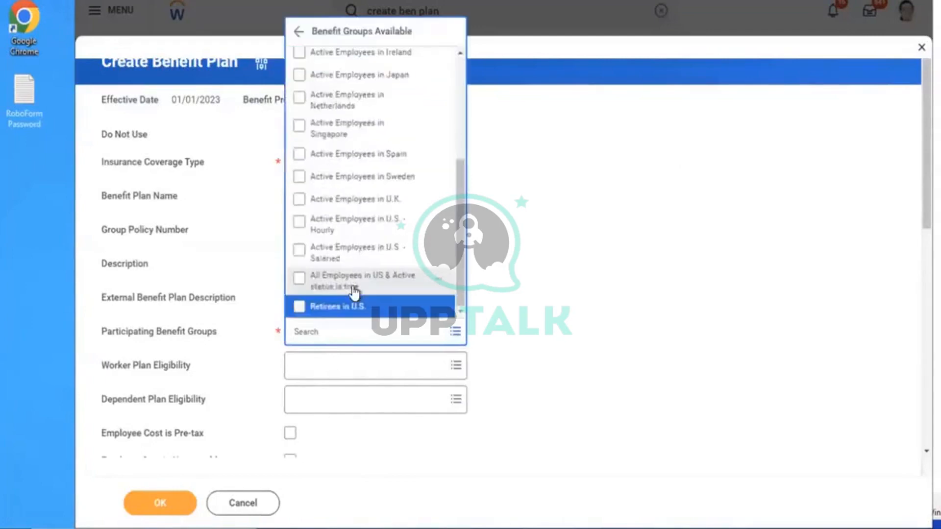
{"action": "key", "text": "Up"}
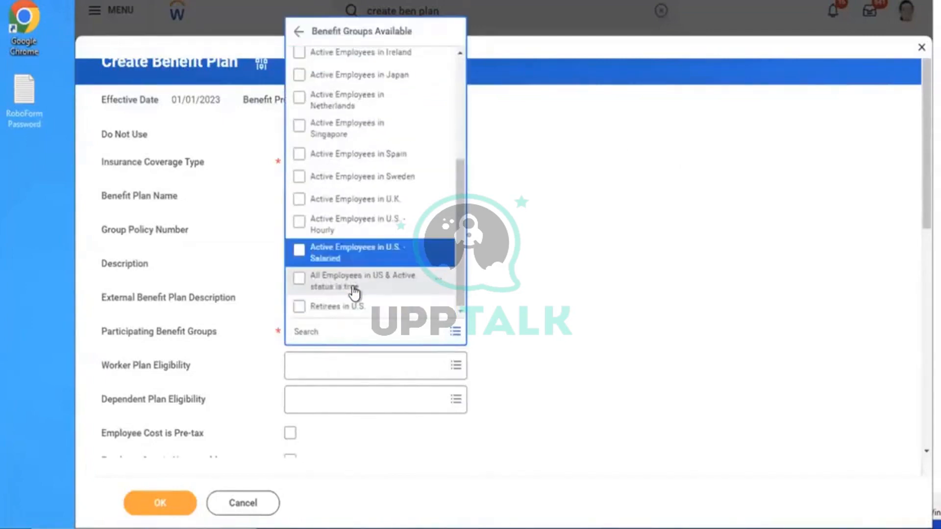
{"action": "key", "text": "Return"}
{"action": "left_click", "coordinate": [642, 323]}
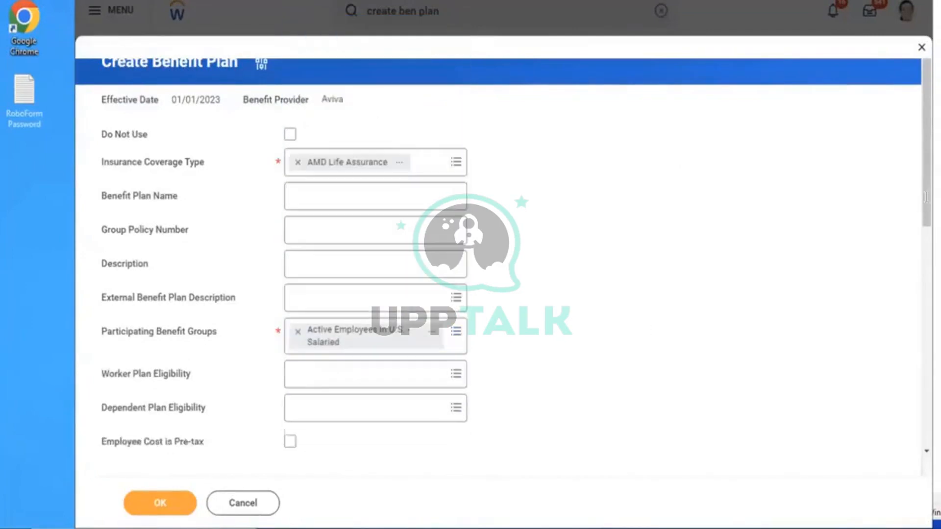
Make the plan cover Employee using AMD - Life Assurance Coverage
{"action": "scroll", "coordinate": [918, 205], "scroll_direction": "down", "scroll_amount": 5}
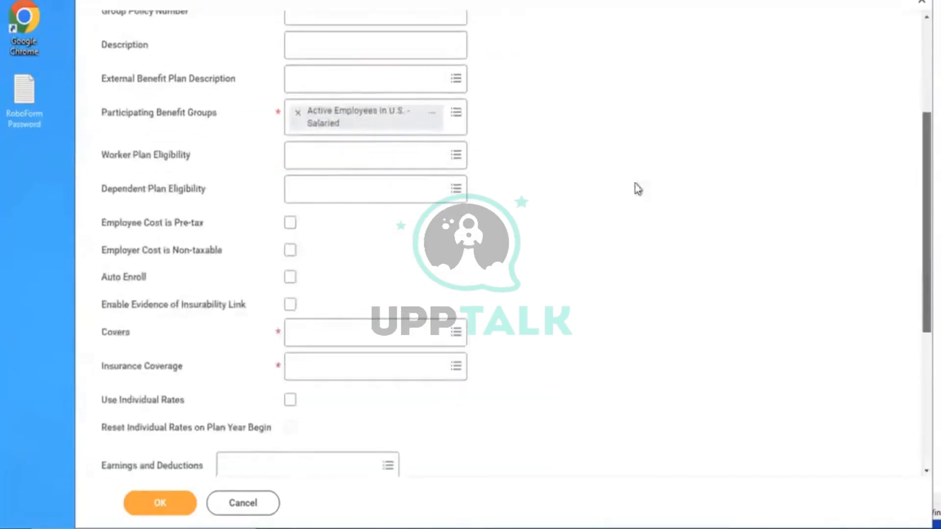
{"action": "left_click", "coordinate": [328, 331]}
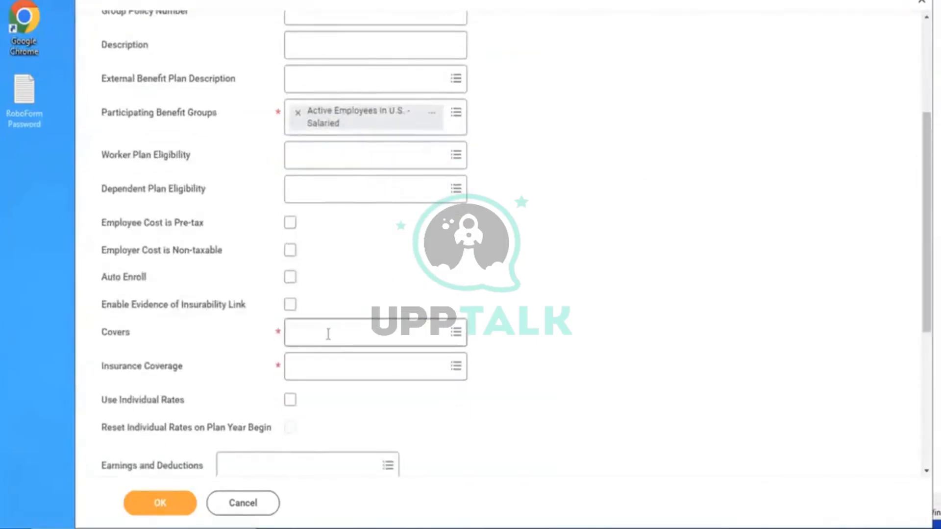
{"action": "left_click", "coordinate": [328, 309]}
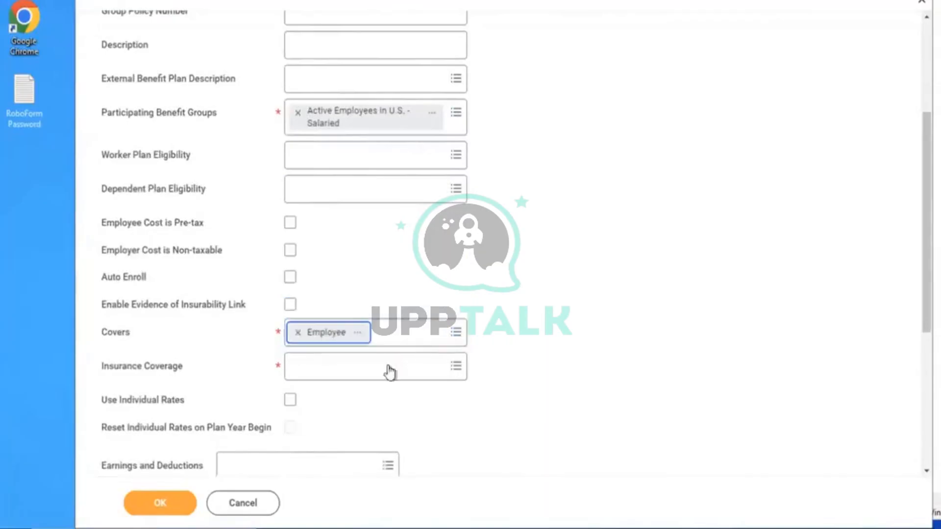
{"action": "left_click", "coordinate": [336, 368]}
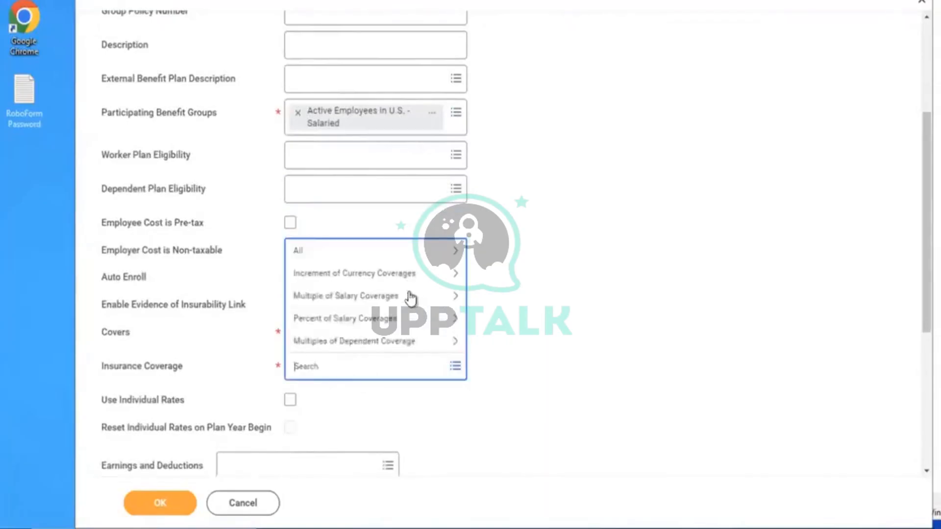
{"action": "type", "text": "4md"}
{"action": "key", "text": "Return"}
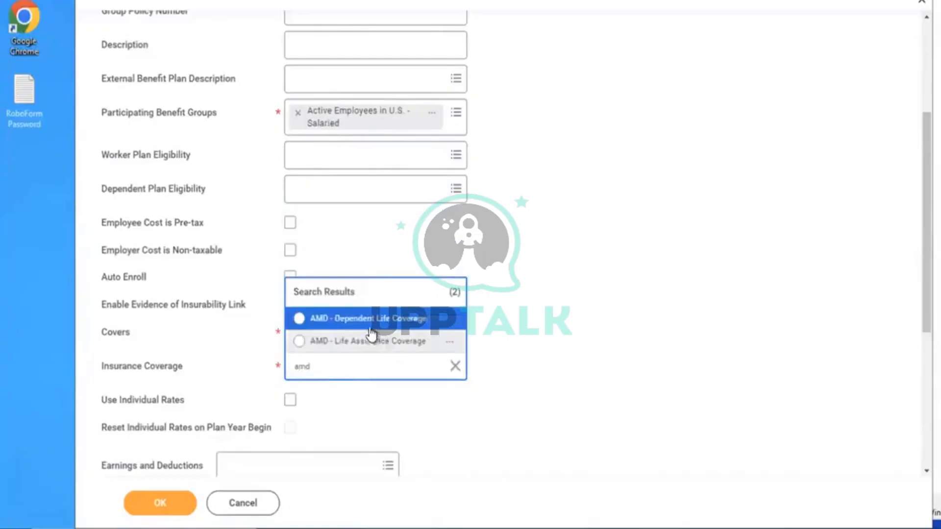
{"action": "left_click", "coordinate": [367, 342]}
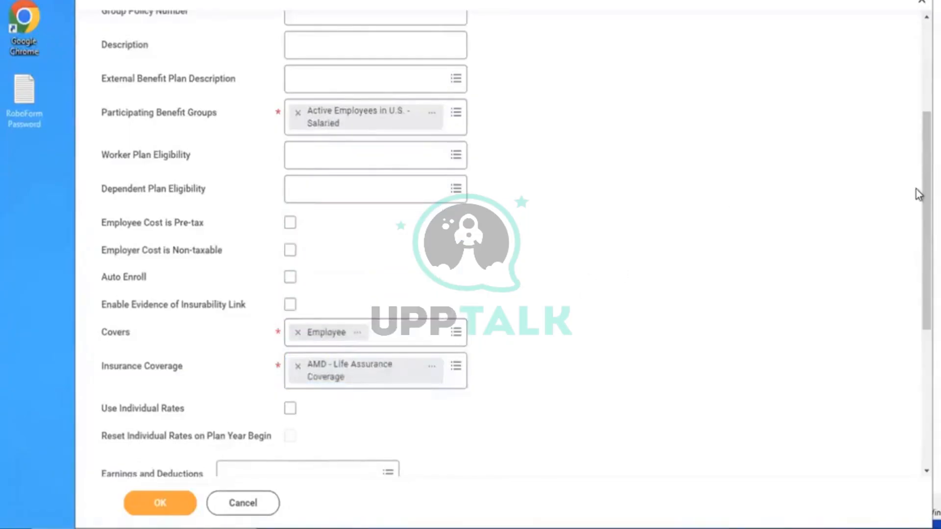
Give the rate row the salaried U.S. group and AMD - Life Assurance Rate, then save
{"action": "scroll", "coordinate": [916, 191], "scroll_direction": "down", "scroll_amount": 6}
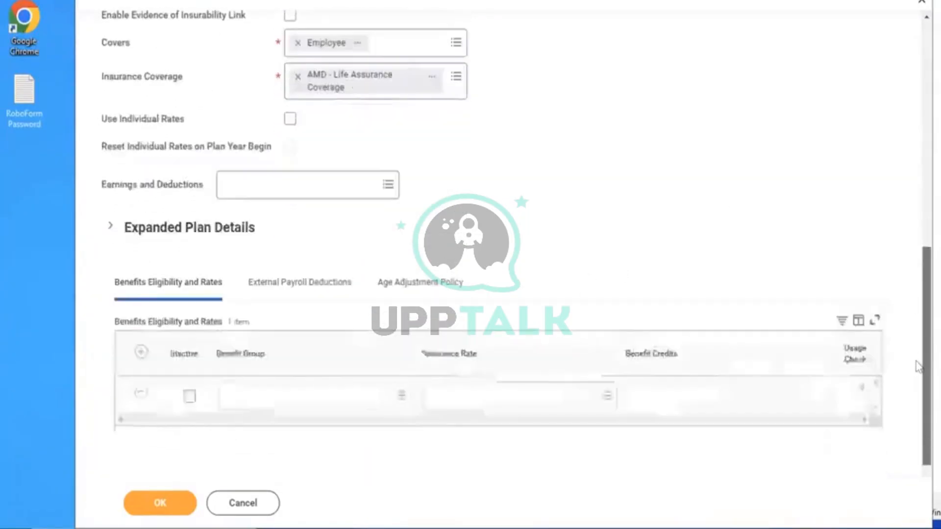
{"action": "left_click", "coordinate": [300, 387]}
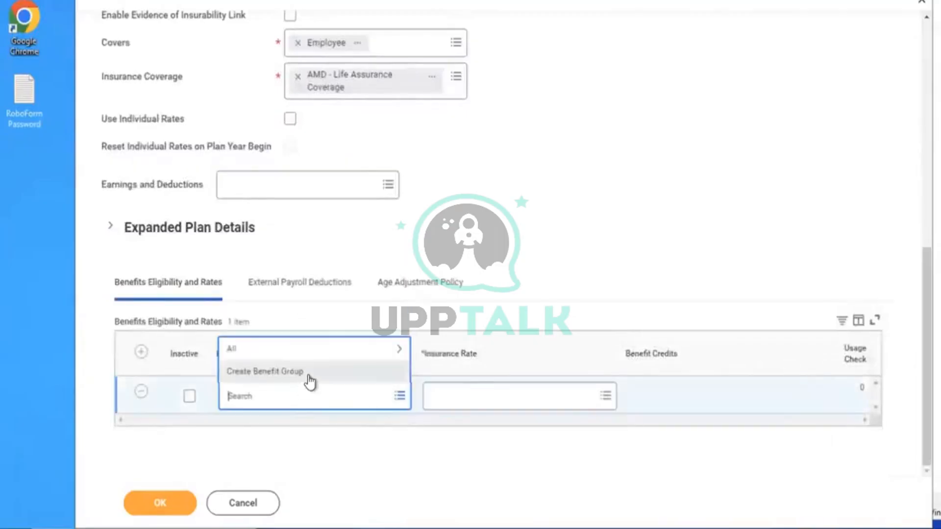
{"action": "left_click", "coordinate": [259, 348]}
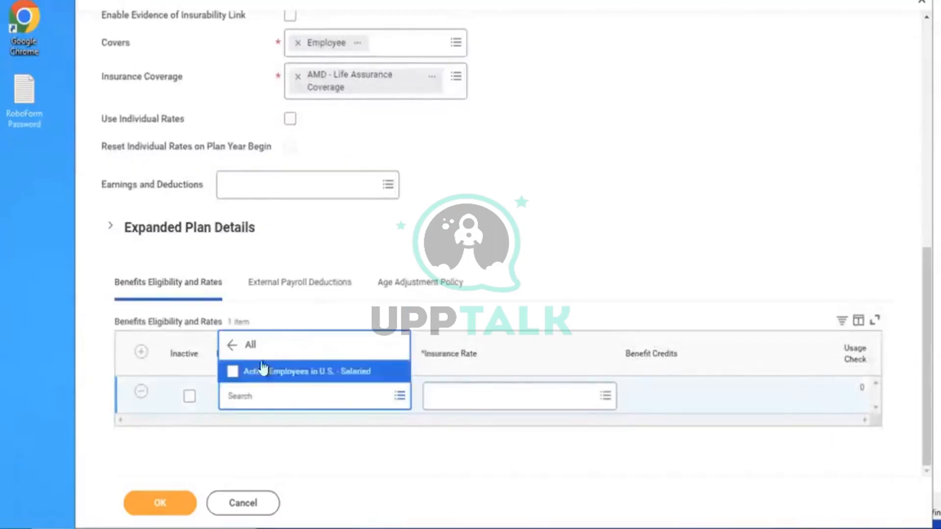
{"action": "left_click", "coordinate": [271, 376]}
{"action": "left_click", "coordinate": [489, 390]}
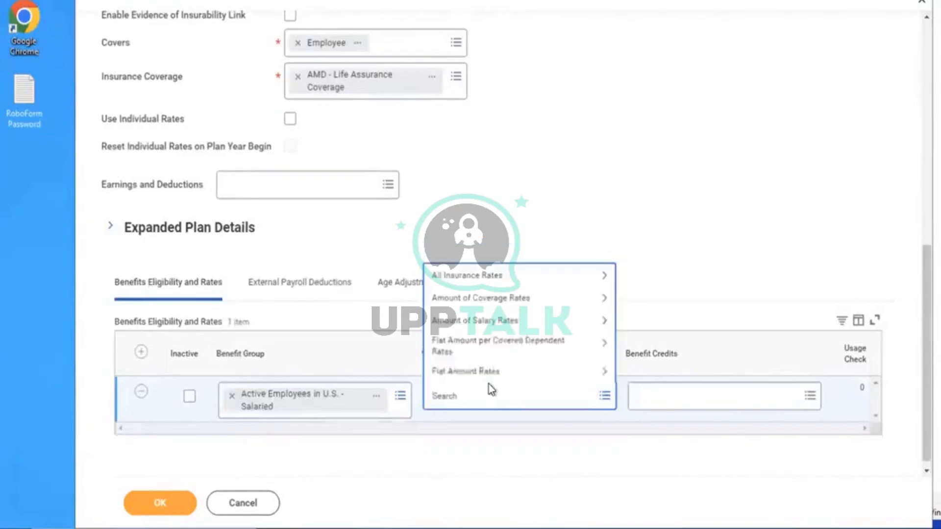
{"action": "key", "text": "Return"}
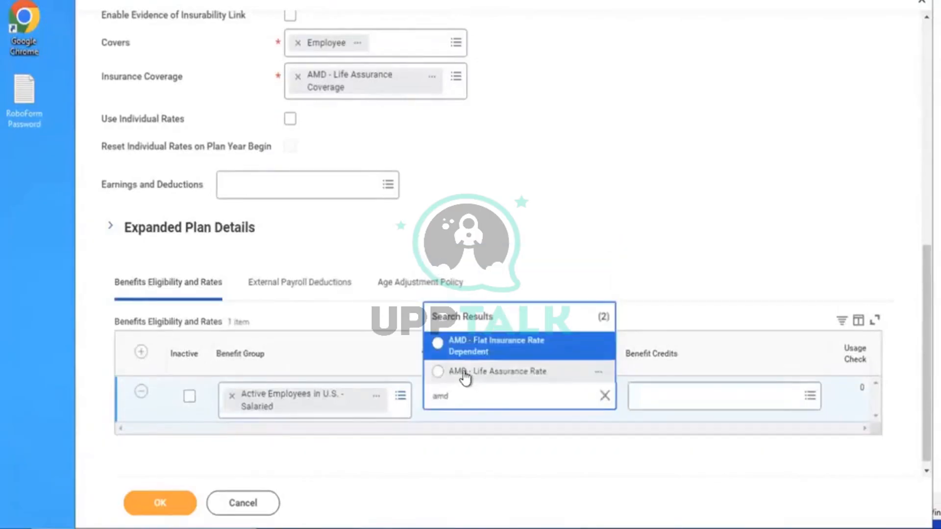
{"action": "left_click", "coordinate": [463, 377]}
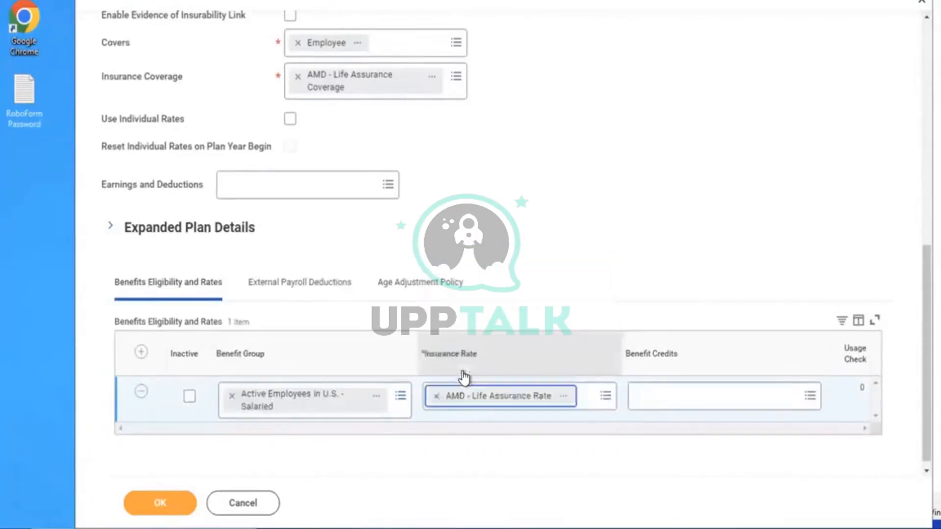
{"action": "left_click", "coordinate": [159, 496]}
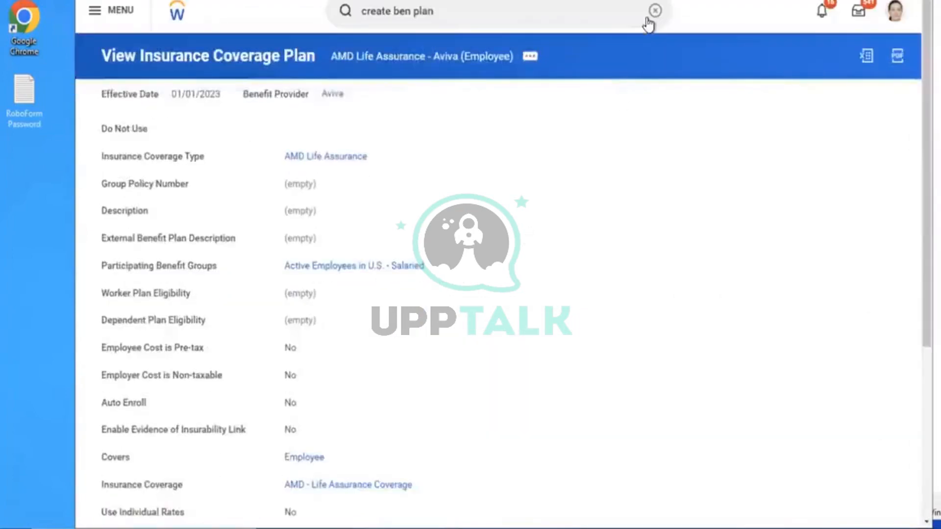
Start a second Create Benefit Plan draft dated 01/01/2023, then cancel and discard it
{"action": "left_click", "coordinate": [650, 18]}
{"action": "type", "text": "create"}
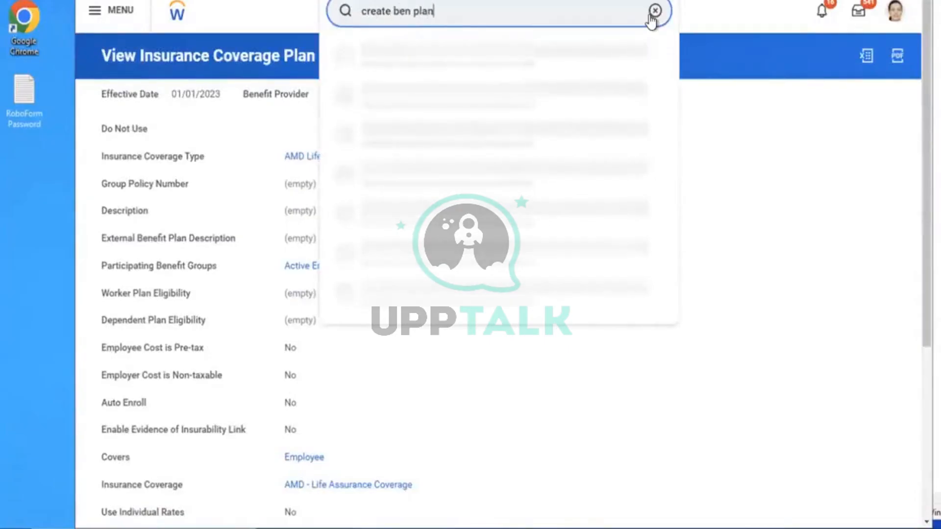
{"action": "left_click", "coordinate": [460, 63]}
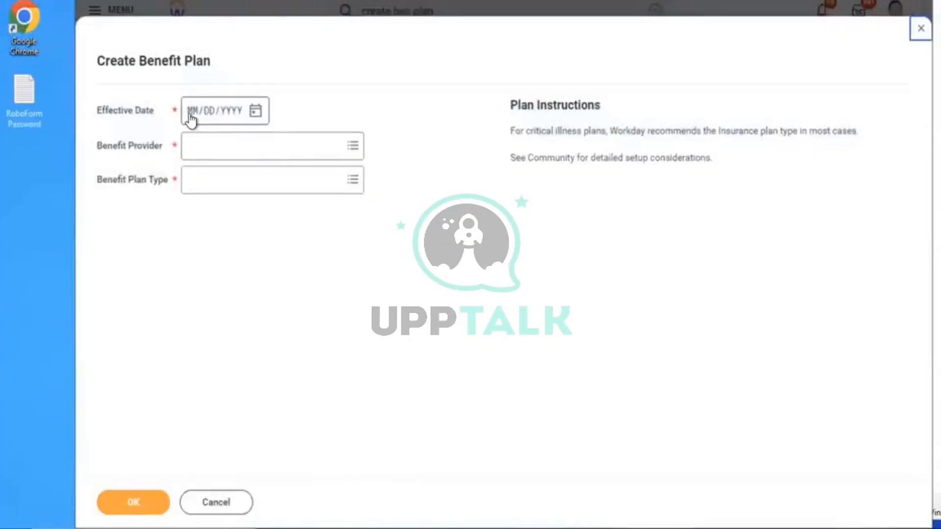
{"action": "left_click", "coordinate": [191, 117]}
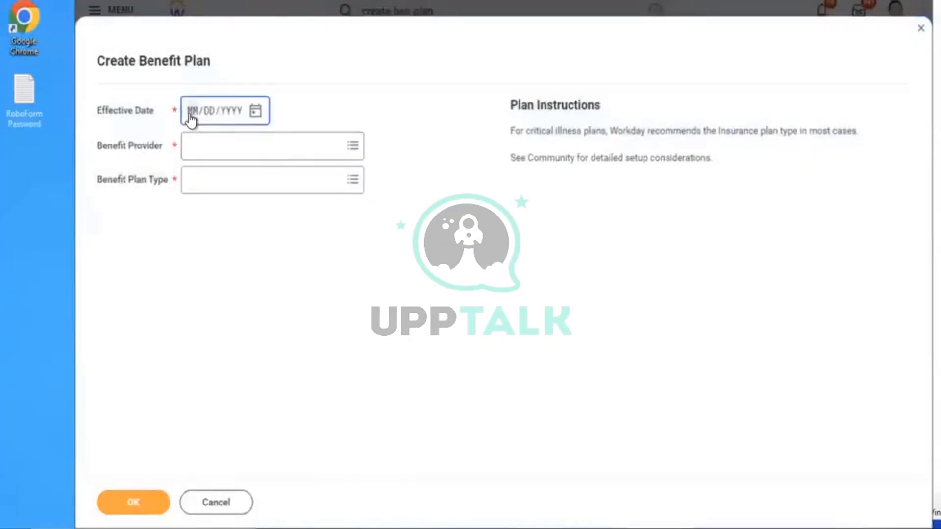
{"action": "type", "text": "01012023"}
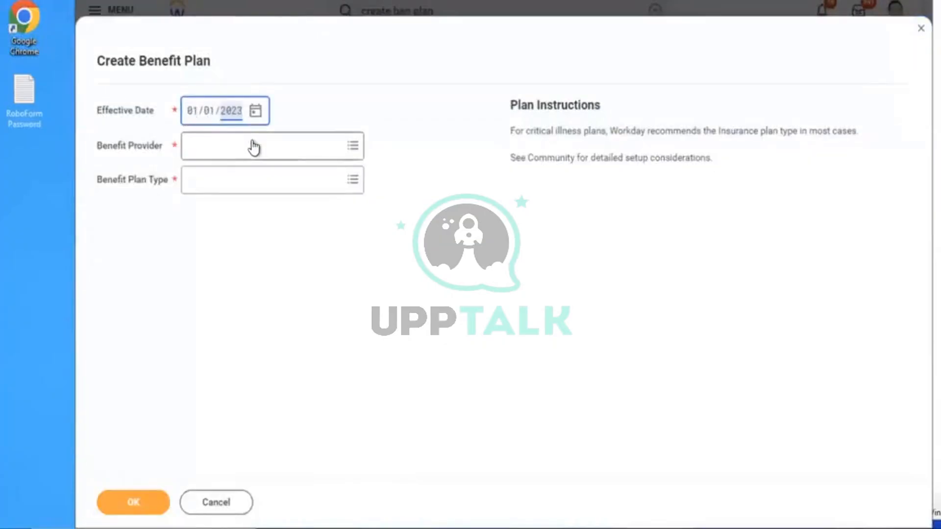
{"action": "left_click", "coordinate": [253, 146]}
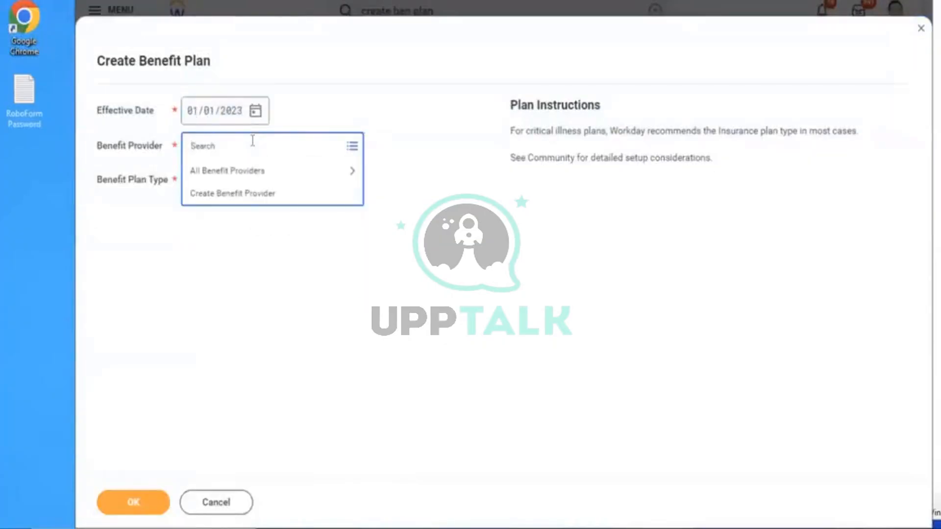
{"action": "left_click", "coordinate": [213, 502]}
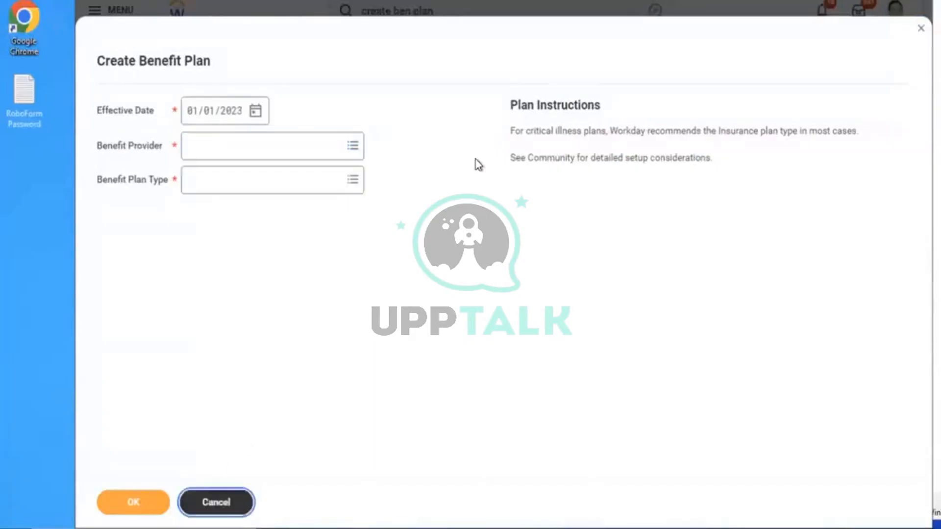
{"action": "left_click", "coordinate": [434, 290]}
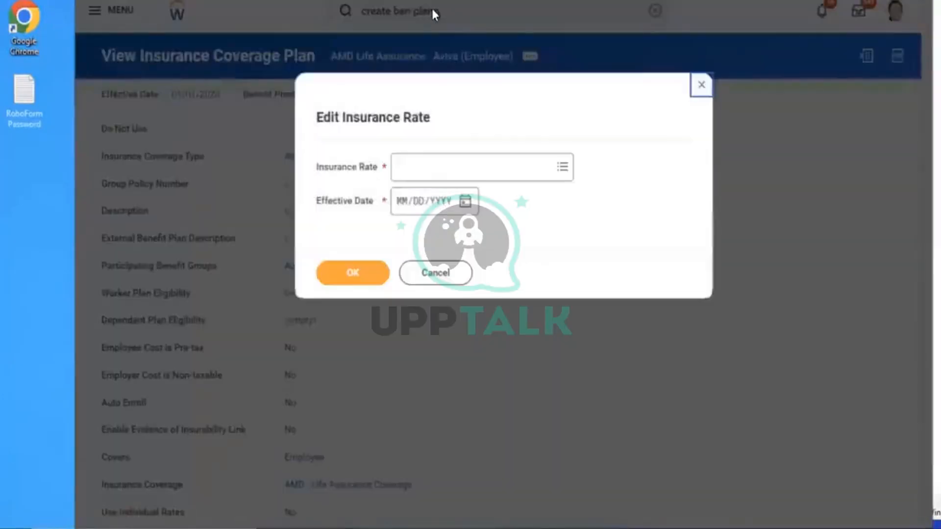
Close the Edit Insurance Rate page and open the Create Benefit Event Type task
{"action": "left_click", "coordinate": [699, 88]}
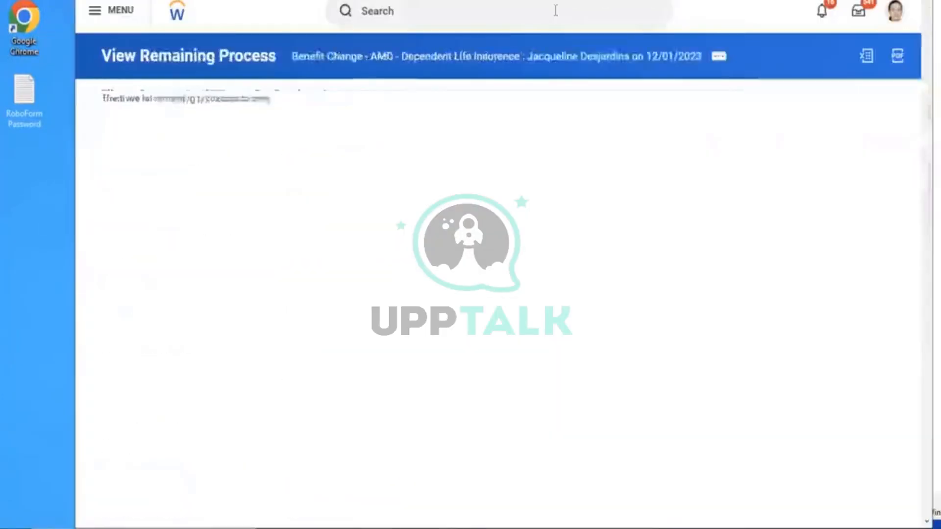
{"action": "left_click", "coordinate": [555, 10]}
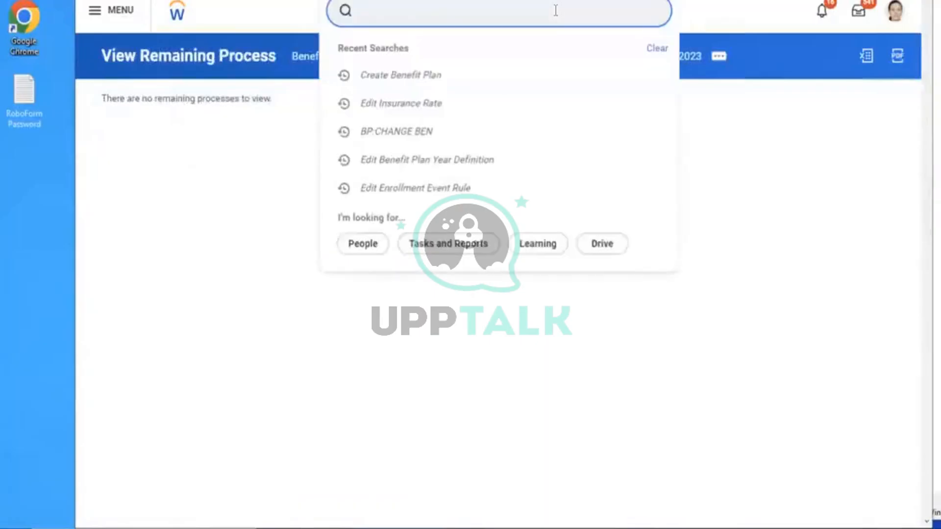
{"action": "type", "text": "create ben event"}
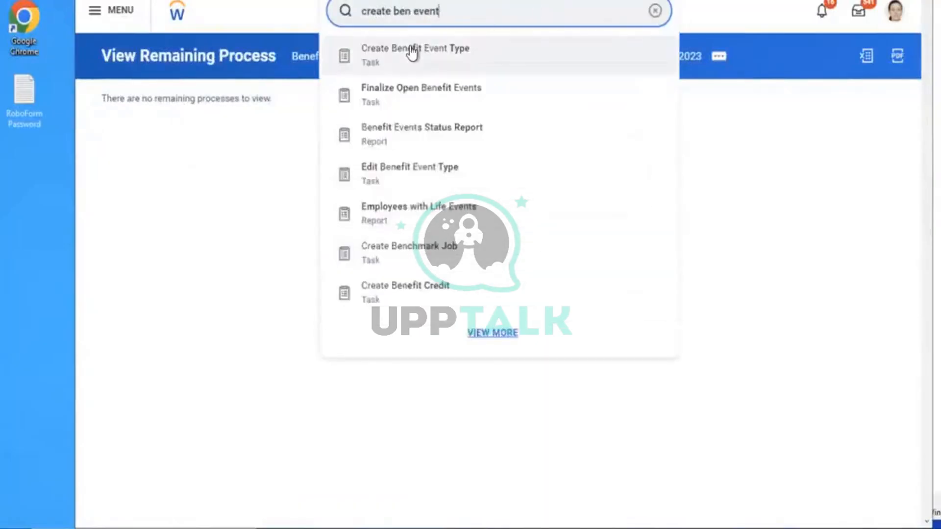
{"action": "left_click", "coordinate": [410, 50]}
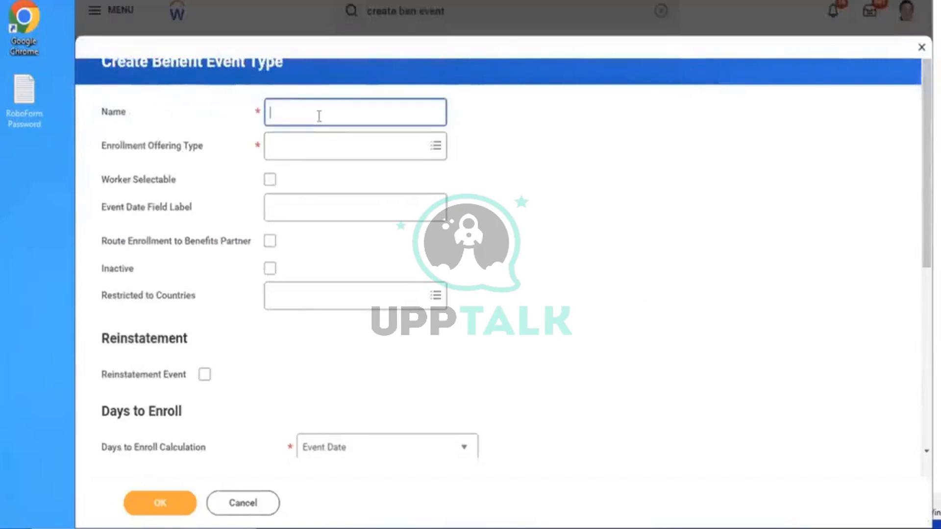
Name the event type AMD - Assurance Plan with AMD Life Assurance as the enrollment offering
{"action": "type", "text": "AMD - Assurance Plan"}
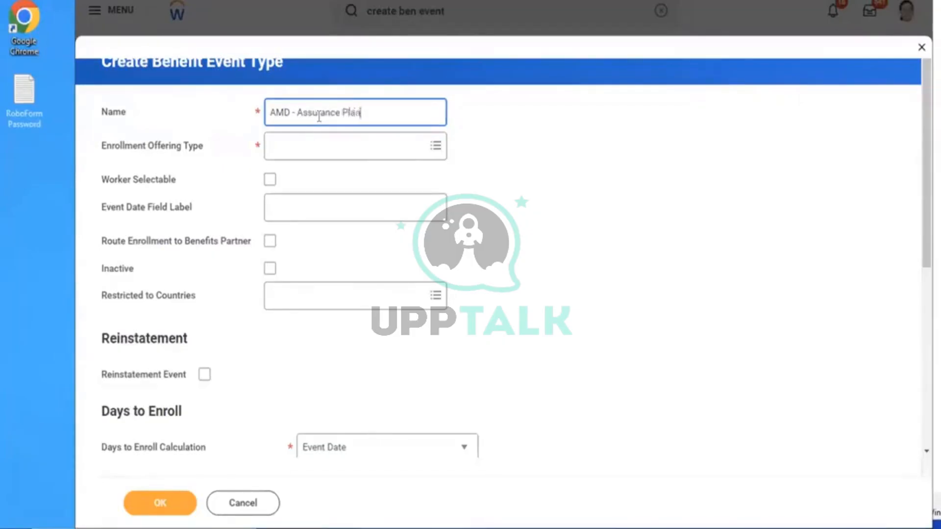
{"action": "left_click", "coordinate": [323, 152]}
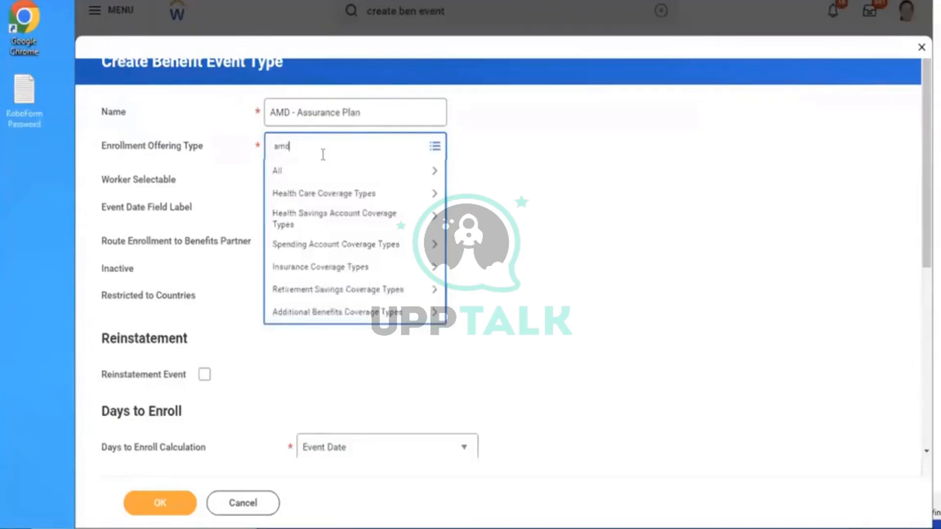
{"action": "key", "text": "Return"}
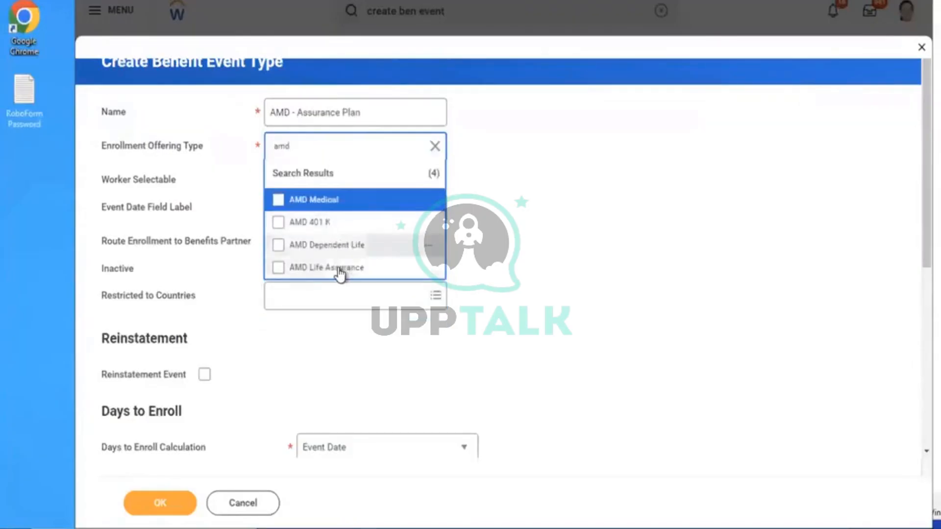
{"action": "left_click", "coordinate": [363, 267]}
{"action": "left_click", "coordinate": [615, 254]}
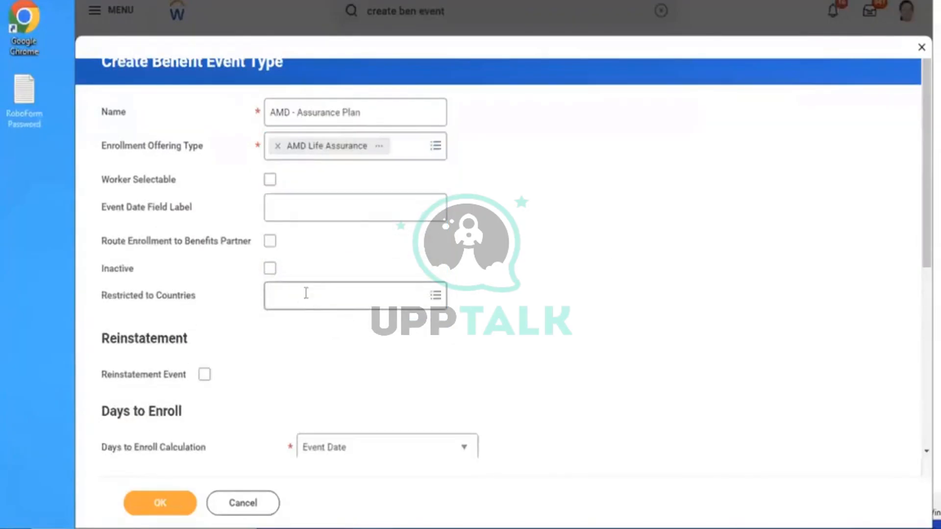
Restrict it to United States of America, set 10 days to enroll, and submit
{"action": "left_click", "coordinate": [306, 293]}
{"action": "type", "text": "USA"}
{"action": "key", "text": "Return"}
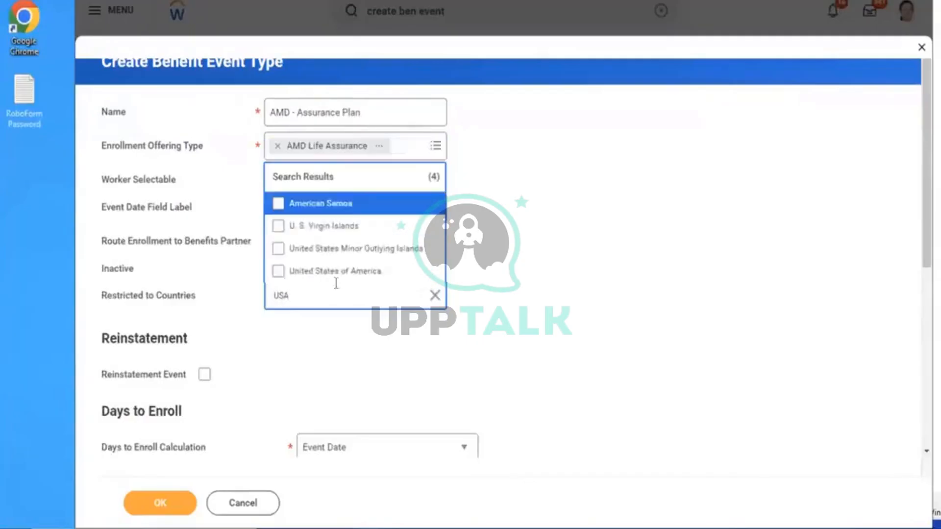
{"action": "left_click", "coordinate": [349, 274]}
{"action": "left_click", "coordinate": [594, 319]}
{"action": "scroll", "coordinate": [596, 319], "scroll_direction": "down", "scroll_amount": 3}
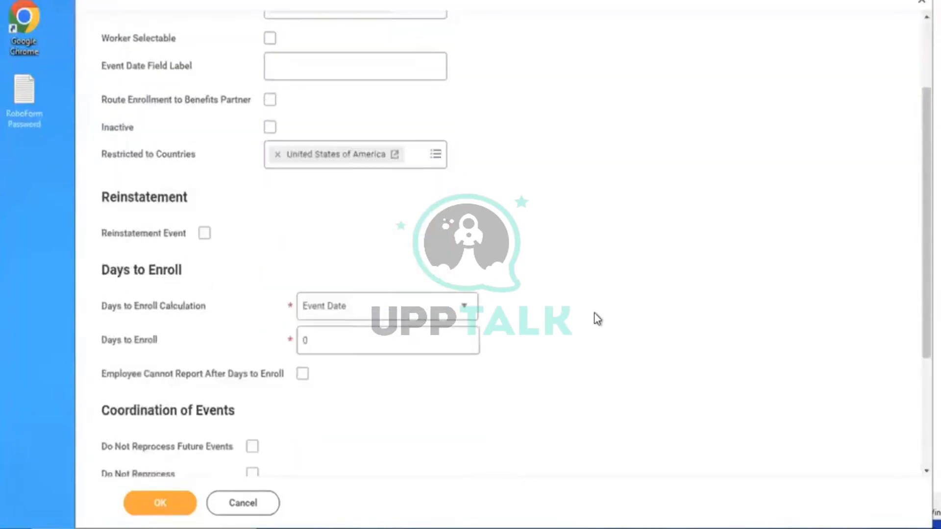
{"action": "left_click", "coordinate": [318, 340]}
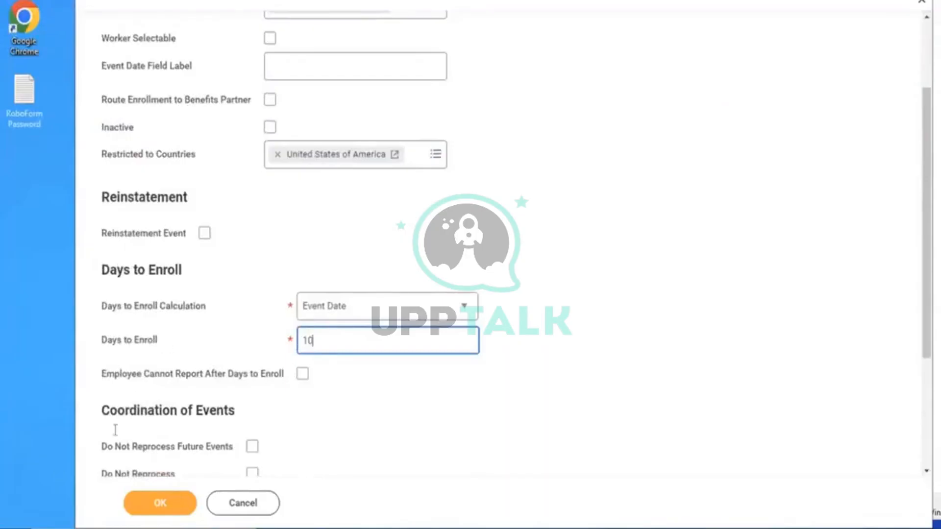
{"action": "left_click", "coordinate": [149, 505]}
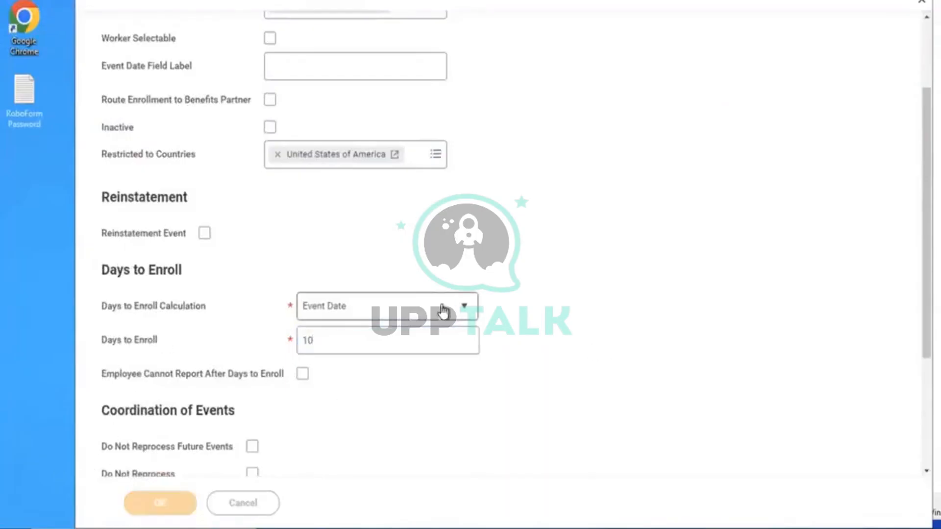
{"action": "left_click", "coordinate": [653, 16]}
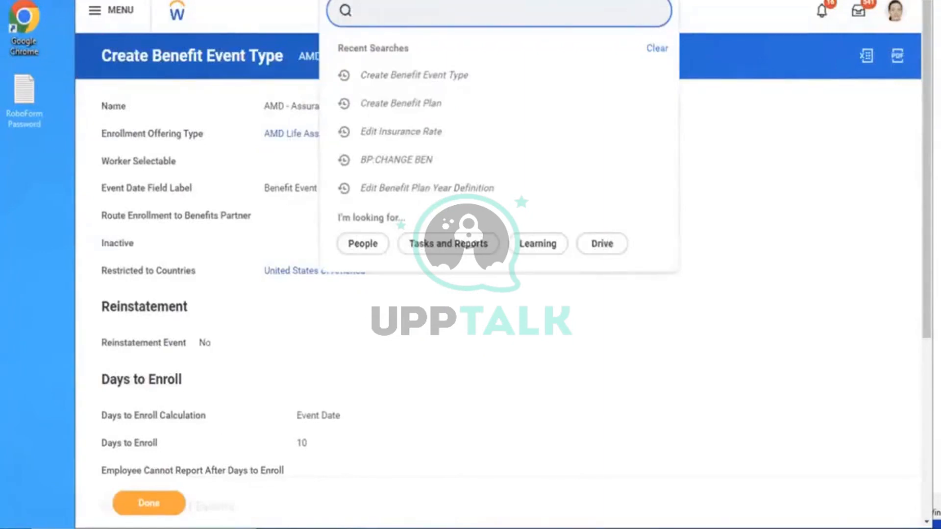
Open Edit Enrollment Event Rule on the Enrollment Event Rule with effective date 01/01/2023
{"action": "type", "text": "EDIT ENROLL"}
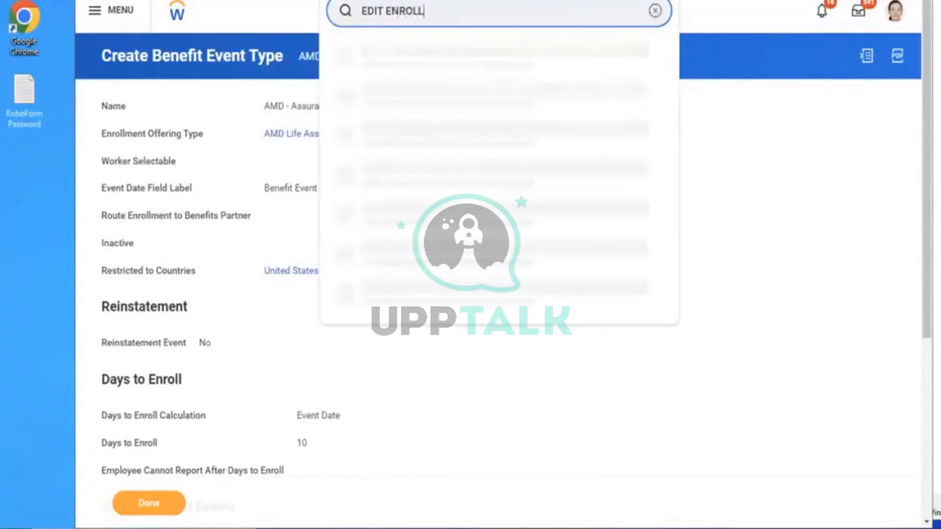
{"action": "type", "text": "MENT EVENT RUL"}
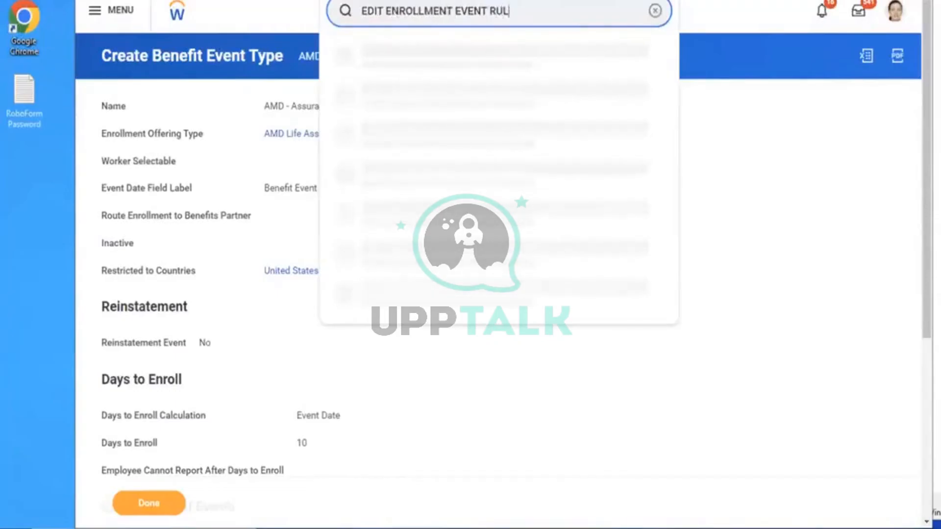
{"action": "type", "text": "E"}
{"action": "left_click", "coordinate": [426, 61]}
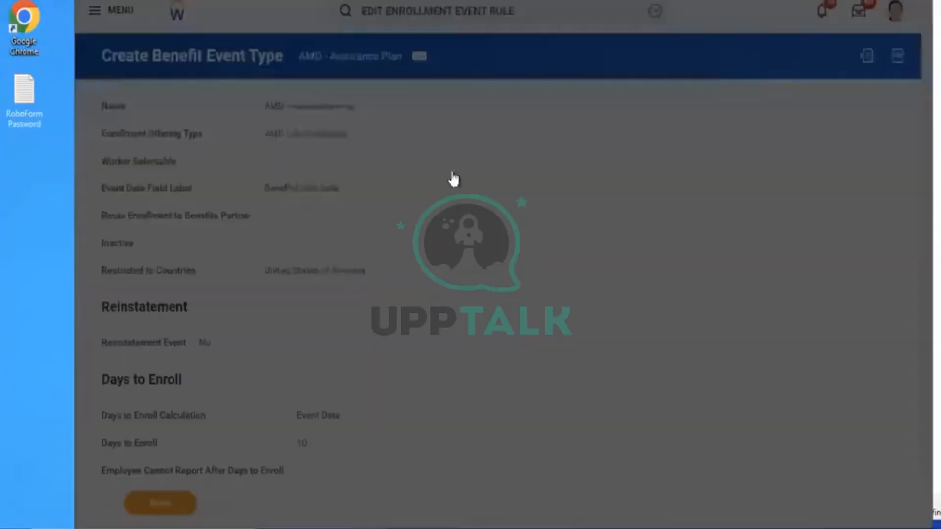
{"action": "left_click", "coordinate": [478, 166]}
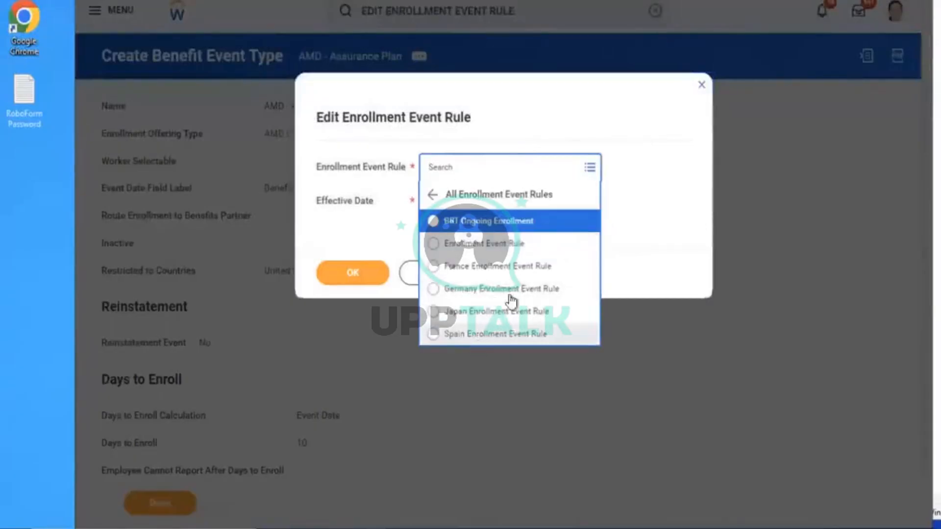
{"action": "left_click", "coordinate": [471, 247]}
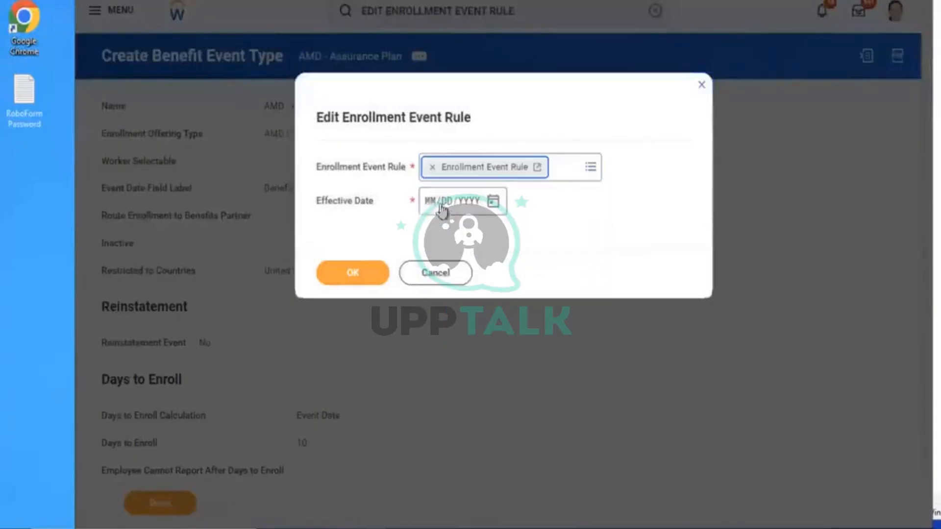
{"action": "left_click", "coordinate": [427, 203]}
{"action": "type", "text": "01/01/2023"}
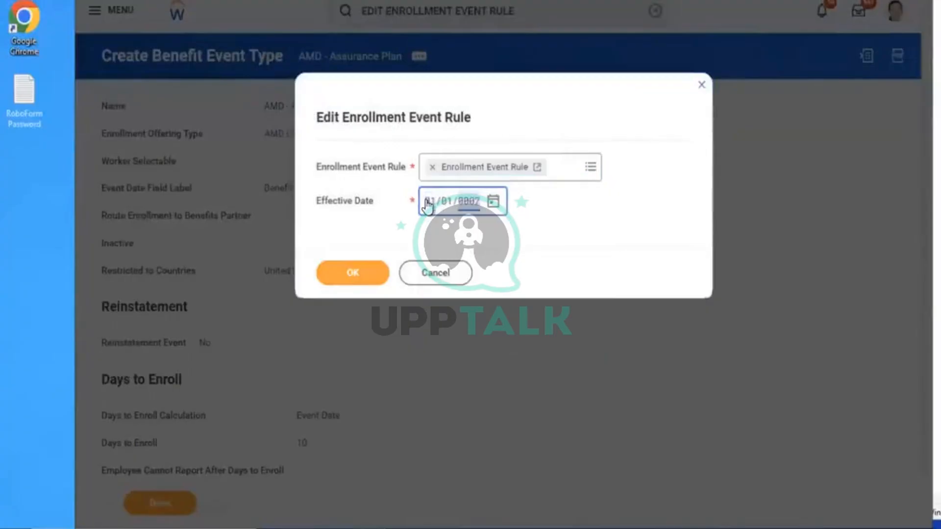
{"action": "left_click", "coordinate": [341, 276]}
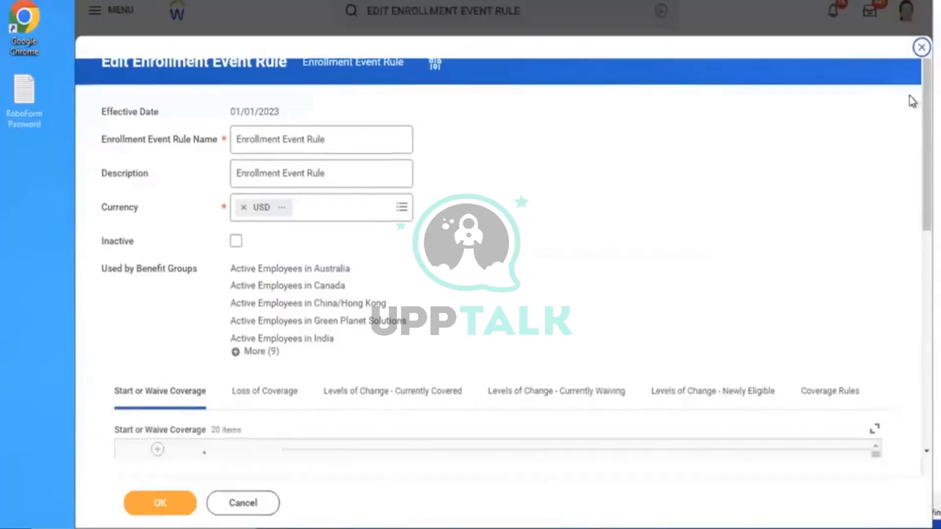
Add a Start or Waive Coverage row for the AMD - Assurance Plan event type
{"action": "left_click_drag", "start_coordinate": [925, 212], "coordinate": [917, 275]}
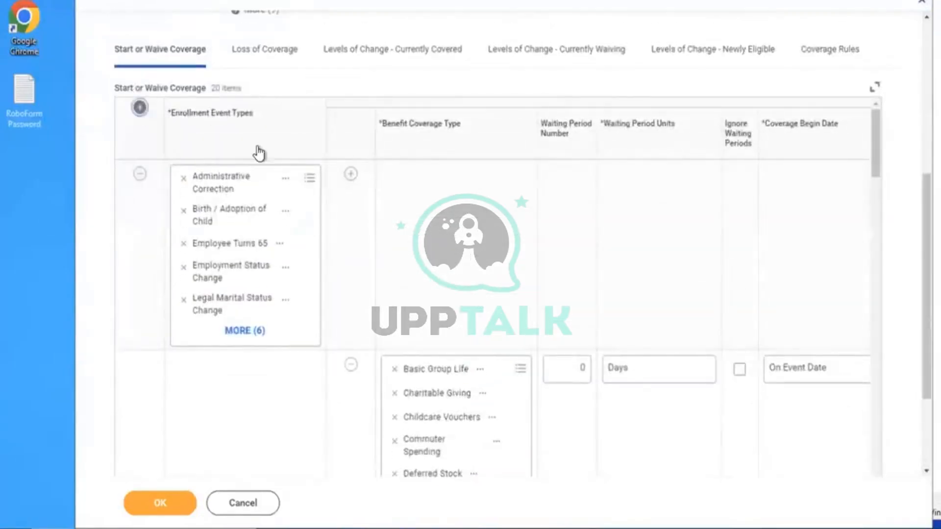
{"action": "left_click", "coordinate": [222, 174]}
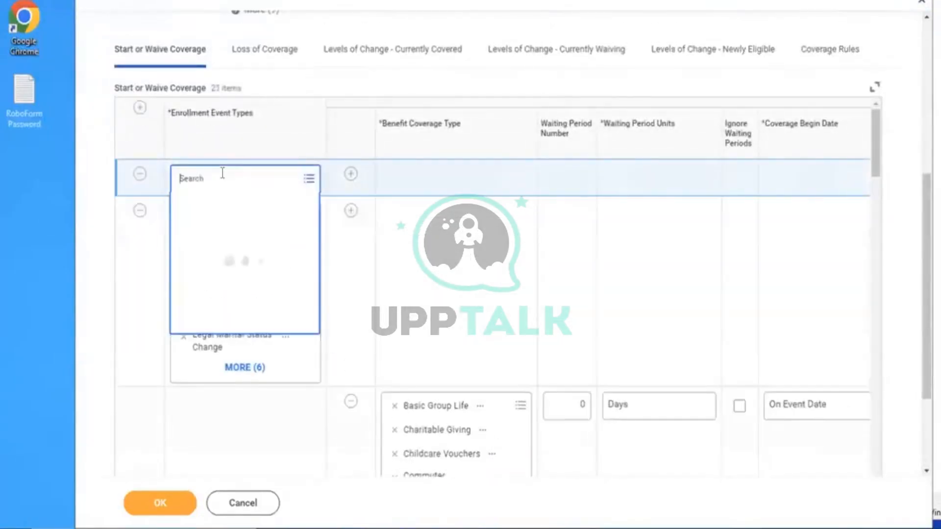
{"action": "type", "text": "AMD"}
{"action": "key", "text": "Return"}
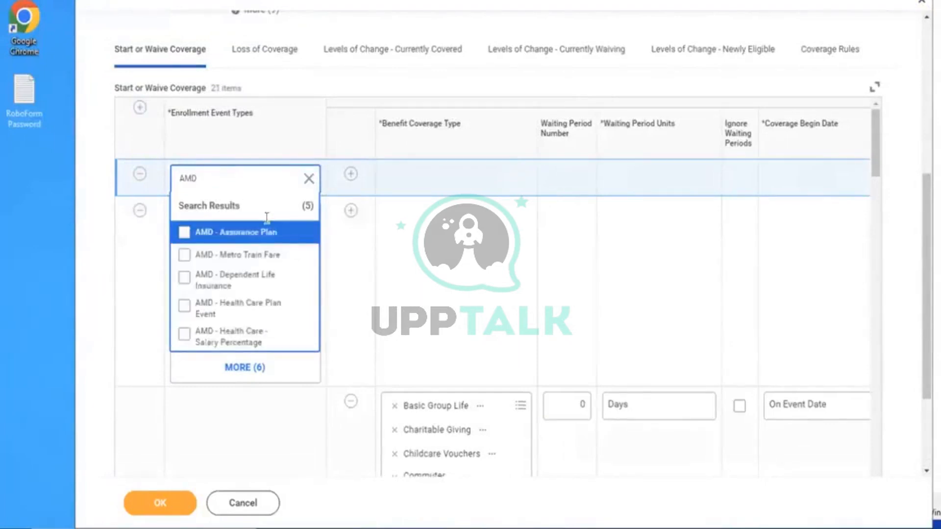
{"action": "left_click", "coordinate": [252, 233]}
Give that row an AMD Life Assurance coverage line, then go to Coverage Rules
{"action": "left_click", "coordinate": [352, 176]}
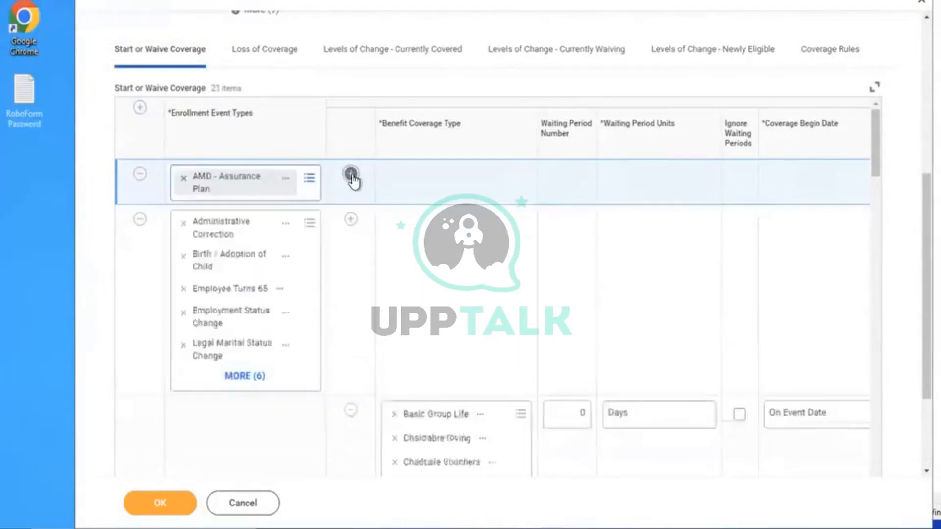
{"action": "left_click", "coordinate": [407, 223]}
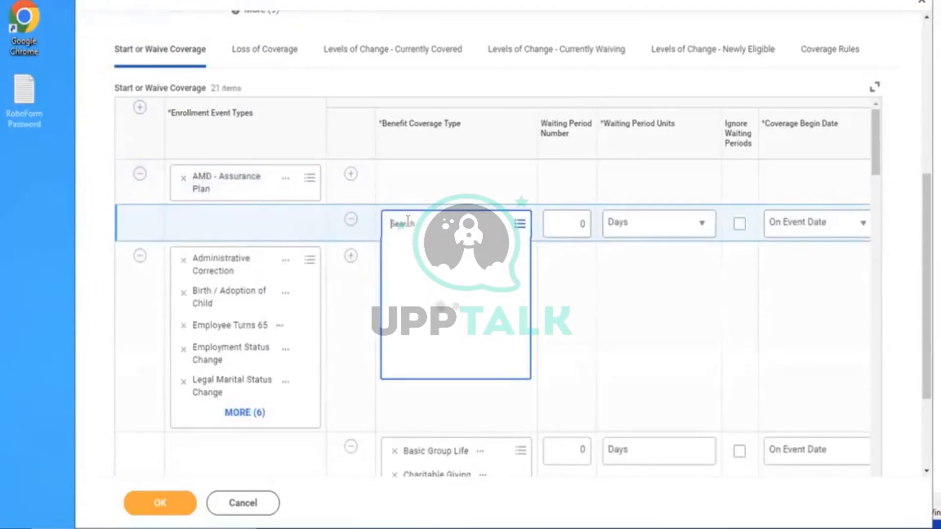
{"action": "type", "text": "AMD"}
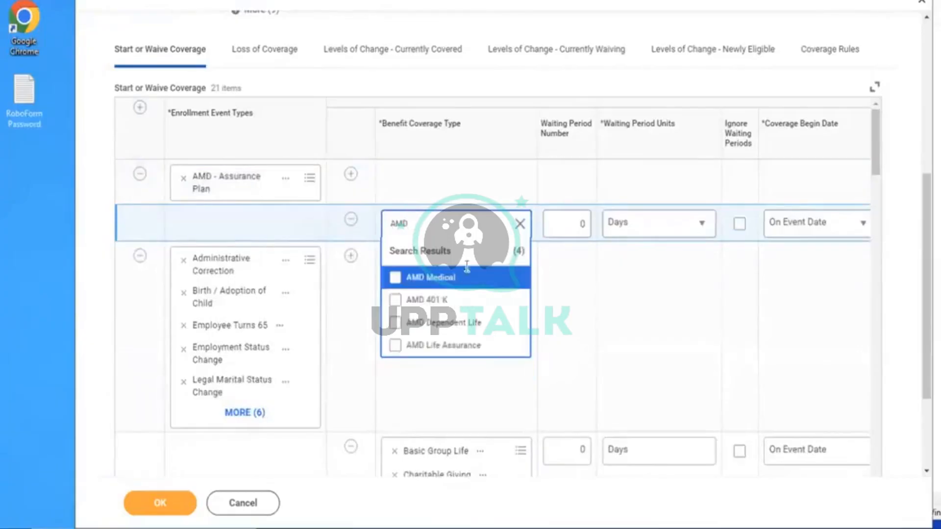
{"action": "left_click", "coordinate": [449, 353]}
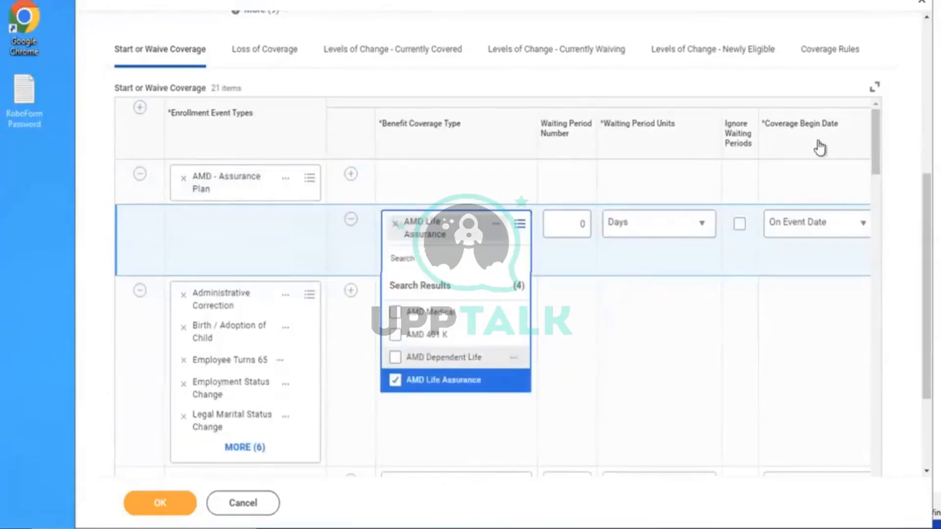
{"action": "left_click", "coordinate": [813, 70]}
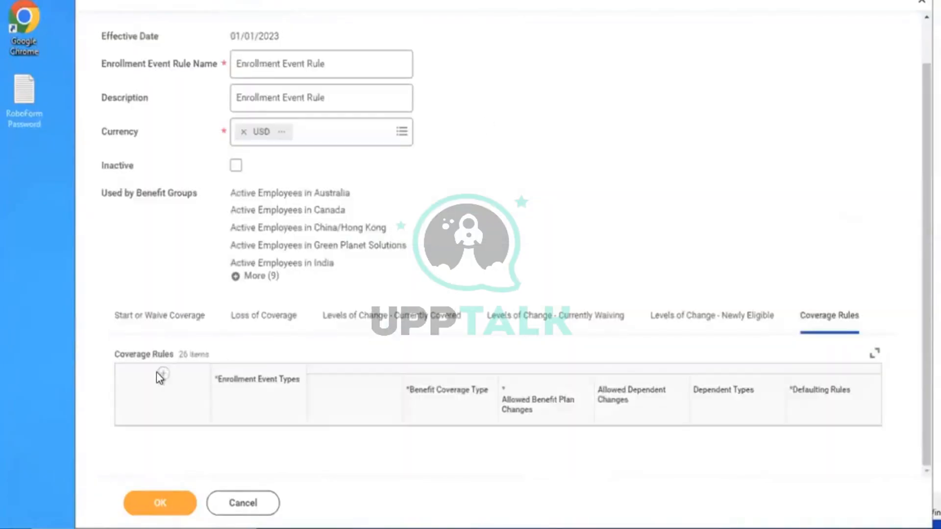
Add a coverage rule for the AMD - Assurance Plan event covering AMD Life Assurance
{"action": "scroll", "coordinate": [162, 372], "scroll_direction": "down", "scroll_amount": 5}
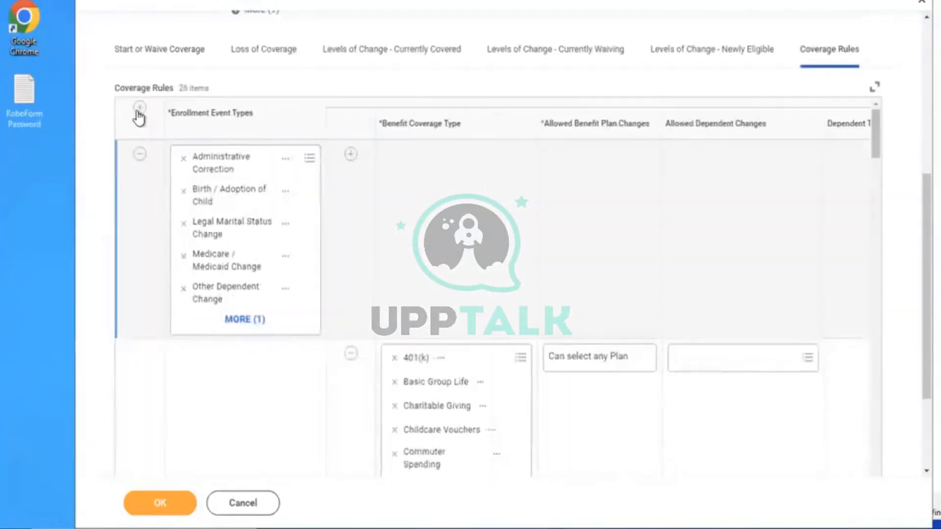
{"action": "left_click", "coordinate": [196, 168]}
{"action": "type", "text": "AMD"}
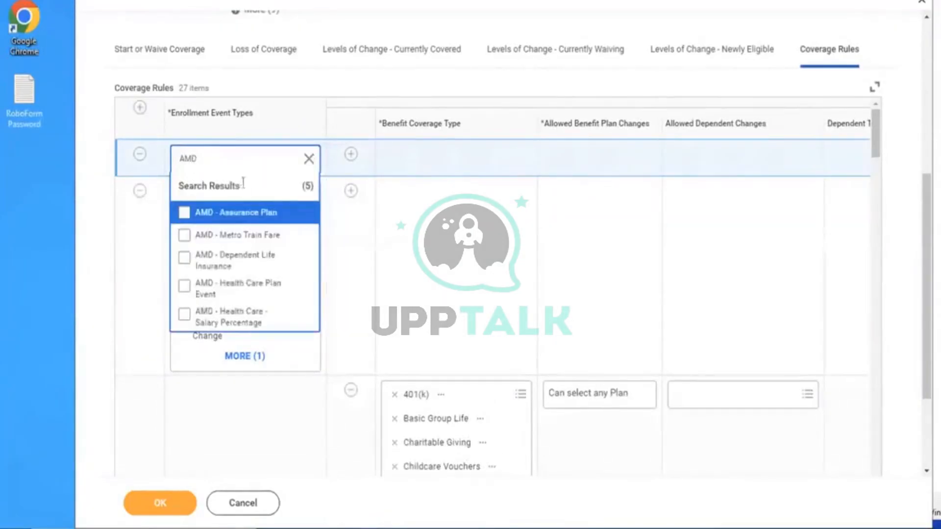
{"action": "left_click", "coordinate": [225, 217]}
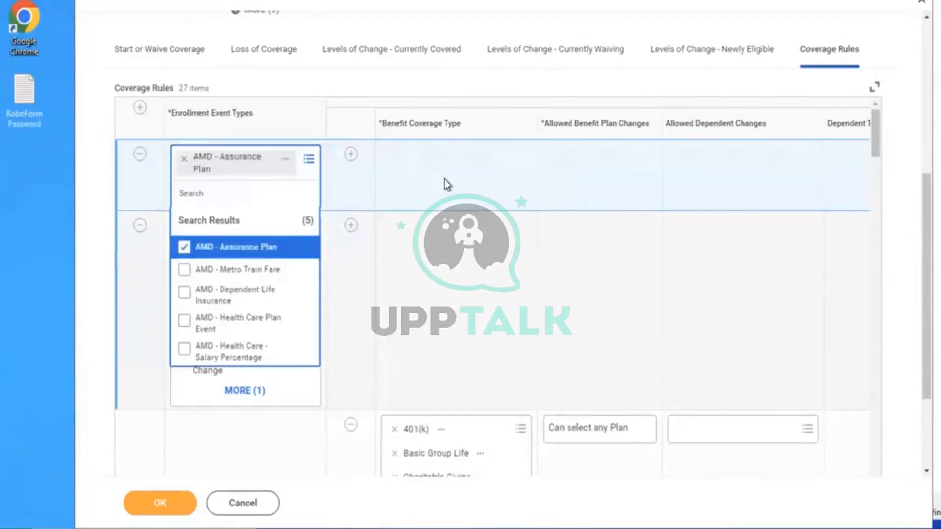
{"action": "left_click", "coordinate": [351, 156]}
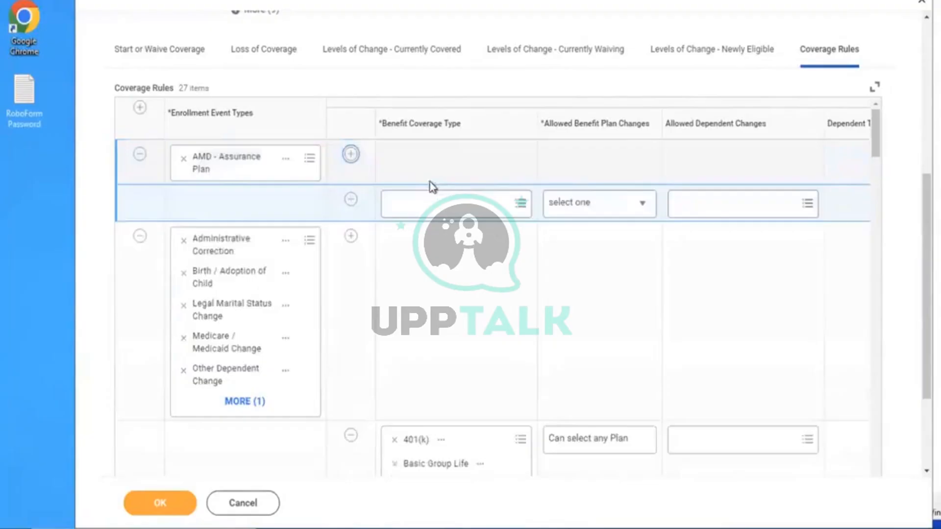
{"action": "left_click", "coordinate": [408, 203]}
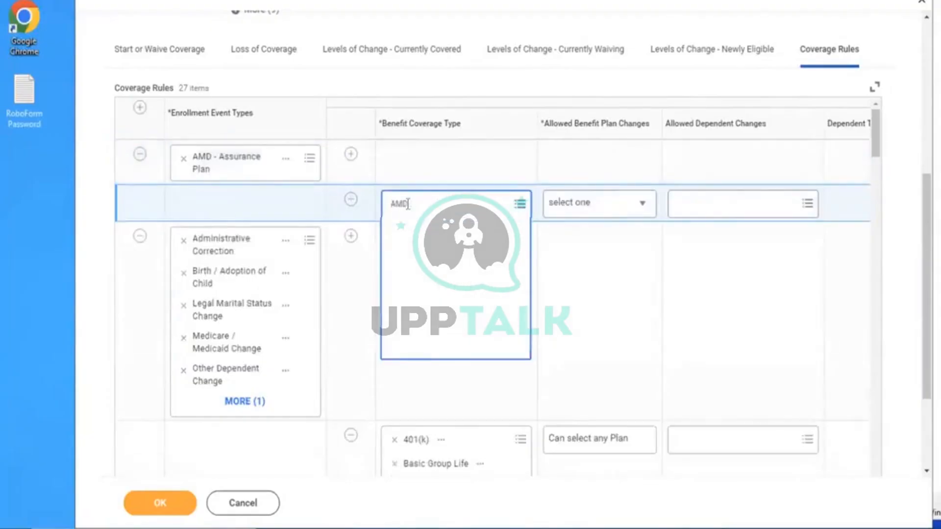
{"action": "type", "text": "AMD"}
{"action": "key", "text": "Return"}
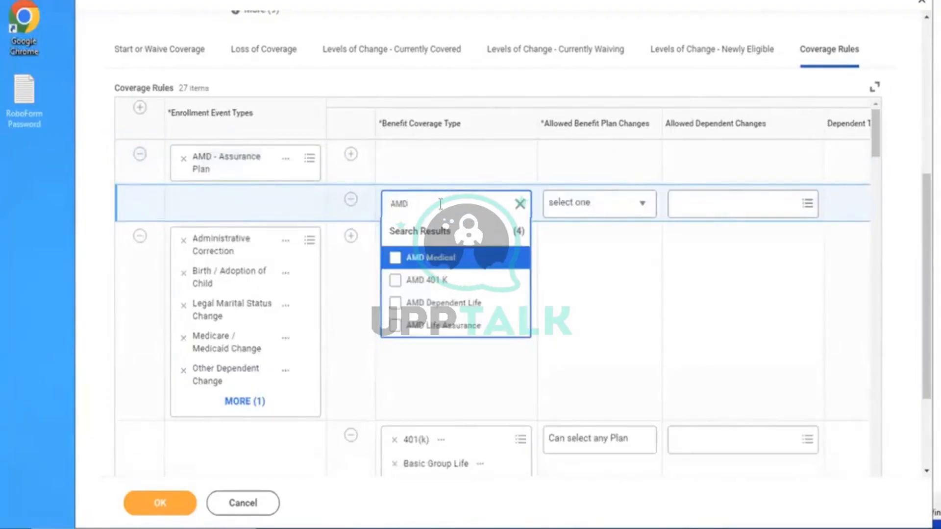
{"action": "left_click", "coordinate": [430, 328]}
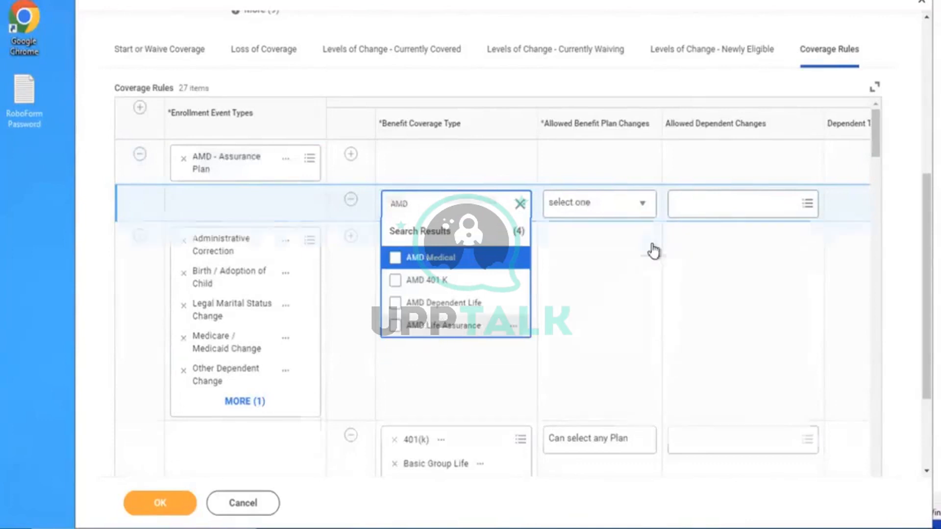
Allow any plan, default to Current Elections, Priority Coverage or Waive, and save the rule
{"action": "left_click", "coordinate": [595, 202]}
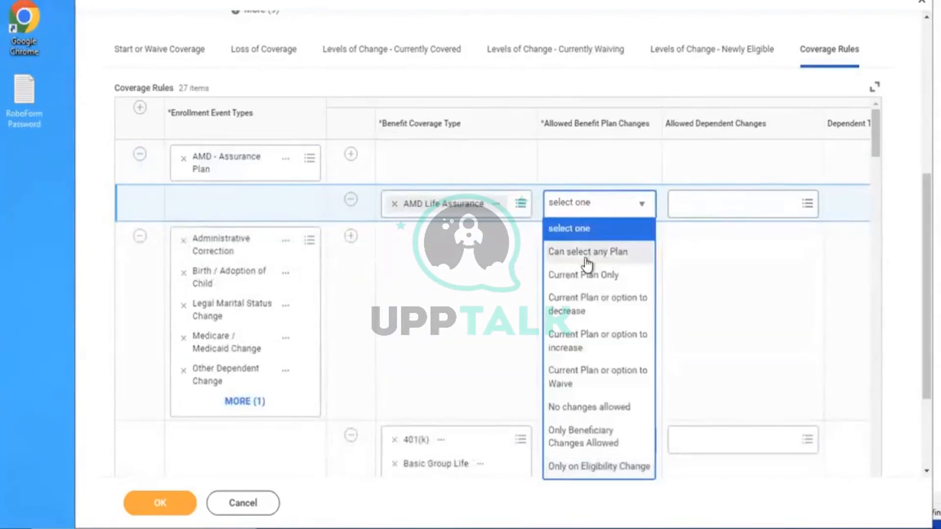
{"action": "left_click", "coordinate": [587, 251]}
{"action": "left_click", "coordinate": [718, 280]}
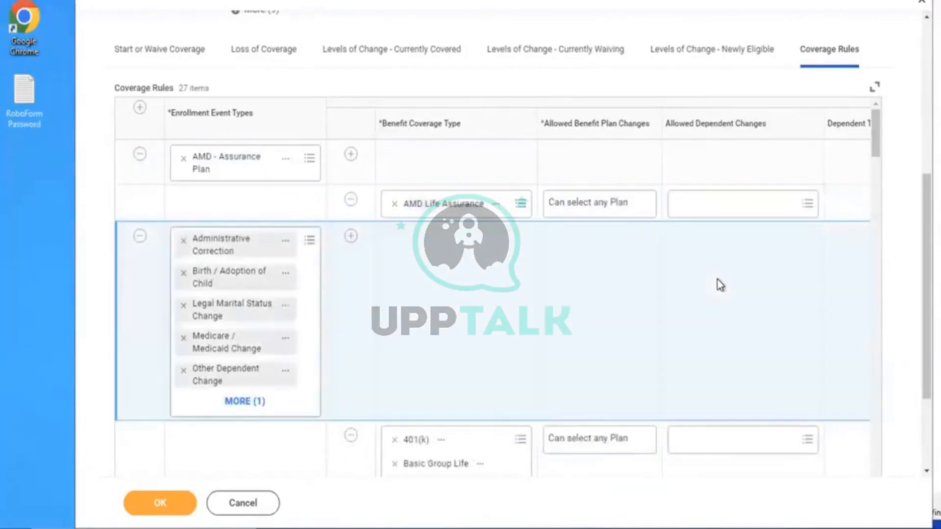
{"action": "scroll", "coordinate": [717, 280], "scroll_direction": "right", "scroll_amount": 8}
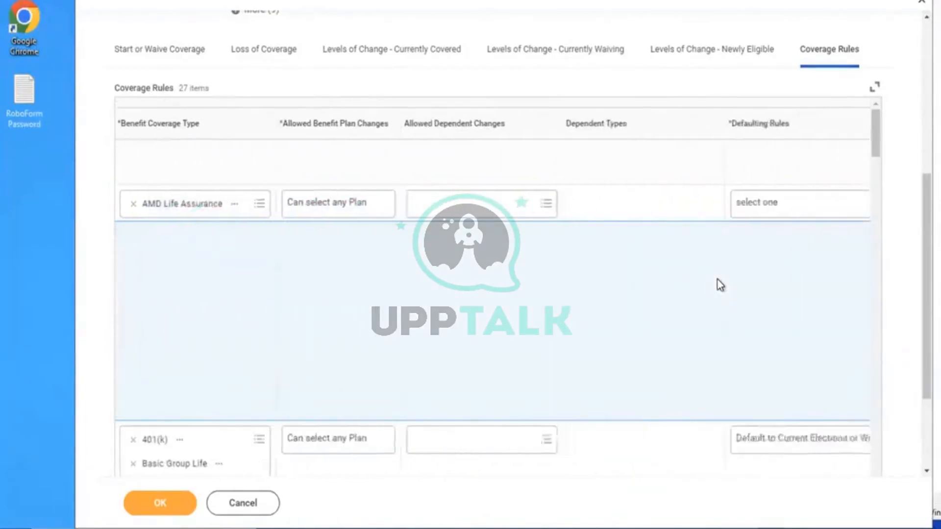
{"action": "left_click", "coordinate": [697, 204]}
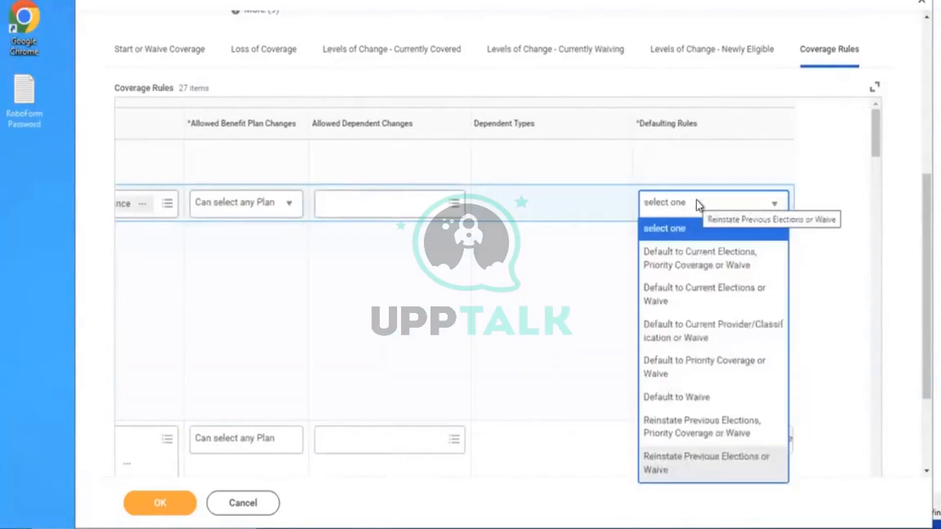
{"action": "left_click", "coordinate": [669, 267]}
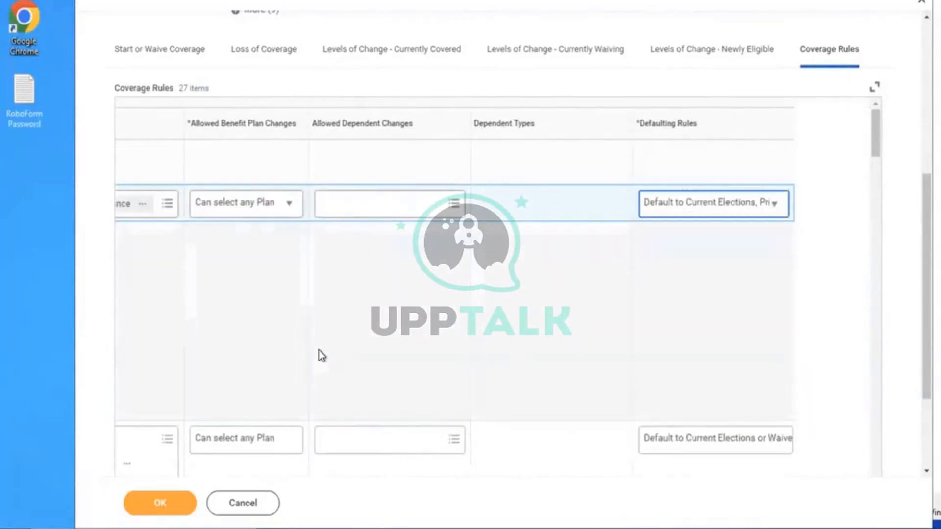
{"action": "left_click", "coordinate": [161, 504]}
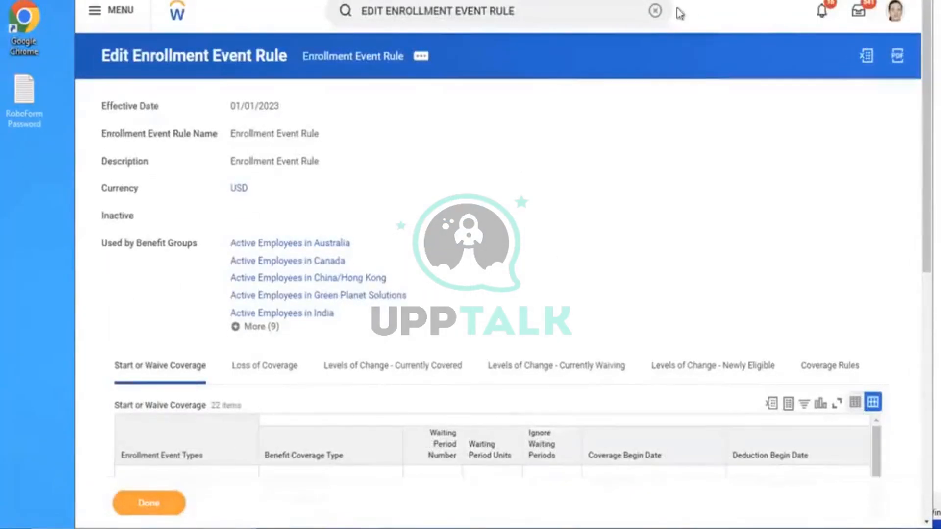
Open Edit Benefit Plan Year Definition for AMD - Ongoing Benefits Programme
{"action": "left_click", "coordinate": [657, 12]}
{"action": "type", "text": "E"}
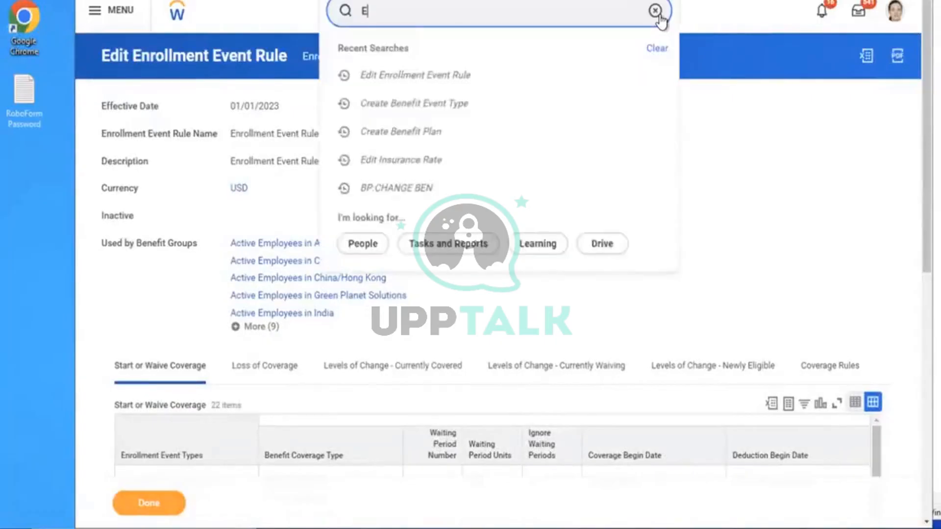
{"action": "type", "text": "DIT BEN PLAN YEA"}
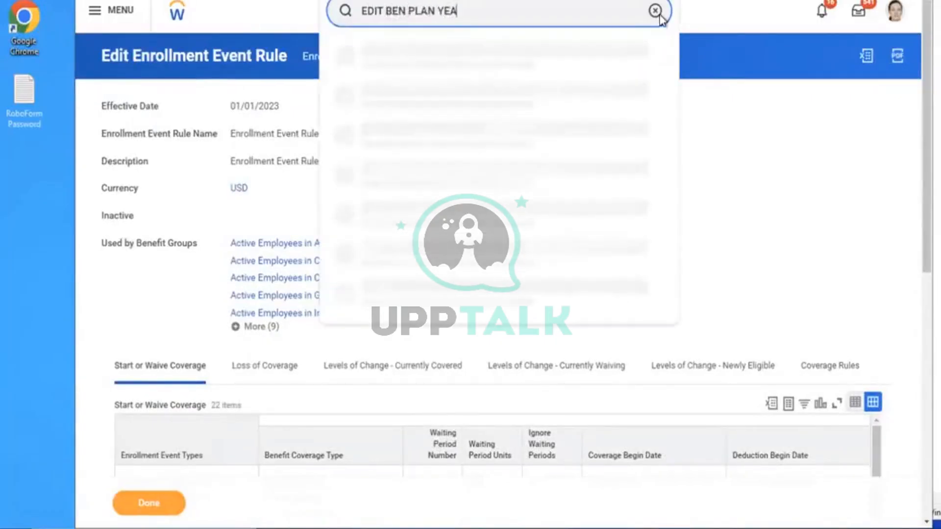
{"action": "type", "text": "R"}
{"action": "key", "text": "Return"}
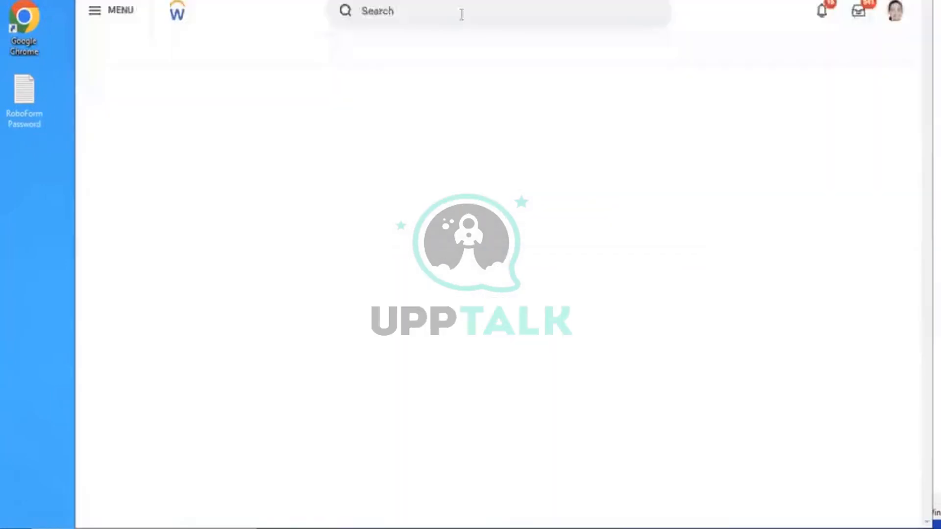
{"action": "left_click", "coordinate": [461, 15]}
{"action": "type", "text": "ED"}
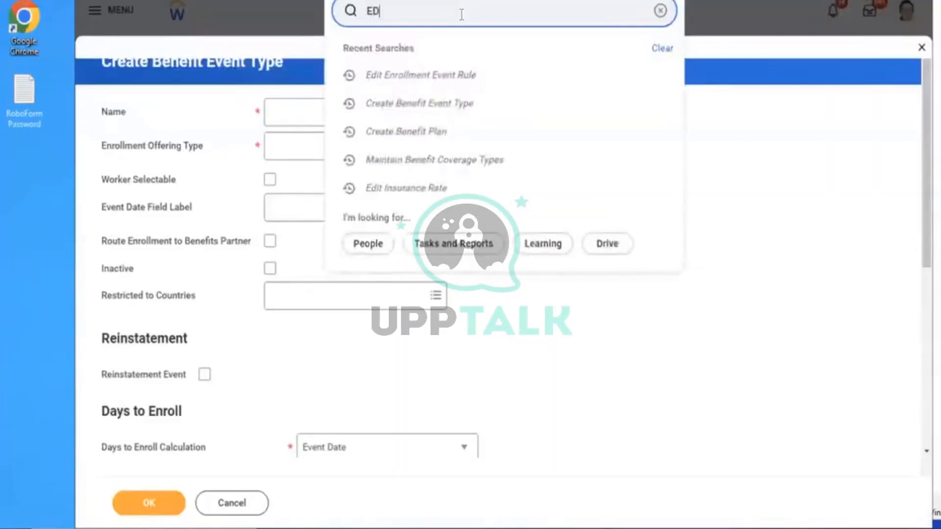
{"action": "type", "text": "IT BEN PLAN"}
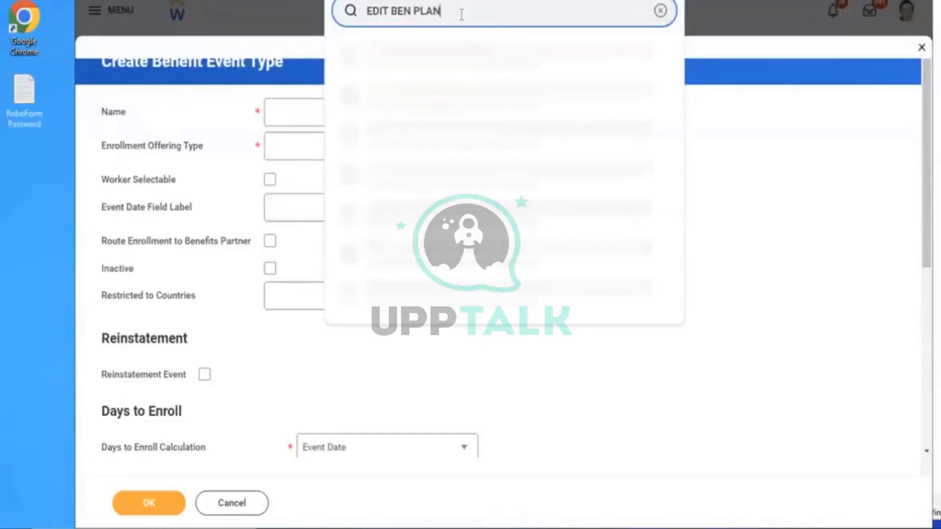
{"action": "type", "text": " YEAR DEF"}
{"action": "left_click", "coordinate": [386, 57]}
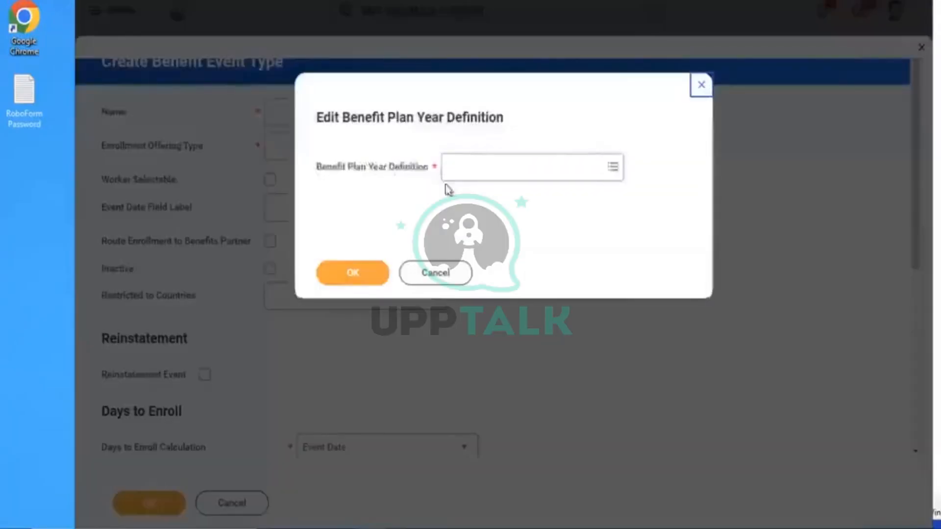
{"action": "left_click", "coordinate": [482, 181]}
{"action": "type", "text": "AMD"}
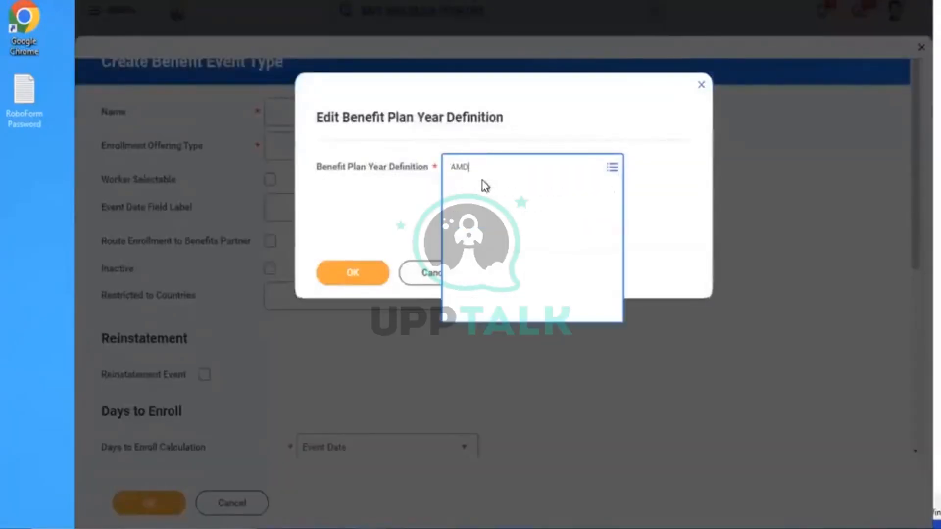
{"action": "key", "text": "Return"}
{"action": "left_click", "coordinate": [357, 274]}
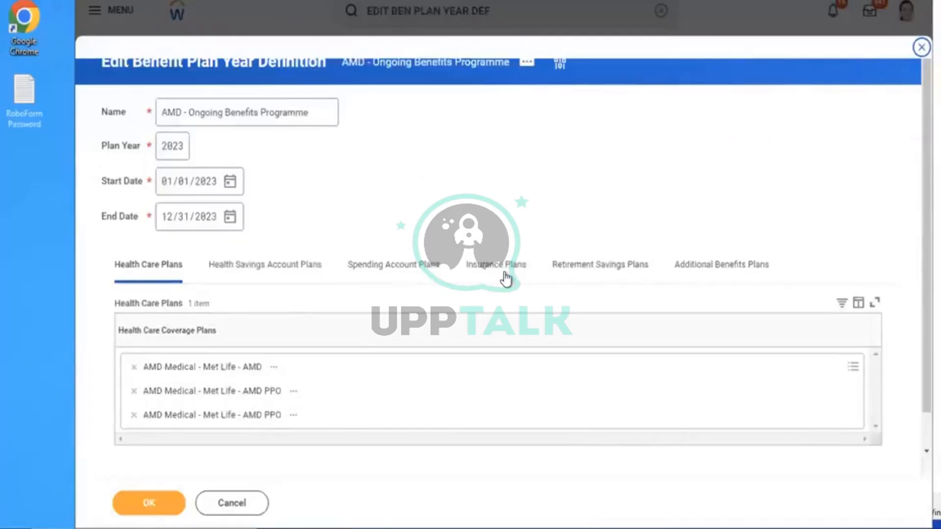
Add AMD Life Assurance - Aviva (Employee) to its insurance plans and save
{"action": "left_click", "coordinate": [494, 276]}
{"action": "left_click", "coordinate": [428, 359]}
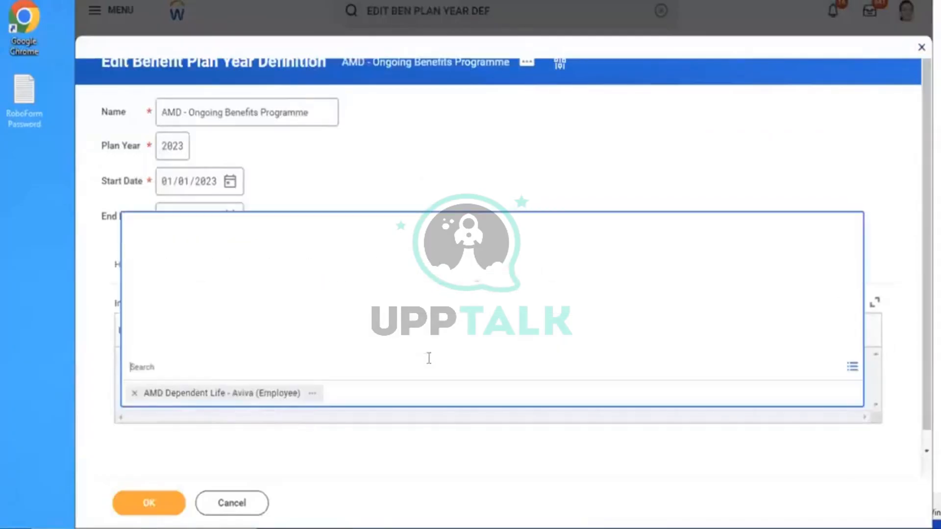
{"action": "left_click", "coordinate": [180, 140]}
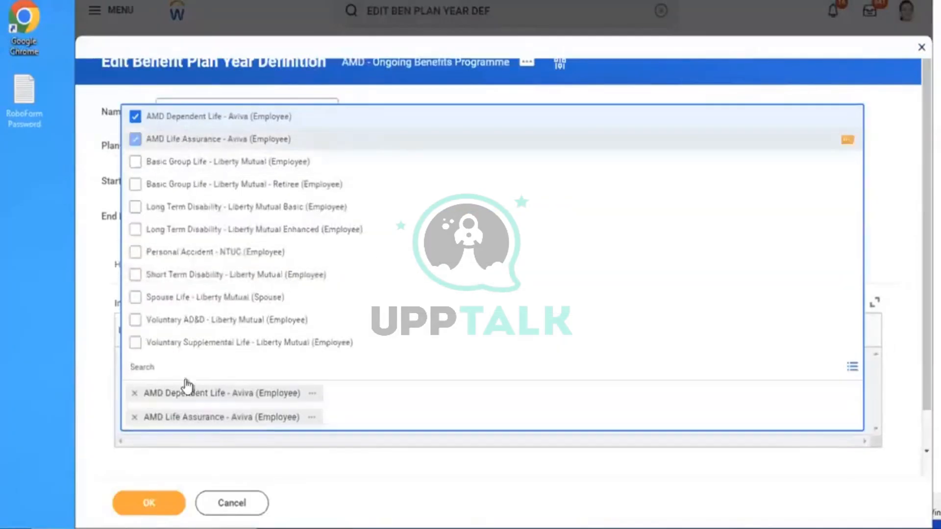
{"action": "left_click", "coordinate": [143, 501]}
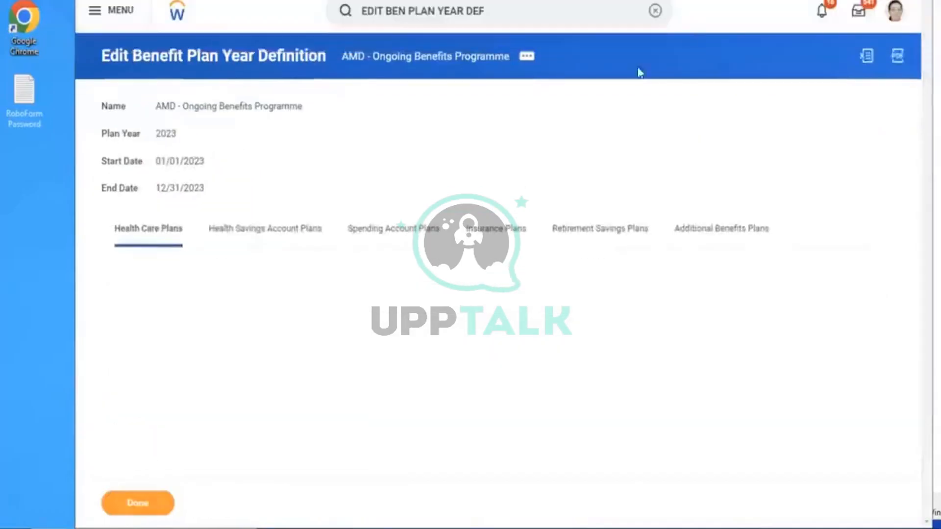
Use the Start Proxy task to act as a chosen worker
{"action": "left_click", "coordinate": [655, 10]}
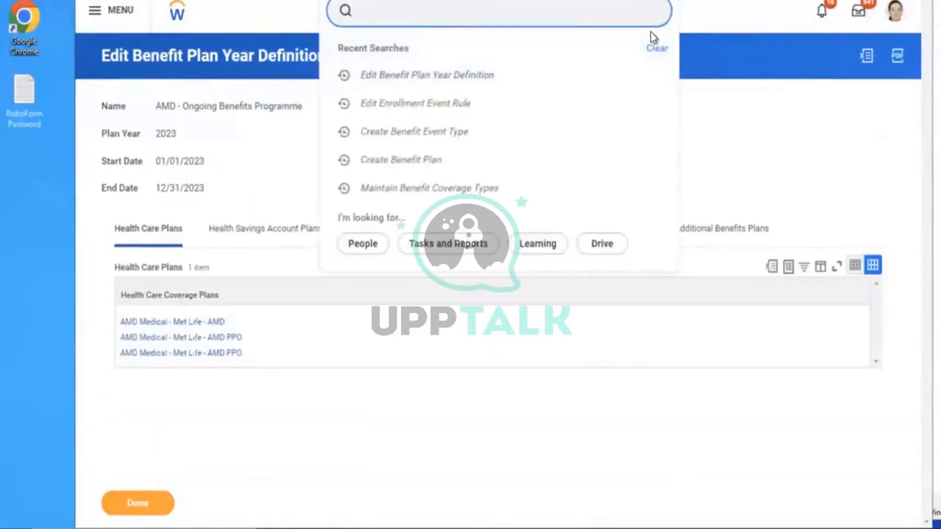
{"action": "type", "text": "START PROXY"}
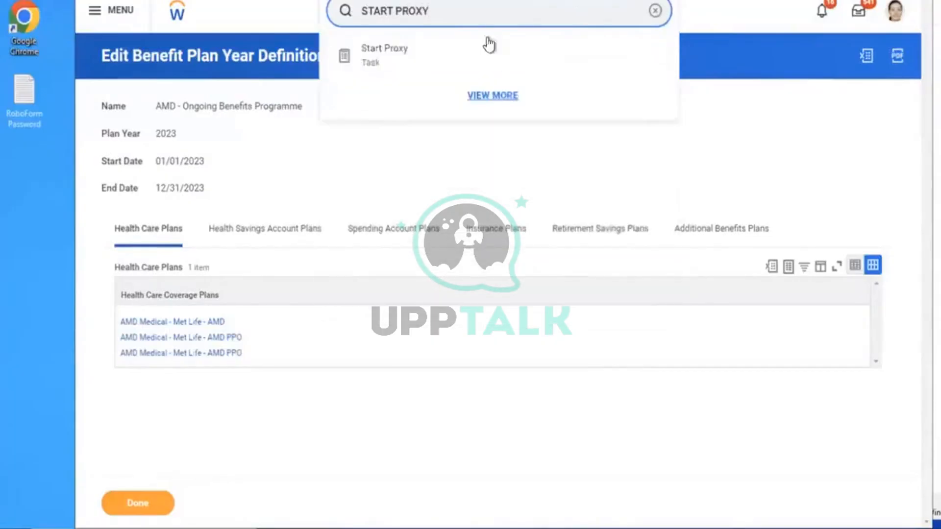
{"action": "left_click", "coordinate": [441, 55]}
{"action": "left_click", "coordinate": [298, 133]}
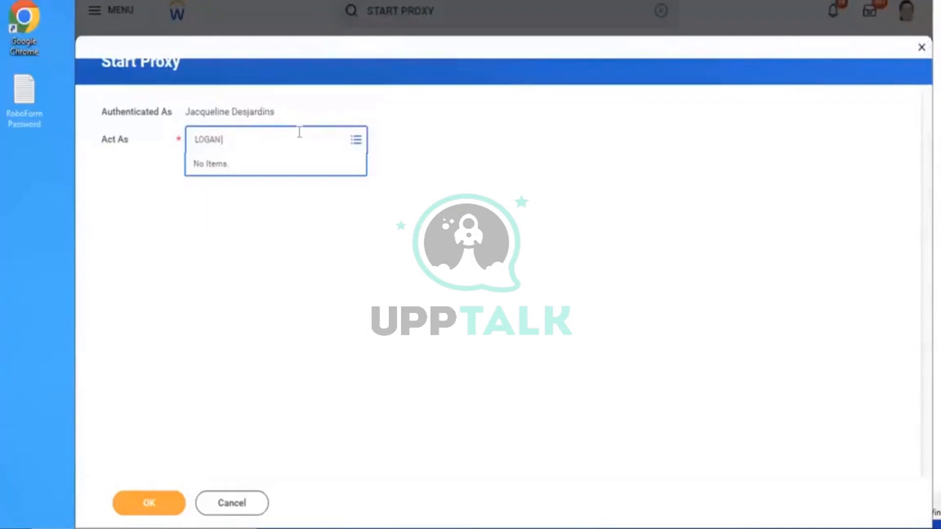
{"action": "key", "text": "Return"}
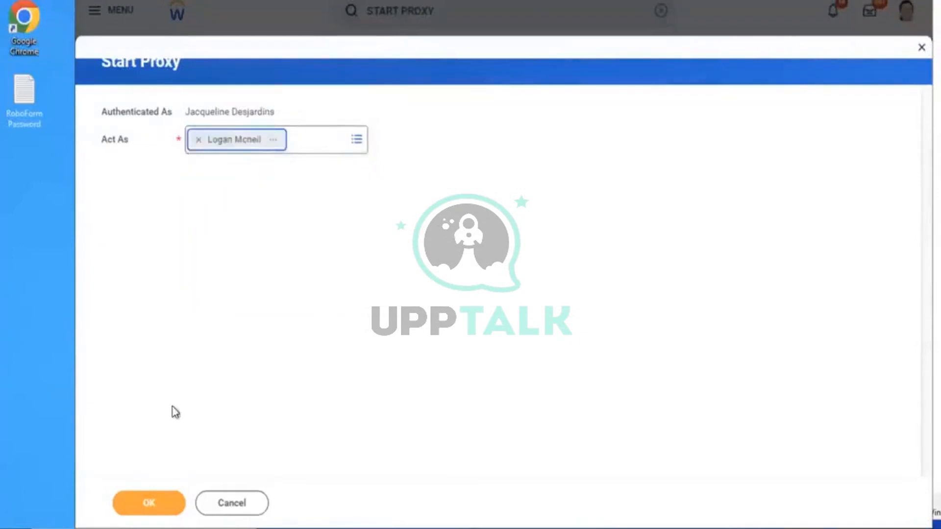
{"action": "left_click", "coordinate": [142, 505]}
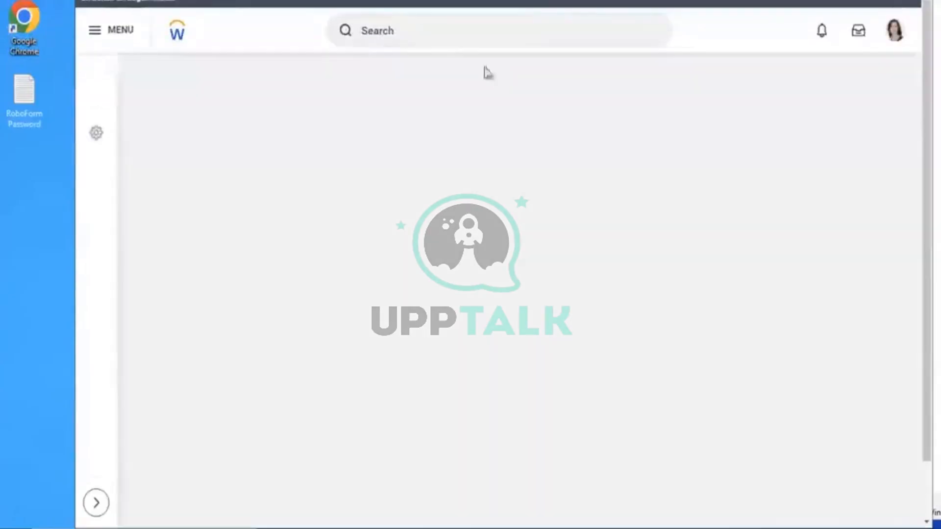
Search the employee by name and open the Executive VP, Sales & Marketing profile
{"action": "left_click", "coordinate": [445, 37]}
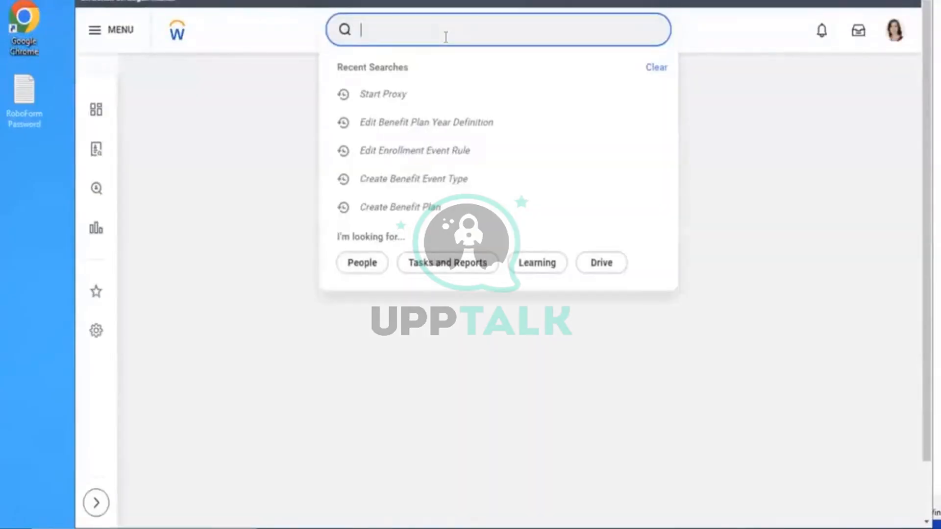
{"action": "type", "text": "Benefit Rate Name AMD - Life Assurance Rate"}
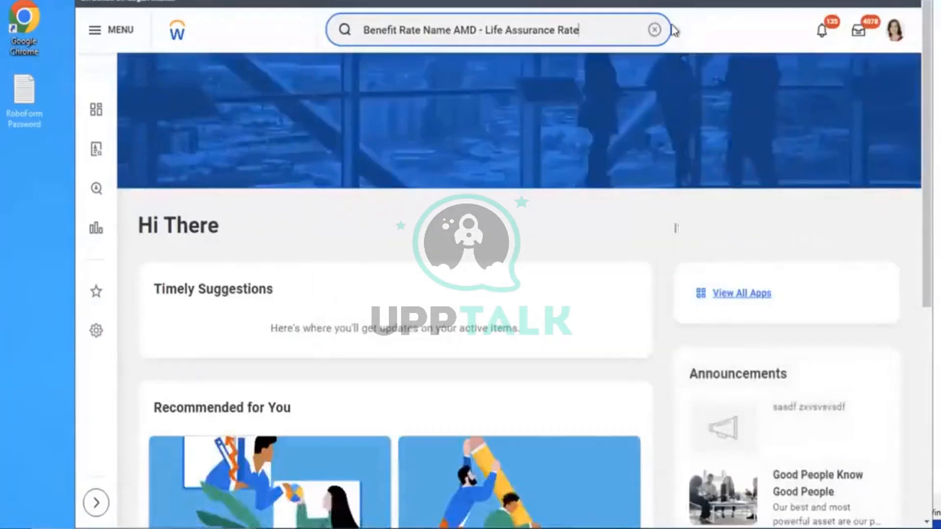
{"action": "left_click", "coordinate": [654, 30]}
{"action": "type", "text": "JA"}
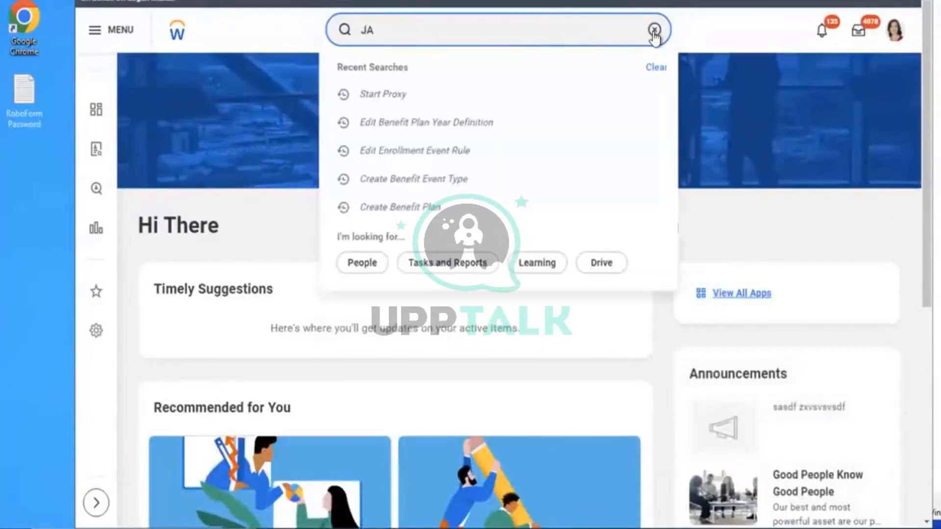
{"action": "type", "text": "C"}
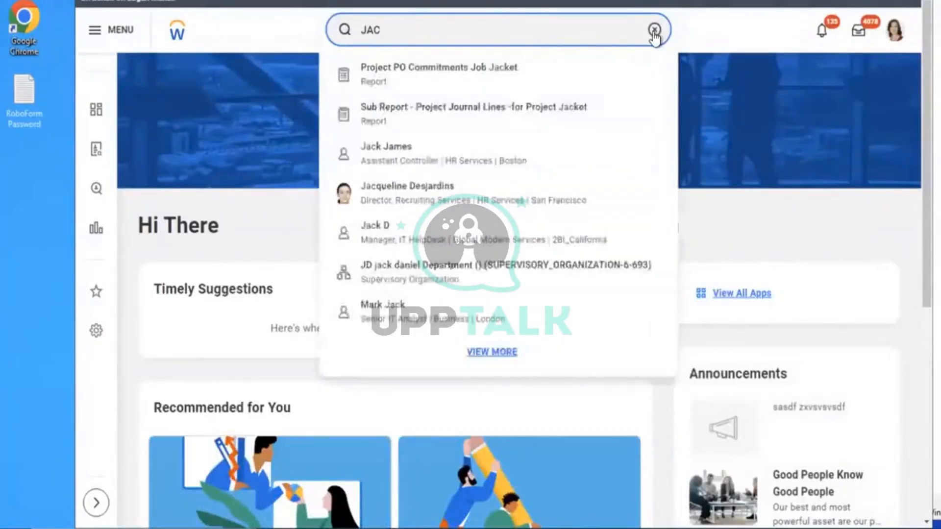
{"action": "left_click", "coordinate": [455, 201]}
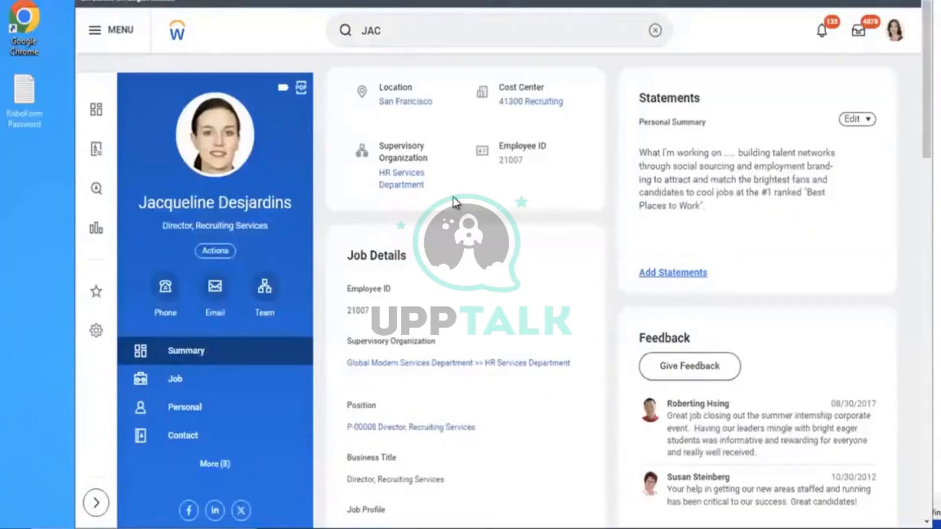
{"action": "left_click", "coordinate": [230, 251]}
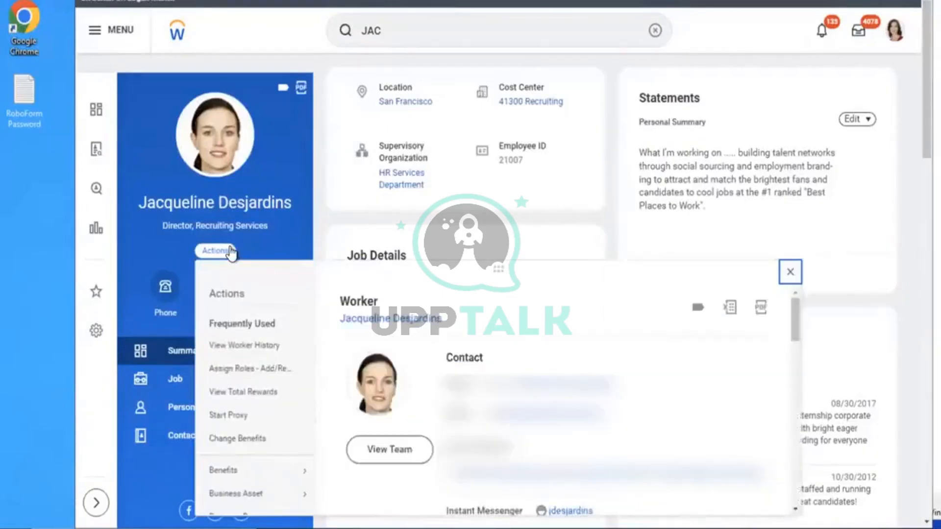
{"action": "left_click", "coordinate": [652, 33]}
{"action": "left_click", "coordinate": [609, 30]}
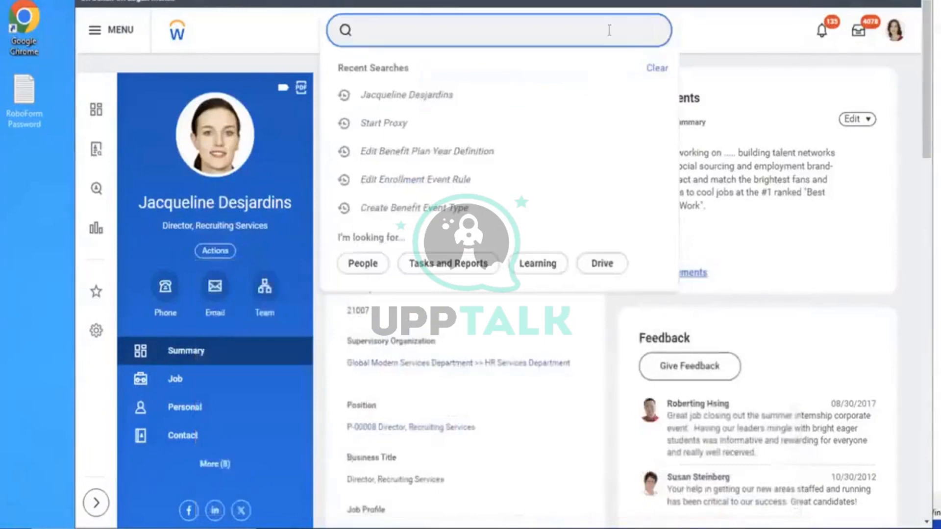
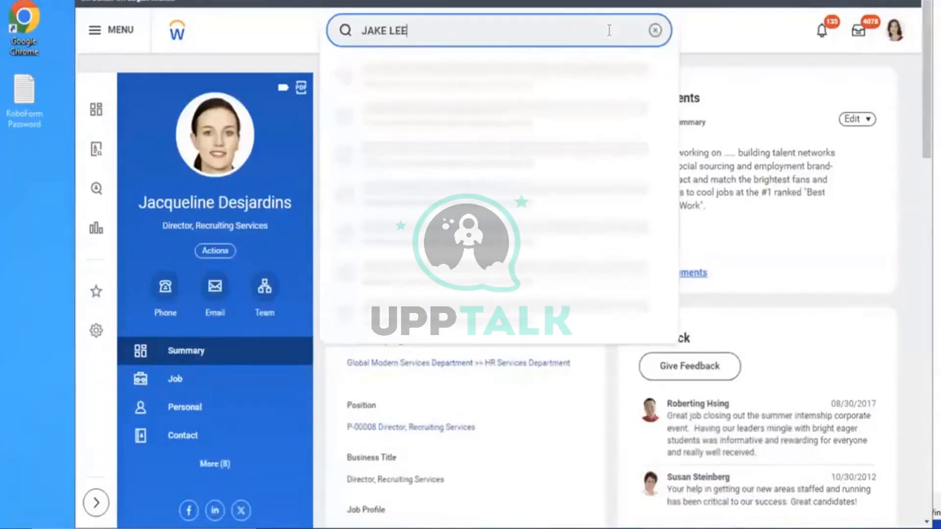
{"action": "left_click", "coordinate": [444, 68]}
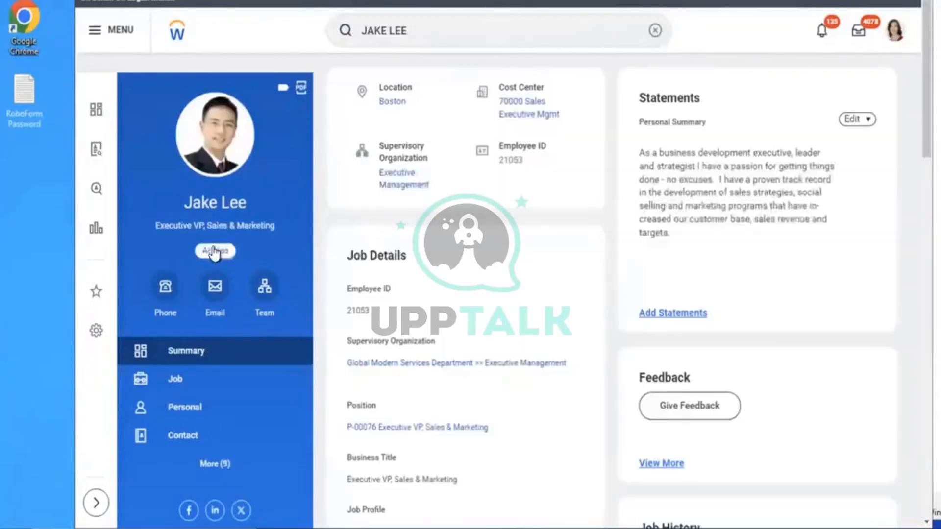
Submit a Change Benefits event, reason AMD - Assurance Plan, dated 12/01/2023, and open Change Benefit Elections
{"action": "left_click", "coordinate": [214, 252]}
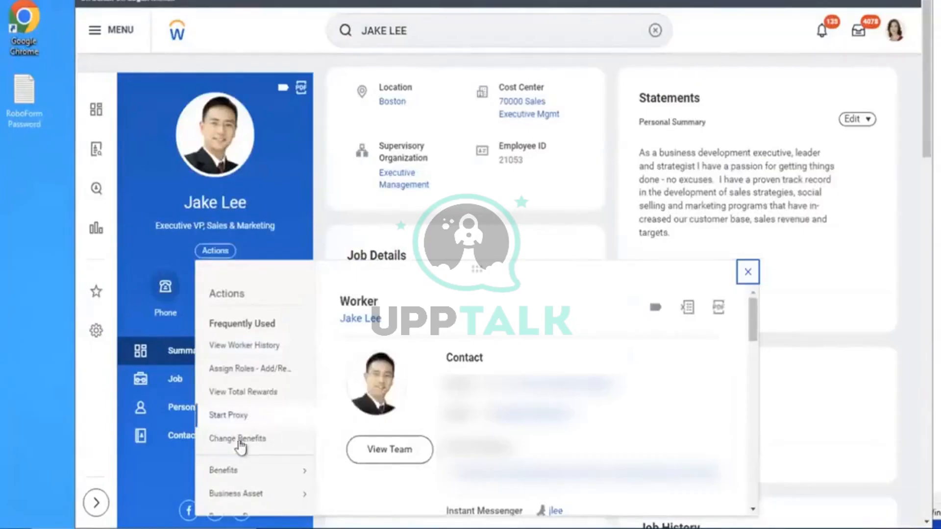
{"action": "mouse_move", "coordinate": [226, 472]}
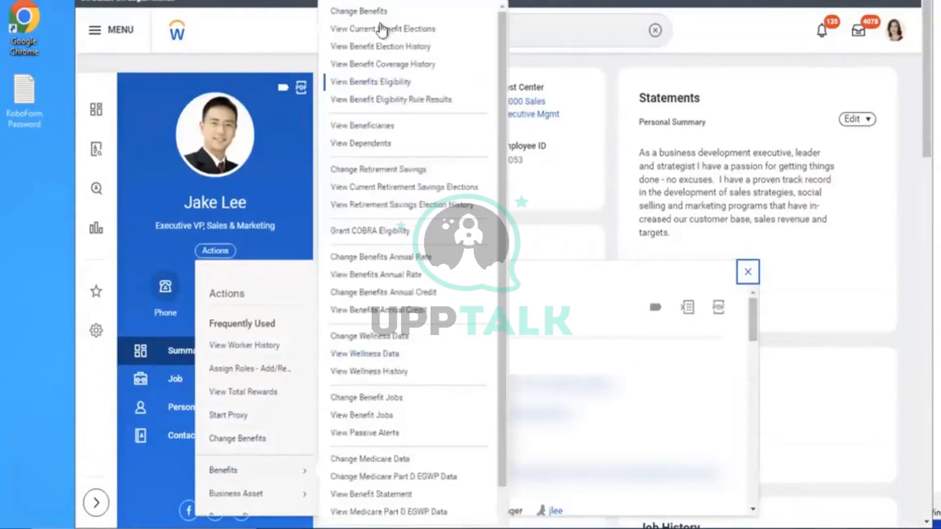
{"action": "left_click", "coordinate": [360, 12]}
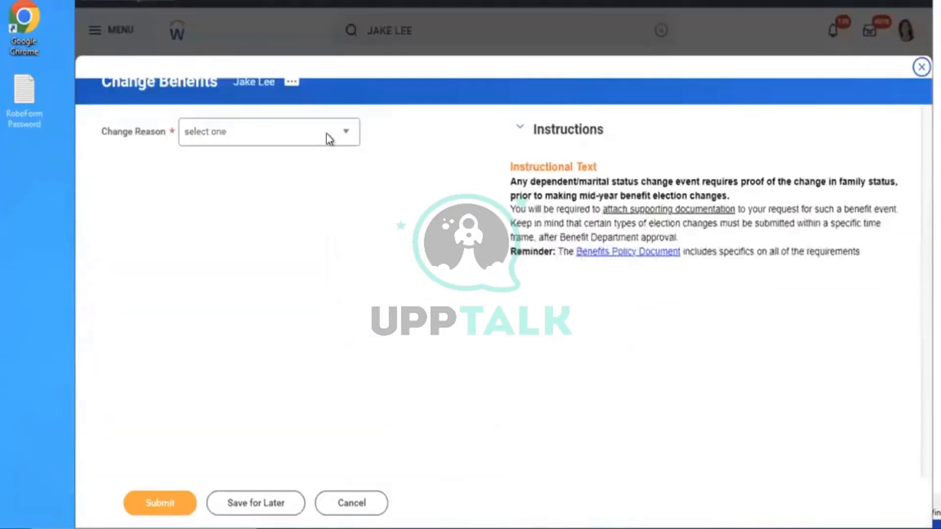
{"action": "left_click", "coordinate": [327, 135]}
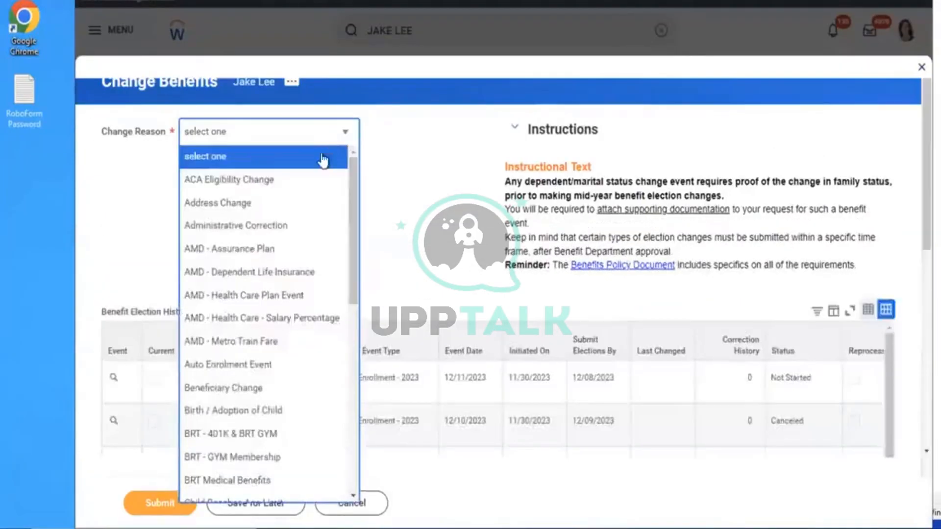
{"action": "left_click", "coordinate": [310, 248]}
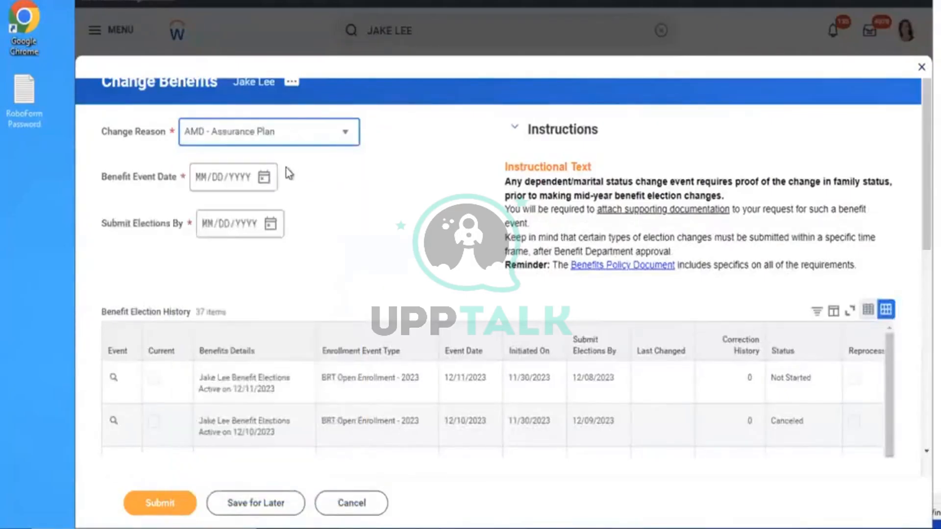
{"action": "left_click", "coordinate": [264, 177]}
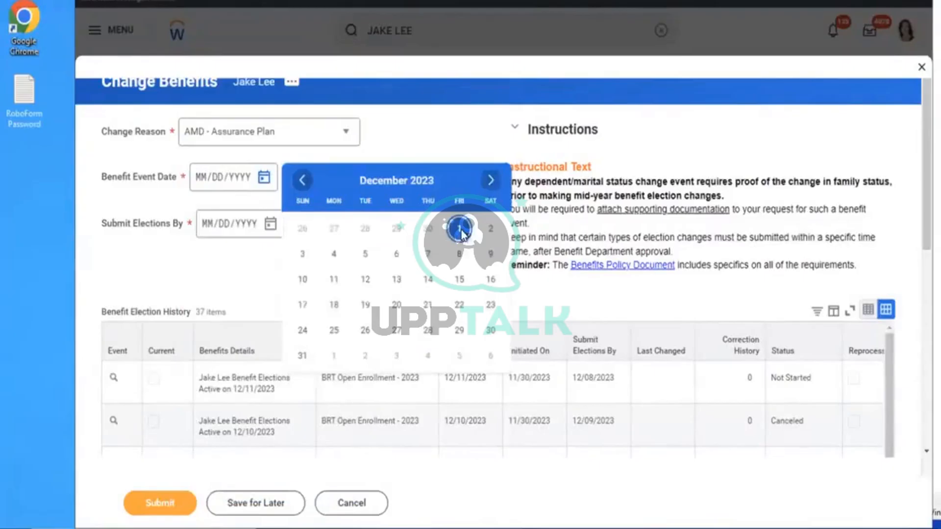
{"action": "left_click", "coordinate": [459, 229]}
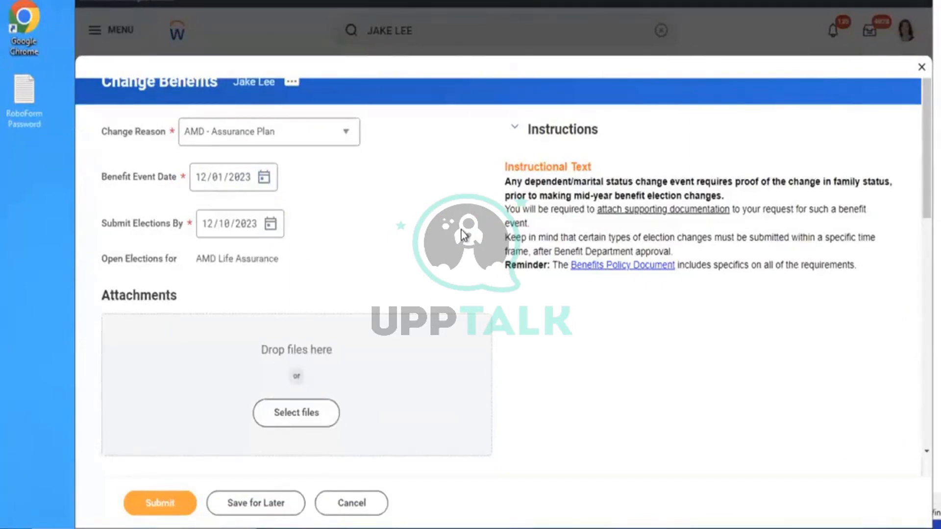
{"action": "left_click", "coordinate": [167, 504]}
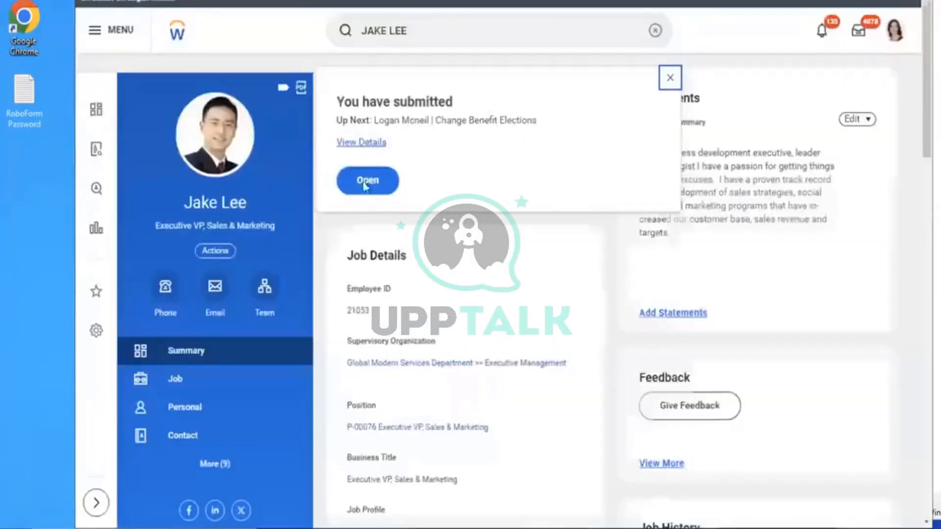
{"action": "left_click", "coordinate": [365, 181]}
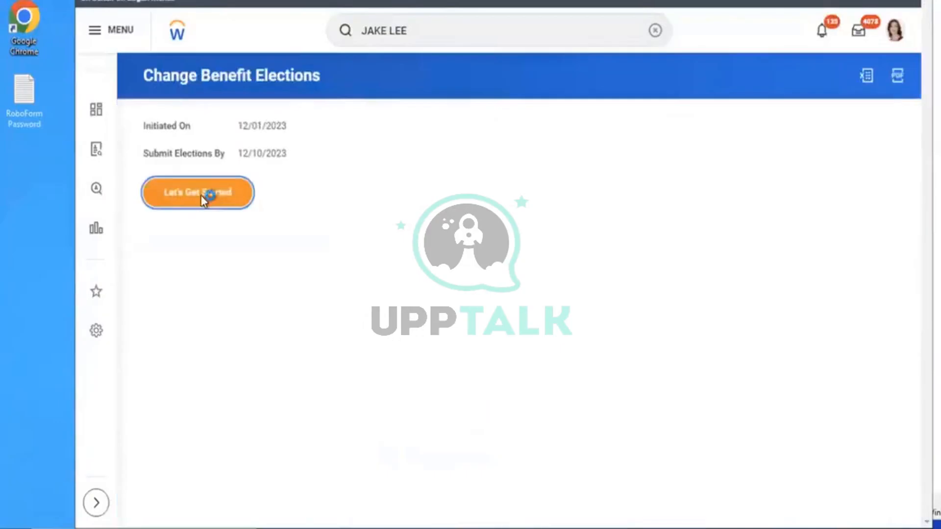
Begin the elections, answer No to tobacco use, and continue past health information
{"action": "left_click", "coordinate": [202, 196]}
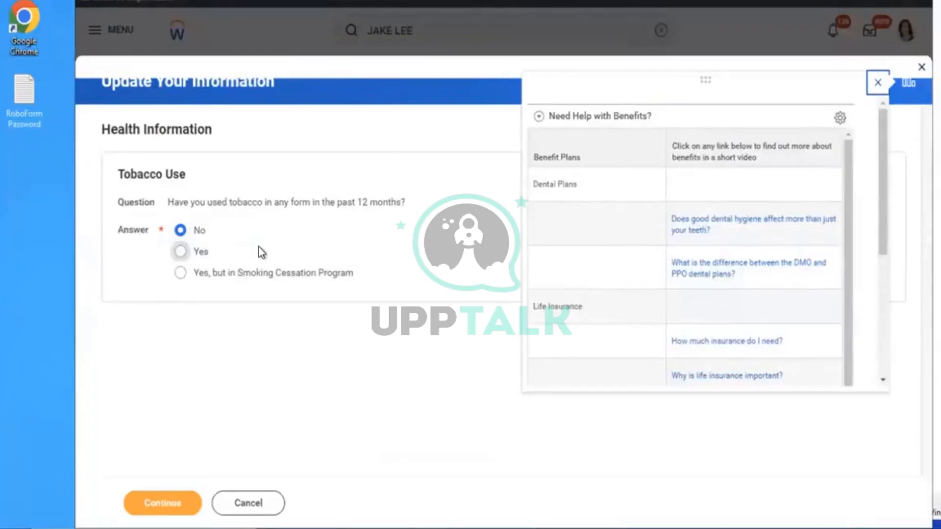
{"action": "left_click", "coordinate": [201, 251]}
{"action": "left_click", "coordinate": [196, 235]}
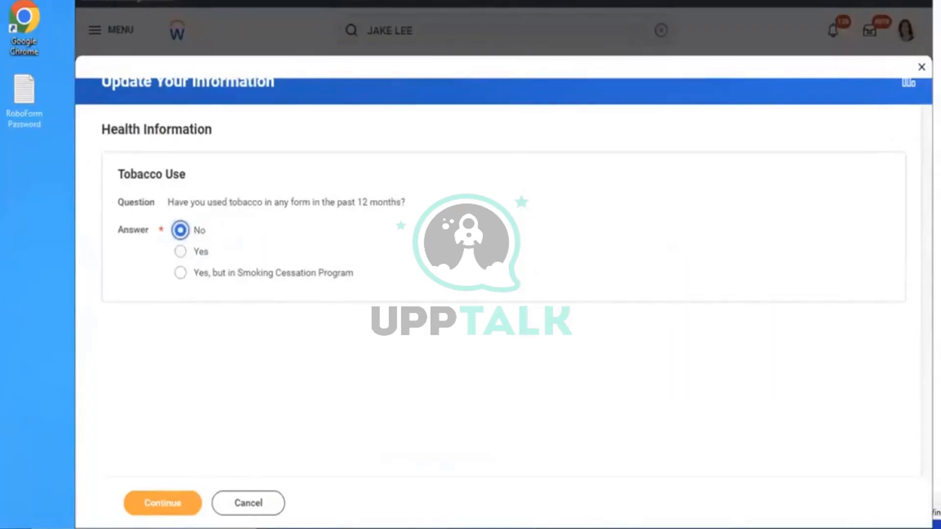
{"action": "left_click", "coordinate": [147, 512]}
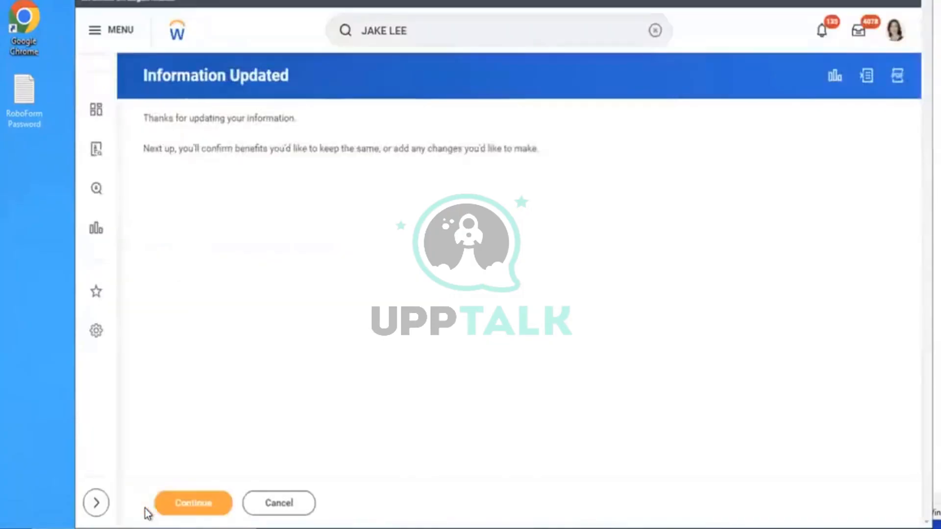
{"action": "left_click", "coordinate": [162, 512]}
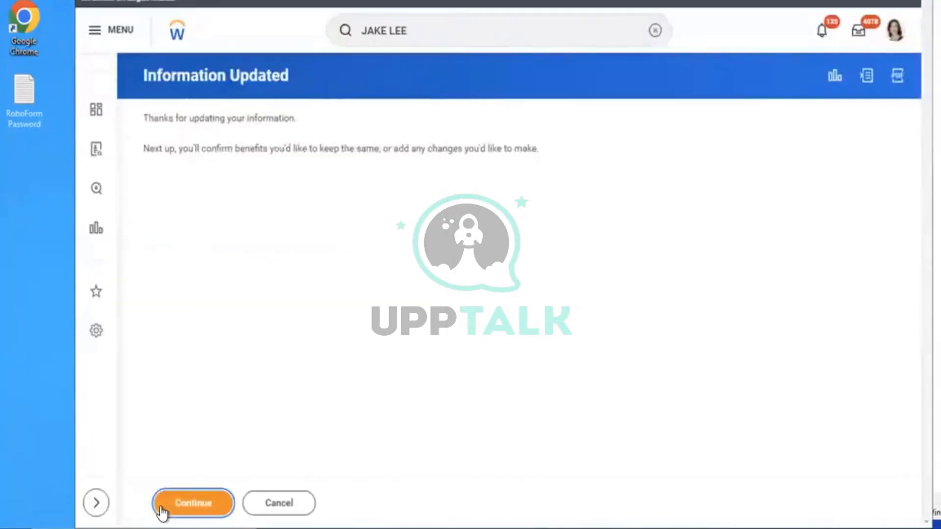
{"action": "left_click", "coordinate": [162, 512]}
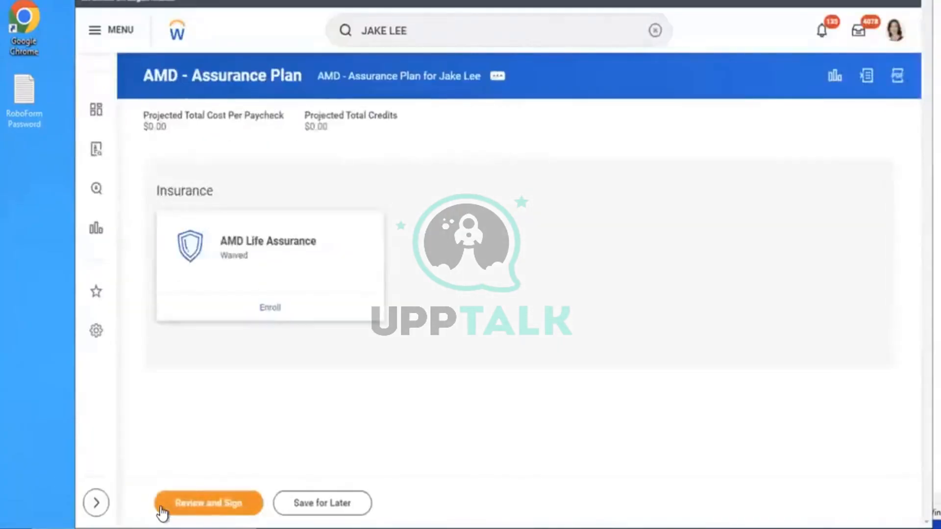
Enroll in AMD Life Assurance with the Aviva (Employee) plan, save, and review the election summary
{"action": "left_click", "coordinate": [274, 319]}
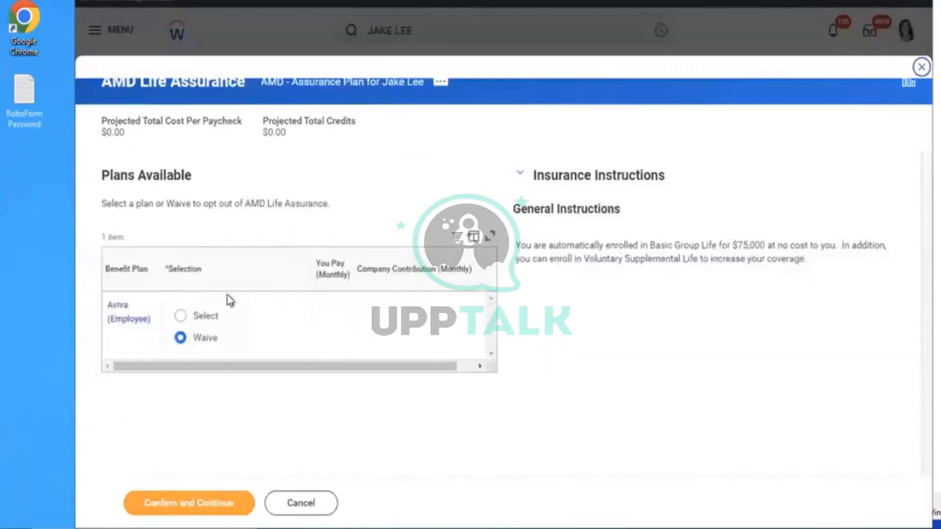
{"action": "left_click", "coordinate": [180, 315]}
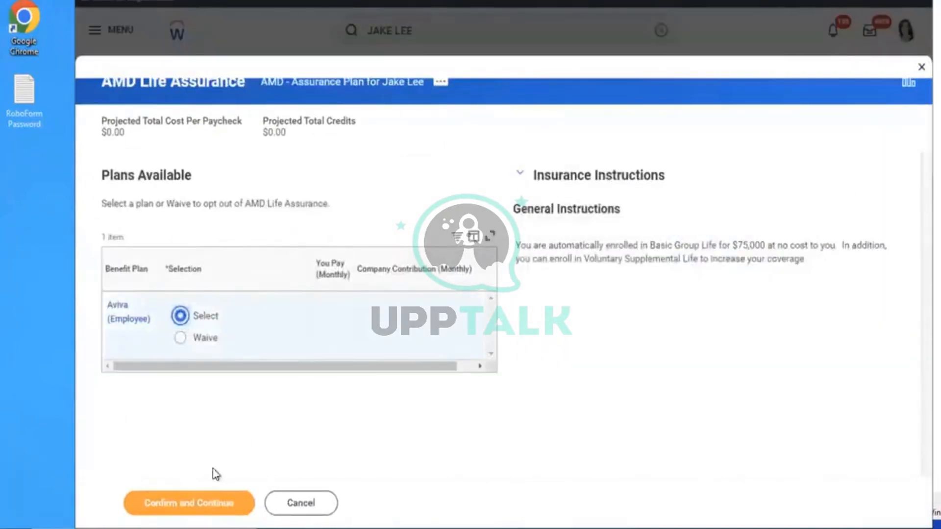
{"action": "left_click", "coordinate": [178, 503]}
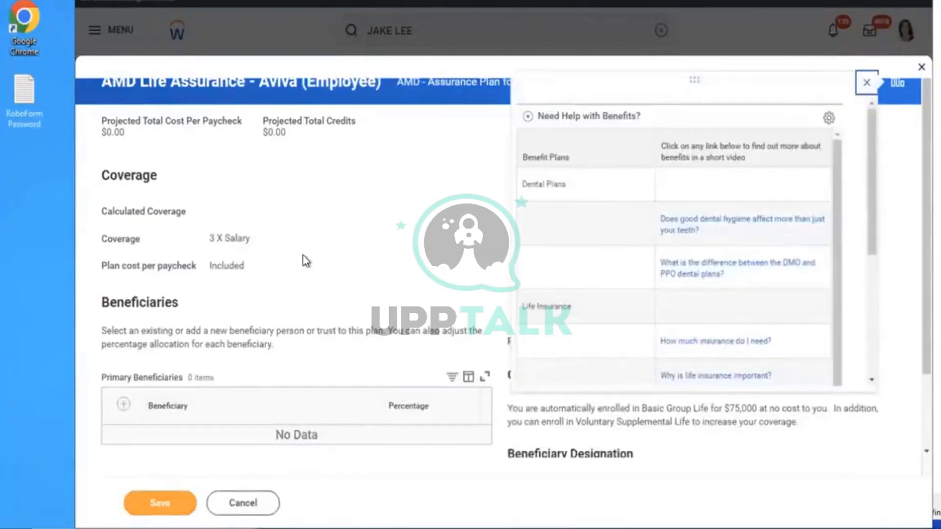
{"action": "left_click", "coordinate": [303, 255]}
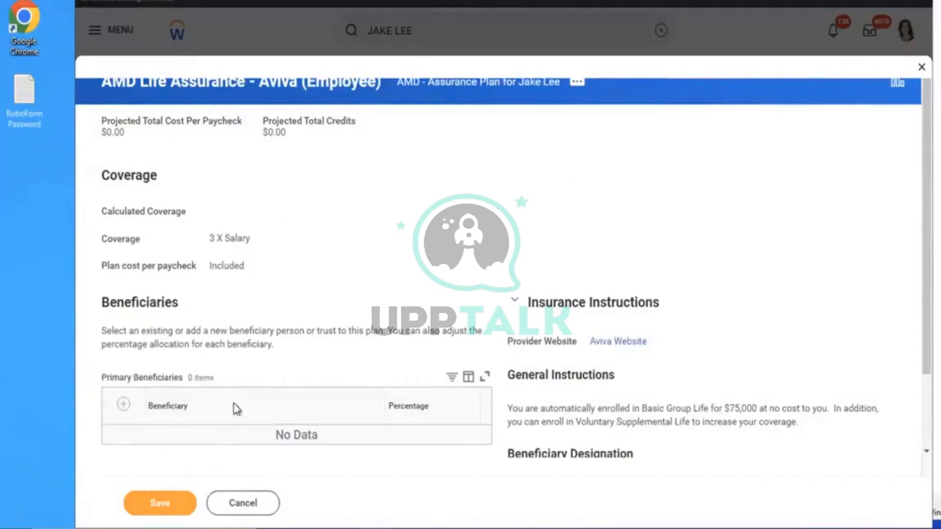
{"action": "left_click", "coordinate": [167, 517]}
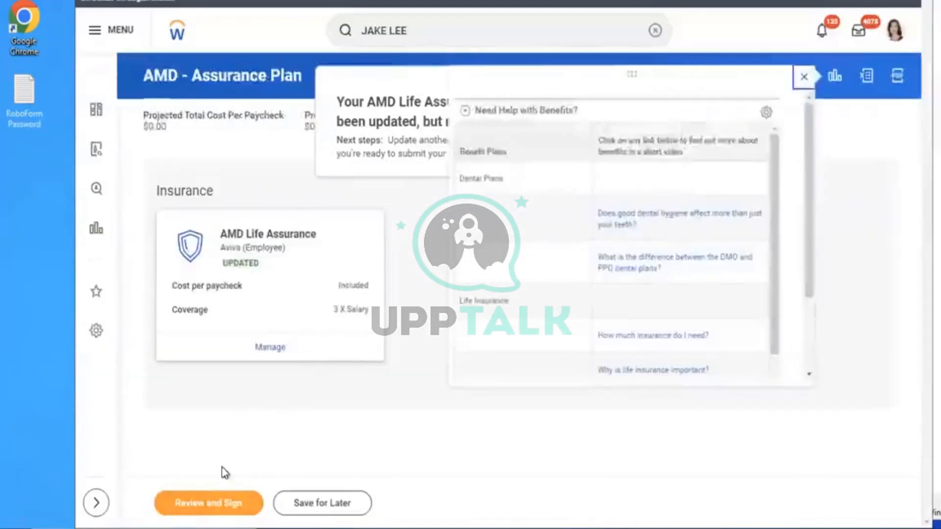
{"action": "left_click", "coordinate": [206, 502]}
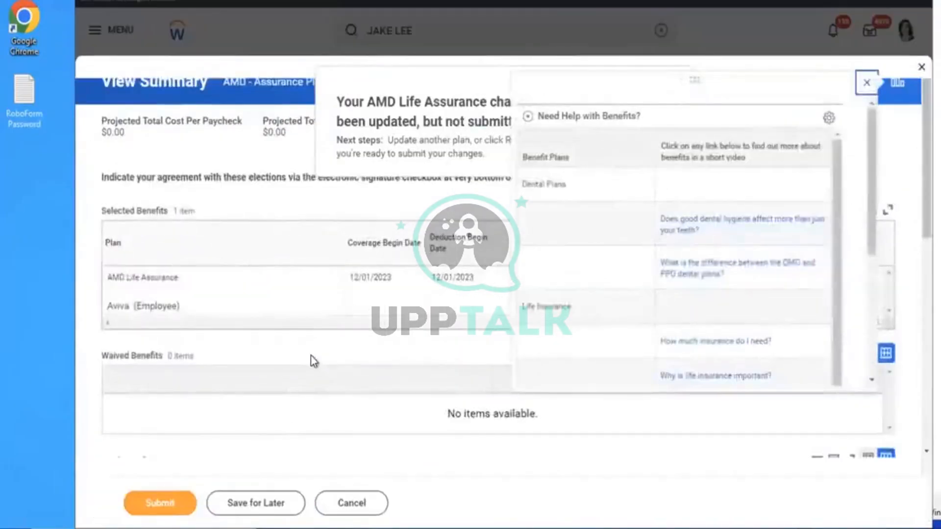
{"action": "scroll", "coordinate": [313, 361], "scroll_direction": "down", "scroll_amount": 5}
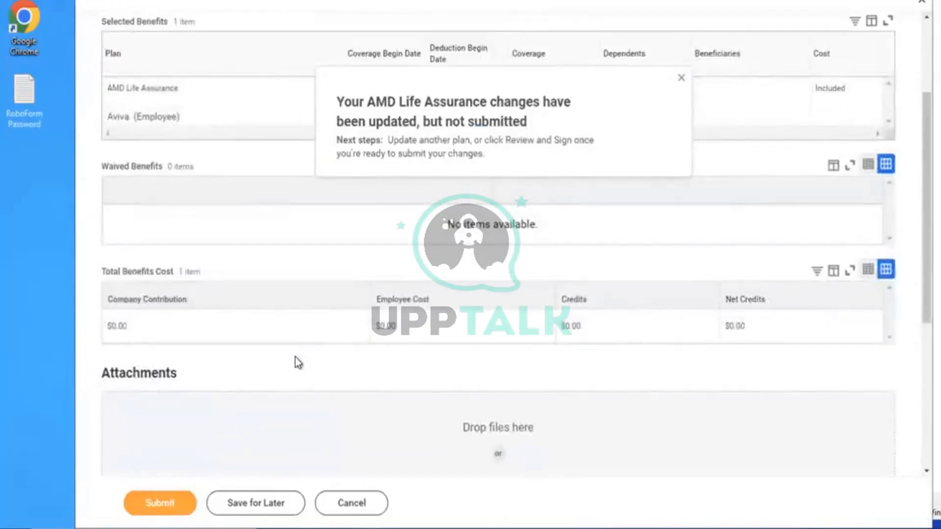
{"action": "scroll", "coordinate": [295, 357], "scroll_direction": "down", "scroll_amount": 4}
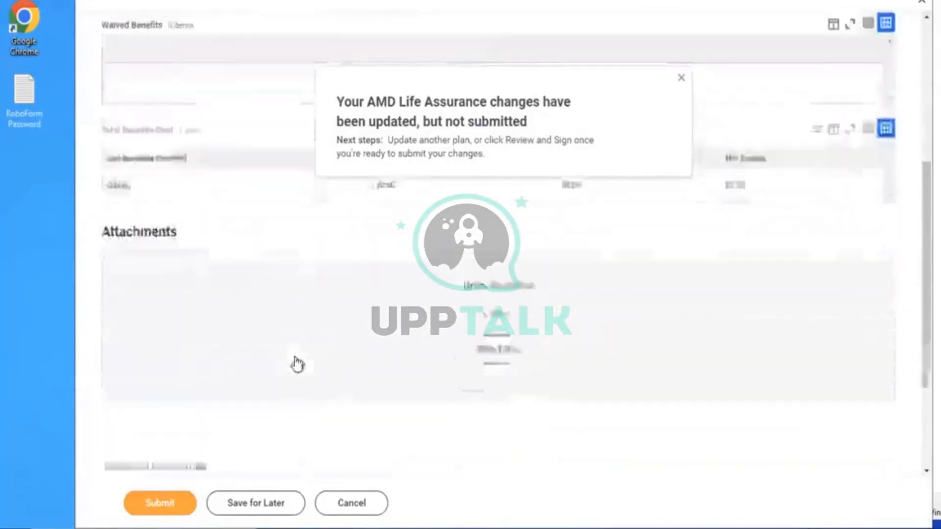
{"action": "scroll", "coordinate": [295, 357], "scroll_direction": "down", "scroll_amount": 1}
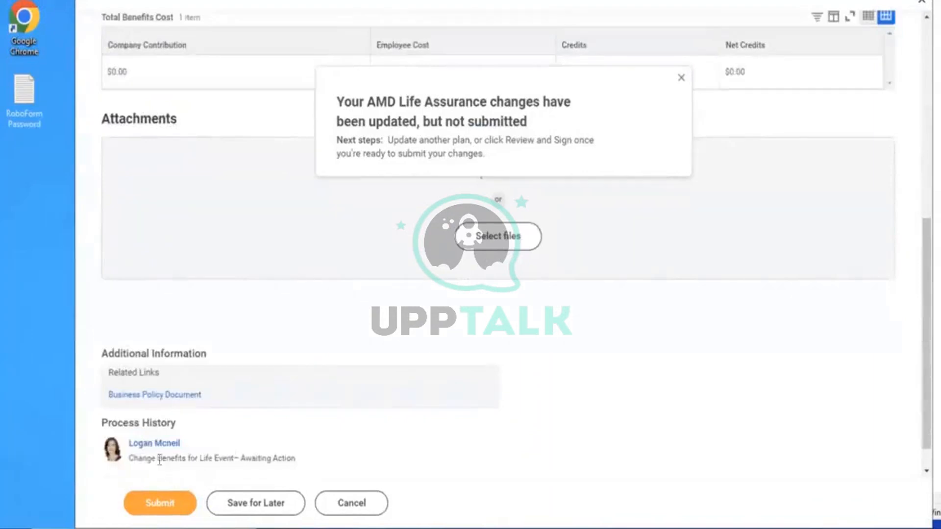
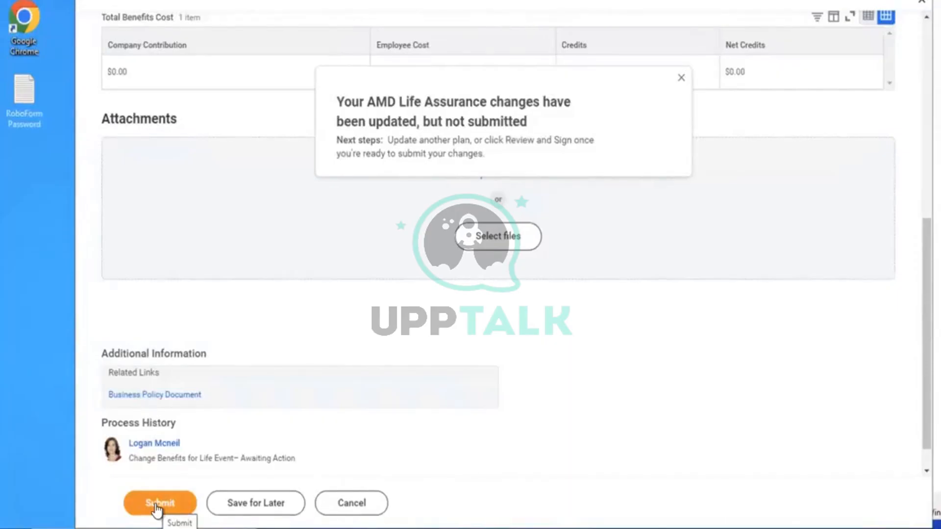
Submit the AMD Life Assurance elections and close the submission confirmation
{"action": "left_click", "coordinate": [157, 508]}
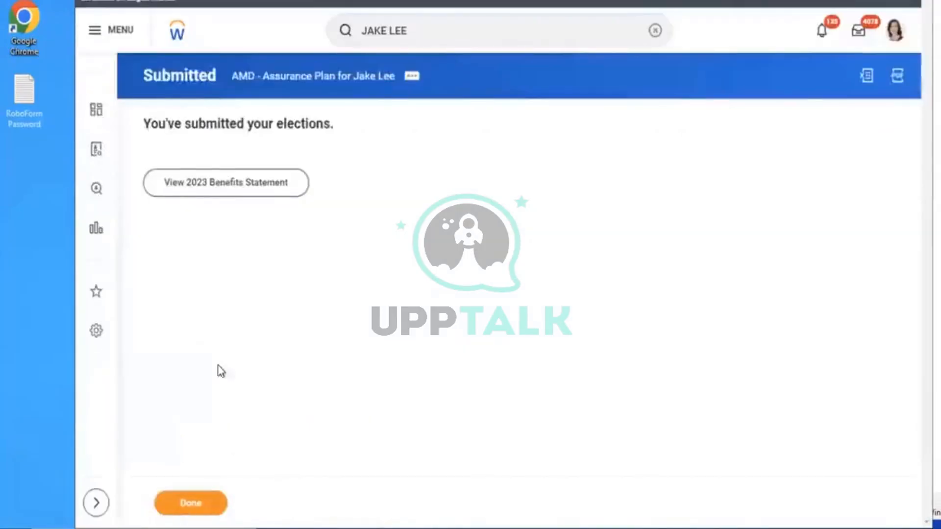
{"action": "left_click", "coordinate": [203, 508]}
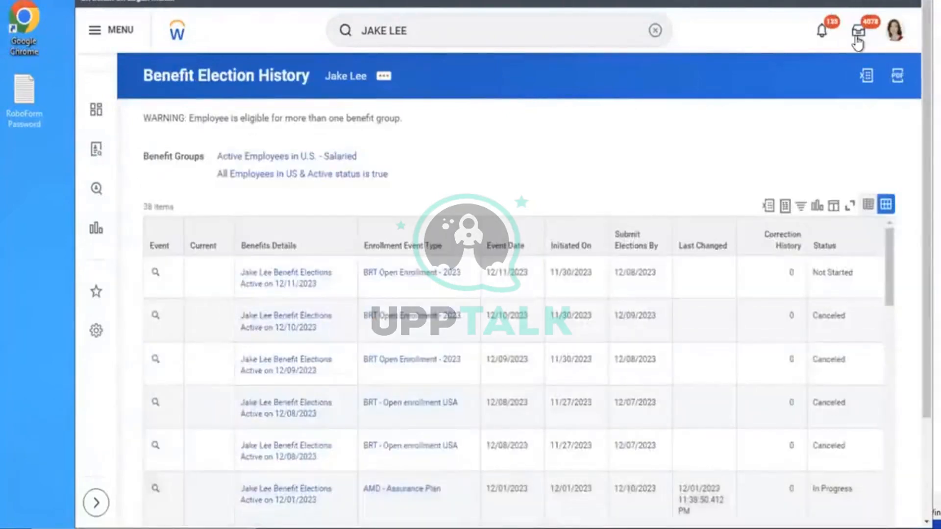
Approve the AMD - Assurance Plan benefit event from the Inbox and view its details
{"action": "left_click", "coordinate": [857, 43]}
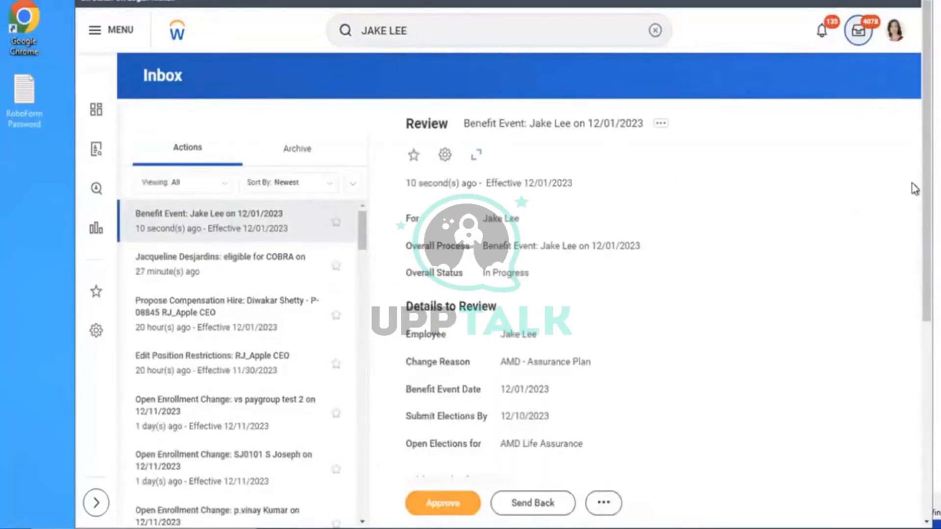
{"action": "left_click_drag", "start_coordinate": [916, 190], "coordinate": [917, 297]}
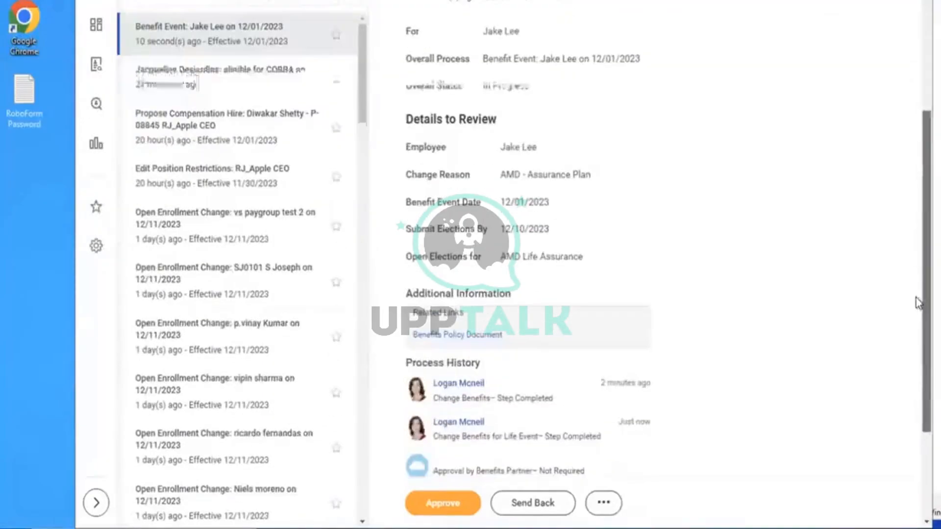
{"action": "left_click", "coordinate": [471, 507]}
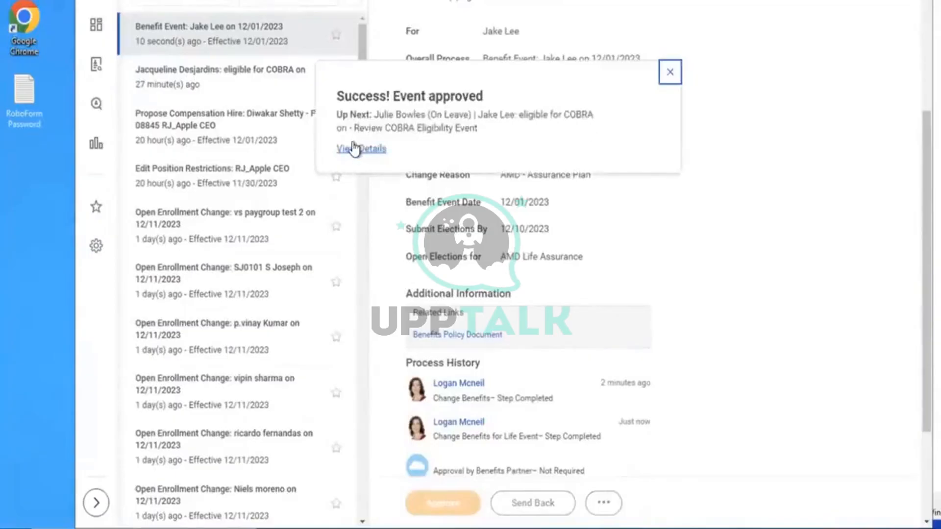
{"action": "left_click", "coordinate": [353, 148]}
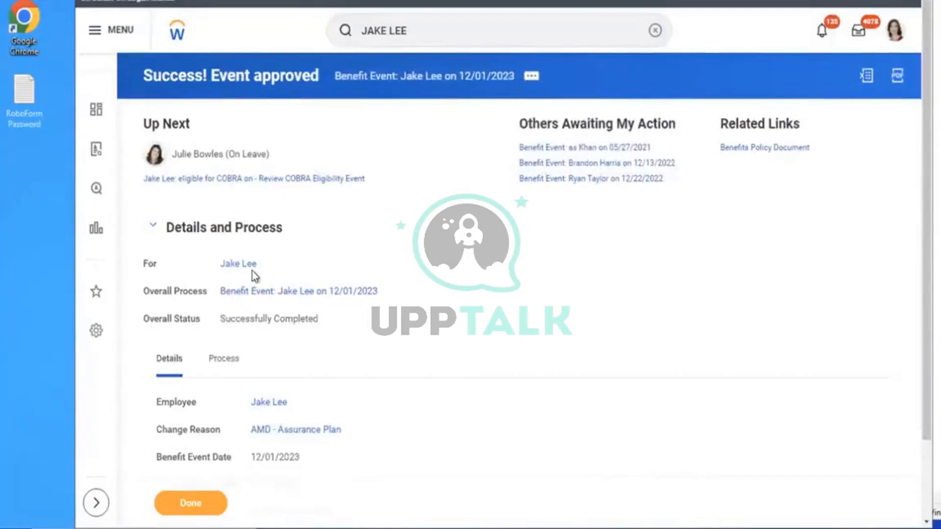
{"action": "mouse_move", "coordinate": [239, 270]}
Open the employee's Benefits page and check the AMD Life Assurance - Aviva 3 X Salary row
{"action": "left_click", "coordinate": [238, 265]}
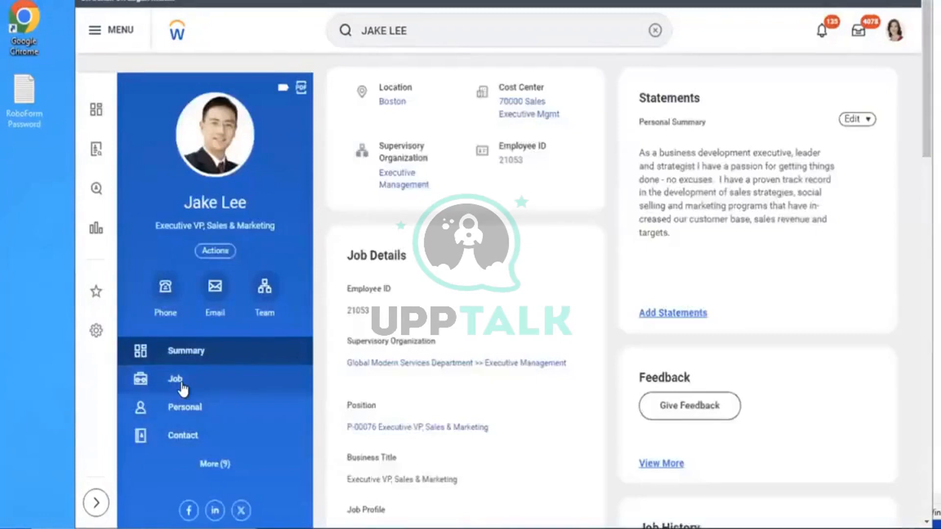
{"action": "left_click", "coordinate": [177, 381]}
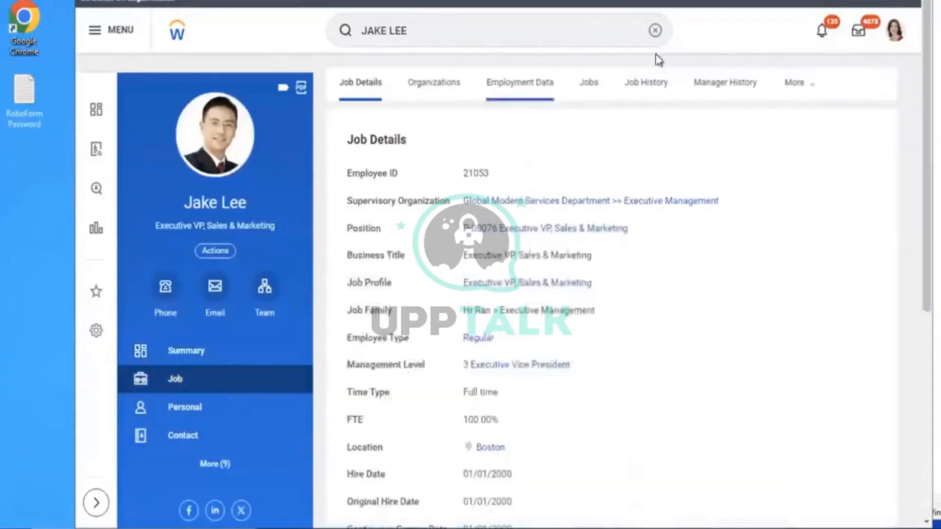
{"action": "left_click", "coordinate": [811, 96]}
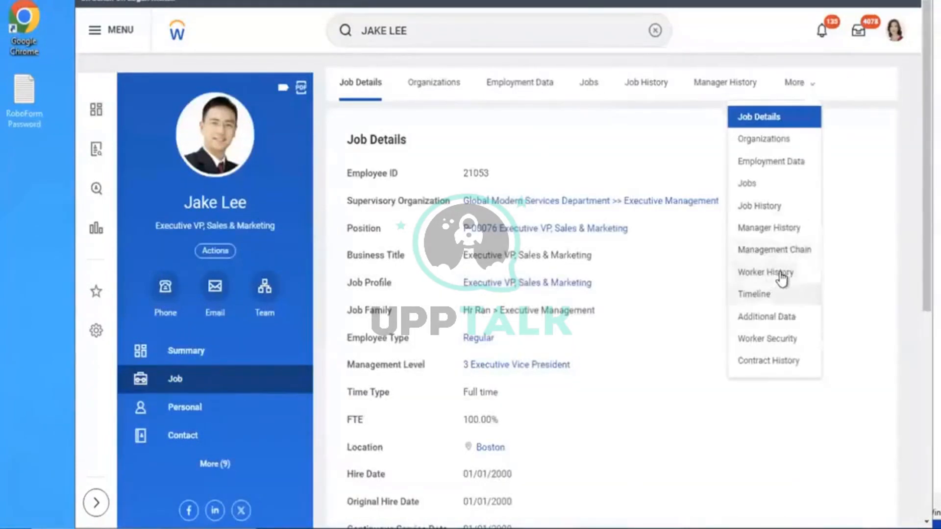
{"action": "left_click", "coordinate": [227, 473]}
{"action": "left_click", "coordinate": [189, 485]}
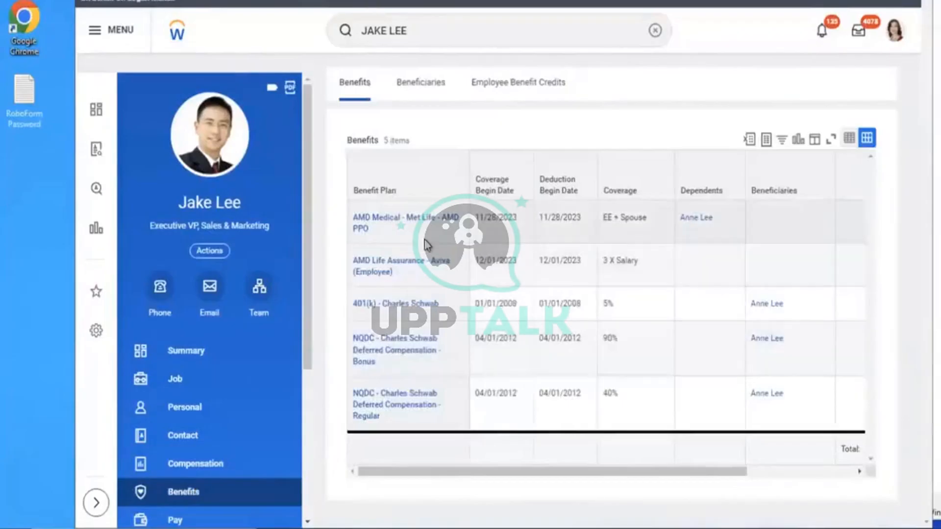
{"action": "left_click", "coordinate": [675, 278]}
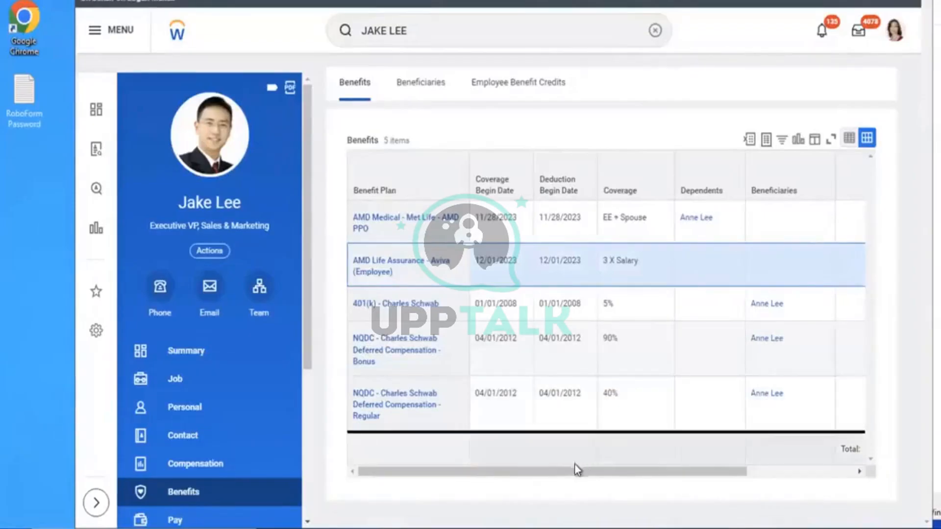
{"action": "left_click_drag", "start_coordinate": [574, 465], "coordinate": [736, 457]}
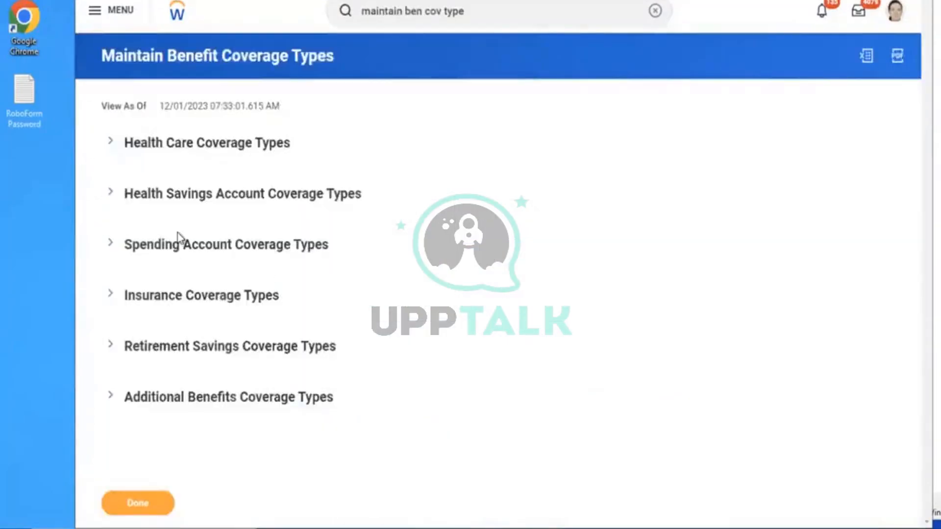
Expand Insurance Coverage Types and scroll through AMD Life Assurance, Basic Group Life and others
{"action": "left_click", "coordinate": [136, 305]}
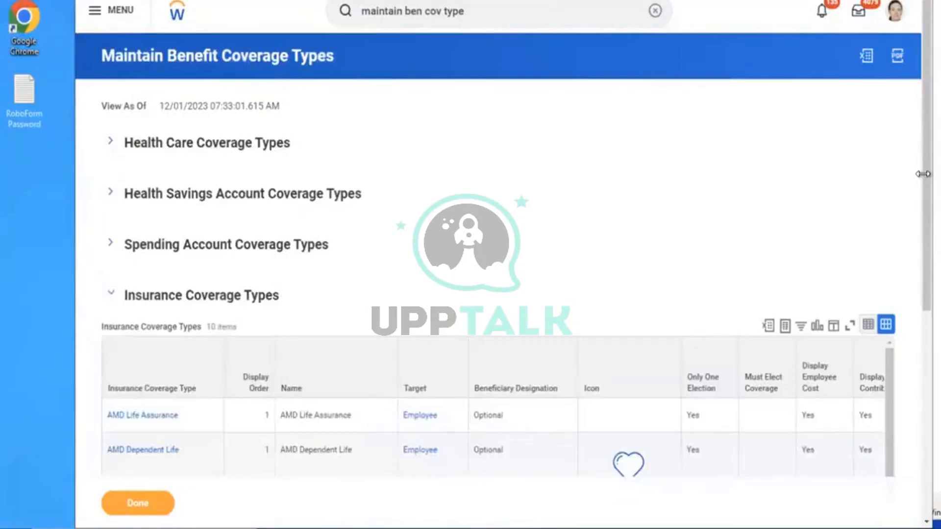
{"action": "left_click_drag", "start_coordinate": [916, 186], "coordinate": [918, 262]}
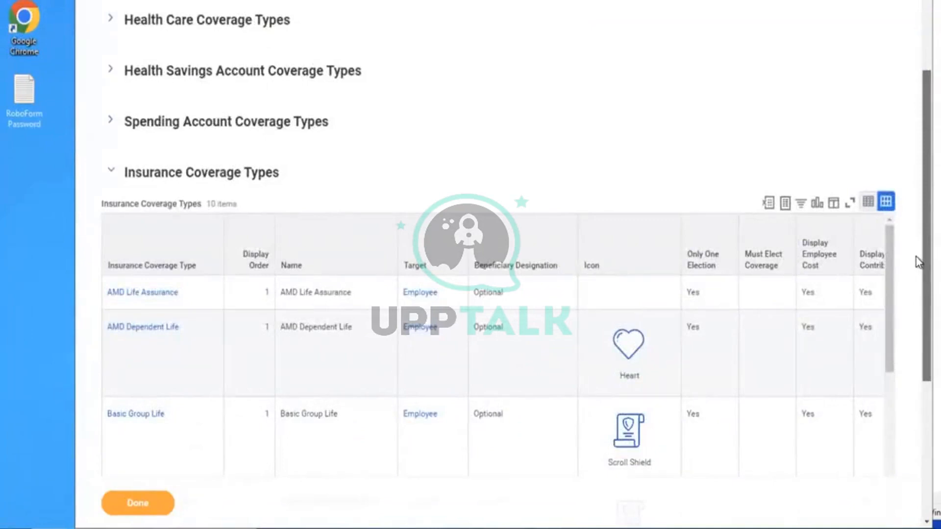
{"action": "left_click_drag", "start_coordinate": [917, 259], "coordinate": [916, 302]}
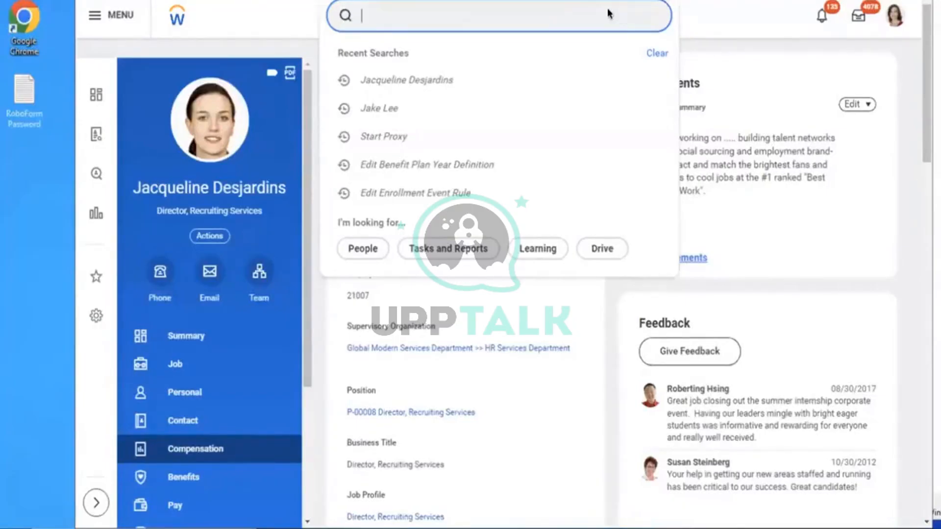
Create insurance coverage AMD - ER Flat 50K, effective 01/01/2023, as Multiples of Salary Coverage
{"action": "type", "text": "CREATE INSU COV"}
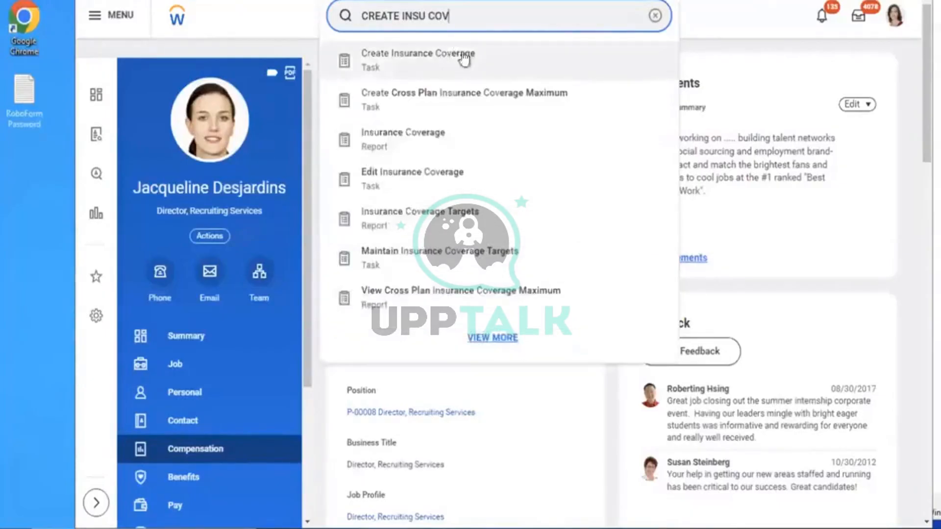
{"action": "left_click", "coordinate": [484, 57]}
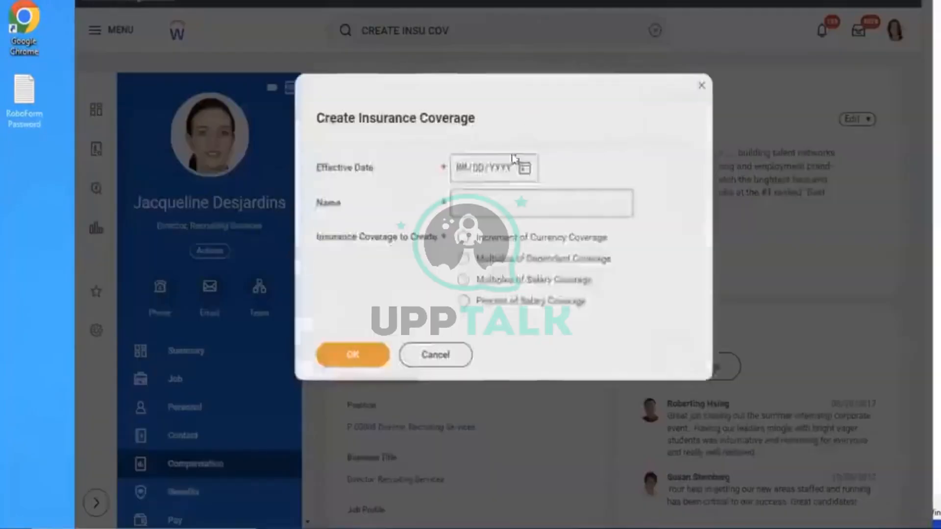
{"action": "left_click", "coordinate": [461, 172]}
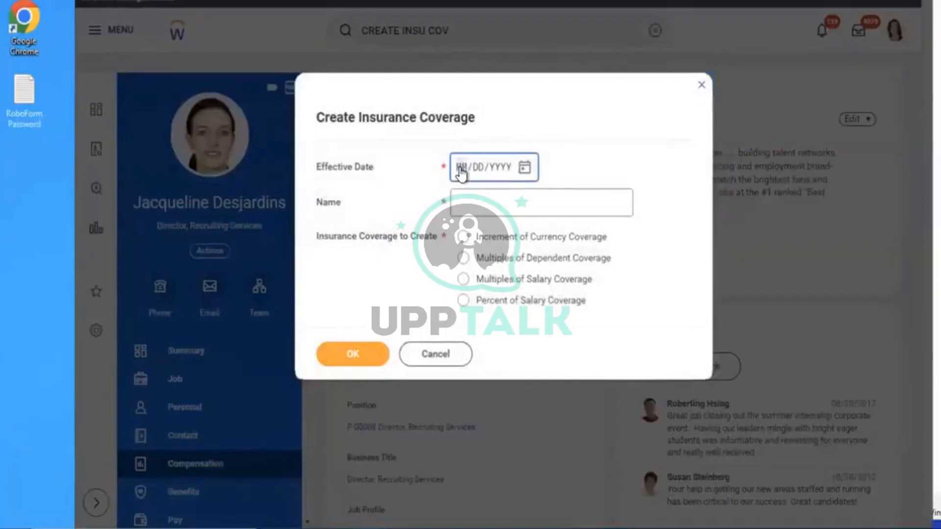
{"action": "type", "text": "01012023"}
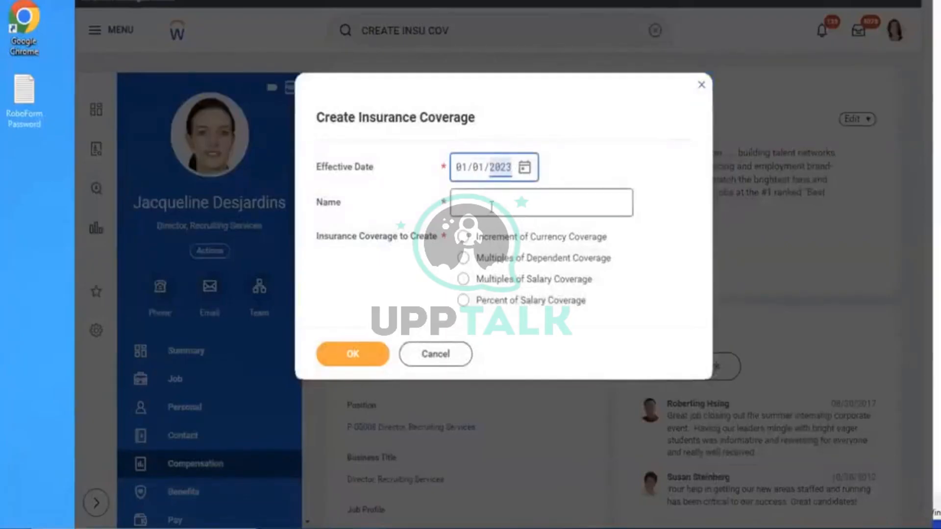
{"action": "left_click", "coordinate": [491, 206]}
{"action": "type", "text": "A"}
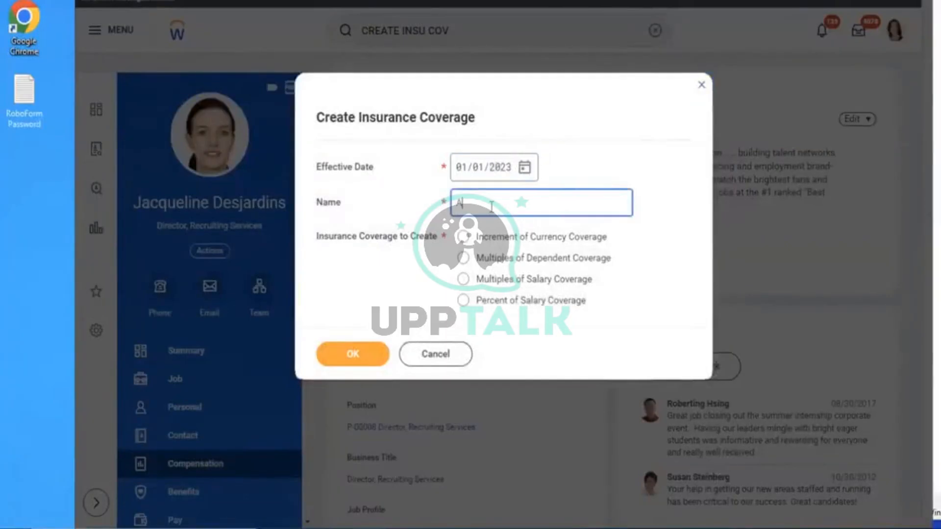
{"action": "type", "text": "MD - "}
{"action": "type", "text": "First"}
{"action": "key", "text": "BackSpace"}
{"action": "key", "text": "BackSpace"}
{"action": "key", "text": "BackSpace"}
{"action": "key", "text": "BackSpace"}
{"action": "key", "text": "BackSpace"}
{"action": "type", "text": "Em"}
{"action": "type", "text": " Flat"}
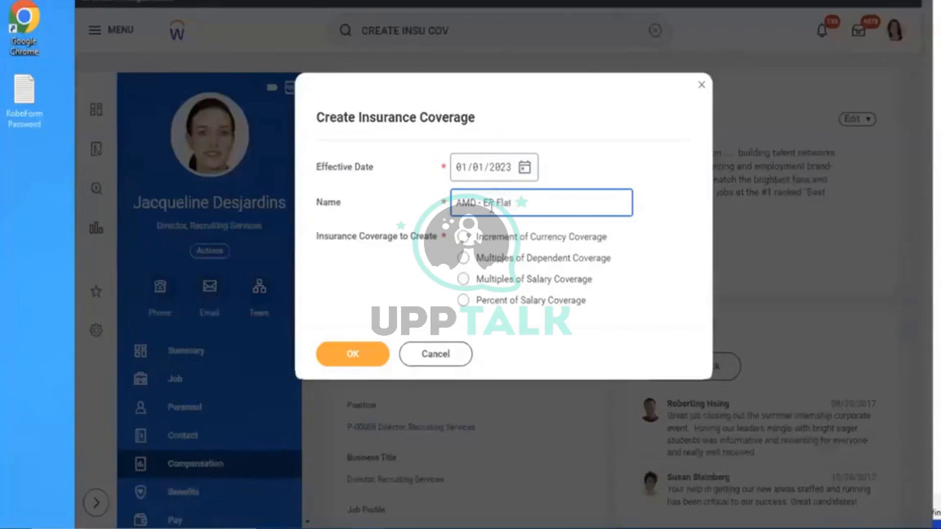
{"action": "type", "text": " 50K"}
{"action": "left_click", "coordinate": [545, 263]}
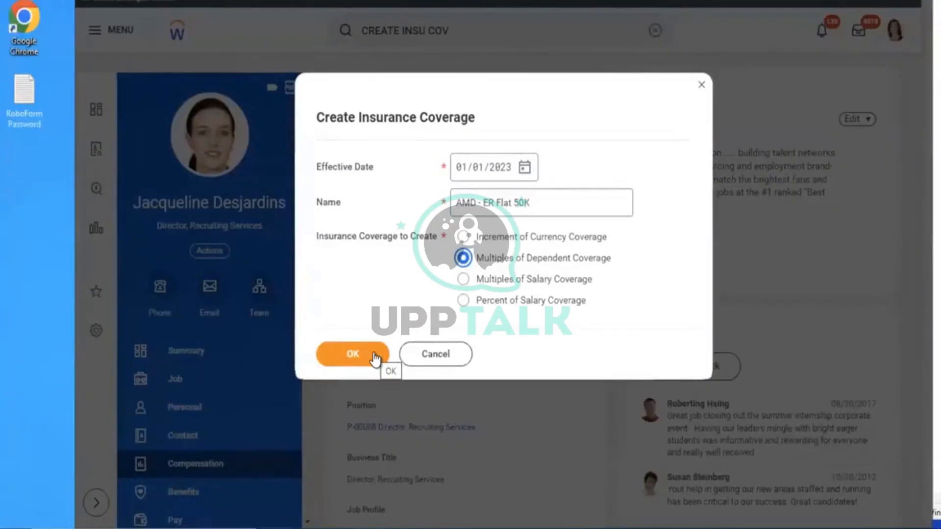
{"action": "left_click", "coordinate": [578, 280]}
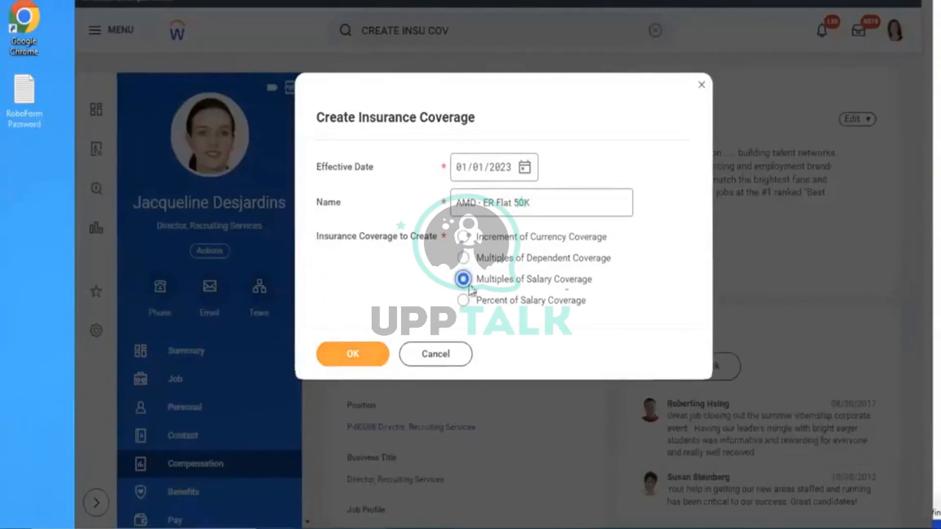
{"action": "left_click", "coordinate": [344, 365]}
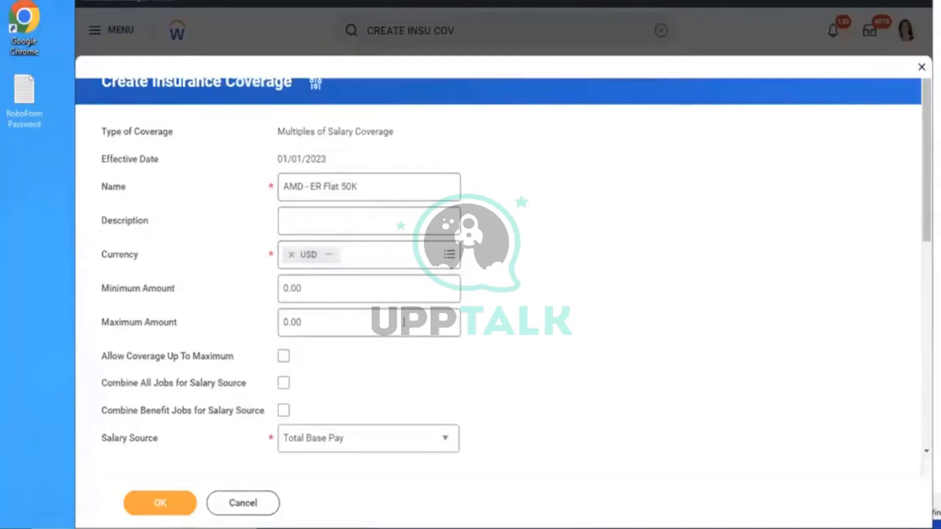
Set the coverage's maximum amount to 50000
{"action": "left_click", "coordinate": [322, 323]}
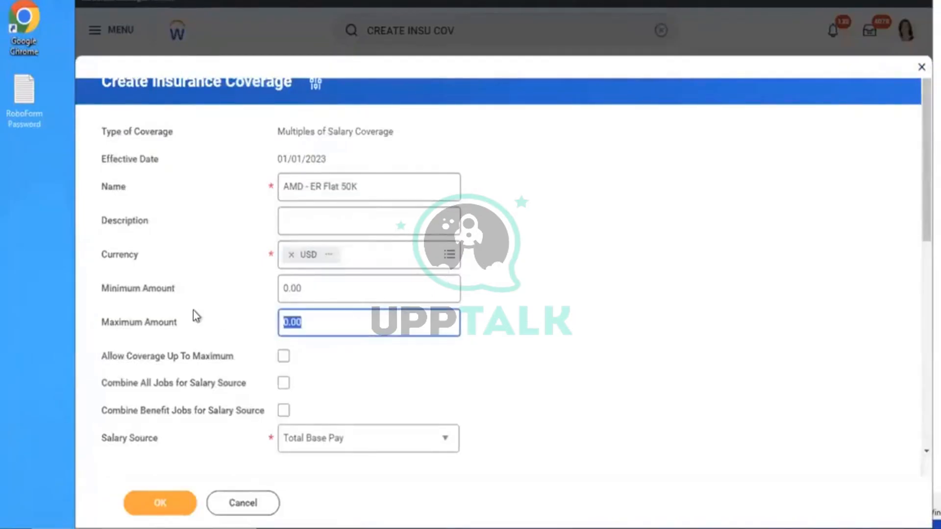
{"action": "key", "text": "BackSpace"}
{"action": "type", "text": "50000"}
{"action": "key", "text": "Left"}
{"action": "key", "text": "Left"}
{"action": "key", "text": "Left"}
{"action": "key", "text": "Left"}
{"action": "key", "text": "Left"}
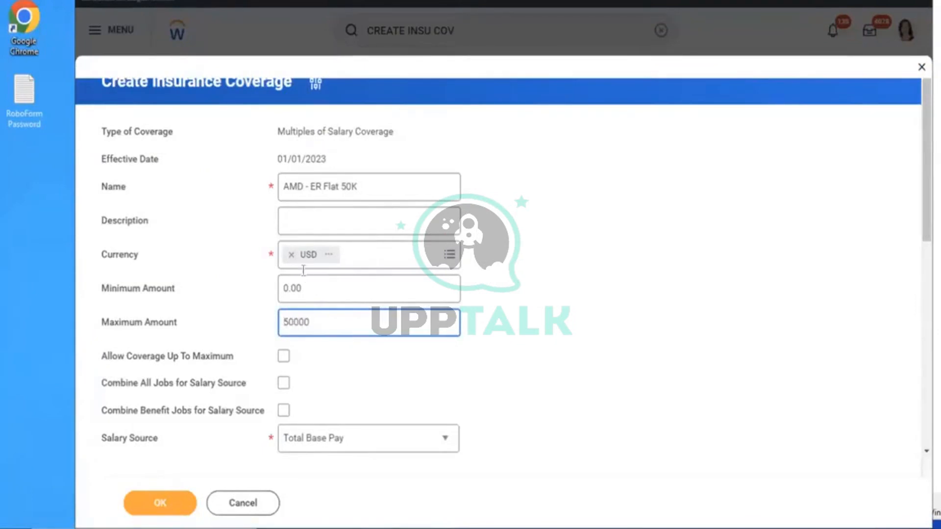
{"action": "left_click_drag", "start_coordinate": [918, 233], "coordinate": [918, 331]}
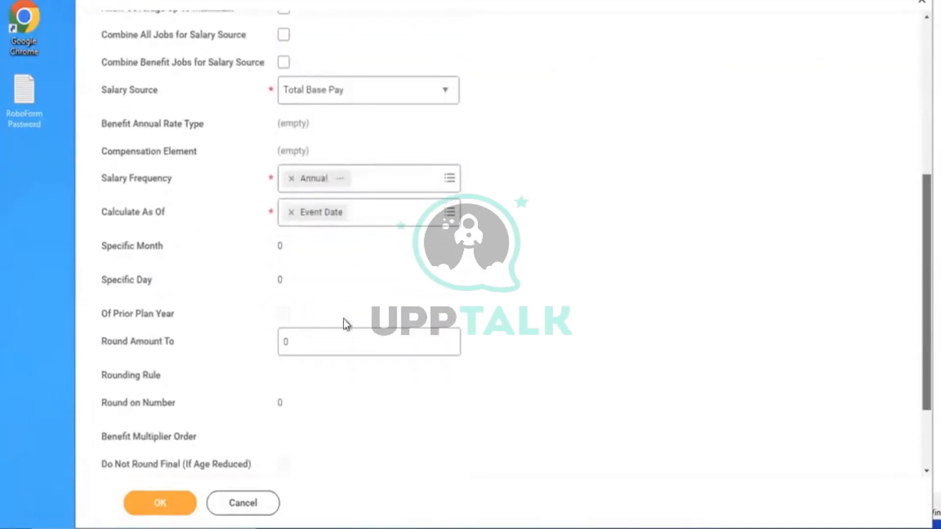
Set the salary frequency to Annual, replacing Monthly
{"action": "left_click", "coordinate": [291, 180]}
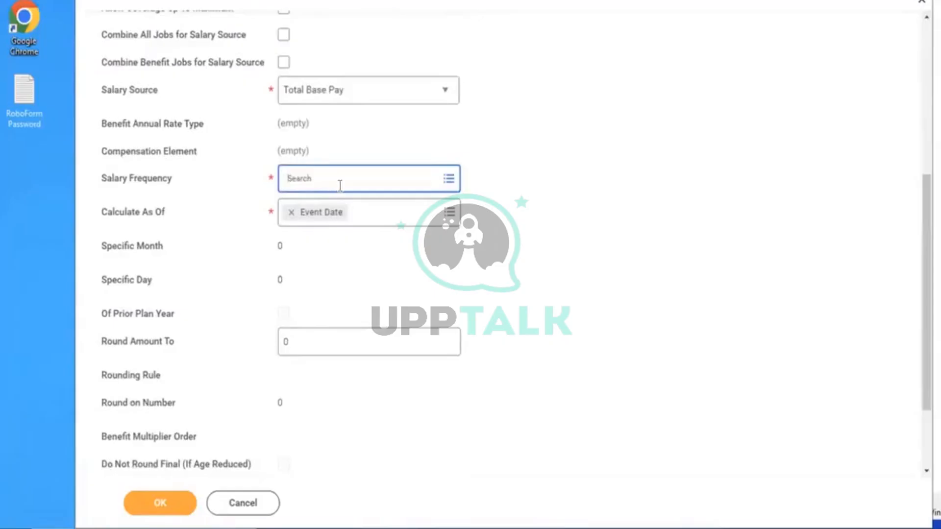
{"action": "left_click", "coordinate": [340, 186]}
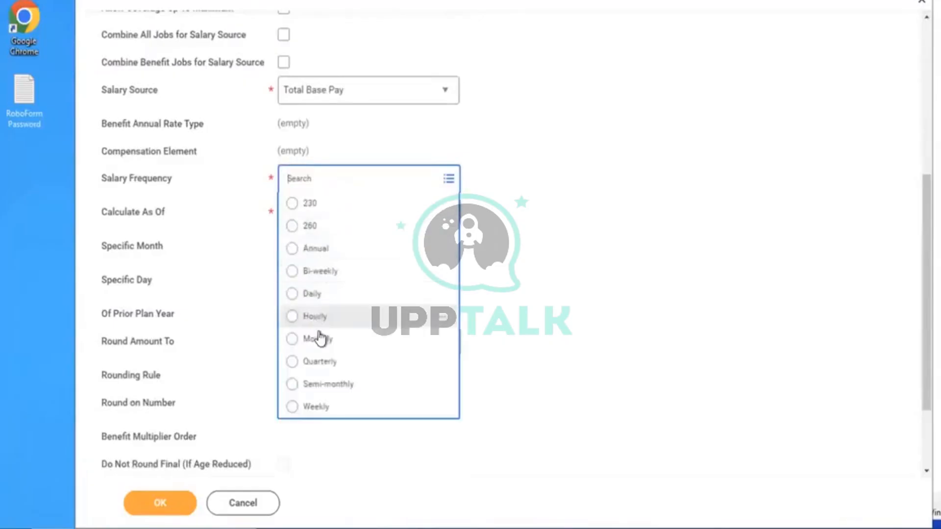
{"action": "left_click", "coordinate": [317, 339]}
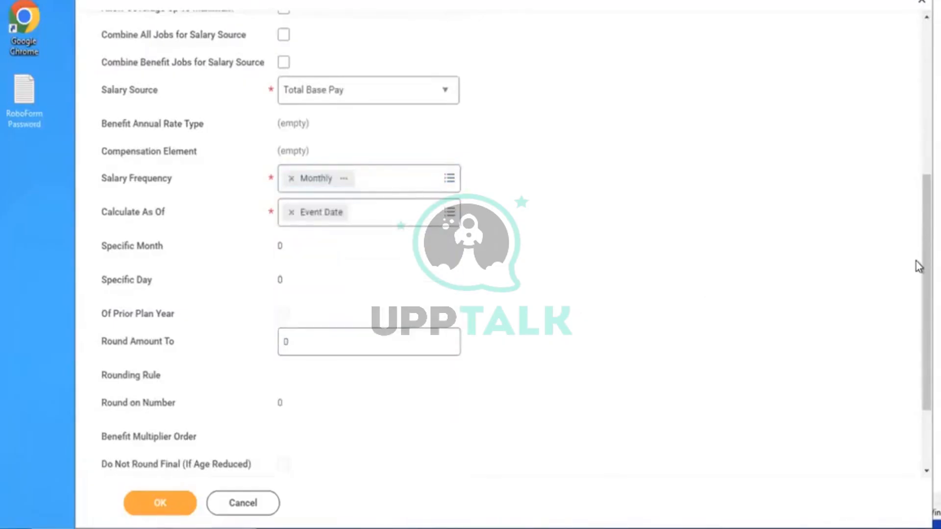
{"action": "scroll", "coordinate": [919, 268], "scroll_direction": "down", "scroll_amount": 3}
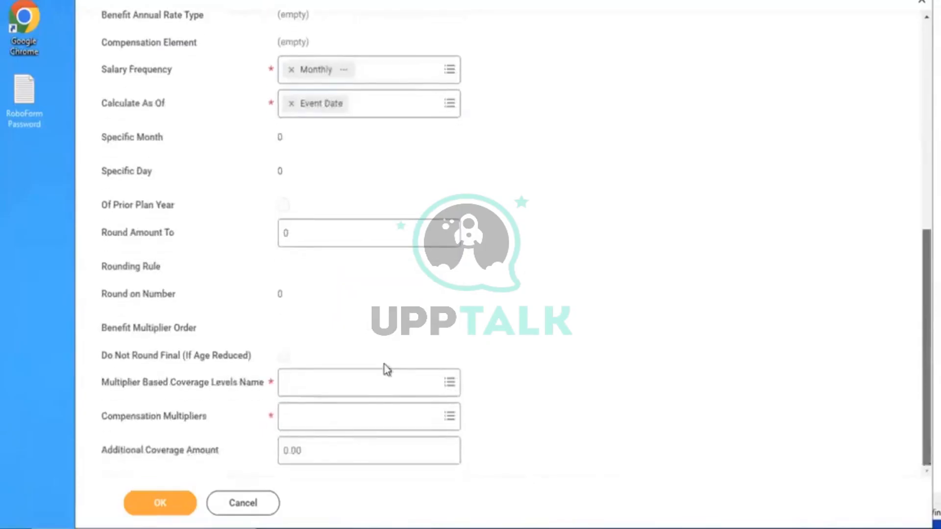
{"action": "left_click", "coordinate": [335, 394]}
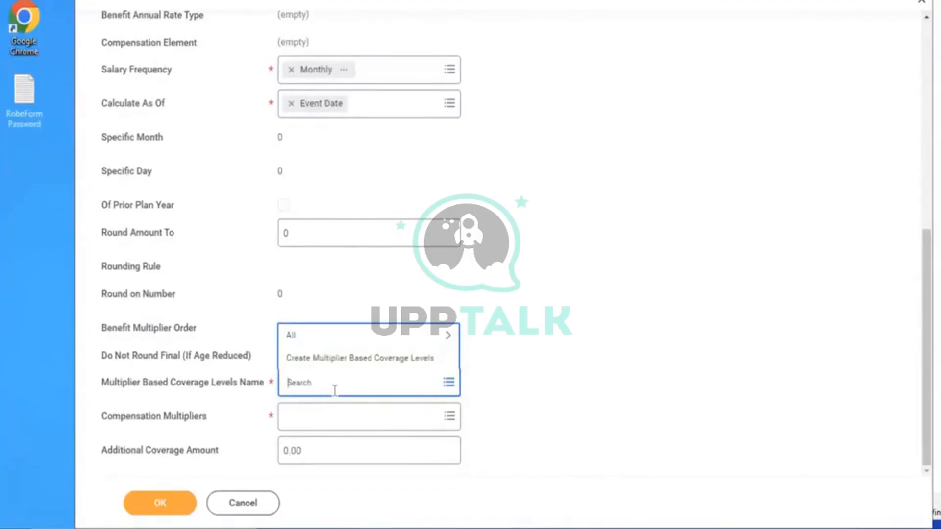
{"action": "left_click", "coordinate": [291, 69]}
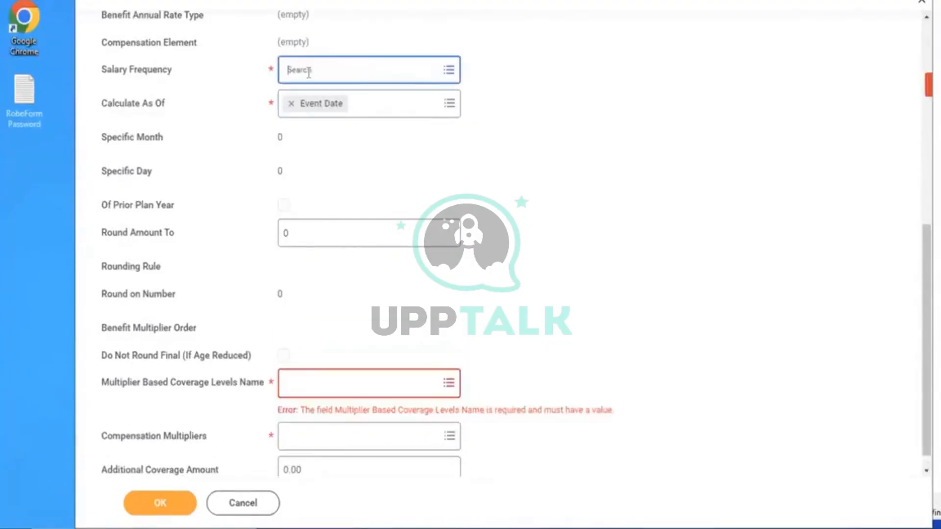
{"action": "left_click", "coordinate": [309, 73]}
{"action": "left_click", "coordinate": [318, 142]}
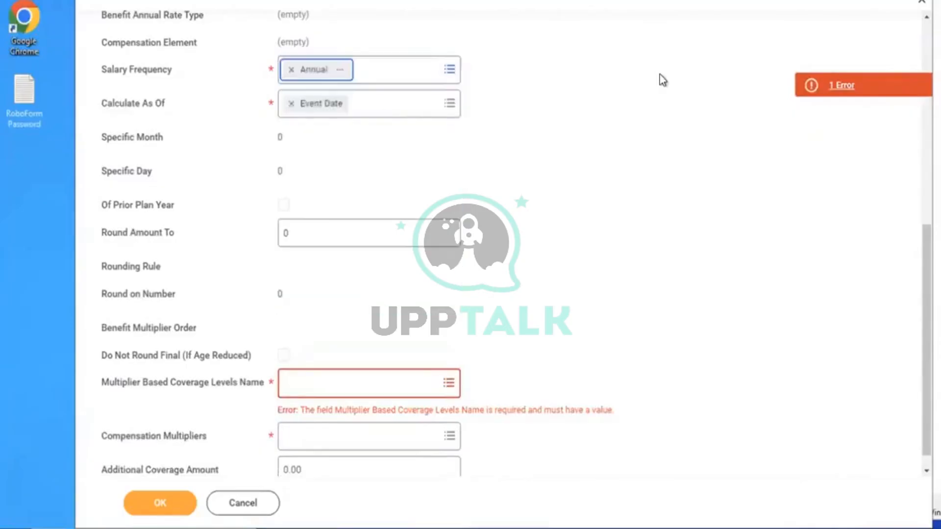
{"action": "left_click", "coordinate": [357, 389]}
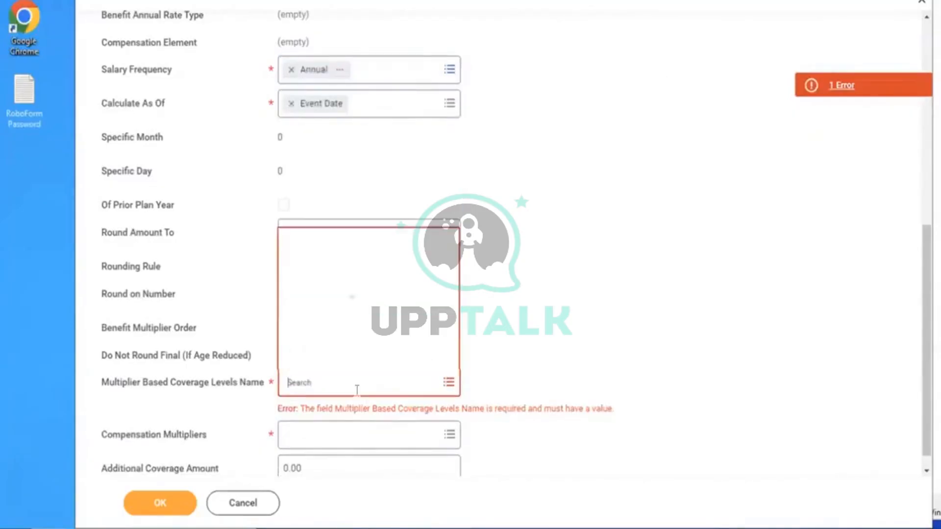
{"action": "left_click", "coordinate": [348, 358]}
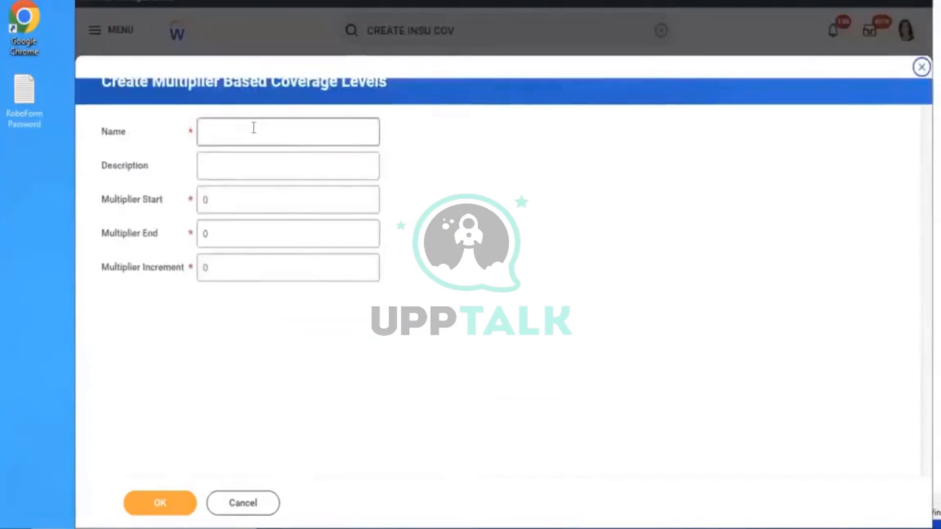
Name the multiplier levels 'AMD - EE Flat 50 K' with start 1, end 2, increment 1
{"action": "left_click", "coordinate": [254, 128]}
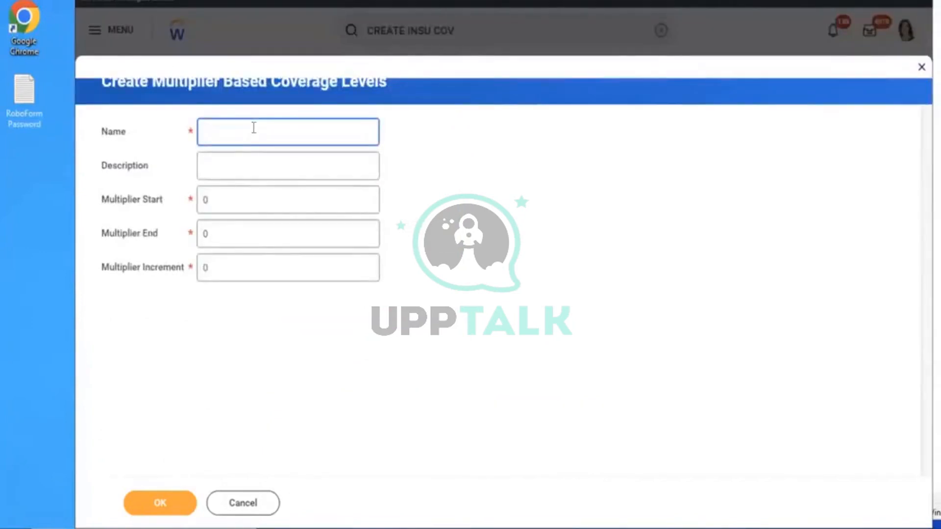
{"action": "type", "text": "AMD - EE"}
{"action": "type", "text": " Flat 50 K"}
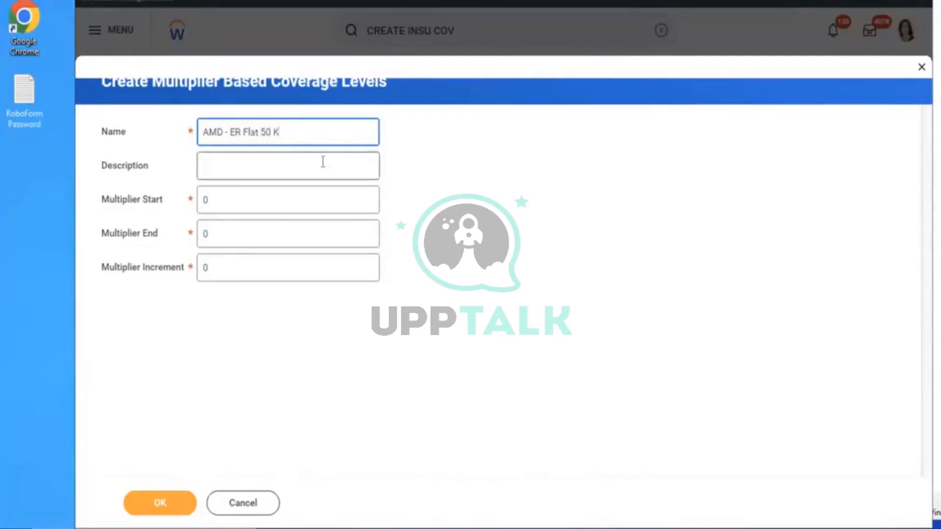
{"action": "left_click", "coordinate": [268, 207]}
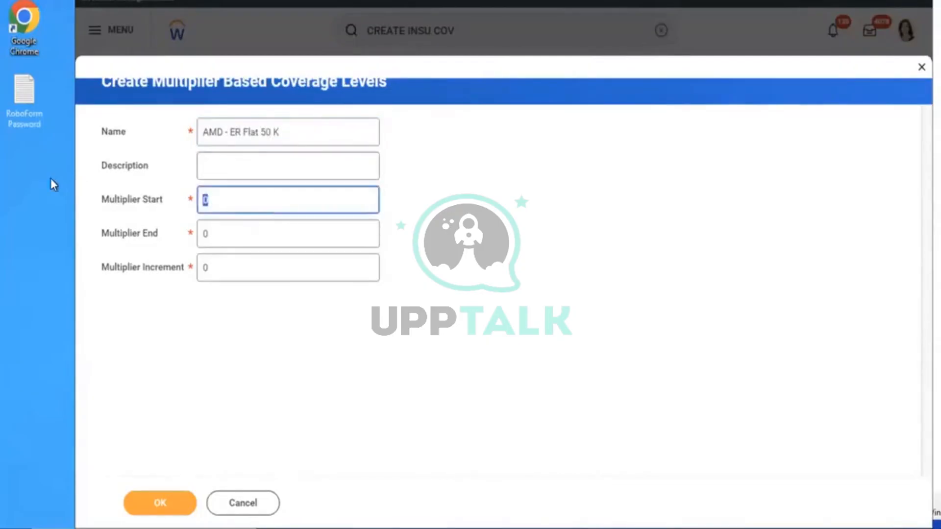
{"action": "type", "text": "1"}
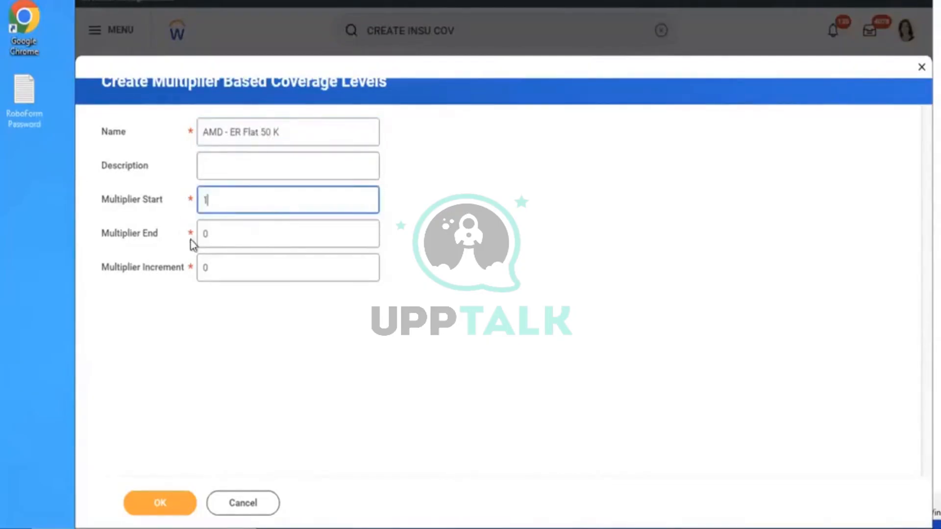
{"action": "left_click", "coordinate": [231, 235]}
{"action": "type", "text": "2"}
{"action": "left_click", "coordinate": [241, 269]}
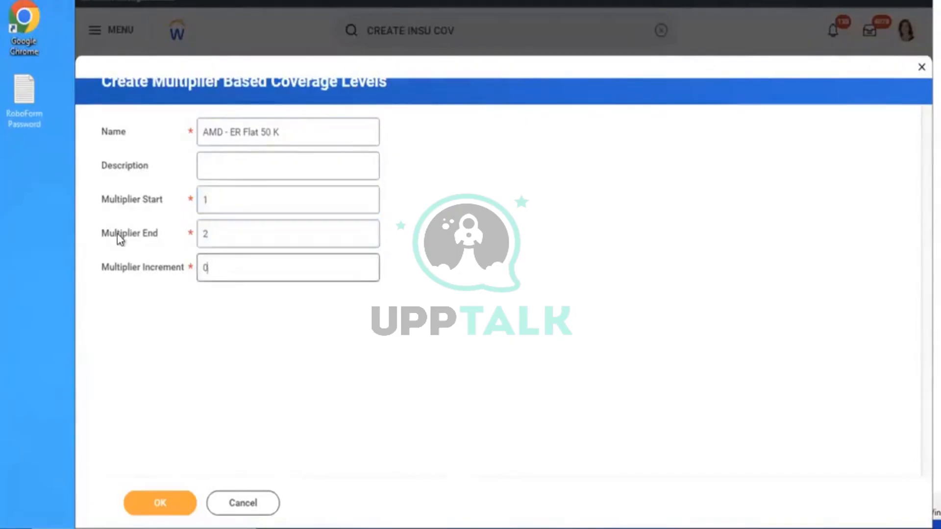
{"action": "type", "text": "1"}
{"action": "left_click", "coordinate": [142, 503]}
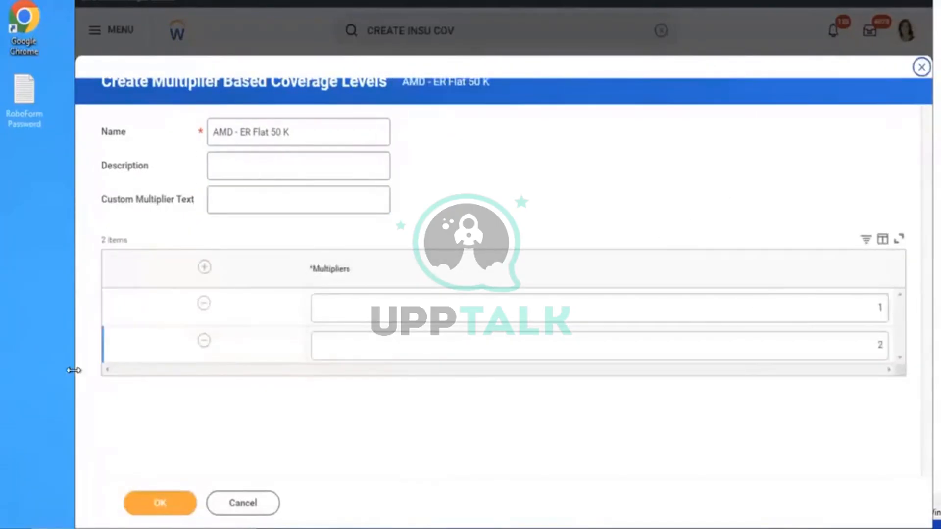
Delete the second row, set the multiplier to 50000, review the rejection error, and cancel
{"action": "left_click", "coordinate": [203, 341]}
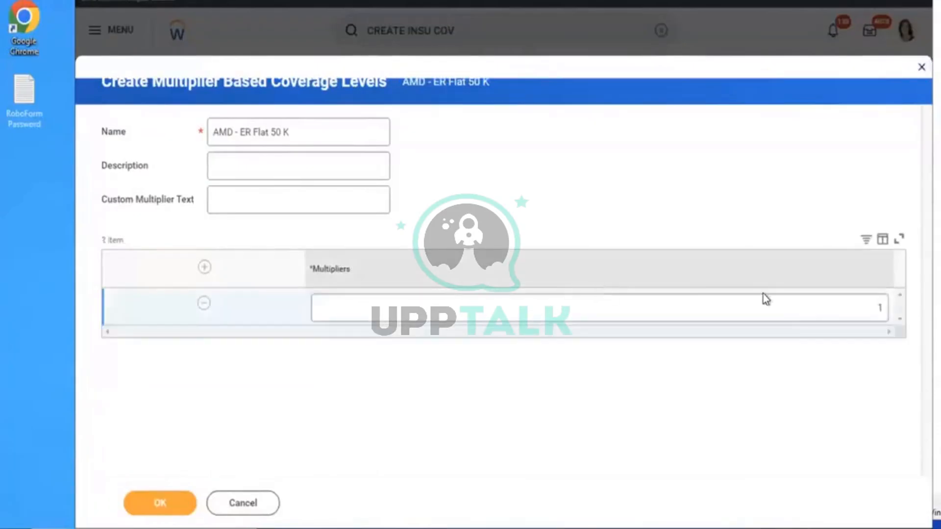
{"action": "left_click", "coordinate": [782, 316]}
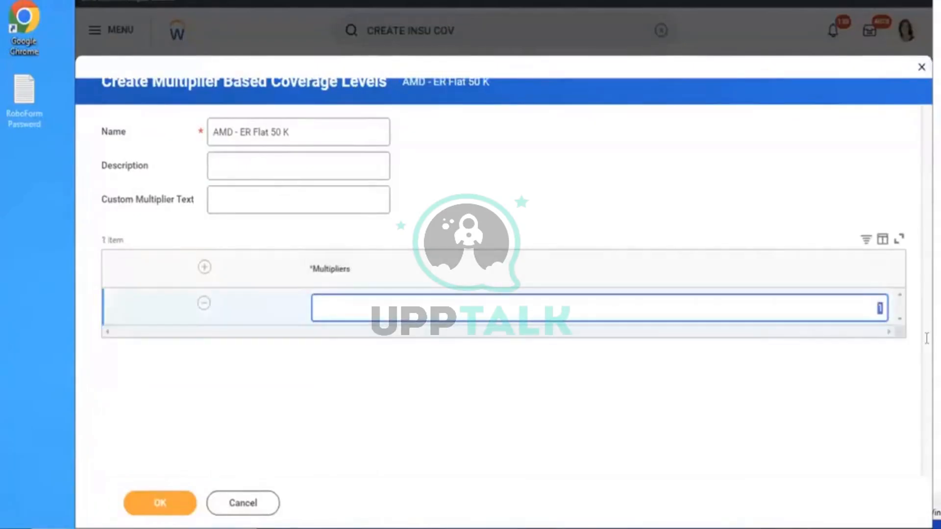
{"action": "type", "text": "50000"}
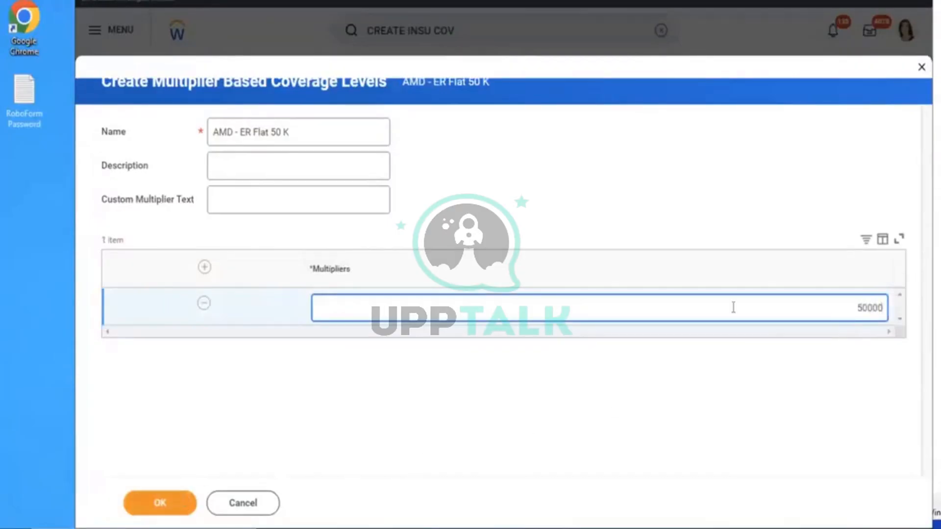
{"action": "left_click", "coordinate": [167, 512]}
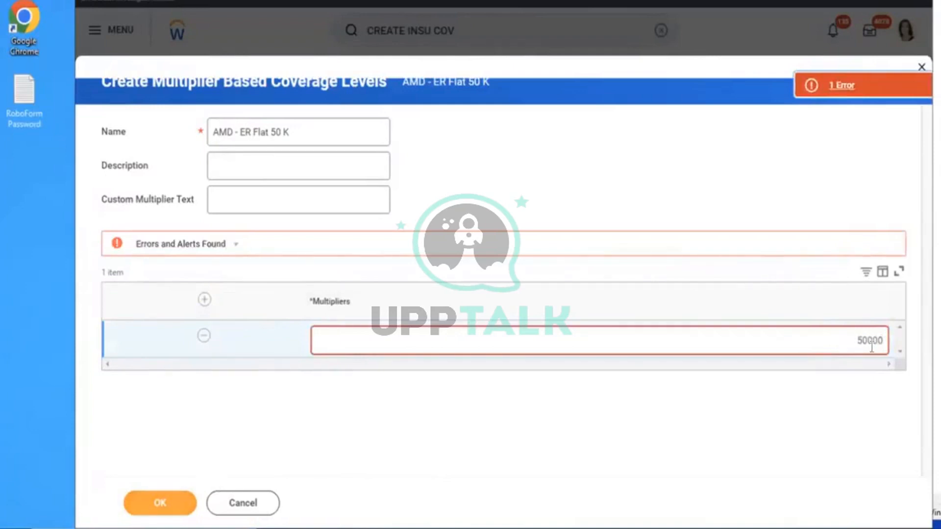
{"action": "left_click", "coordinate": [827, 98]}
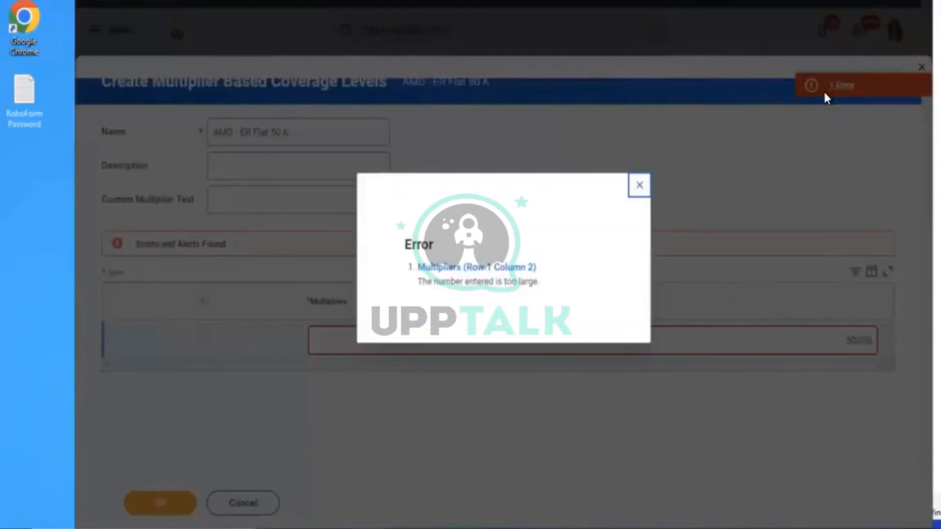
{"action": "left_click", "coordinate": [644, 185]}
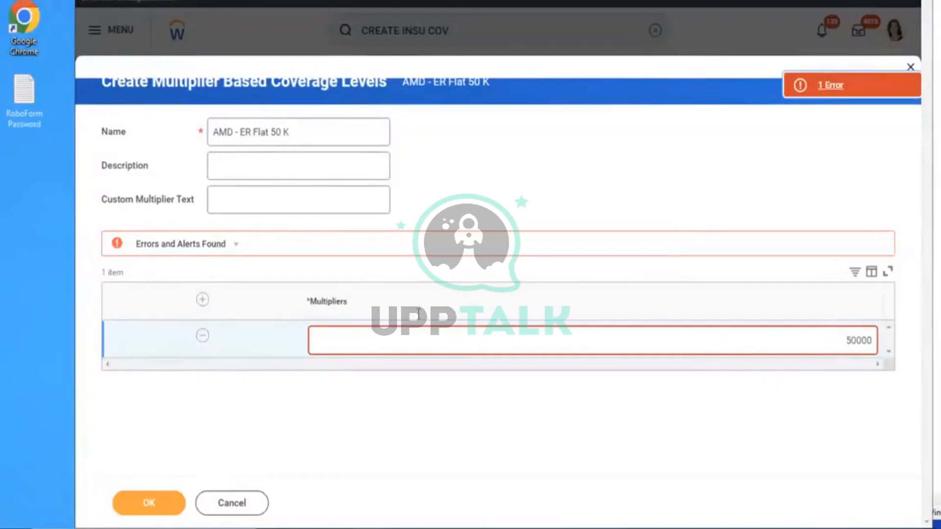
{"action": "left_click", "coordinate": [238, 502]}
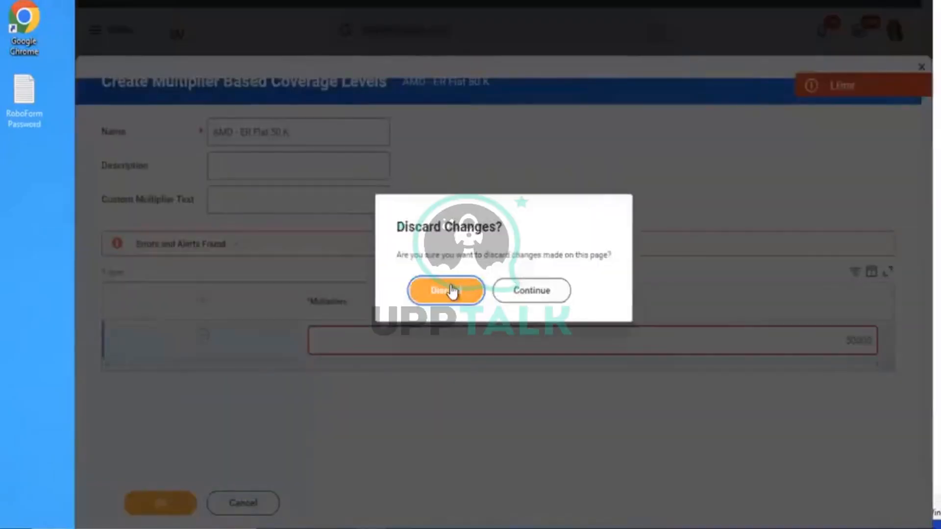
Discard the unsaved multiplier levels and cancel the Create Insurance Coverage form
{"action": "left_click", "coordinate": [453, 288]}
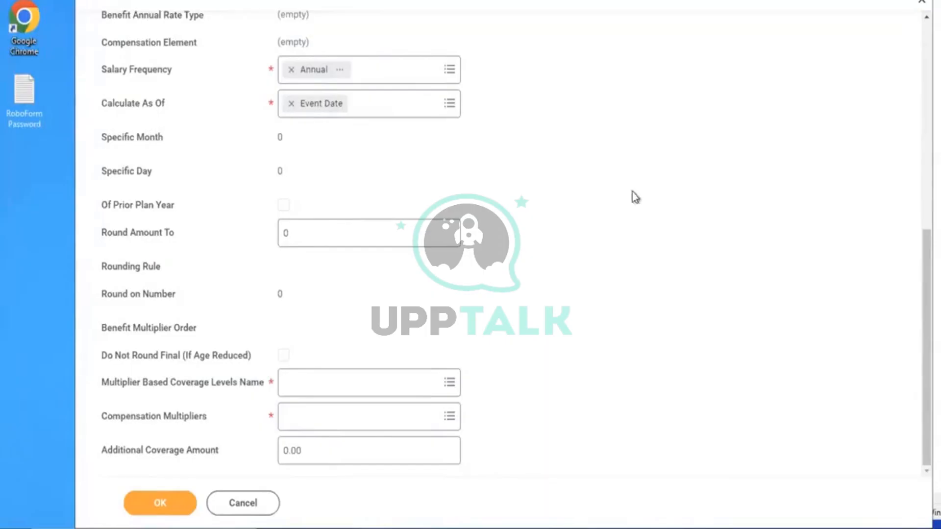
{"action": "left_click", "coordinate": [371, 385]}
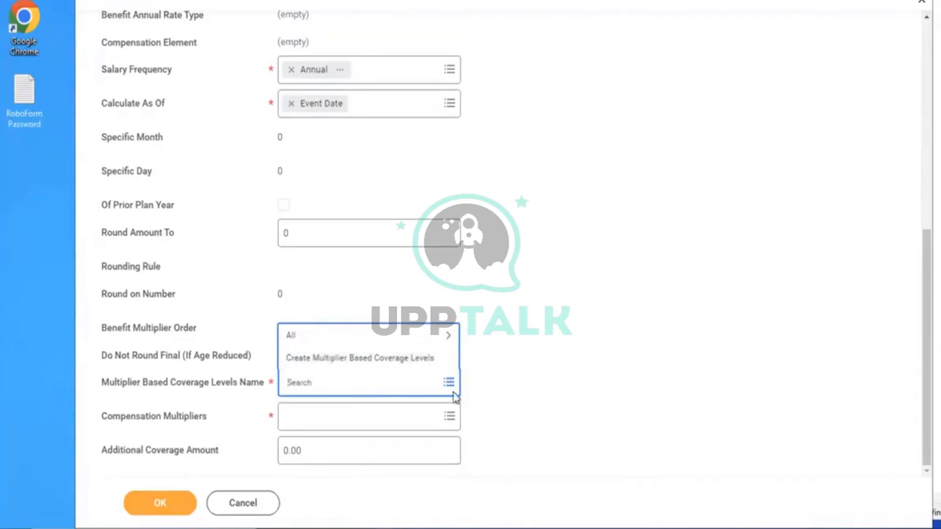
{"action": "left_click", "coordinate": [251, 504]}
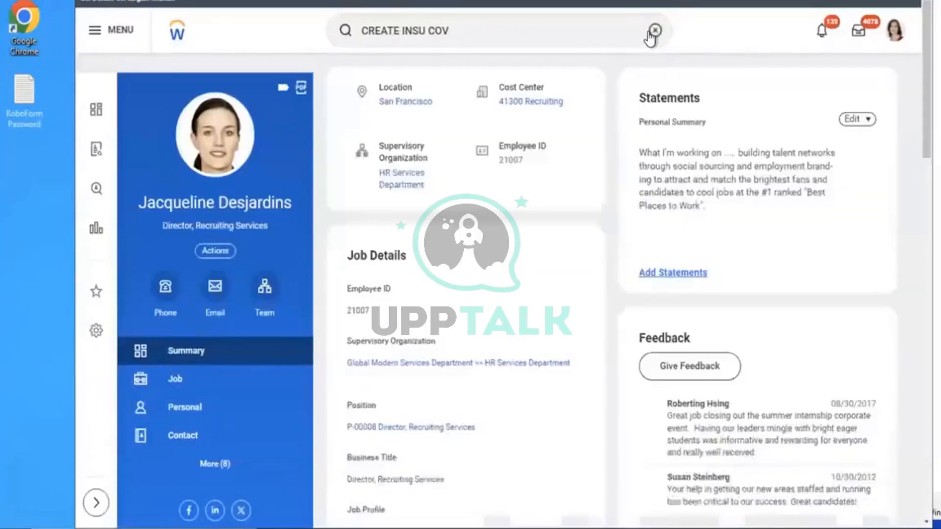
Start amount-based coverage levels named 'AMD - ER 50 K' in USD
{"action": "left_click", "coordinate": [655, 31]}
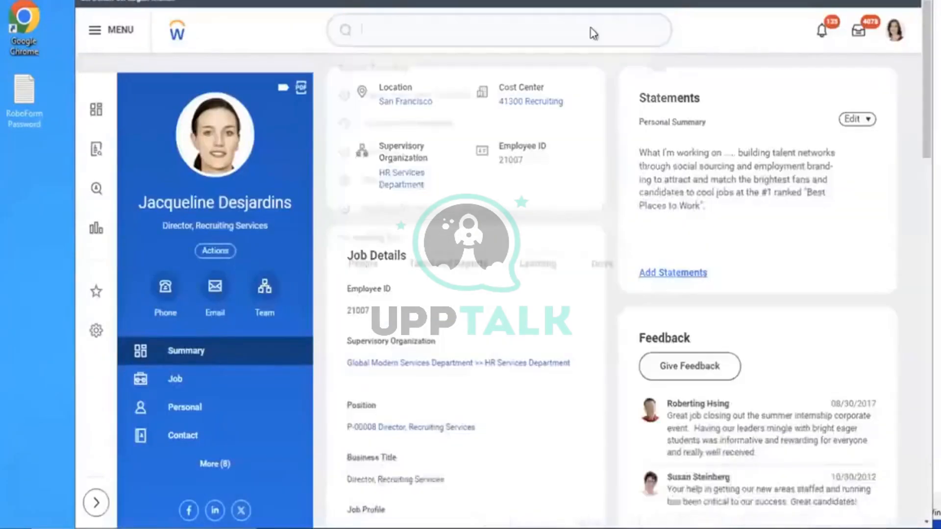
{"action": "left_click", "coordinate": [591, 28]}
{"action": "type", "text": "CREA"}
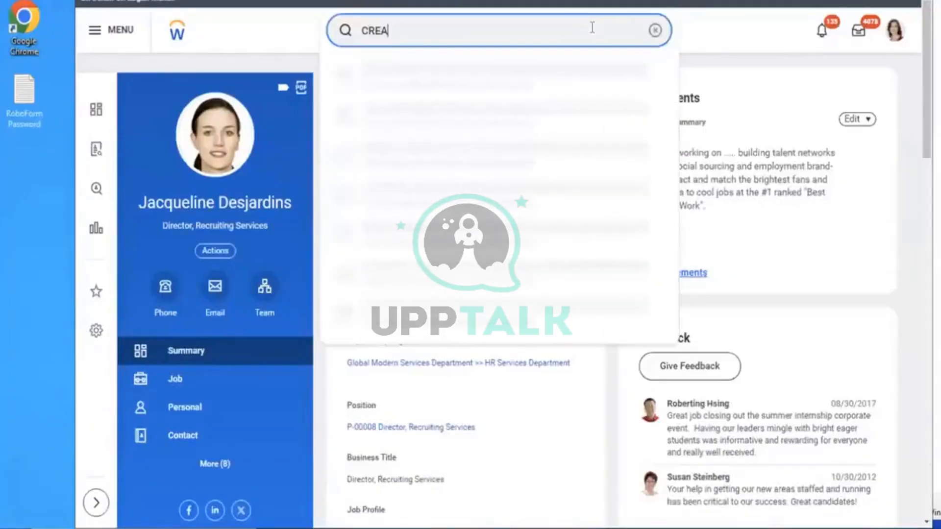
{"action": "type", "text": "TE MAOUNT BASED CO L"}
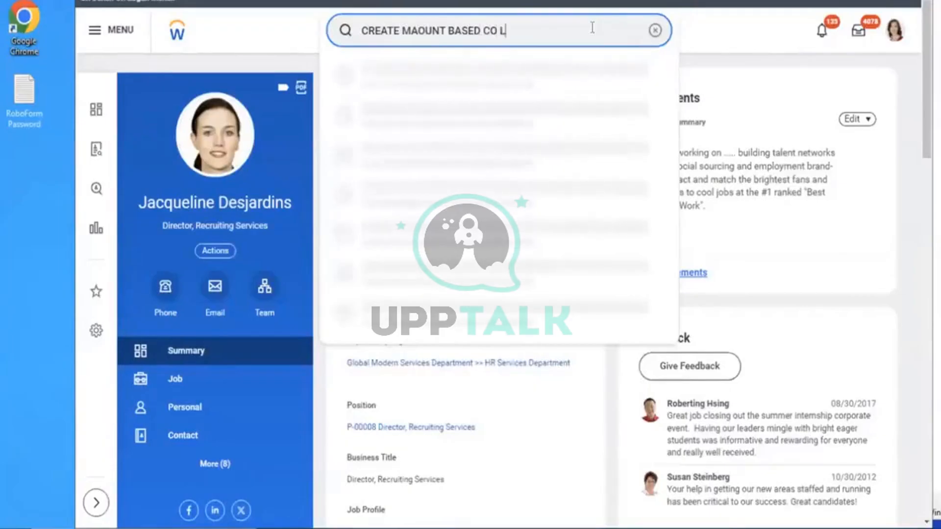
{"action": "type", "text": "EVE"}
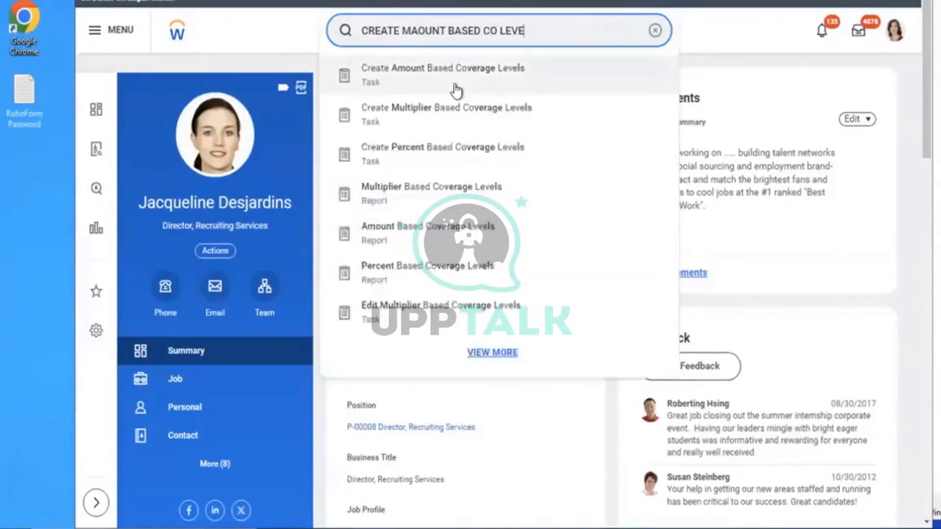
{"action": "left_click", "coordinate": [455, 91]}
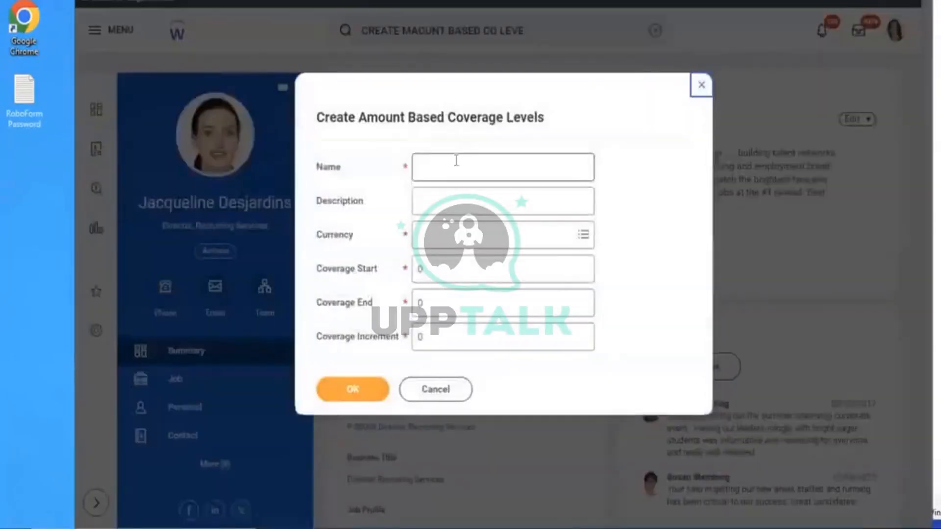
{"action": "left_click", "coordinate": [456, 160]}
{"action": "type", "text": "AMD "}
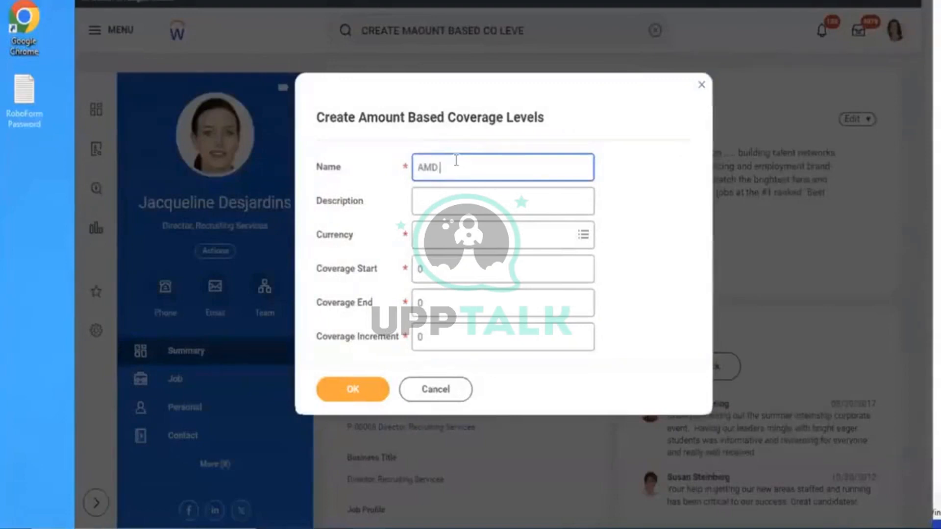
{"action": "type", "text": "- ER"}
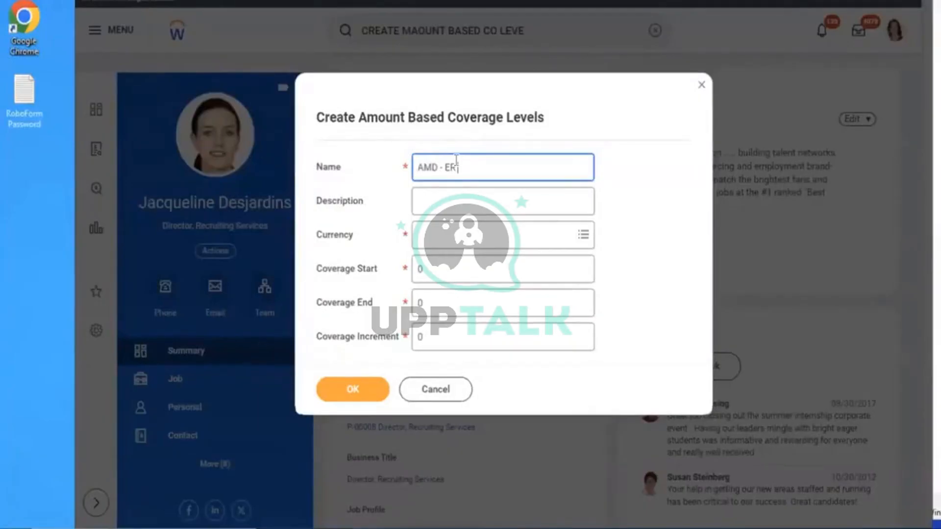
{"action": "type", "text": "50 K"}
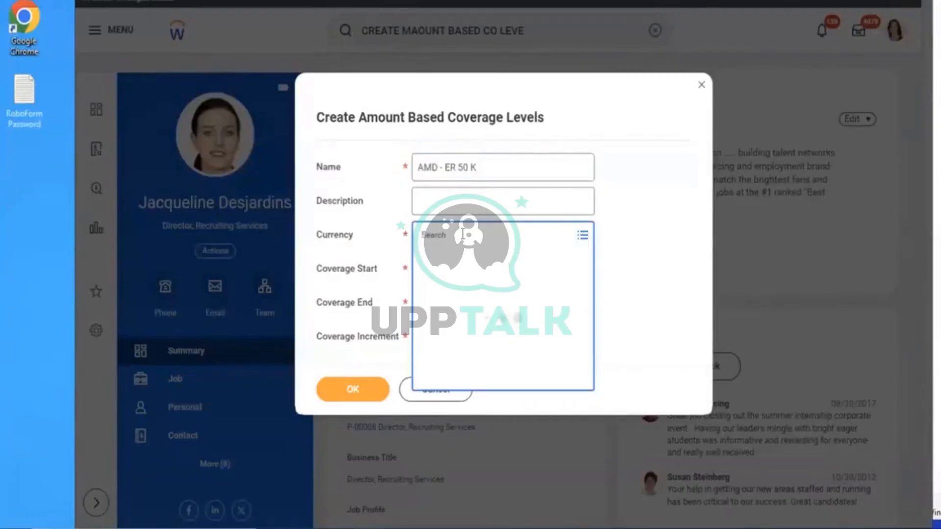
{"action": "type", "text": "usd"}
{"action": "key", "text": "Return"}
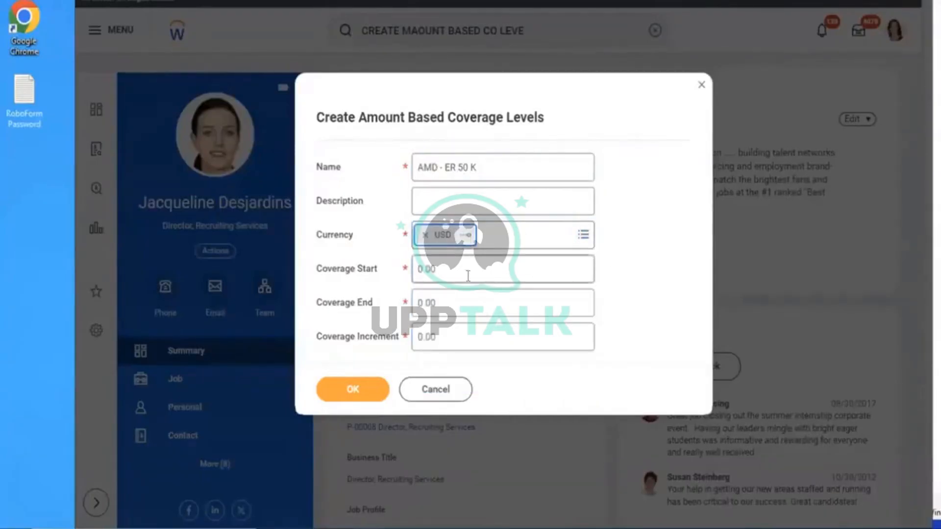
Set the coverage range to start 1, end 2, increment 1
{"action": "key", "text": "Tab"}
{"action": "key", "text": "BackSpace"}
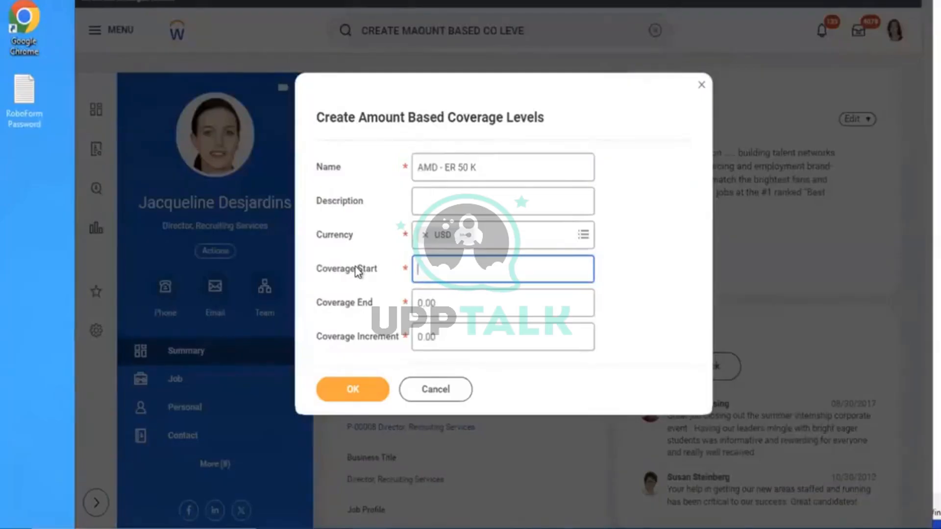
{"action": "type", "text": "50000"}
{"action": "key", "text": "Tab"}
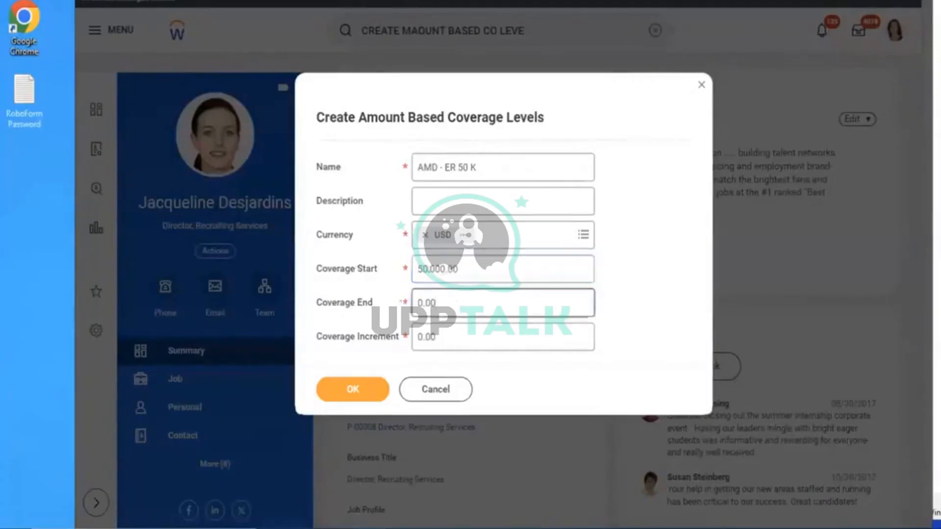
{"action": "type", "text": "50000"}
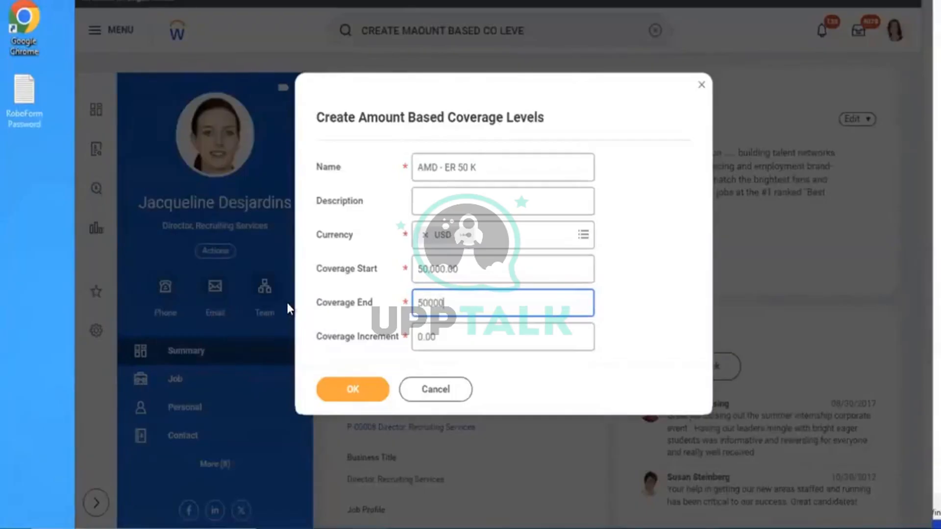
{"action": "key", "text": "BackSpace"}
{"action": "key", "text": "BackSpace"}
{"action": "key", "text": "BackSpace"}
{"action": "key", "text": "BackSpace"}
{"action": "key", "text": "BackSpace"}
{"action": "left_click", "coordinate": [447, 276]}
{"action": "key", "text": "BackSpace"}
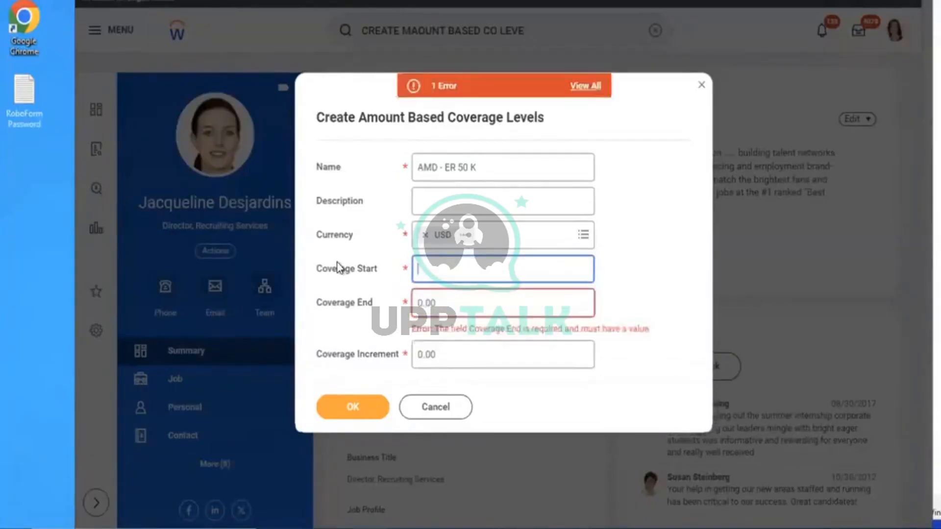
{"action": "type", "text": "1"}
{"action": "left_click", "coordinate": [465, 304]}
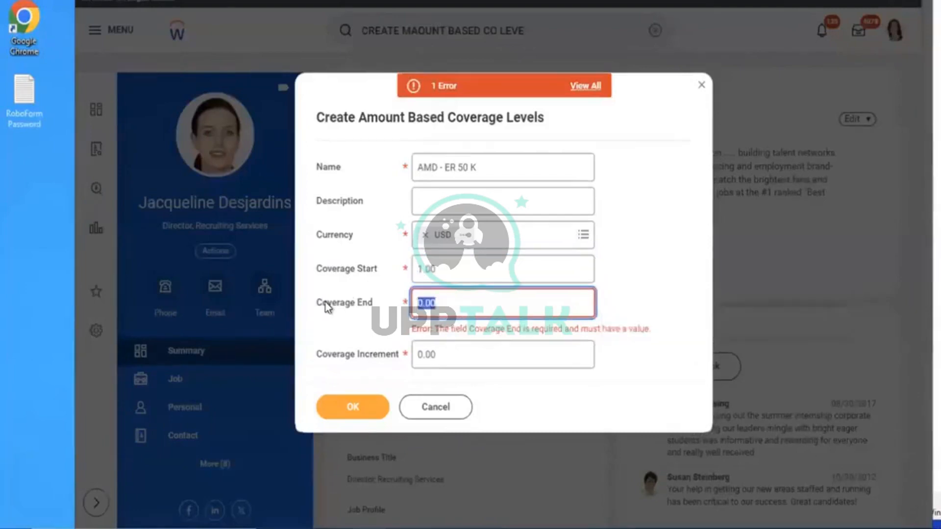
{"action": "key", "text": "BackSpace"}
{"action": "type", "text": "2"}
{"action": "left_click", "coordinate": [466, 354]}
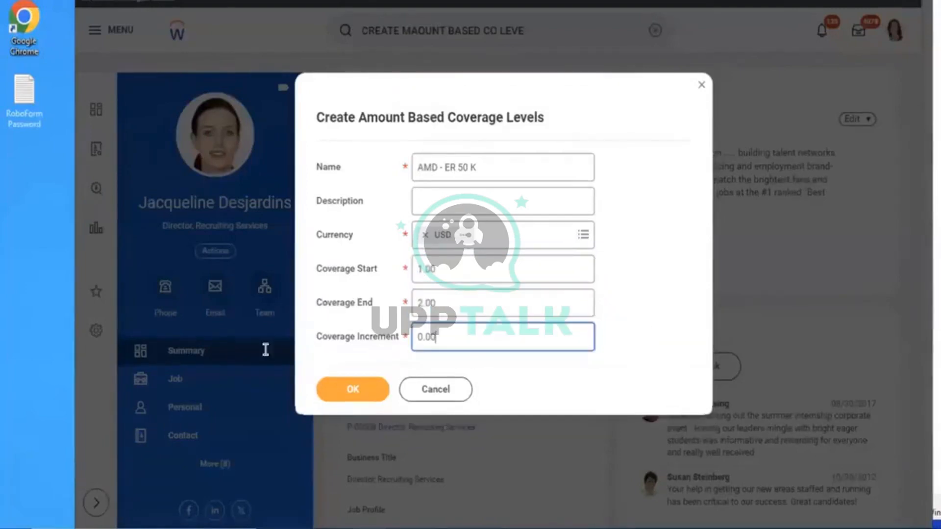
{"action": "type", "text": "1"}
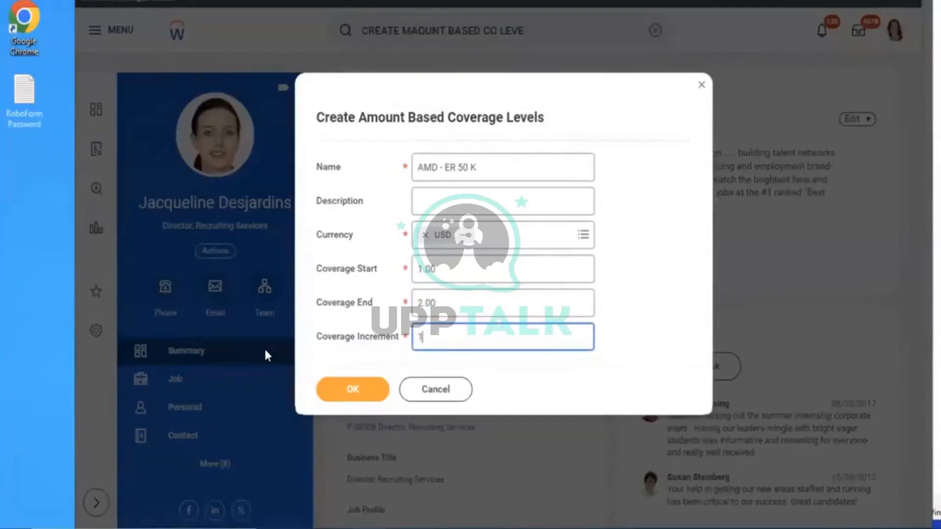
{"action": "left_click", "coordinate": [359, 397]}
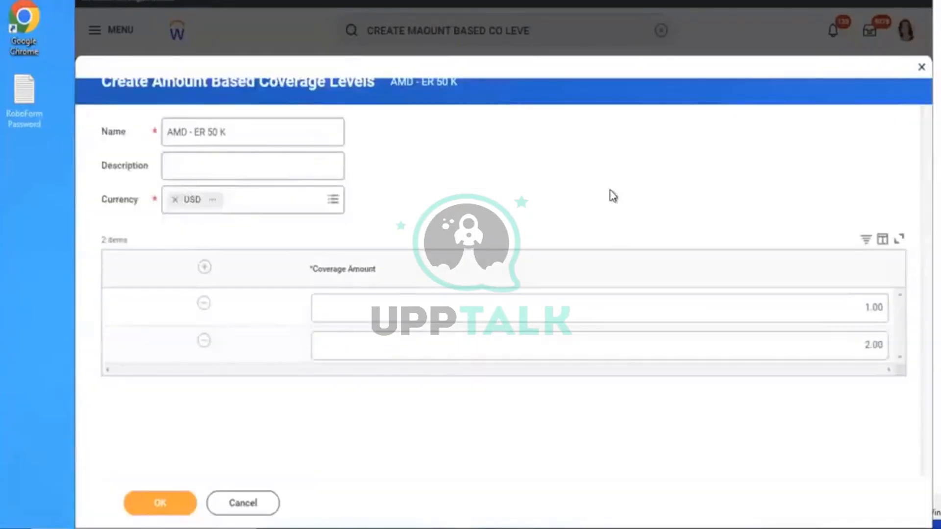
Delete the extra row, set the coverage amount to 50000, and save
{"action": "left_click", "coordinate": [204, 341]}
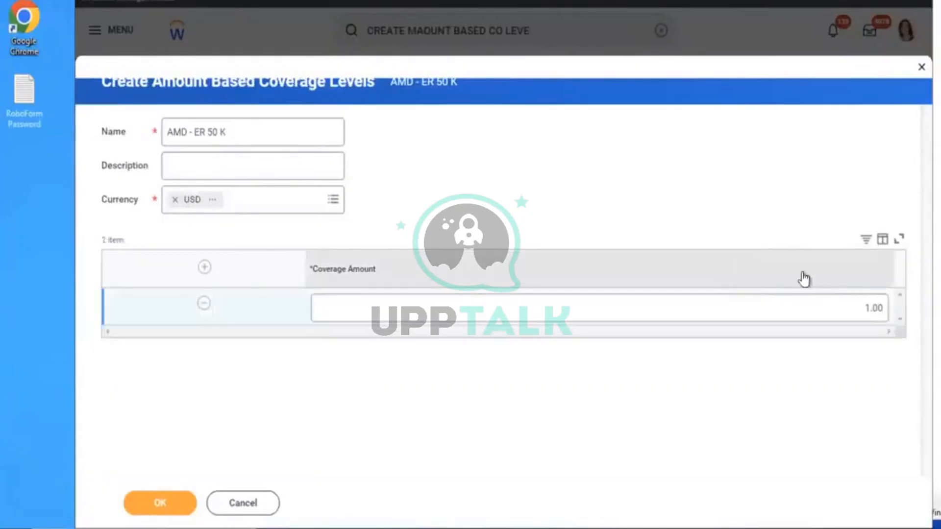
{"action": "left_click", "coordinate": [805, 306]}
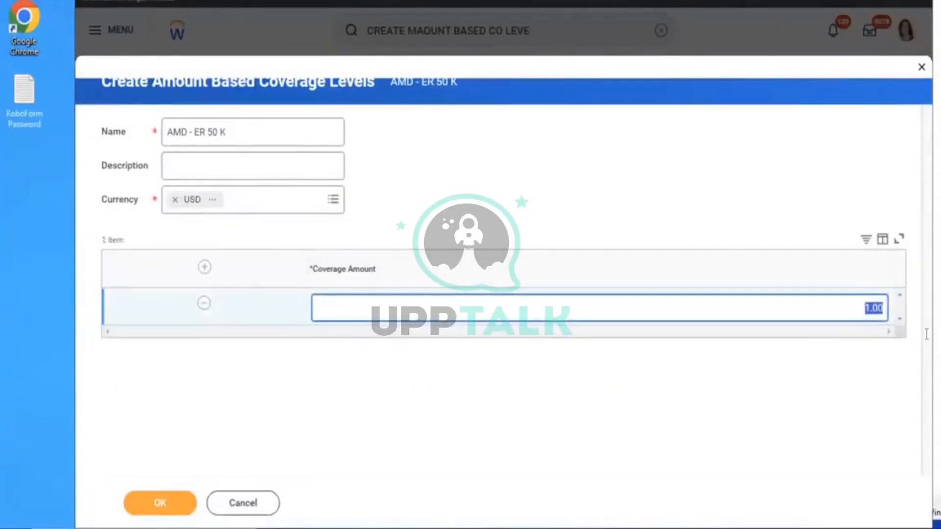
{"action": "type", "text": "50000"}
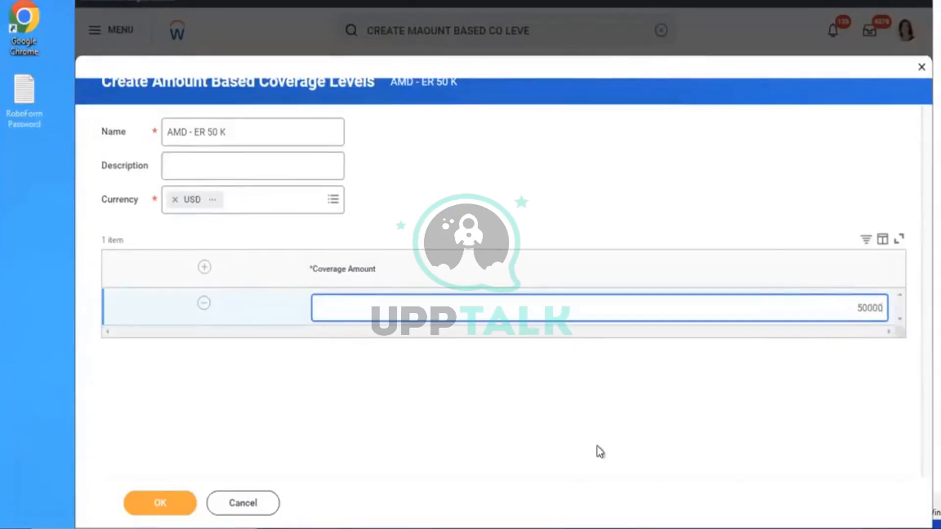
{"action": "left_click", "coordinate": [490, 463]}
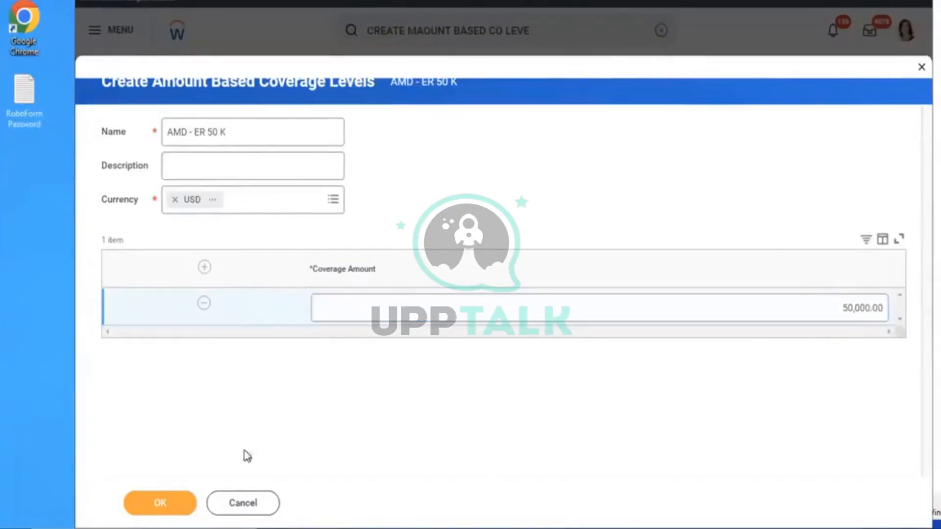
{"action": "left_click", "coordinate": [163, 503]}
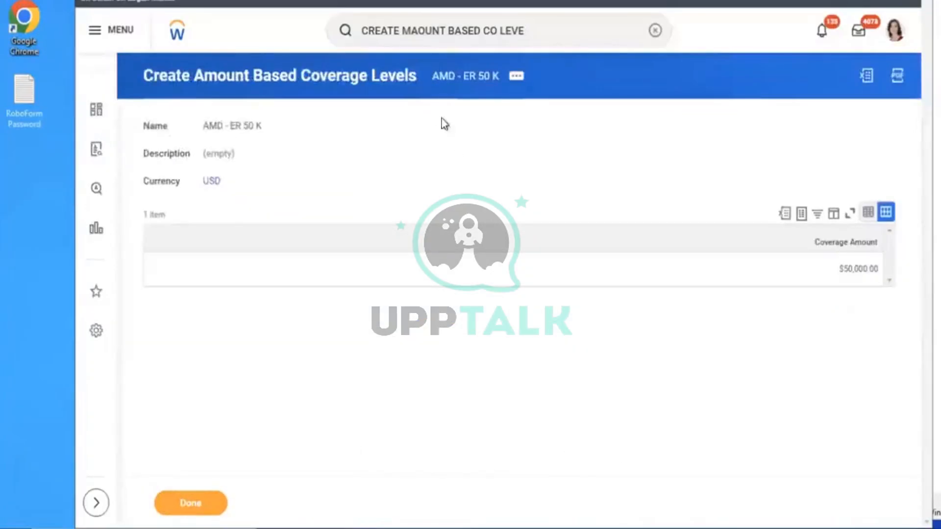
Start the 'AMD - ER Insurance Rate' with a Flat Amount calculation method
{"action": "left_click", "coordinate": [655, 30]}
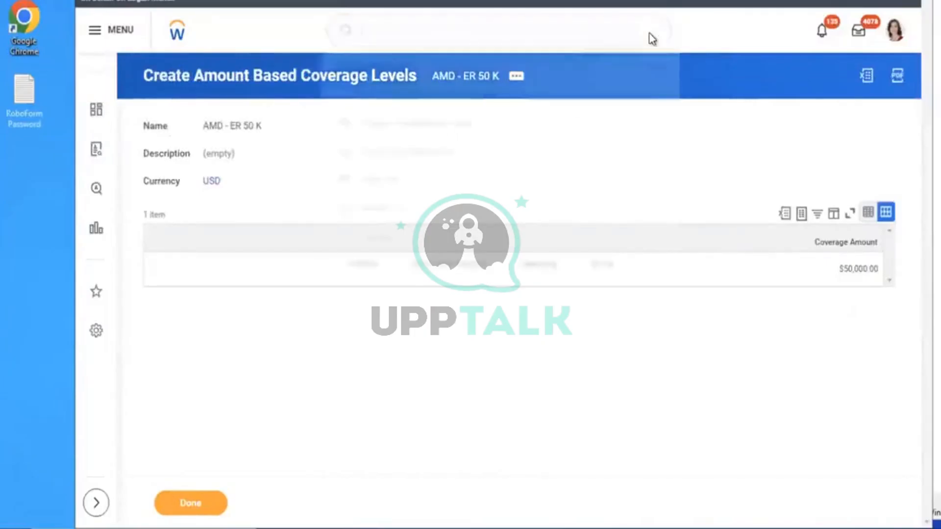
{"action": "type", "text": "CREATE"}
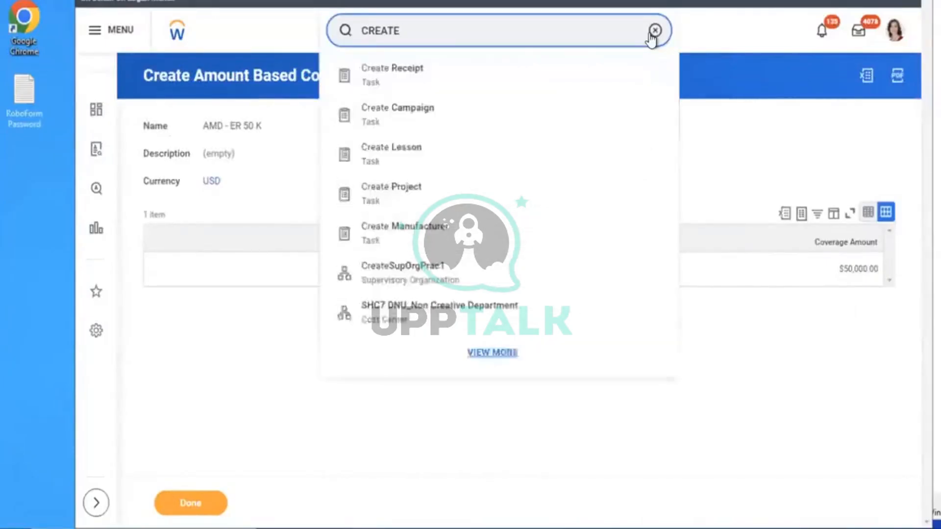
{"action": "type", "text": " INSU RATE"}
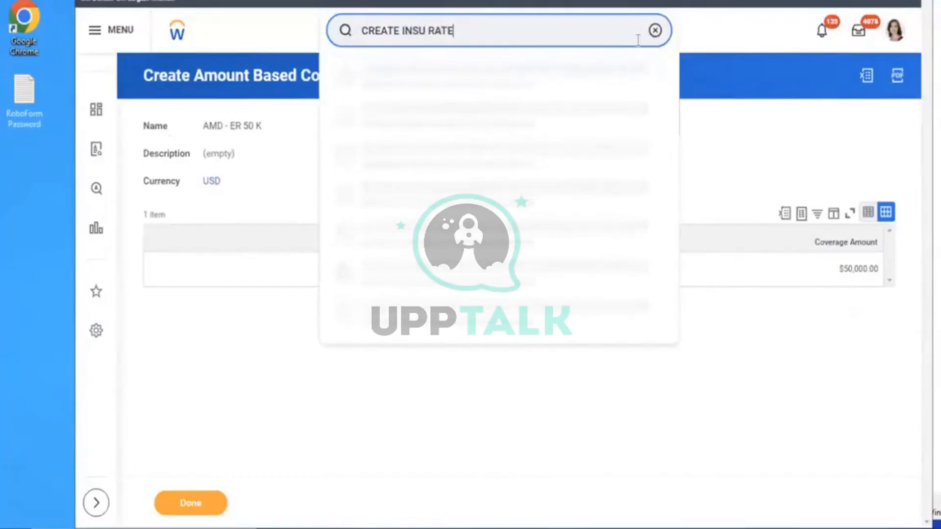
{"action": "left_click", "coordinate": [449, 73]}
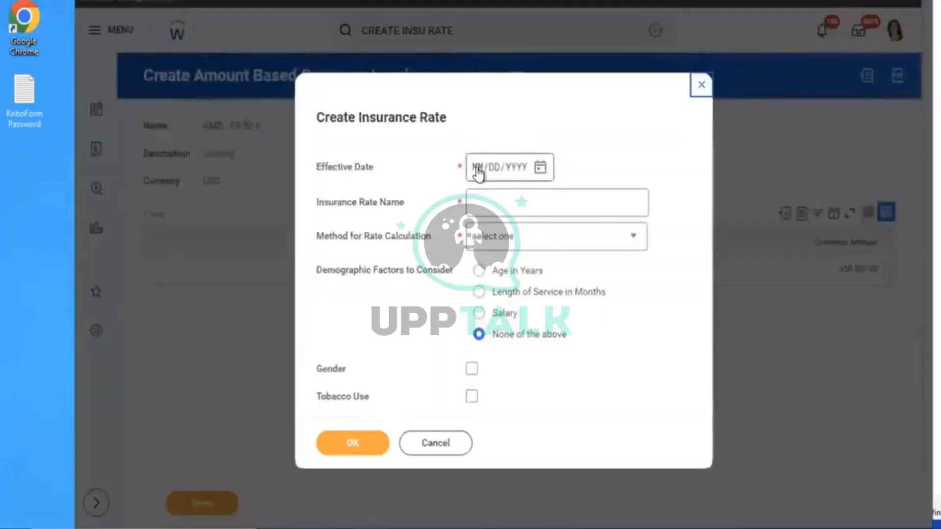
{"action": "left_click", "coordinate": [478, 171]}
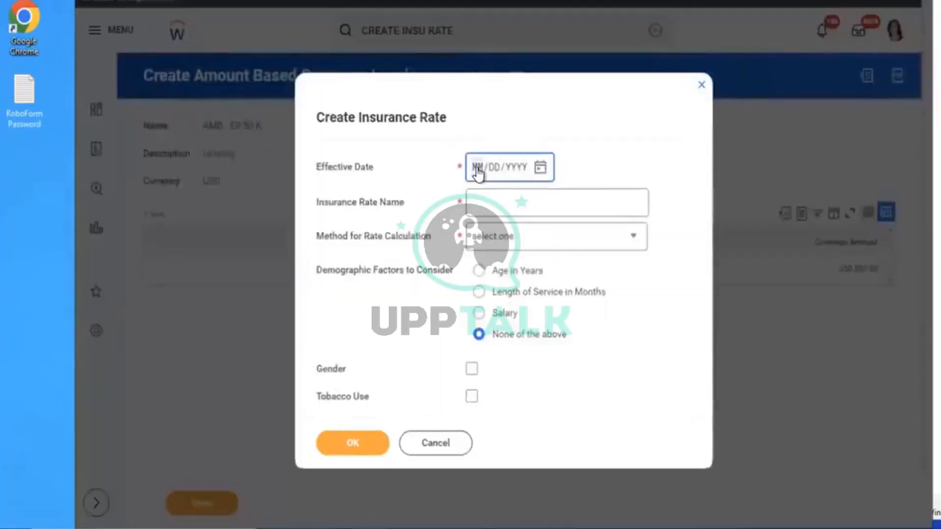
{"action": "type", "text": "01012022"}
{"action": "left_click", "coordinate": [532, 202]}
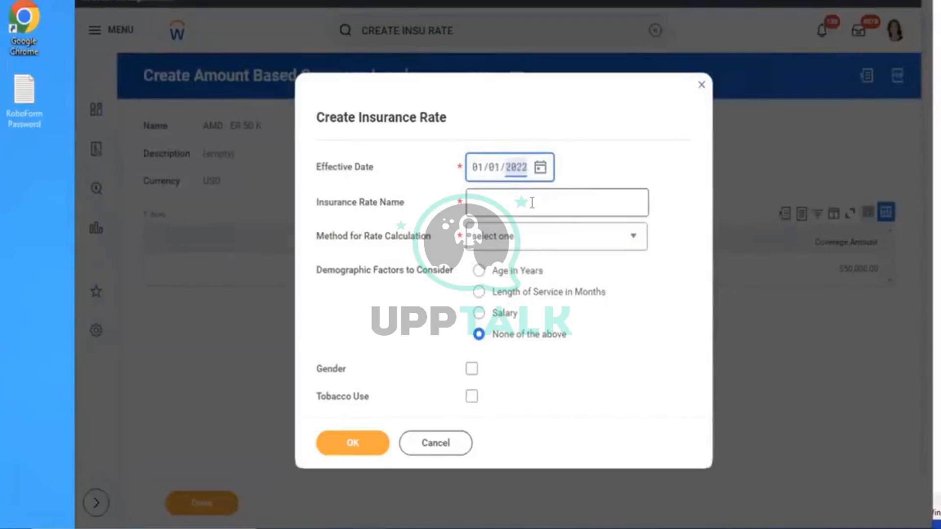
{"action": "type", "text": "AMD"}
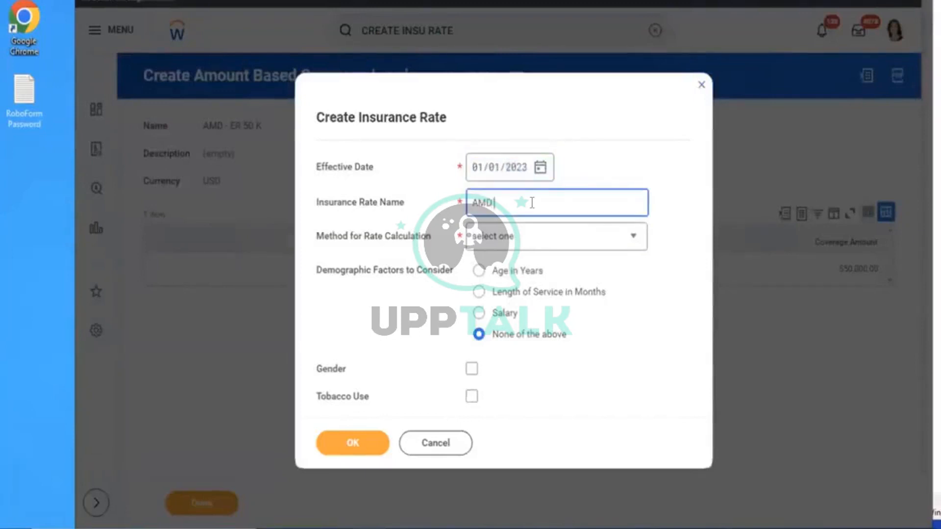
{"action": "type", "text": " - ER Insurance Rate"}
{"action": "left_click", "coordinate": [564, 234]}
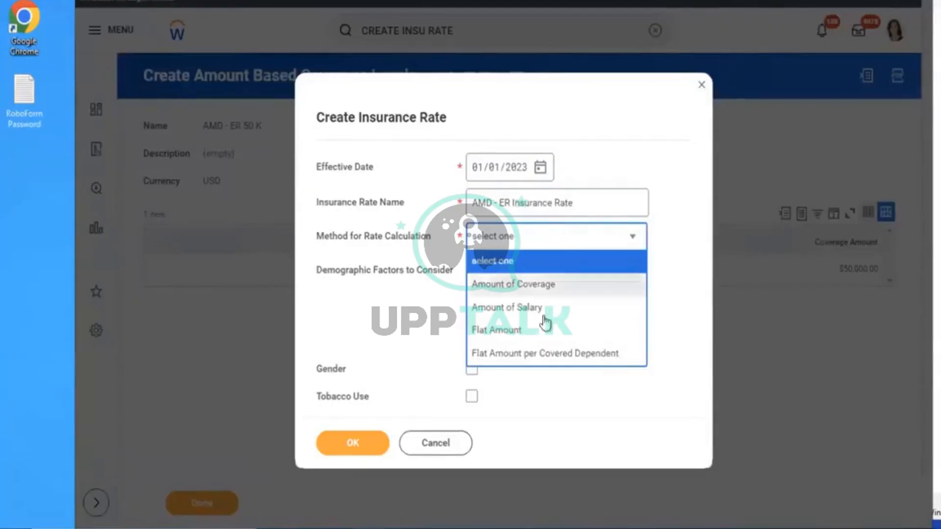
{"action": "left_click", "coordinate": [516, 335]}
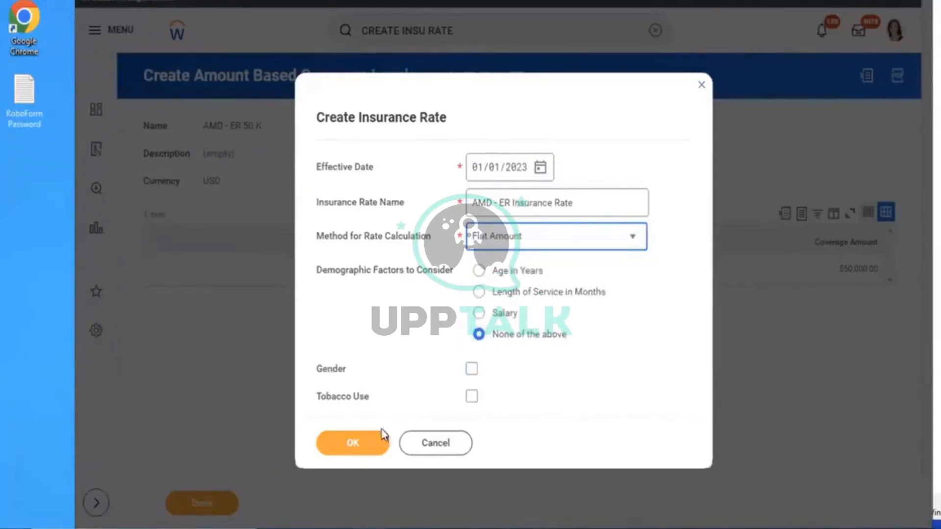
{"action": "left_click", "coordinate": [360, 439]}
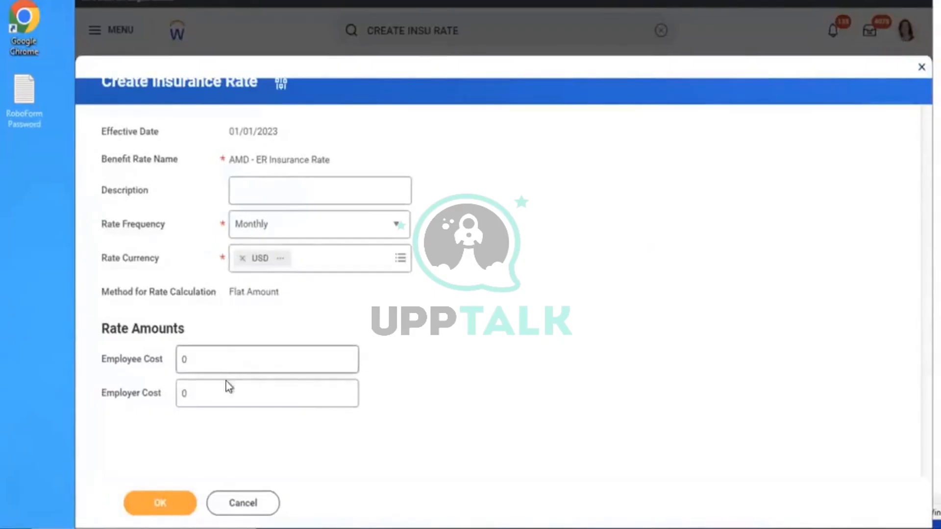
Set the rate's employer cost to 25 and save it
{"action": "left_click", "coordinate": [214, 390]}
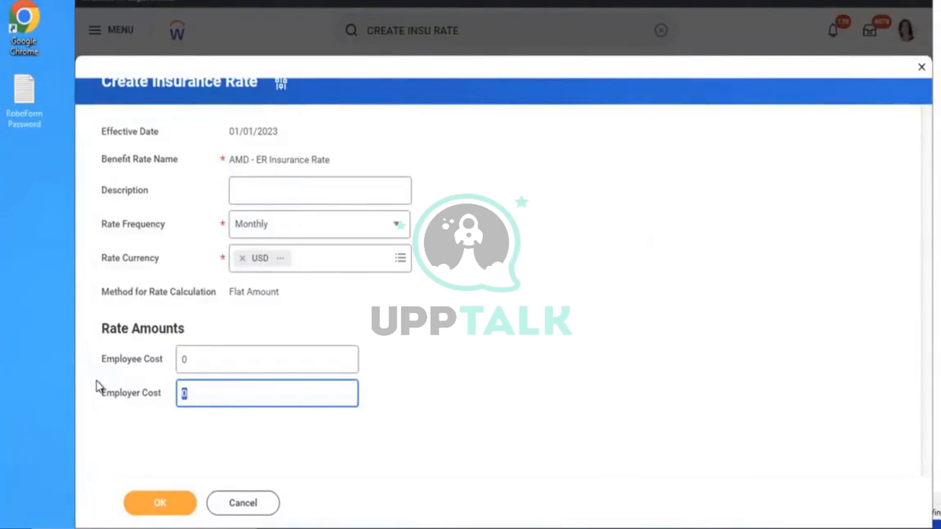
{"action": "type", "text": "50"}
{"action": "left_click", "coordinate": [447, 353]}
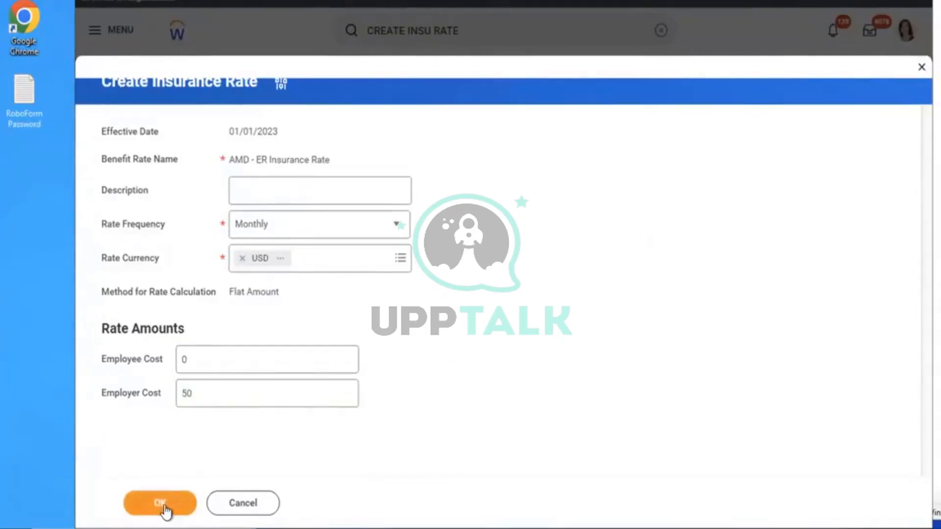
{"action": "left_click_drag", "start_coordinate": [217, 399], "coordinate": [64, 374]}
{"action": "key", "text": "BackSpace"}
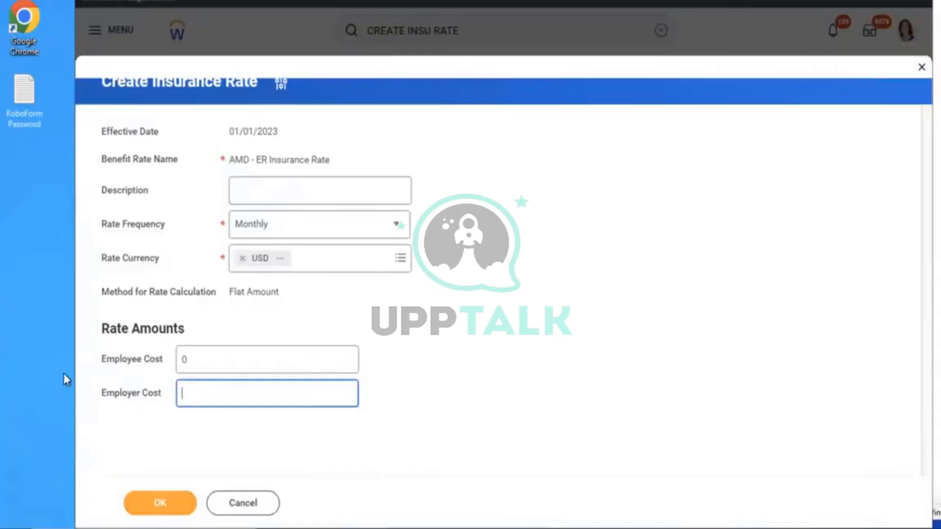
{"action": "type", "text": "25"}
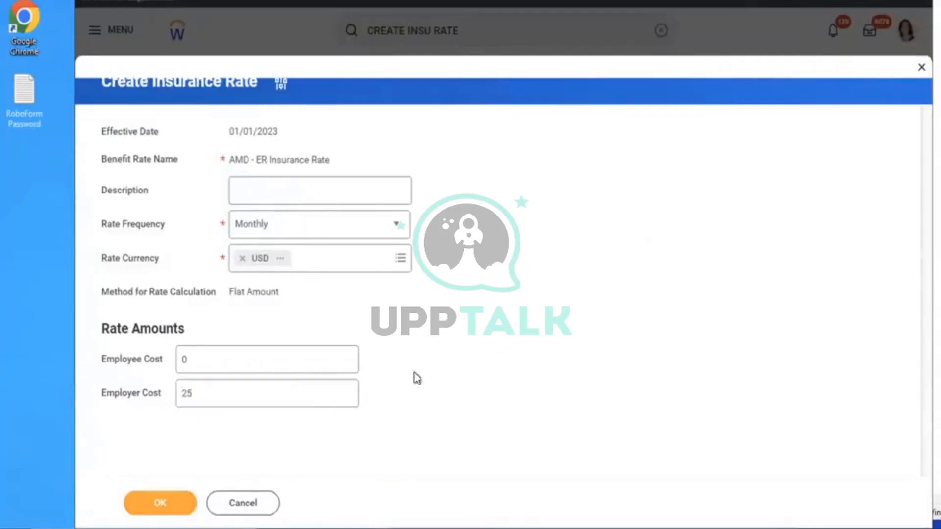
{"action": "left_click", "coordinate": [144, 513]}
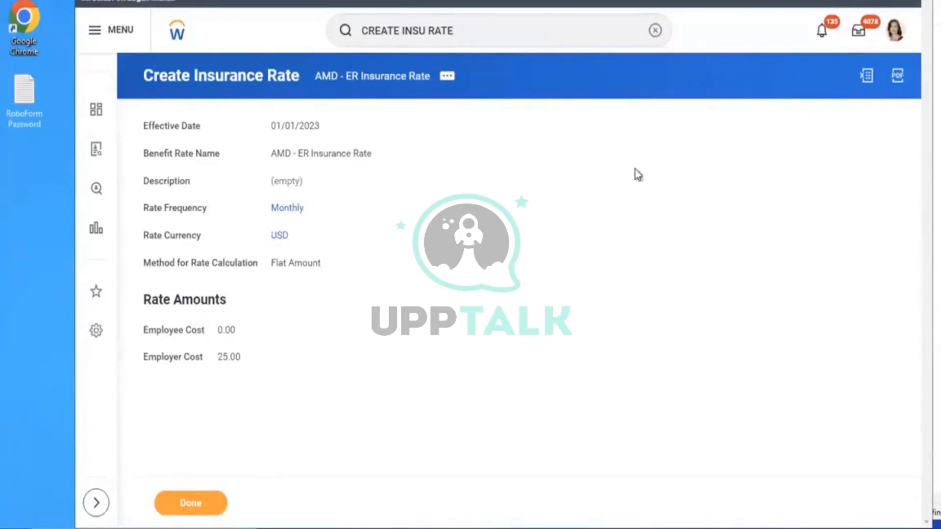
Clear the previous query from the Workday search bar
{"action": "left_click", "coordinate": [655, 30]}
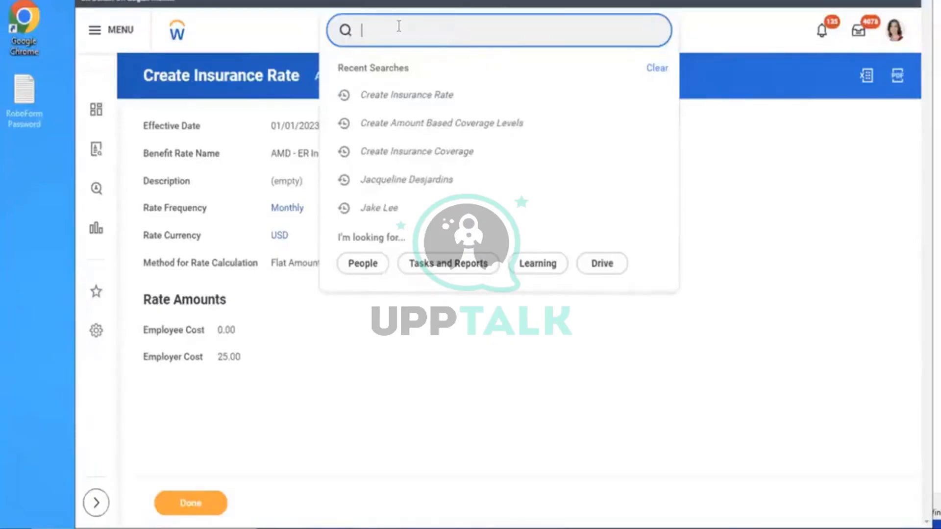
Create an Increment of Currency coverage 'AMD - EE Life Coverage' effective 01/01/2023
{"action": "type", "text": "create"}
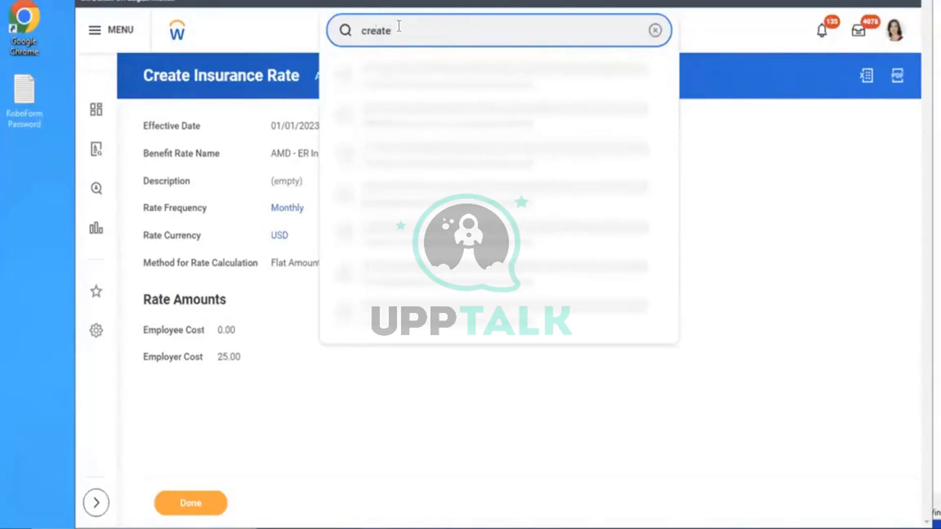
{"action": "type", "text": " insu cov"}
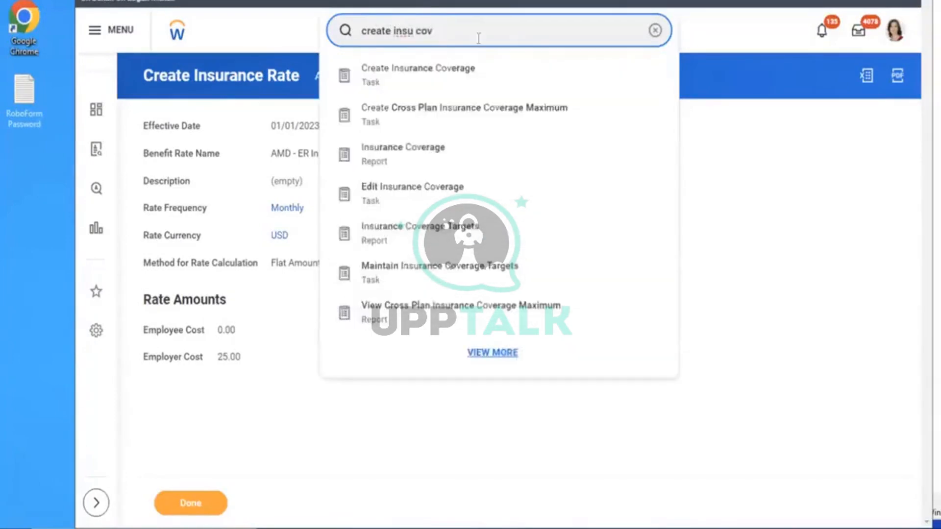
{"action": "left_click", "coordinate": [426, 84]}
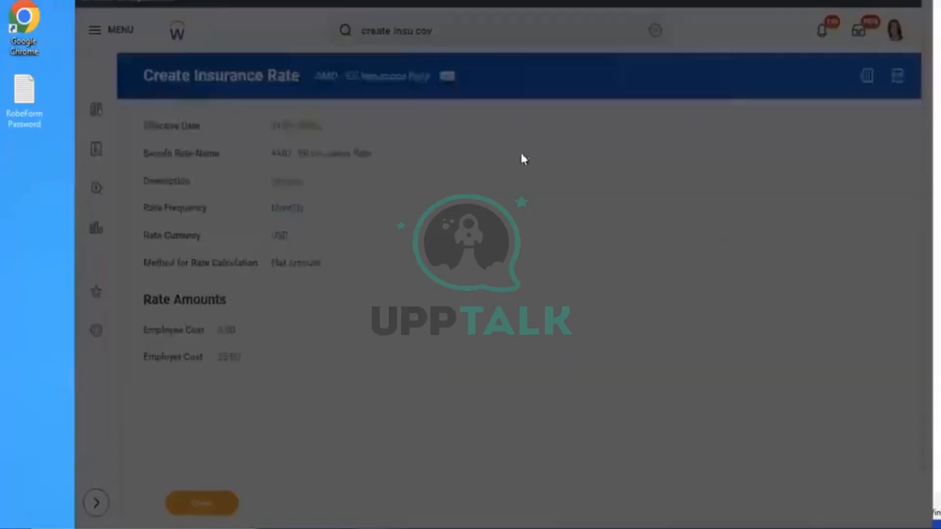
{"action": "left_click", "coordinate": [464, 171]}
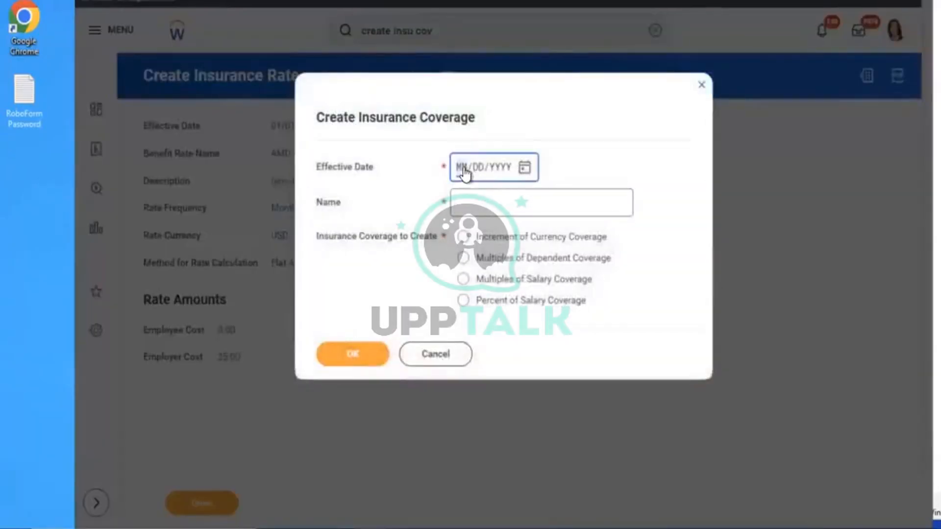
{"action": "type", "text": "01012023"}
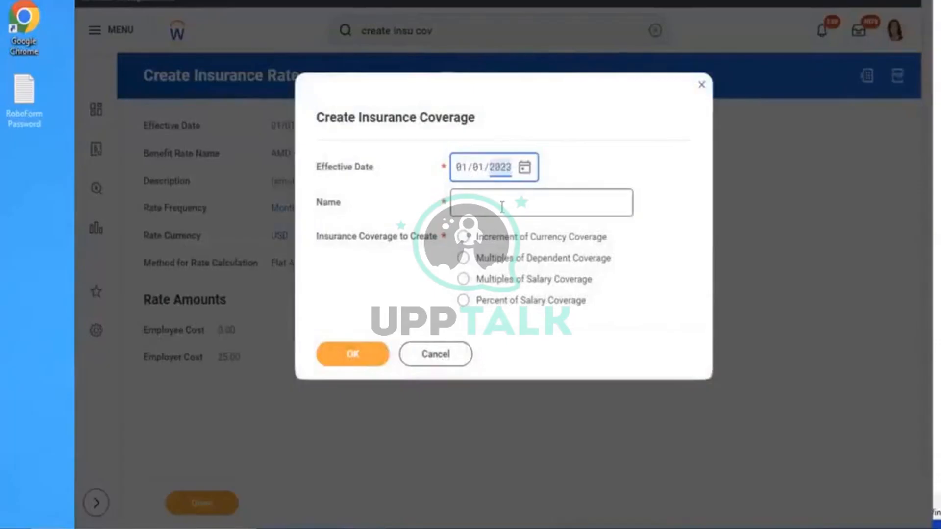
{"action": "left_click", "coordinate": [502, 207]}
{"action": "type", "text": "AMD "}
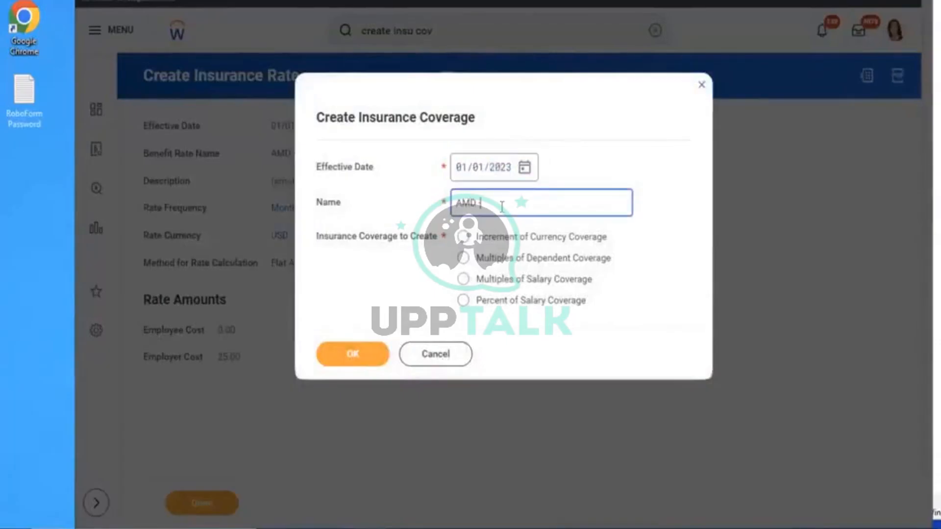
{"action": "type", "text": "- EE"}
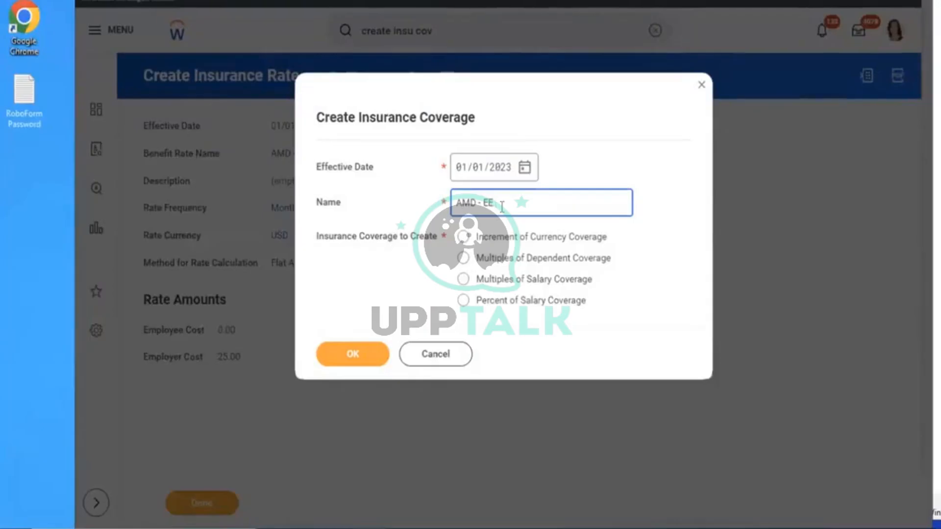
{"action": "type", "text": " Li"}
{"action": "type", "text": "fe Coverage"}
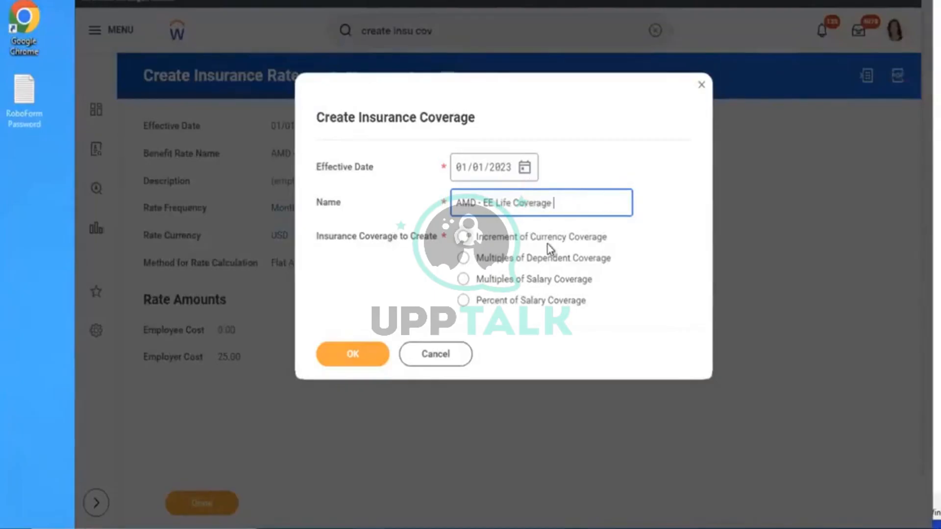
{"action": "left_click", "coordinate": [494, 240]}
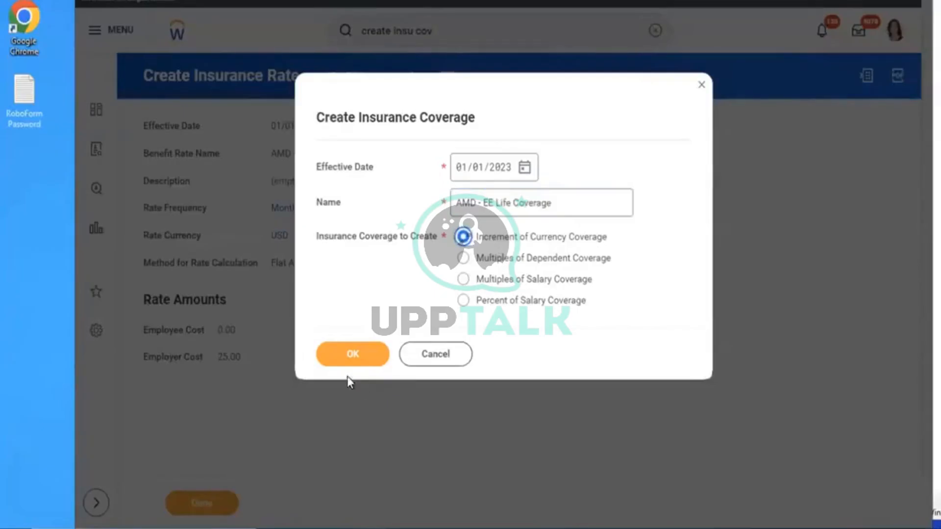
{"action": "left_click", "coordinate": [339, 359]}
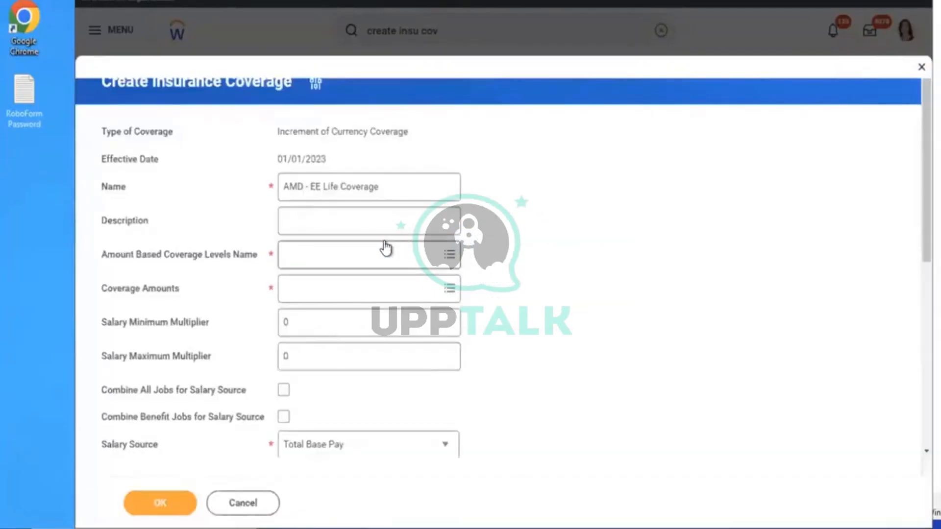
Choose Create Amount Based Coverage Levels from the coverage levels name prompt
{"action": "left_click", "coordinate": [384, 245]}
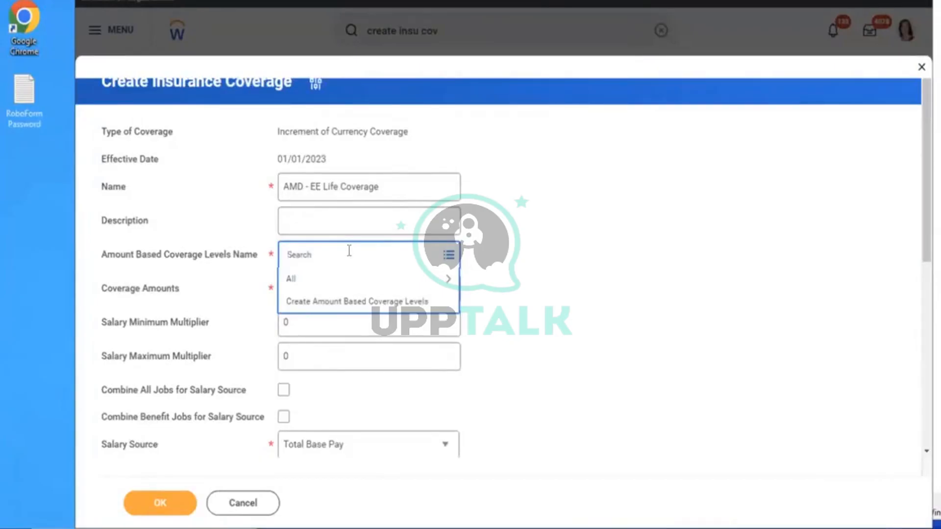
{"action": "left_click", "coordinate": [354, 302]}
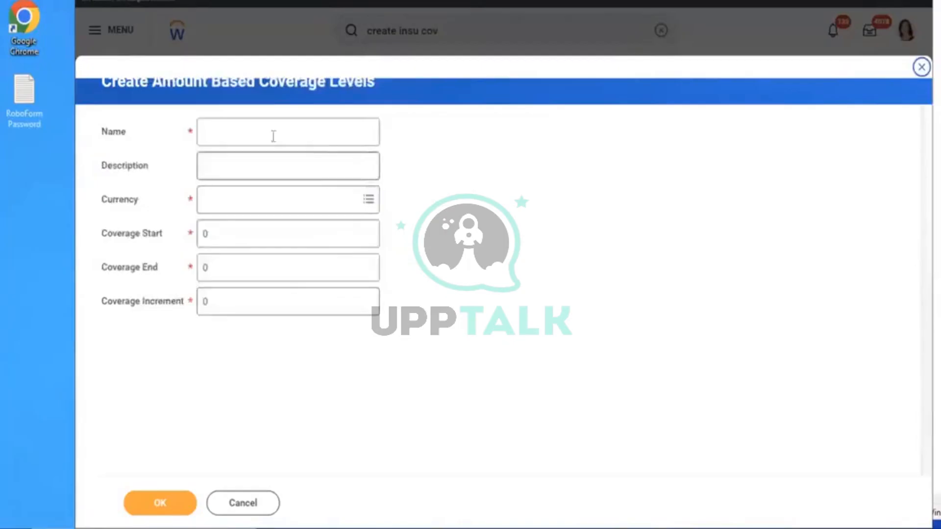
Name the new coverage levels 'AMD - Insurance Coverage EE' with USD currency
{"action": "left_click", "coordinate": [237, 128]}
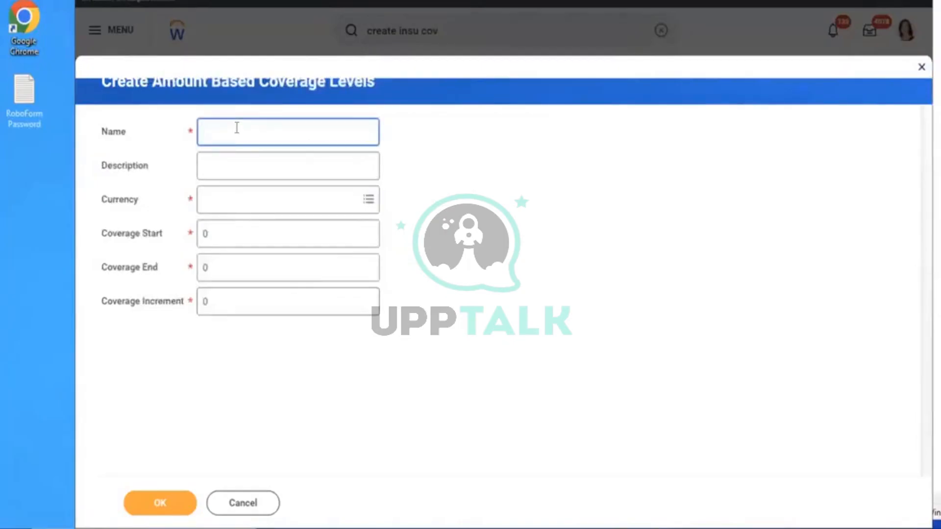
{"action": "type", "text": "AMD - Insurance"}
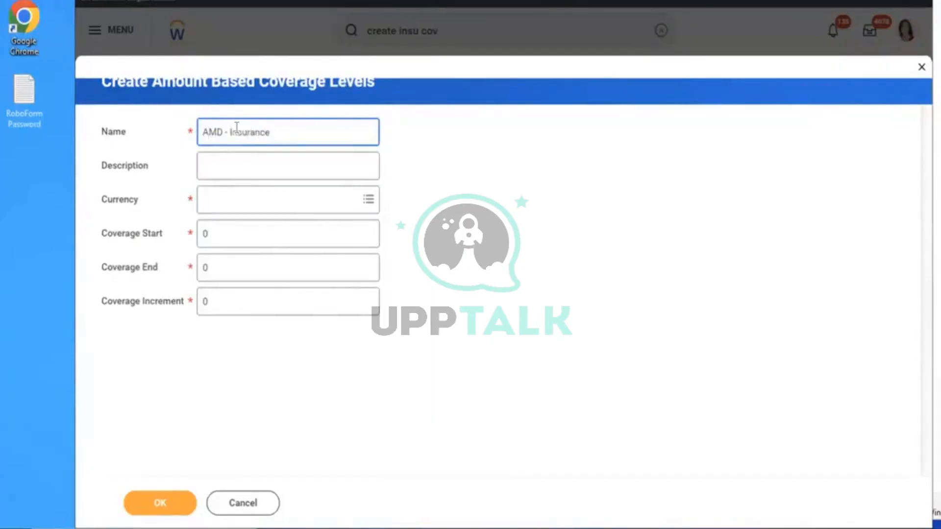
{"action": "type", "text": " Coverage EE"}
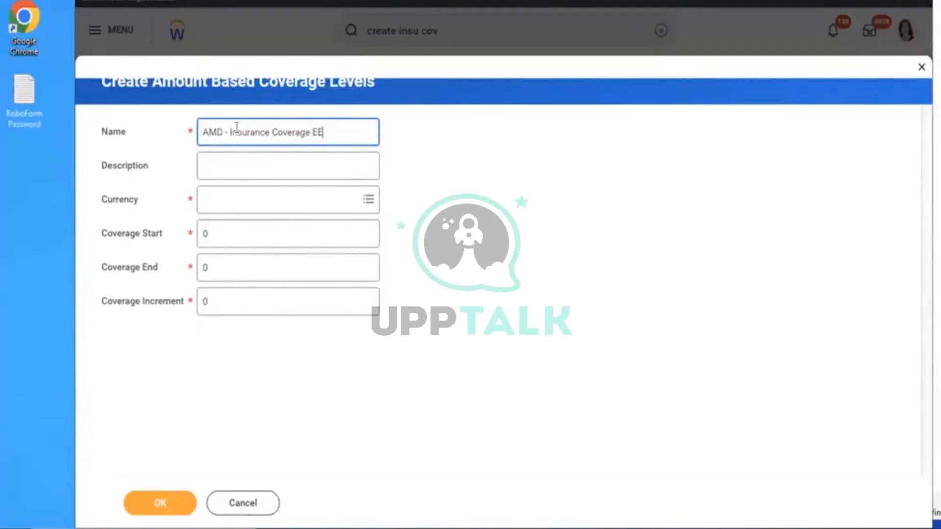
{"action": "left_click", "coordinate": [280, 202]}
{"action": "type", "text": "usd"}
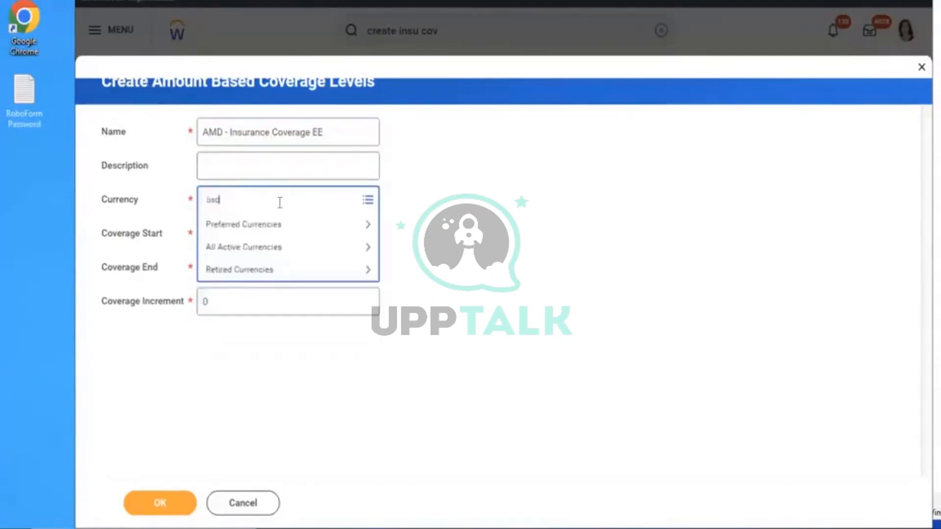
{"action": "key", "text": "Return"}
Set coverage start 60,000, end 150,000, increment 10,000, and generate the amounts
{"action": "double_click", "coordinate": [264, 231]}
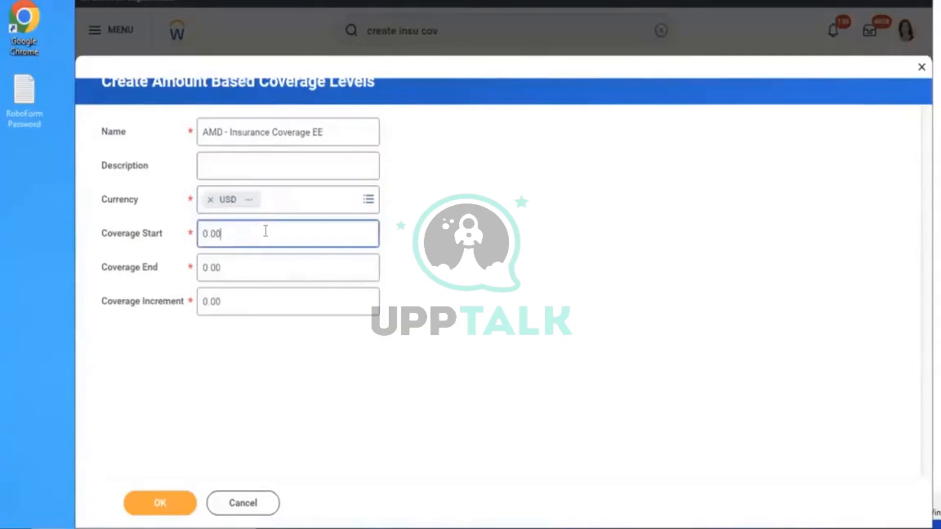
{"action": "key", "text": "BackSpace"}
{"action": "type", "text": "60000"}
{"action": "key", "text": "Tab"}
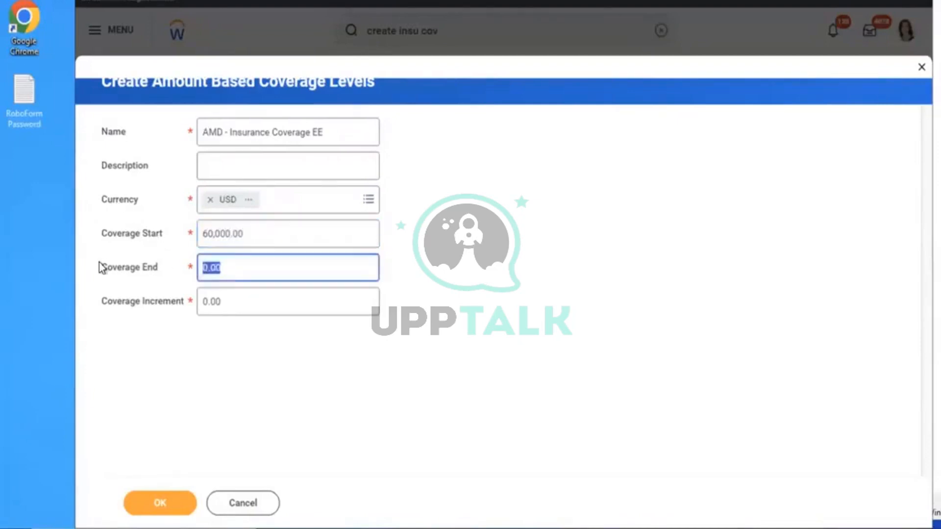
{"action": "type", "text": "150000"}
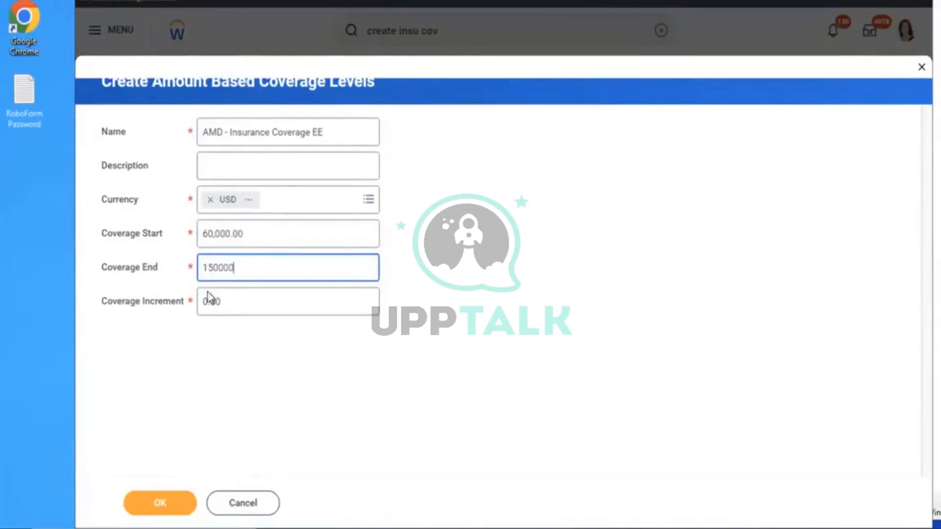
{"action": "key", "text": "Tab"}
{"action": "type", "text": "10,00"}
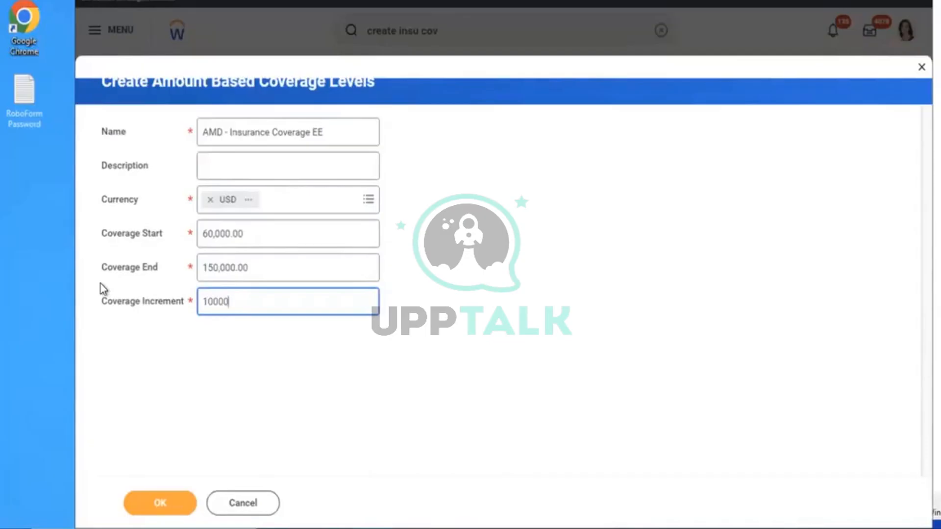
{"action": "type", "text": "0"}
{"action": "left_click", "coordinate": [155, 508]}
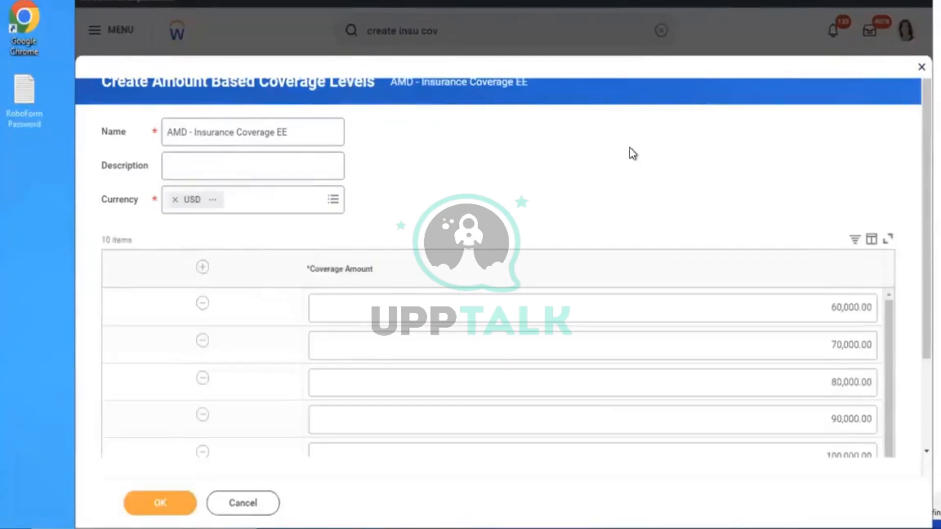
Review the ten generated amounts from 60,000 to 150,000 and submit them
{"action": "scroll", "coordinate": [632, 153], "scroll_direction": "down", "scroll_amount": 2}
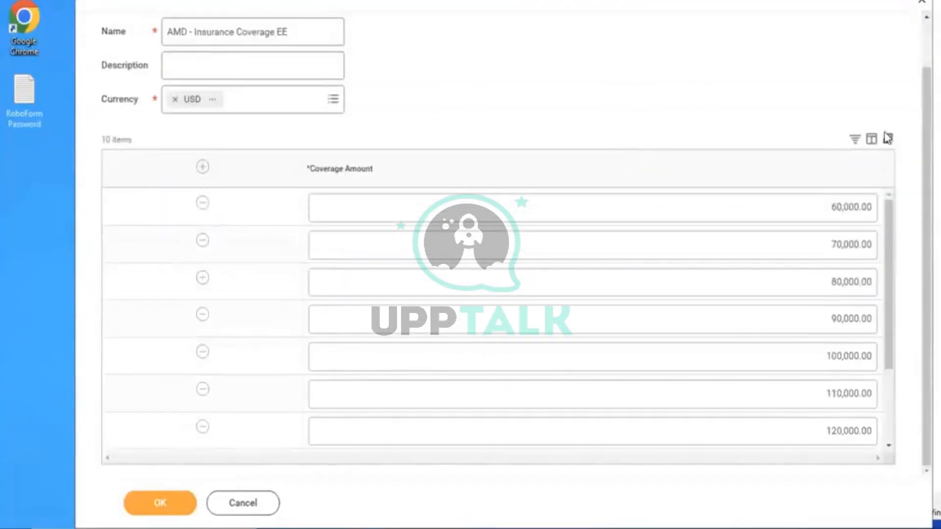
{"action": "left_click_drag", "start_coordinate": [881, 284], "coordinate": [882, 371]}
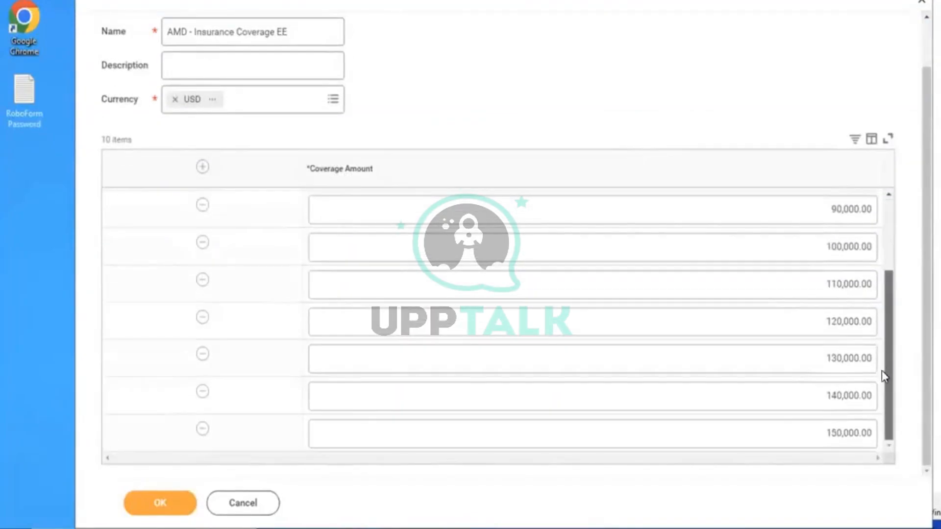
{"action": "left_click_drag", "start_coordinate": [894, 316], "coordinate": [909, 502]}
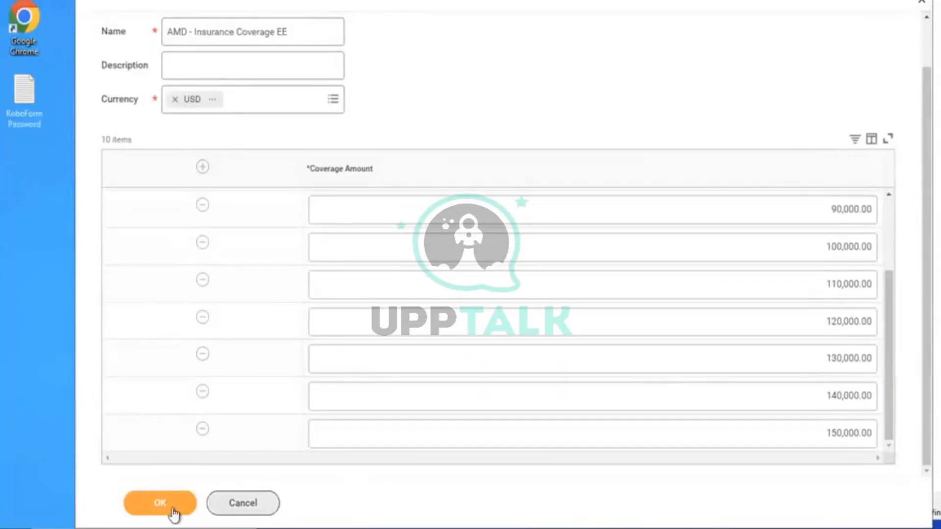
{"action": "left_click", "coordinate": [158, 500]}
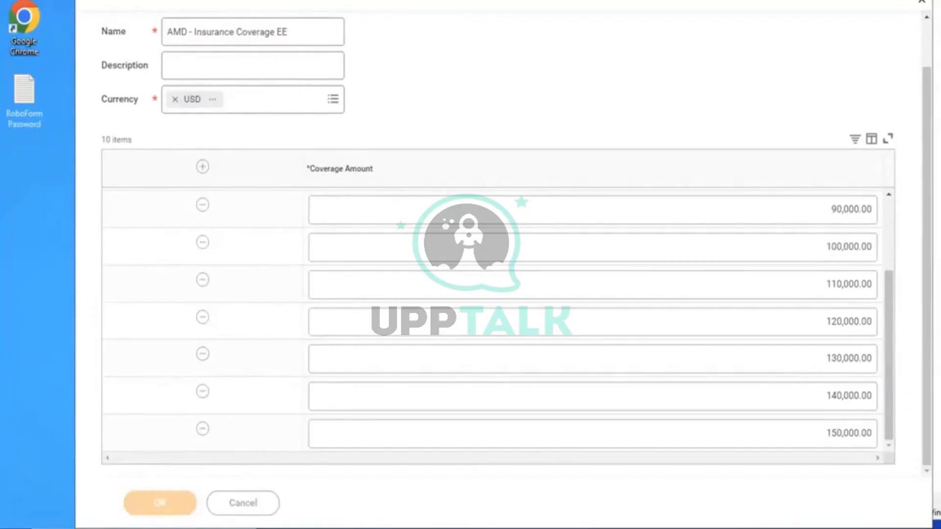
Select the coverage levels name and submit the levels again
{"action": "left_click_drag", "start_coordinate": [300, 31], "coordinate": [149, 33]}
{"action": "key", "text": "ctrl+c"}
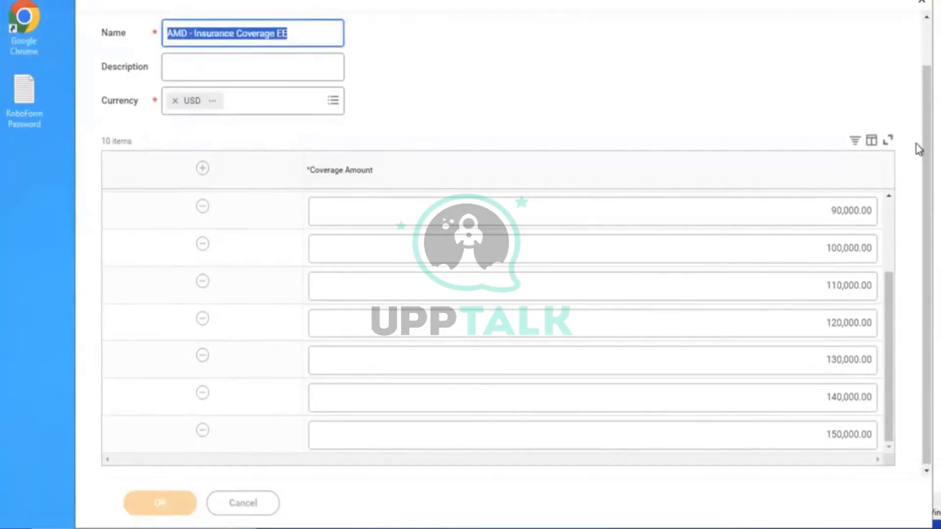
{"action": "scroll", "coordinate": [918, 32], "scroll_direction": "up", "scroll_amount": 1}
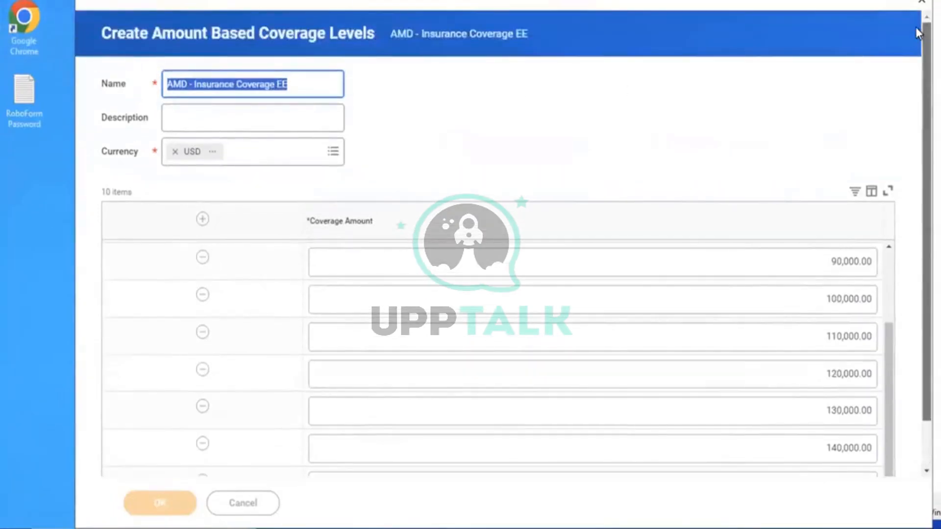
{"action": "scroll", "coordinate": [918, 109], "scroll_direction": "down", "scroll_amount": 1}
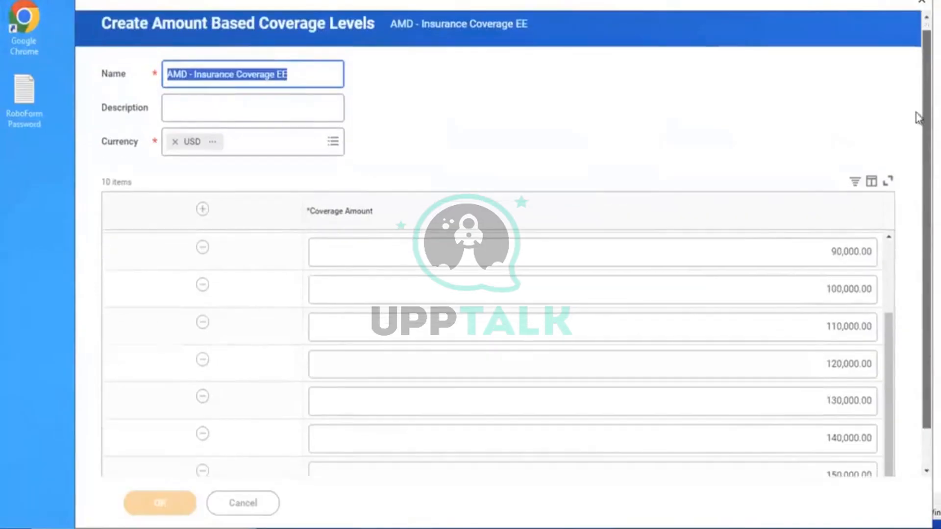
{"action": "left_click", "coordinate": [162, 504]}
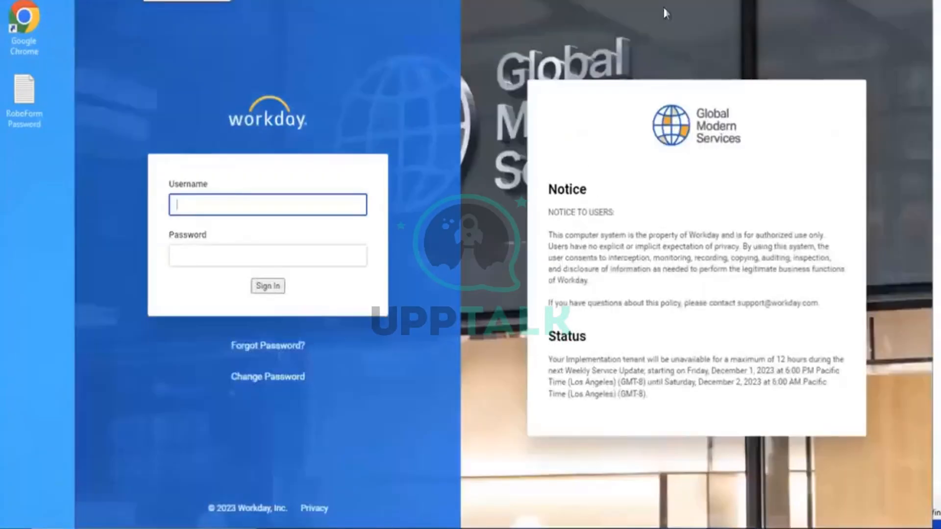
Fill the sign-in fields from the password manager's saved Workday login
{"action": "left_click", "coordinate": [834, 1]}
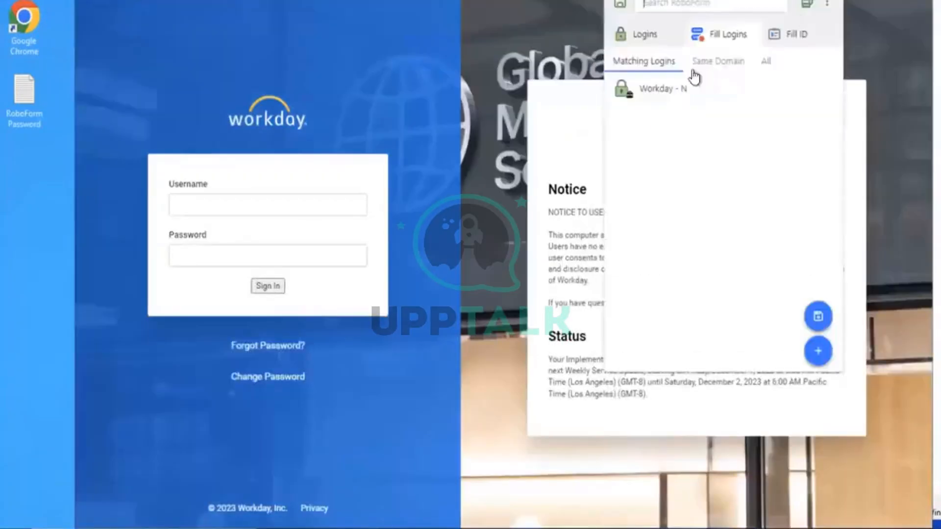
{"action": "left_click", "coordinate": [667, 88]}
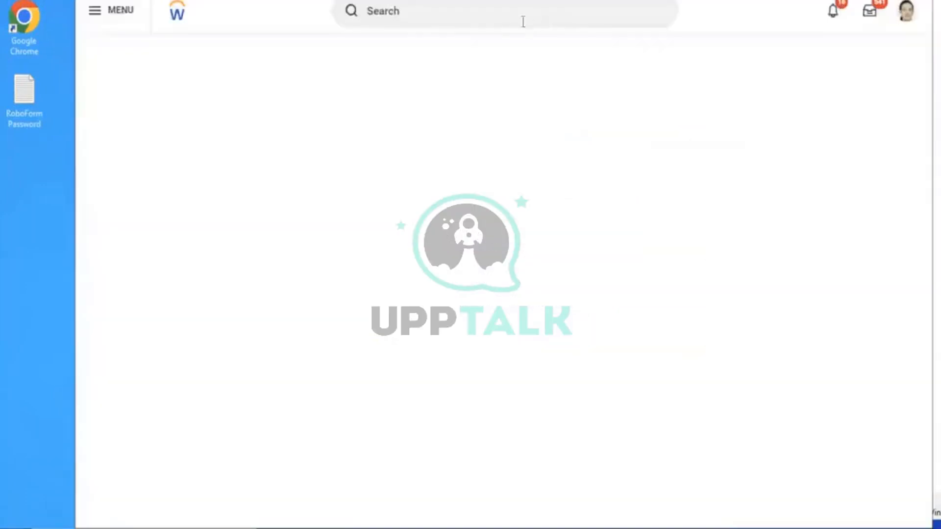
Look up existing 'amd' coverages in Edit Insurance Coverage, then cancel the task
{"action": "left_click", "coordinate": [426, 11]}
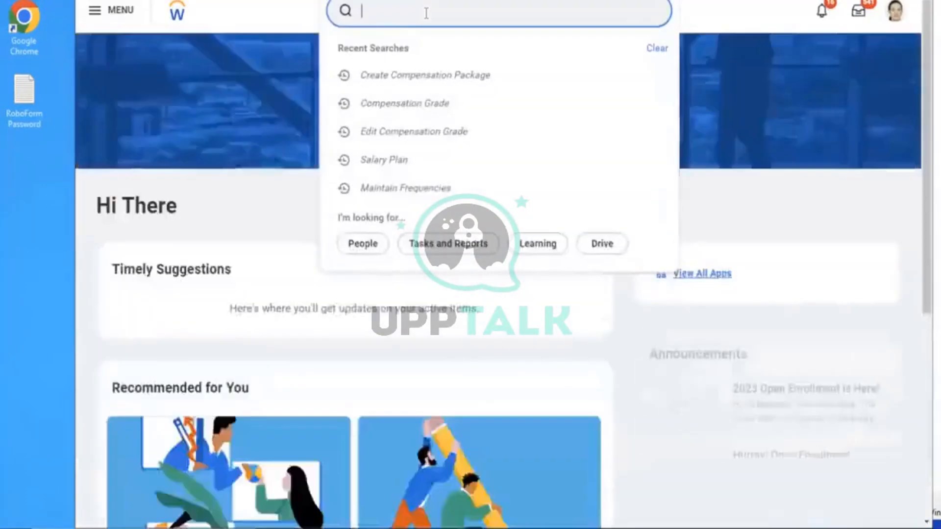
{"action": "type", "text": "edit insu"}
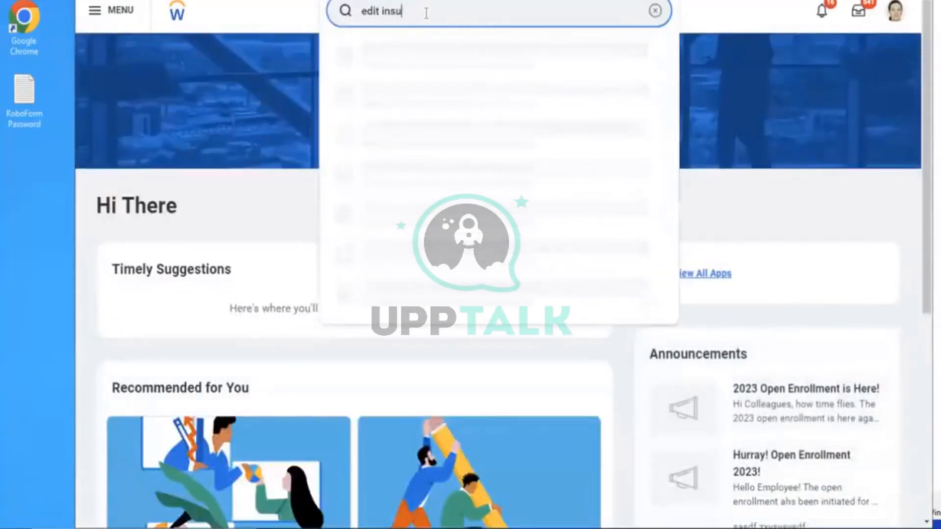
{"action": "type", "text": " cov"}
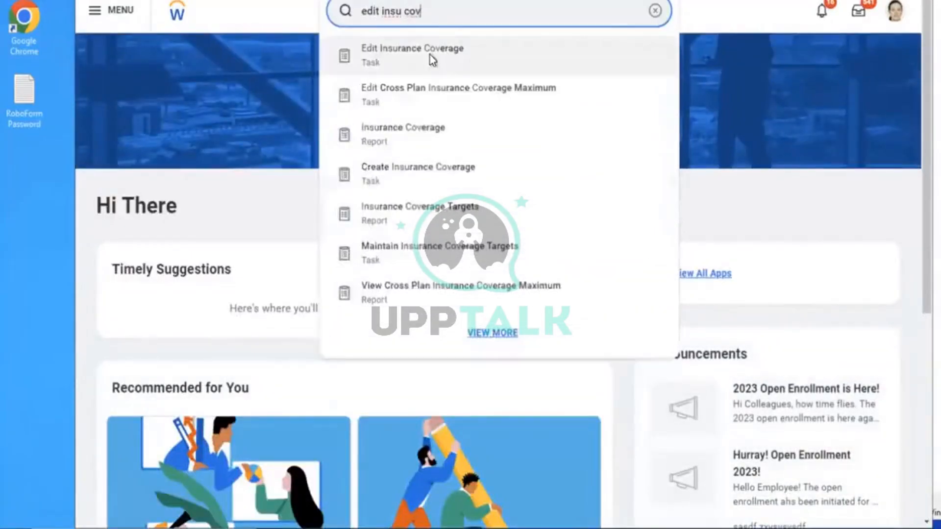
{"action": "left_click", "coordinate": [430, 57]}
{"action": "left_click", "coordinate": [454, 160]}
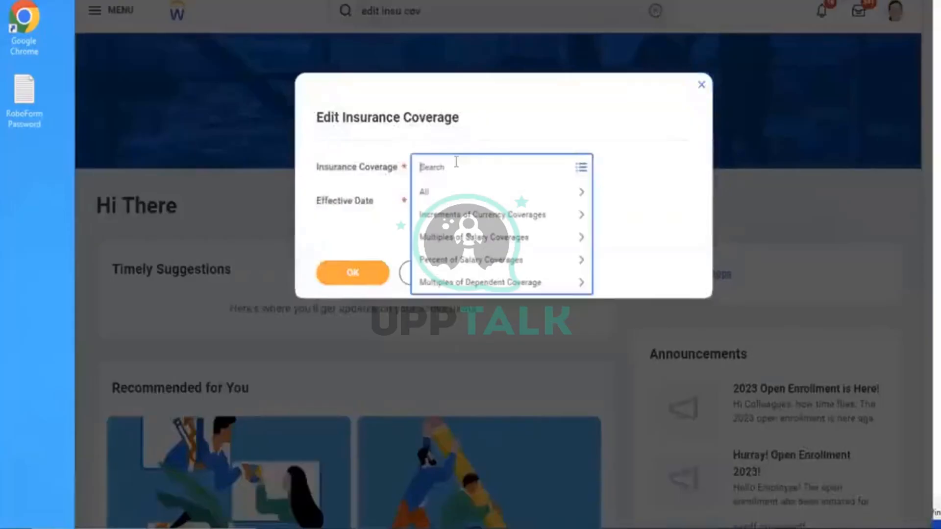
{"action": "type", "text": "amd"}
{"action": "key", "text": "Return"}
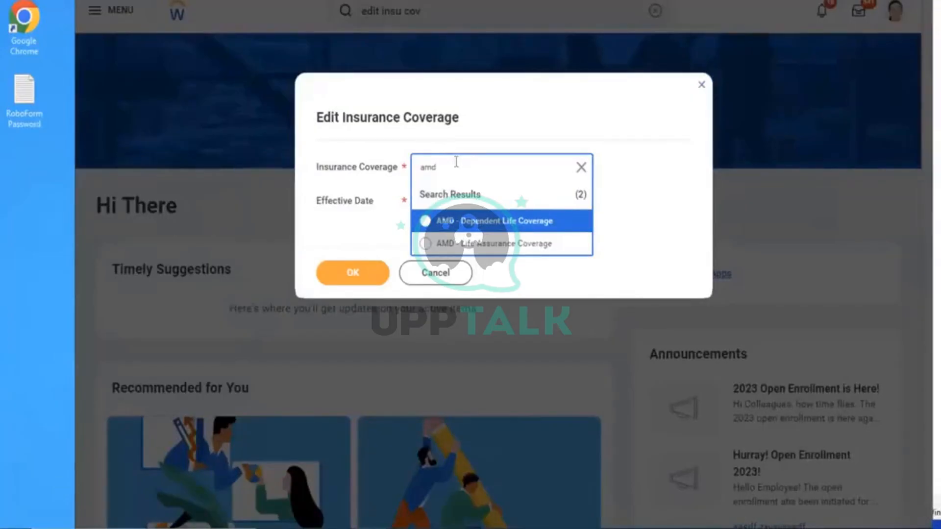
{"action": "left_click", "coordinate": [425, 277]}
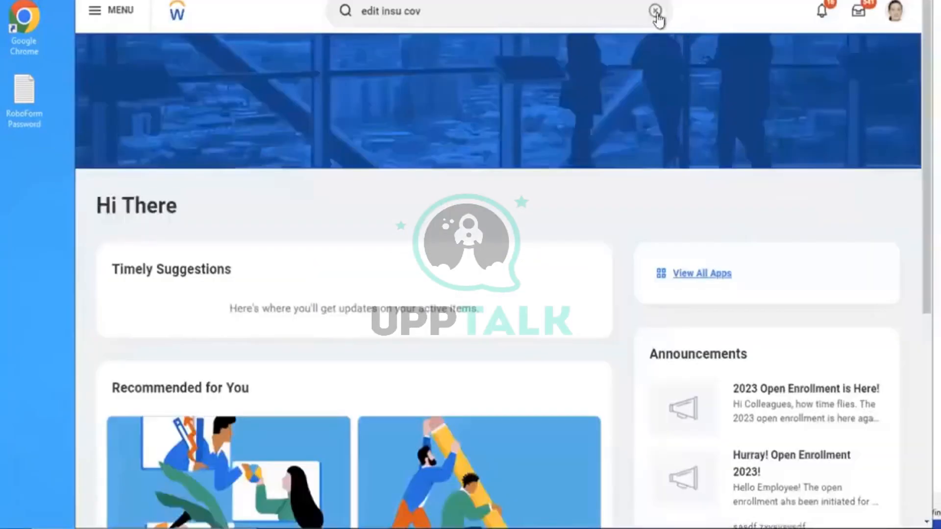
Create an Increment of Currency coverage 'AMD - Insurance Coverage EE' effective 01/01/2023
{"action": "left_click", "coordinate": [655, 11]}
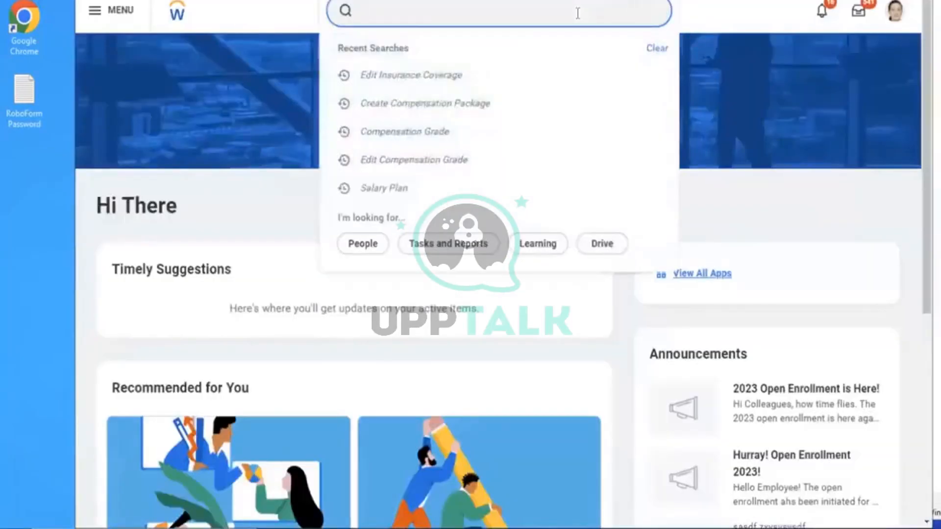
{"action": "type", "text": "c"}
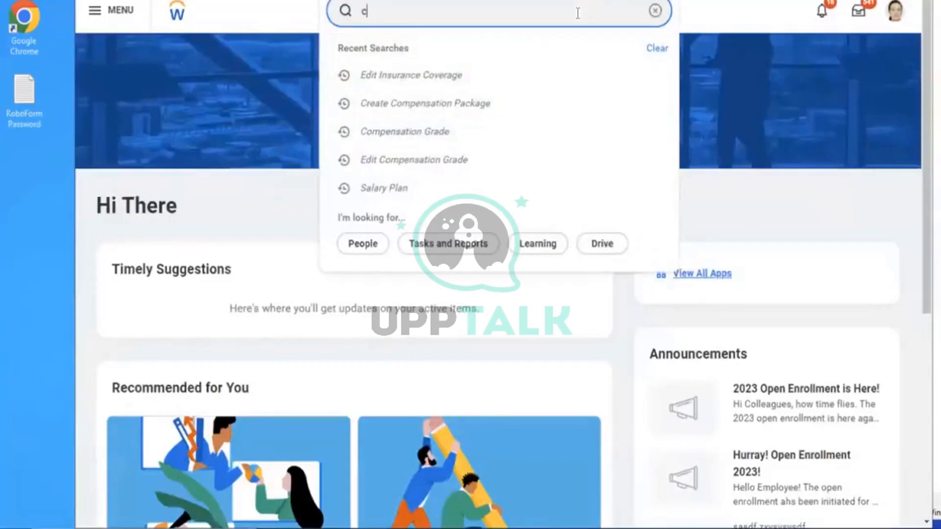
{"action": "type", "text": "reate insu cov"}
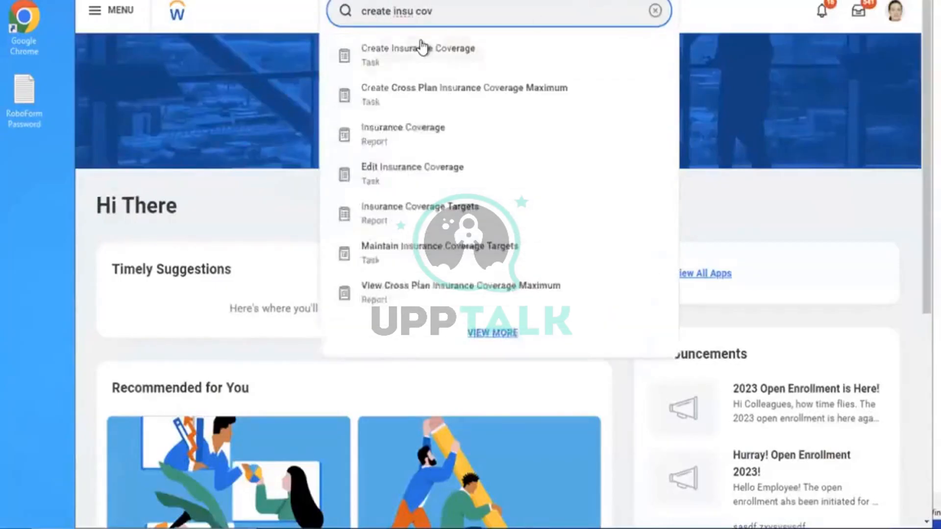
{"action": "left_click", "coordinate": [530, 61]}
{"action": "left_click", "coordinate": [457, 172]}
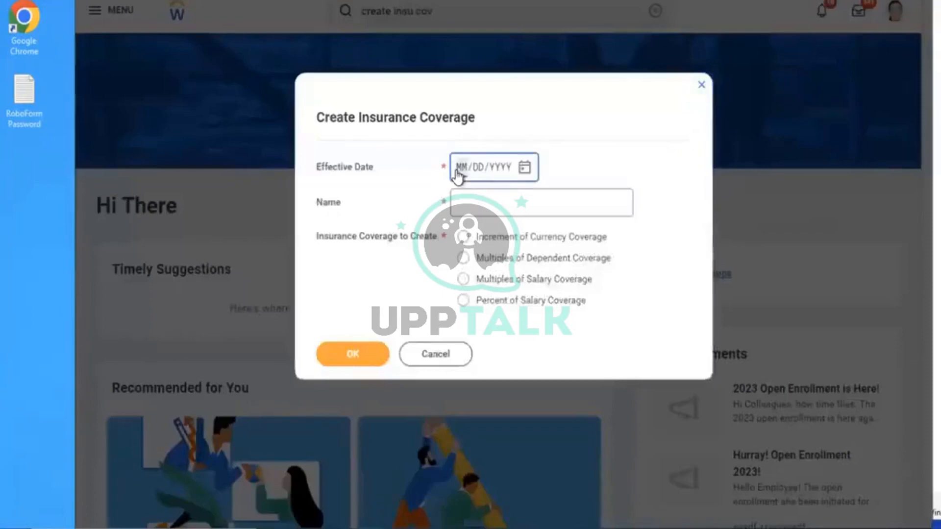
{"action": "type", "text": "01012023"}
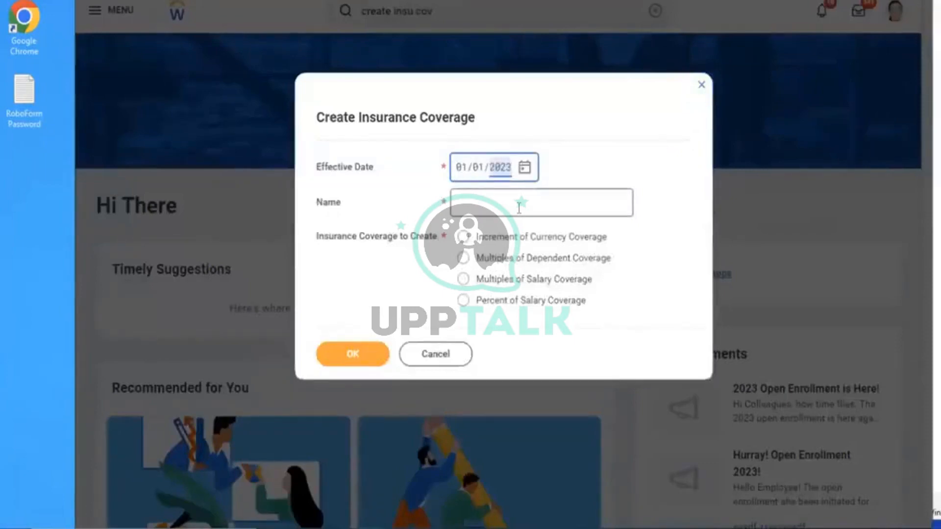
{"action": "left_click", "coordinate": [519, 208]}
{"action": "key", "text": "ctrl+v"}
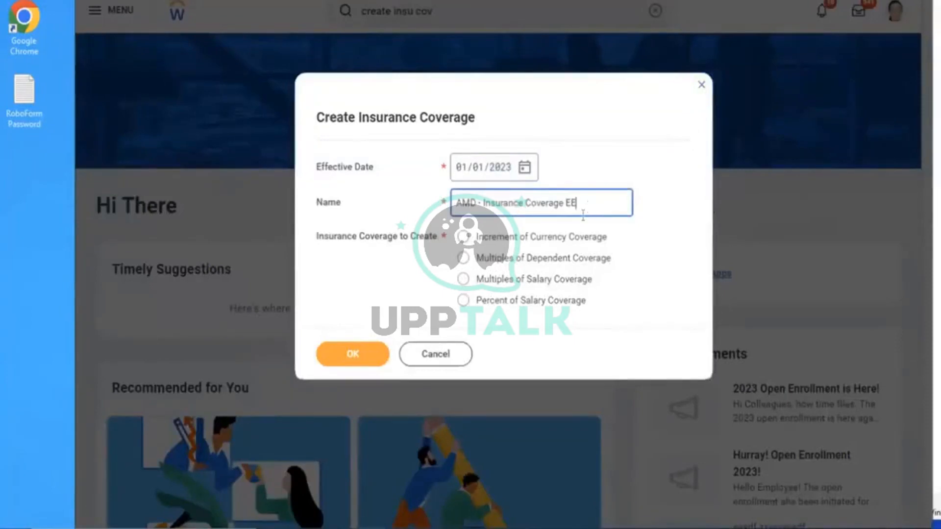
{"action": "left_click", "coordinate": [486, 243]}
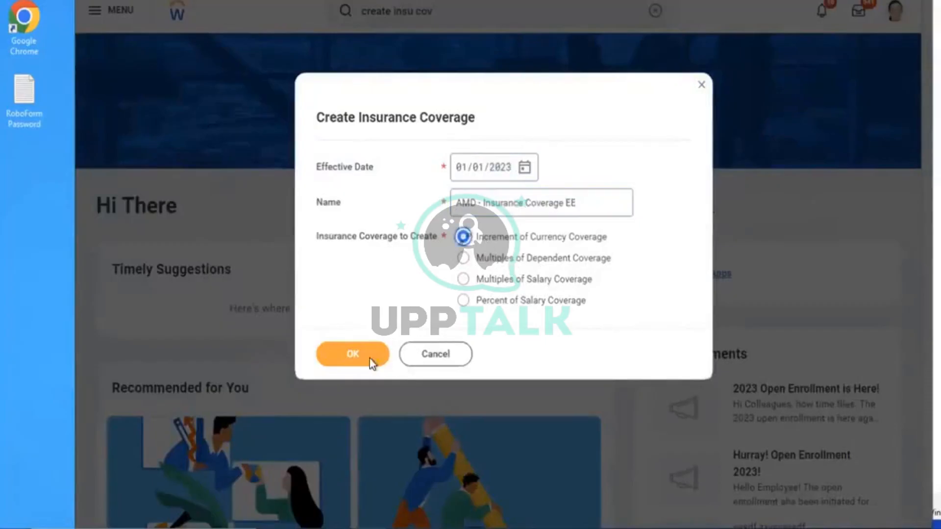
{"action": "left_click", "coordinate": [354, 350]}
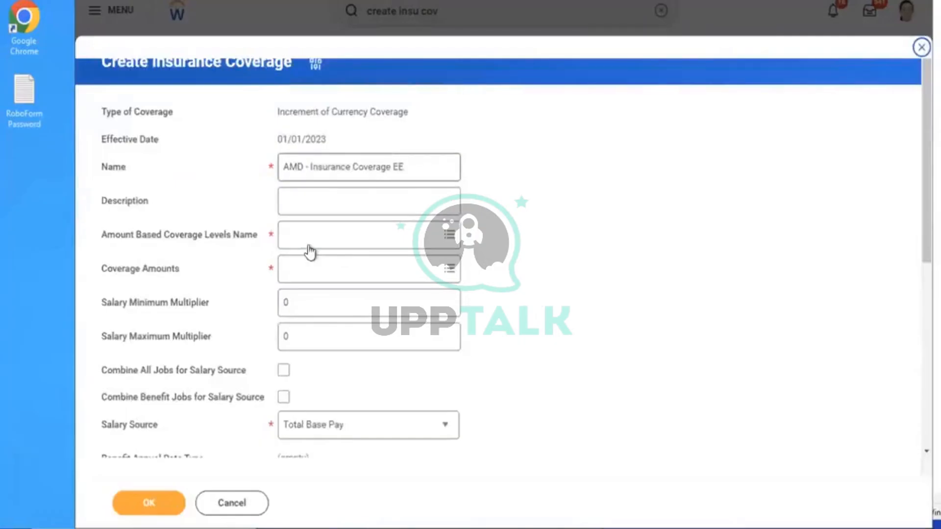
{"action": "left_click", "coordinate": [338, 237]}
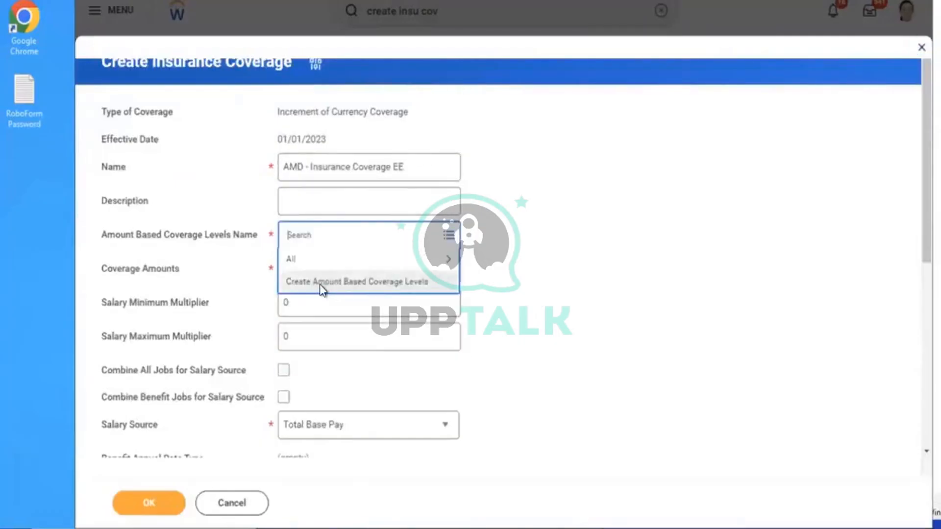
Start new amount-based coverage levels named 'AMD - EE Insurance Coverage Levels'
{"action": "left_click", "coordinate": [321, 285]}
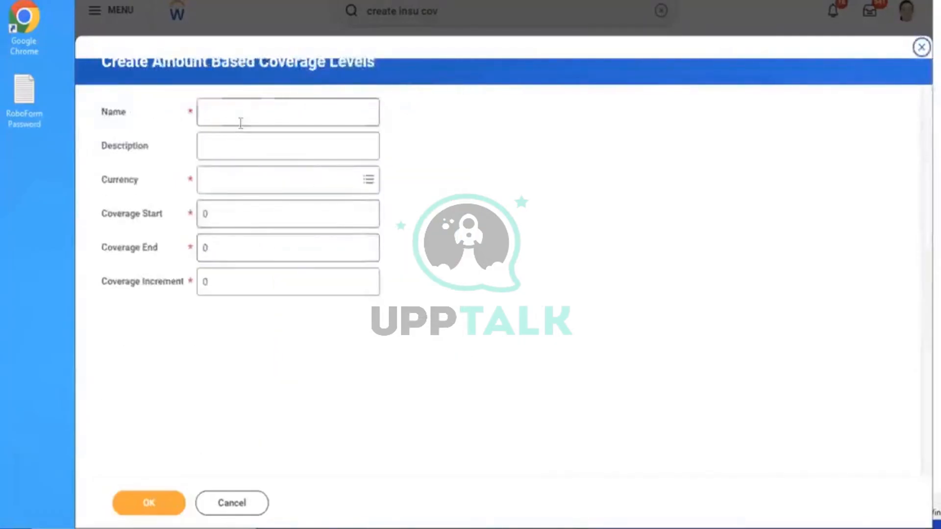
{"action": "left_click", "coordinate": [241, 123]}
{"action": "type", "text": "AMD - Insurance Coverage EE"}
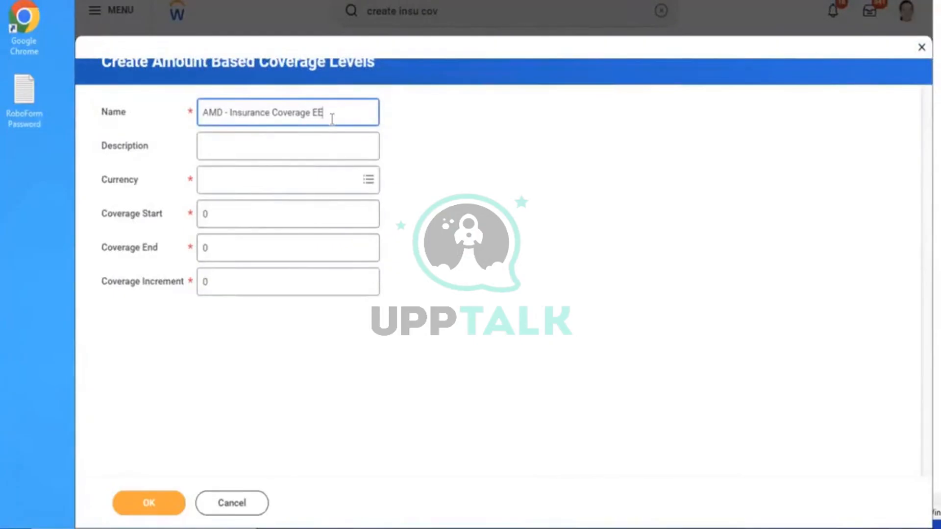
{"action": "left_click", "coordinate": [231, 112]}
{"action": "type", "text": "EE"}
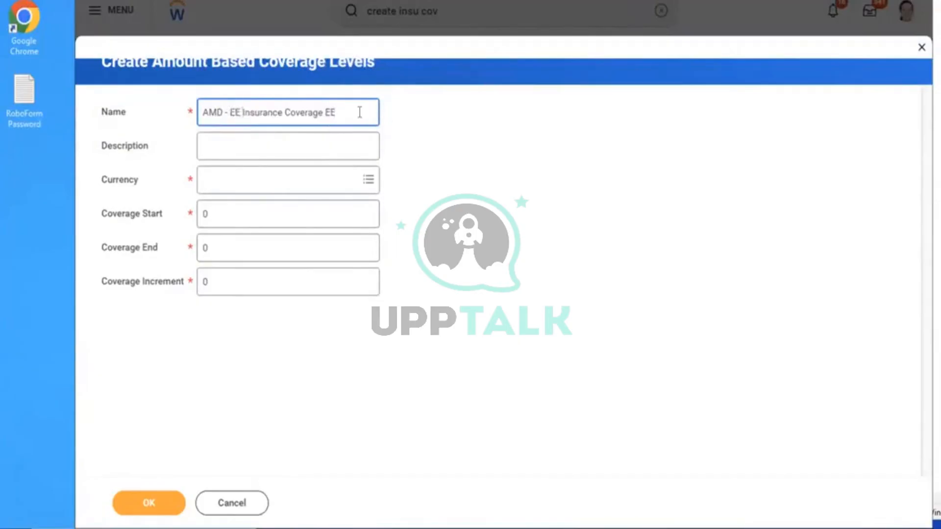
{"action": "left_click", "coordinate": [359, 112]}
{"action": "key", "text": "BackSpace"}
{"action": "type", "text": "Levels"}
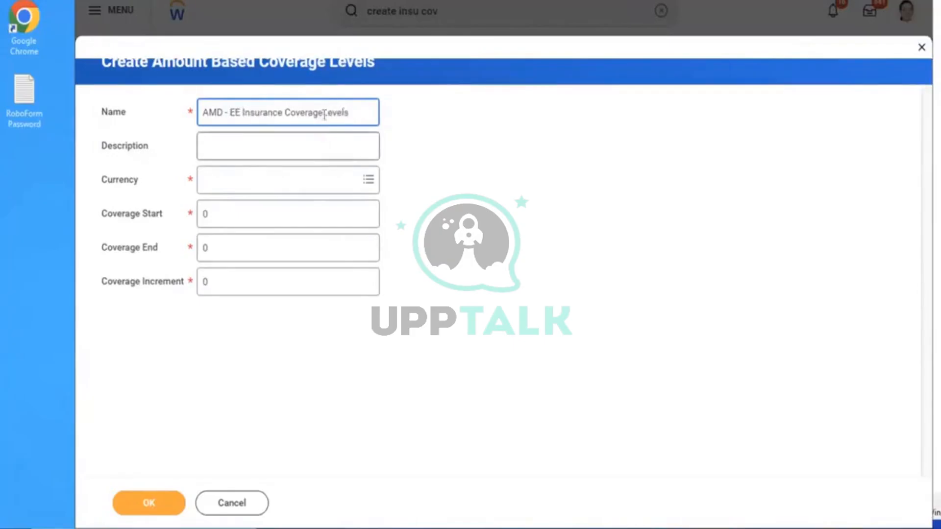
Set USD currency and amounts 60,000 to 150,000 in 10,000 steps, then save
{"action": "left_click", "coordinate": [263, 191]}
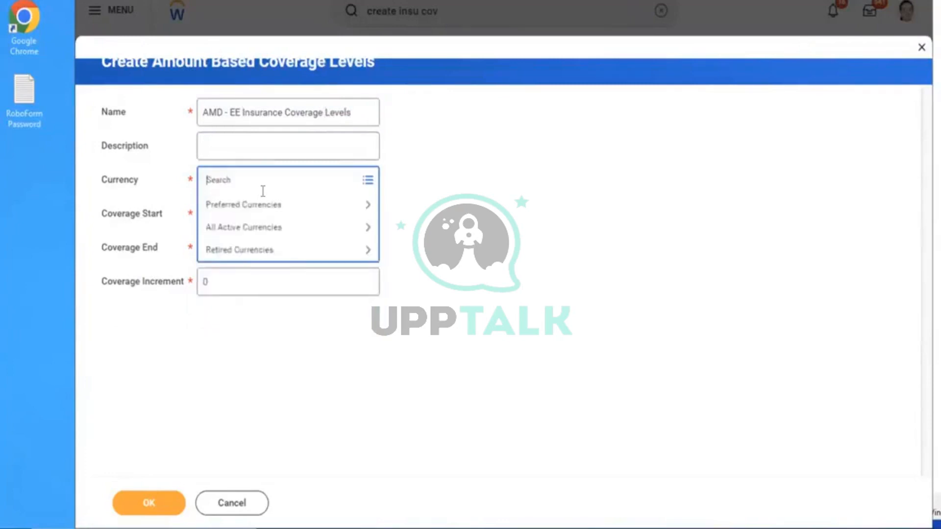
{"action": "type", "text": "USD"}
{"action": "key", "text": "Return"}
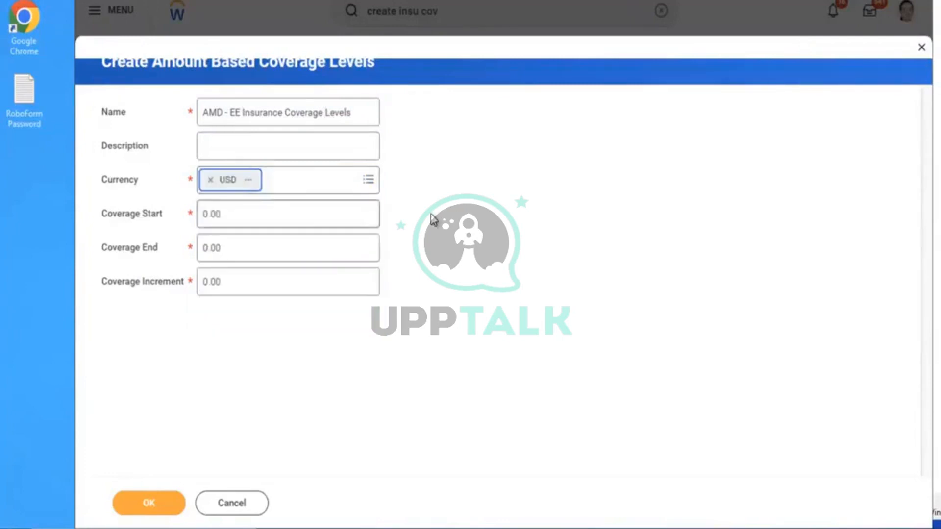
{"action": "key", "text": "Tab"}
{"action": "key", "text": "BackSpace"}
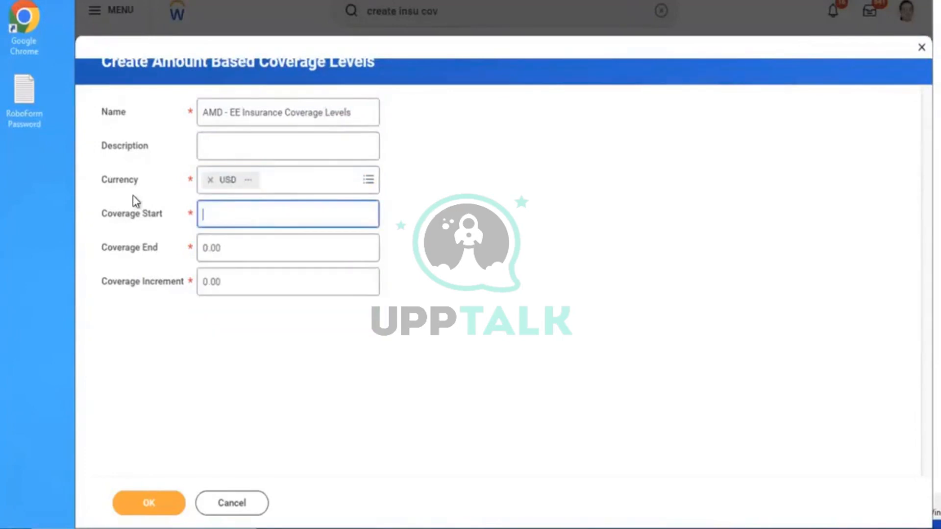
{"action": "type", "text": "60000"}
{"action": "left_click", "coordinate": [247, 283]}
{"action": "key", "text": "shift+Tab"}
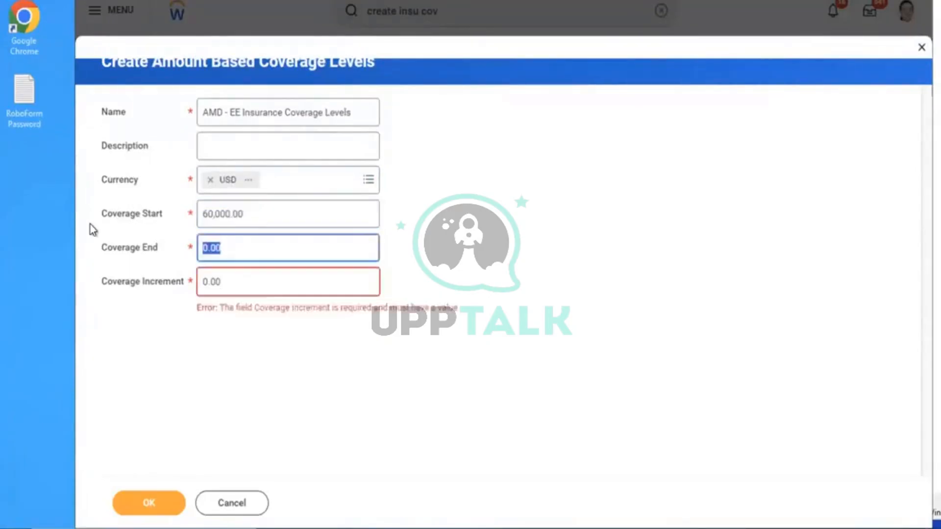
{"action": "type", "text": "1"}
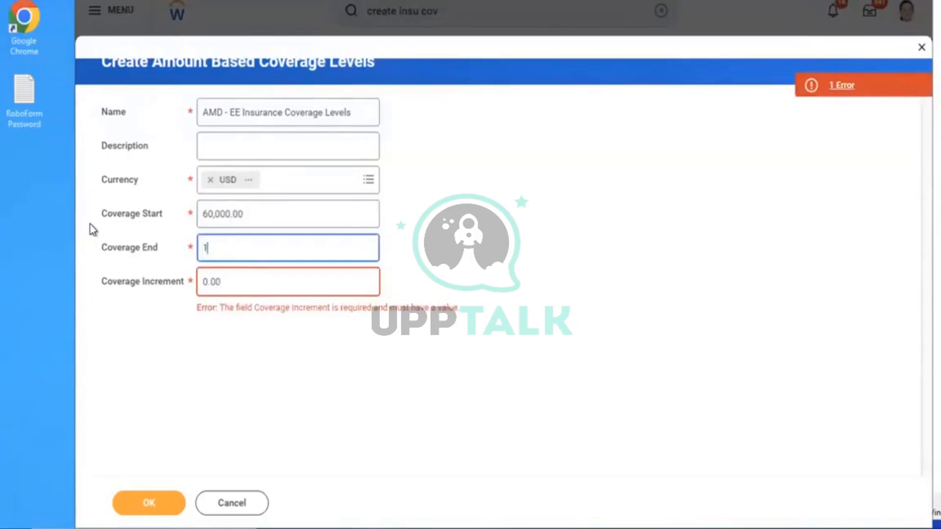
{"action": "type", "text": "50,000"}
{"action": "key", "text": "Tab"}
{"action": "type", "text": "10000"}
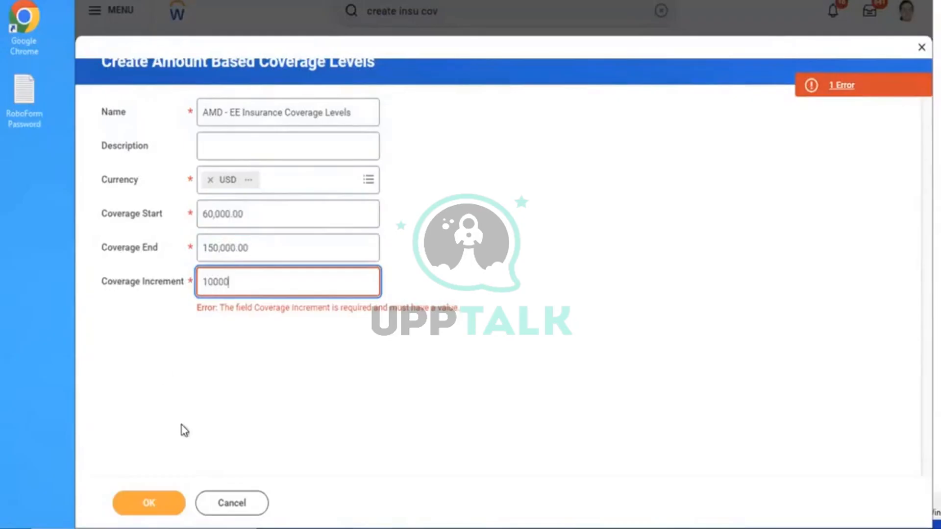
{"action": "left_click", "coordinate": [149, 498]}
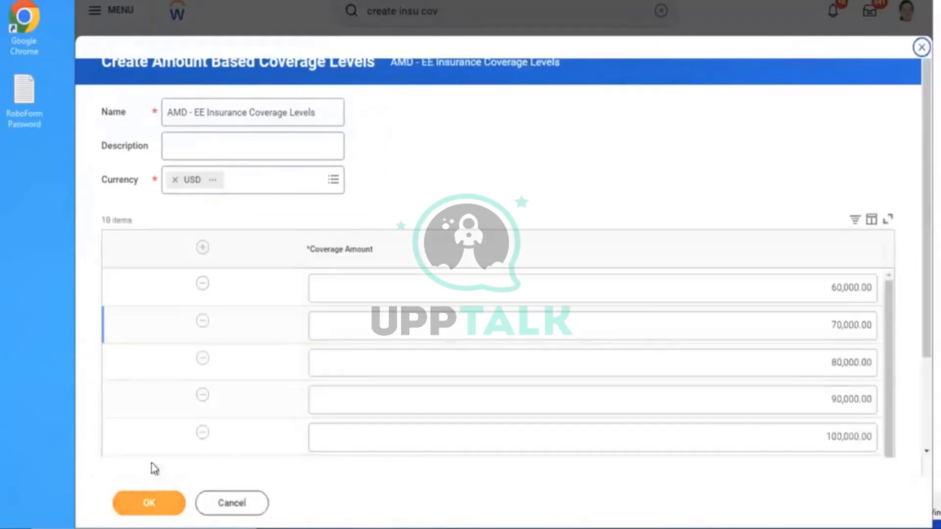
Accept the generated levels and dismiss the error on the coverage form
{"action": "left_click", "coordinate": [155, 495]}
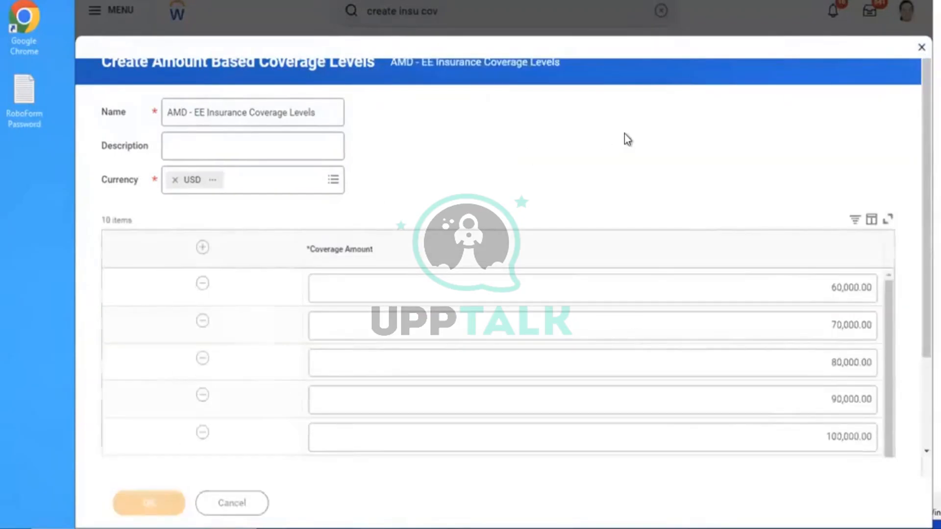
{"action": "scroll", "coordinate": [656, 272], "scroll_direction": "down", "scroll_amount": 7}
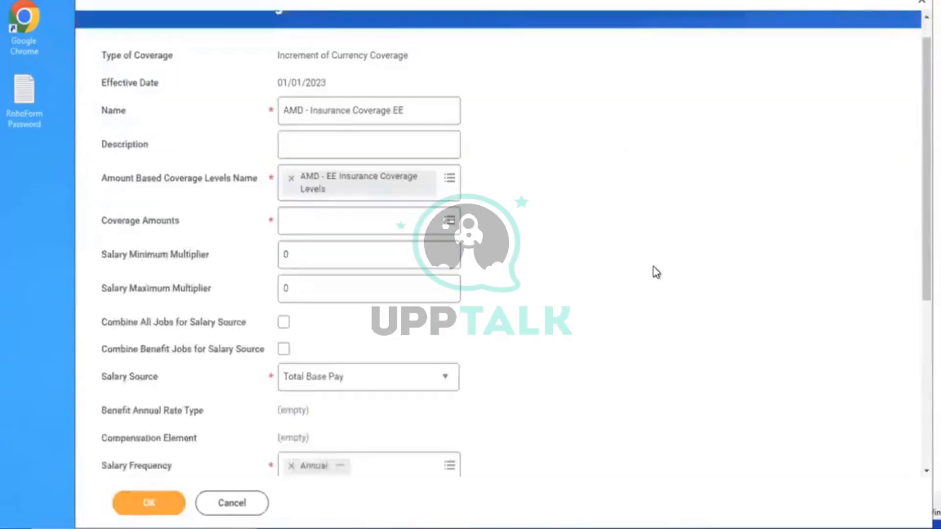
{"action": "scroll", "coordinate": [656, 272], "scroll_direction": "down", "scroll_amount": 1}
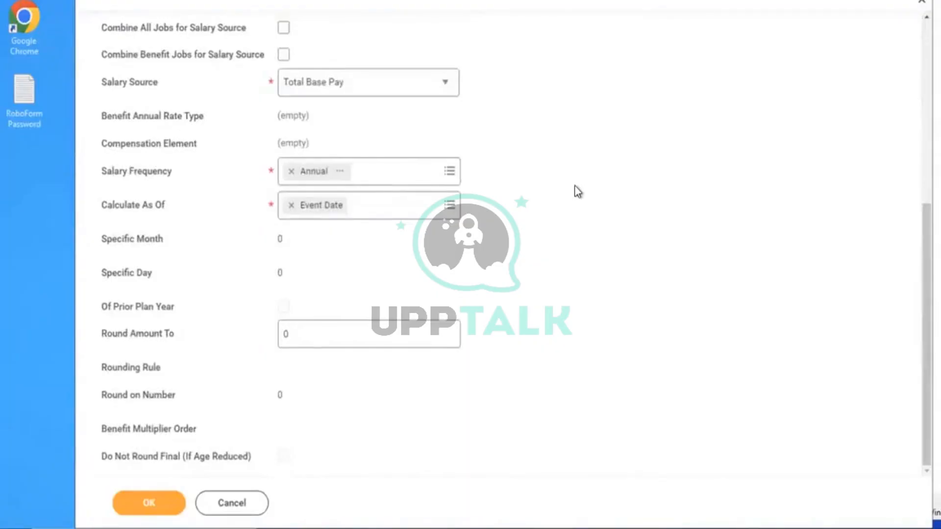
{"action": "scroll", "coordinate": [577, 191], "scroll_direction": "up", "scroll_amount": 5}
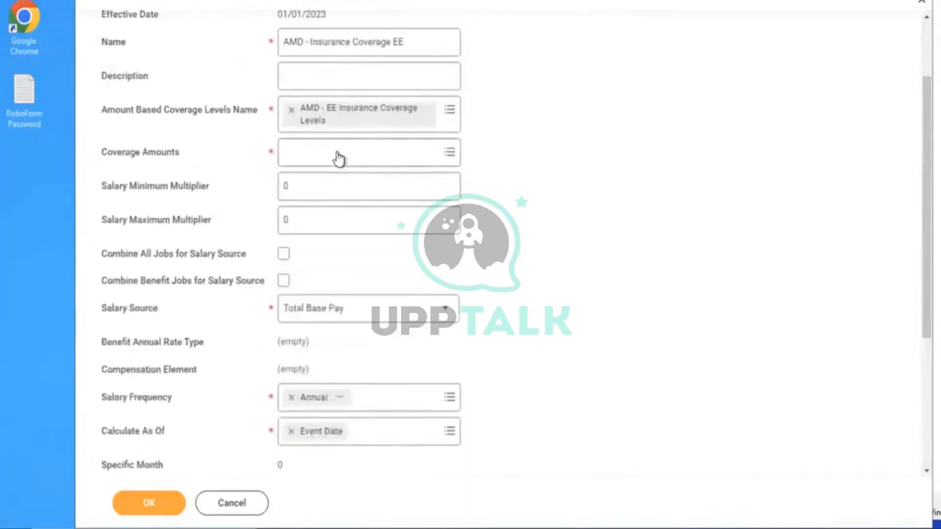
{"action": "left_click", "coordinate": [338, 155]}
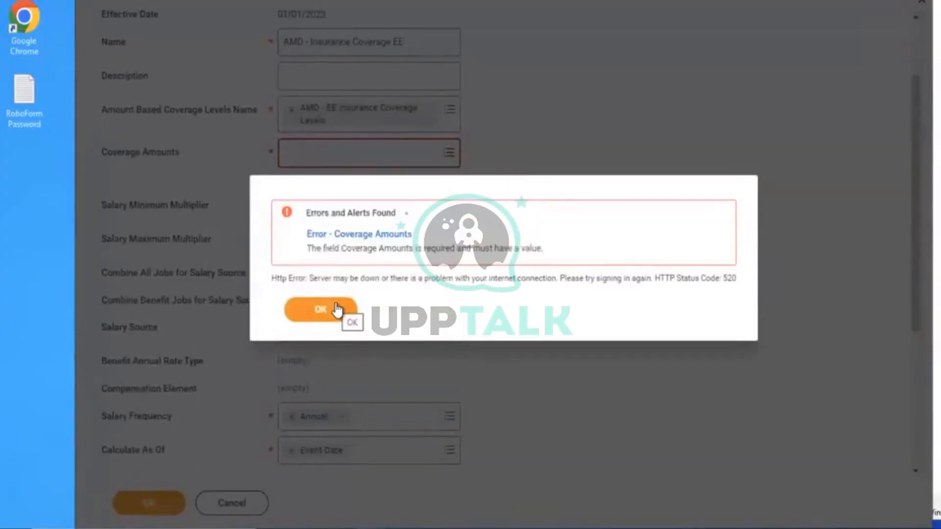
{"action": "left_click", "coordinate": [336, 309]}
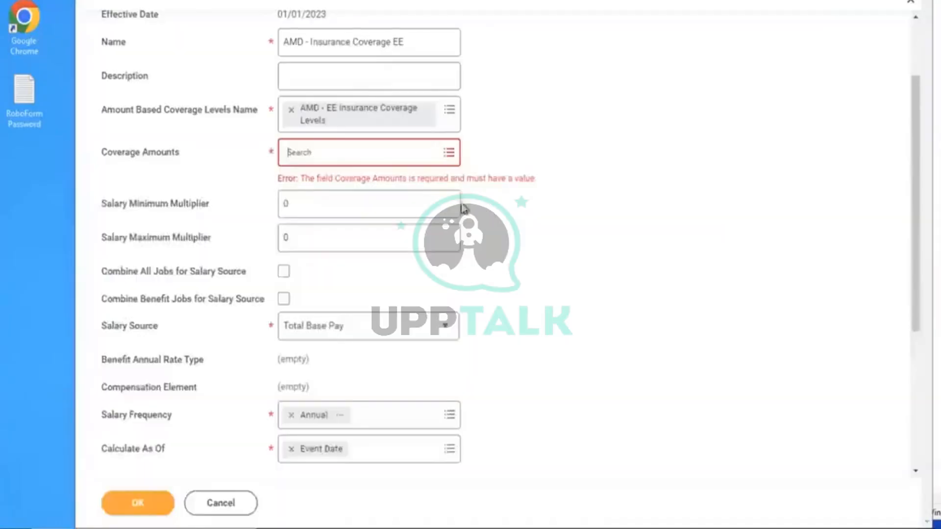
Add all coverage amounts $60,000–$150,000 and submit the coverage
{"action": "left_click", "coordinate": [369, 149]}
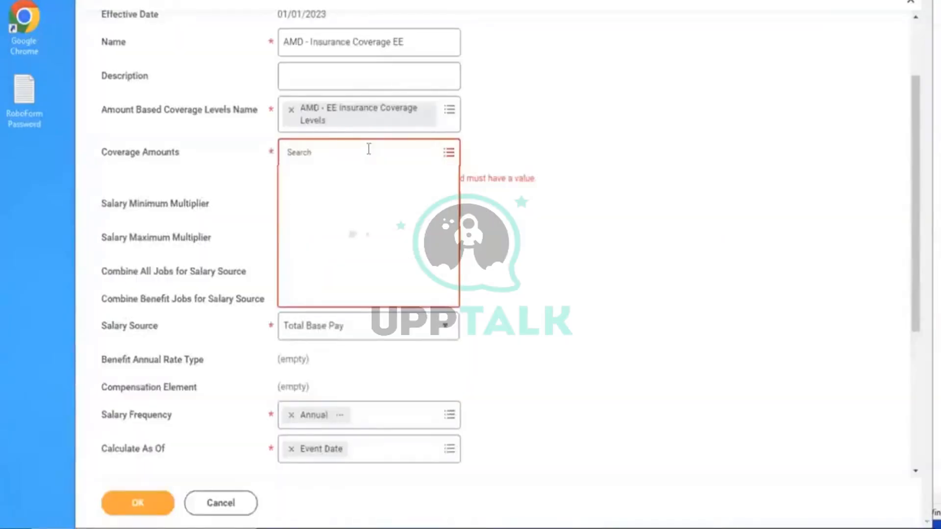
{"action": "key", "text": "ctrl+a"}
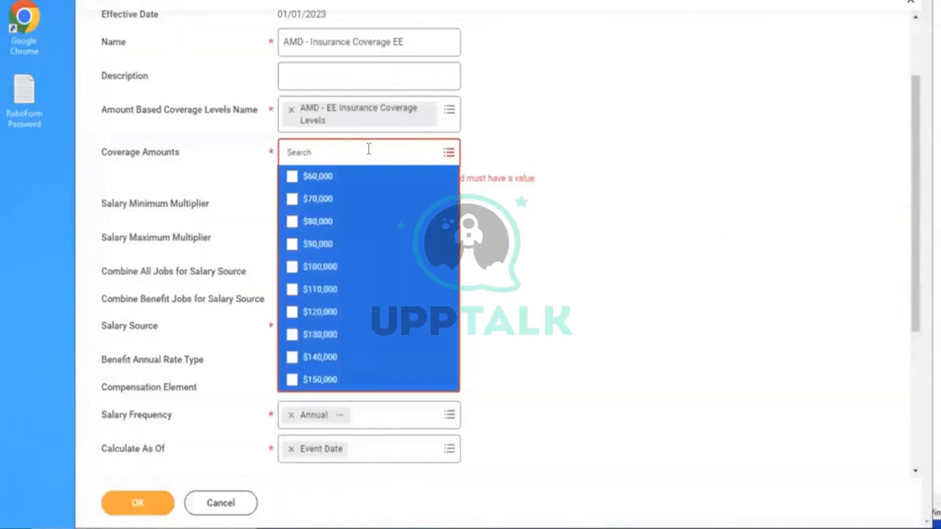
{"action": "left_click", "coordinate": [145, 509]}
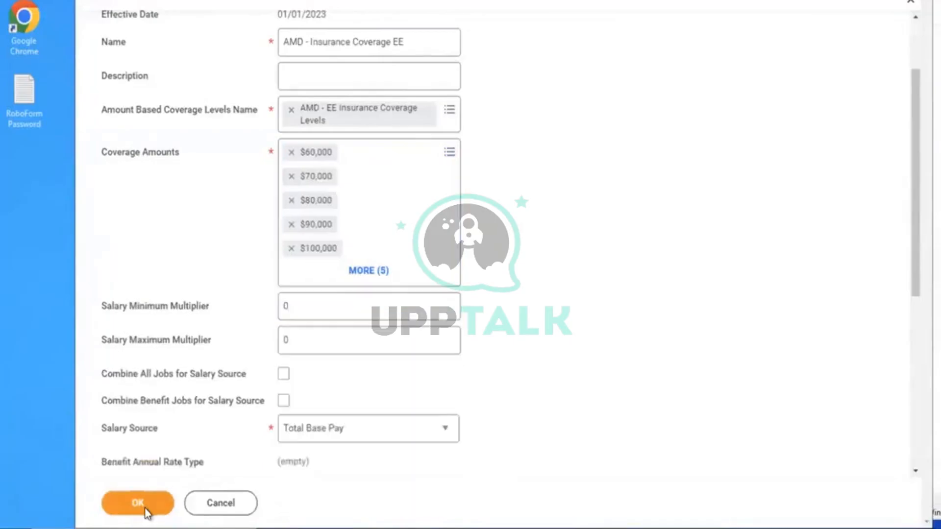
{"action": "left_click", "coordinate": [138, 503]}
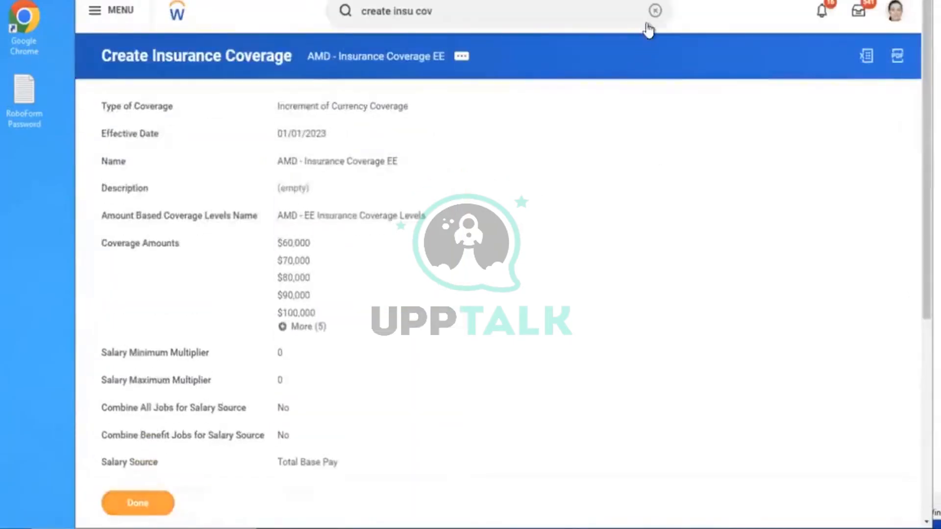
Start a Create Insurance Rate effective 01/01/2023 named 'AMD - Insurance Coverage EE Rate'
{"action": "left_click", "coordinate": [654, 10]}
{"action": "type", "text": "CRE"}
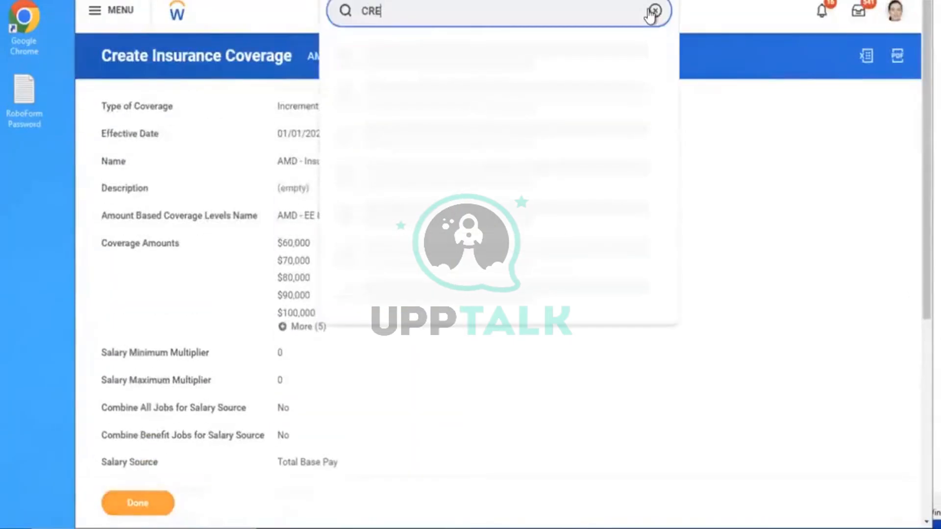
{"action": "type", "text": "ATE INSU "}
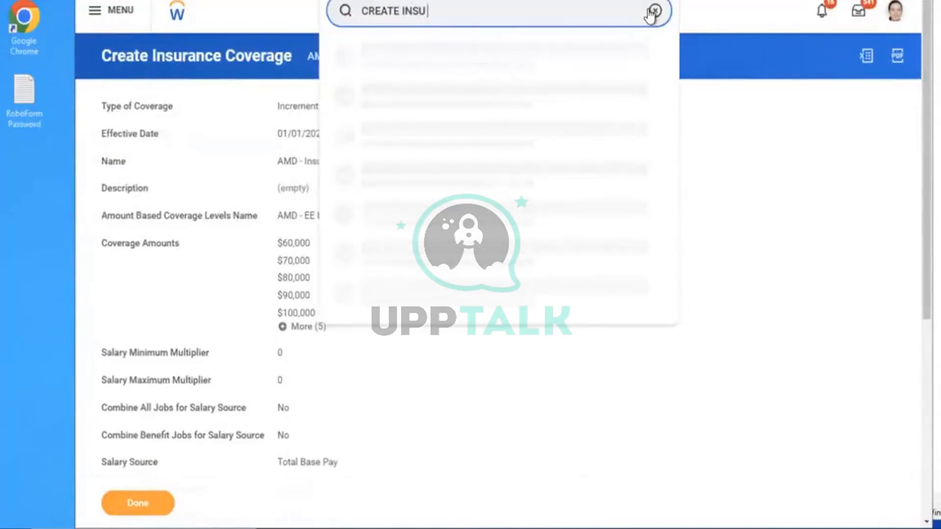
{"action": "type", "text": "RATE"}
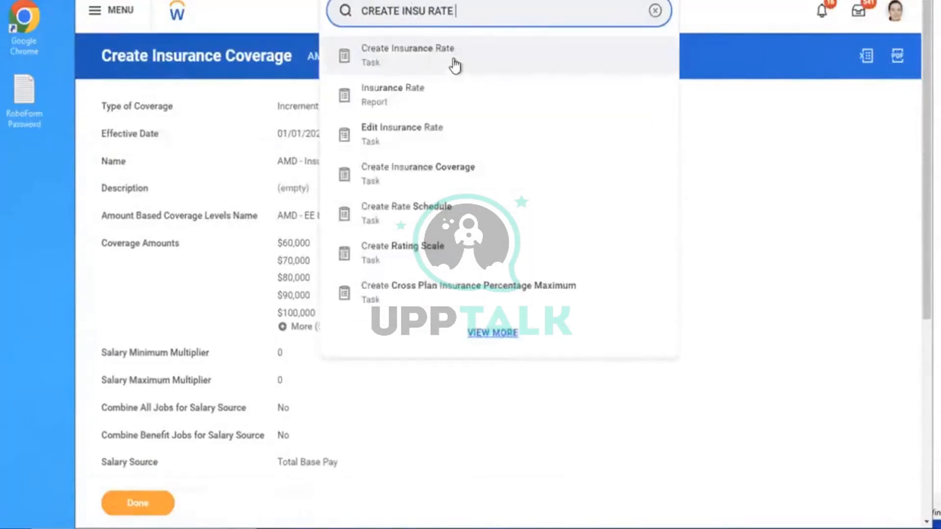
{"action": "left_click", "coordinate": [454, 63]}
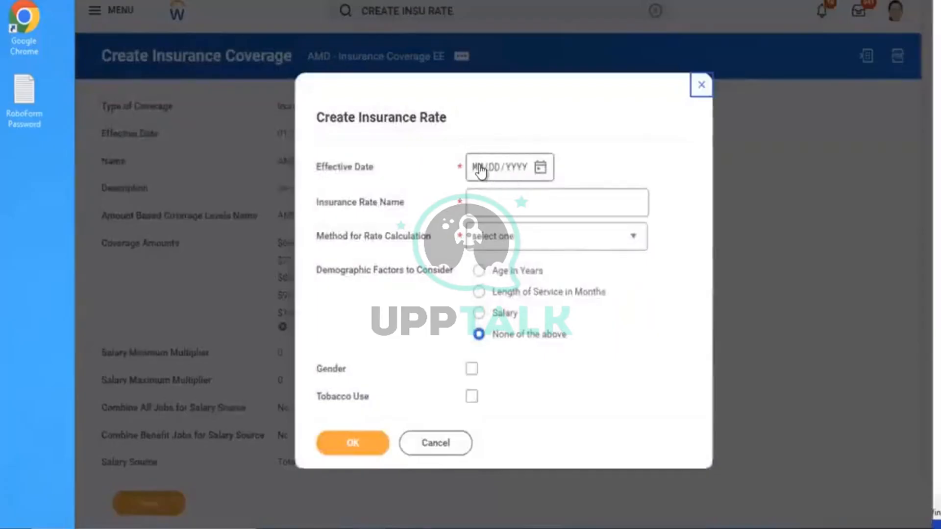
{"action": "left_click", "coordinate": [480, 170]}
{"action": "type", "text": "01012023"}
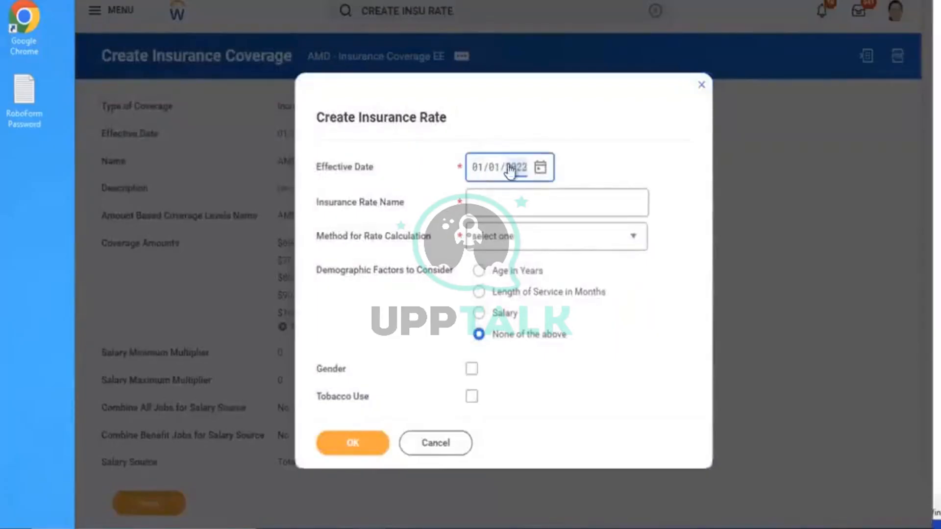
{"action": "left_click", "coordinate": [519, 192]}
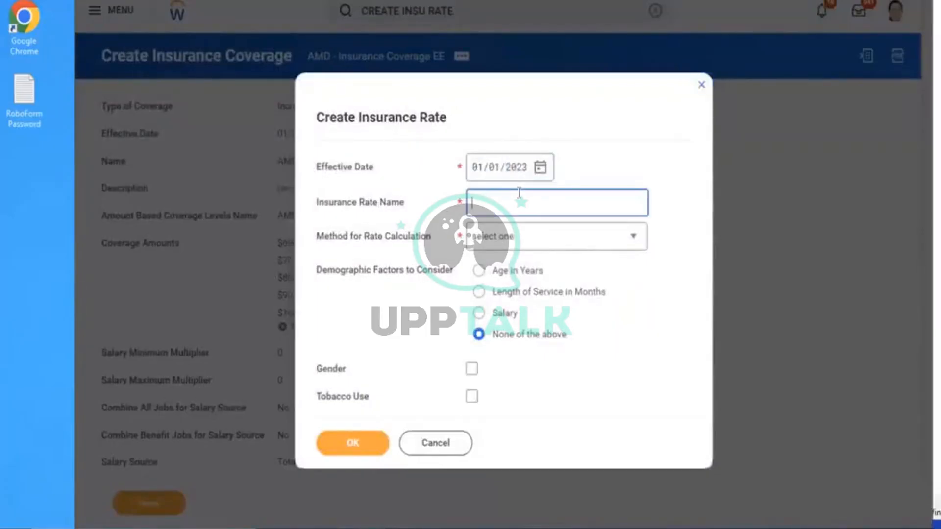
{"action": "type", "text": "AMD - Insurance Coverage EE"}
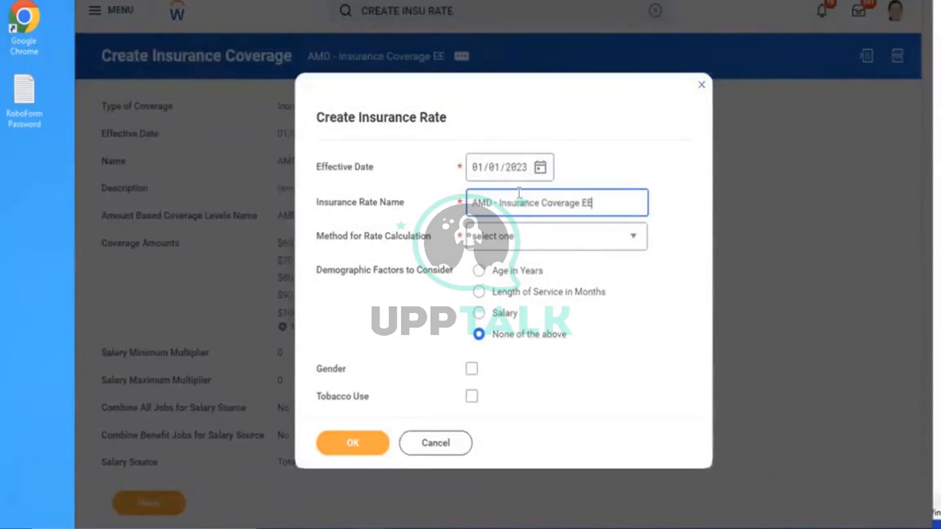
{"action": "type", "text": "Rate"}
Set the rate calculation method to Flat Amount and continue to the rate amounts
{"action": "left_click", "coordinate": [512, 246]}
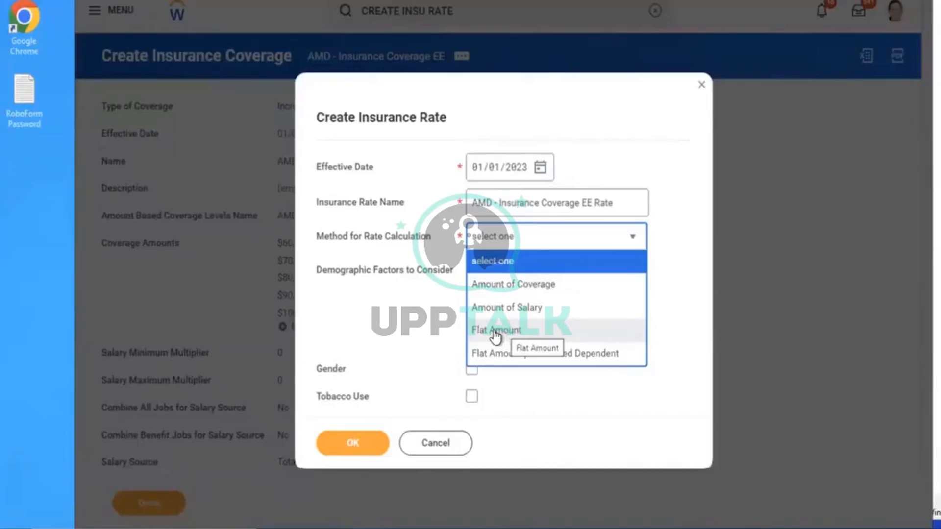
{"action": "left_click", "coordinate": [510, 334]}
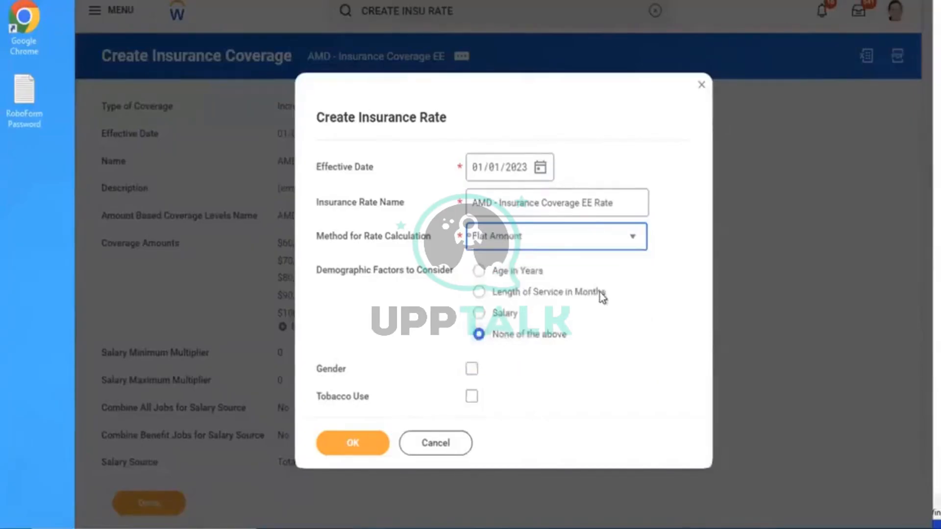
{"action": "left_click", "coordinate": [507, 252]}
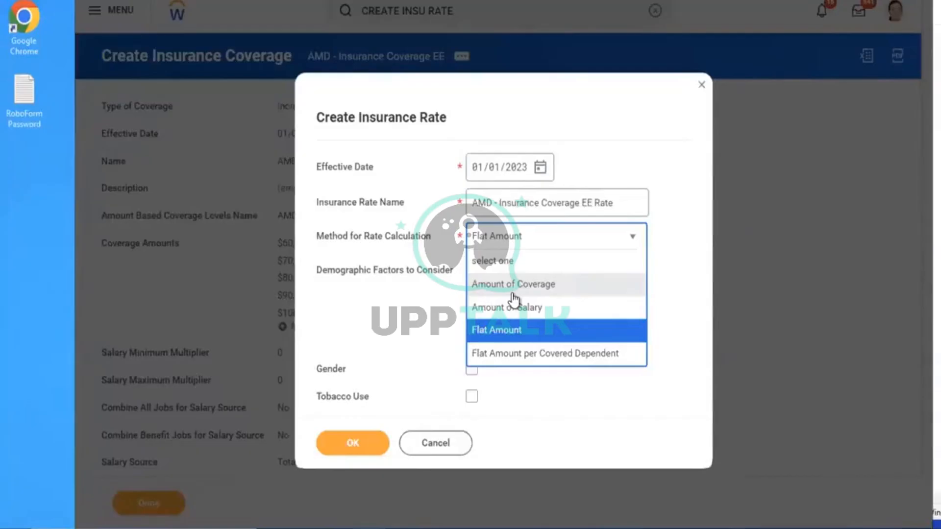
{"action": "left_click", "coordinate": [502, 338]}
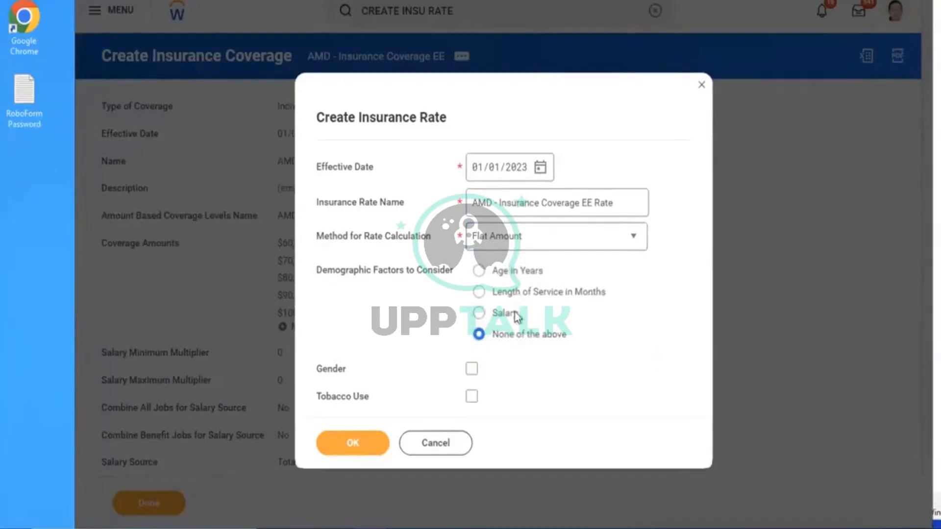
{"action": "left_click", "coordinate": [515, 245]}
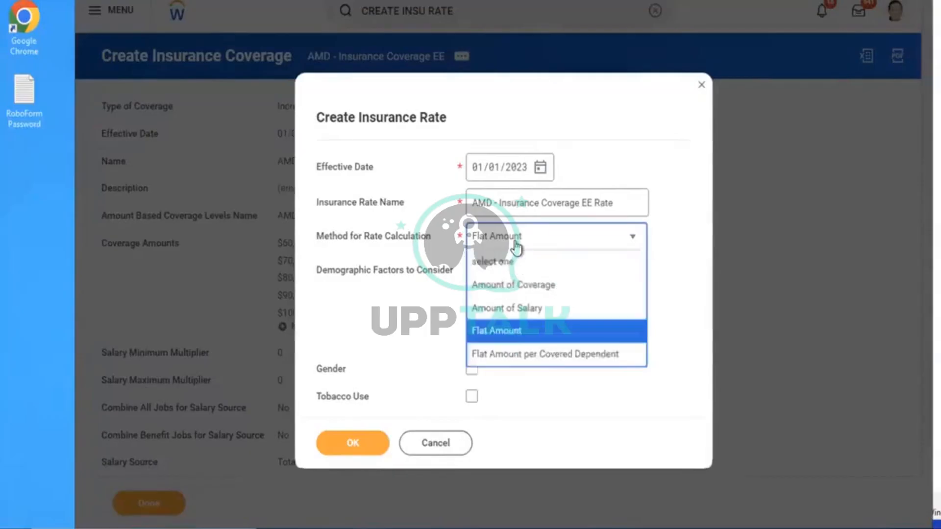
{"action": "key", "text": "Up"}
{"action": "key", "text": "Up"}
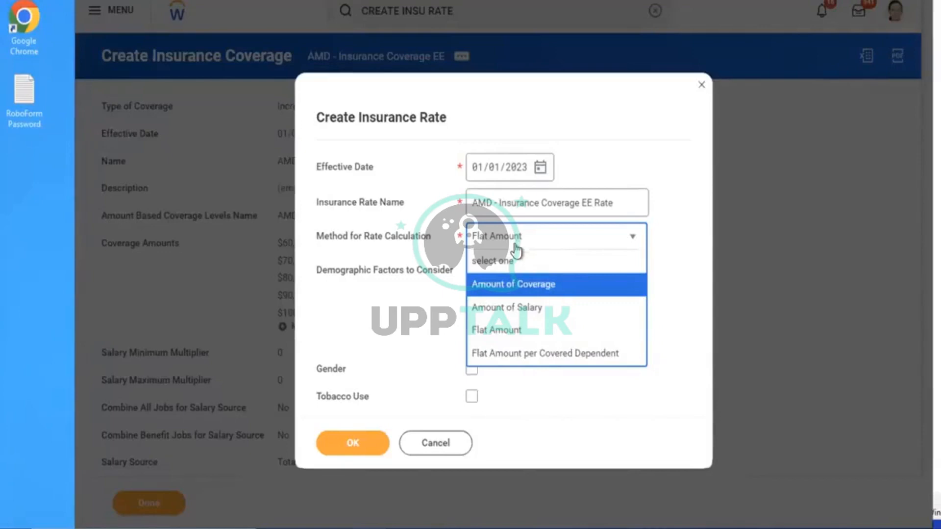
{"action": "key", "text": "Down"}
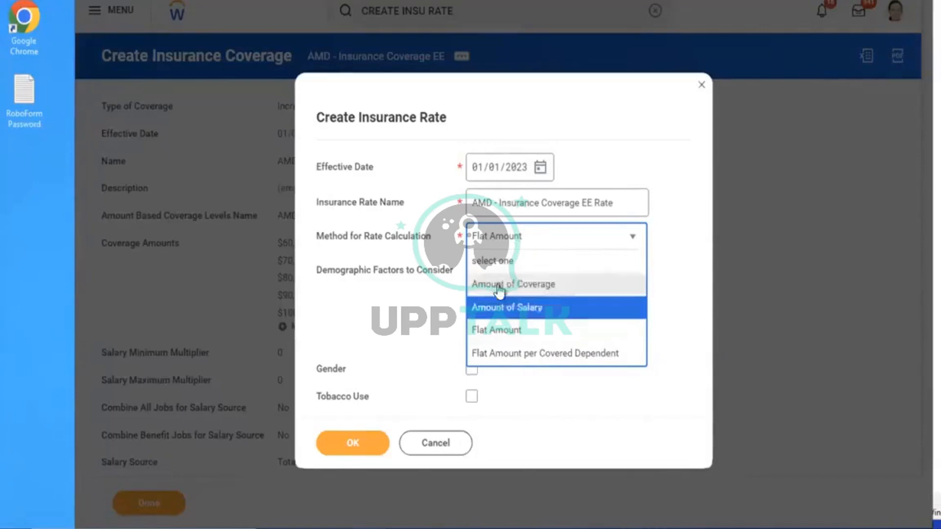
{"action": "left_click", "coordinate": [495, 332]}
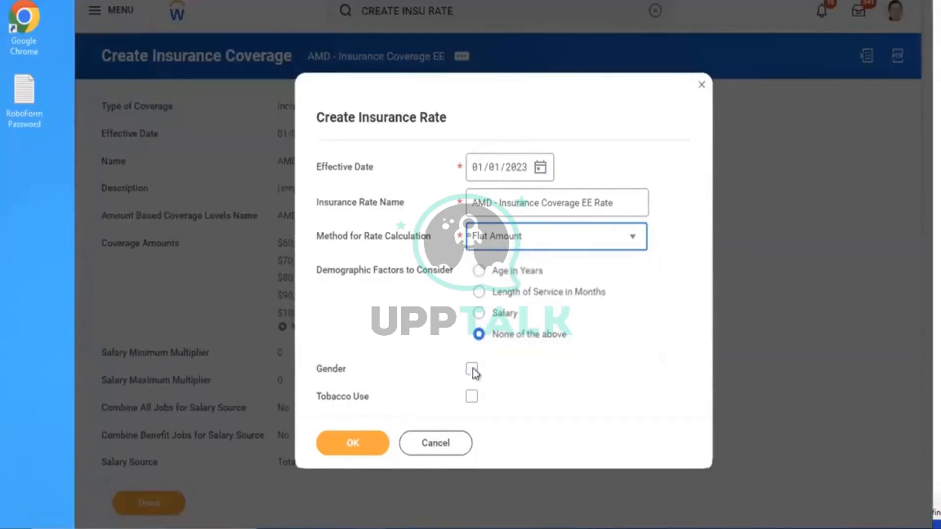
{"action": "left_click", "coordinate": [351, 441]}
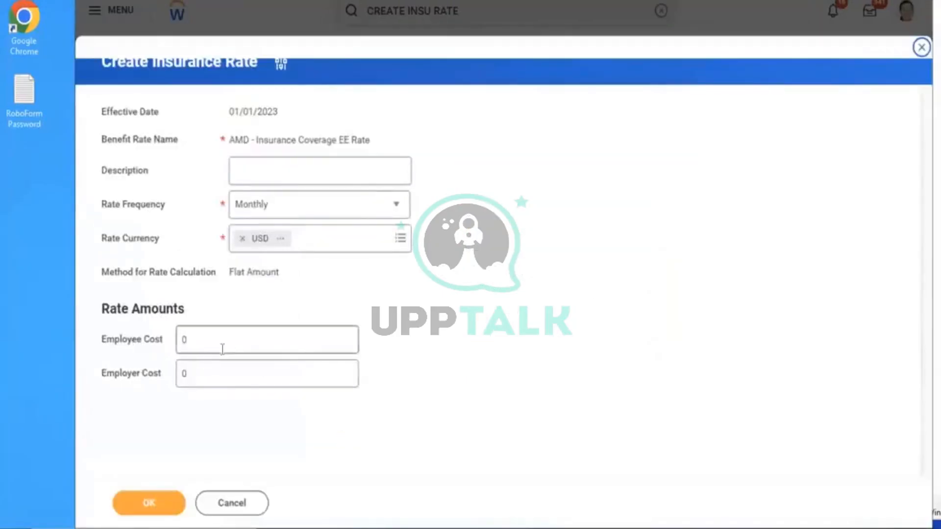
Set Employee Cost to 35.00, leave Employer Cost at 0.00, and save the rate
{"action": "left_click", "coordinate": [223, 345]}
{"action": "left_click_drag", "start_coordinate": [219, 346], "coordinate": [76, 340]}
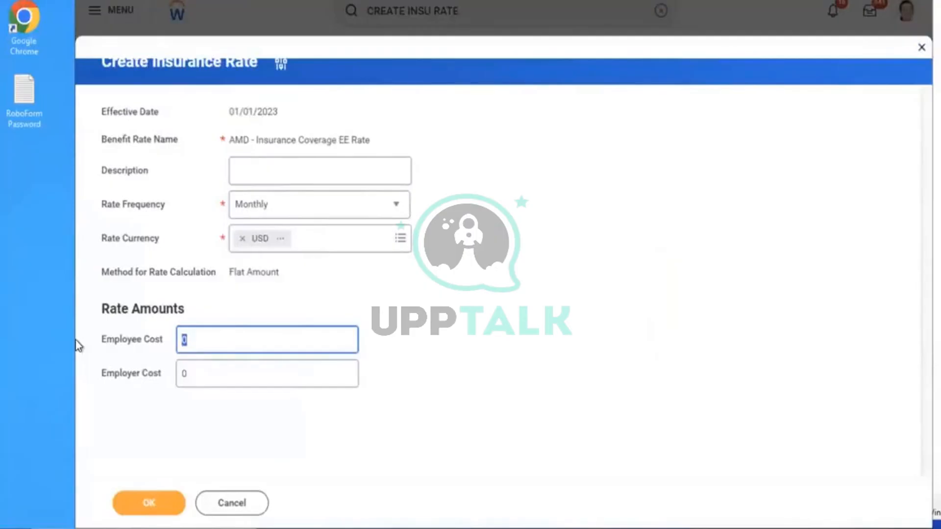
{"action": "key", "text": "BackSpace"}
{"action": "type", "text": "25"}
{"action": "key", "text": "BackSpace"}
{"action": "key", "text": "BackSpace"}
{"action": "type", "text": "35"}
{"action": "left_click", "coordinate": [413, 352]}
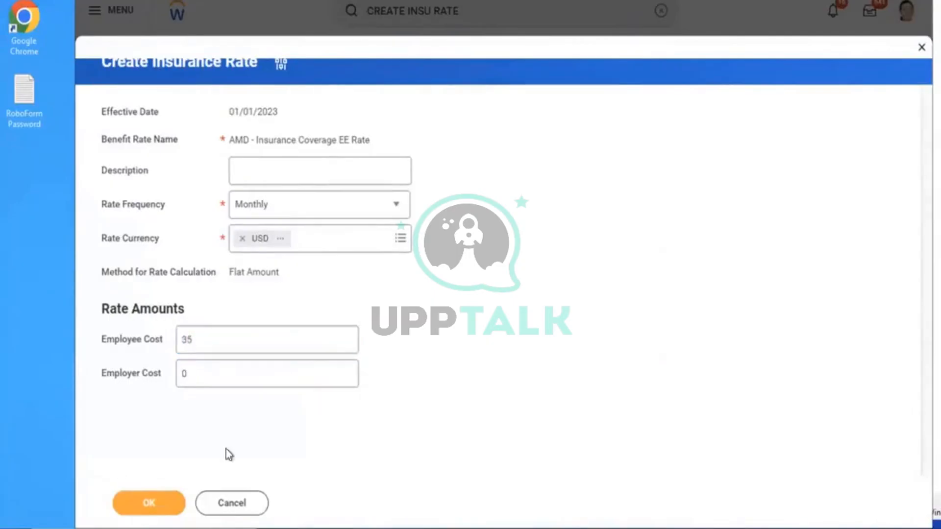
{"action": "left_click", "coordinate": [142, 508]}
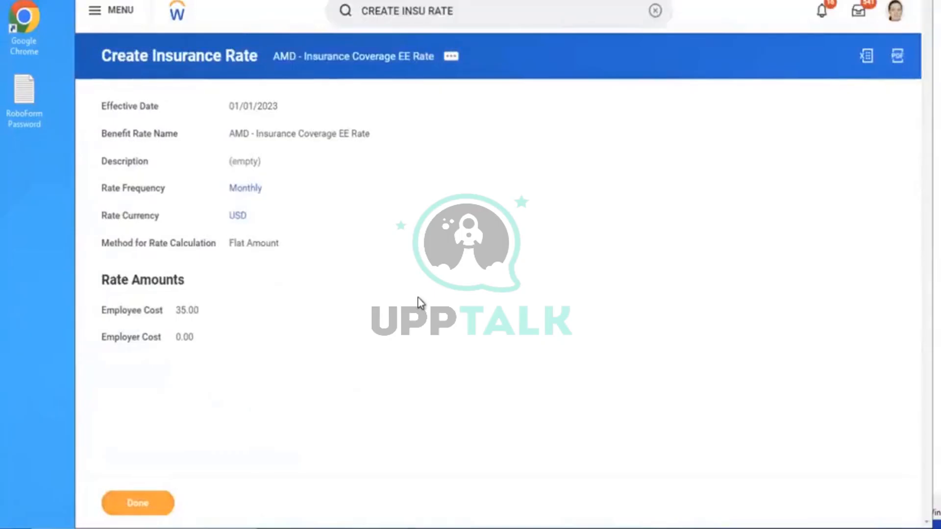
{"action": "left_click", "coordinate": [655, 11]}
In Maintain Benefit Coverage Types, add an insurance coverage type named 'AMD - Life Insurance Coverage'
{"action": "left_click", "coordinate": [655, 17]}
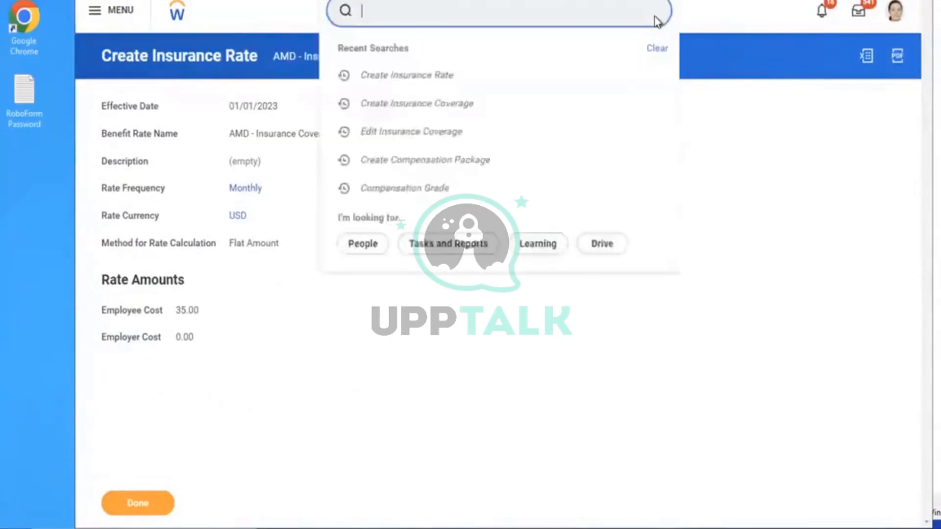
{"action": "type", "text": "maint"}
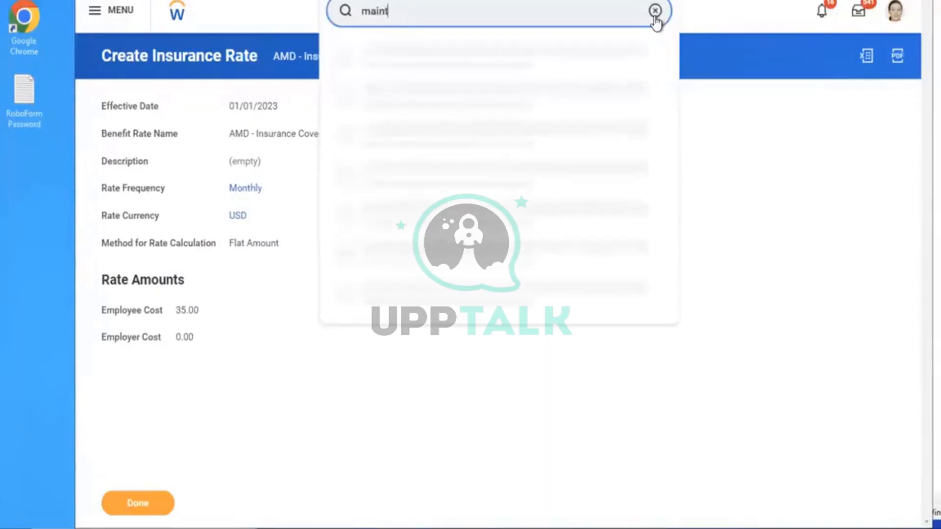
{"action": "type", "text": "ain ben cov"}
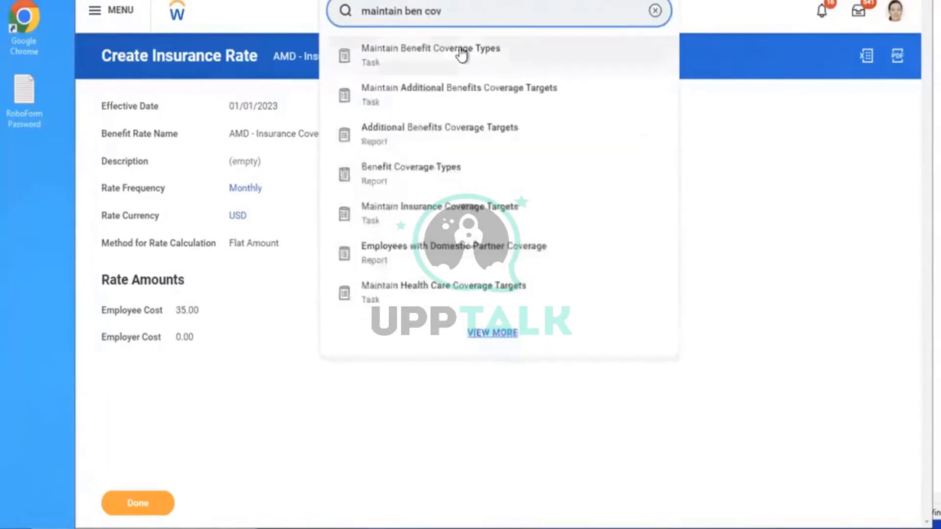
{"action": "left_click", "coordinate": [461, 55]}
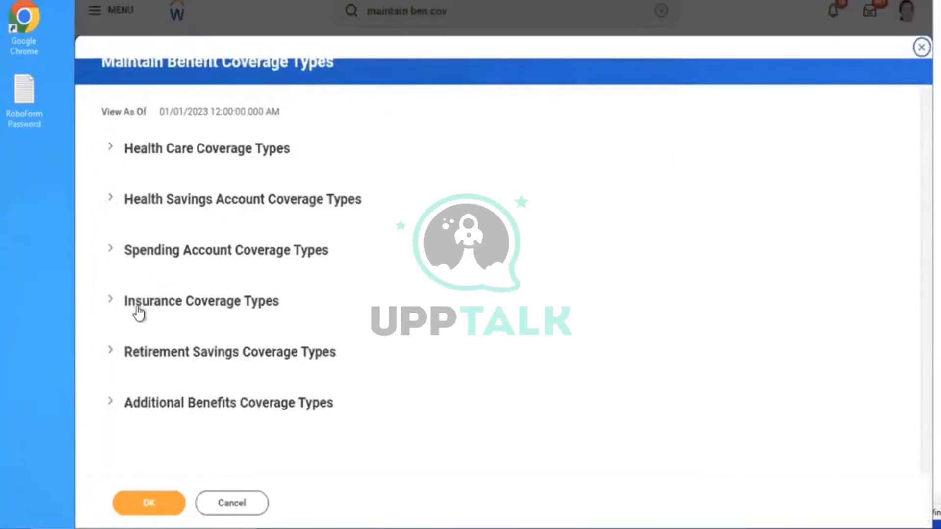
{"action": "left_click", "coordinate": [138, 308]}
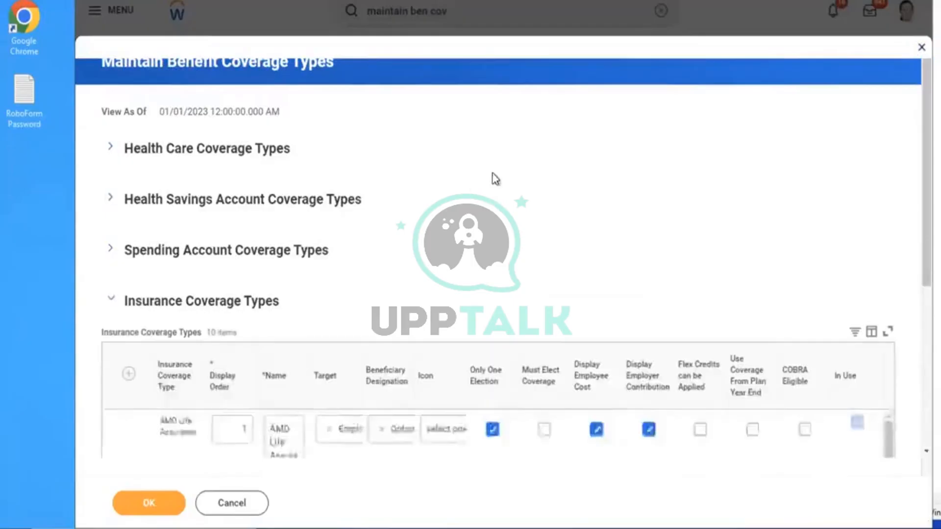
{"action": "scroll", "coordinate": [494, 184], "scroll_direction": "down", "scroll_amount": 4}
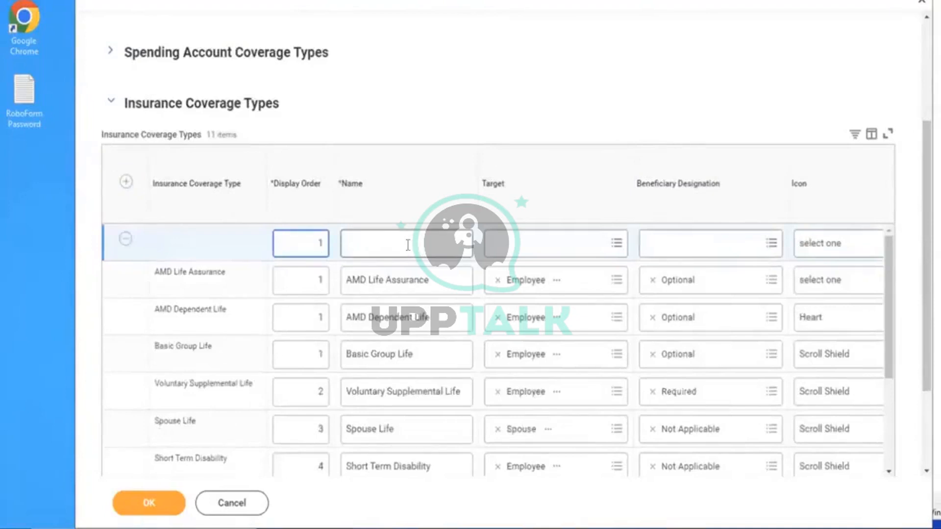
{"action": "left_click", "coordinate": [407, 245]}
{"action": "type", "text": "AMD"}
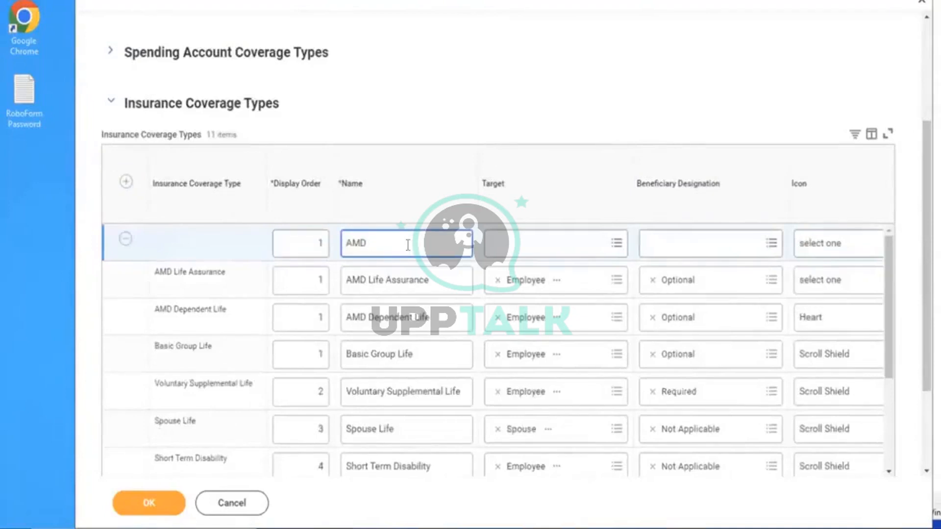
{"action": "type", "text": " - E"}
{"action": "key", "text": "BackSpace"}
{"action": "type", "text": "Life Insurance Coverage"}
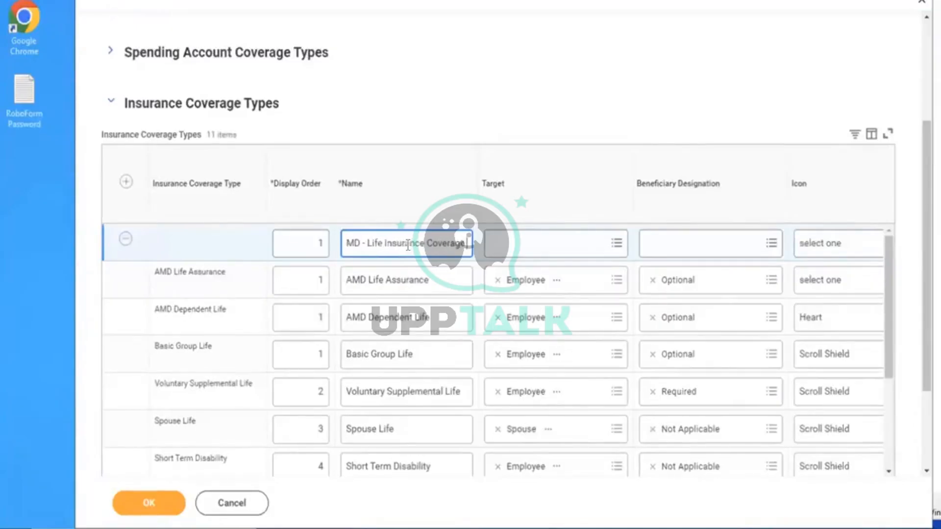
Give it Target Employee, Optional beneficiary designation and the Heart icon, then save
{"action": "left_click", "coordinate": [536, 250]}
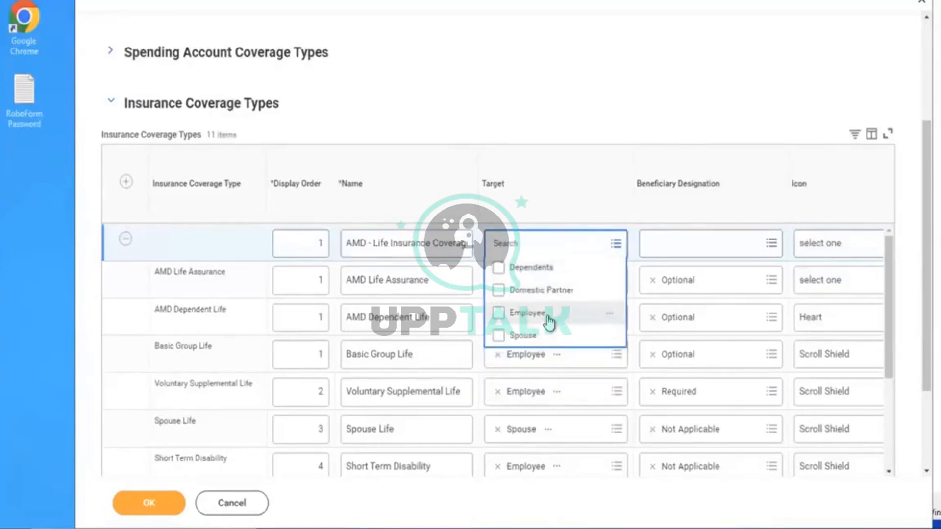
{"action": "left_click", "coordinate": [548, 316]}
{"action": "left_click", "coordinate": [706, 245]}
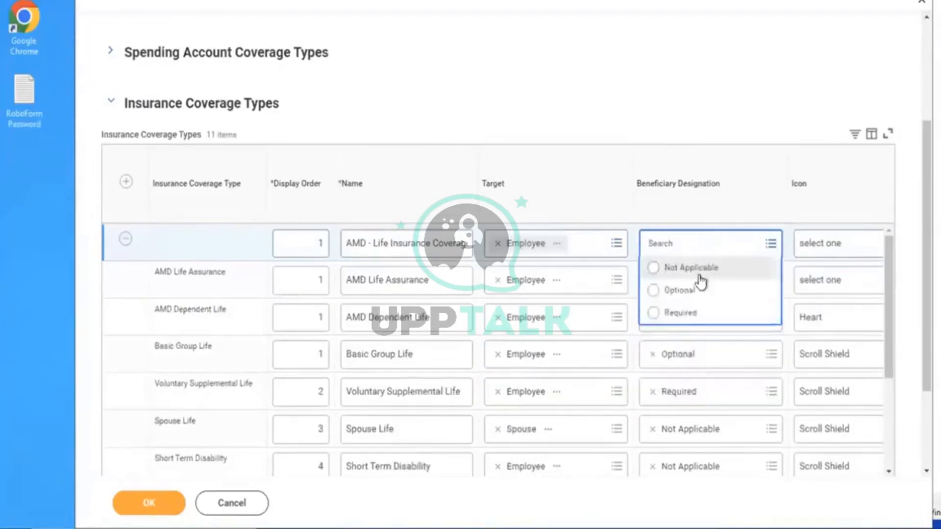
{"action": "left_click", "coordinate": [667, 293]}
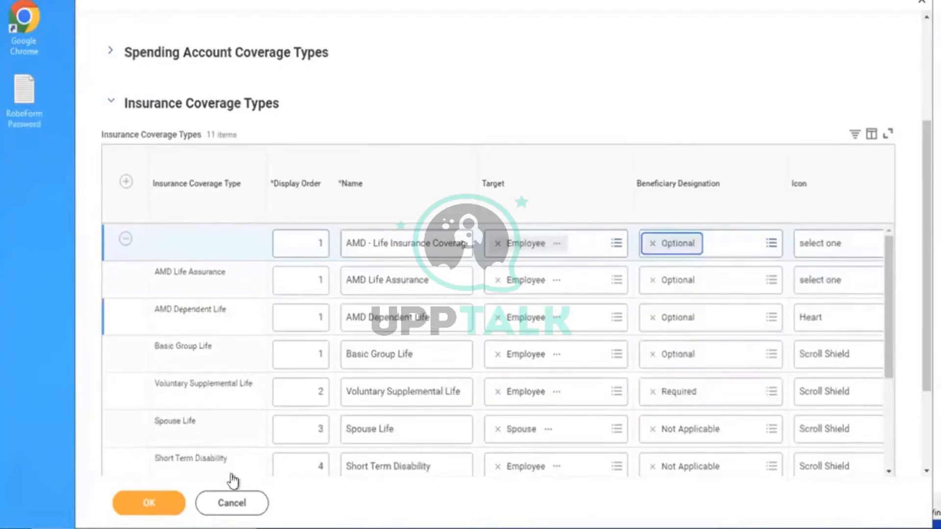
{"action": "double_click", "coordinate": [817, 246]}
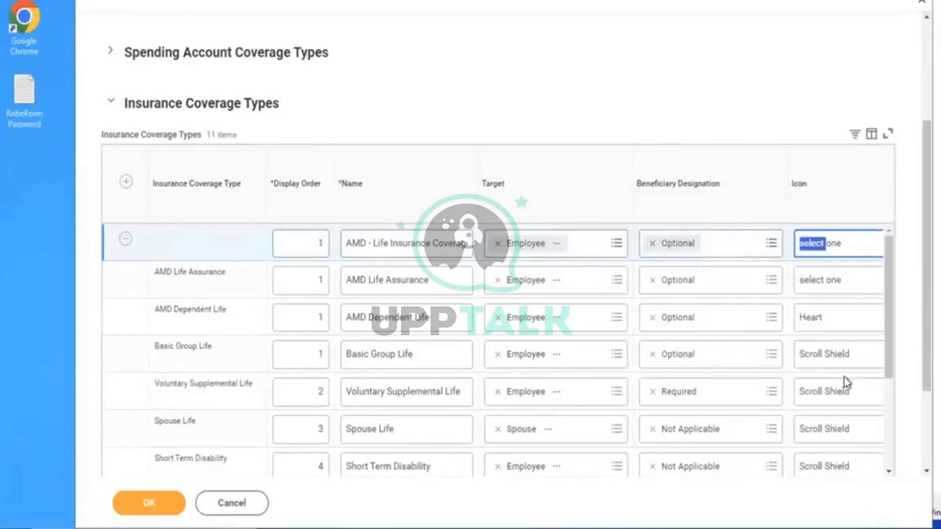
{"action": "left_click", "coordinate": [833, 251]}
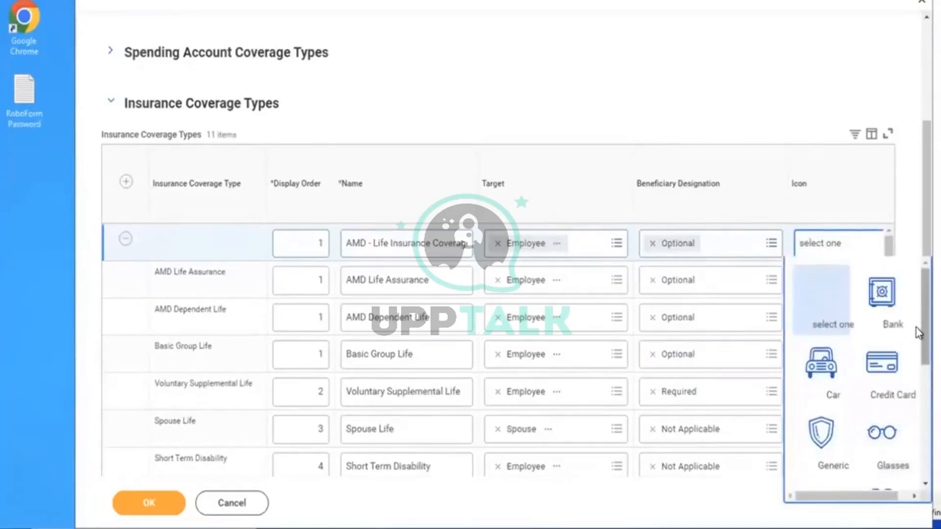
{"action": "scroll", "coordinate": [916, 327], "scroll_direction": "down", "scroll_amount": 3}
{"action": "left_click", "coordinate": [881, 372]}
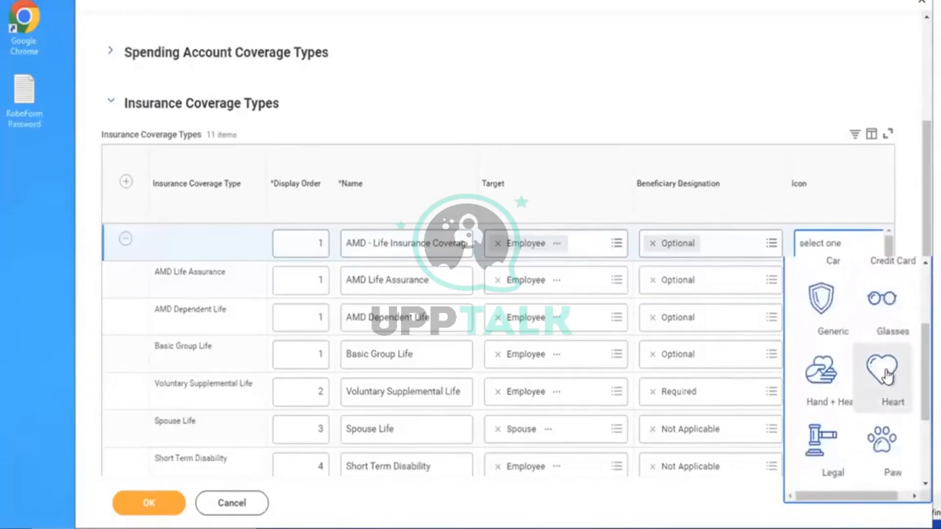
{"action": "left_click", "coordinate": [132, 512]}
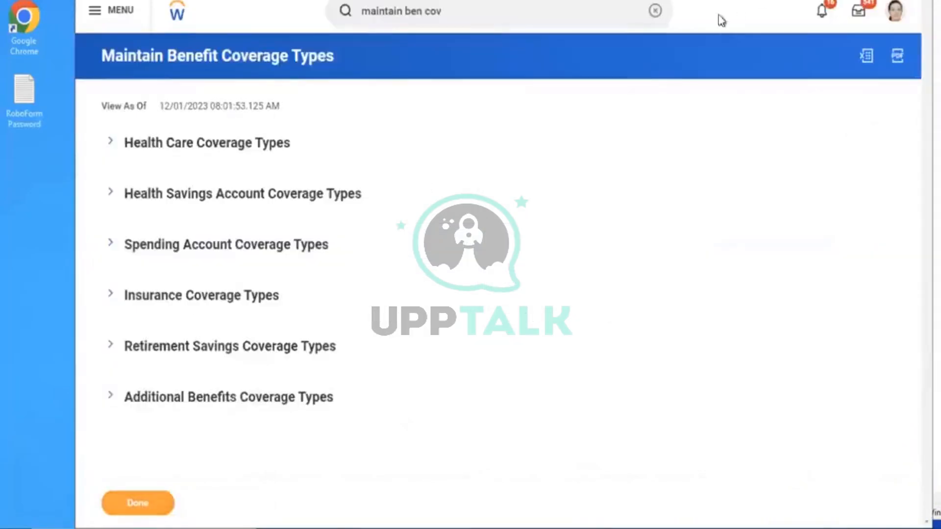
{"action": "left_click", "coordinate": [654, 12]}
{"action": "type", "text": "create ben plan"}
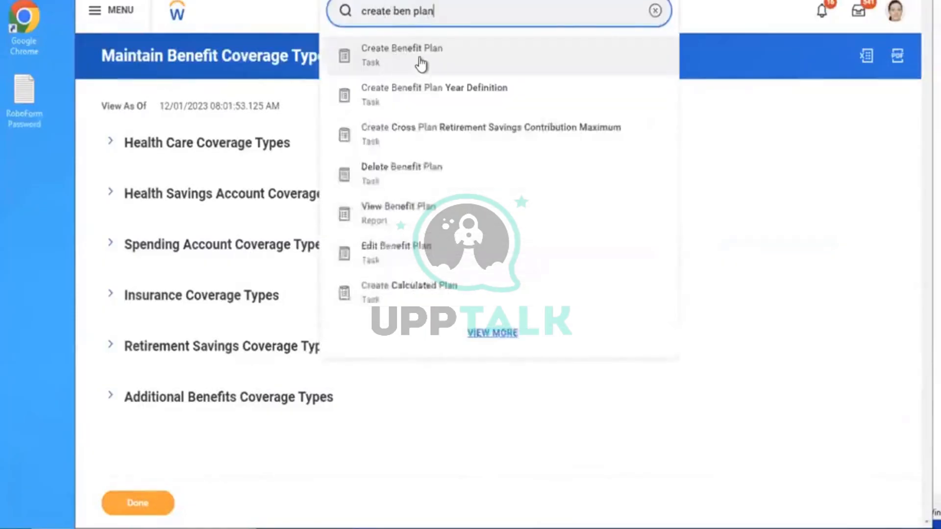
Create an Insurance Coverage Plan benefit plan effective 01/01/2023 with provider Aviva
{"action": "left_click", "coordinate": [422, 62]}
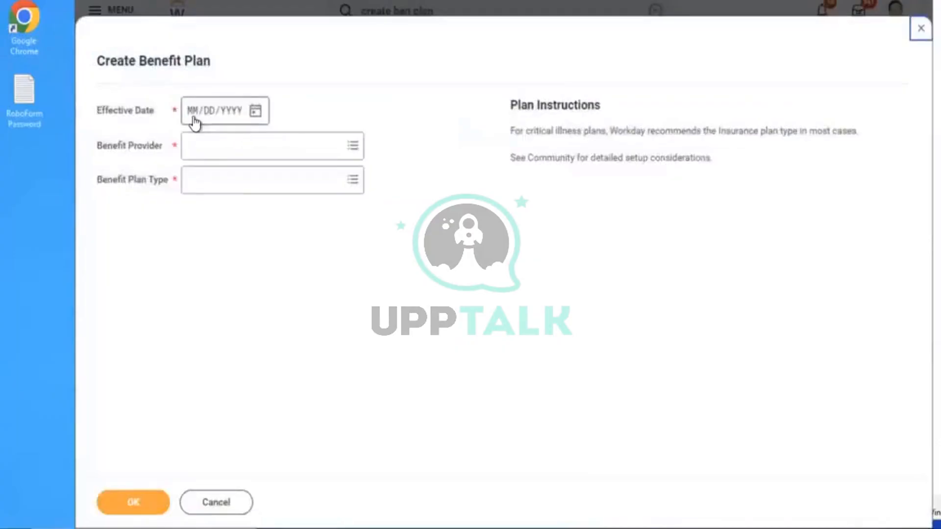
{"action": "left_click", "coordinate": [195, 122]}
{"action": "type", "text": "01012023"}
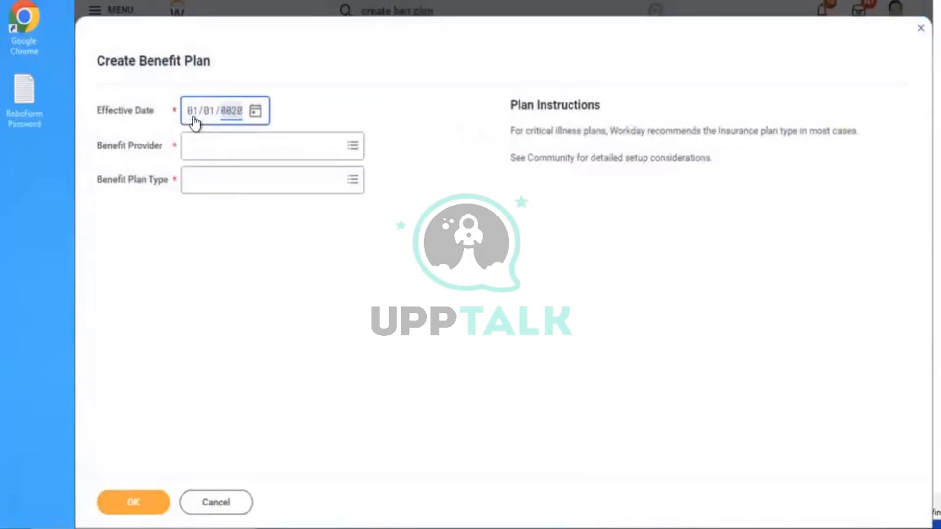
{"action": "left_click", "coordinate": [230, 147]}
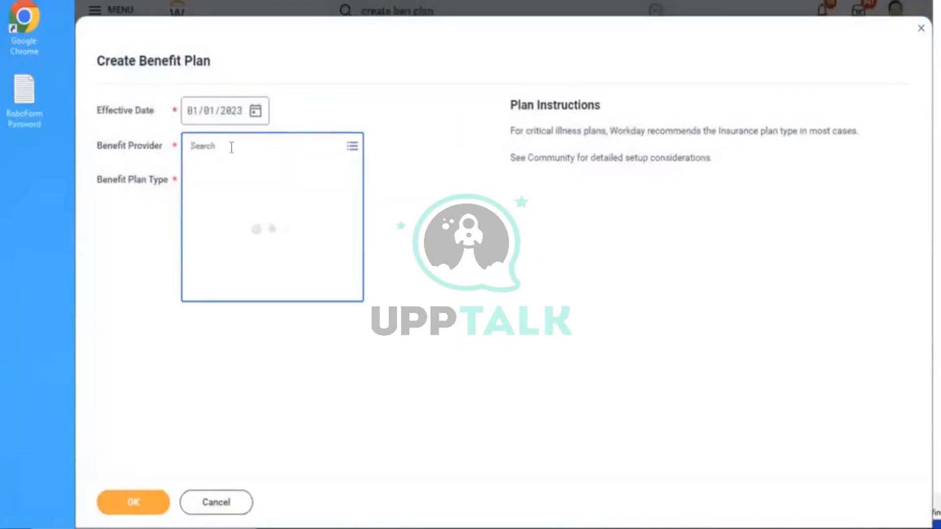
{"action": "type", "text": "a"}
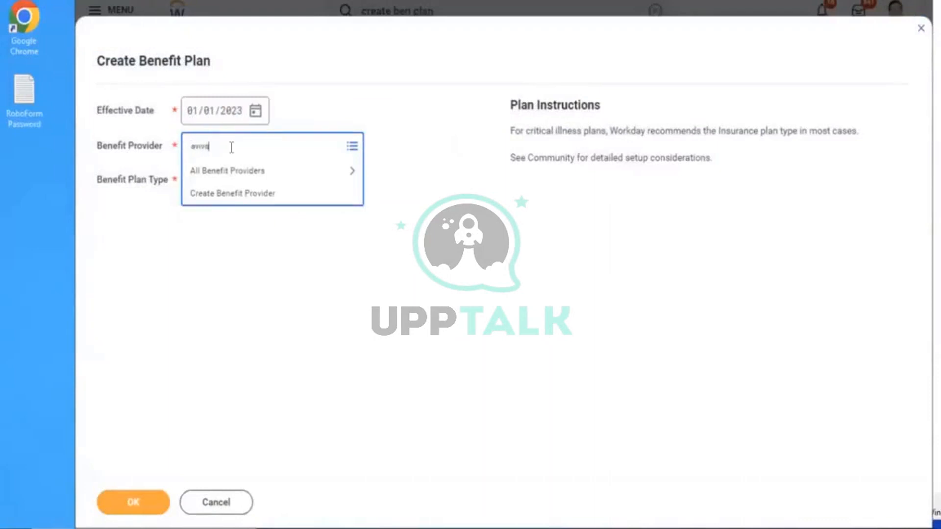
{"action": "type", "text": "niva"}
{"action": "key", "text": "Return"}
{"action": "left_click", "coordinate": [247, 186]}
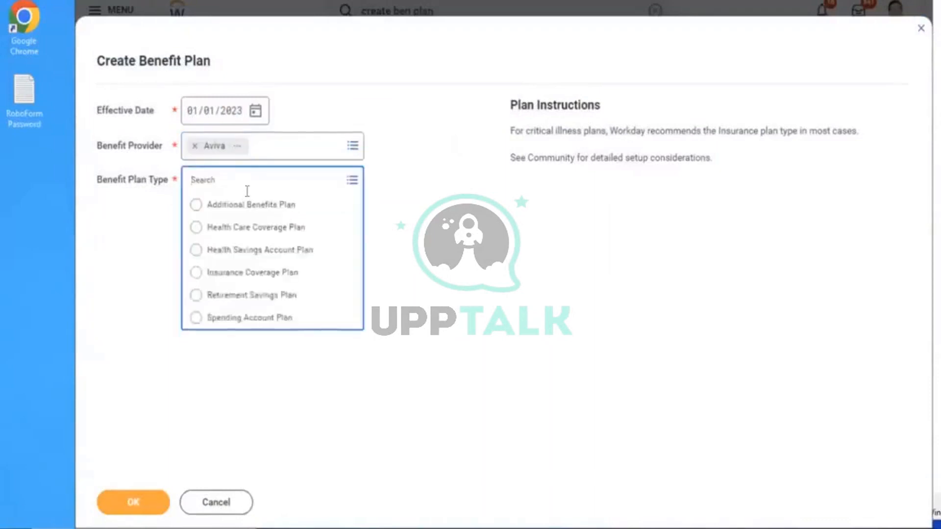
{"action": "left_click", "coordinate": [216, 272]}
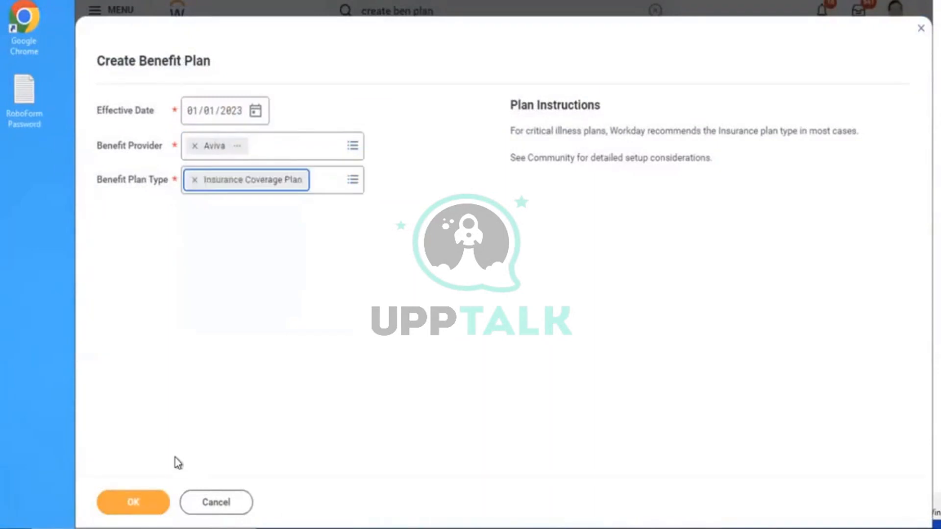
{"action": "left_click", "coordinate": [134, 502]}
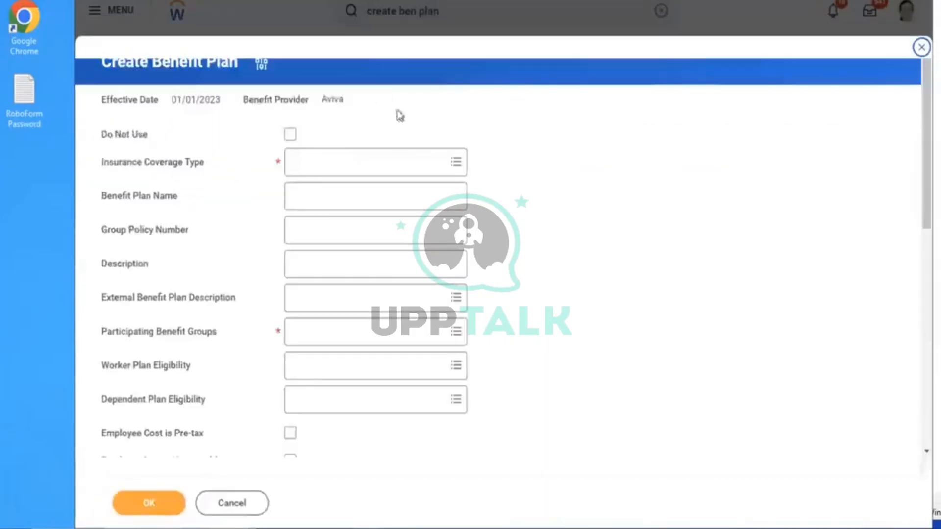
Link the plan to AMD - Life Insurance Coverage, name it Employer, and add U.S. Salaried active employees
{"action": "left_click", "coordinate": [339, 156]}
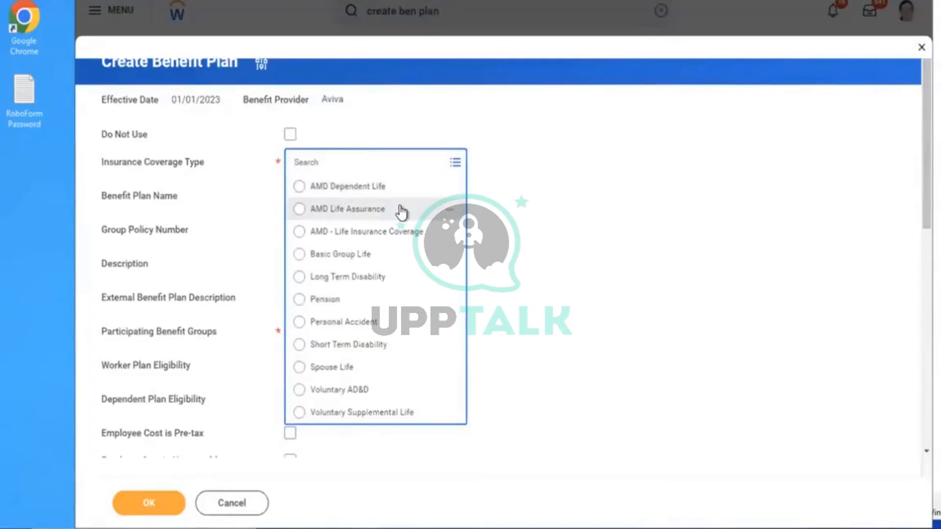
{"action": "left_click", "coordinate": [349, 231]}
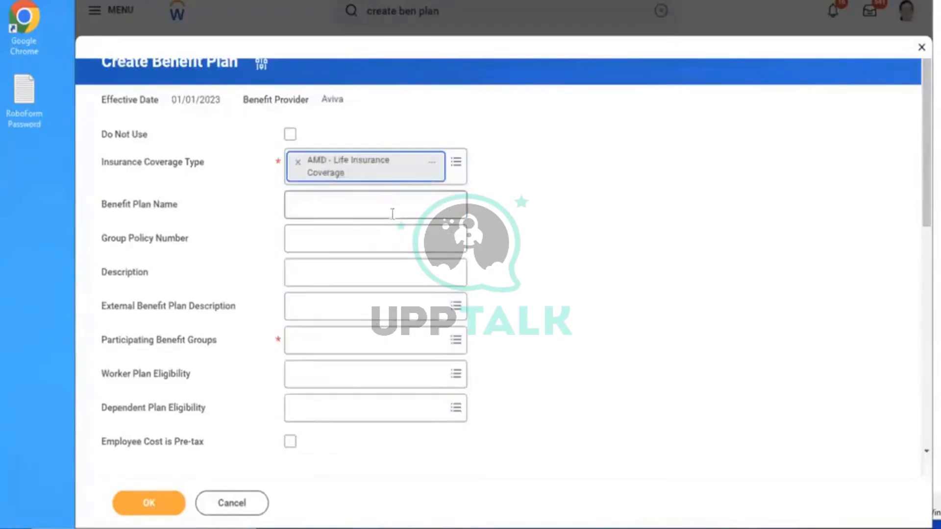
{"action": "left_click", "coordinate": [341, 206]}
{"action": "type", "text": "ER"}
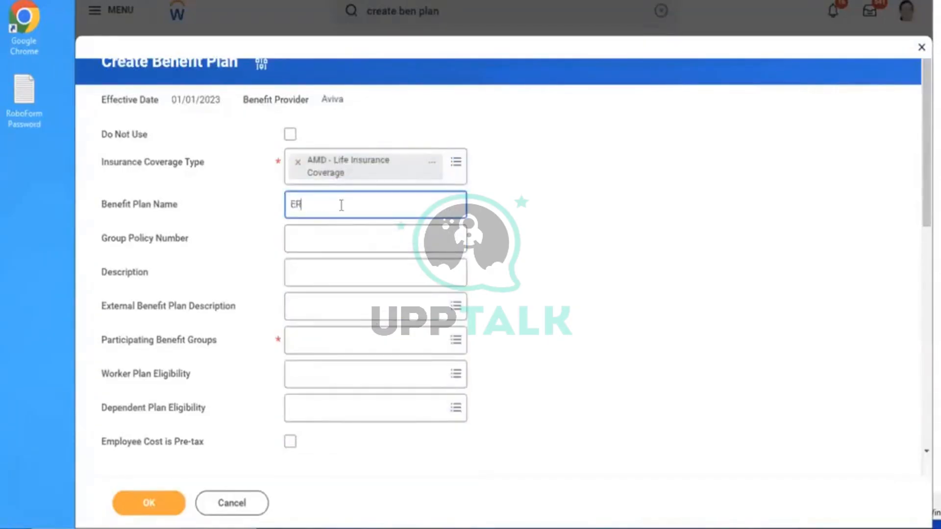
{"action": "type", "text": "mployer"}
{"action": "left_click", "coordinate": [379, 338]}
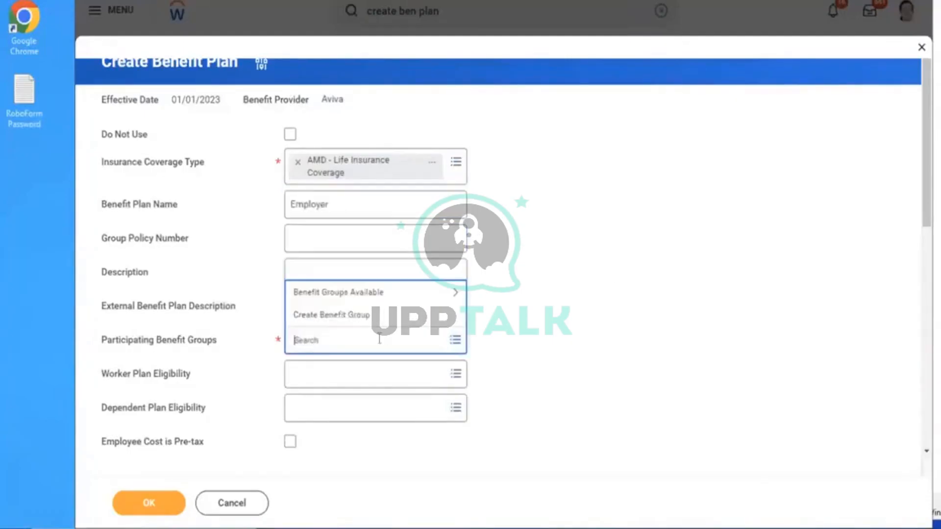
{"action": "left_click", "coordinate": [333, 294]}
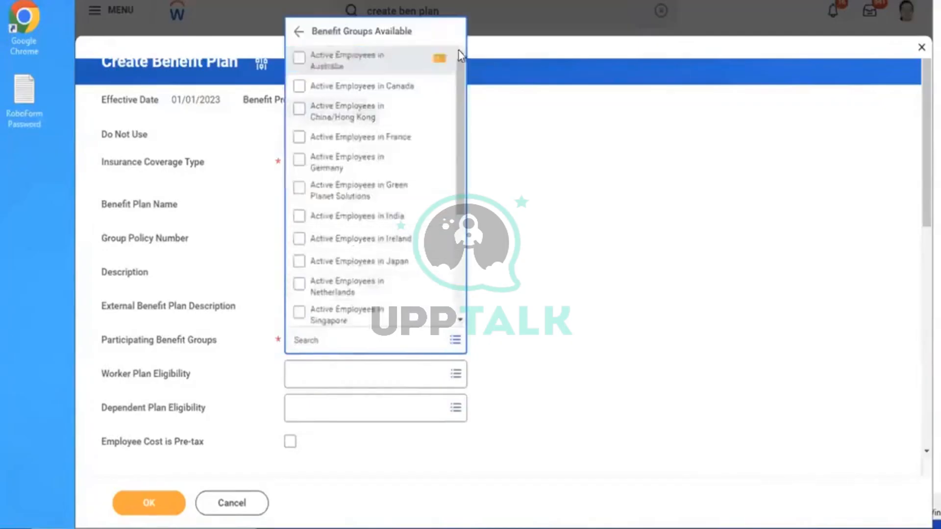
{"action": "left_click_drag", "start_coordinate": [458, 74], "coordinate": [453, 225]}
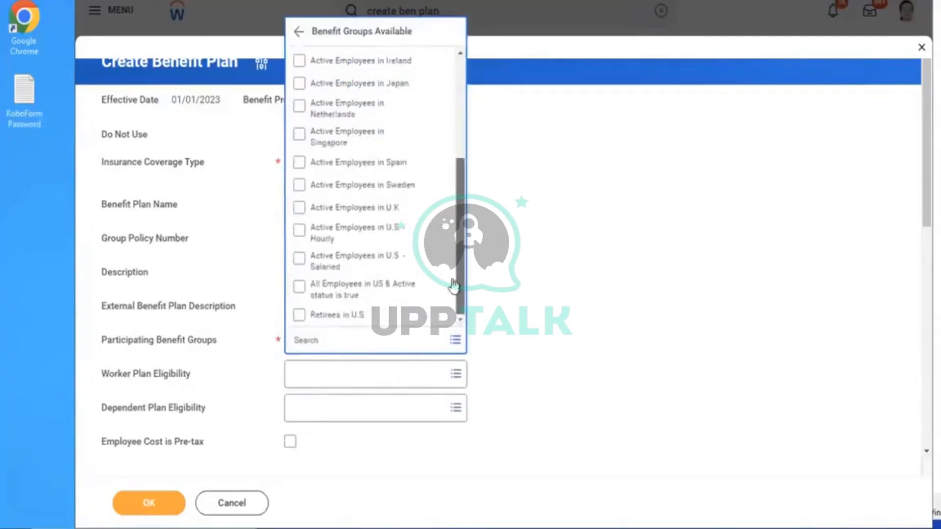
{"action": "left_click", "coordinate": [338, 261]}
{"action": "left_click", "coordinate": [671, 268]}
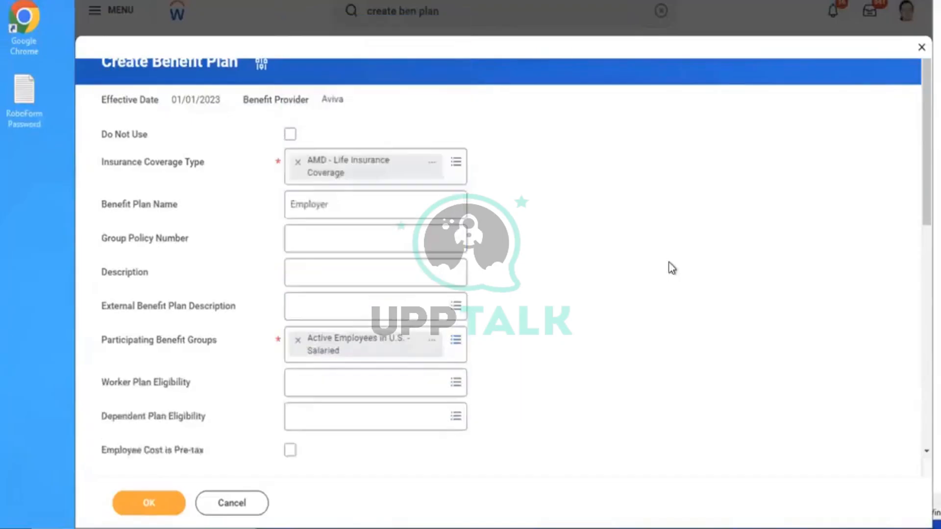
Set the plan to cover the Employee and search 'amd' to find the AMD - Insurance Coverage EE coverage
{"action": "scroll", "coordinate": [671, 268], "scroll_direction": "down", "scroll_amount": 5}
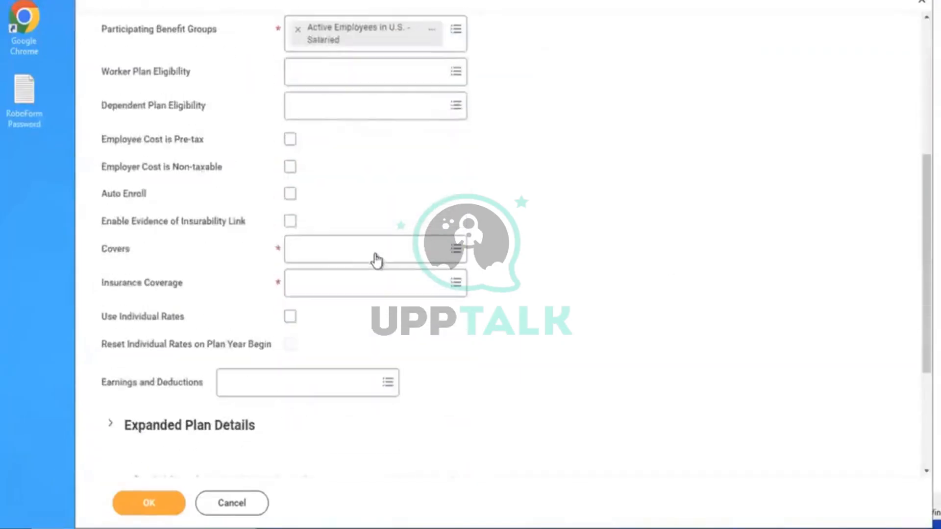
{"action": "left_click", "coordinate": [349, 252]}
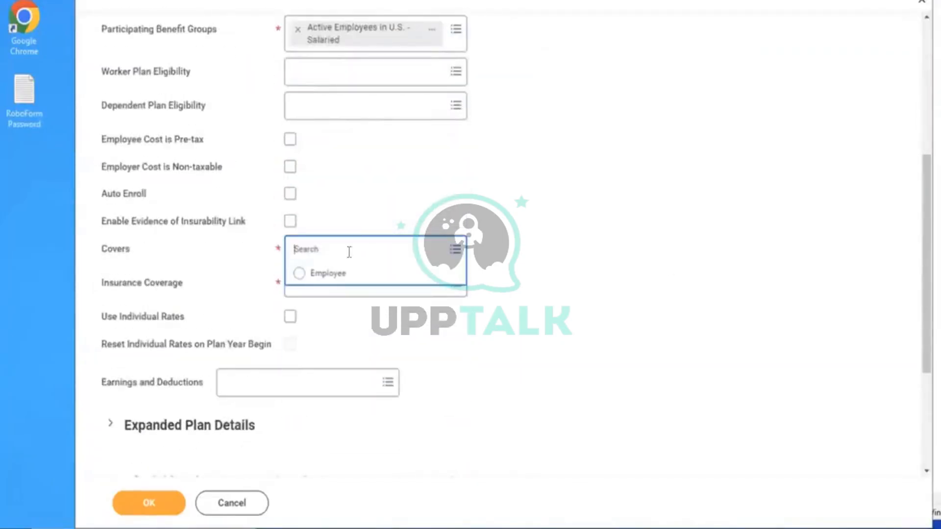
{"action": "left_click", "coordinate": [314, 274]}
{"action": "left_click", "coordinate": [365, 279]}
{"action": "type", "text": "a"}
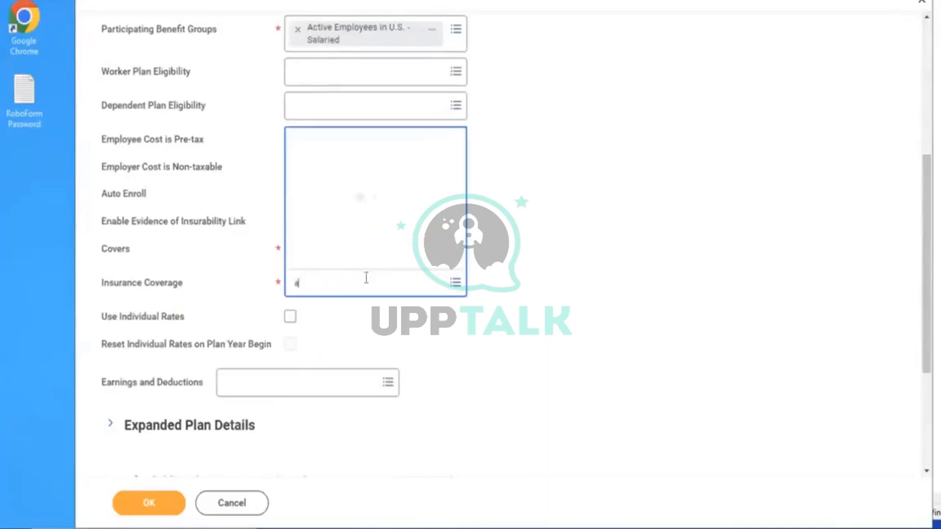
{"action": "type", "text": "md"}
{"action": "key", "text": "Return"}
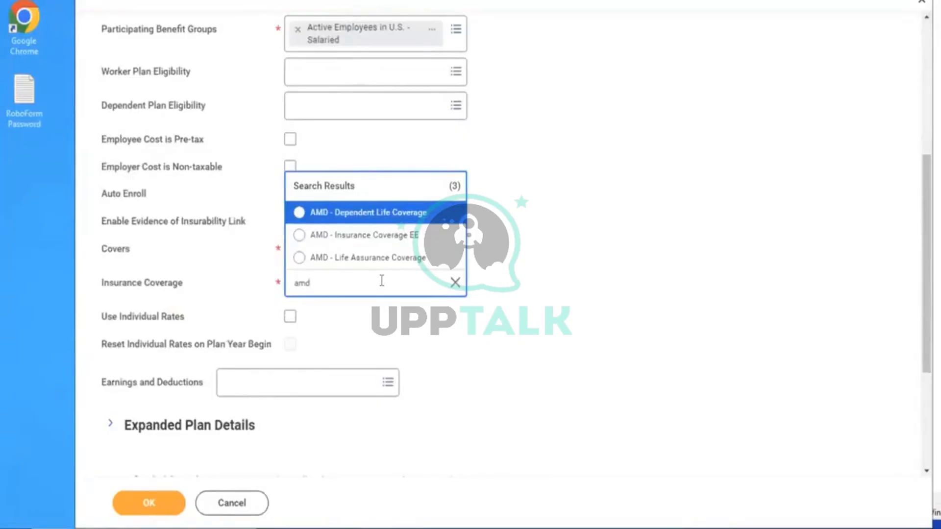
{"action": "left_click", "coordinate": [447, 236]}
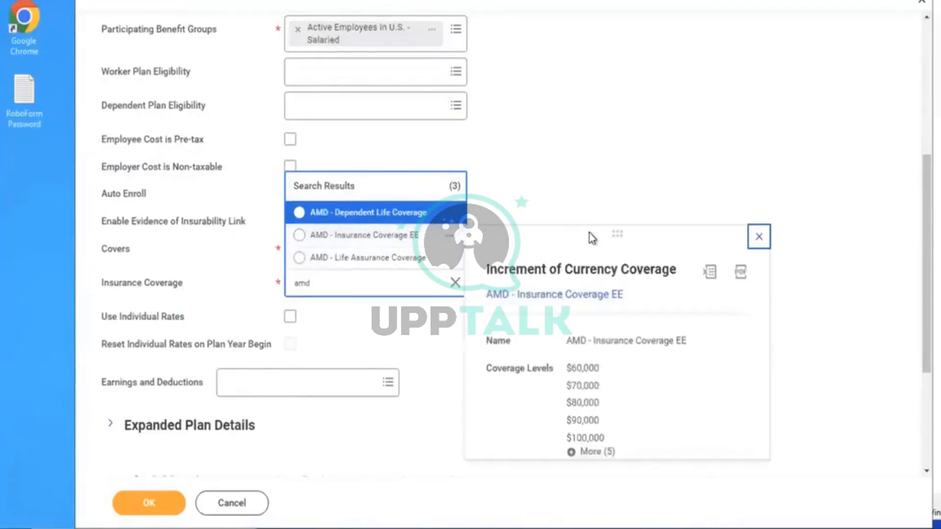
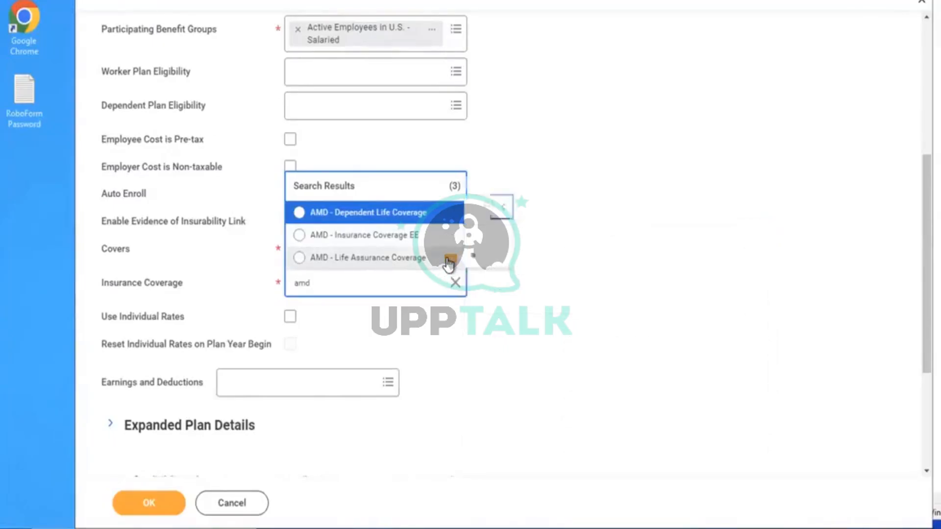
Clear the 'amd' search, browse every available insurance coverage, then cancel the coverage types task
{"action": "mouse_move", "coordinate": [448, 265]}
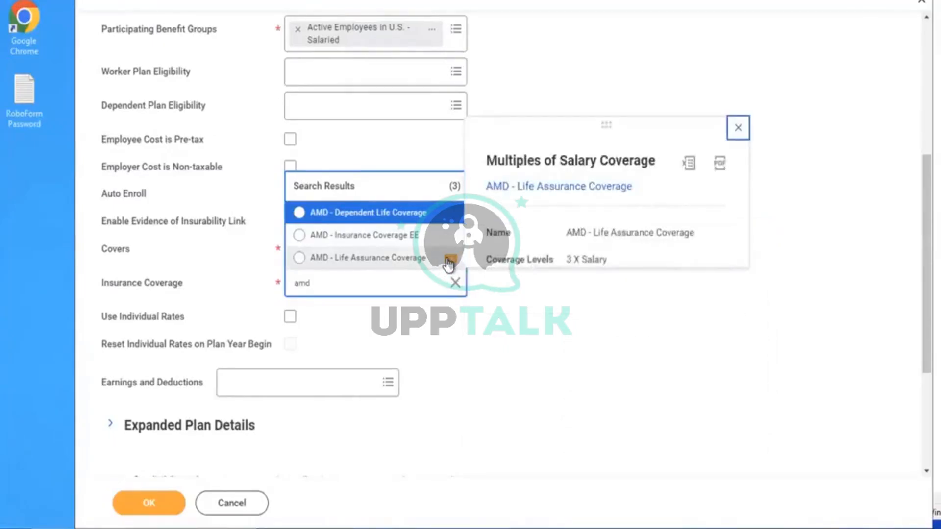
{"action": "left_click", "coordinate": [561, 76]}
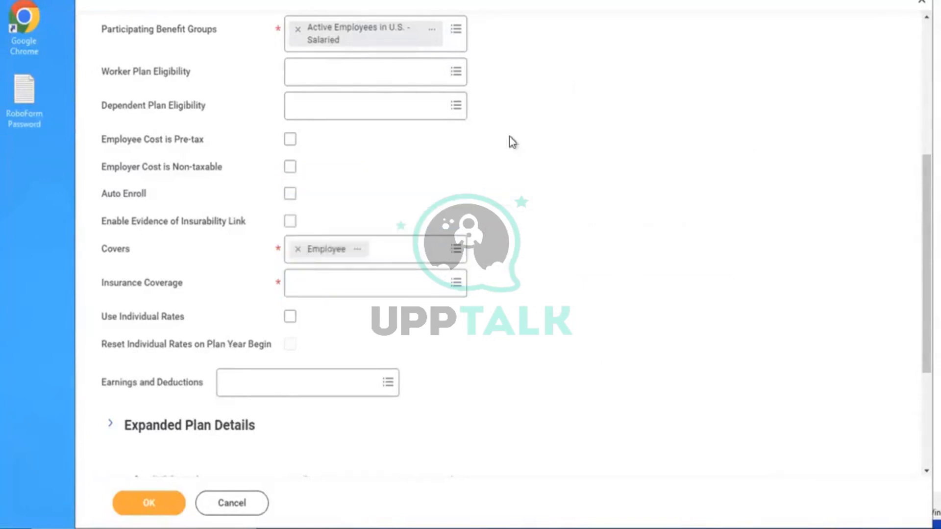
{"action": "left_click", "coordinate": [362, 287]}
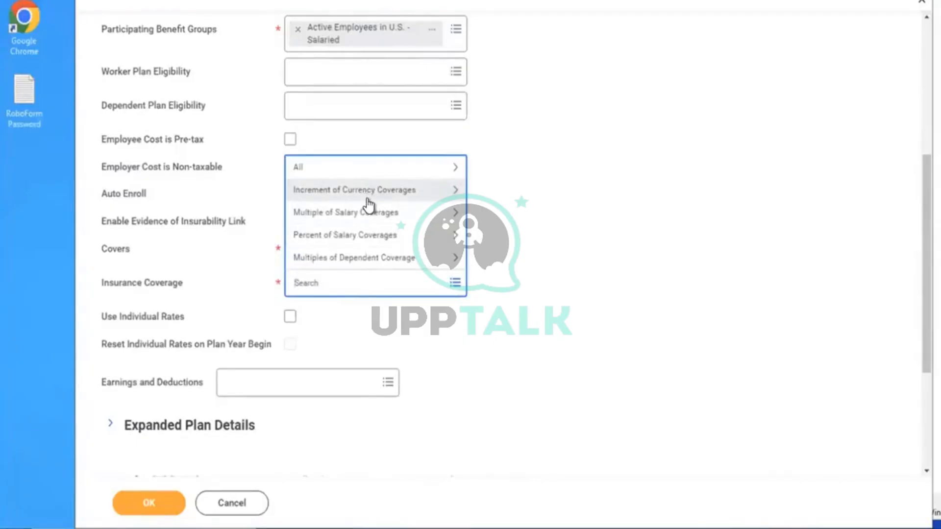
{"action": "left_click", "coordinate": [346, 170]}
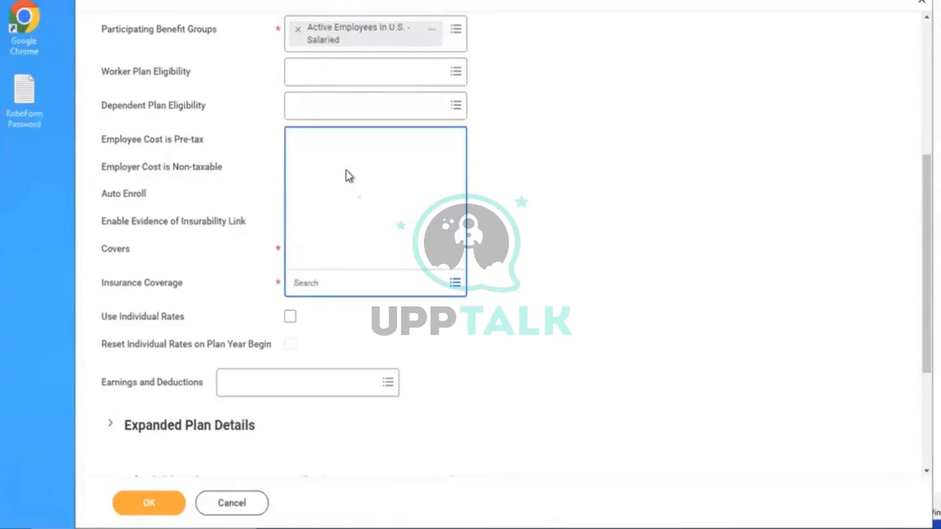
{"action": "key", "text": "Down"}
{"action": "key", "text": "Down"}
{"action": "key", "text": "Down"}
{"action": "key", "text": "Down"}
{"action": "key", "text": "Down"}
{"action": "key", "text": "Down"}
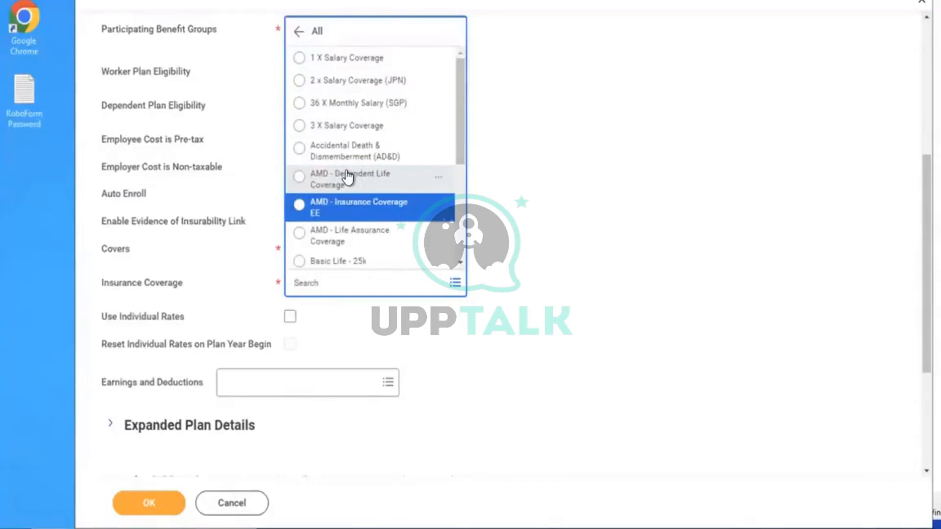
{"action": "key", "text": "Down"}
{"action": "key", "text": "Down"}
{"action": "key", "text": "Down"}
{"action": "key", "text": "Down"}
{"action": "key", "text": "Down"}
{"action": "key", "text": "Down"}
{"action": "key", "text": "Down"}
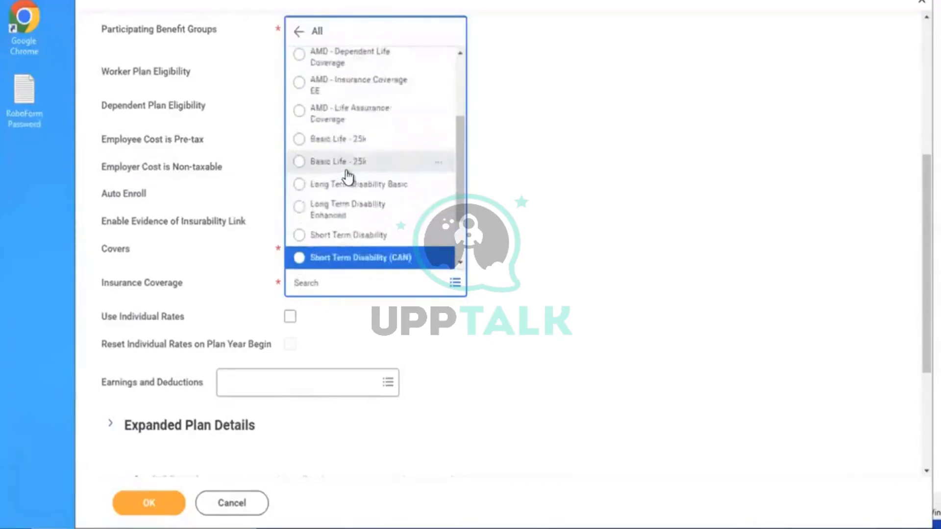
{"action": "key", "text": "Down"}
{"action": "key", "text": "Down"}
{"action": "key", "text": "Down"}
{"action": "key", "text": "Down"}
{"action": "key", "text": "Down"}
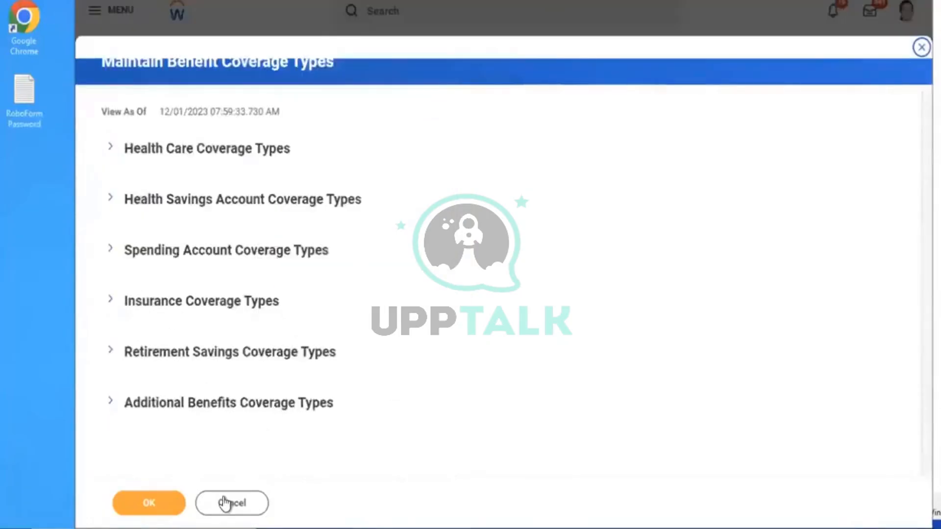
{"action": "left_click", "coordinate": [225, 503]}
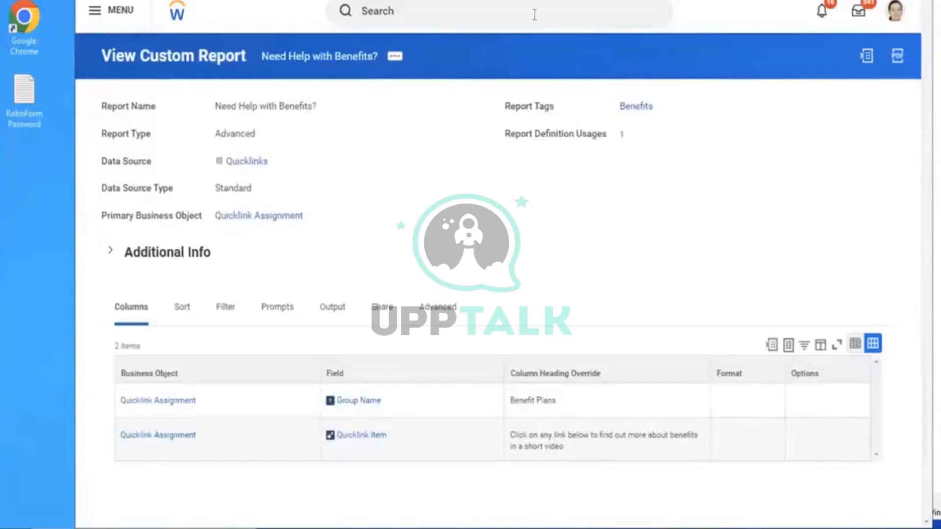
Check existing AMD coverages through Edit Insurance Coverage with an 'amd' search, then close it
{"action": "left_click", "coordinate": [535, 14]}
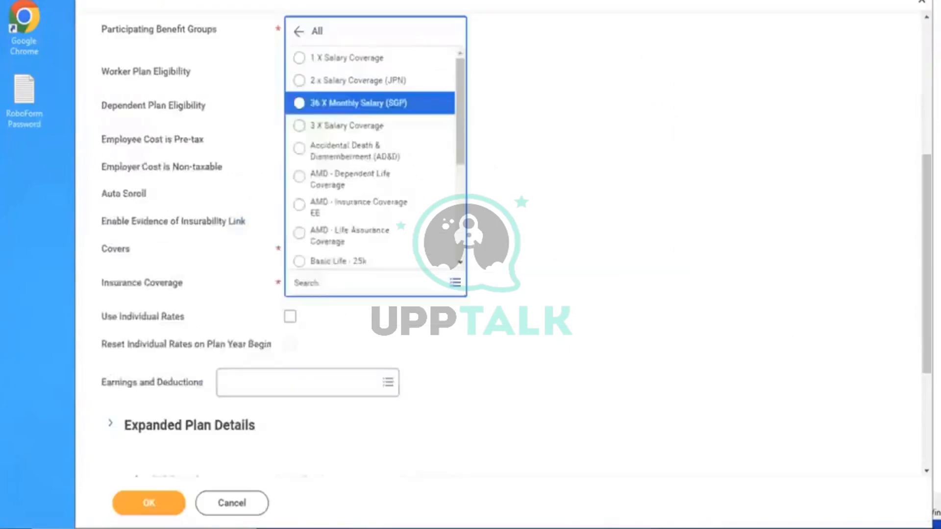
{"action": "left_click", "coordinate": [564, 87]}
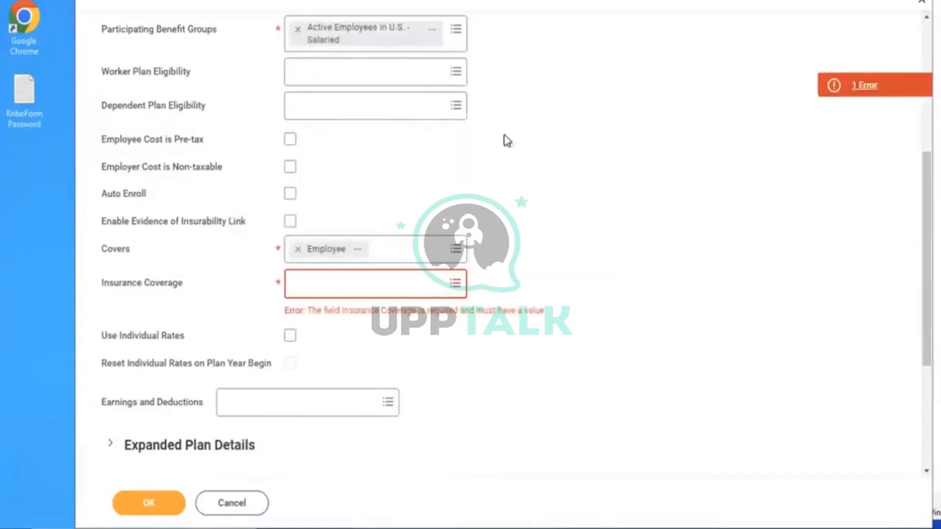
{"action": "left_click", "coordinate": [382, 283]}
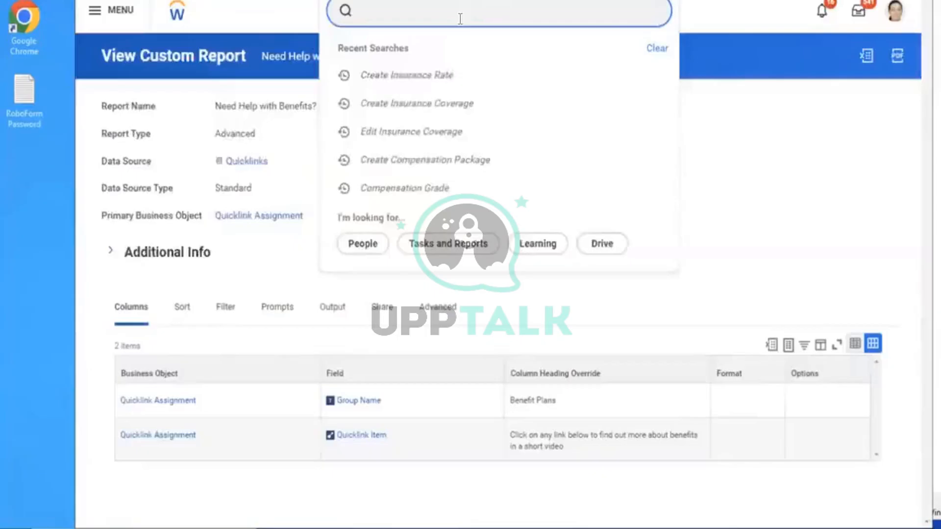
{"action": "type", "text": "edit insu cov"}
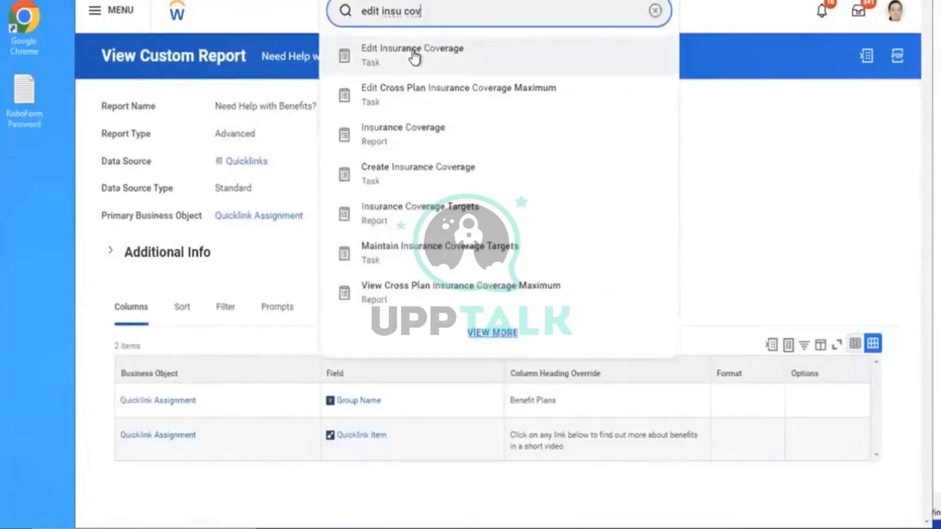
{"action": "left_click", "coordinate": [416, 57]}
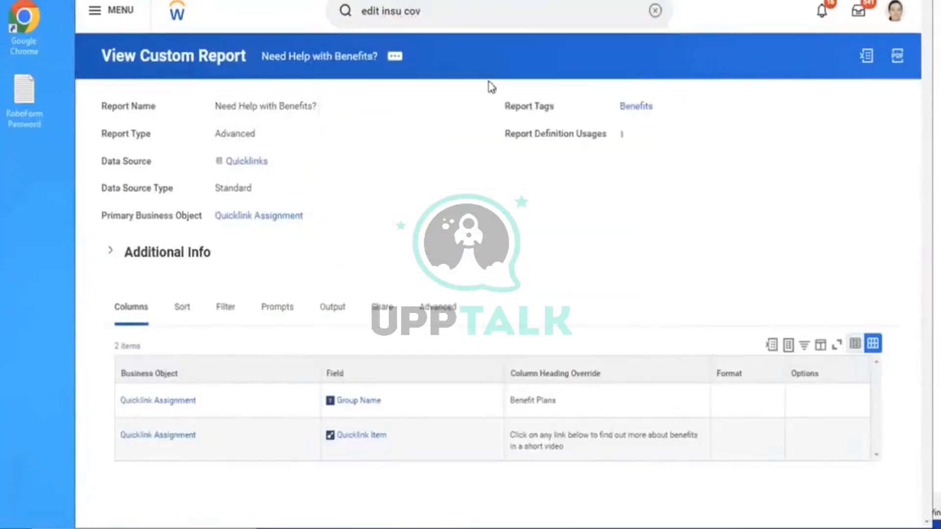
{"action": "left_click", "coordinate": [445, 168]}
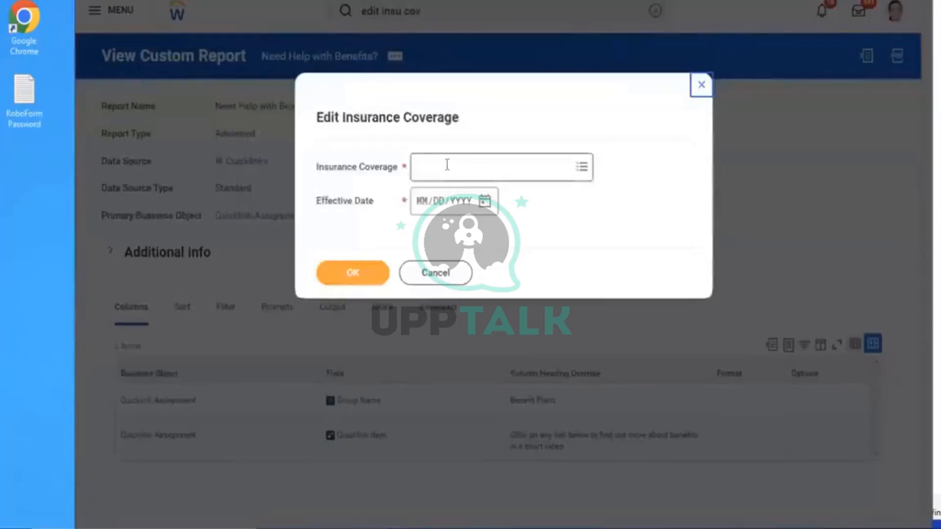
{"action": "type", "text": "amd"}
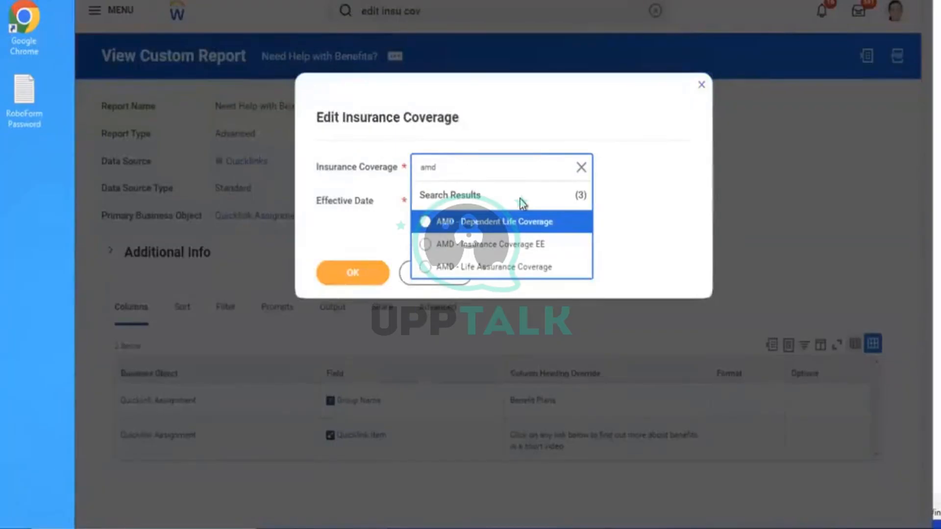
{"action": "left_click", "coordinate": [697, 93]}
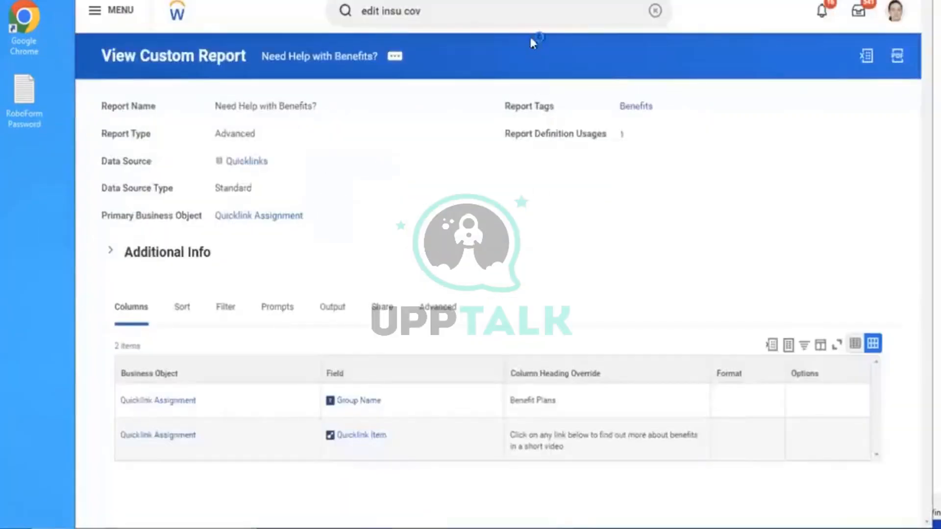
{"action": "left_click", "coordinate": [655, 11]}
{"action": "left_click", "coordinate": [499, 14]}
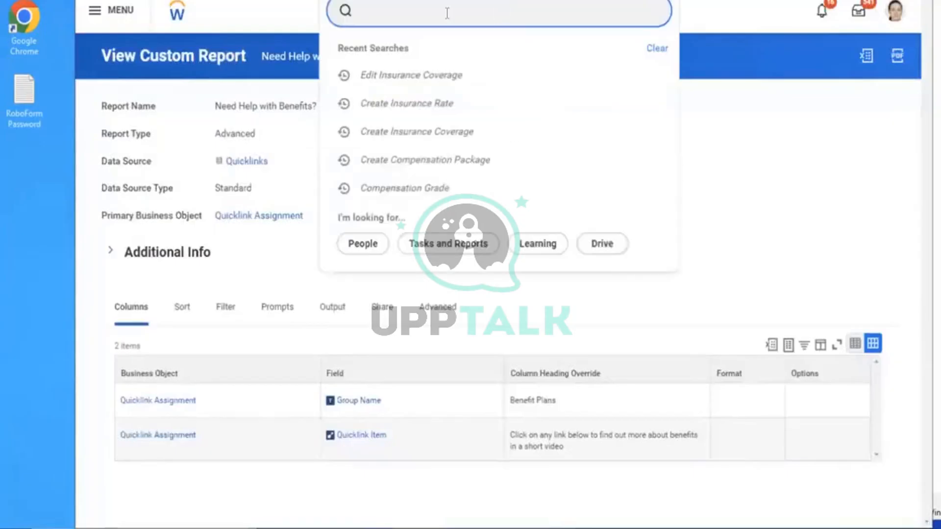
Create coverage 'AMD Insurance Coverage ER', effective 01/01/2023, as Multiples of Dependent Coverage
{"action": "type", "text": "create"}
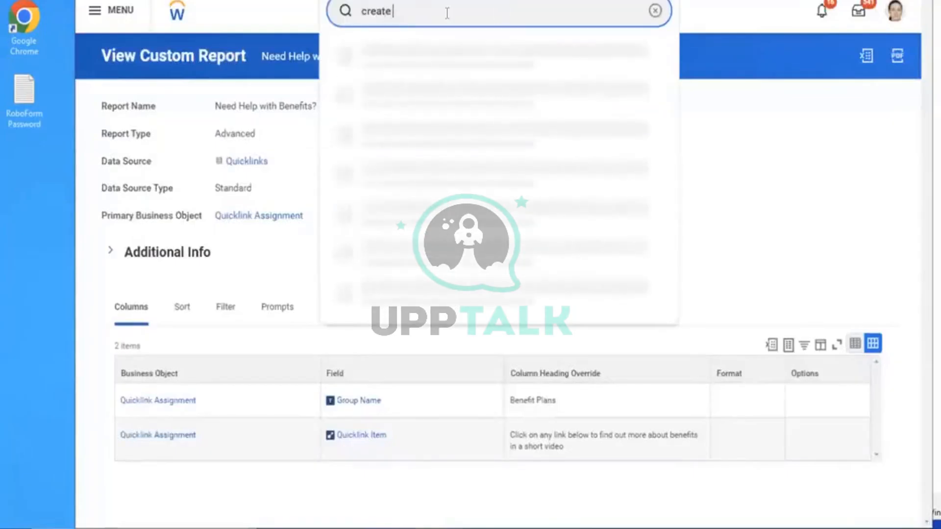
{"action": "type", "text": " insu"}
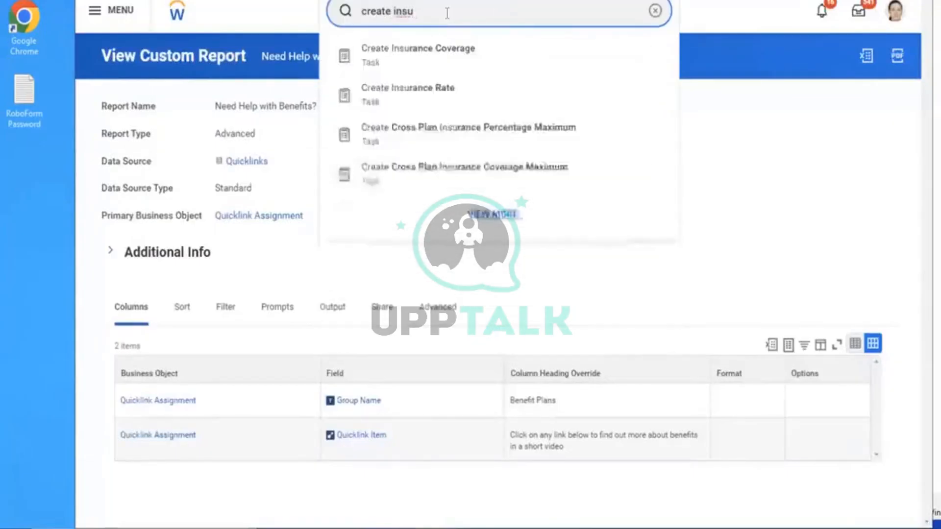
{"action": "type", "text": " cov"}
{"action": "left_click", "coordinate": [423, 45]}
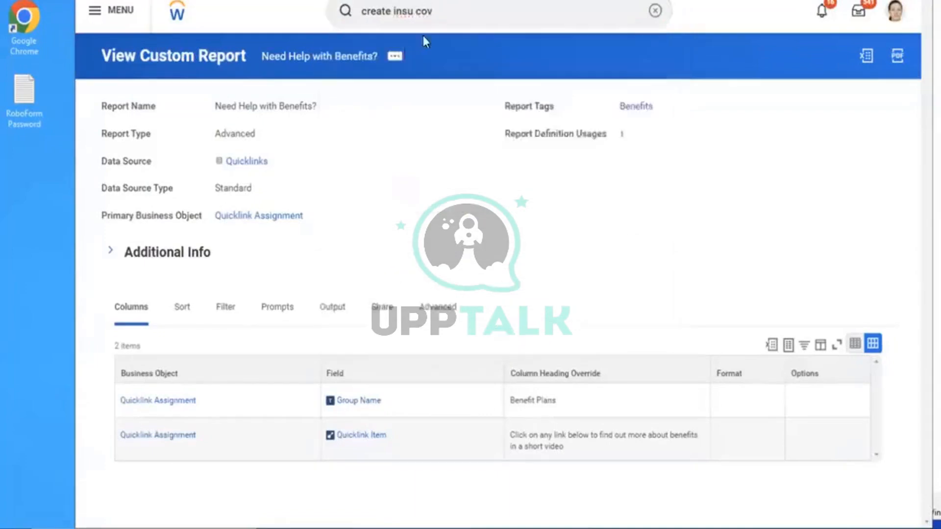
{"action": "left_click", "coordinate": [454, 166]}
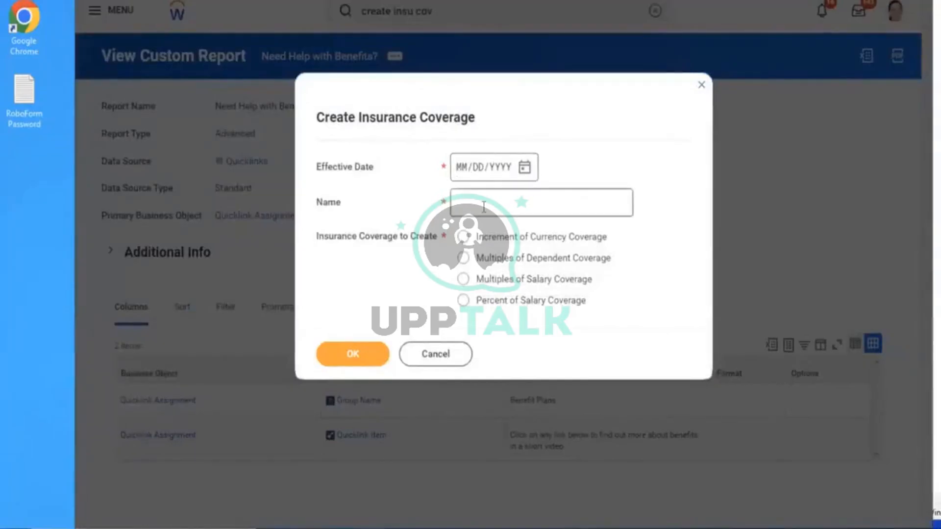
{"action": "left_click", "coordinate": [519, 201]}
{"action": "left_click", "coordinate": [464, 169]}
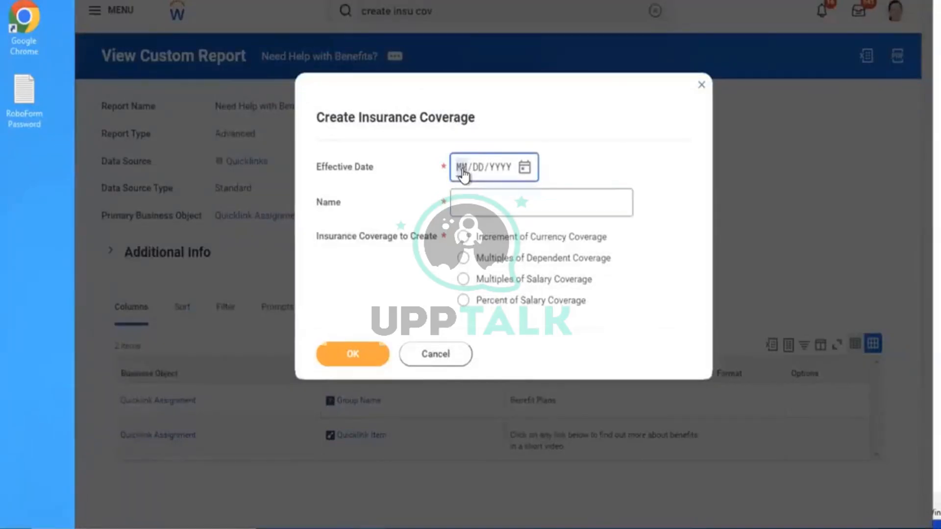
{"action": "type", "text": "01/01/2023"}
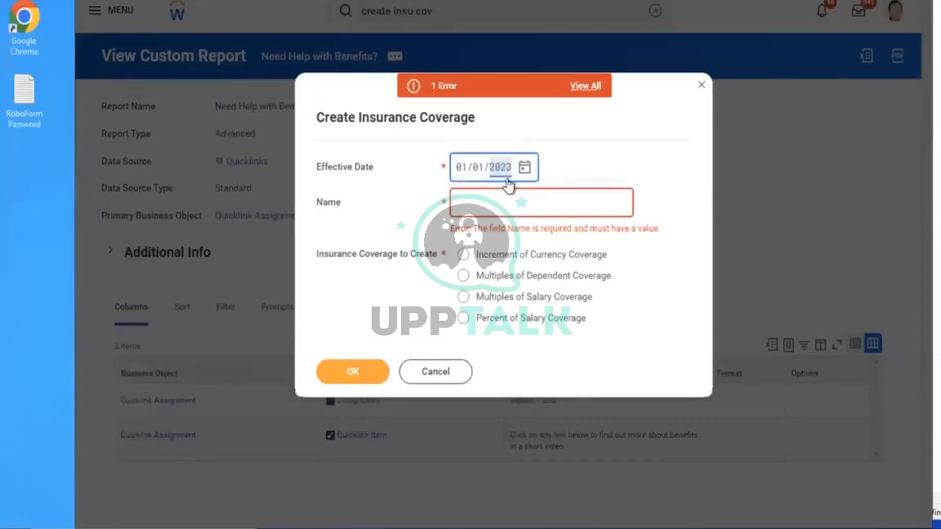
{"action": "left_click", "coordinate": [481, 205]}
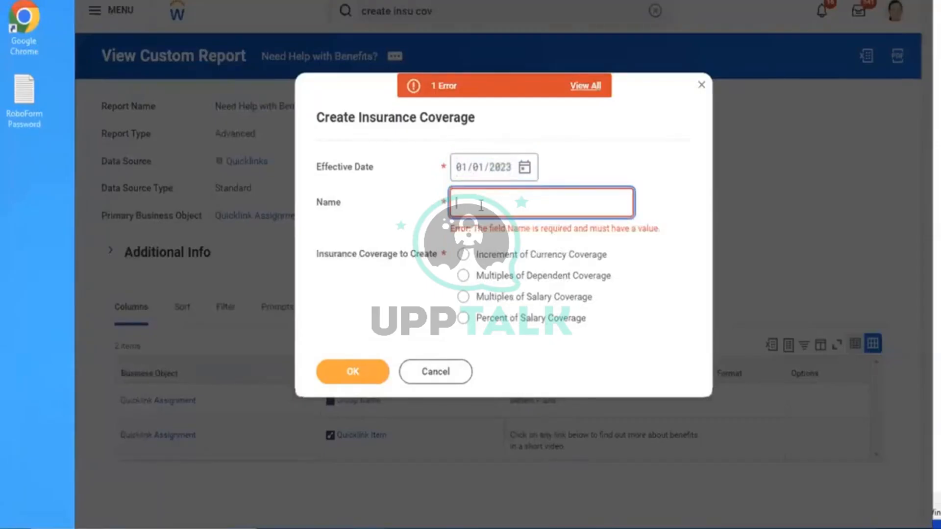
{"action": "type", "text": "AMD - Insurance Coverage ER"}
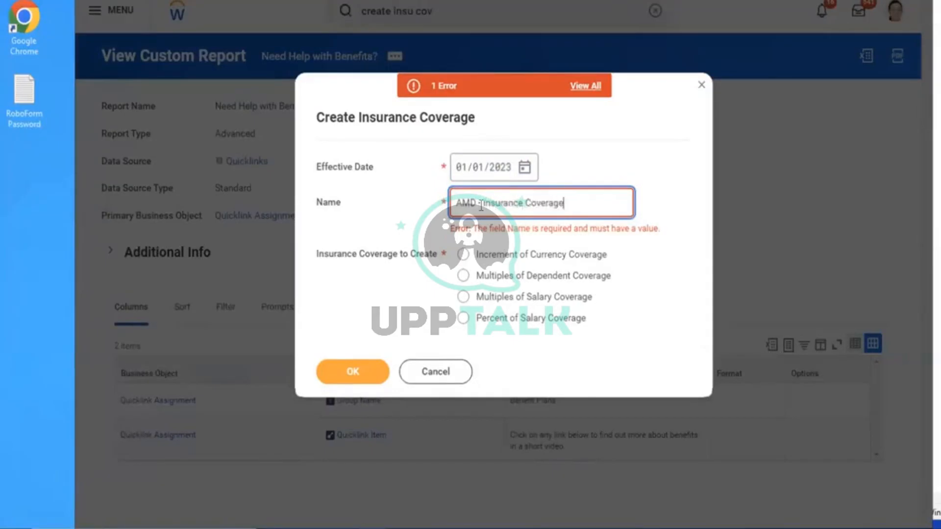
{"action": "left_click", "coordinate": [699, 178]}
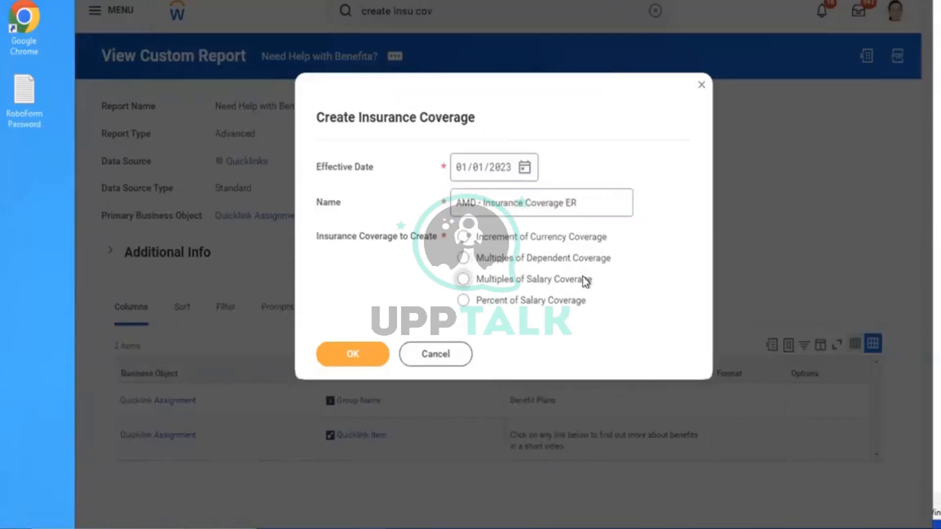
{"action": "left_click", "coordinate": [516, 268]}
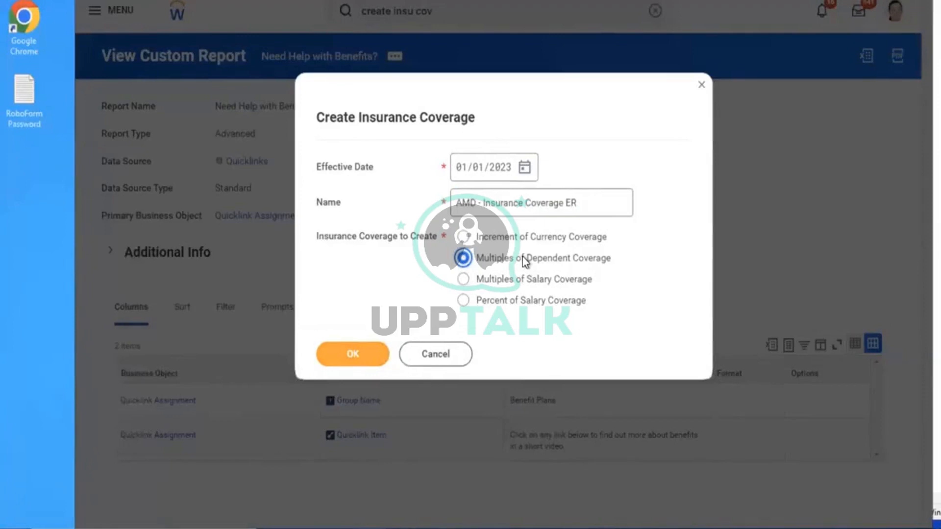
{"action": "left_click", "coordinate": [367, 358]}
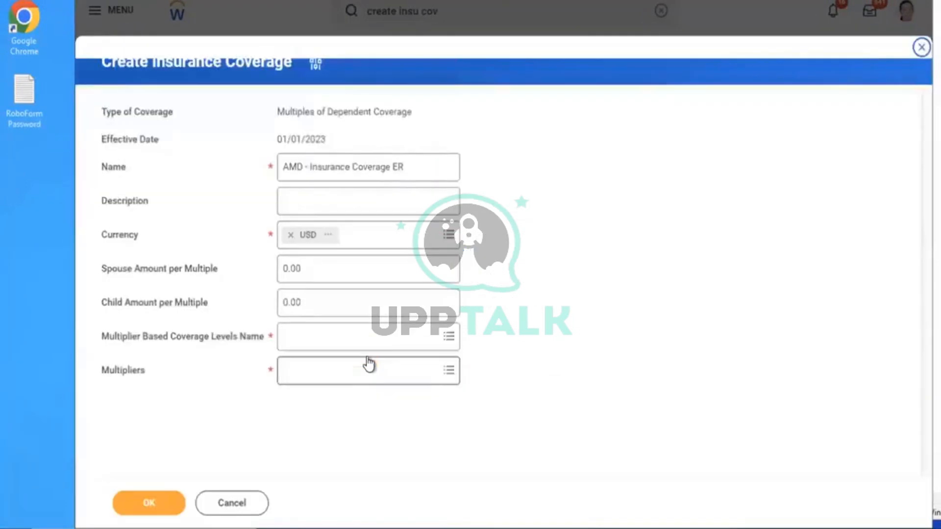
After an unmatched 'amd' coverage level search, switch the type to Multiples of Salary Coverage
{"action": "left_click", "coordinate": [330, 337]}
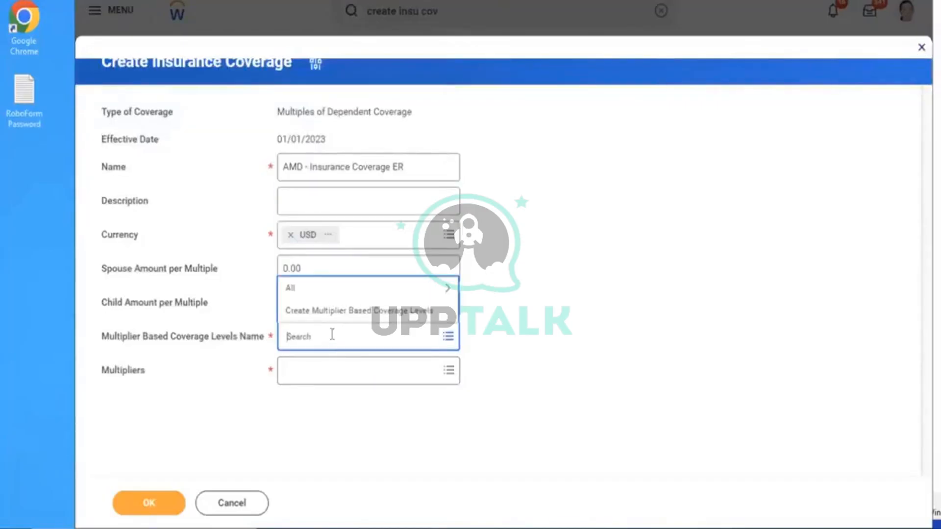
{"action": "type", "text": "amd"}
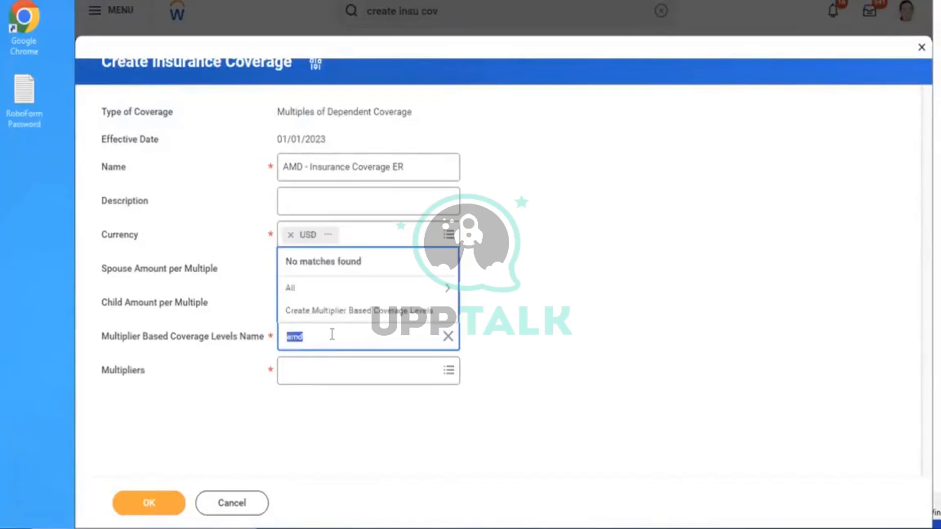
{"action": "left_click", "coordinate": [625, 251]}
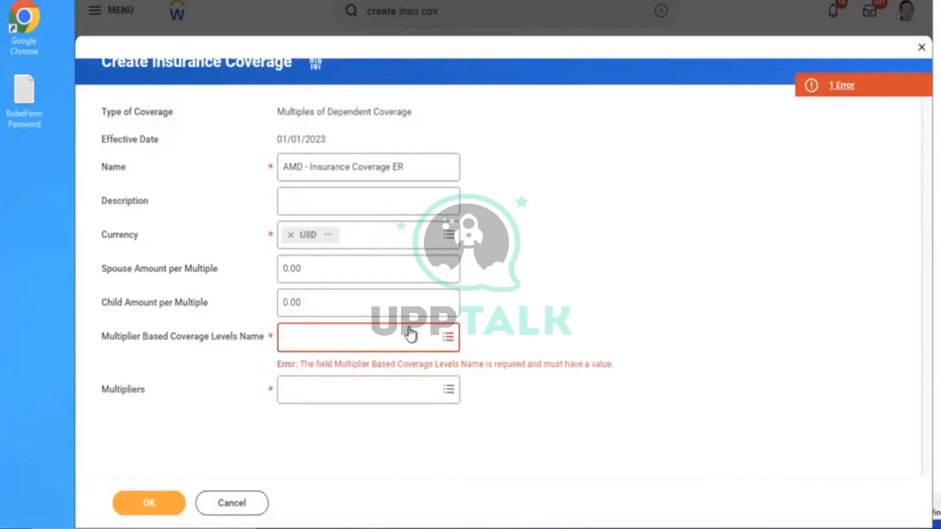
{"action": "left_click", "coordinate": [316, 64]}
{"action": "left_click_drag", "start_coordinate": [586, 202], "coordinate": [410, 195]}
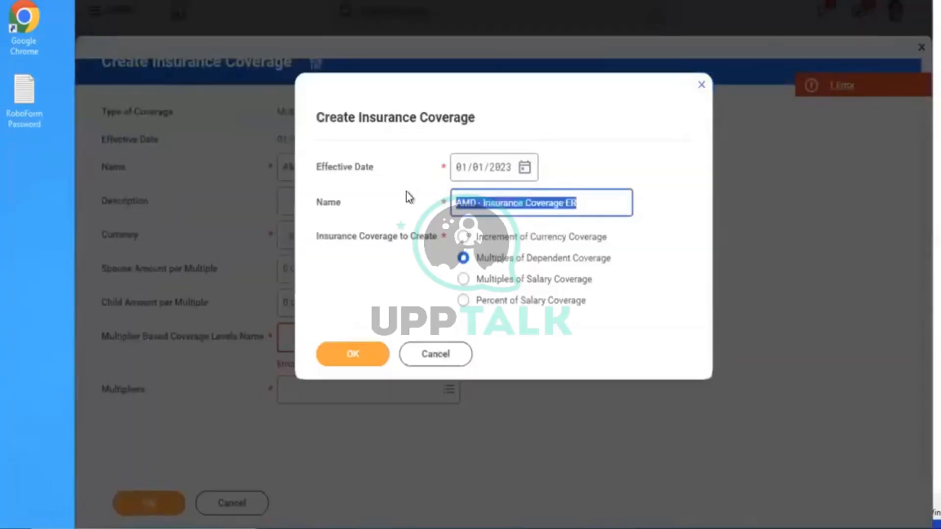
{"action": "left_click", "coordinate": [498, 281]}
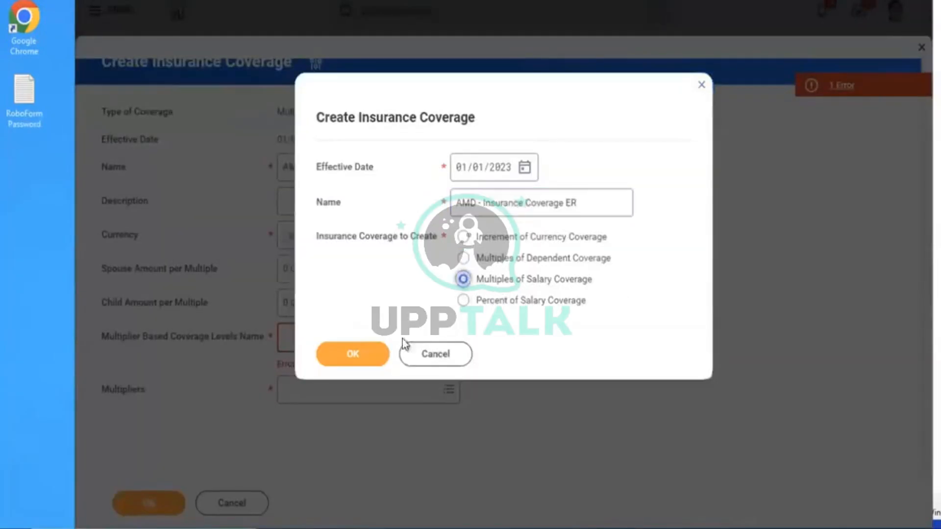
{"action": "left_click", "coordinate": [363, 354]}
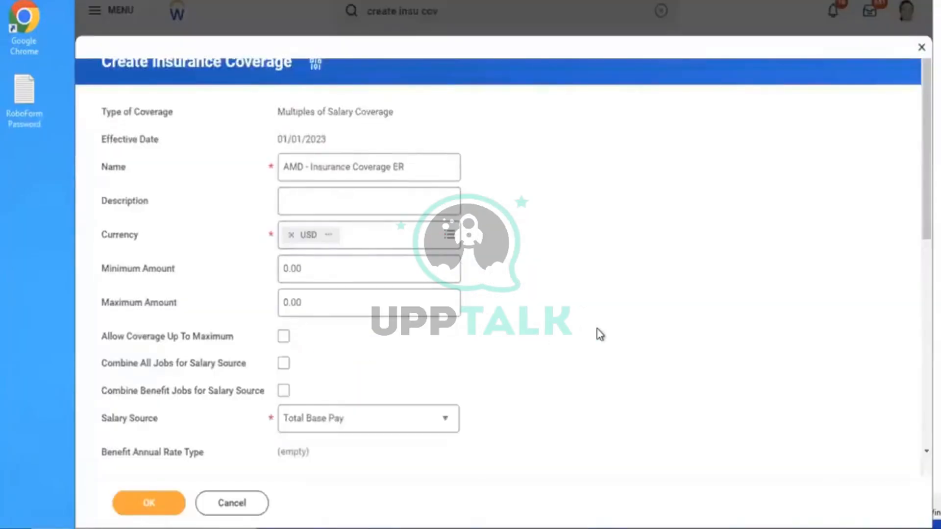
Search 'amd' for multiplier based coverage levels and start creating new ones
{"action": "scroll", "coordinate": [598, 333], "scroll_direction": "down", "scroll_amount": 5}
{"action": "scroll", "coordinate": [598, 333], "scroll_direction": "down", "scroll_amount": 4}
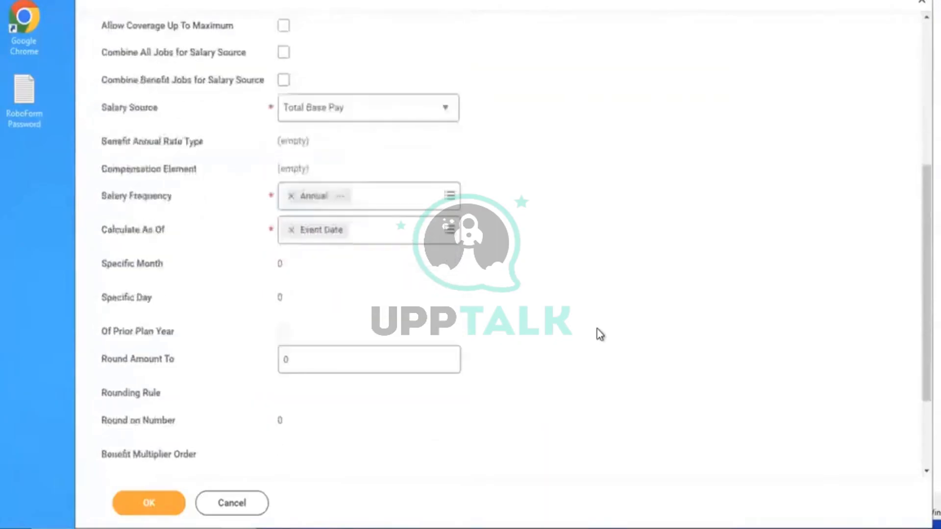
{"action": "left_click", "coordinate": [353, 383]}
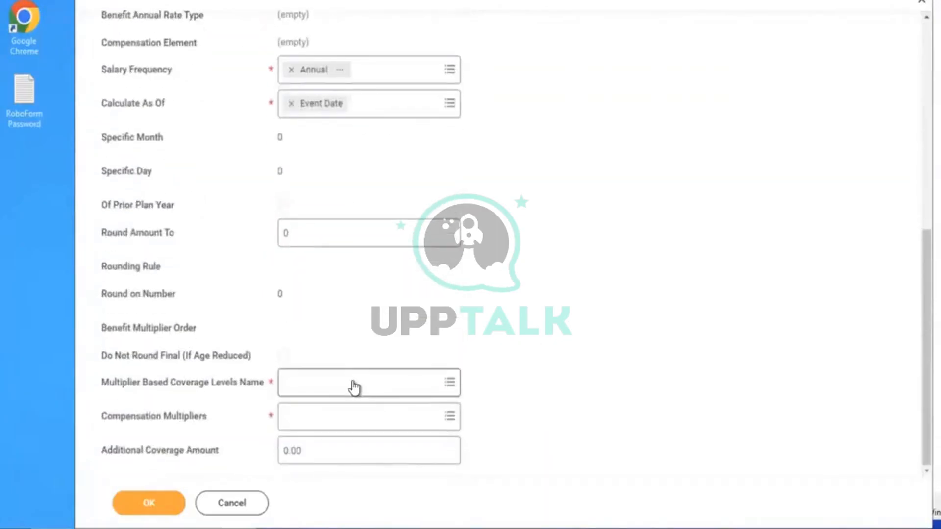
{"action": "type", "text": "amd"}
{"action": "key", "text": "Return"}
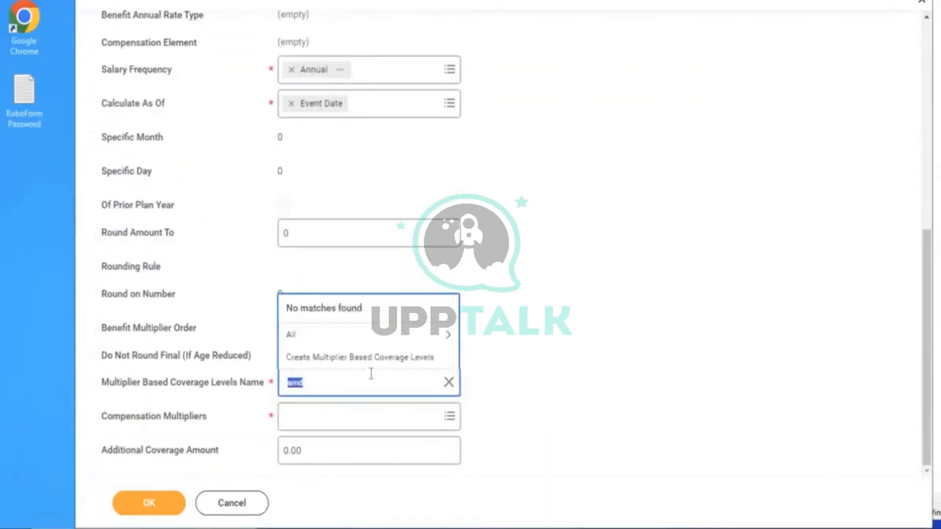
{"action": "left_click", "coordinate": [336, 357]}
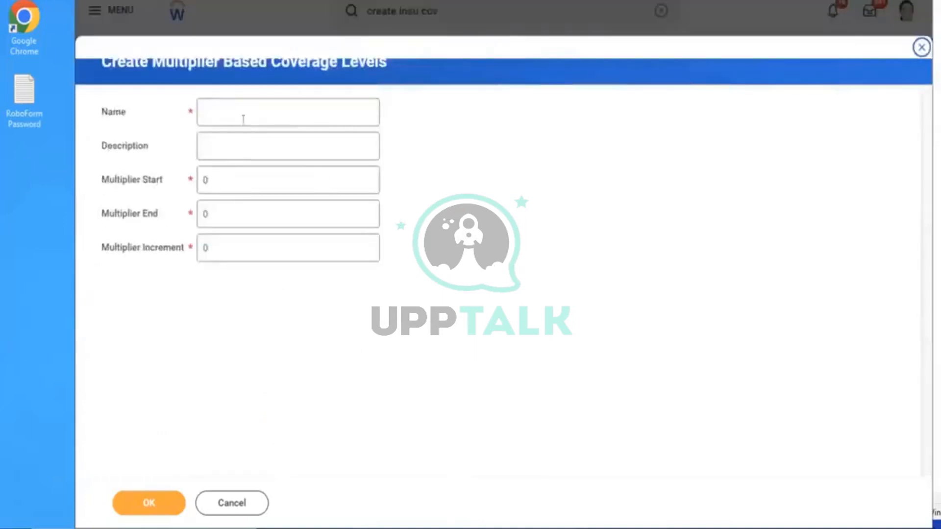
Name the multiplier coverage levels 'AMD - Insurance Coverage ER'
{"action": "left_click", "coordinate": [242, 119]}
{"action": "type", "text": "AMD -"}
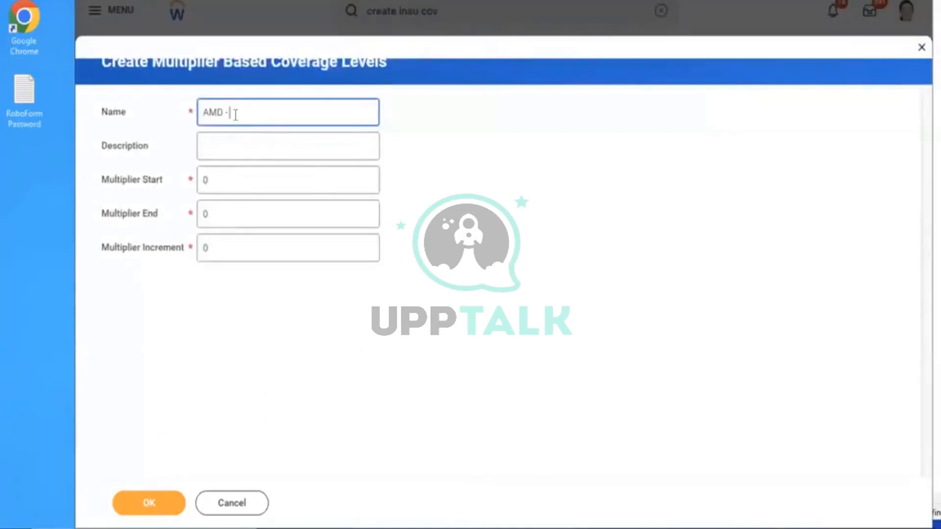
{"action": "type", "text": "AMD - Insurance Coverage EE"}
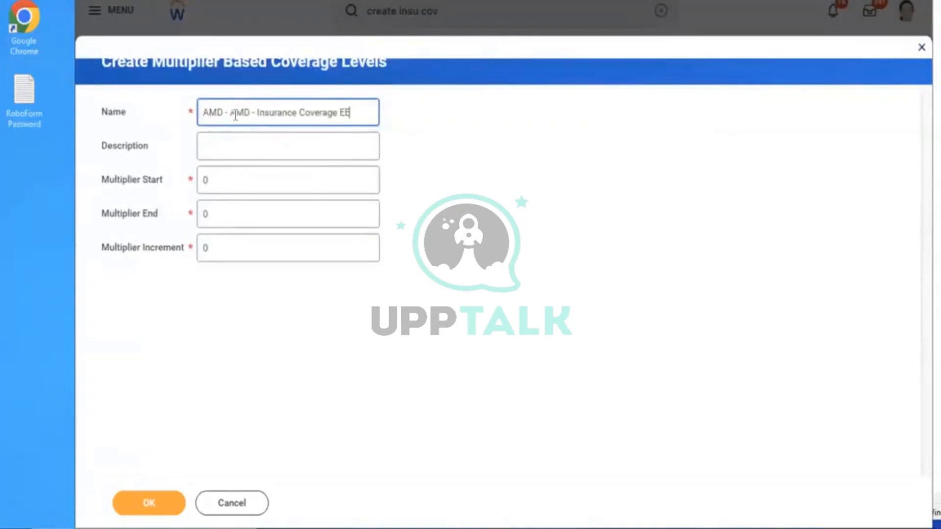
{"action": "left_click_drag", "start_coordinate": [230, 113], "coordinate": [92, 116]}
{"action": "key", "text": "BackSpace"}
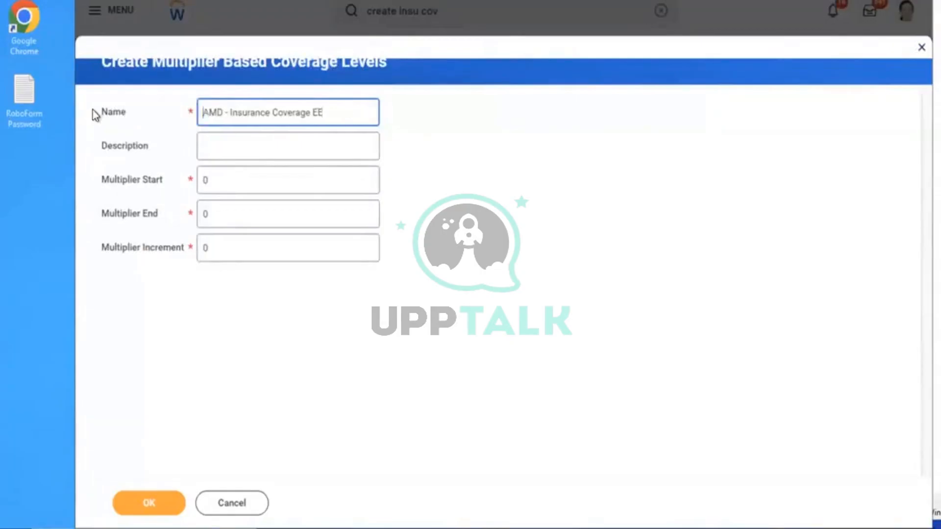
{"action": "key", "text": "BackSpace"}
{"action": "type", "text": "R"}
Set Multiplier Start 1, End 2 and Increment 1, and generate the levels
{"action": "left_click_drag", "start_coordinate": [219, 185], "coordinate": [50, 168]}
{"action": "key", "text": "BackSpace"}
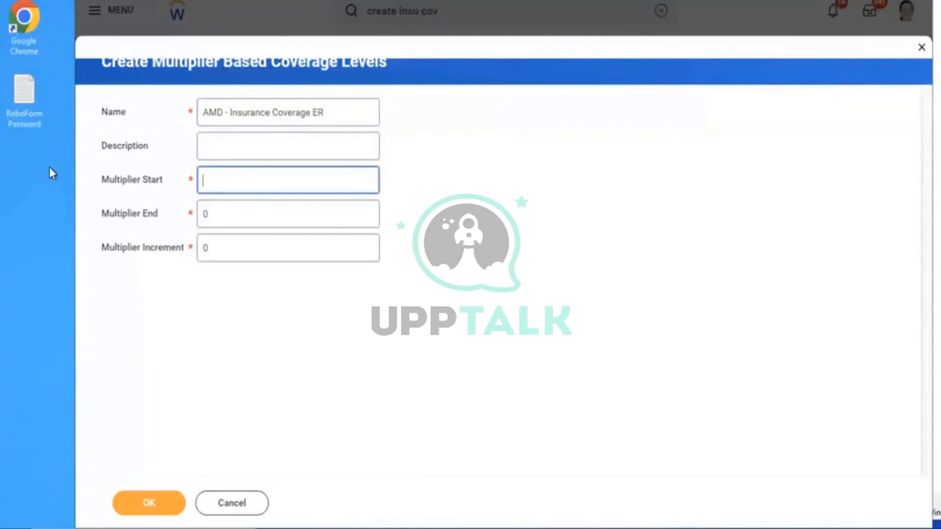
{"action": "type", "text": "1"}
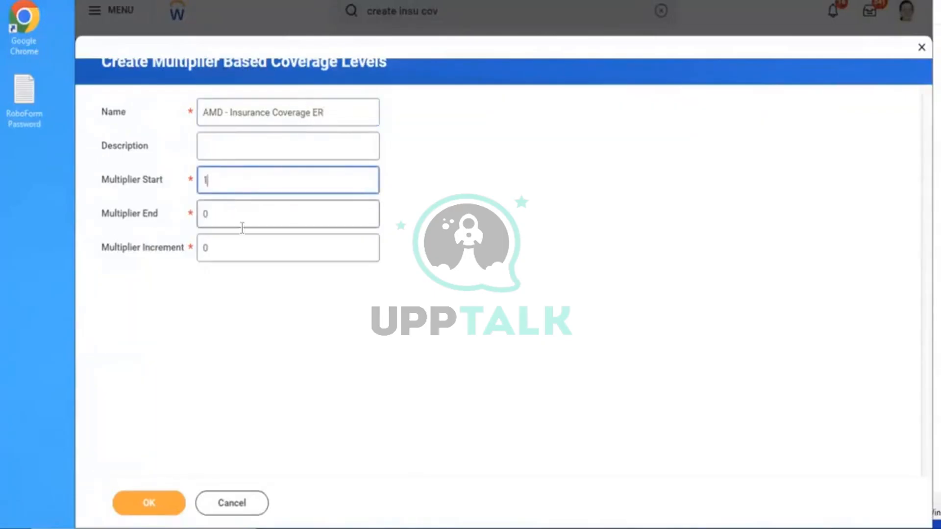
{"action": "key", "text": "Tab"}
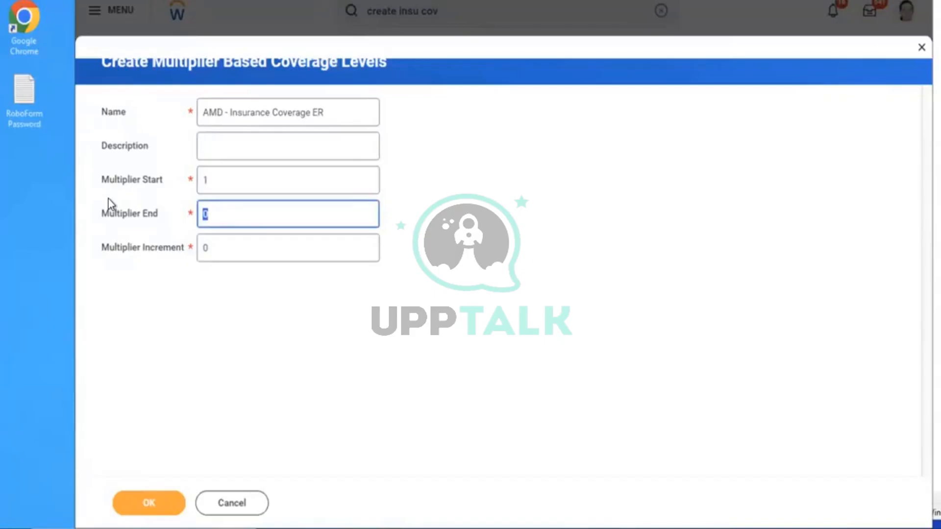
{"action": "type", "text": "2"}
{"action": "key", "text": "Tab"}
{"action": "type", "text": "1"}
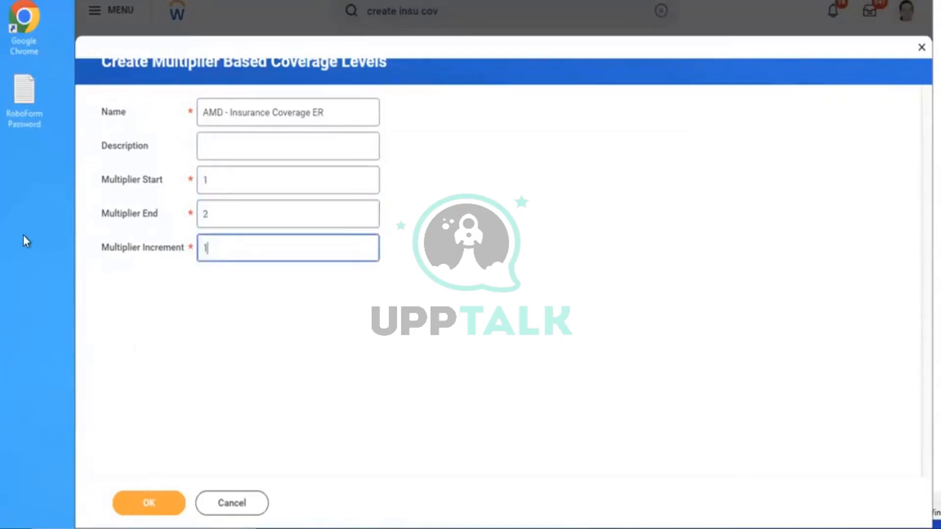
{"action": "left_click", "coordinate": [128, 505]}
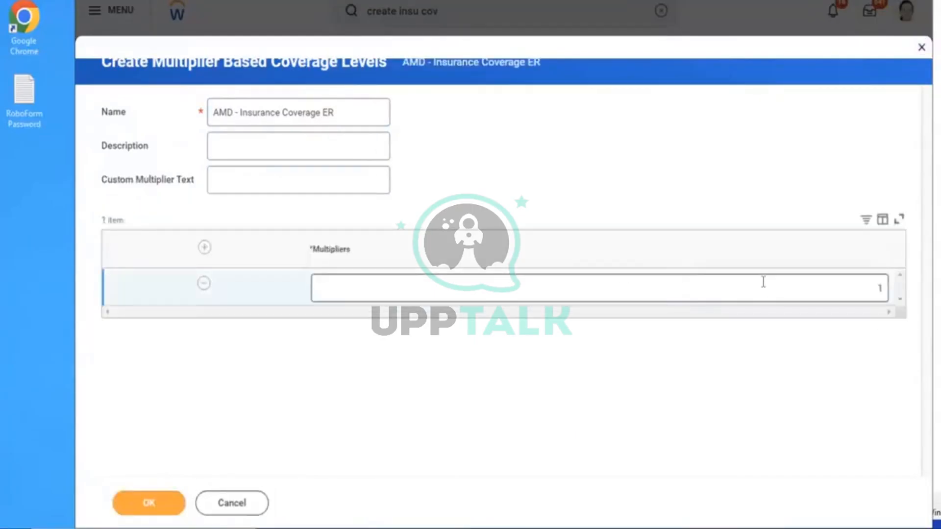
Enter a 50000 multiplier, submit, and cancel after the error appears
{"action": "left_click_drag", "start_coordinate": [763, 282], "coordinate": [926, 319]}
{"action": "type", "text": "50000"}
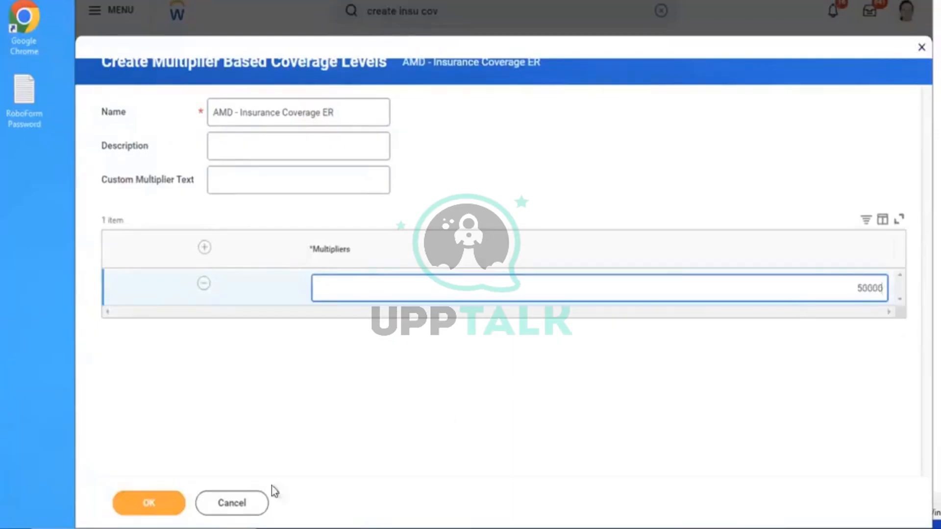
{"action": "left_click", "coordinate": [167, 504]}
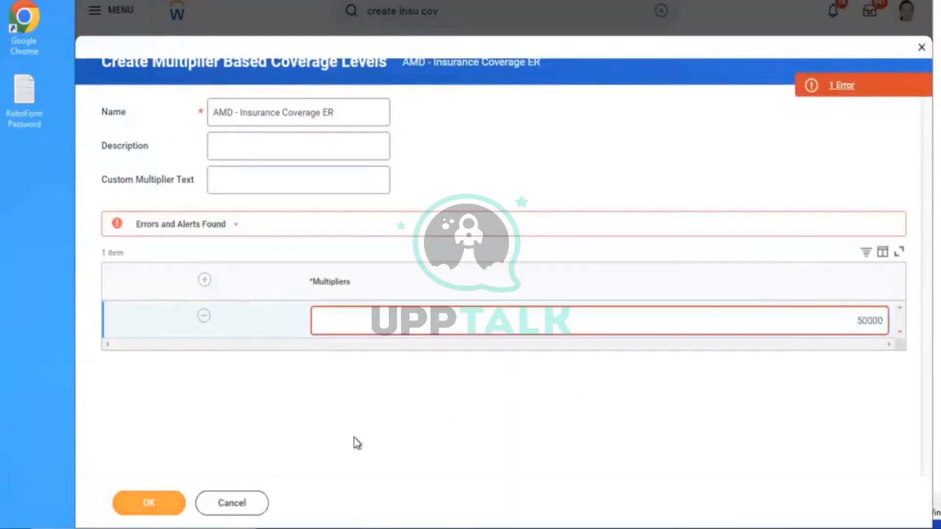
{"action": "left_click", "coordinate": [246, 511]}
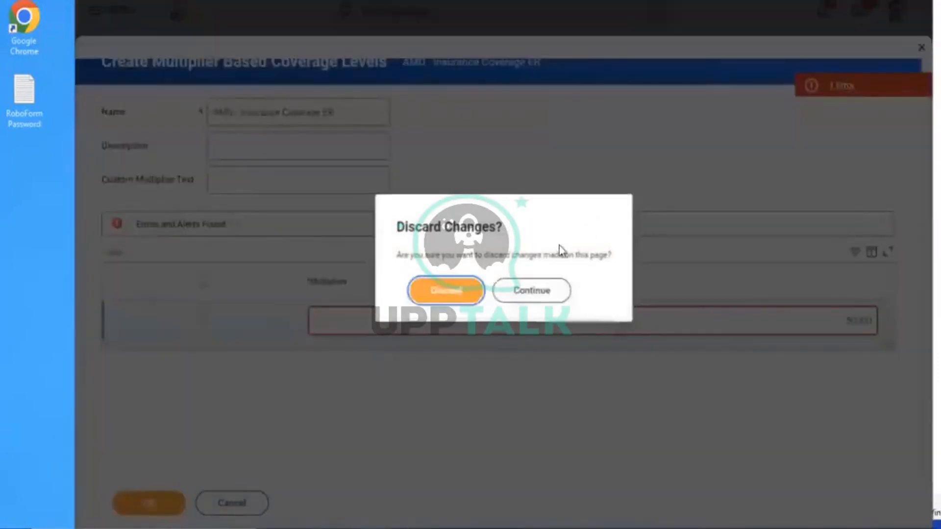
Discard the multiplier levels and cancel the Create Insurance Coverage form without saving
{"action": "left_click", "coordinate": [455, 293]}
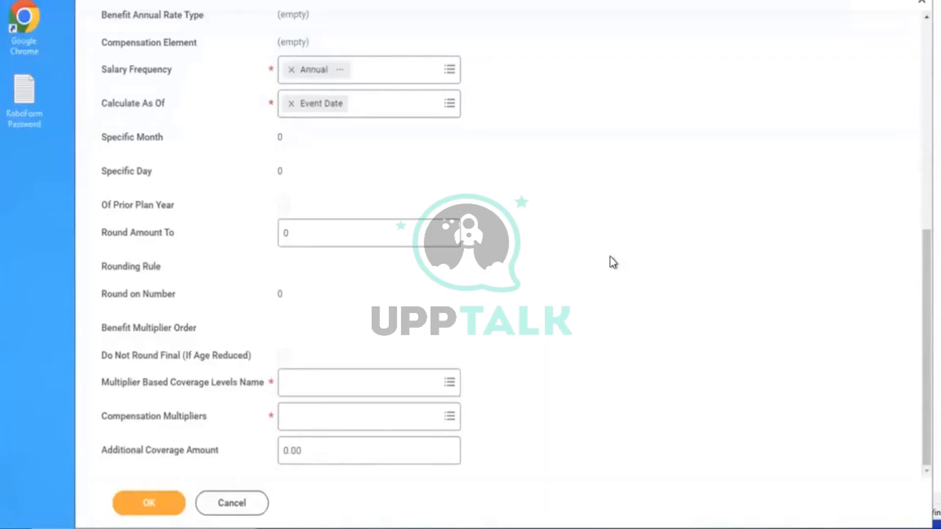
{"action": "scroll", "coordinate": [613, 263], "scroll_direction": "up", "scroll_amount": 5}
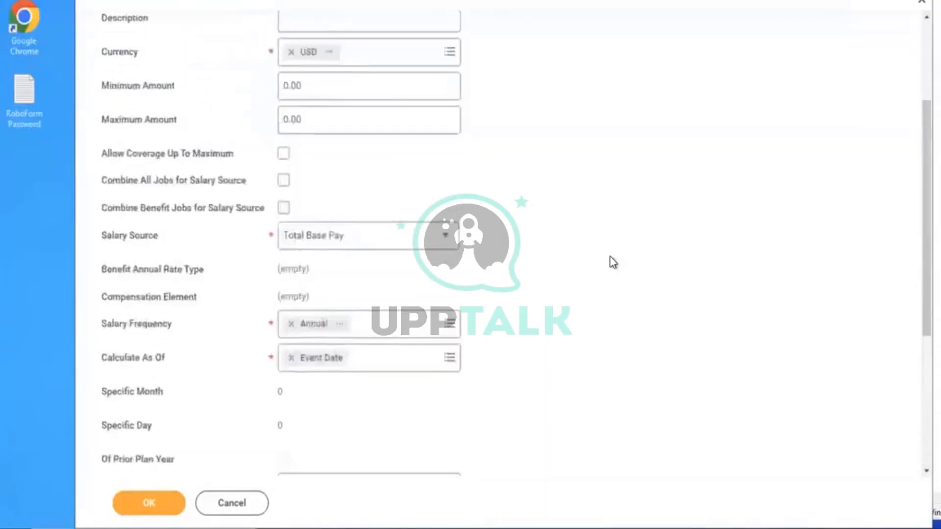
{"action": "scroll", "coordinate": [612, 262], "scroll_direction": "up", "scroll_amount": 3}
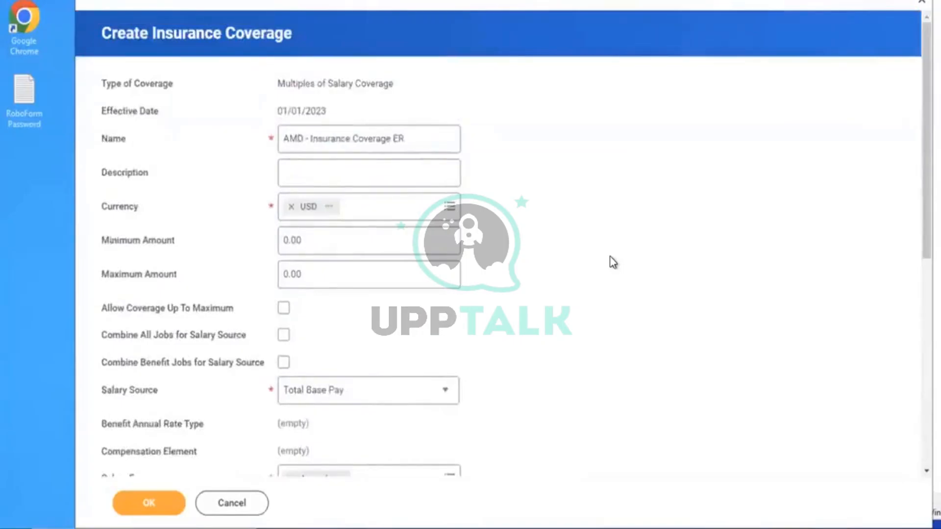
{"action": "left_click", "coordinate": [231, 503]}
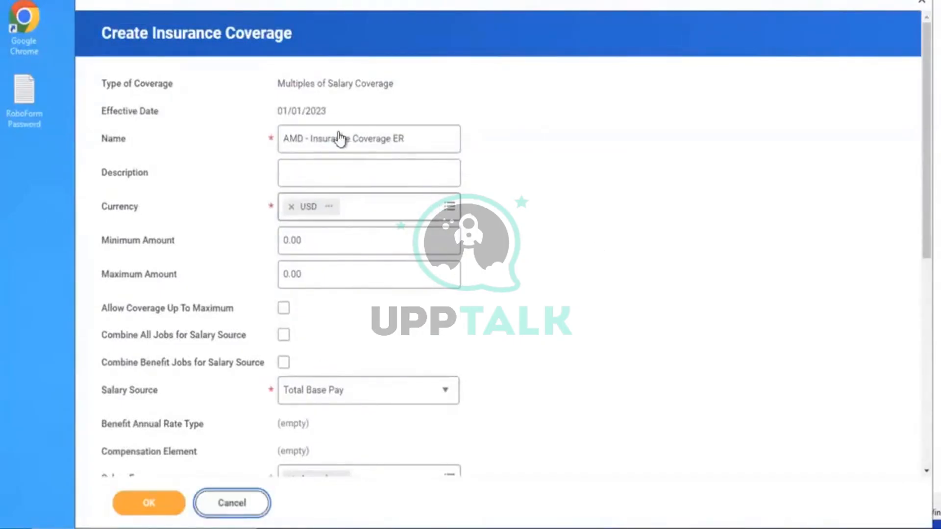
{"action": "left_click", "coordinate": [652, 11]}
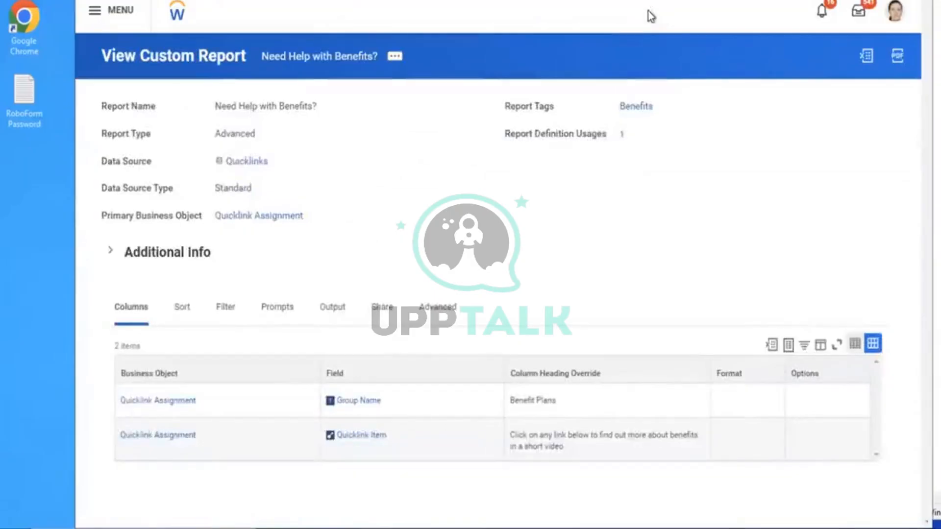
Open Edit Insurance Coverage via 'EDIT INSU COV', then close it and clear the search
{"action": "type", "text": "EDIT INSU COV"}
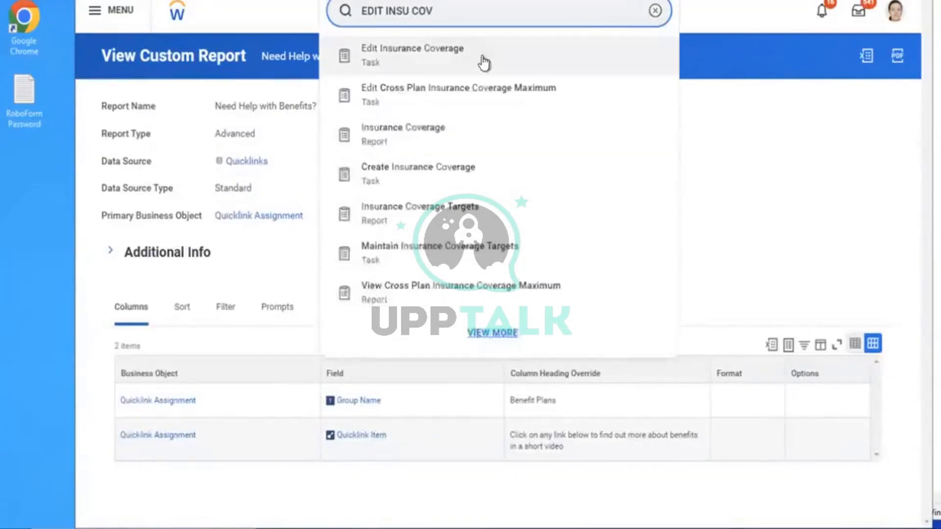
{"action": "left_click", "coordinate": [480, 53]}
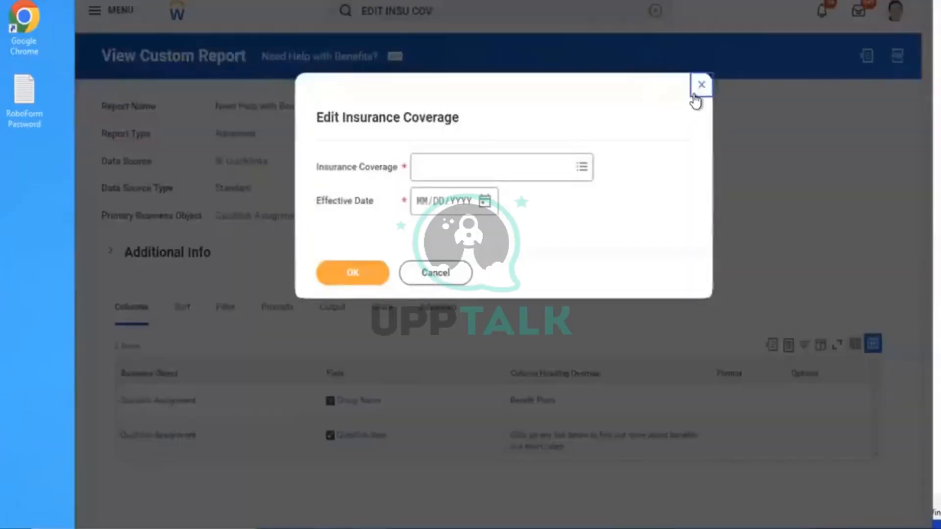
{"action": "left_click", "coordinate": [699, 86]}
{"action": "left_click", "coordinate": [656, 11]}
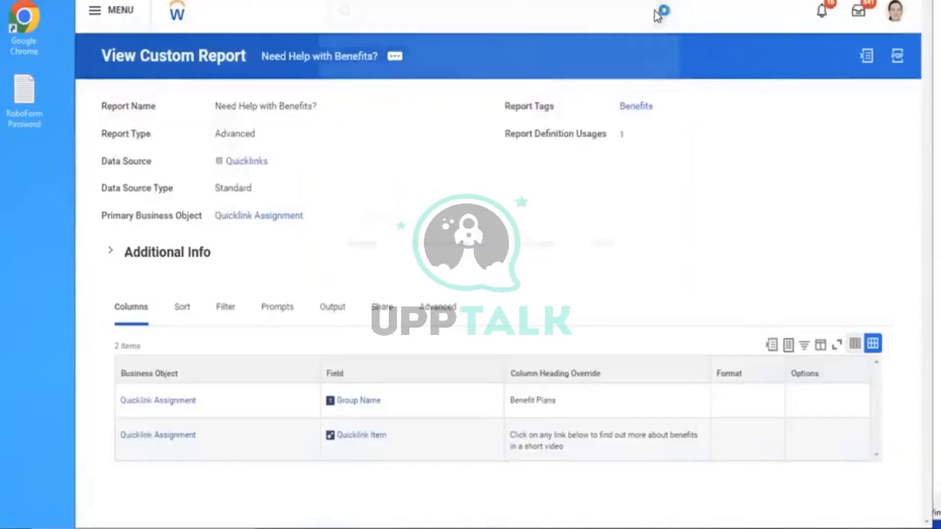
{"action": "left_click", "coordinate": [468, 10]}
Open AMD - ER 50 K in Edit Amount Based Coverage Levels and save its $50,000 USD amount
{"action": "type", "text": "EDIT AMOUNT"}
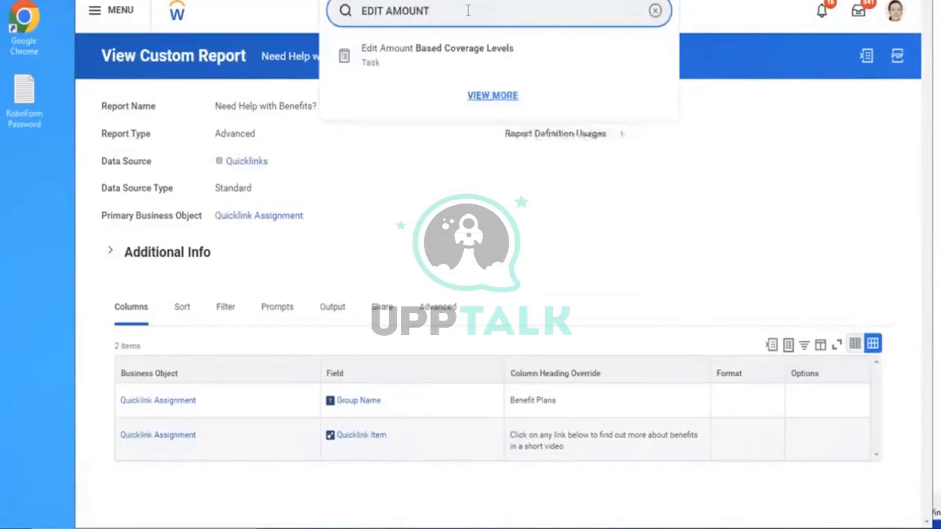
{"action": "left_click", "coordinate": [436, 48]}
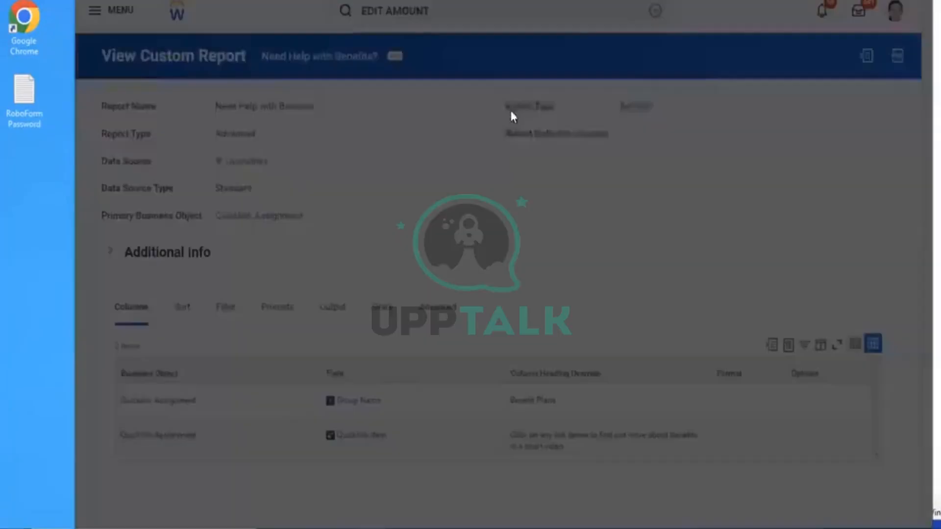
{"action": "left_click", "coordinate": [492, 162]}
{"action": "type", "text": "AMD"}
{"action": "key", "text": "Return"}
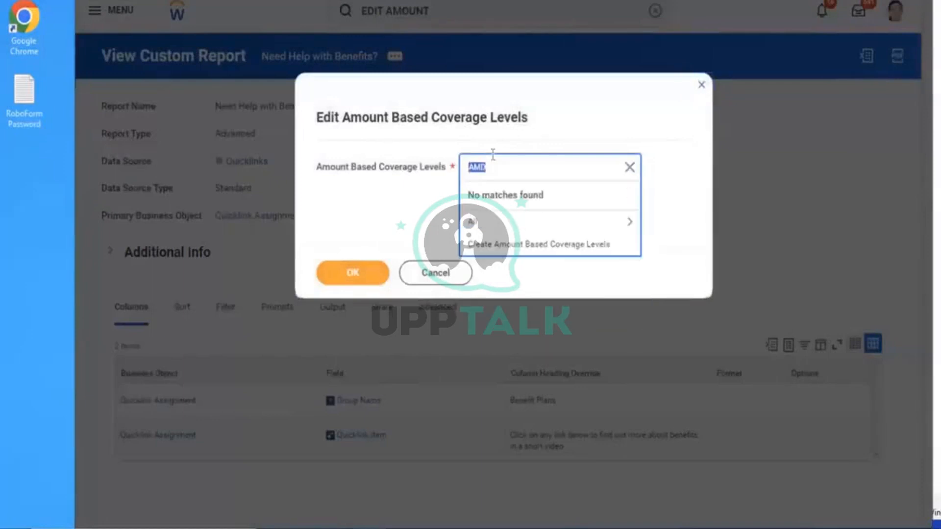
{"action": "left_click", "coordinate": [495, 223]}
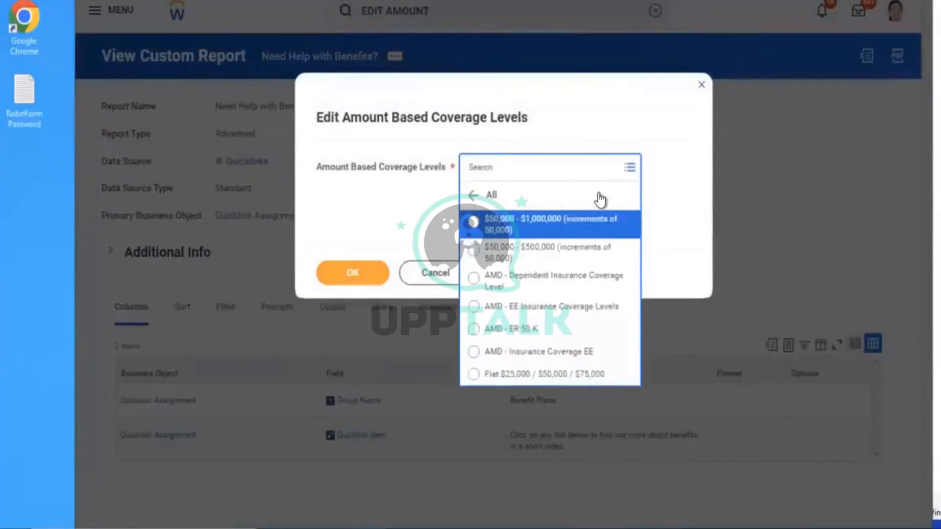
{"action": "left_click", "coordinate": [529, 329]}
{"action": "left_click", "coordinate": [356, 283]}
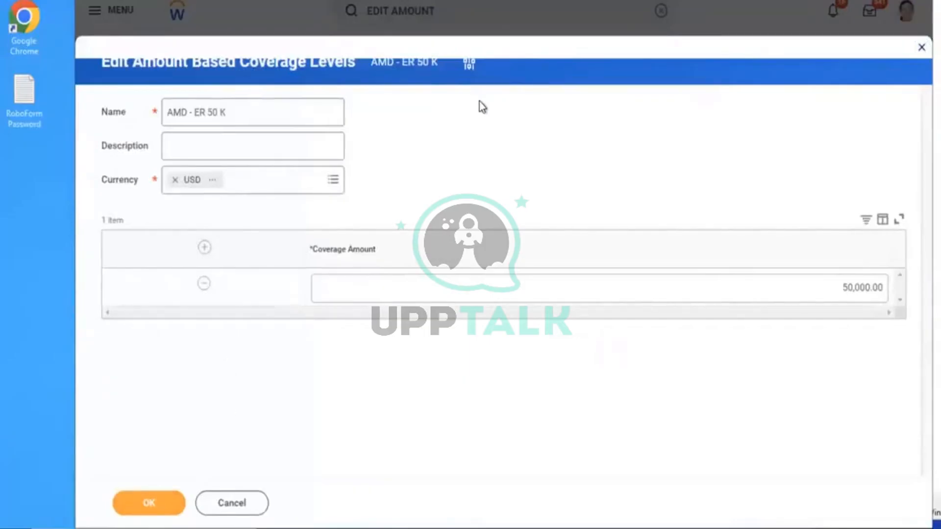
{"action": "left_click", "coordinate": [175, 505]}
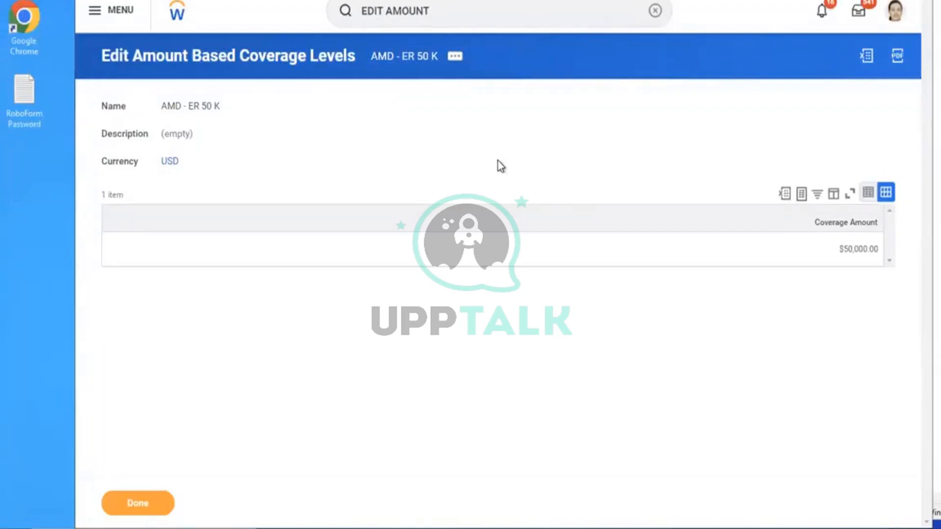
Start a new insurance coverage effective 01/01/2023 and paste in the copied coverage name
{"action": "left_click", "coordinate": [654, 11]}
{"action": "left_click", "coordinate": [538, 11]}
{"action": "type", "text": "CRE"}
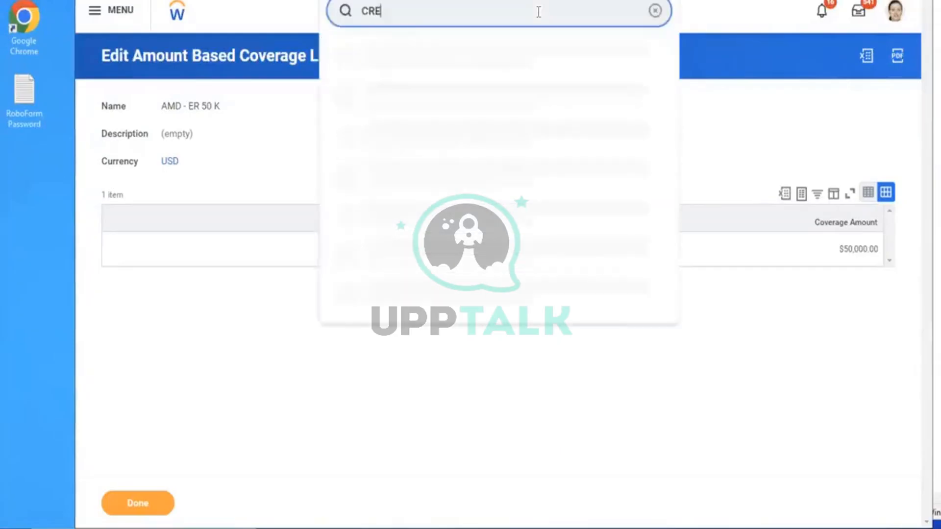
{"action": "type", "text": "ATE INSU COV"}
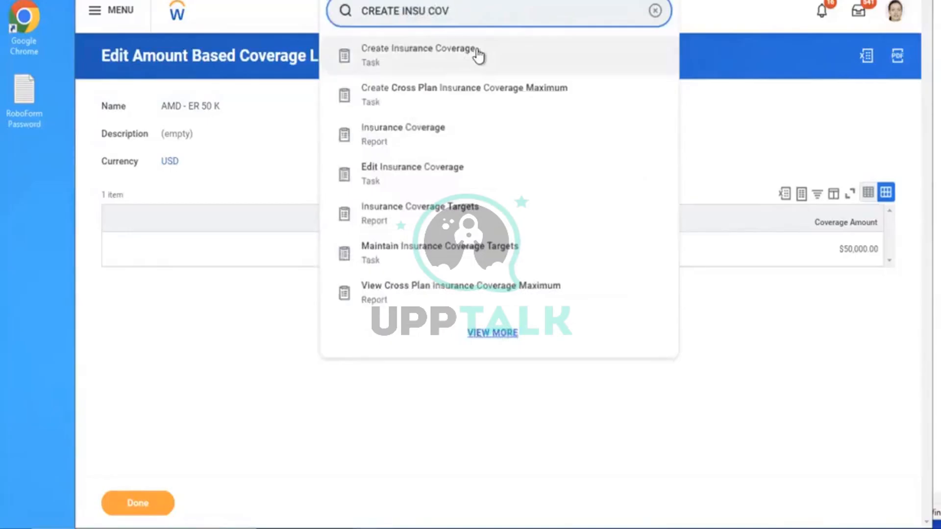
{"action": "left_click", "coordinate": [478, 55]}
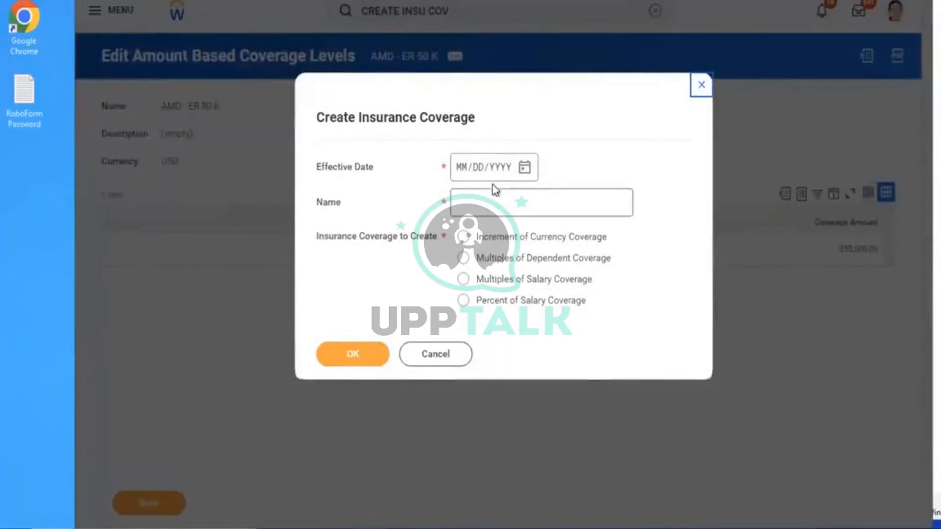
{"action": "left_click", "coordinate": [463, 171]}
{"action": "type", "text": "01/01/202"}
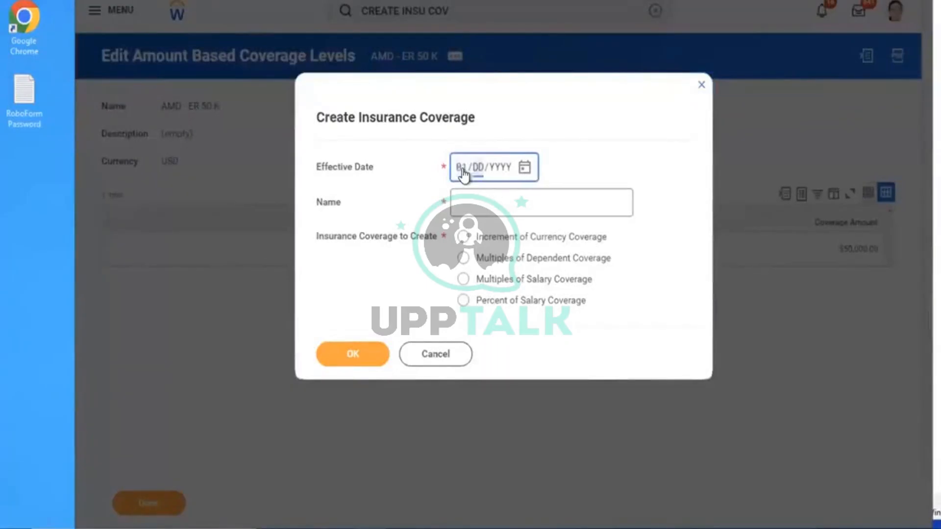
{"action": "type", "text": "3"}
{"action": "left_click", "coordinate": [486, 192]}
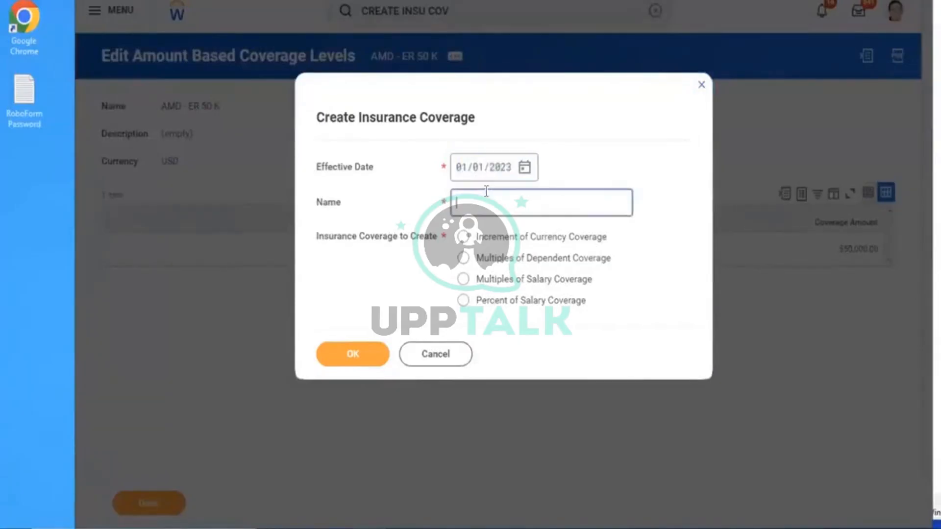
{"action": "type", "text": "AMD - Insurance Coverage EE"}
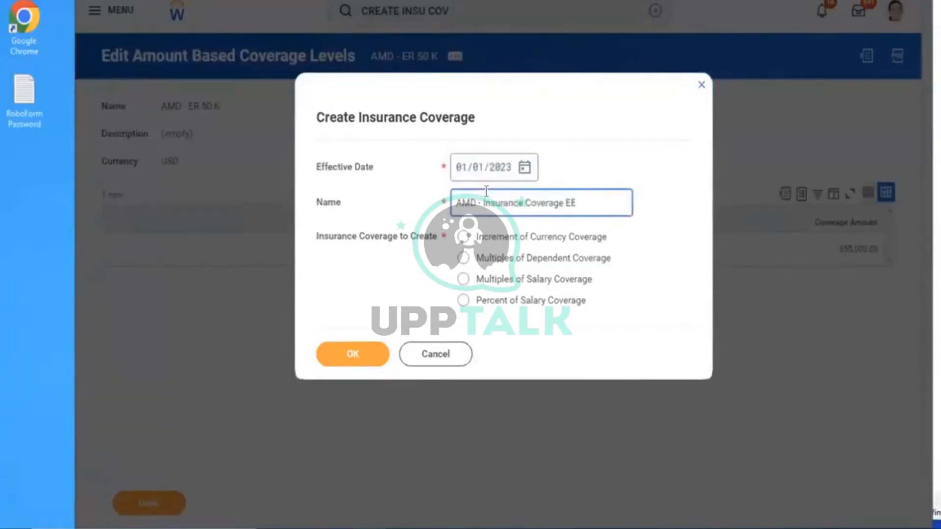
{"action": "key", "text": "BackSpace"}
{"action": "type", "text": "E"}
Correct the name to AMD - Insurance Coverage ER and choose Increment of Currency Coverage
{"action": "left_click", "coordinate": [520, 261]}
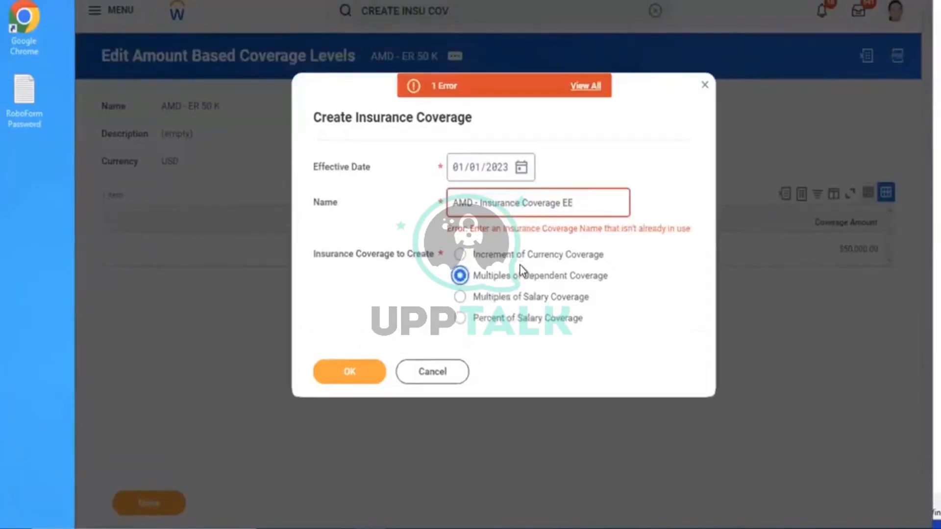
{"action": "left_click", "coordinate": [590, 209]}
{"action": "key", "text": "BackSpace"}
{"action": "type", "text": "R"}
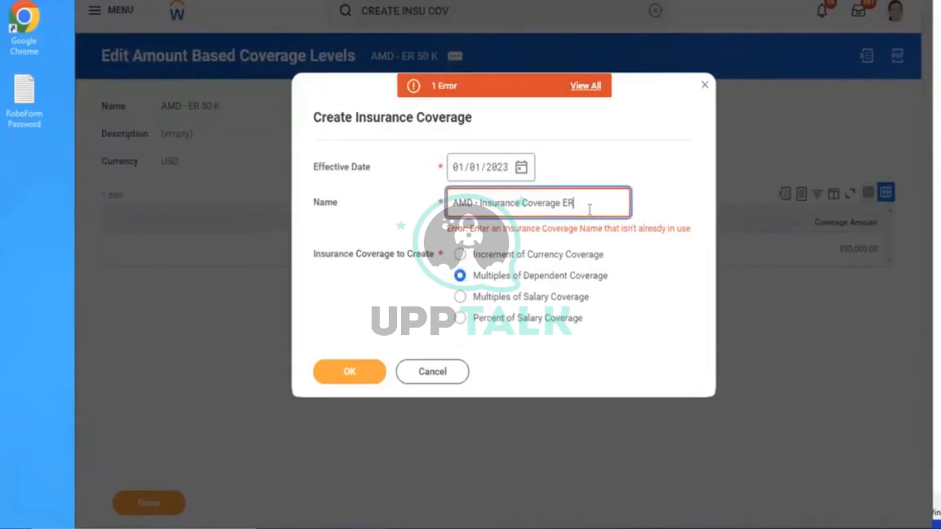
{"action": "left_click", "coordinate": [640, 277]}
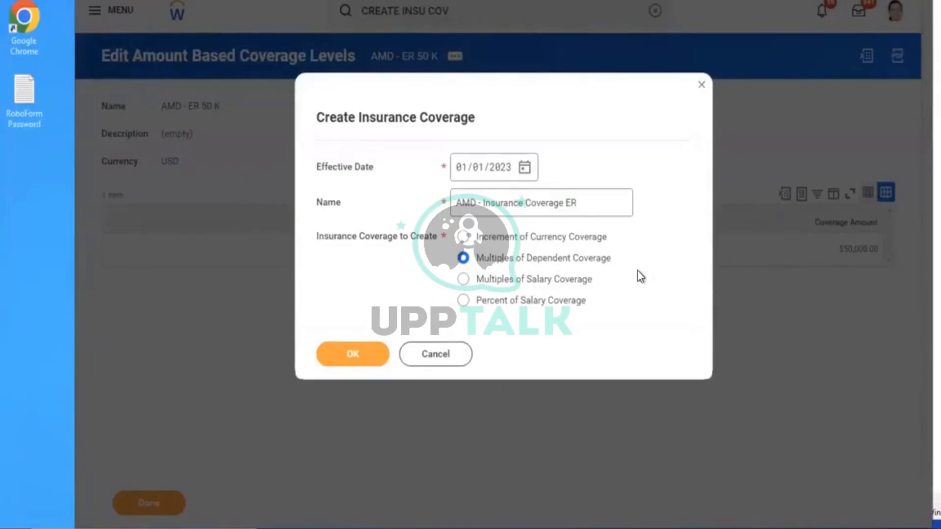
{"action": "left_click", "coordinate": [553, 239]}
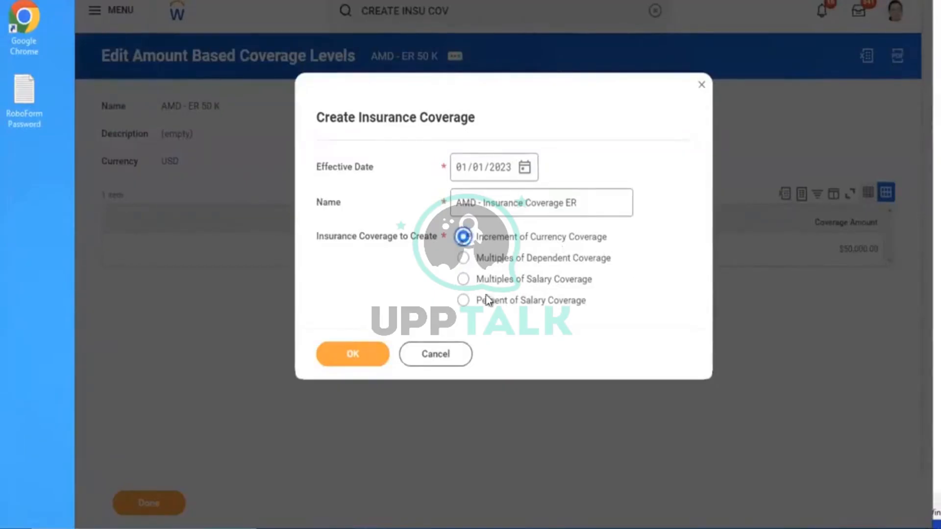
{"action": "left_click", "coordinate": [375, 356]}
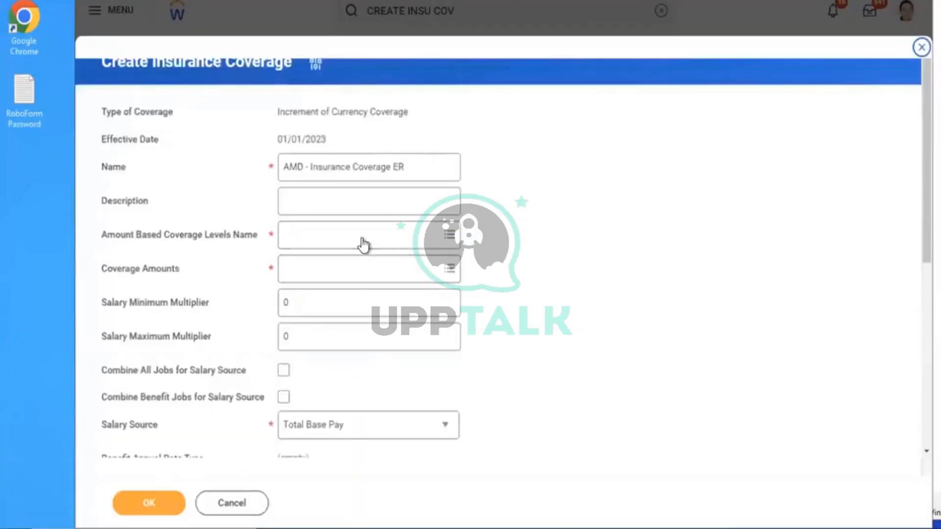
{"action": "left_click", "coordinate": [362, 238]}
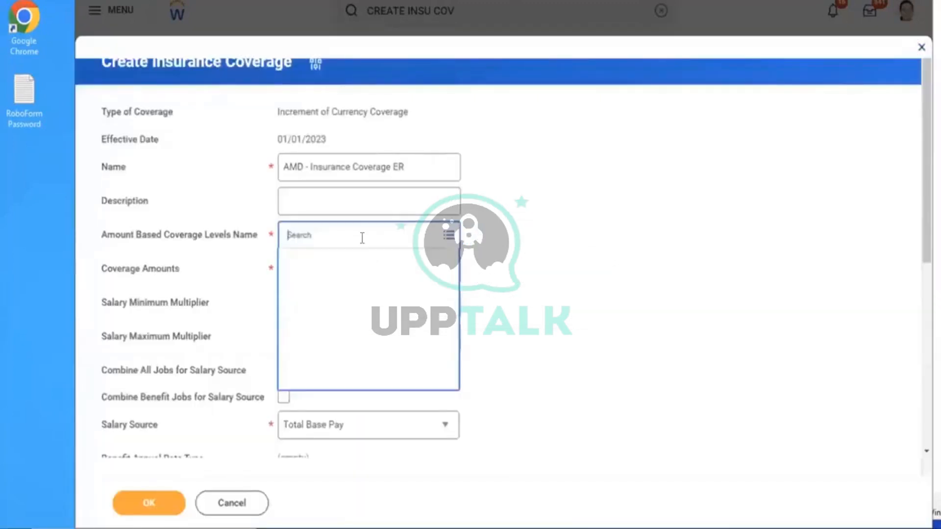
Choose AMD - ER 50 K levels with the $50,000 coverage amount and save the ER coverage
{"action": "left_click", "coordinate": [333, 267]}
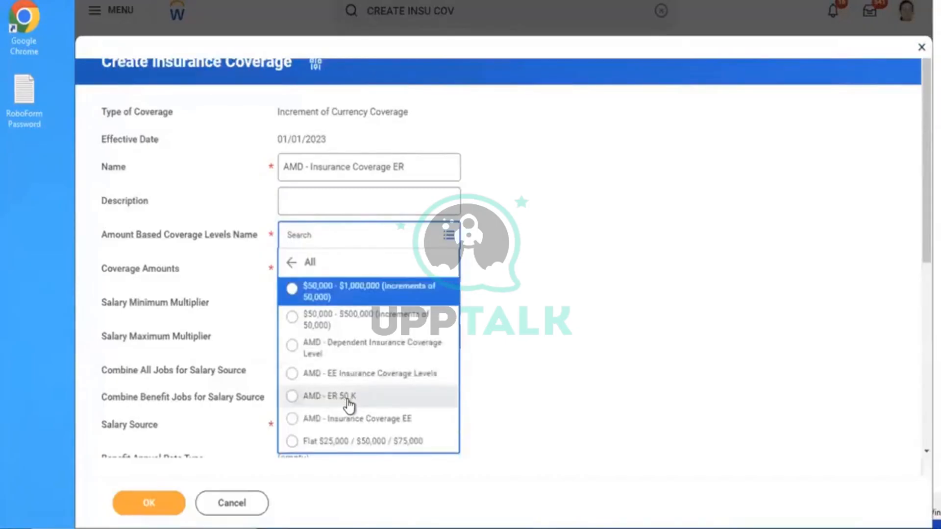
{"action": "left_click", "coordinate": [348, 400]}
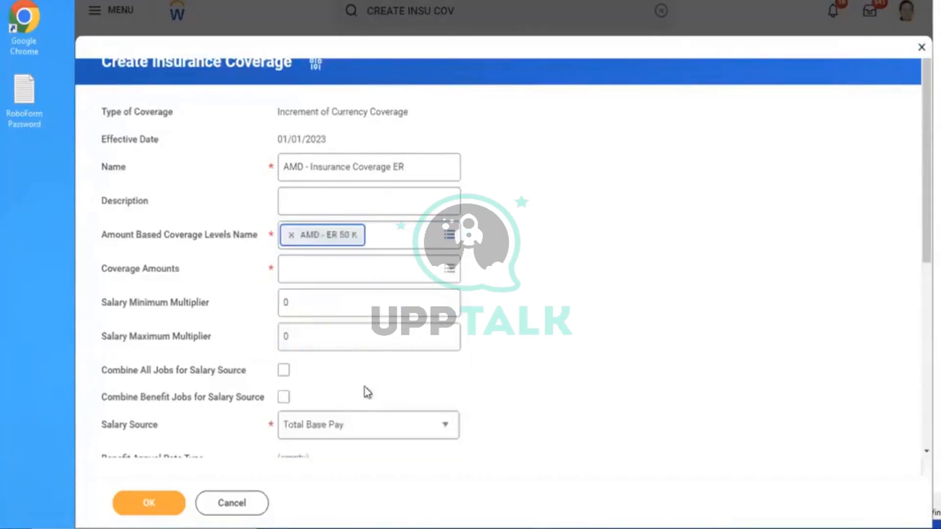
{"action": "left_click", "coordinate": [338, 276]}
{"action": "left_click", "coordinate": [329, 243]}
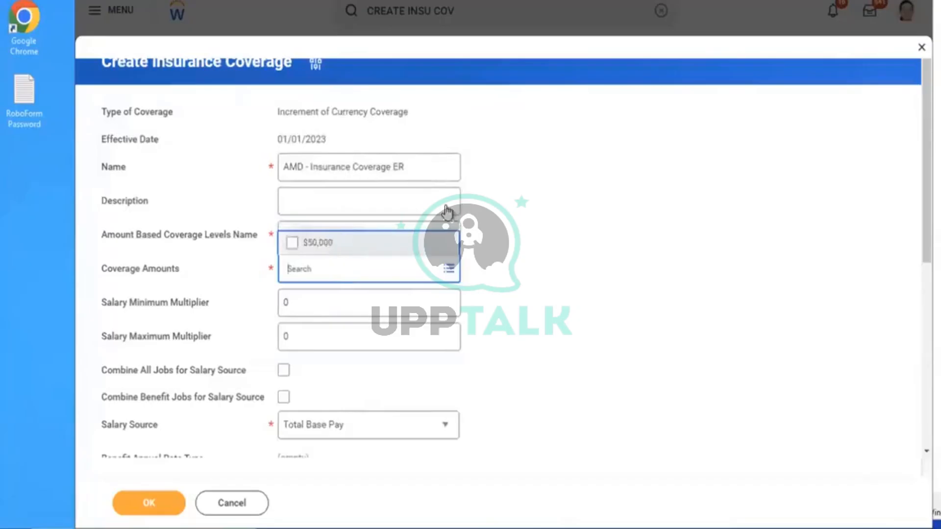
{"action": "left_click", "coordinate": [586, 210]}
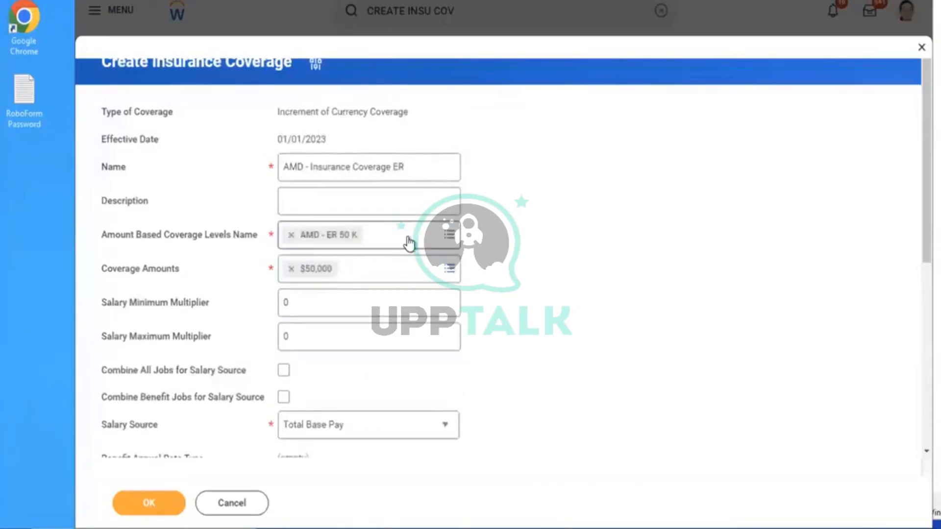
{"action": "left_click", "coordinate": [396, 236]}
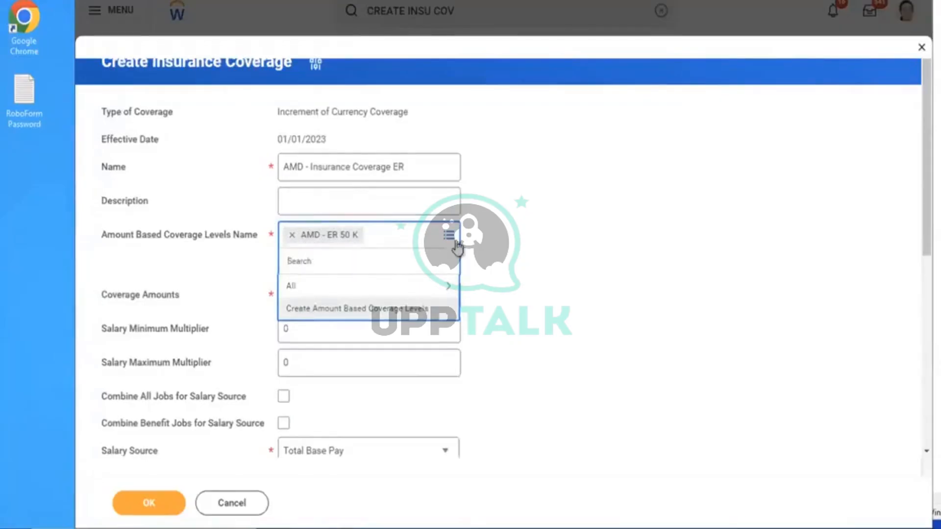
{"action": "left_click", "coordinate": [550, 240]}
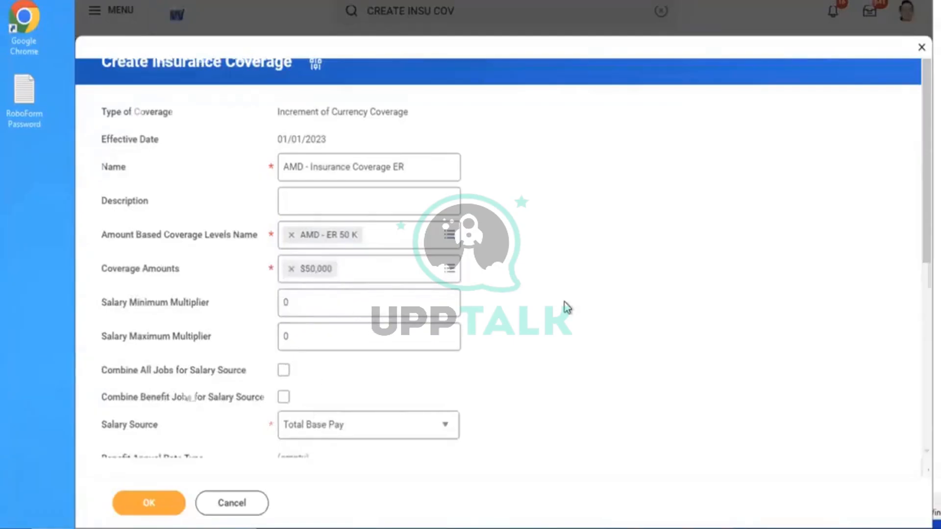
{"action": "scroll", "coordinate": [567, 307], "scroll_direction": "down", "scroll_amount": 7}
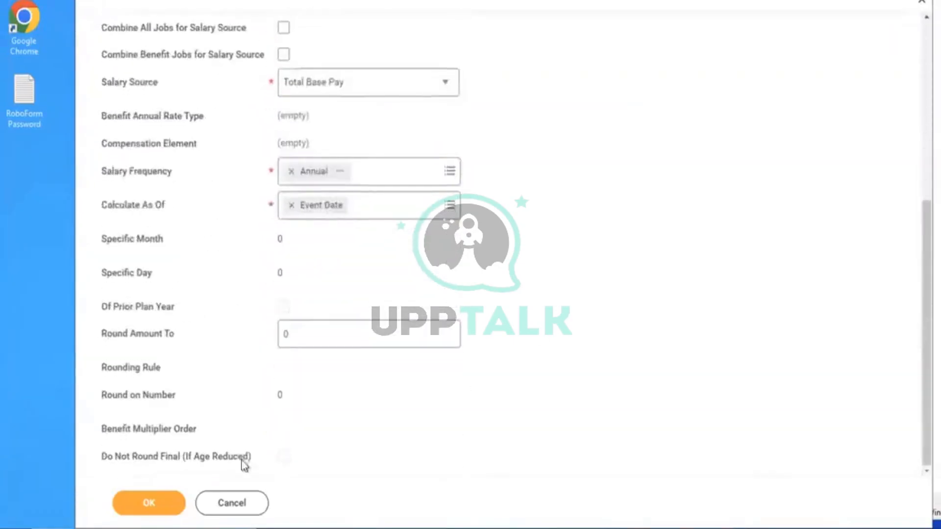
{"action": "left_click", "coordinate": [157, 498]}
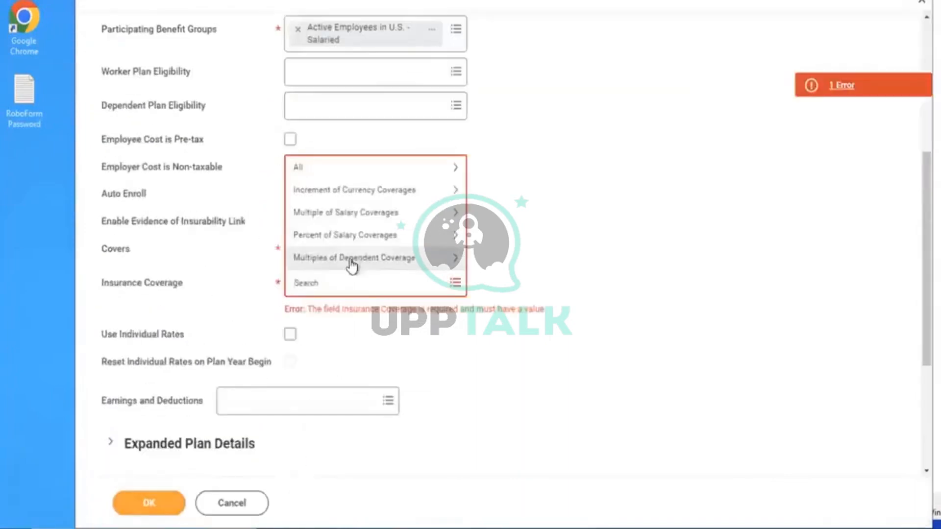
Assign AMD - Insurance Coverage ER as the plan's coverage
{"action": "type", "text": "D"}
{"action": "key", "text": "Return"}
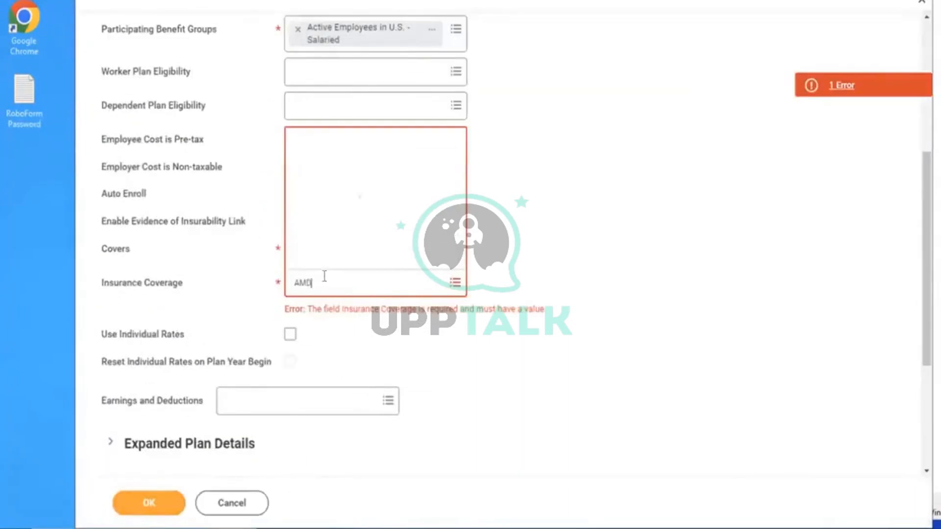
{"action": "left_click", "coordinate": [379, 235]}
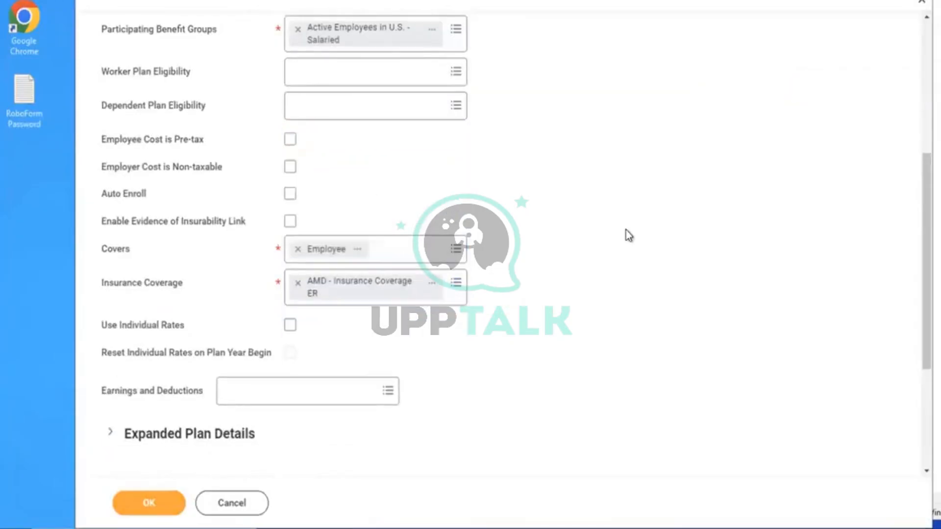
Add the Active Employees in U.S. - Salaried group with AMD - ER Insurance Rate and save the plan
{"action": "scroll", "coordinate": [628, 236], "scroll_direction": "down", "scroll_amount": 4}
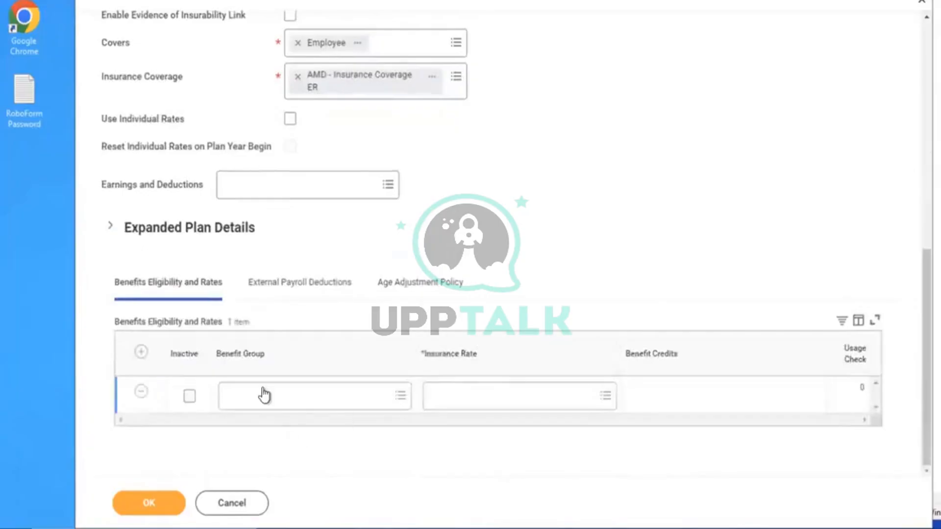
{"action": "left_click", "coordinate": [263, 394]}
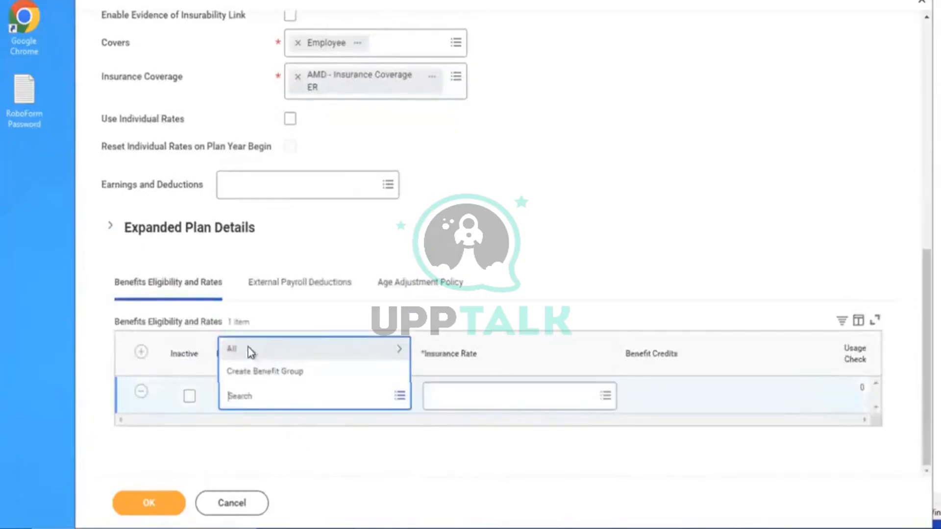
{"action": "left_click", "coordinate": [248, 348]}
{"action": "left_click", "coordinate": [269, 373]}
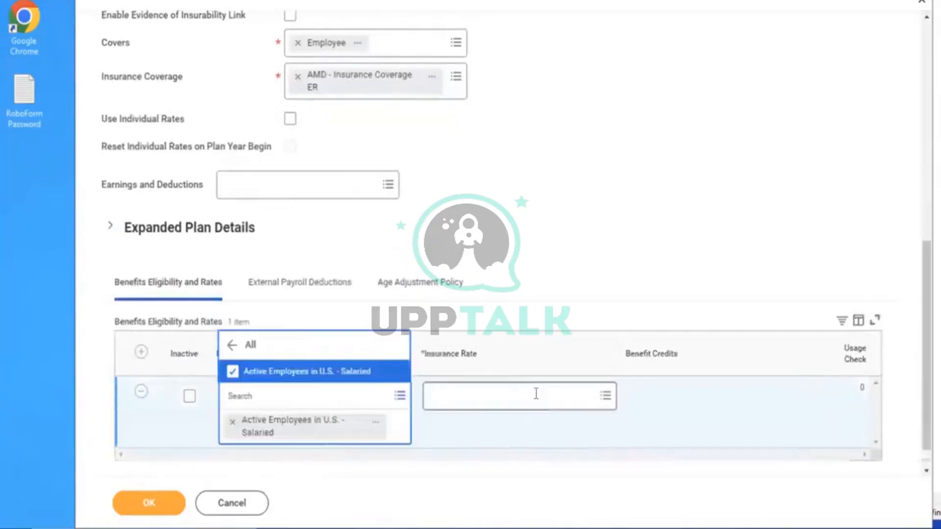
{"action": "left_click", "coordinate": [536, 393]}
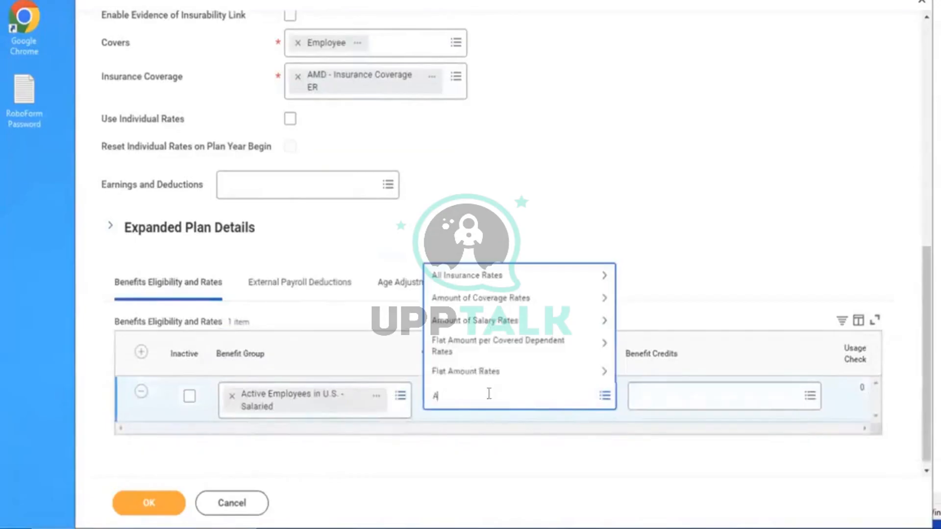
{"action": "key", "text": "Return"}
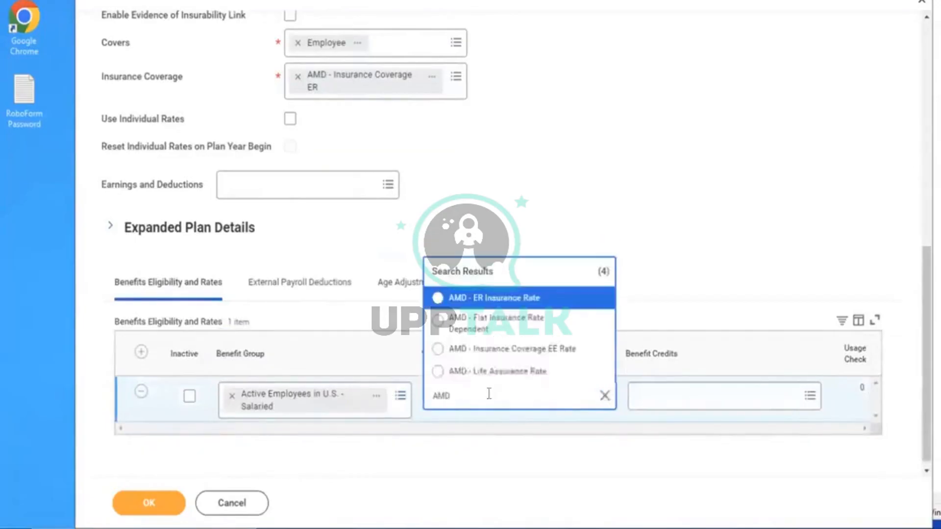
{"action": "left_click", "coordinate": [497, 305]}
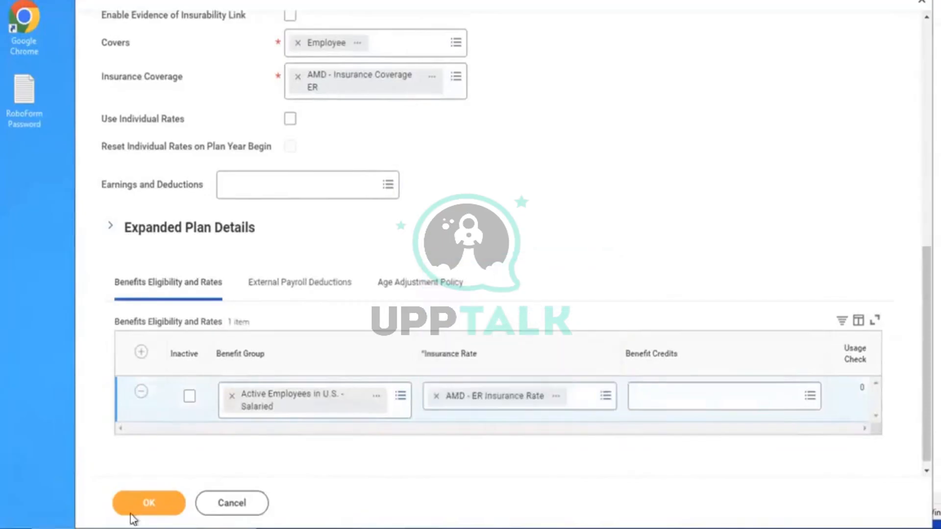
{"action": "left_click", "coordinate": [137, 511]}
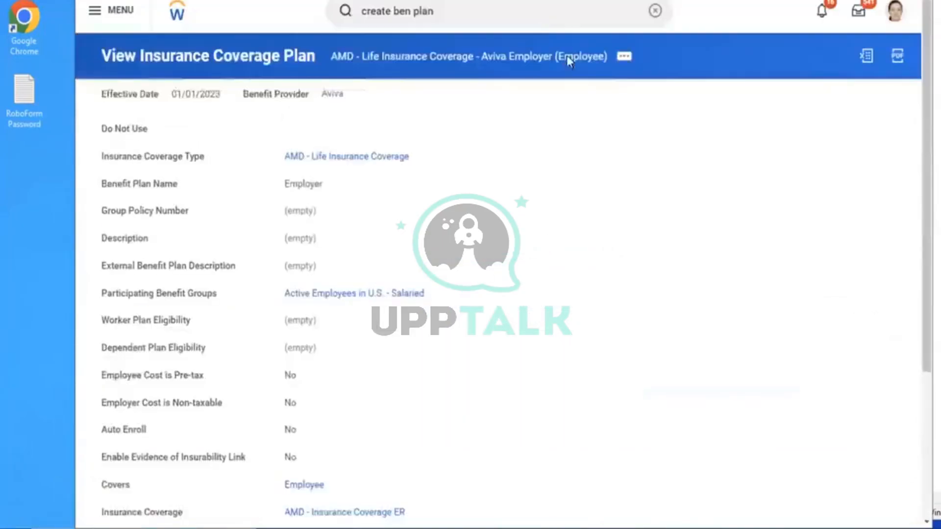
{"action": "left_click", "coordinate": [483, 12]}
Look up AMD plans in Edit Benefit Plan, abandon it, and begin a 'BEN' task search
{"action": "key", "text": "Return"}
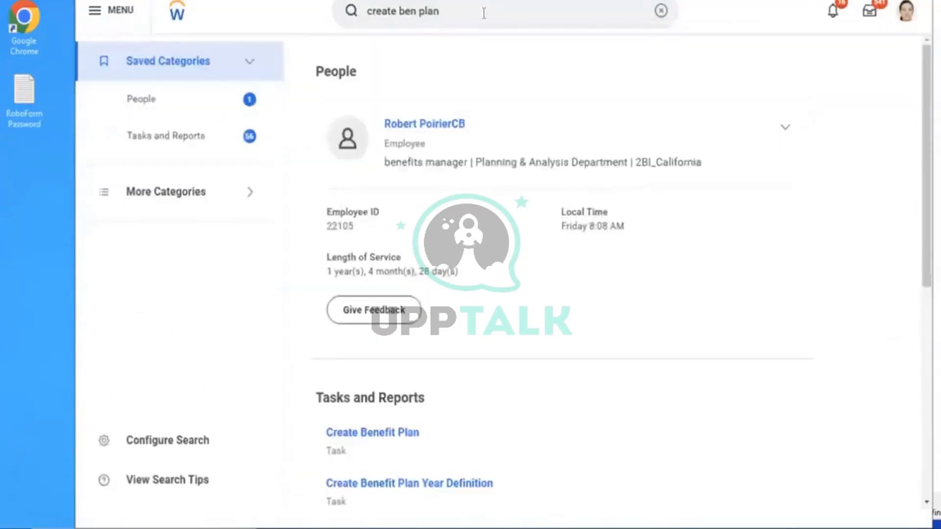
{"action": "left_click", "coordinate": [655, 10]}
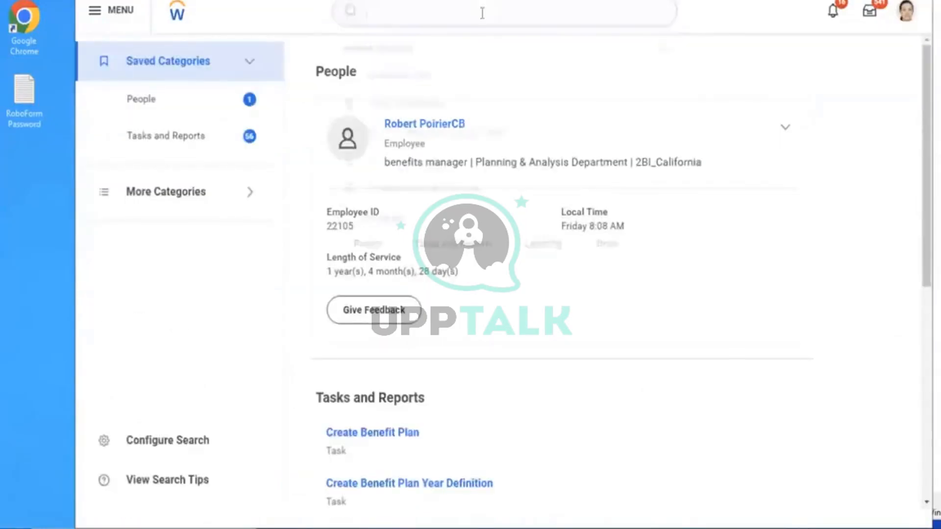
{"action": "left_click", "coordinate": [479, 11]}
{"action": "type", "text": "EDIT BEN"}
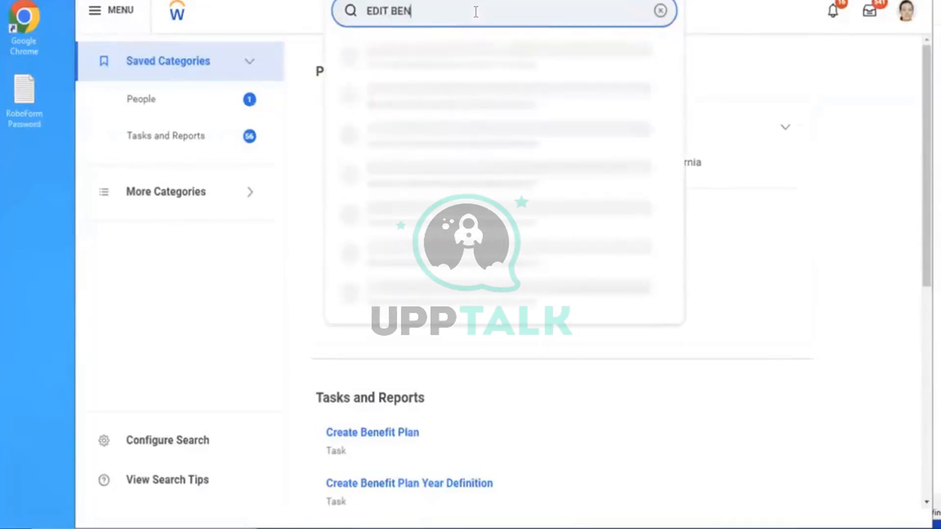
{"action": "type", "text": " PLAN"}
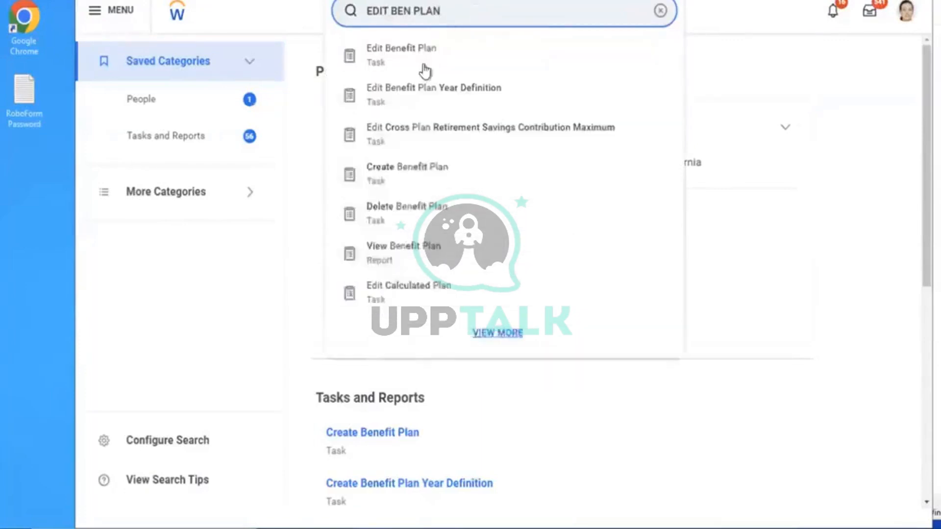
{"action": "left_click", "coordinate": [422, 66]}
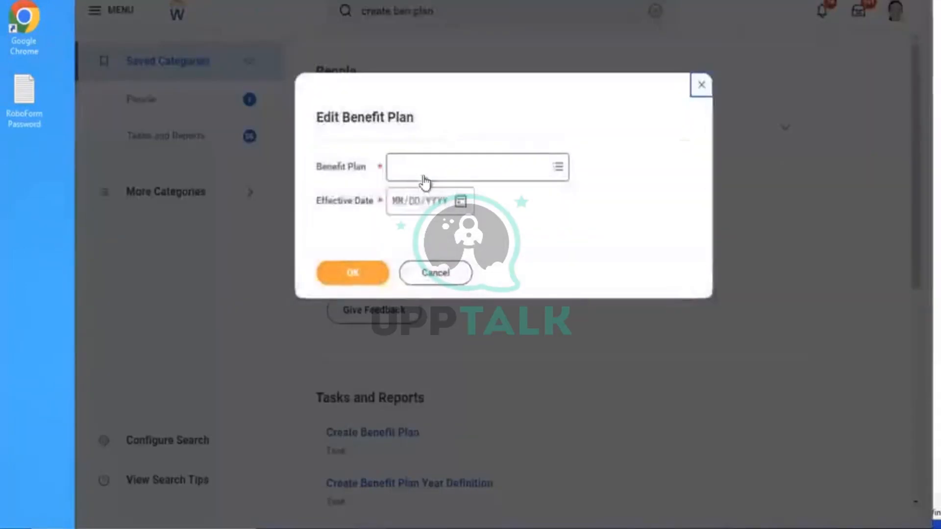
{"action": "type", "text": "AMD"}
{"action": "key", "text": "Return"}
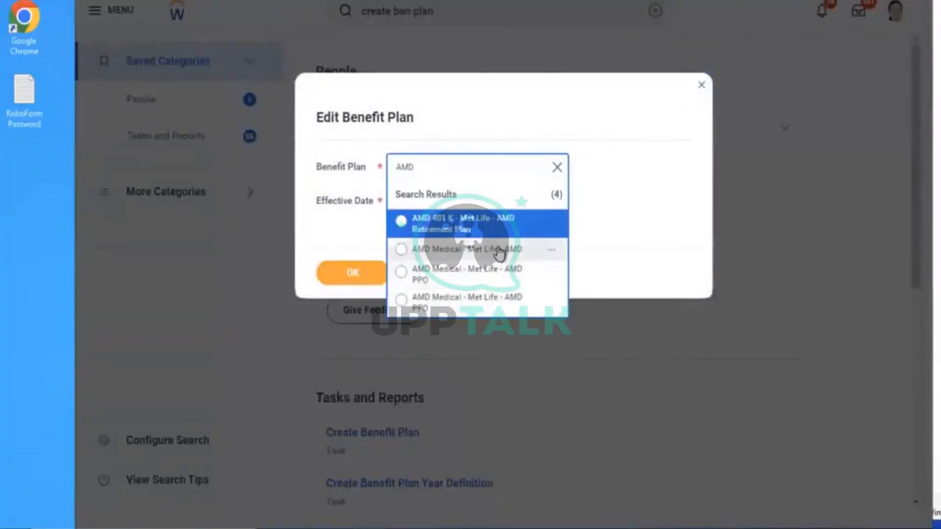
{"action": "left_click", "coordinate": [702, 87]}
{"action": "left_click", "coordinate": [666, 16]}
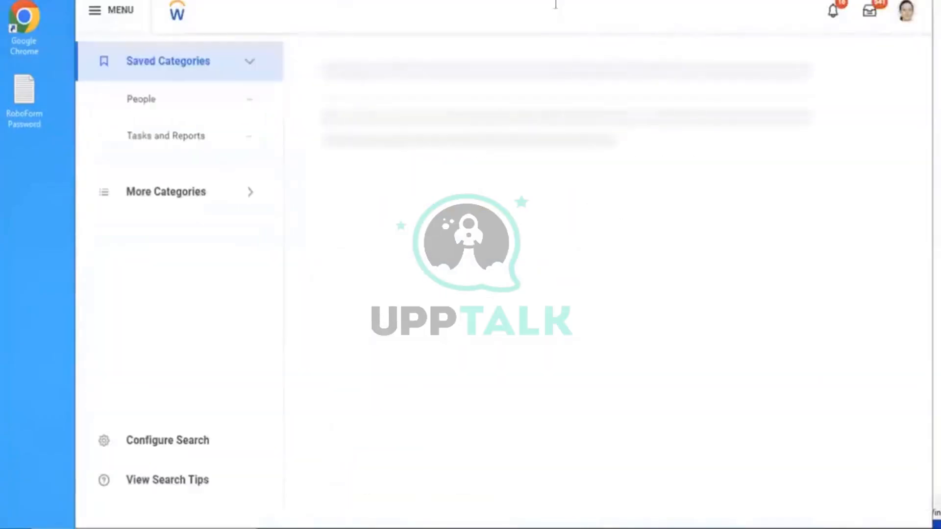
{"action": "type", "text": "BEN PLANS"}
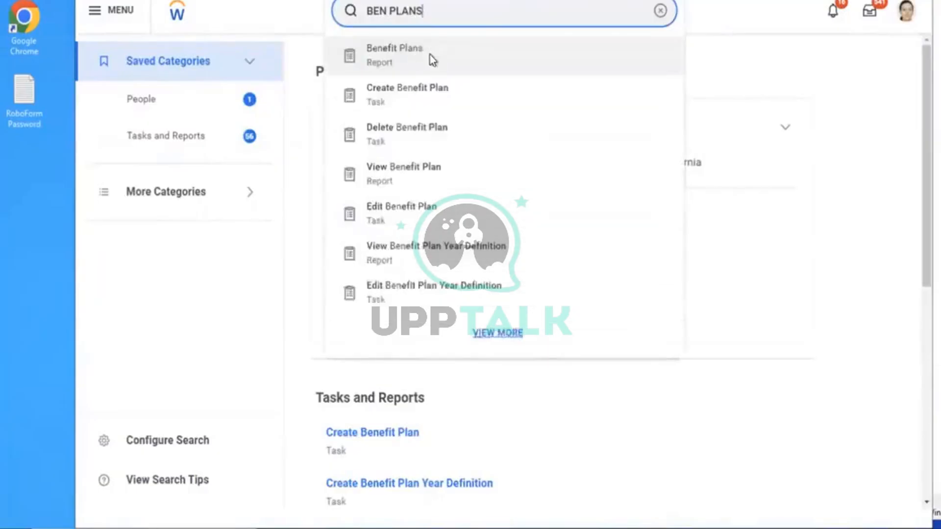
Run the Benefit Plans report, filter to insurance plans, and open AMD - Life Insurance Coverage - Aviva Employer
{"action": "left_click", "coordinate": [428, 57]}
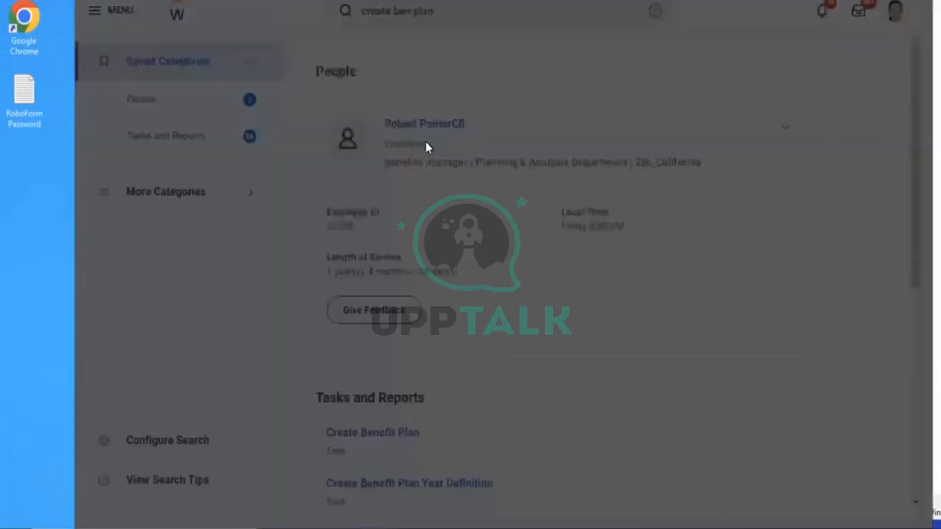
{"action": "left_click", "coordinate": [348, 278]}
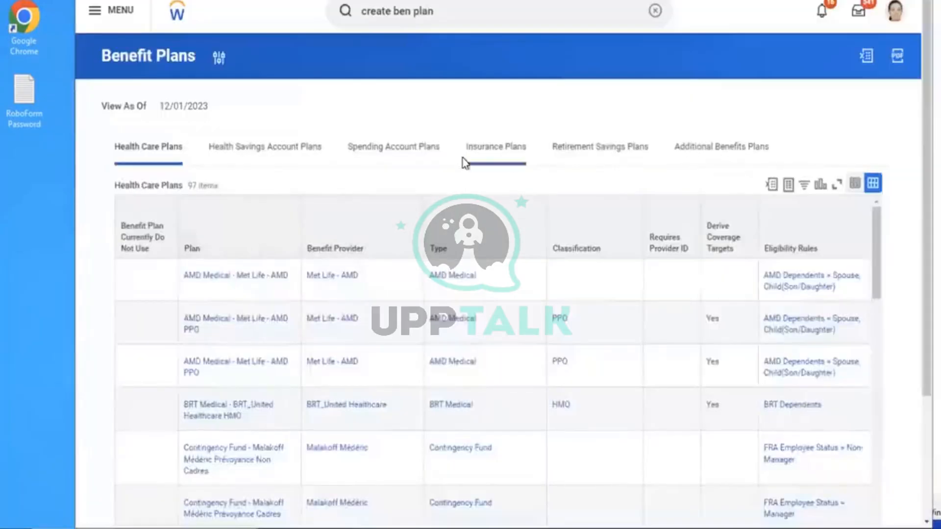
{"action": "left_click", "coordinate": [507, 163]}
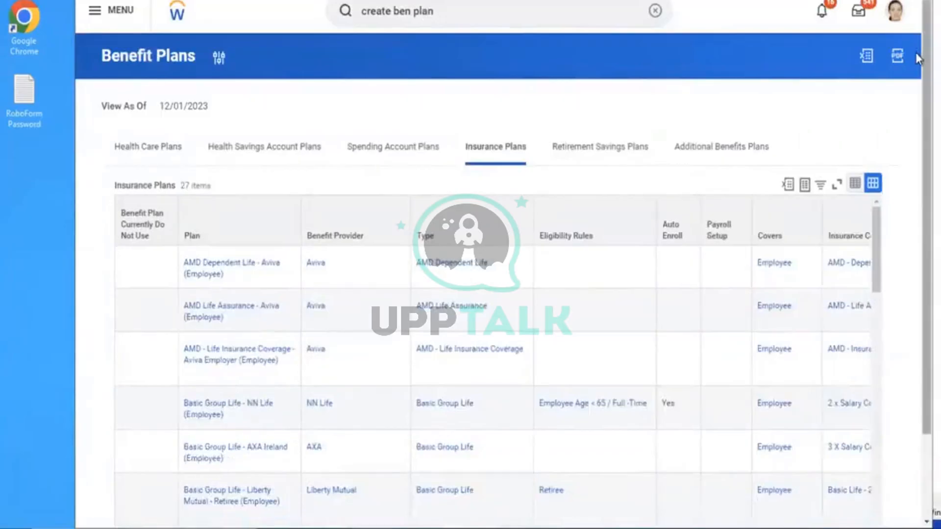
{"action": "scroll", "coordinate": [917, 88], "scroll_direction": "down", "scroll_amount": 2}
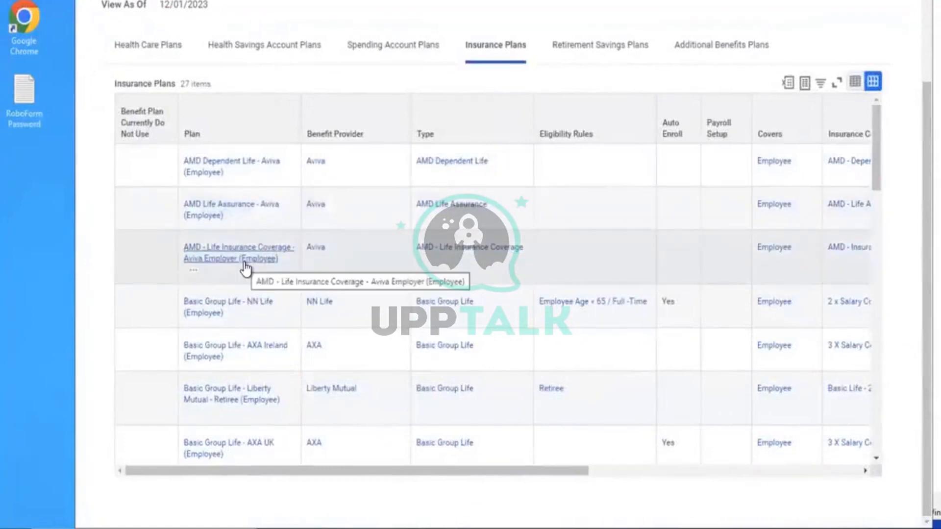
{"action": "left_click", "coordinate": [244, 259]}
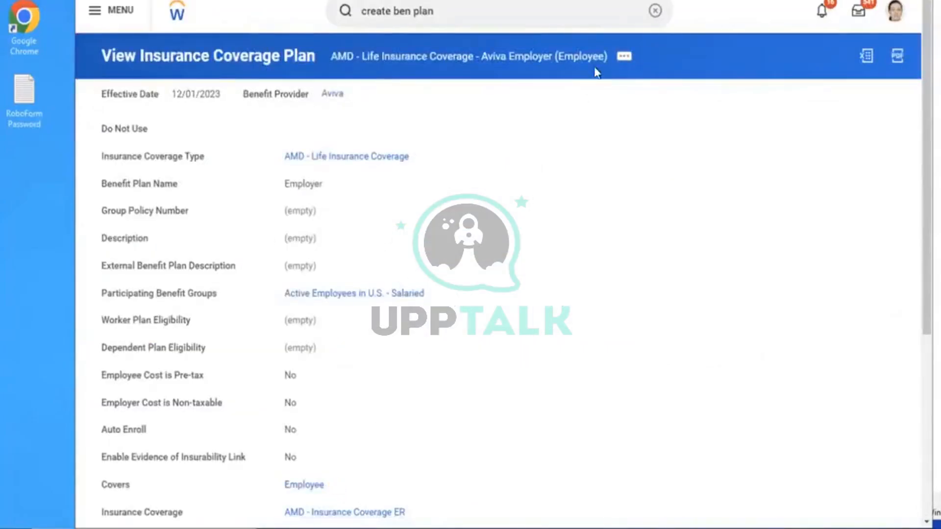
Edit the Aviva Employer (Employee) insurance coverage plan with effective date 01/01/2023
{"action": "left_click", "coordinate": [624, 58]}
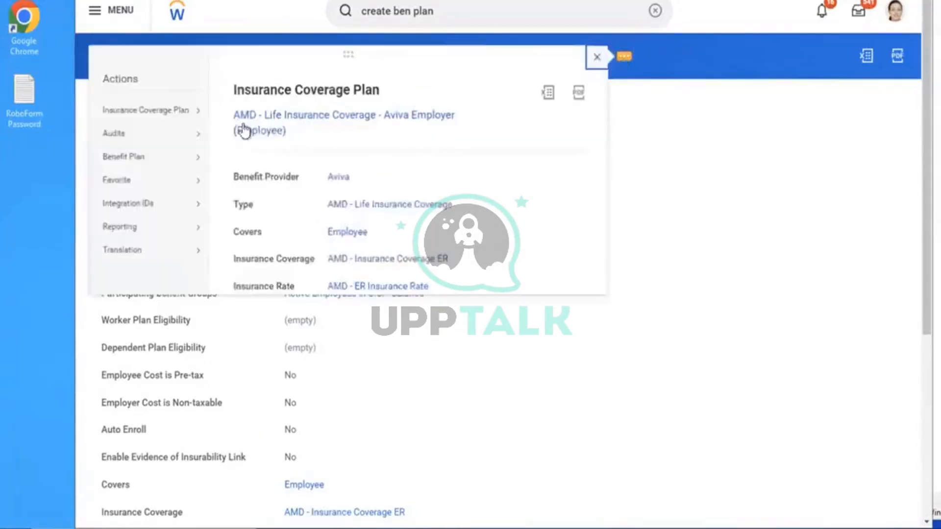
{"action": "mouse_move", "coordinate": [198, 118]}
{"action": "left_click", "coordinate": [227, 112]}
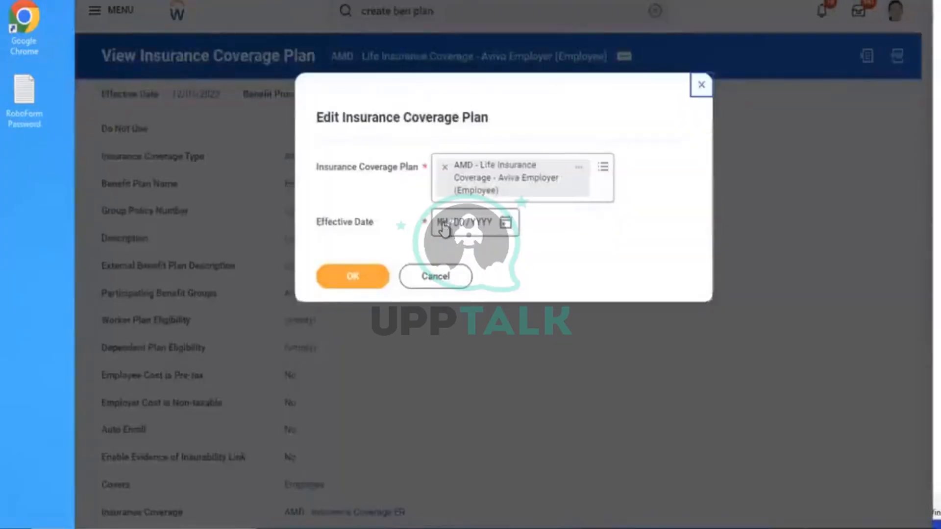
{"action": "left_click", "coordinate": [443, 229]}
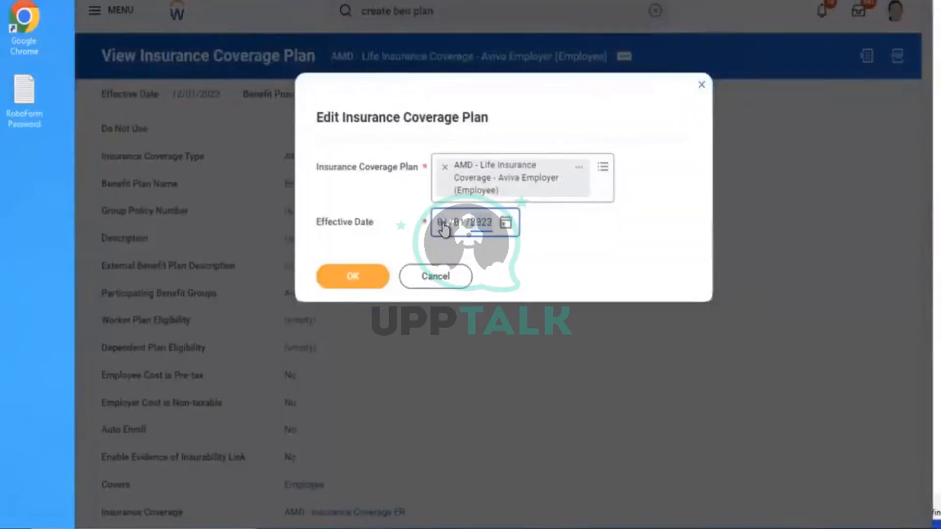
{"action": "left_click", "coordinate": [375, 274]}
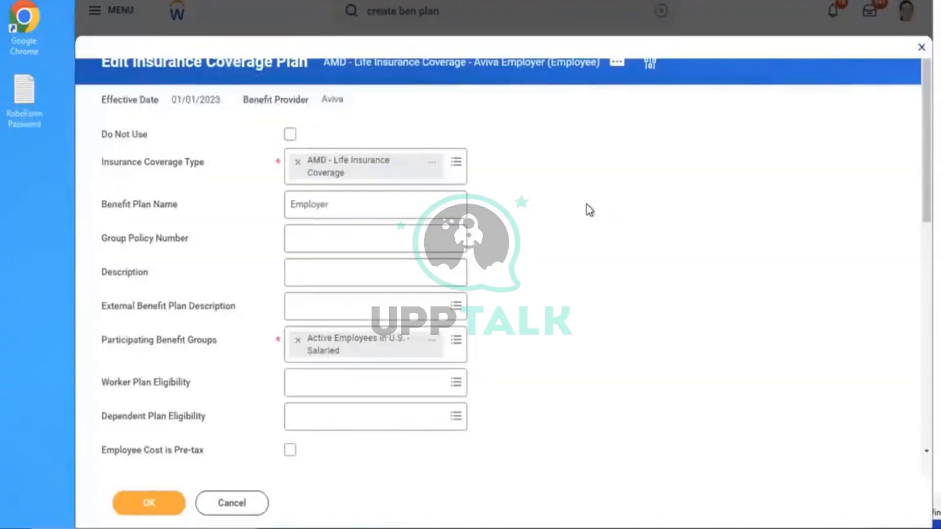
Submit the coverage plan changes and rerun the create ben plan search
{"action": "scroll", "coordinate": [587, 204], "scroll_direction": "down", "scroll_amount": 5}
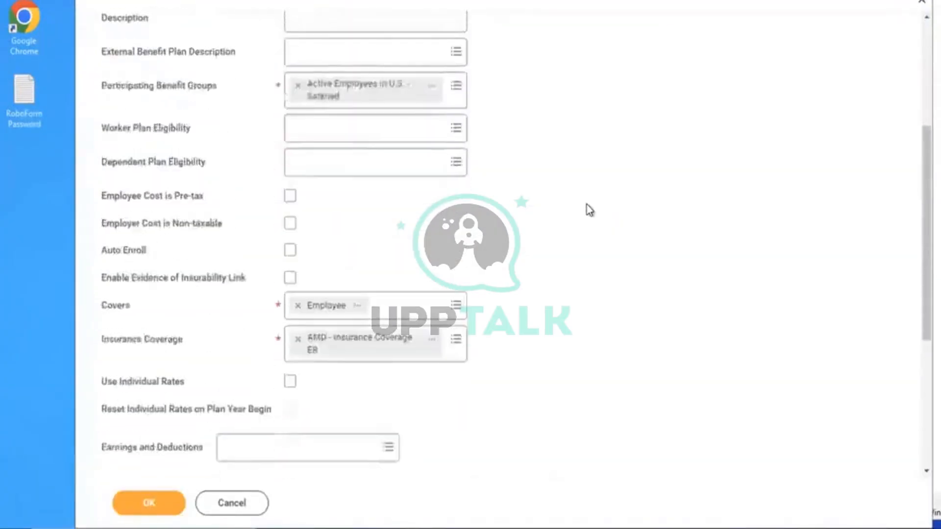
{"action": "scroll", "coordinate": [587, 205], "scroll_direction": "down", "scroll_amount": 1}
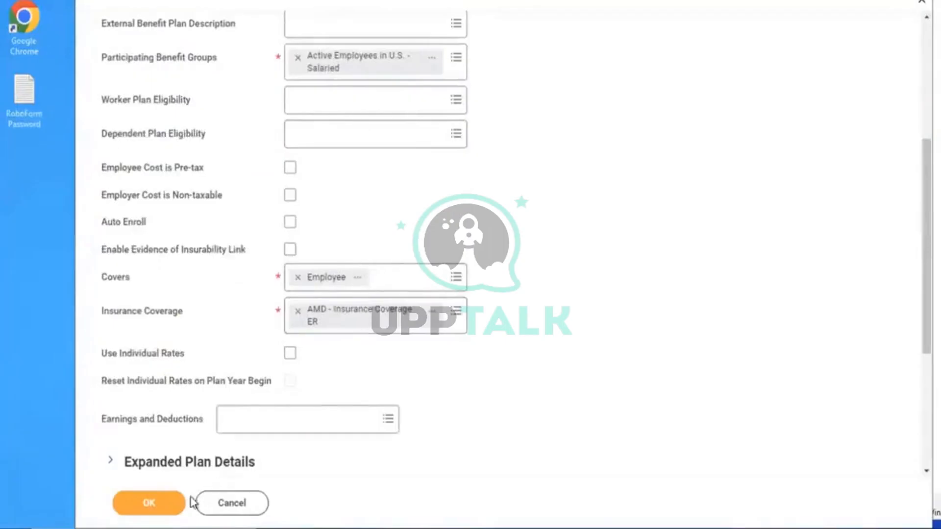
{"action": "left_click", "coordinate": [164, 510]}
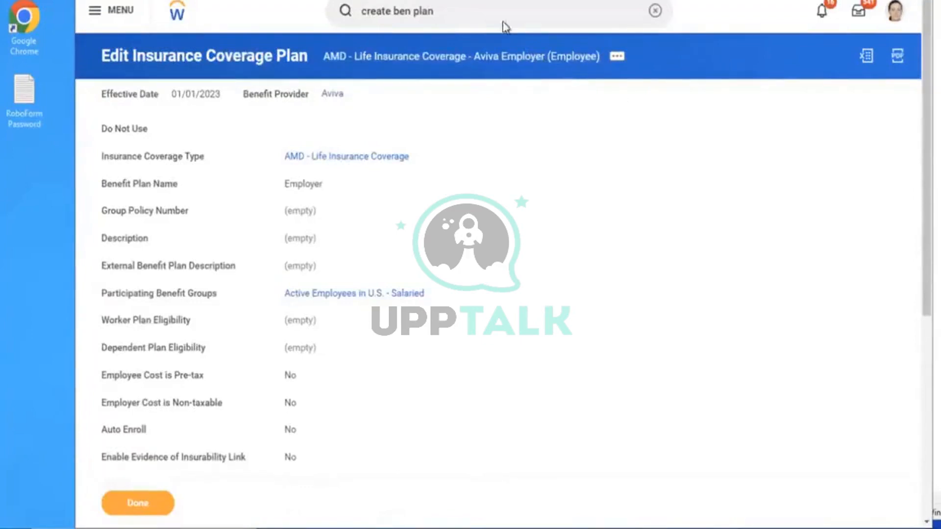
{"action": "key", "text": "Return"}
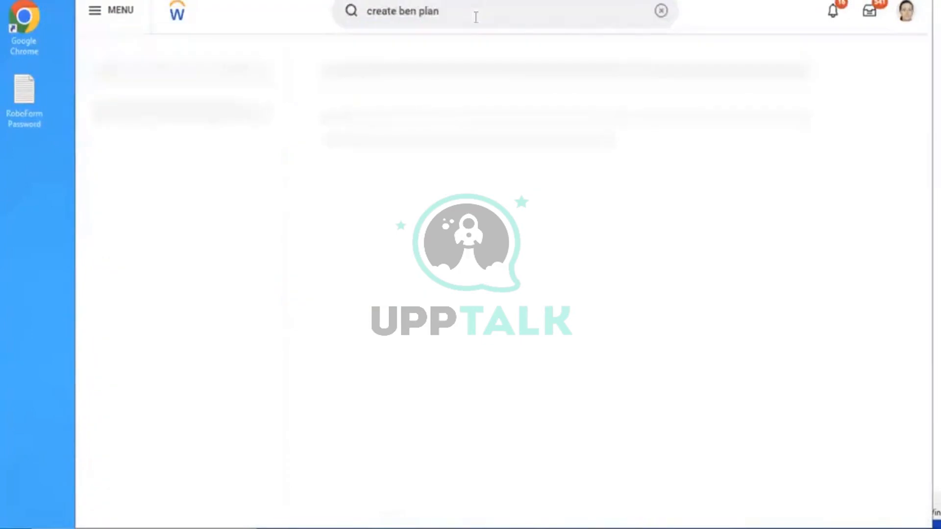
Search for the Create Benefit Plan task with 'CREATE BEN PLAN'
{"action": "left_click", "coordinate": [658, 11]}
{"action": "type", "text": "CREATE BEN"}
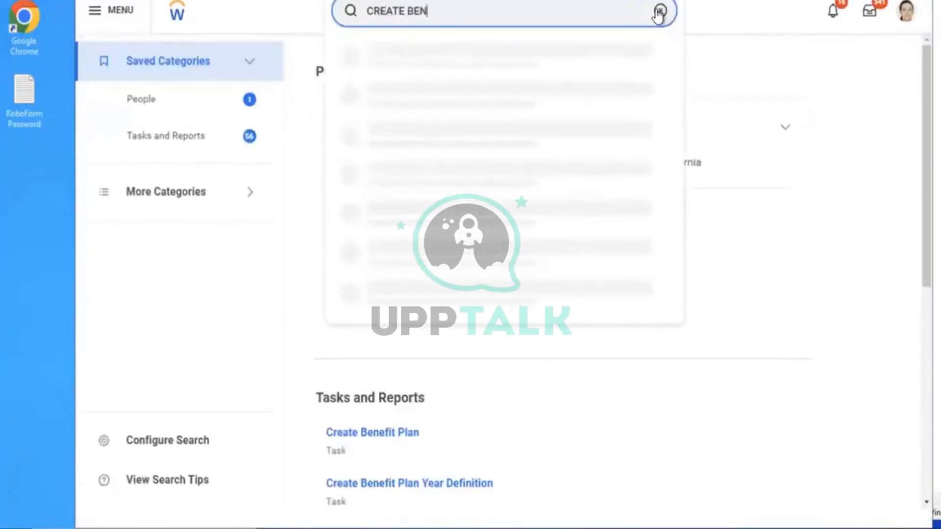
{"action": "type", "text": " PLAN"}
{"action": "key", "text": "Return"}
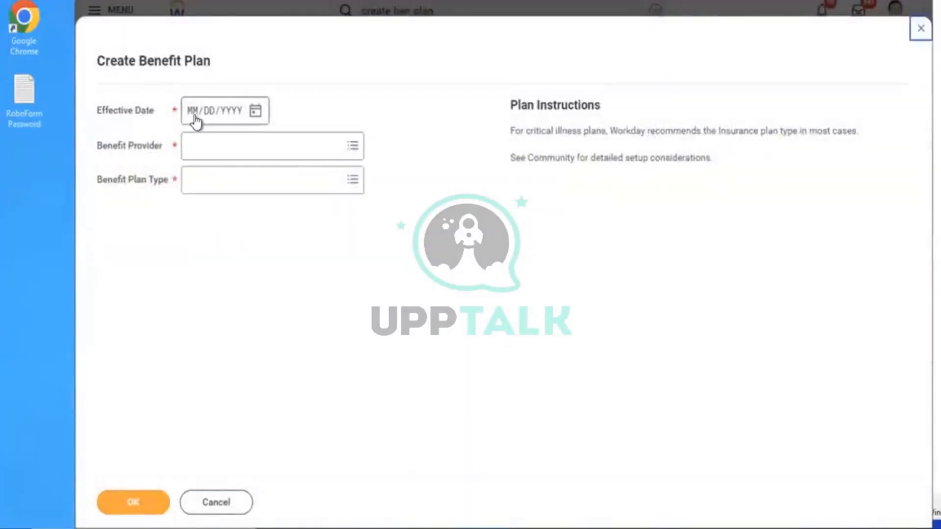
Start an Aviva Insurance Coverage Plan effective 01/01/2023 and continue to the plan form
{"action": "left_click", "coordinate": [194, 118]}
{"action": "type", "text": "01012"}
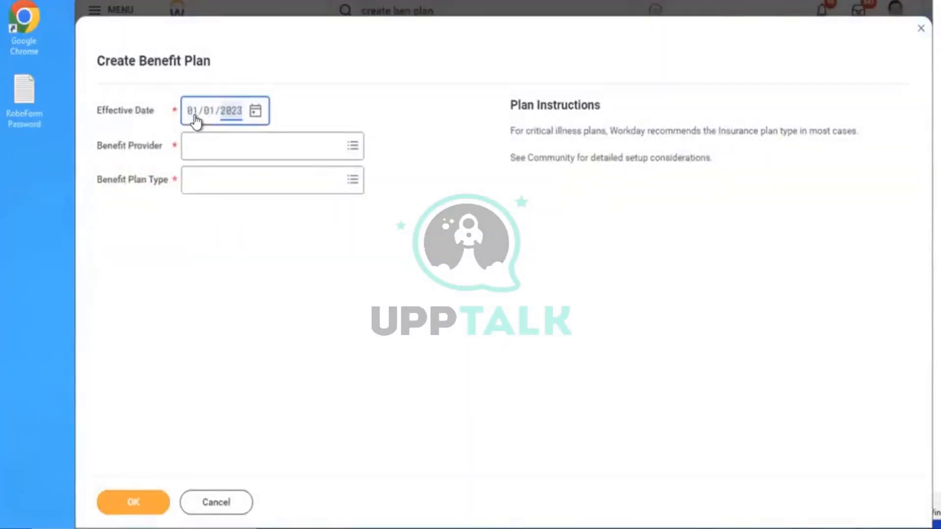
{"action": "left_click", "coordinate": [252, 143]}
{"action": "type", "text": "AVI"}
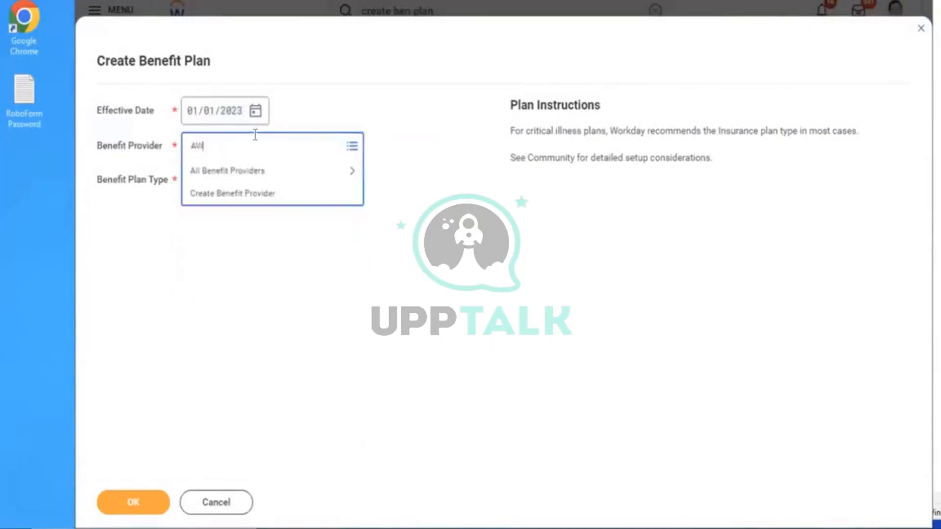
{"action": "type", "text": "VA"}
{"action": "key", "text": "Return"}
{"action": "left_click", "coordinate": [225, 181]}
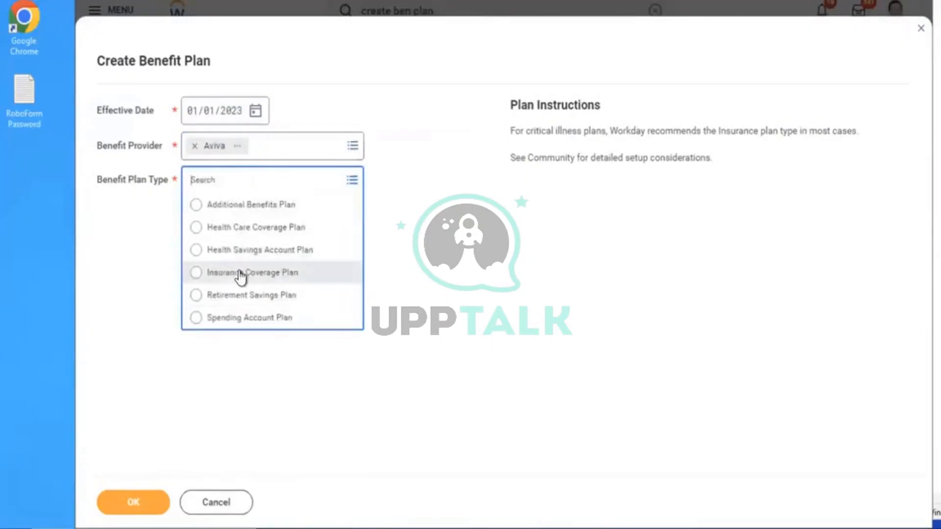
{"action": "left_click", "coordinate": [240, 272]}
{"action": "left_click", "coordinate": [123, 495]}
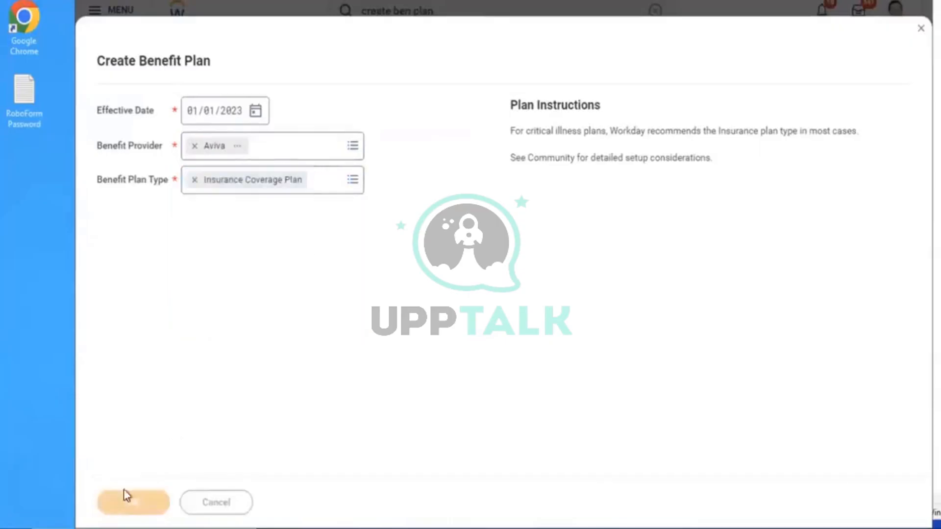
{"action": "left_click", "coordinate": [336, 164]}
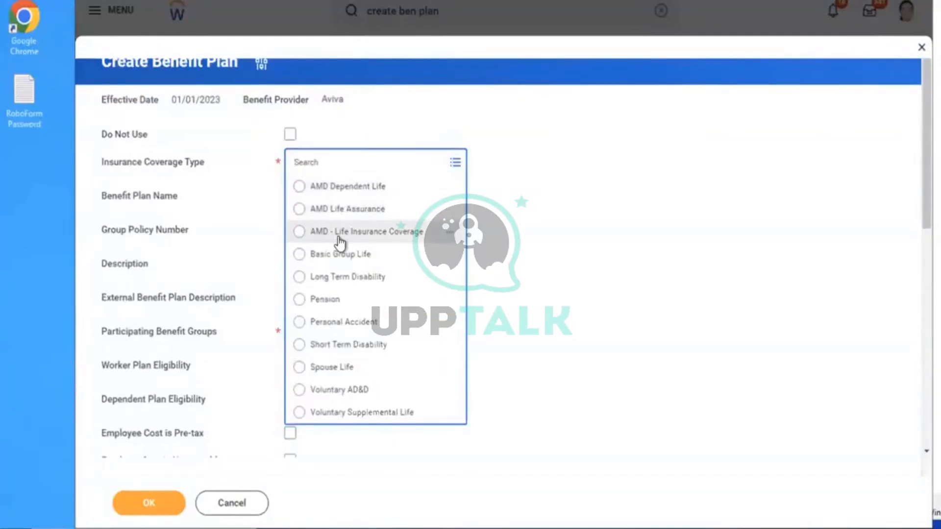
Set coverage type AMD - Life Insurance Coverage and participating group Active Employees in U.S. - Salaried
{"action": "left_click", "coordinate": [338, 235]}
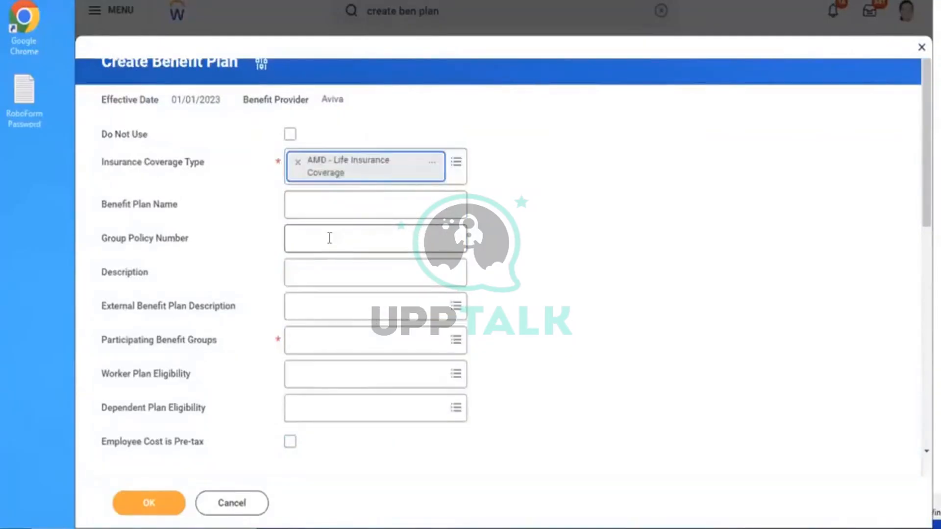
{"action": "left_click", "coordinate": [319, 208]}
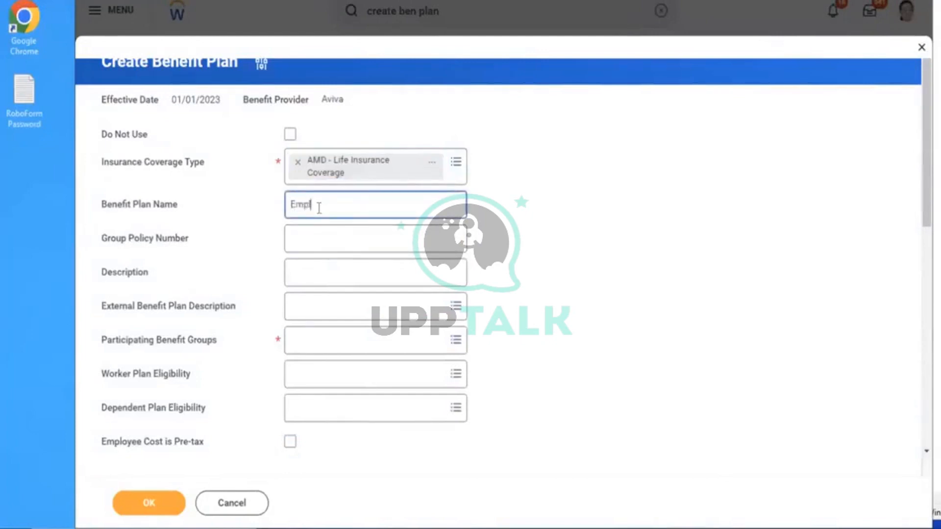
{"action": "left_click", "coordinate": [316, 341]}
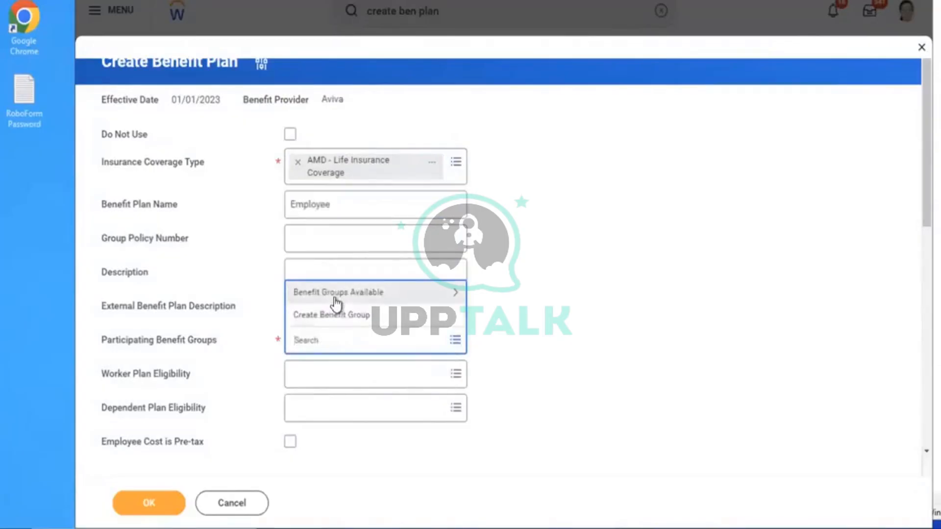
{"action": "left_click", "coordinate": [336, 296]}
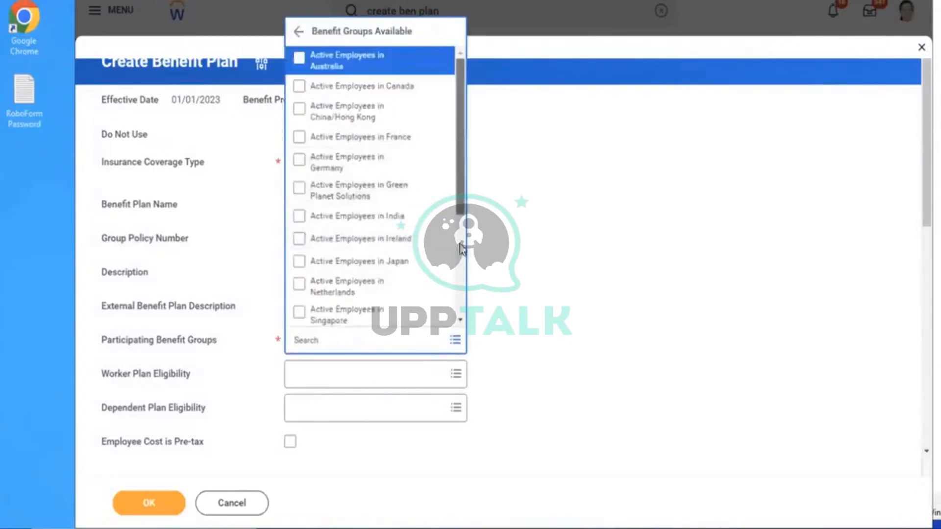
{"action": "scroll", "coordinate": [461, 248], "scroll_direction": "down", "scroll_amount": 3}
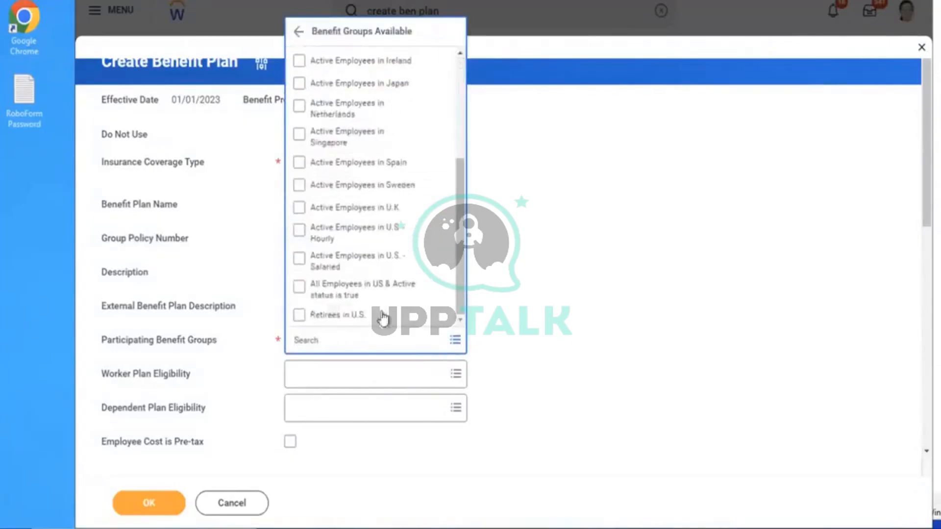
{"action": "left_click", "coordinate": [340, 270]}
{"action": "left_click", "coordinate": [623, 290]}
Make the plan cover the employee with coverage AMD - Insurance Coverage EE
{"action": "scroll", "coordinate": [627, 290], "scroll_direction": "down", "scroll_amount": 5}
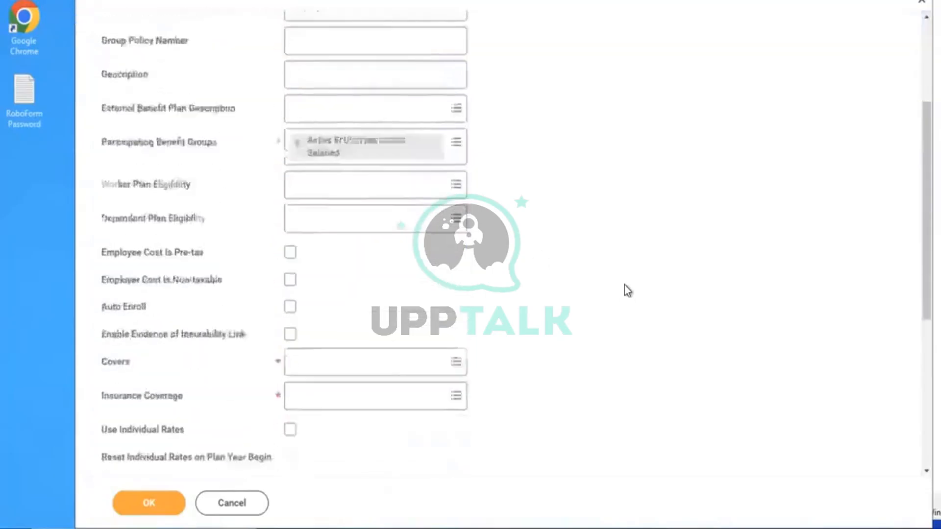
{"action": "left_click", "coordinate": [325, 309]}
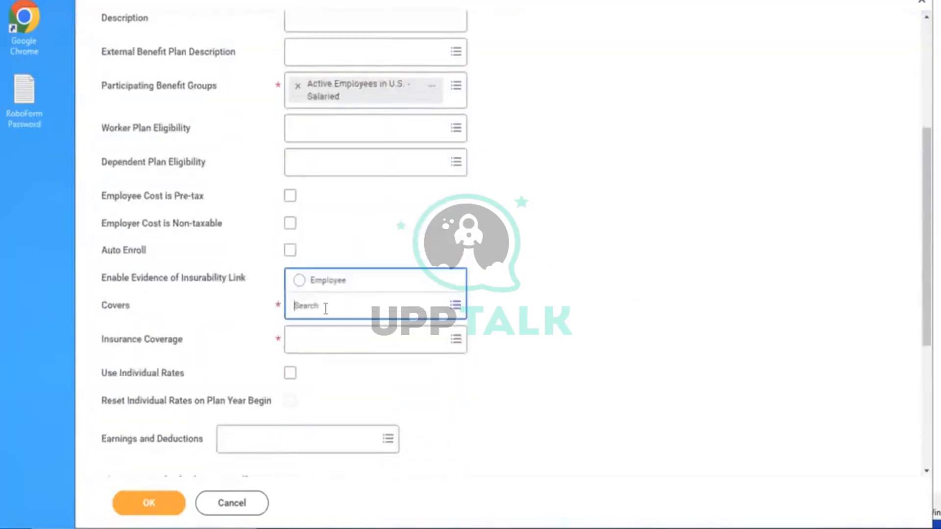
{"action": "left_click", "coordinate": [317, 283]}
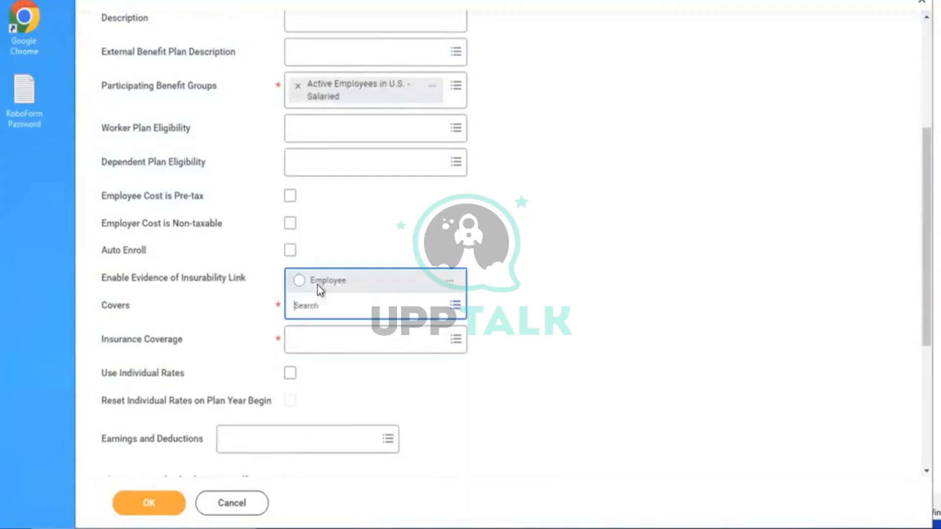
{"action": "left_click", "coordinate": [329, 353]}
{"action": "type", "text": "amd"}
{"action": "key", "text": "Return"}
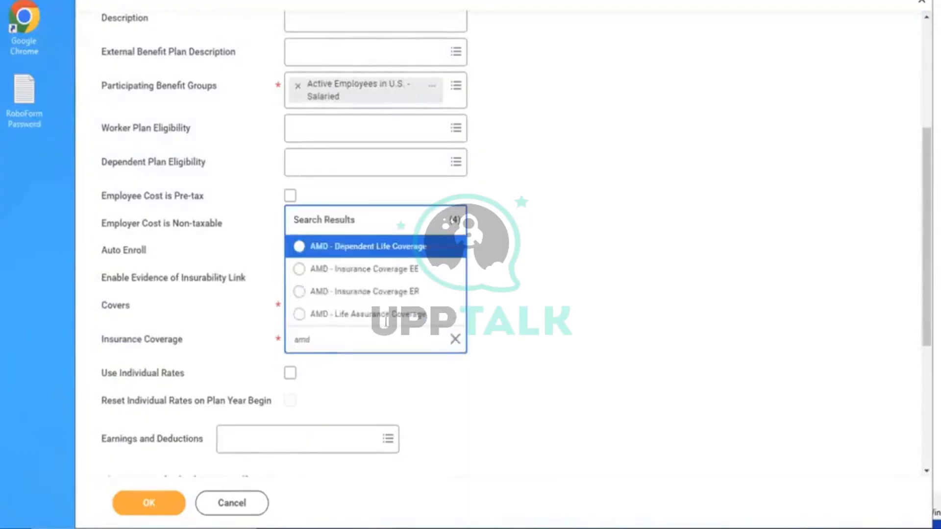
{"action": "left_click", "coordinate": [360, 269]}
Add a rates row for U.S. - Salaried using AMD - Insurance Coverage EE Rate
{"action": "scroll", "coordinate": [616, 274], "scroll_direction": "down", "scroll_amount": 5}
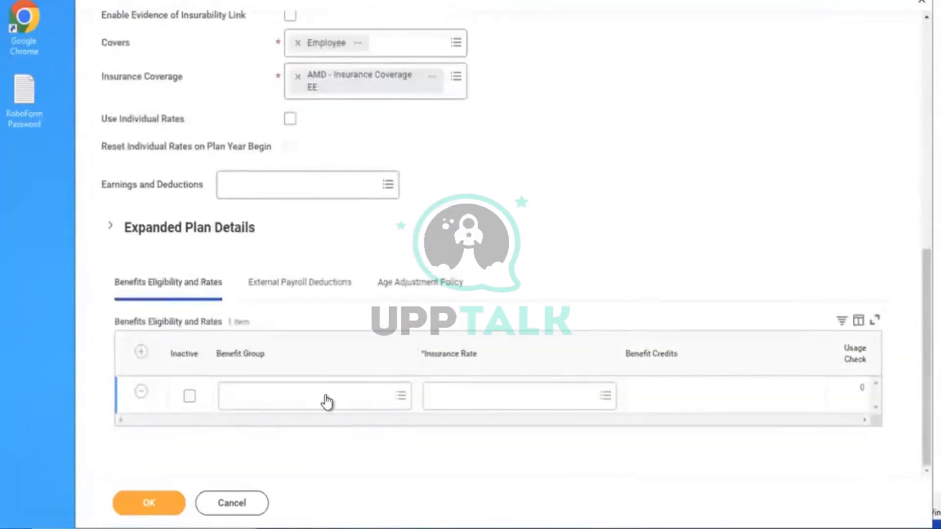
{"action": "left_click", "coordinate": [315, 401]}
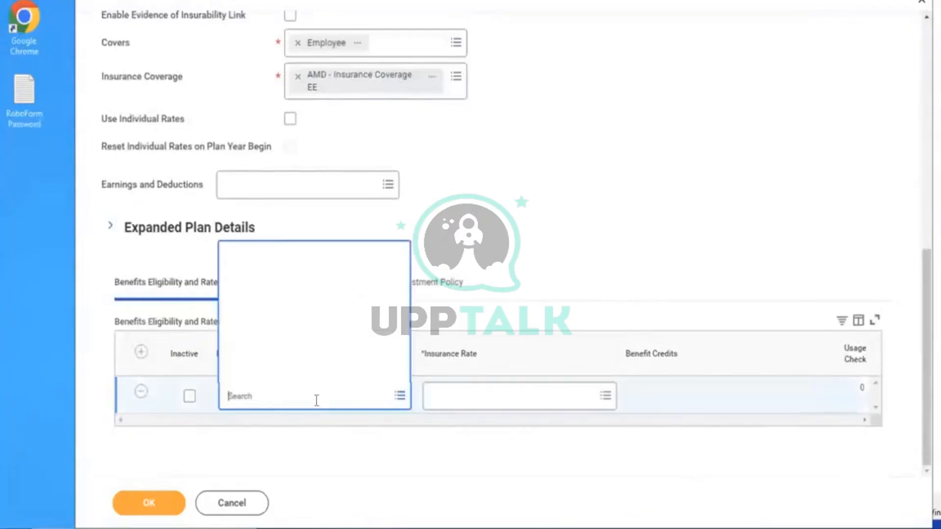
{"action": "left_click", "coordinate": [279, 349]}
{"action": "left_click", "coordinate": [277, 372]}
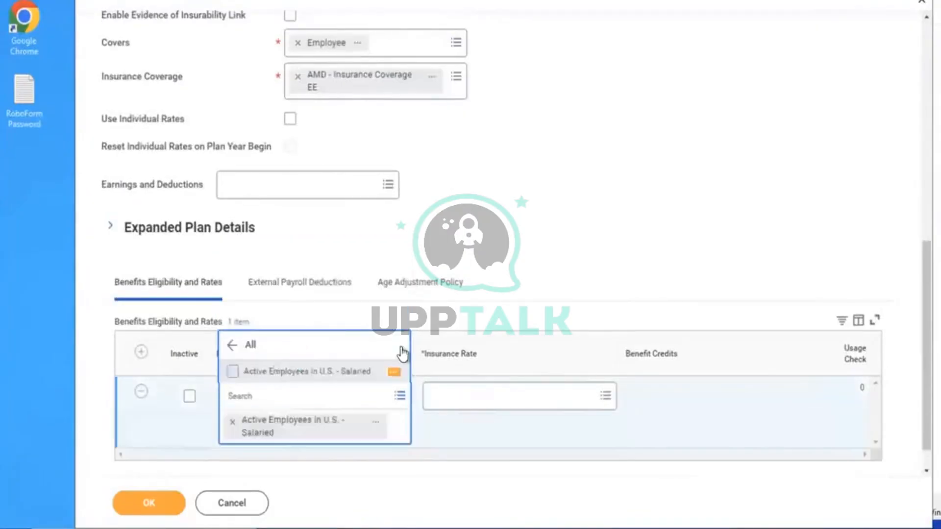
{"action": "left_click", "coordinate": [475, 400]}
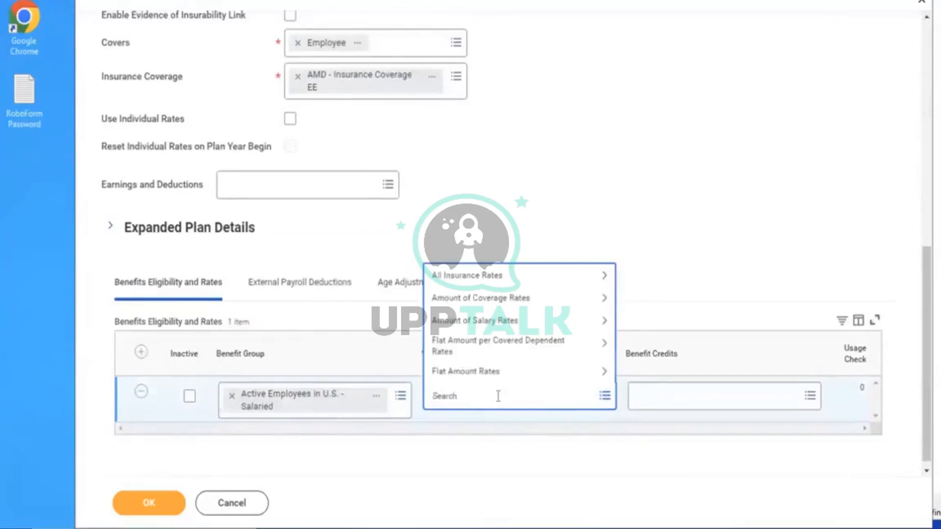
{"action": "key", "text": "Return"}
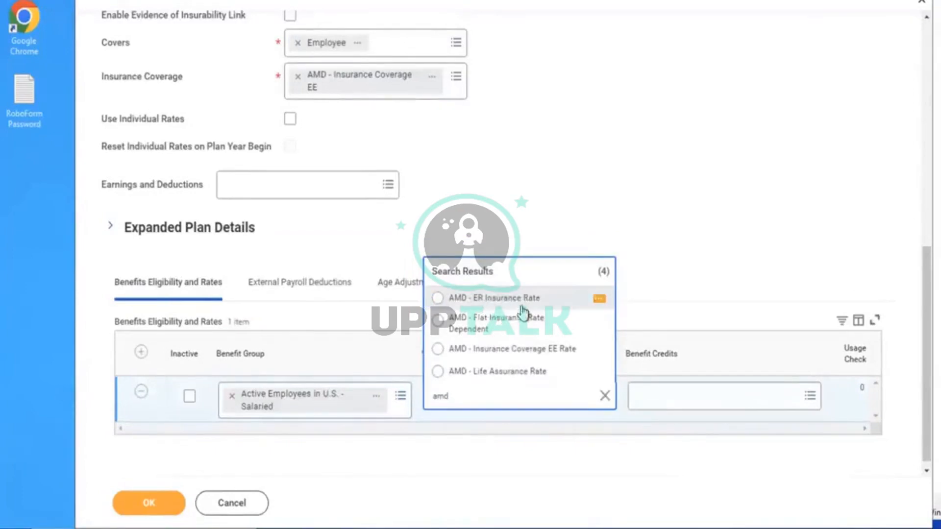
{"action": "left_click", "coordinate": [541, 349]}
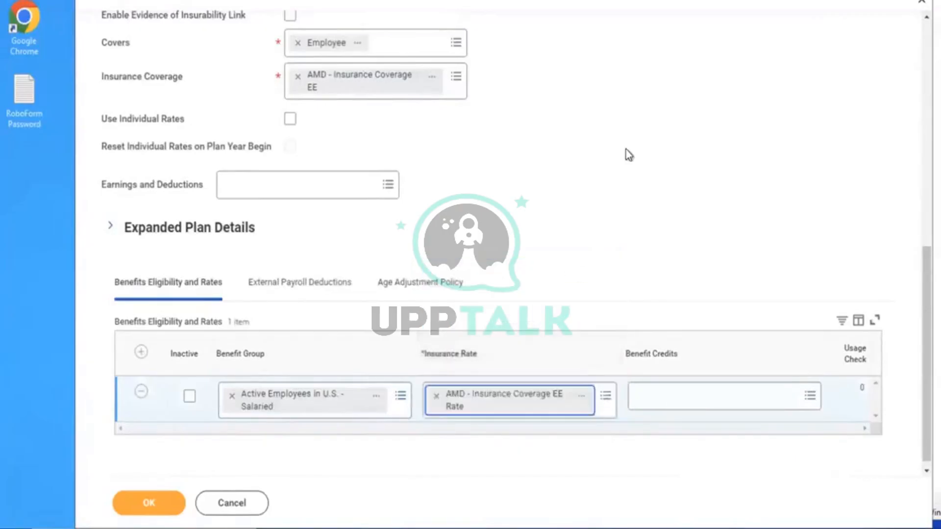
Rename the plan to AMD - Life Insurance Coverage - Aviva Employee Additional Plan (Employee) and save
{"action": "scroll", "coordinate": [625, 153], "scroll_direction": "up", "scroll_amount": 5}
{"action": "scroll", "coordinate": [628, 154], "scroll_direction": "up", "scroll_amount": 3}
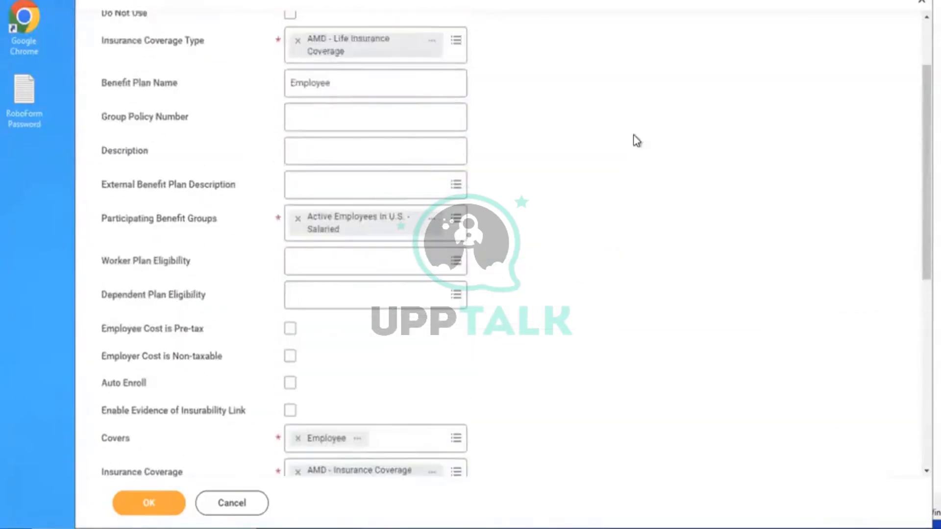
{"action": "left_click", "coordinate": [415, 86]}
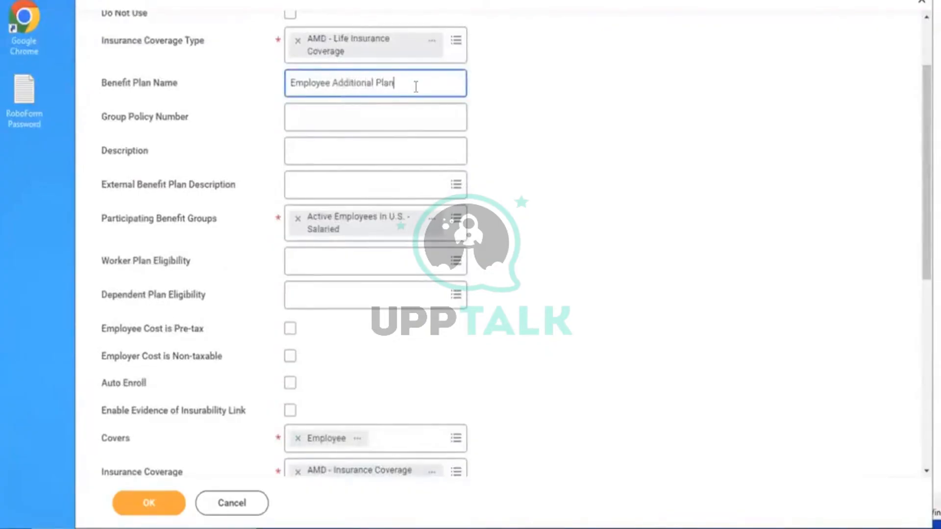
{"action": "left_click", "coordinate": [646, 158]}
{"action": "left_click", "coordinate": [150, 496]}
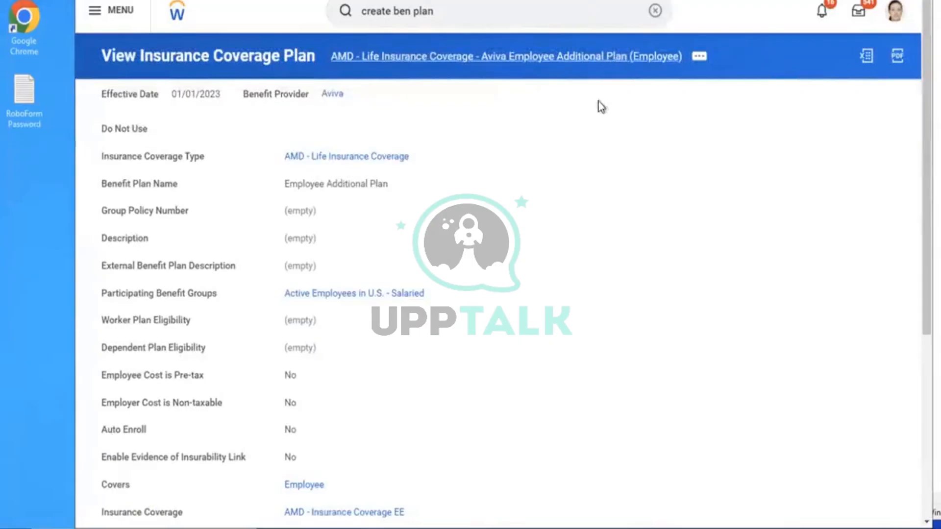
Open Create Benefit Event Type and enter the new event type's name
{"action": "left_click", "coordinate": [654, 11]}
{"action": "type", "text": "c"}
{"action": "type", "text": "e ben event"}
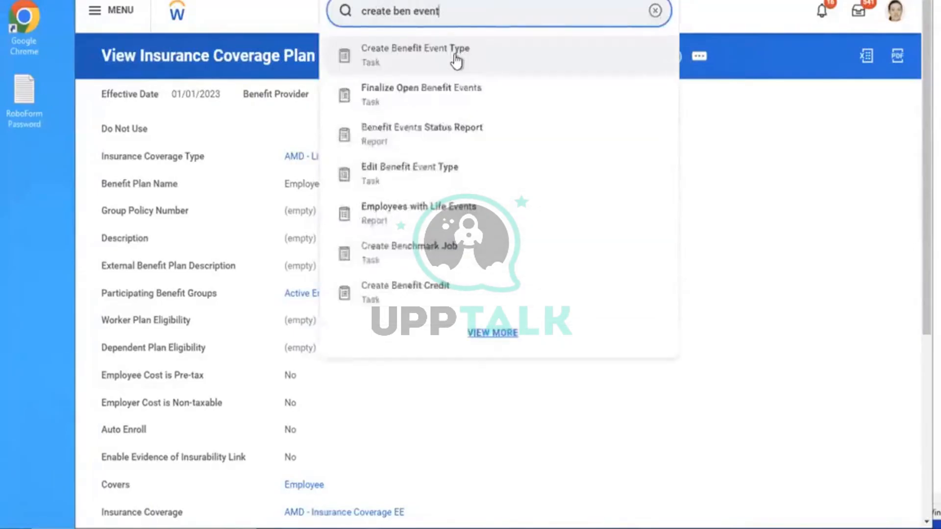
{"action": "left_click", "coordinate": [457, 59]}
{"action": "left_click", "coordinate": [333, 110]}
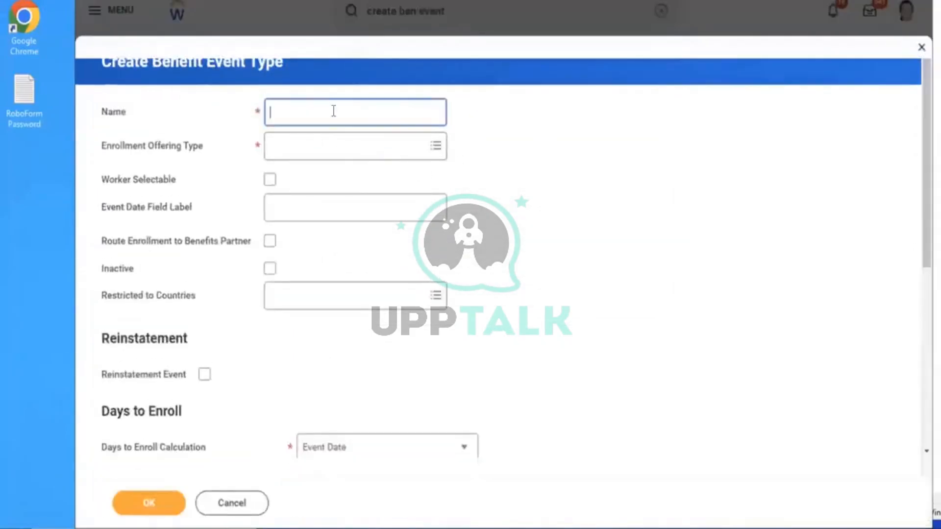
{"action": "type", "text": "AMD - ER & EE Additional Lif"}
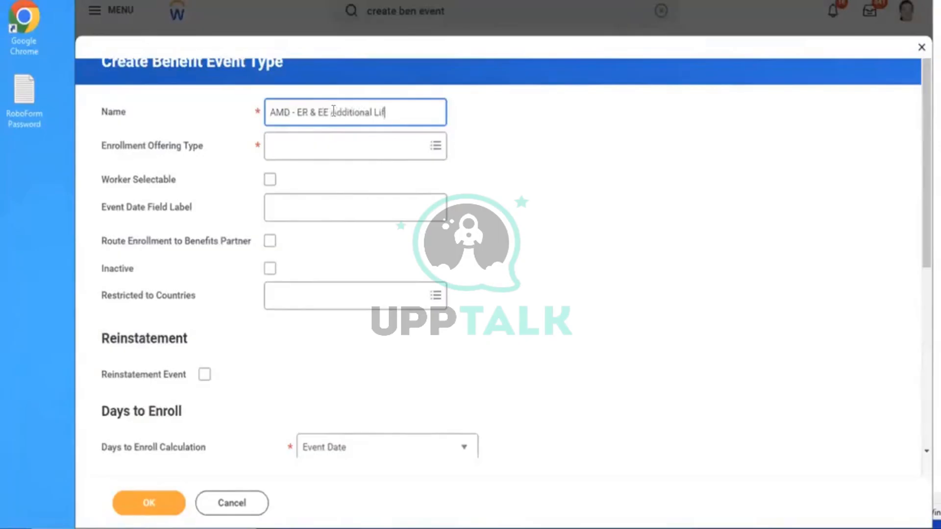
{"action": "type", "text": "NCE"}
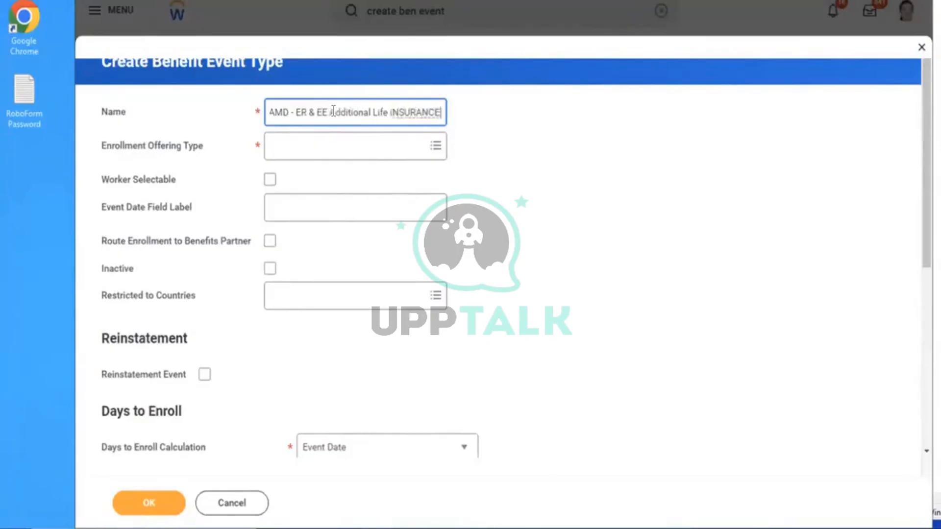
{"action": "key", "text": "BackSpace"}
{"action": "key", "text": "BackSpace"}
{"action": "key", "text": "BackSpace"}
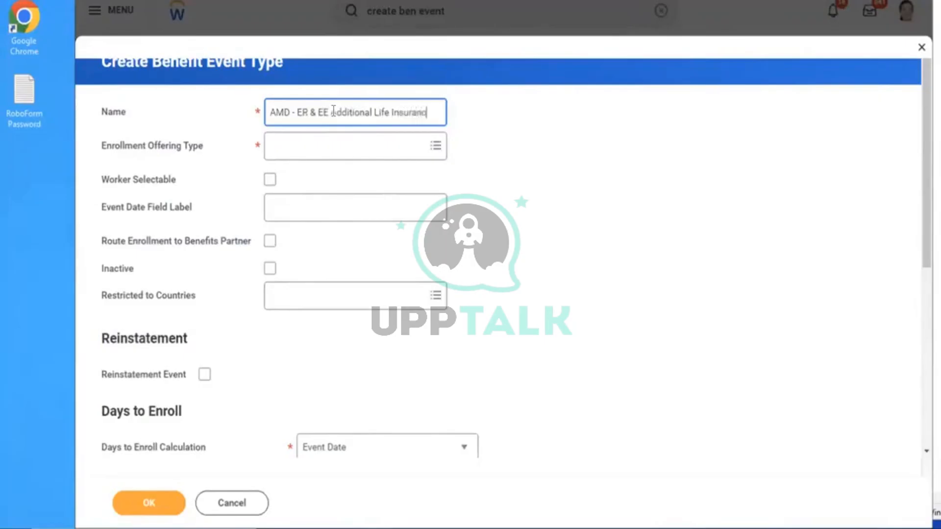
{"action": "type", "text": "nce Event"}
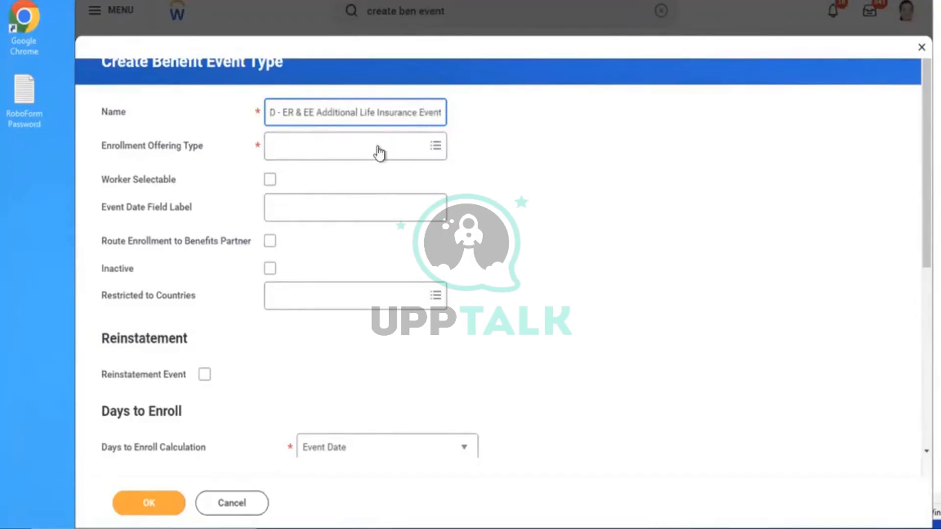
Set the enrollment offering type to AMD - Life Insurance Coverage only
{"action": "left_click", "coordinate": [344, 155]}
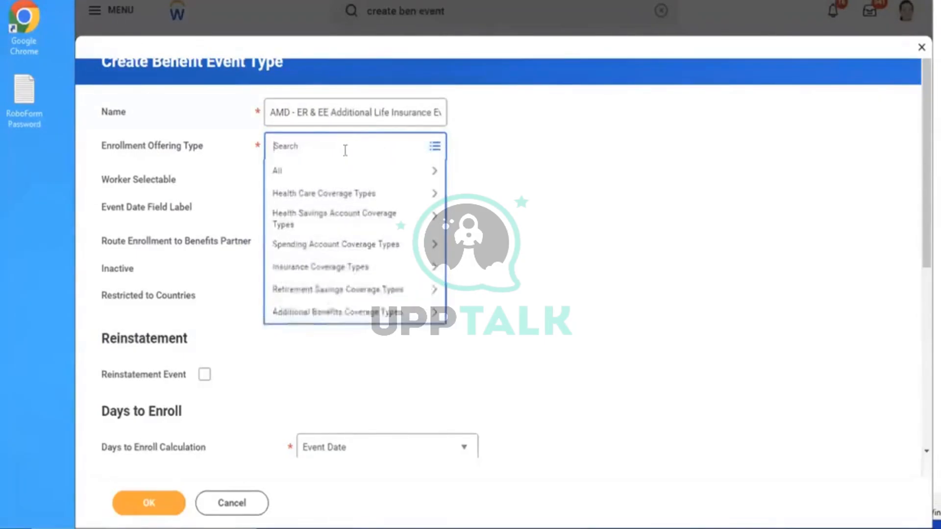
{"action": "key", "text": "Return"}
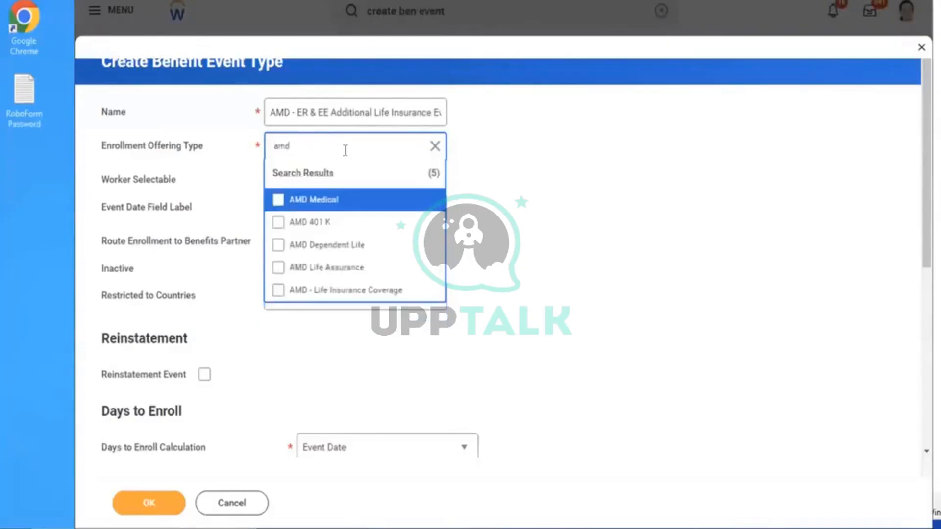
{"action": "left_click", "coordinate": [315, 269]}
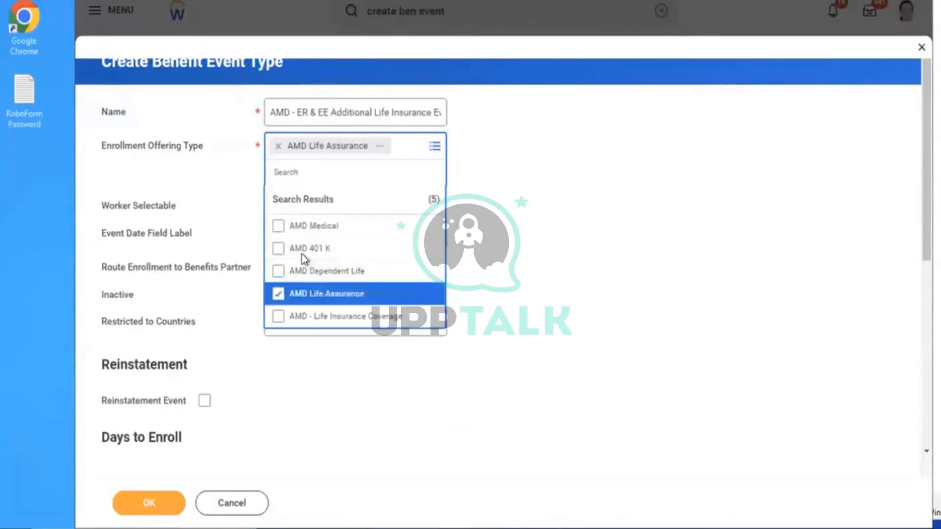
{"action": "left_click", "coordinate": [288, 319]}
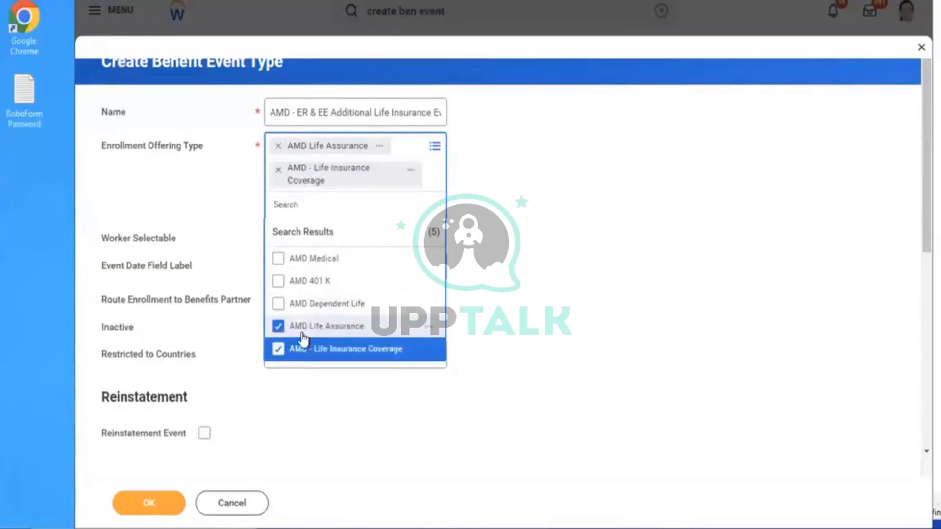
{"action": "left_click", "coordinate": [302, 332]}
{"action": "left_click", "coordinate": [576, 303]}
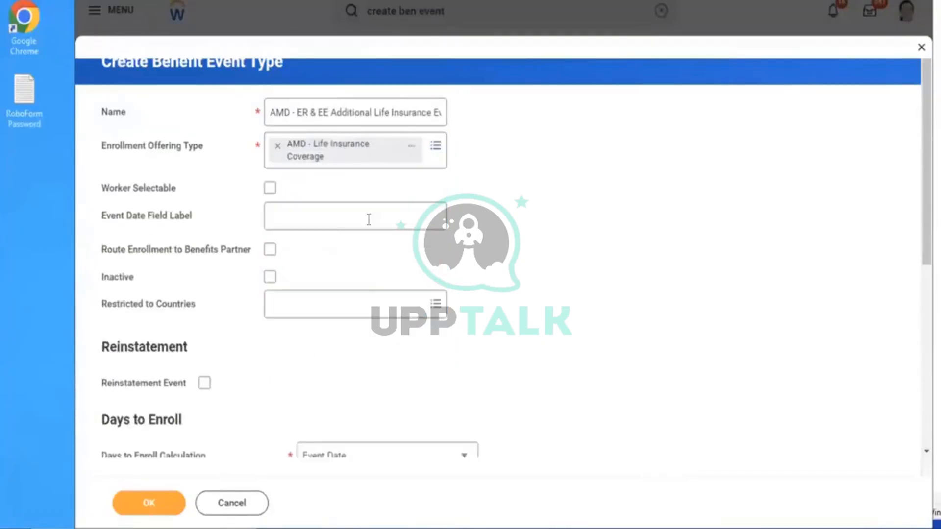
Restrict the event to United States of America, set 10 days to enroll, and save
{"action": "left_click", "coordinate": [329, 304]}
{"action": "type", "text": "US"}
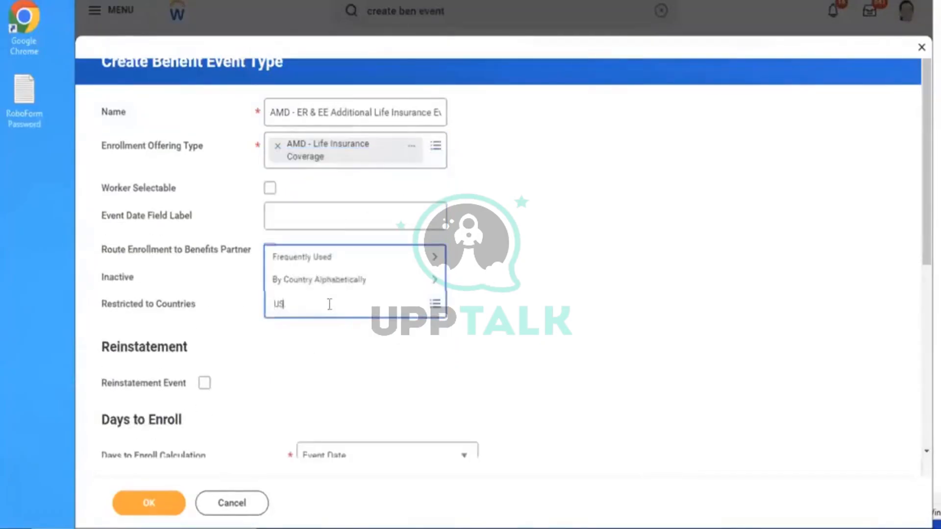
{"action": "type", "text": "A"}
{"action": "key", "text": "Return"}
{"action": "left_click", "coordinate": [343, 279]}
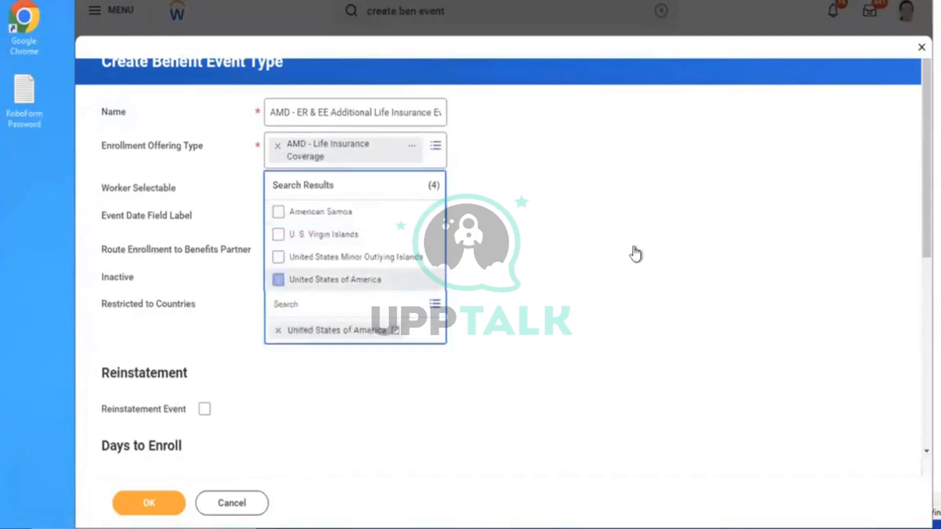
{"action": "left_click", "coordinate": [635, 254]}
{"action": "scroll", "coordinate": [634, 251], "scroll_direction": "down", "scroll_amount": 4}
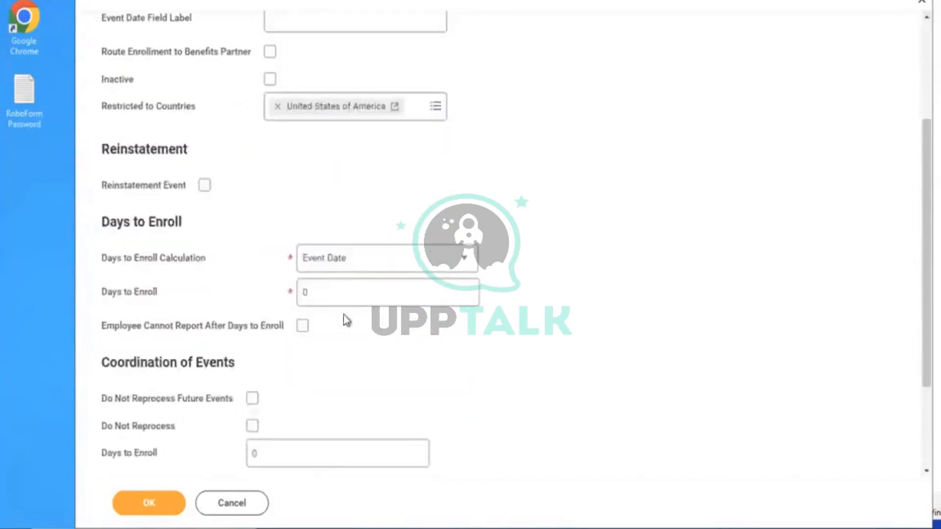
{"action": "left_click_drag", "start_coordinate": [336, 299], "coordinate": [116, 263]}
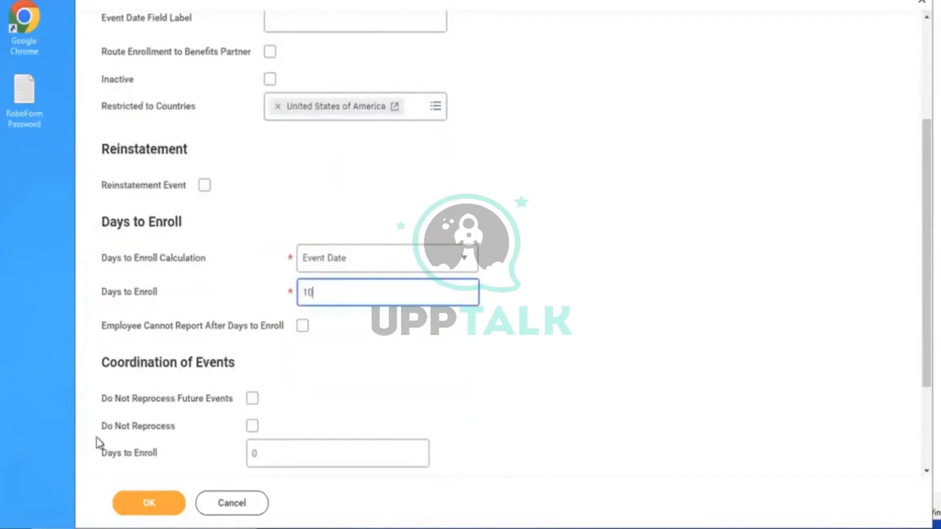
{"action": "type", "text": "10"}
{"action": "left_click", "coordinate": [149, 501]}
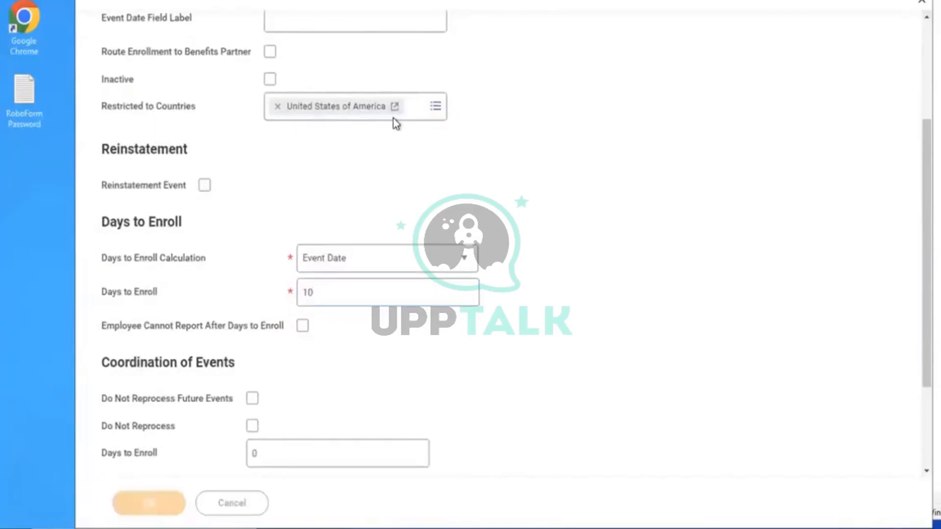
Open Enrollment Event Rule for editing with effective date 01/01/2023
{"action": "left_click", "coordinate": [653, 12]}
{"action": "type", "text": "EDI"}
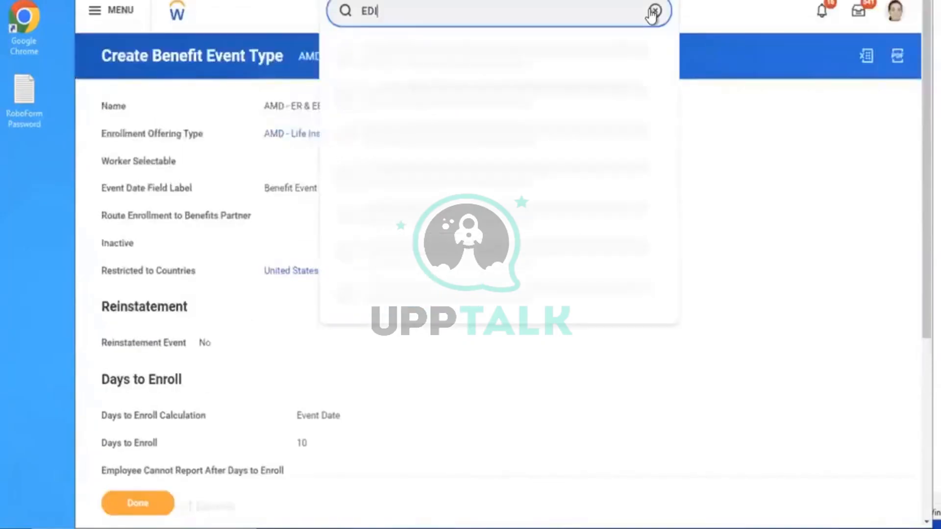
{"action": "type", "text": "T ENROLLM"}
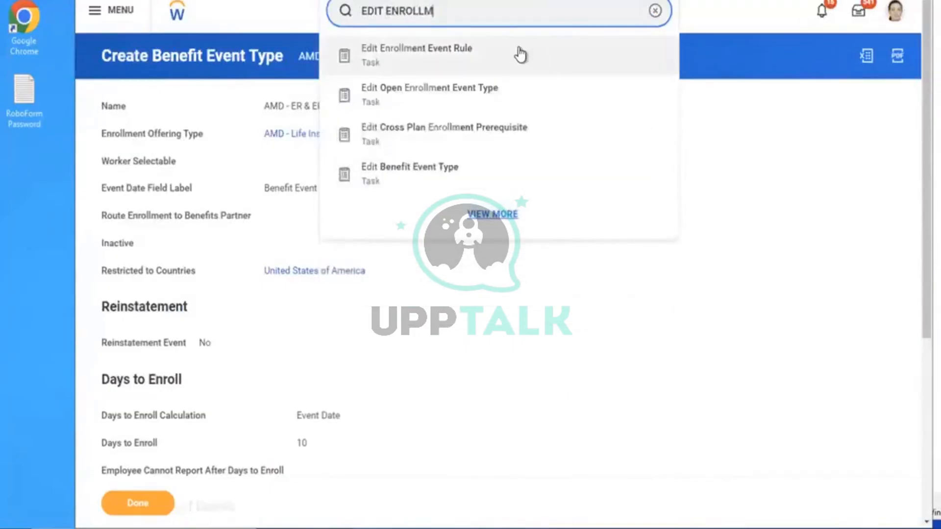
{"action": "left_click", "coordinate": [521, 54]}
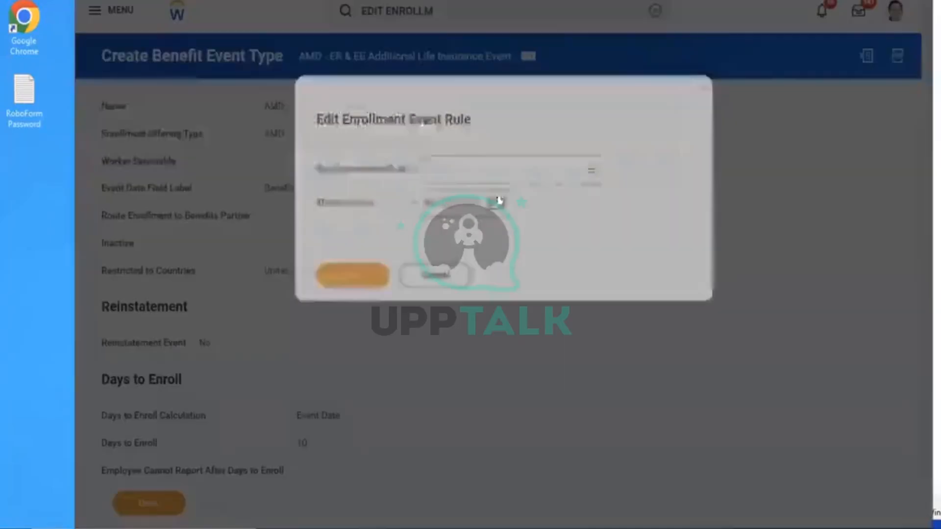
{"action": "left_click", "coordinate": [458, 167]}
{"action": "left_click", "coordinate": [500, 193]}
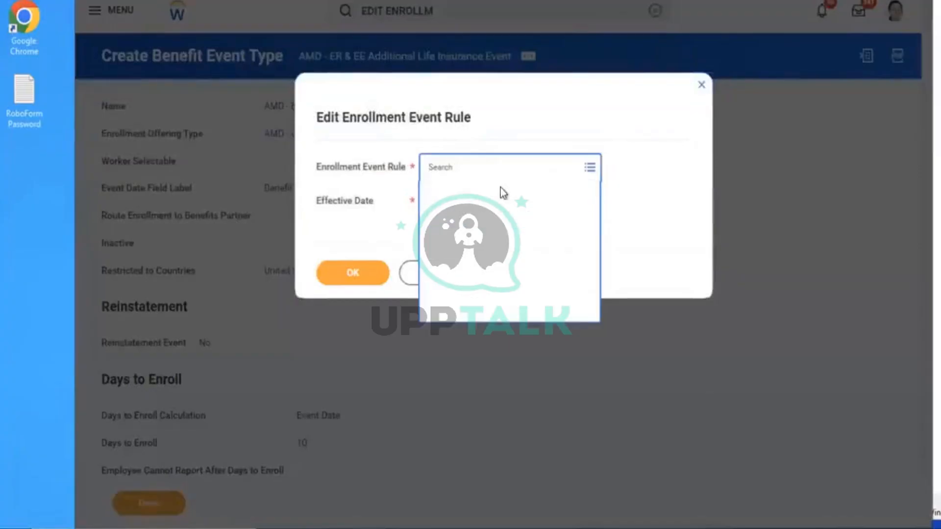
{"action": "left_click", "coordinate": [461, 250]}
{"action": "left_click", "coordinate": [430, 205]}
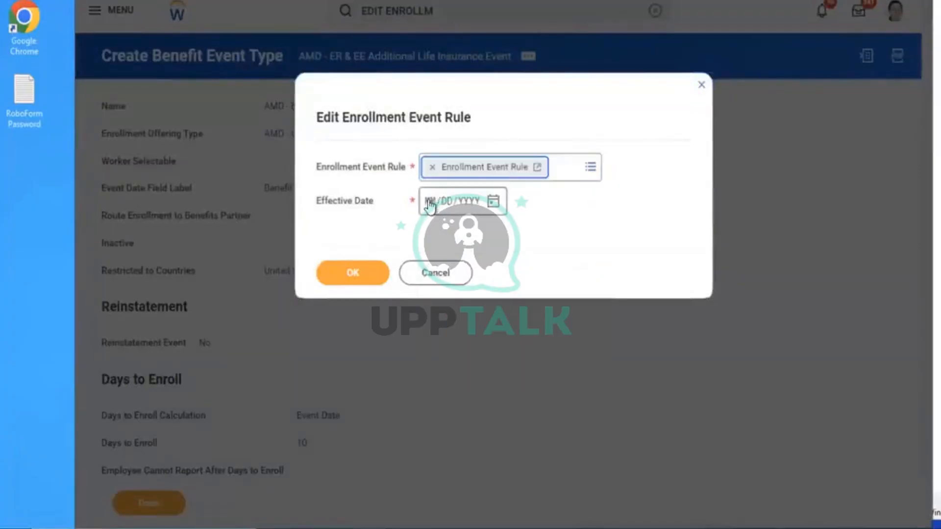
{"action": "type", "text": "01/01/2"}
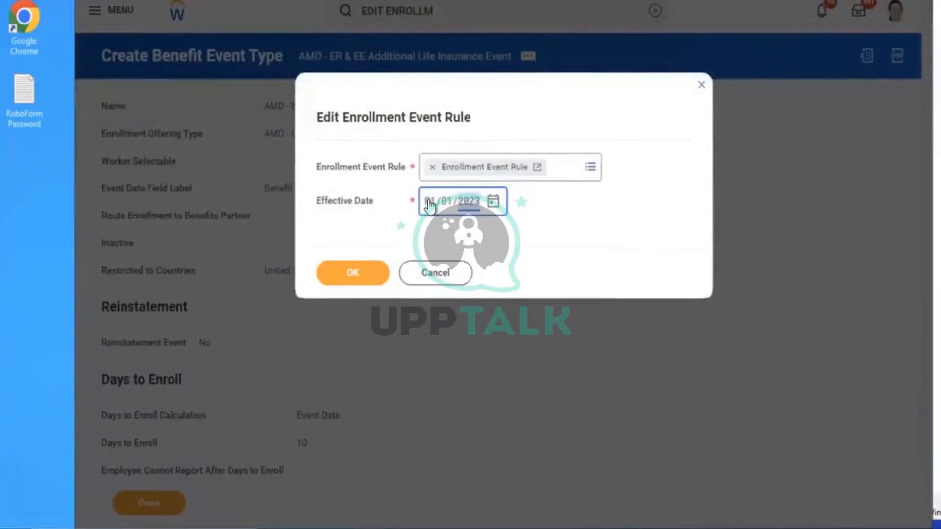
{"action": "type", "text": "023"}
{"action": "left_click", "coordinate": [375, 270]}
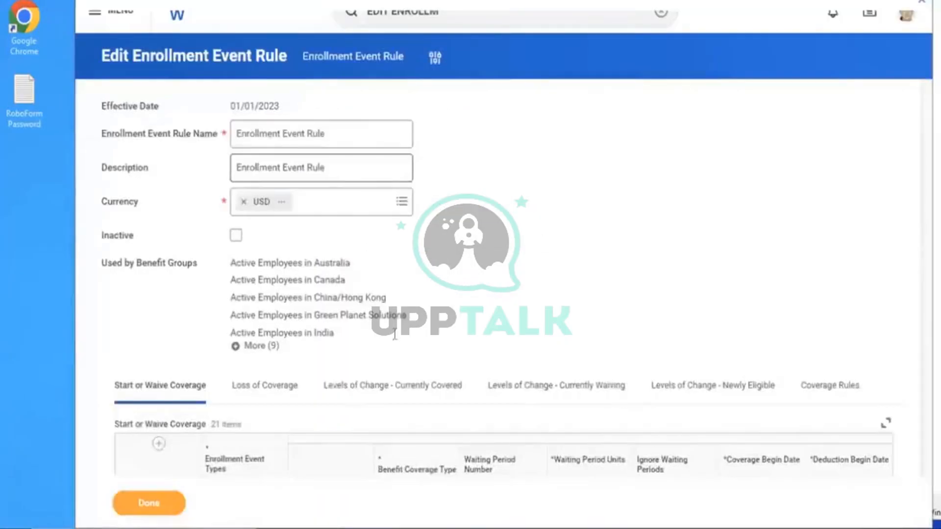
Add a start-coverage row pairing the ER & EE Additional Life Insurance Event with AMD - Life Insurance Coverage
{"action": "scroll", "coordinate": [643, 184], "scroll_direction": "down", "scroll_amount": 5}
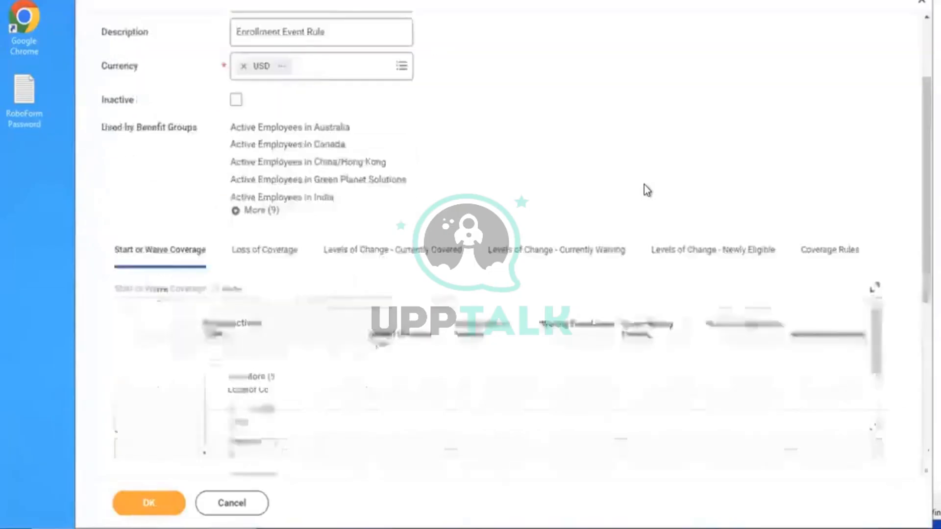
{"action": "left_click", "coordinate": [140, 224]}
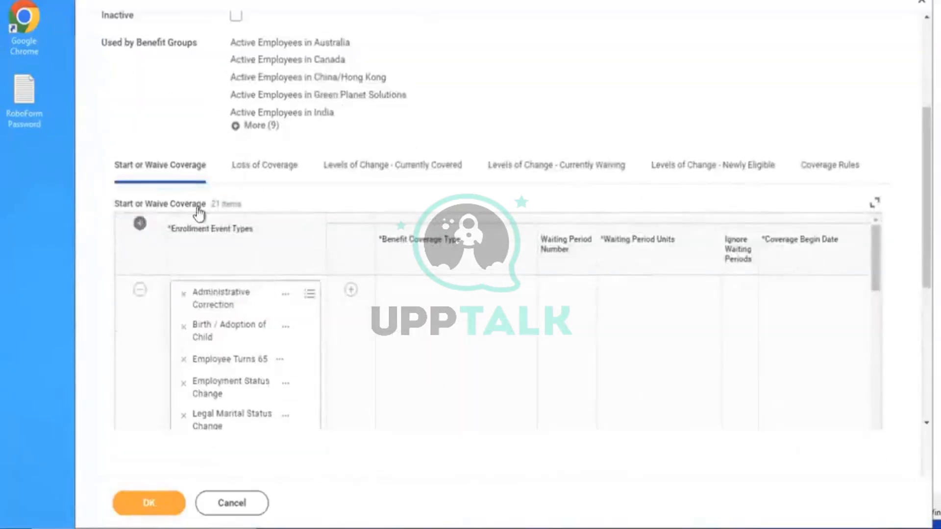
{"action": "left_click", "coordinate": [235, 299]}
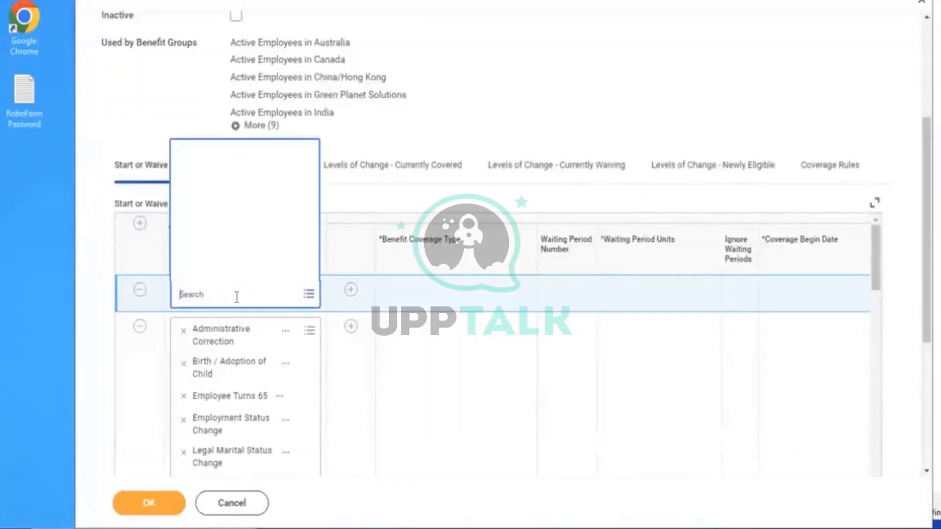
{"action": "type", "text": "AMD"}
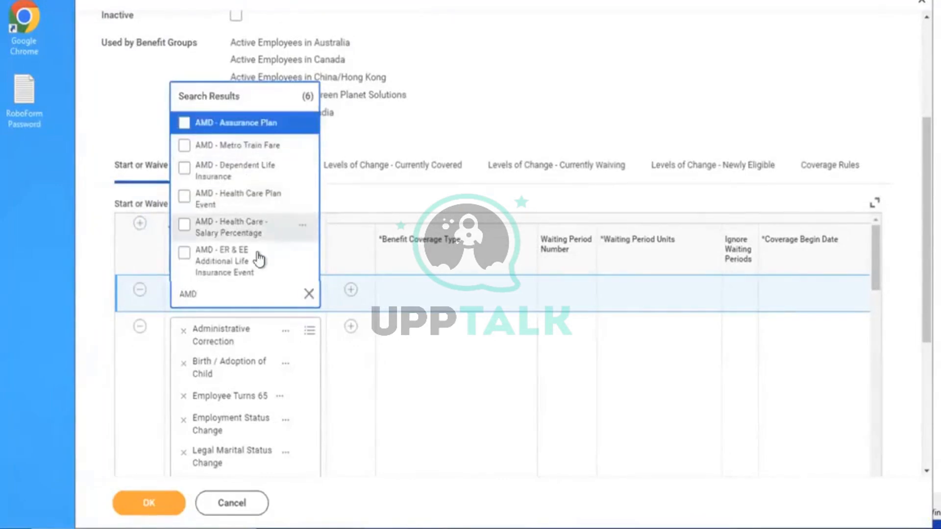
{"action": "left_click", "coordinate": [245, 264]}
{"action": "left_click", "coordinate": [534, 77]}
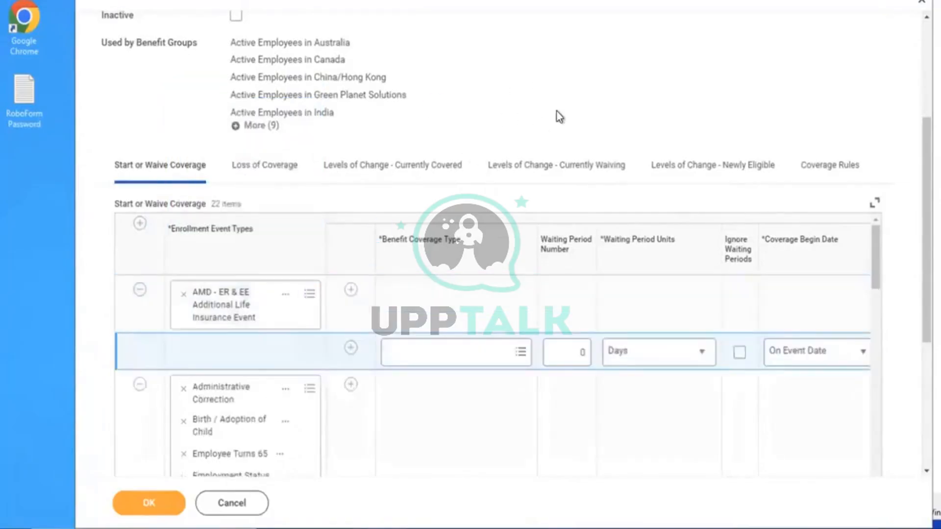
{"action": "scroll", "coordinate": [556, 110], "scroll_direction": "down", "scroll_amount": 3}
{"action": "left_click", "coordinate": [441, 213]}
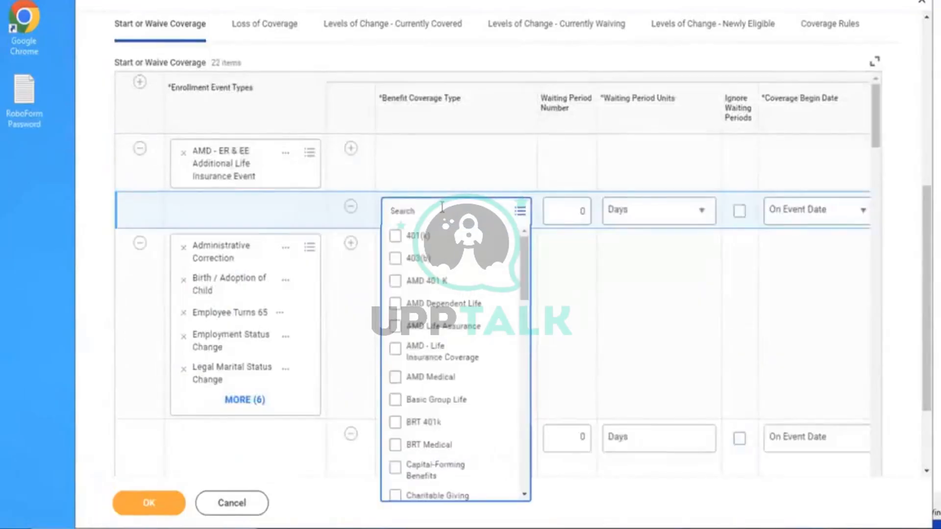
{"action": "type", "text": "AMD"}
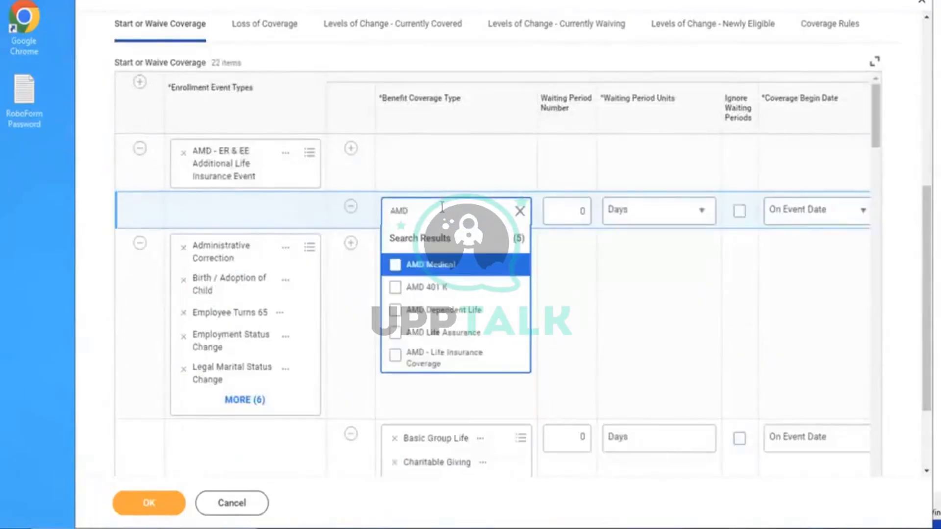
{"action": "left_click", "coordinate": [438, 366]}
{"action": "left_click", "coordinate": [724, 156]}
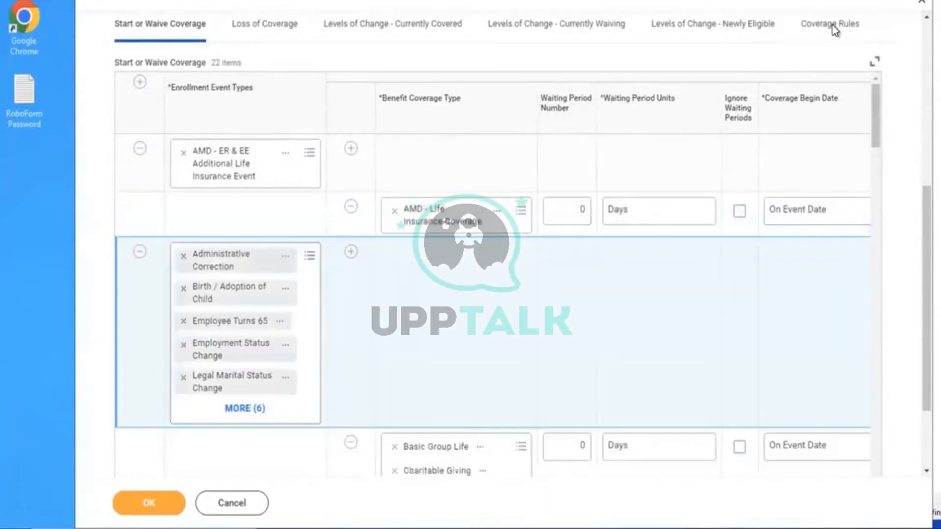
Add a coverage rule row for the AMD - ER & EE Additional Life Insurance Event
{"action": "left_click", "coordinate": [834, 29]}
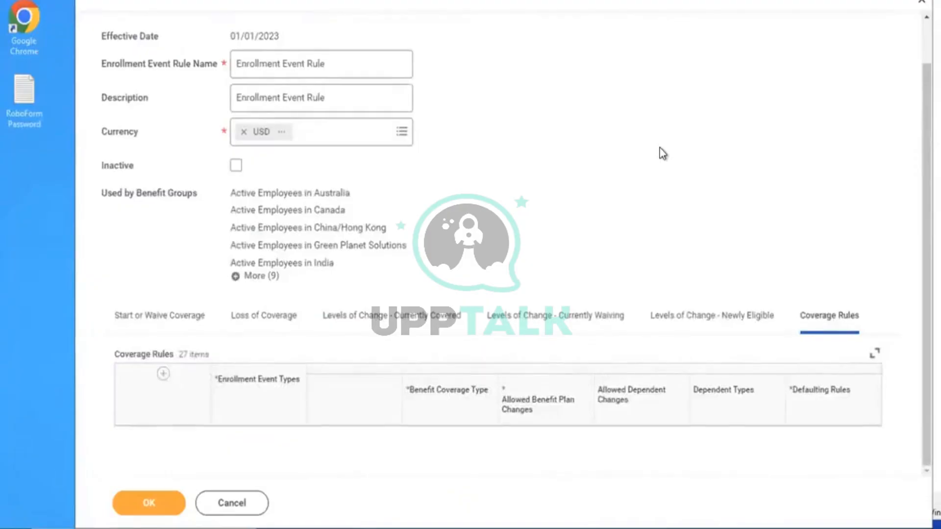
{"action": "scroll", "coordinate": [659, 153], "scroll_direction": "down", "scroll_amount": 5}
{"action": "scroll", "coordinate": [383, 116], "scroll_direction": "down", "scroll_amount": 3}
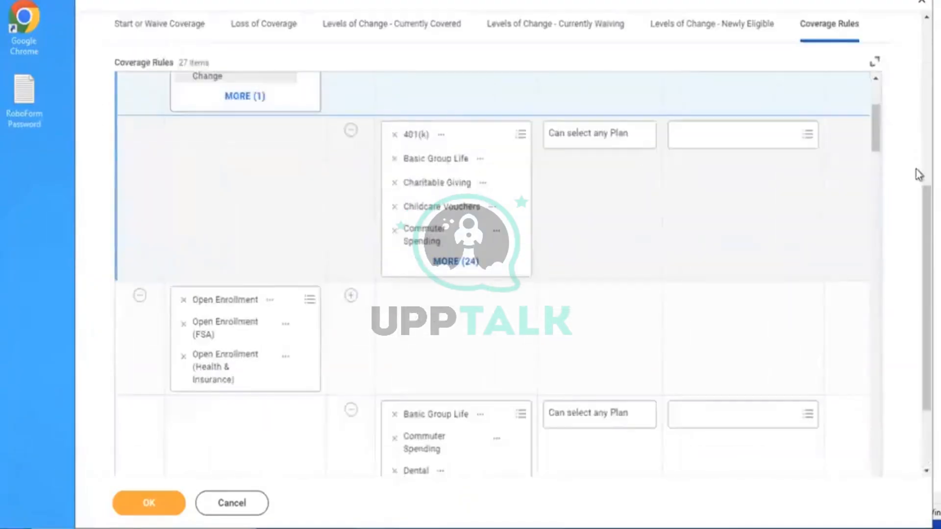
{"action": "left_click_drag", "start_coordinate": [875, 142], "coordinate": [875, 82]}
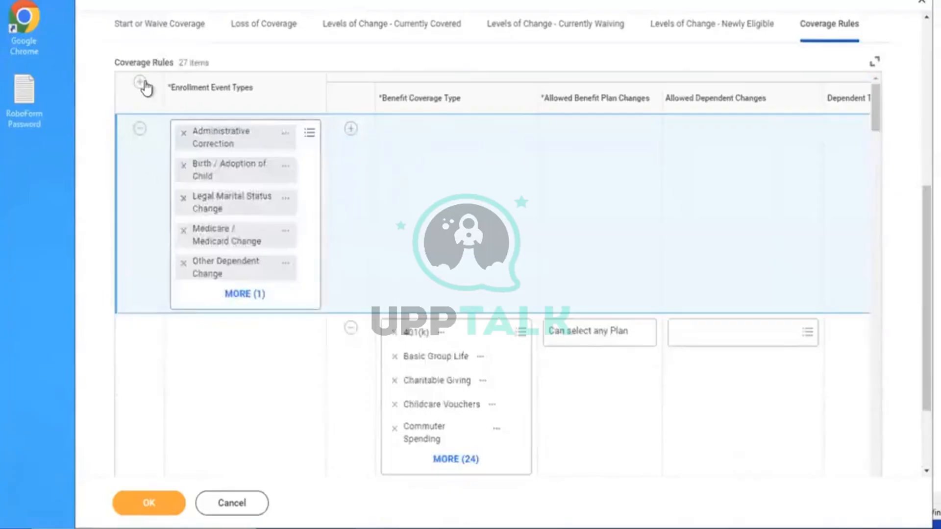
{"action": "left_click", "coordinate": [141, 82]}
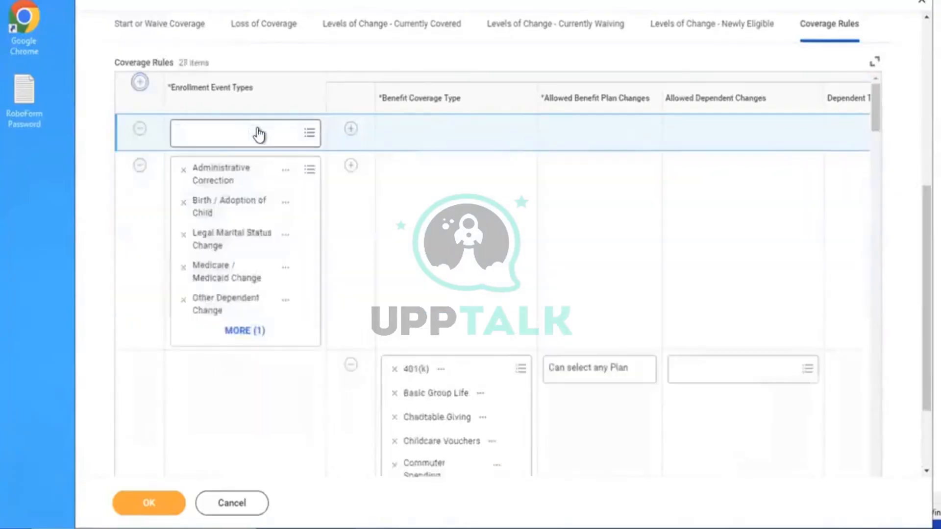
{"action": "left_click", "coordinate": [228, 133]}
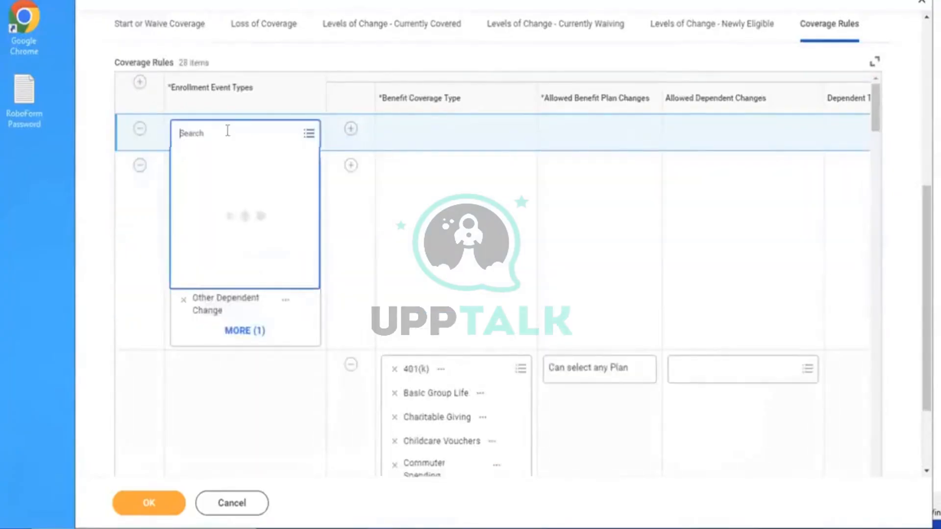
{"action": "type", "text": "AMD"}
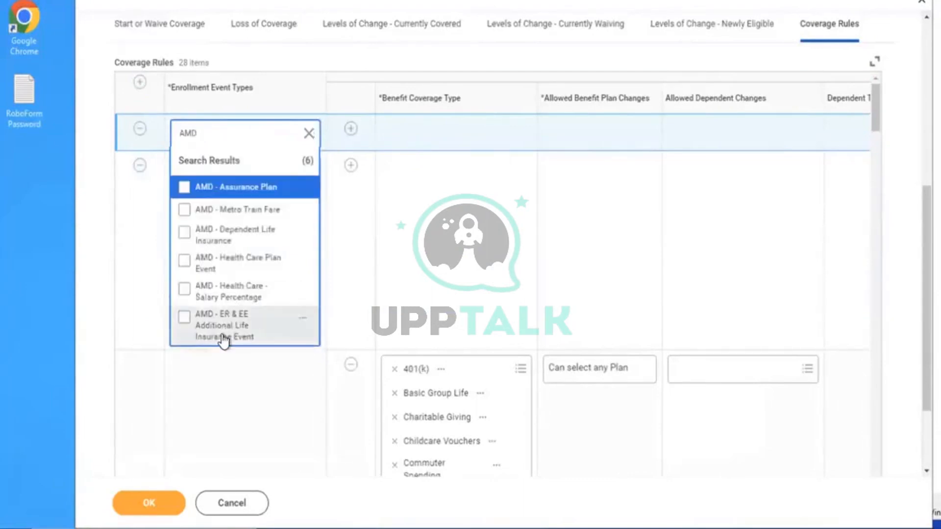
{"action": "left_click", "coordinate": [225, 337]}
Give the rule coverage type AMD - Life Insurance Coverage, allowing any plan to be selected
{"action": "left_click", "coordinate": [352, 130]}
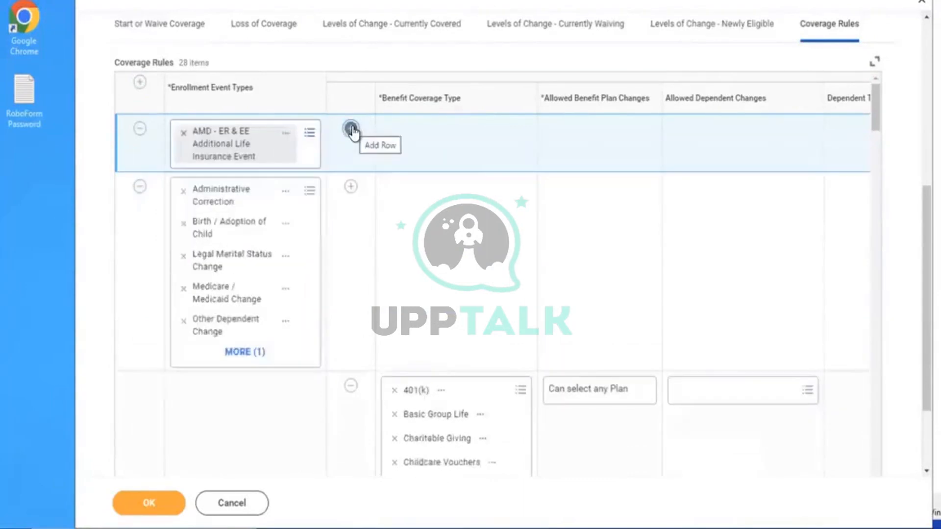
{"action": "left_click", "coordinate": [437, 189]}
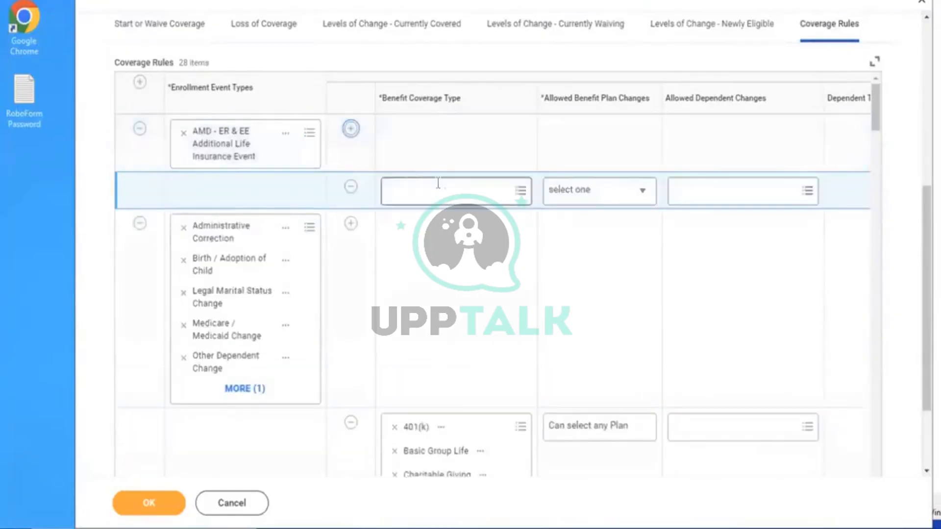
{"action": "type", "text": "AMD"}
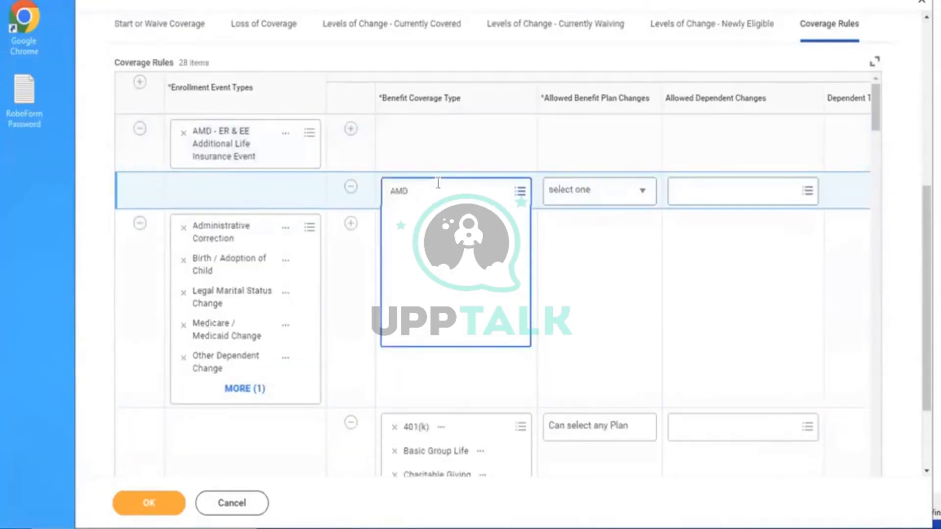
{"action": "key", "text": "Return"}
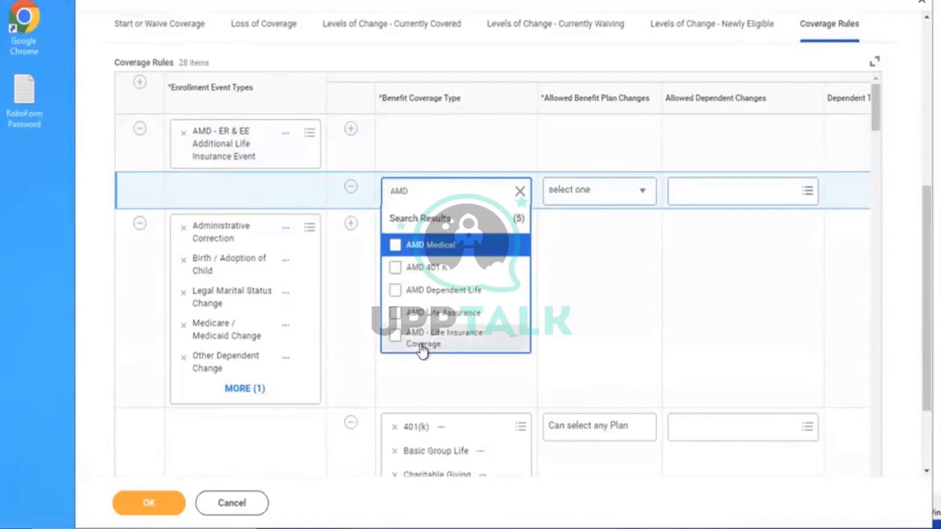
{"action": "left_click", "coordinate": [440, 346]}
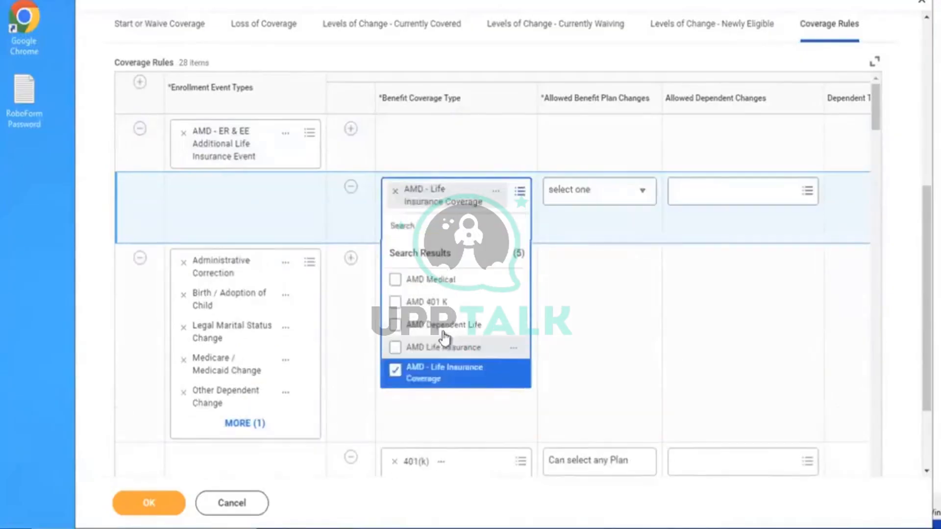
{"action": "left_click", "coordinate": [608, 194]}
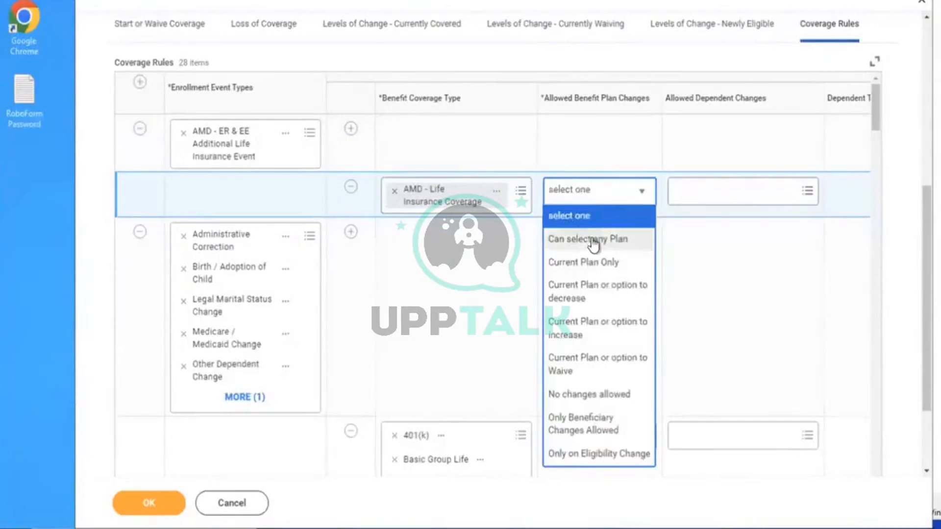
{"action": "left_click", "coordinate": [580, 238]}
{"action": "left_click", "coordinate": [701, 275]}
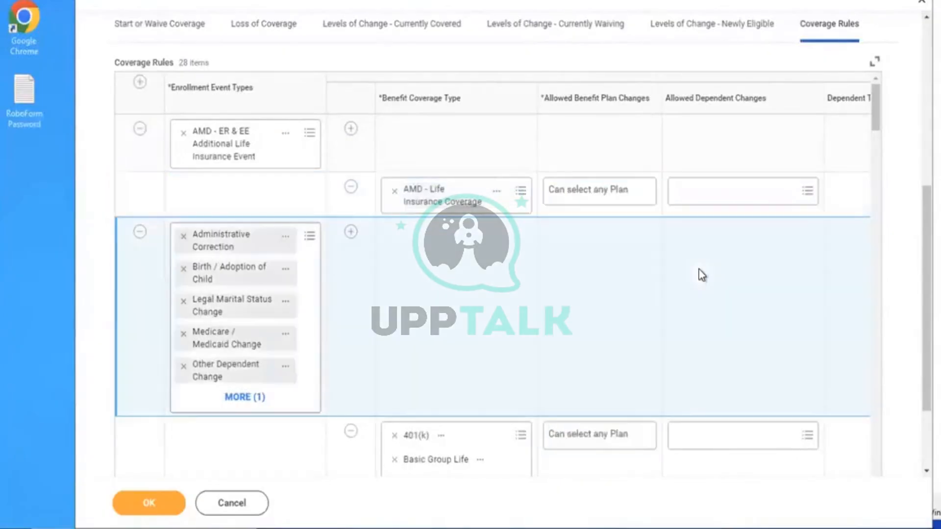
Set defaulting to Default to Current Elections, Priority Coverage or Waive and save the rule
{"action": "scroll", "coordinate": [700, 276], "scroll_direction": "right", "scroll_amount": 5}
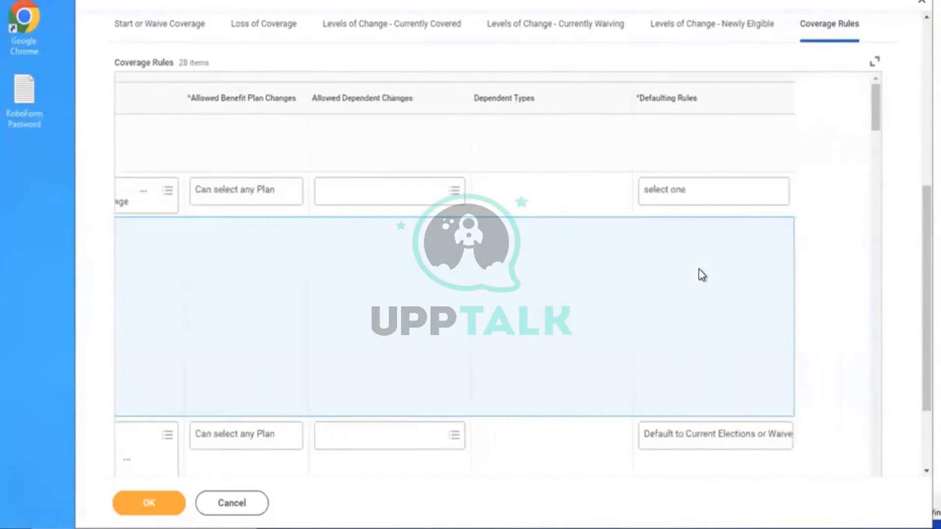
{"action": "left_click", "coordinate": [686, 199]}
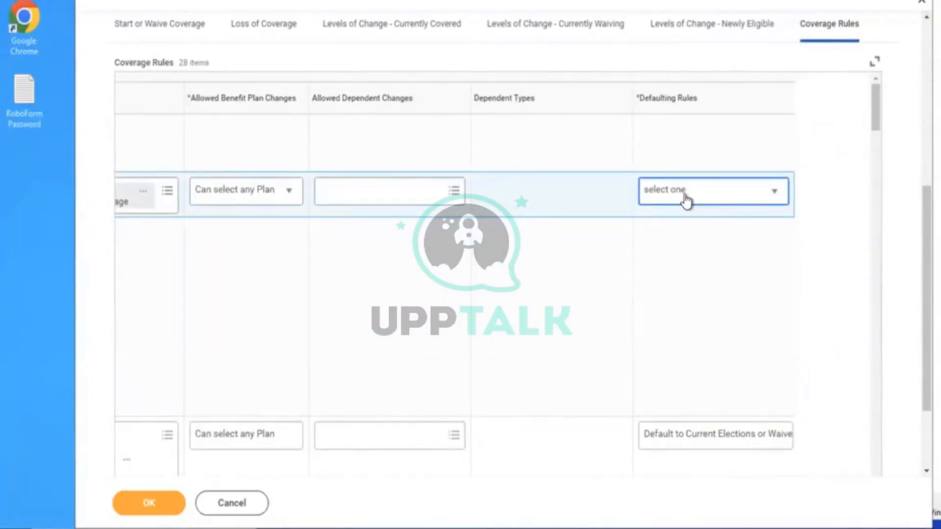
{"action": "left_click", "coordinate": [686, 199]}
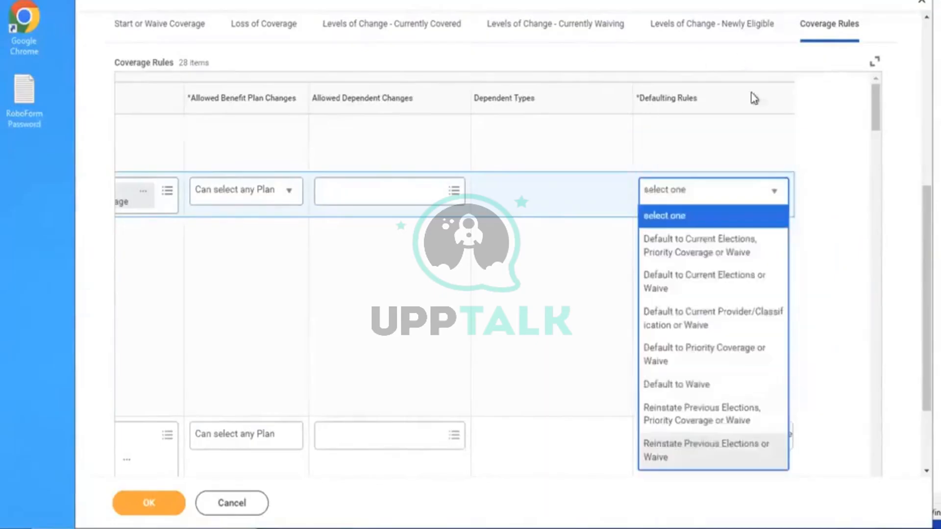
{"action": "left_click", "coordinate": [663, 250]}
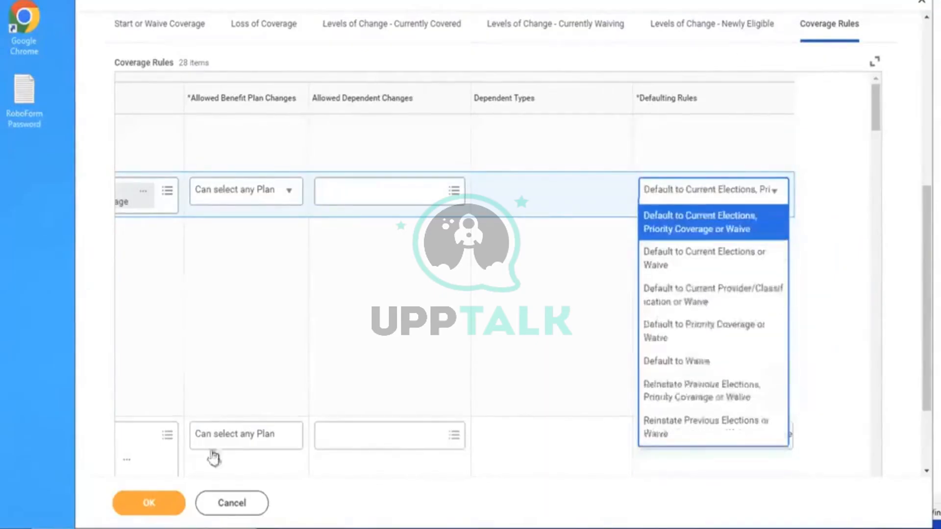
{"action": "left_click", "coordinate": [140, 510]}
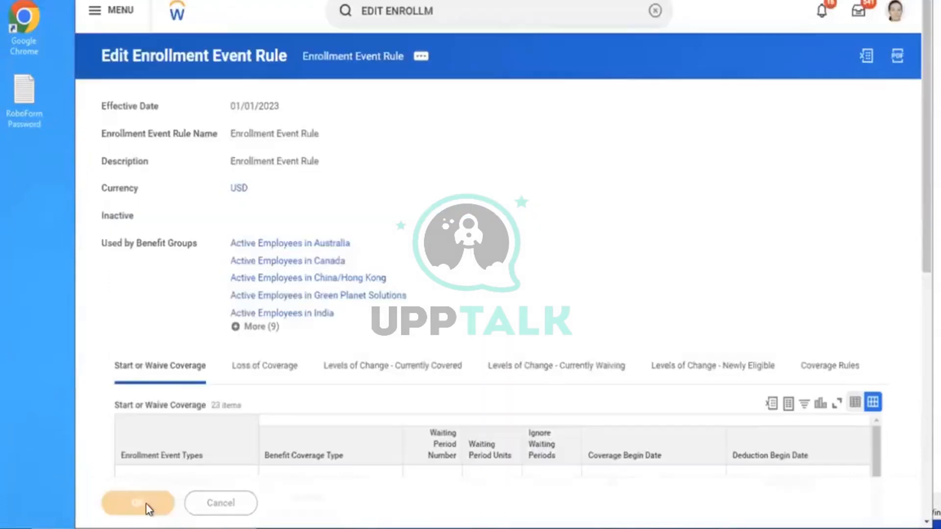
Dismiss the Edit Benefit Plan and Edit Enrollment Event Rule tasks opened by mistake
{"action": "left_click", "coordinate": [655, 11]}
{"action": "type", "text": "EDIT BEN PLA YAR DEF"}
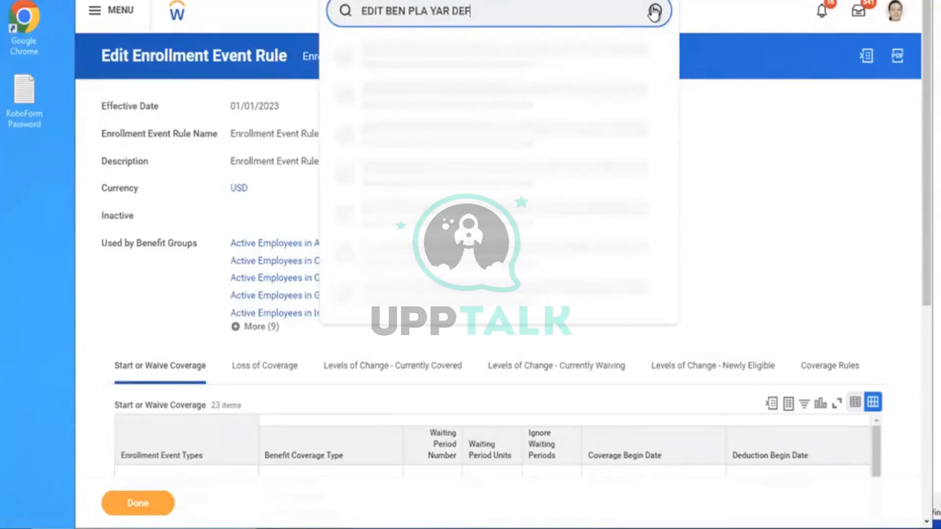
{"action": "left_click", "coordinate": [430, 59]}
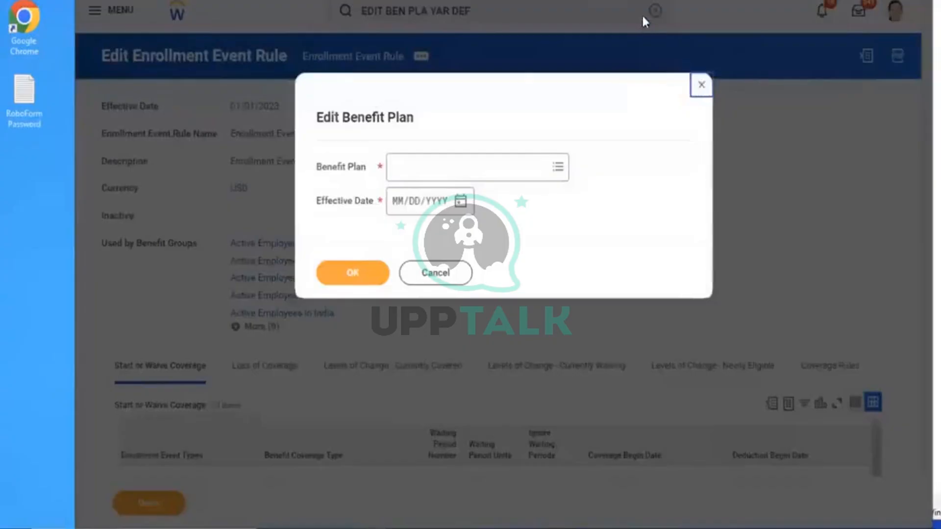
{"action": "left_click", "coordinate": [654, 14]}
{"action": "left_click", "coordinate": [656, 12]}
{"action": "left_click", "coordinate": [443, 11]}
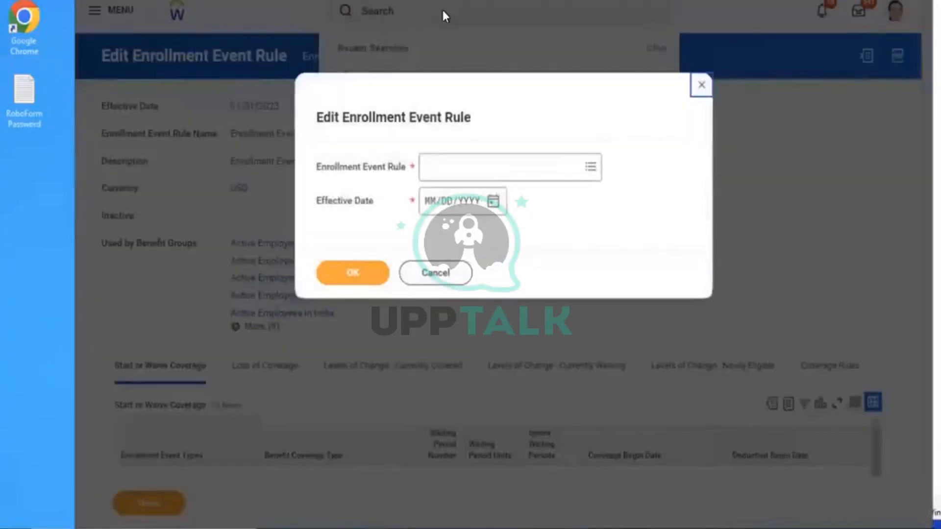
{"action": "left_click", "coordinate": [437, 275]}
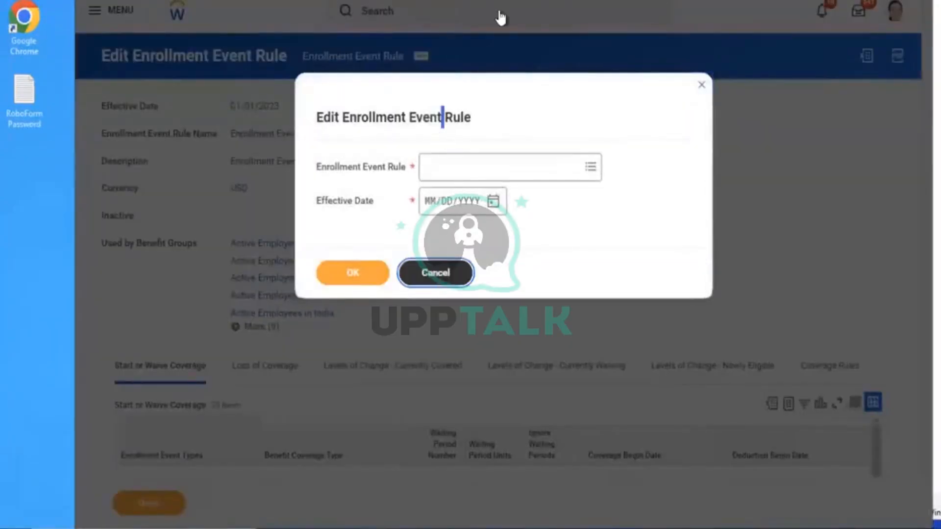
{"action": "left_click", "coordinate": [464, 7]}
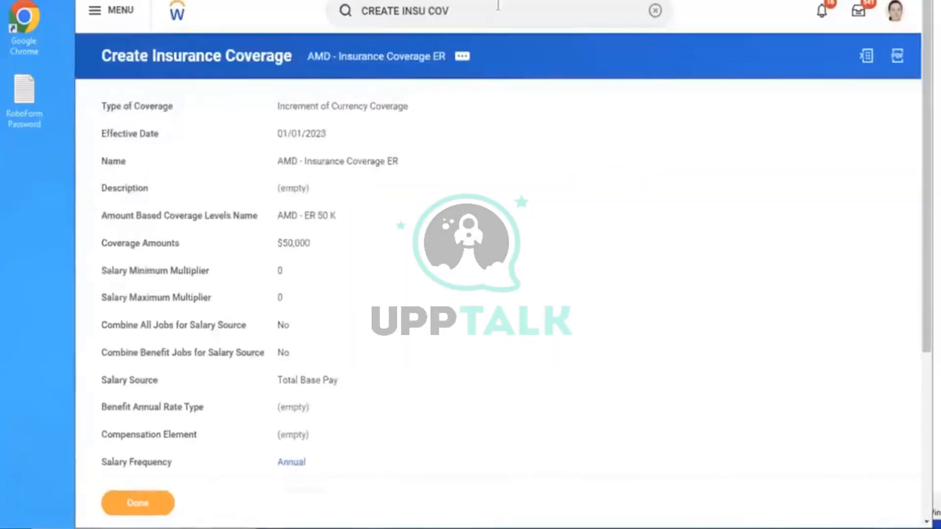
Open Edit Benefit Plan Year Definition for AMD - Ongoing Benefits Programme
{"action": "left_click", "coordinate": [653, 10]}
{"action": "type", "text": "EDIT B"}
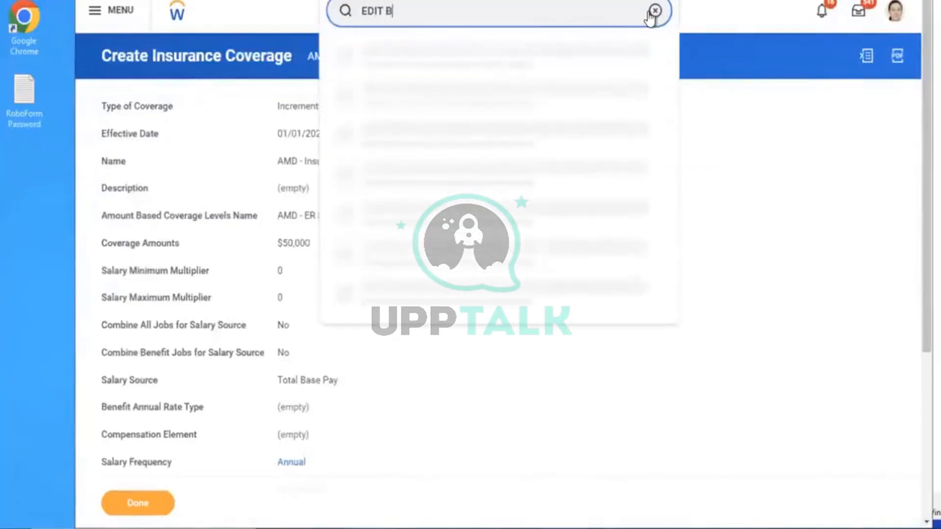
{"action": "type", "text": "EN PLAN YEAR"}
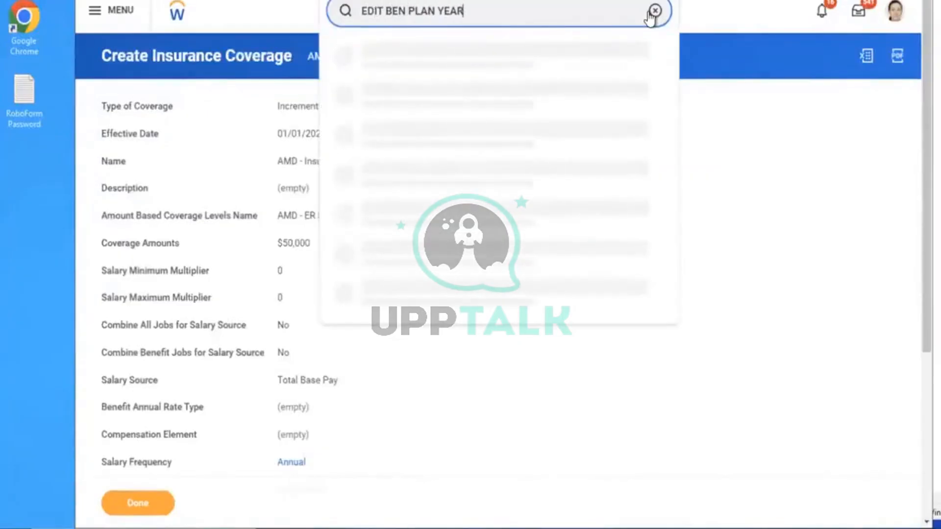
{"action": "left_click", "coordinate": [504, 58]}
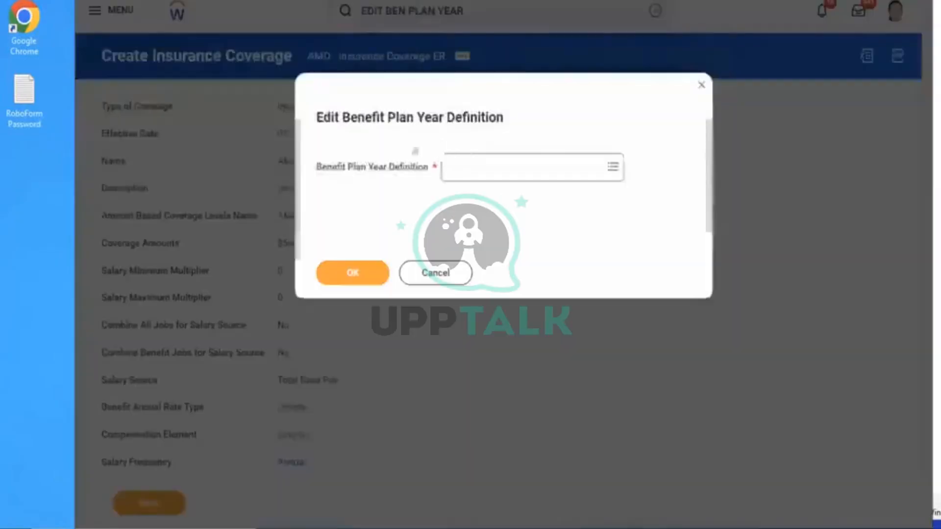
{"action": "left_click", "coordinate": [459, 170]}
{"action": "type", "text": "AMD"}
{"action": "key", "text": "Return"}
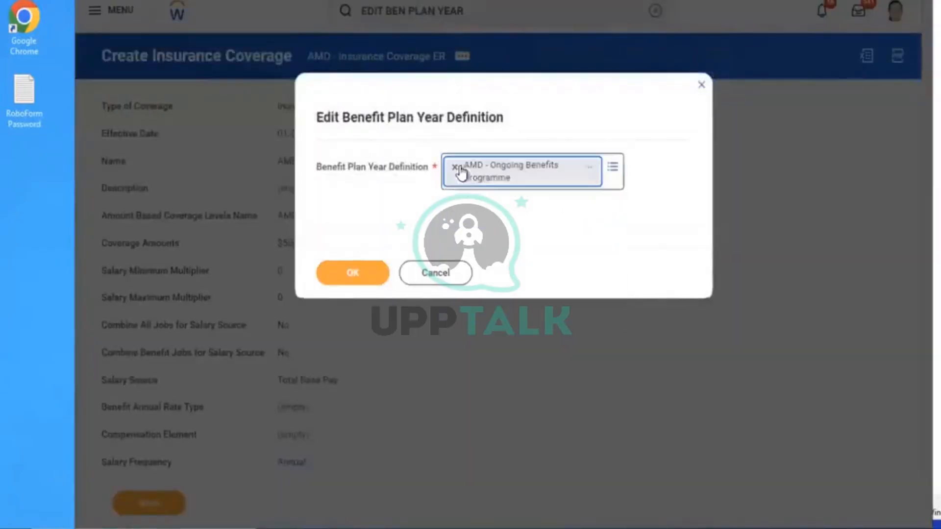
{"action": "left_click", "coordinate": [352, 271]}
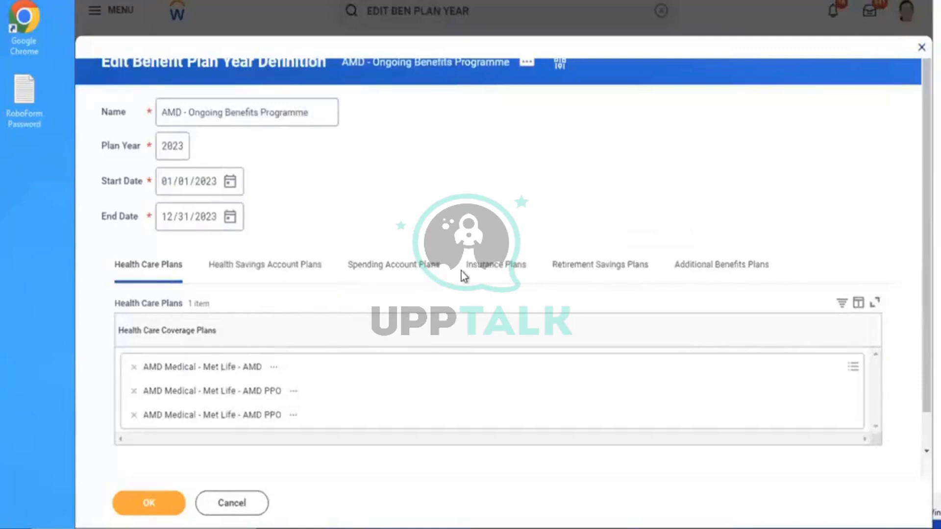
Add the Aviva Employee Additional Plan to the plan year's insurance plans and save
{"action": "left_click", "coordinate": [497, 273]}
{"action": "left_click", "coordinate": [383, 368]}
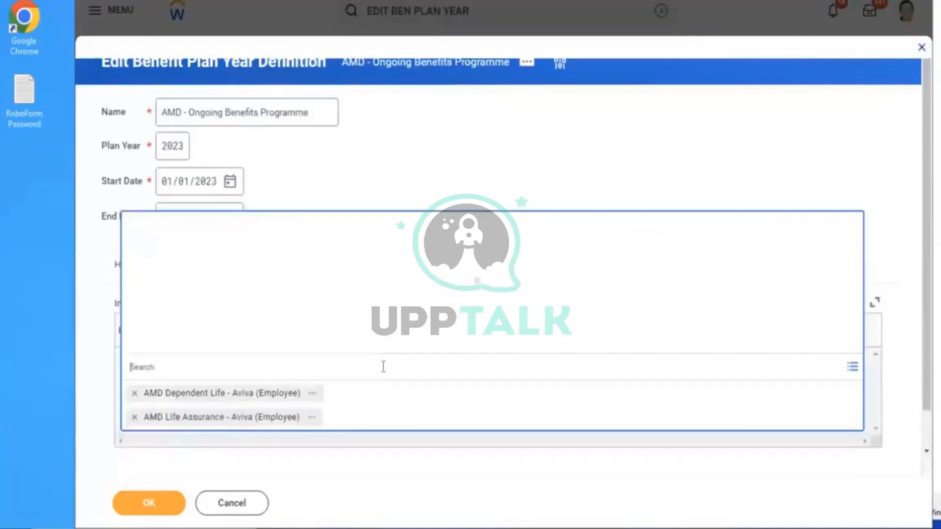
{"action": "type", "text": "AMD"}
{"action": "key", "text": "Return"}
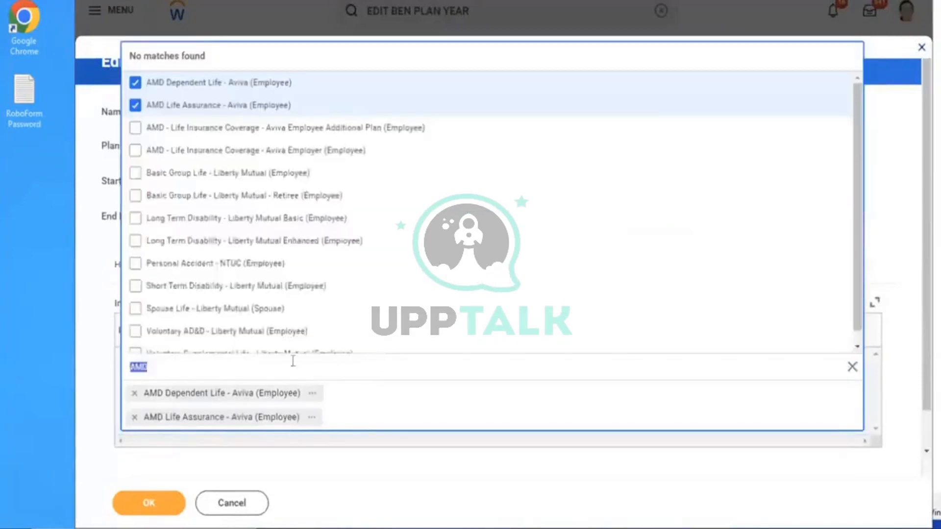
{"action": "left_click", "coordinate": [291, 128]}
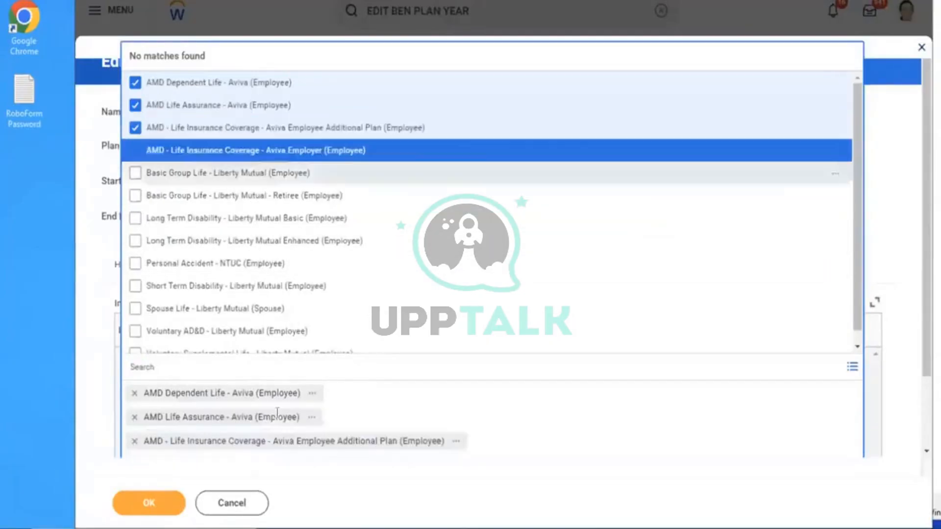
{"action": "left_click", "coordinate": [147, 504]}
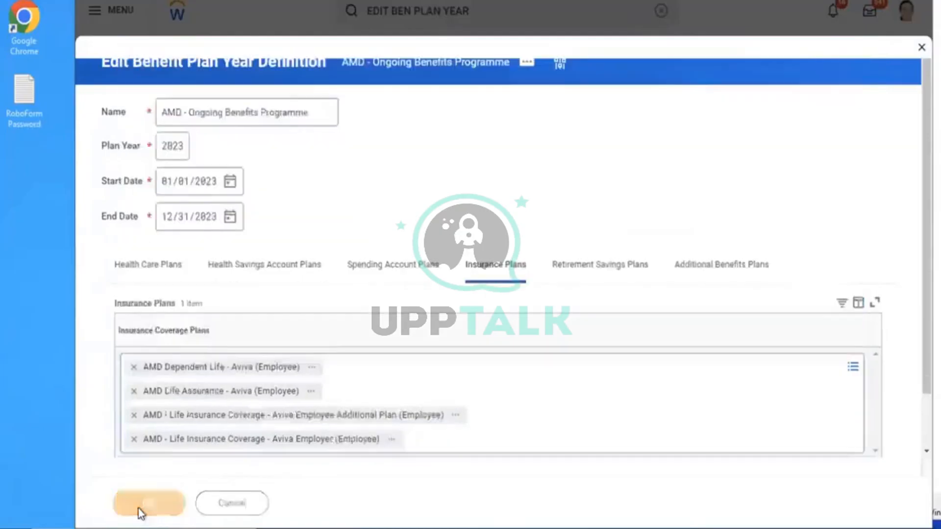
{"action": "left_click", "coordinate": [655, 12]}
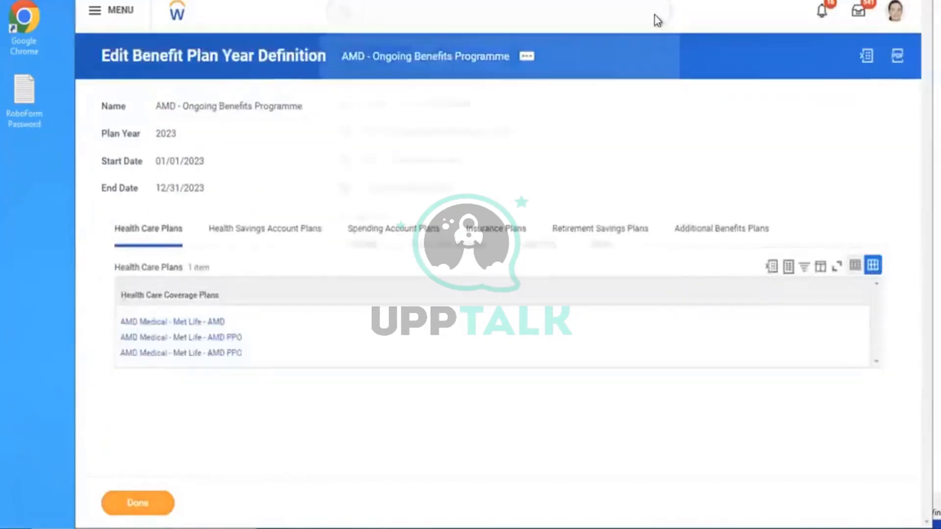
Search for the executive employee by name and open their worker profile
{"action": "type", "text": "BARR"}
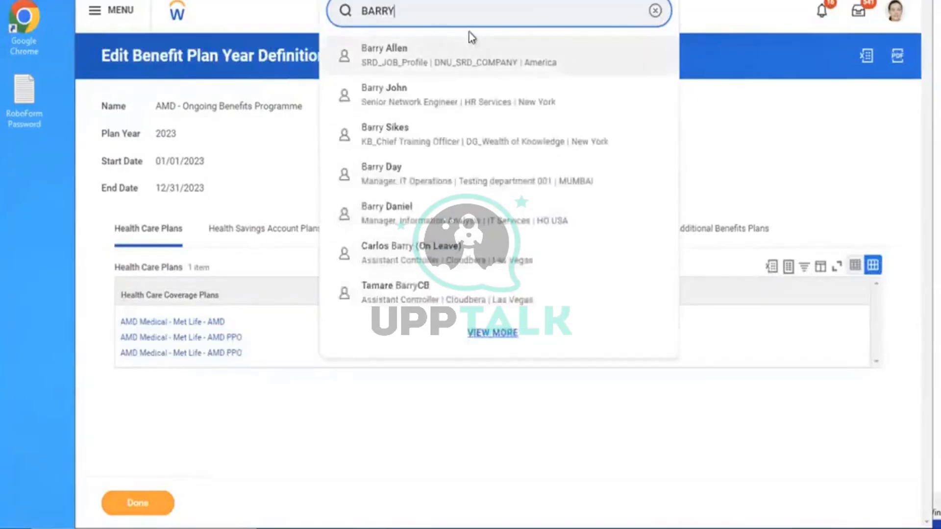
{"action": "type", "text": "Y"}
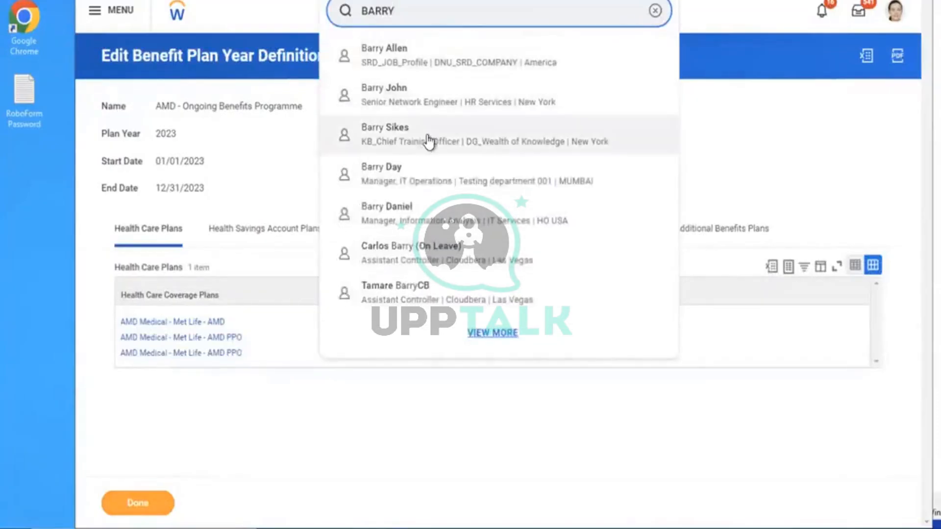
{"action": "left_click", "coordinate": [656, 13]}
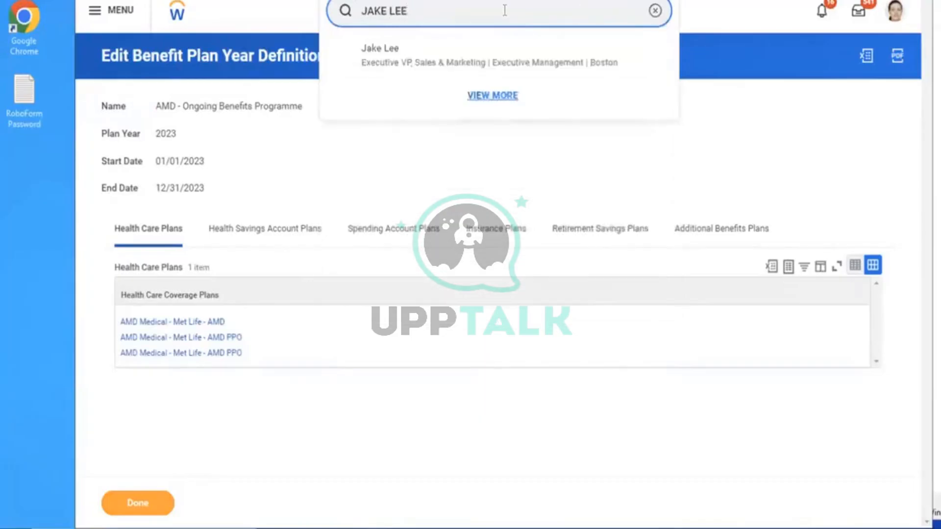
{"action": "left_click", "coordinate": [435, 58]}
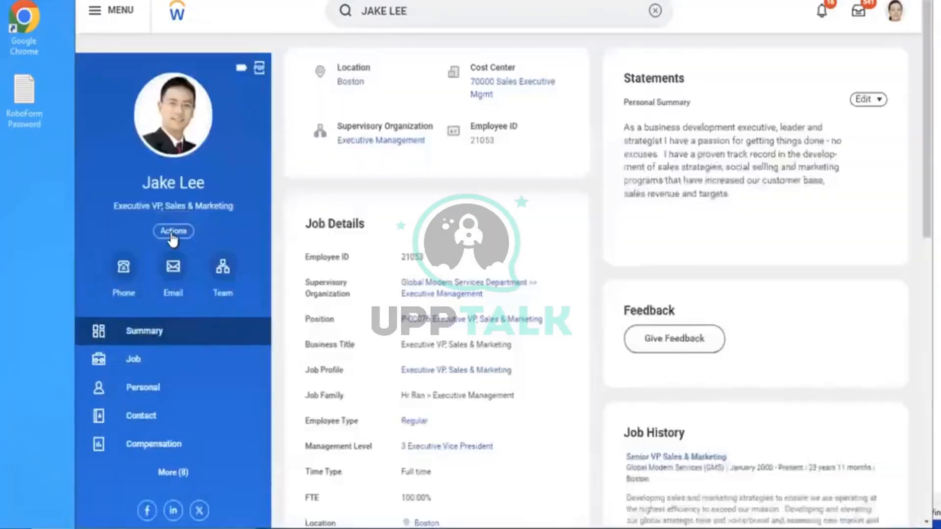
Start a Change Benefits task from the worker's Actions > Benefits menu
{"action": "left_click", "coordinate": [172, 231]}
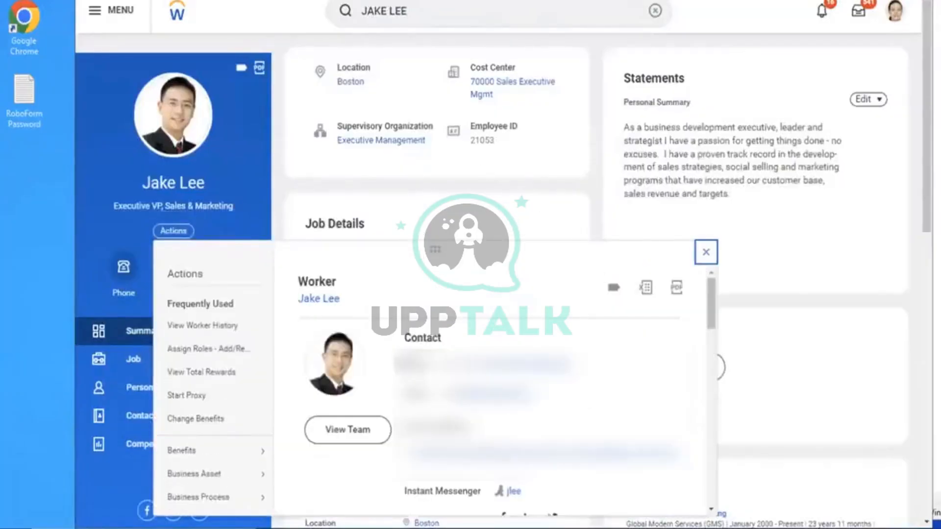
{"action": "mouse_move", "coordinate": [202, 451]}
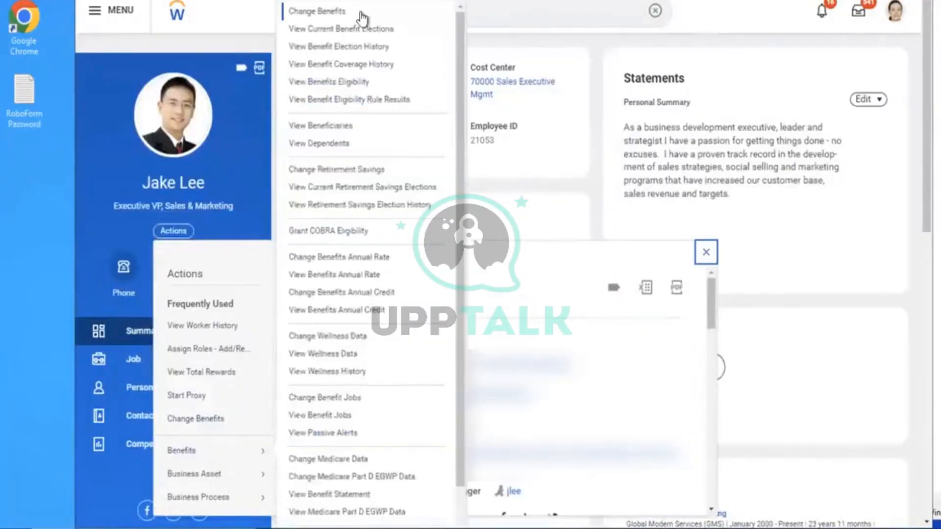
{"action": "left_click", "coordinate": [319, 18]}
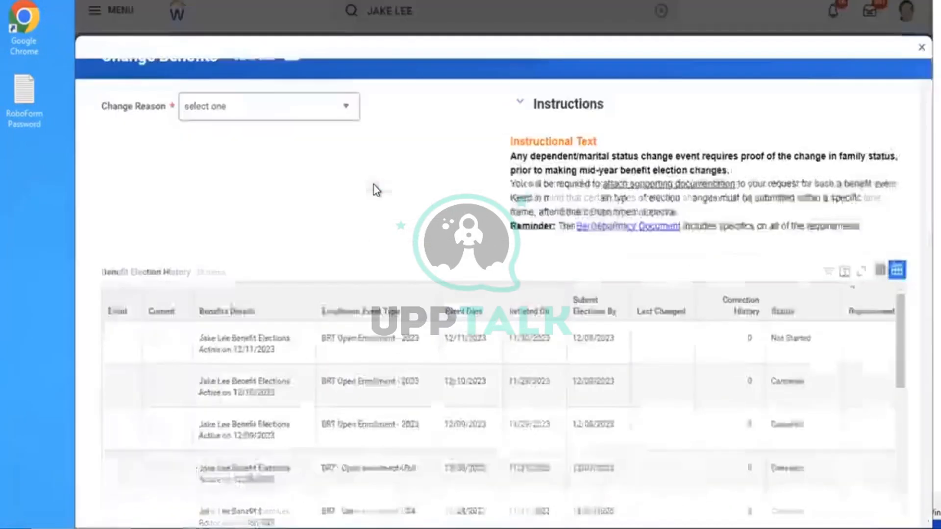
Submit an AMD - ER & EE Additional Life Insurance Event change dated 12/01/2023, then open the elections task
{"action": "left_click", "coordinate": [327, 128]}
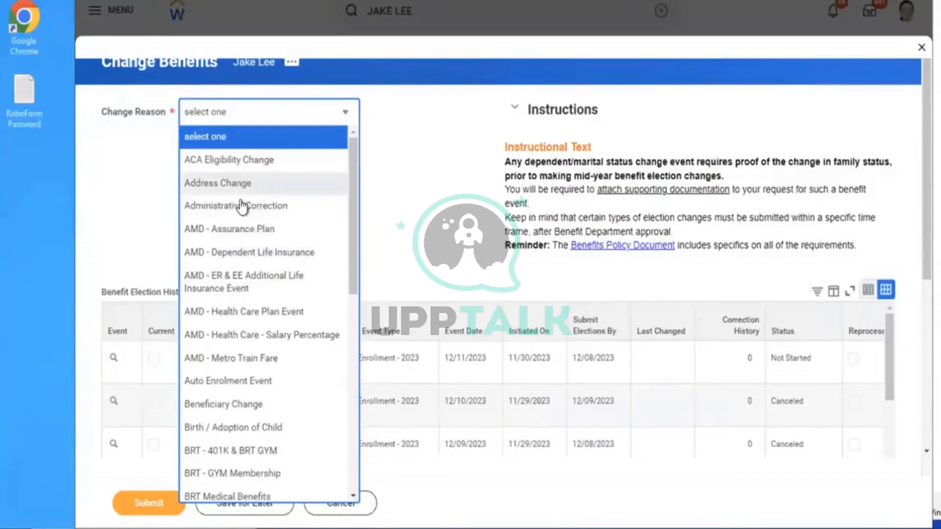
{"action": "left_click", "coordinate": [231, 282]}
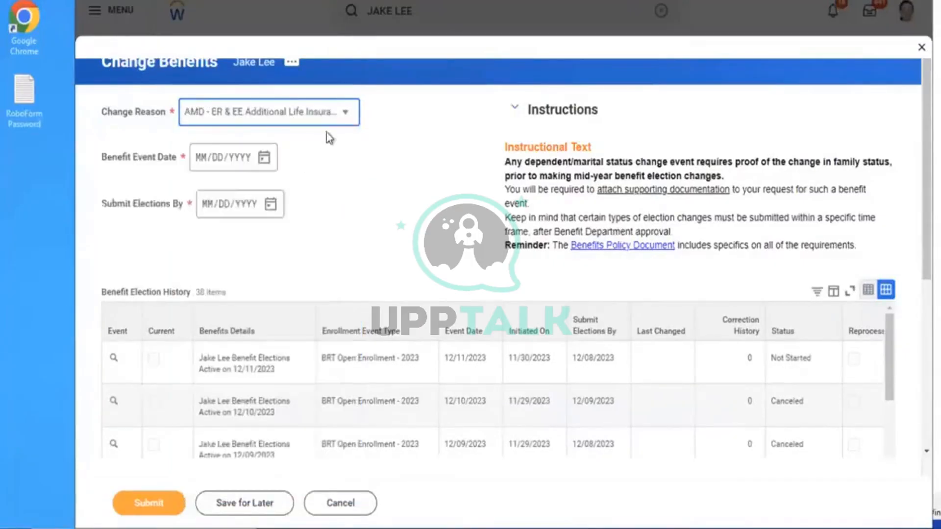
{"action": "left_click", "coordinate": [265, 159]}
{"action": "left_click", "coordinate": [458, 206]}
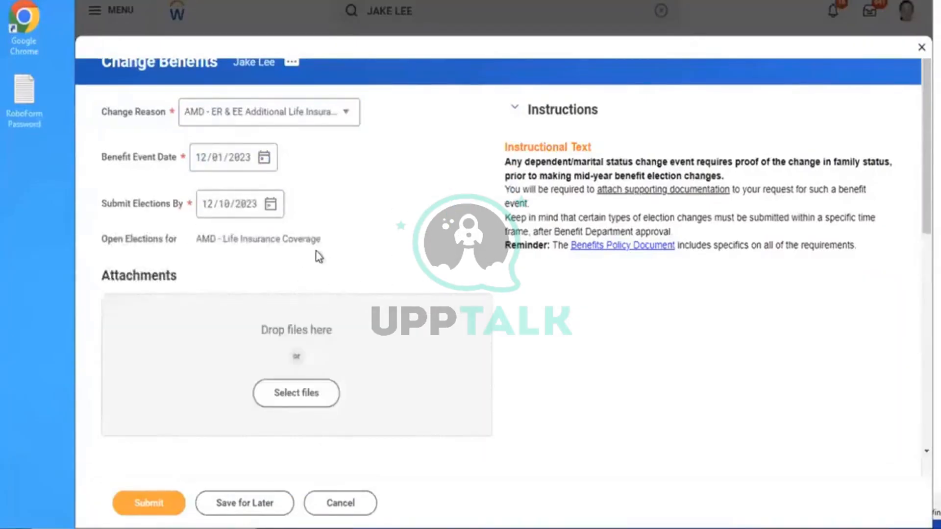
{"action": "left_click", "coordinate": [142, 504]}
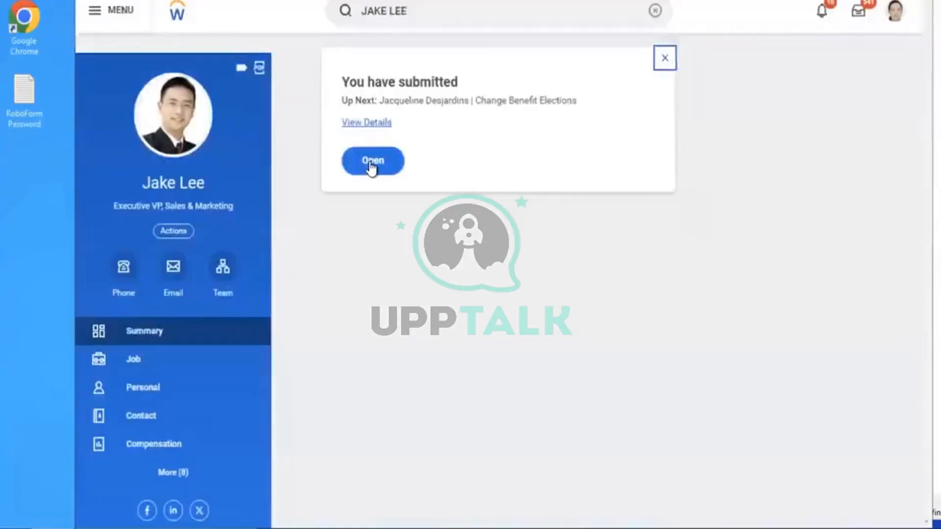
{"action": "left_click", "coordinate": [373, 164]}
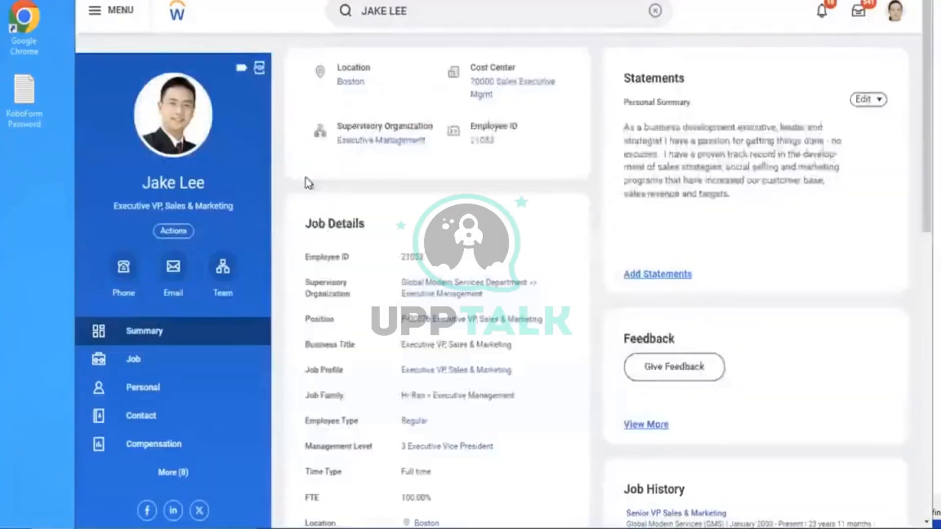
Begin the AMD - Life Insurance Coverage enrollment and elect the Aviva Employer (Employee) plan
{"action": "left_click", "coordinate": [169, 177]}
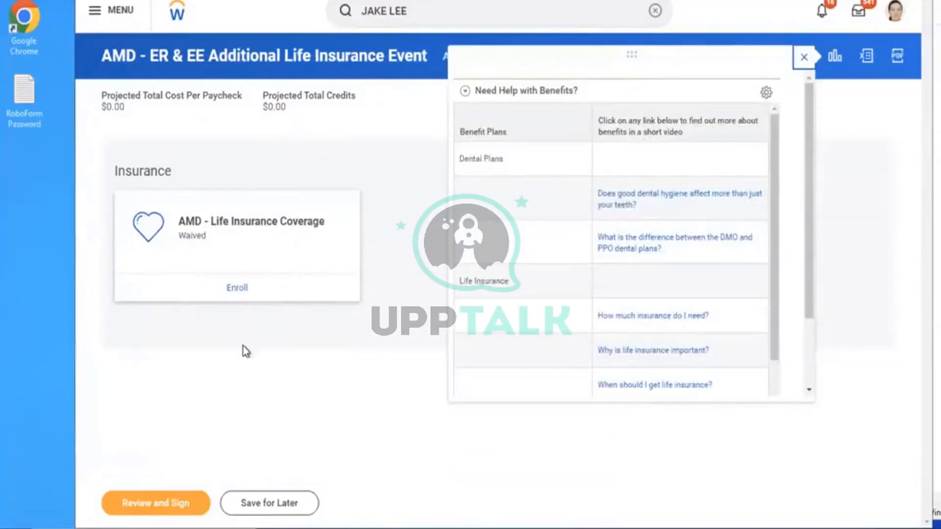
{"action": "left_click", "coordinate": [237, 289]}
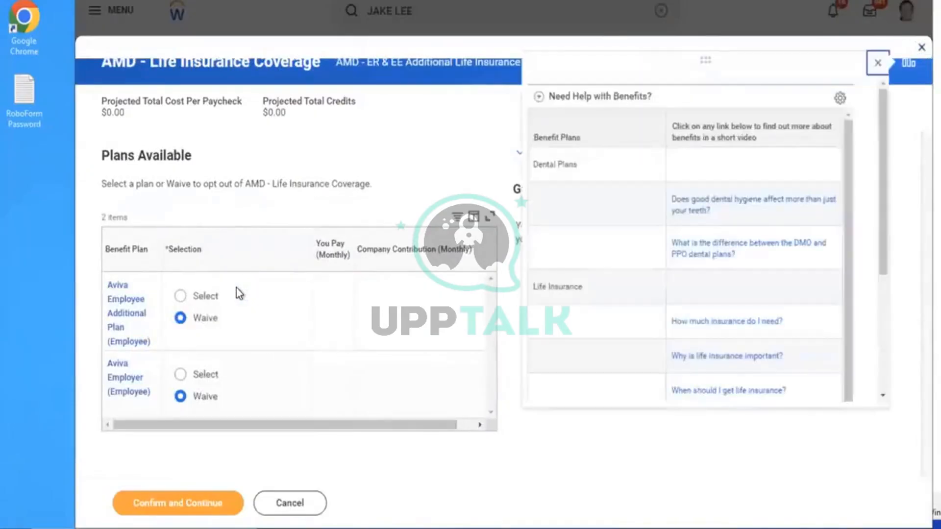
{"action": "left_click", "coordinate": [881, 64]}
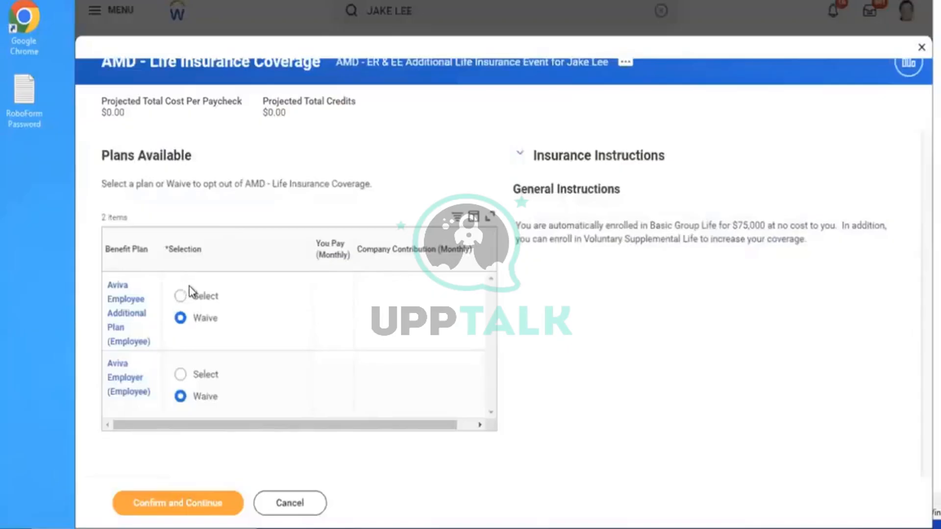
{"action": "left_click", "coordinate": [181, 375]}
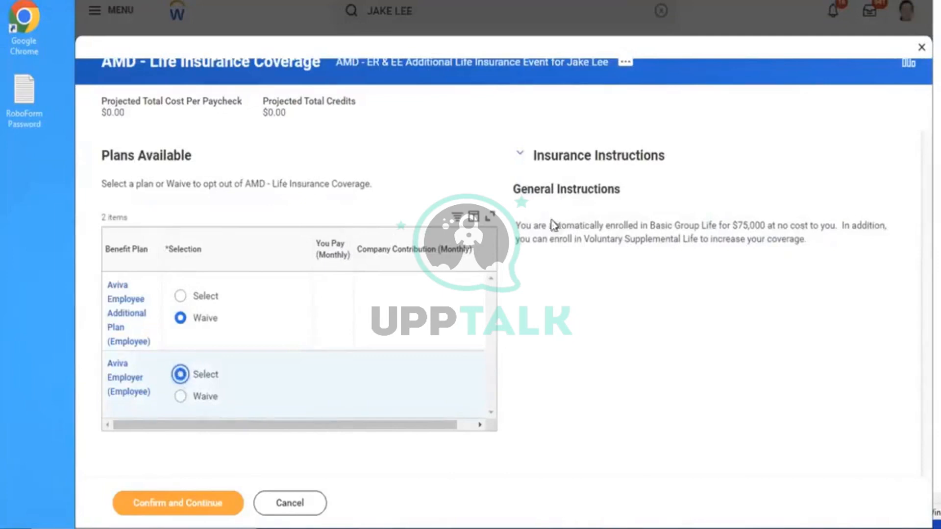
{"action": "left_click_drag", "start_coordinate": [521, 226], "coordinate": [836, 249]}
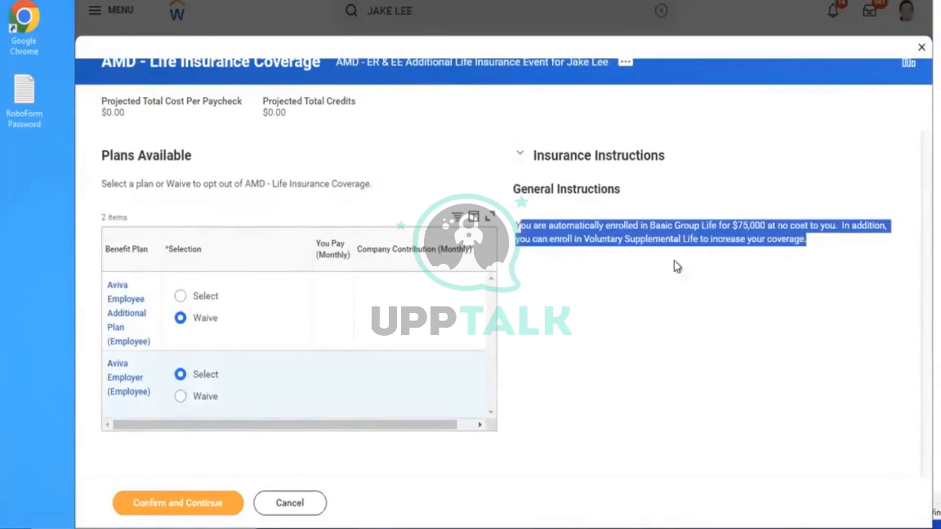
{"action": "left_click", "coordinate": [638, 219]}
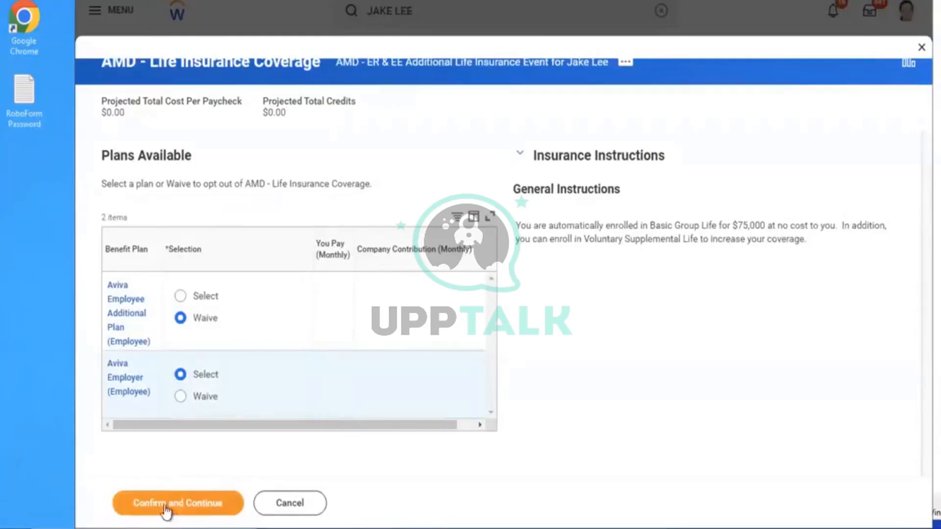
{"action": "left_click", "coordinate": [180, 296]}
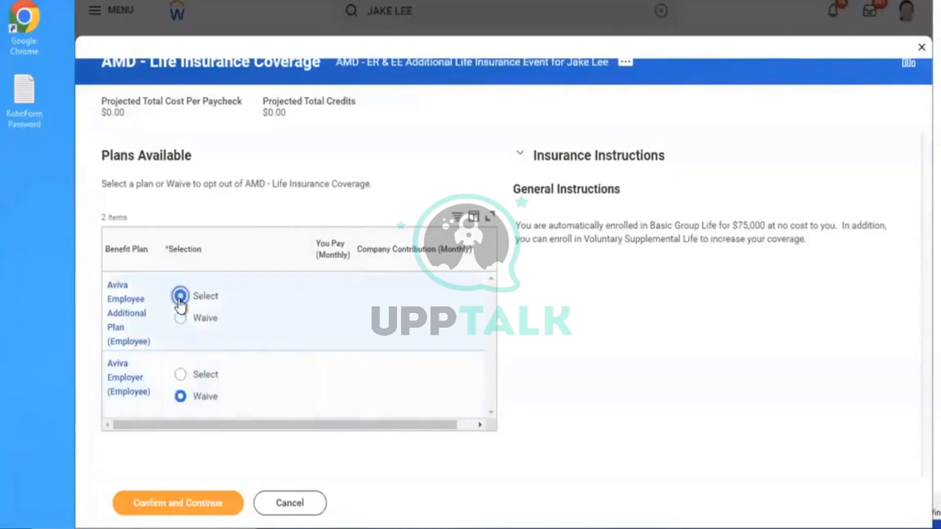
{"action": "left_click", "coordinate": [180, 376]}
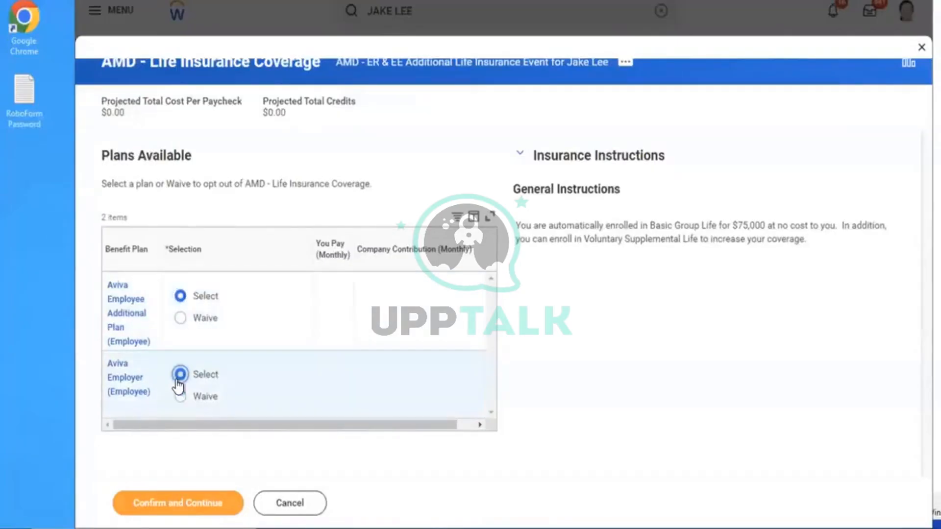
{"action": "left_click", "coordinate": [180, 296]}
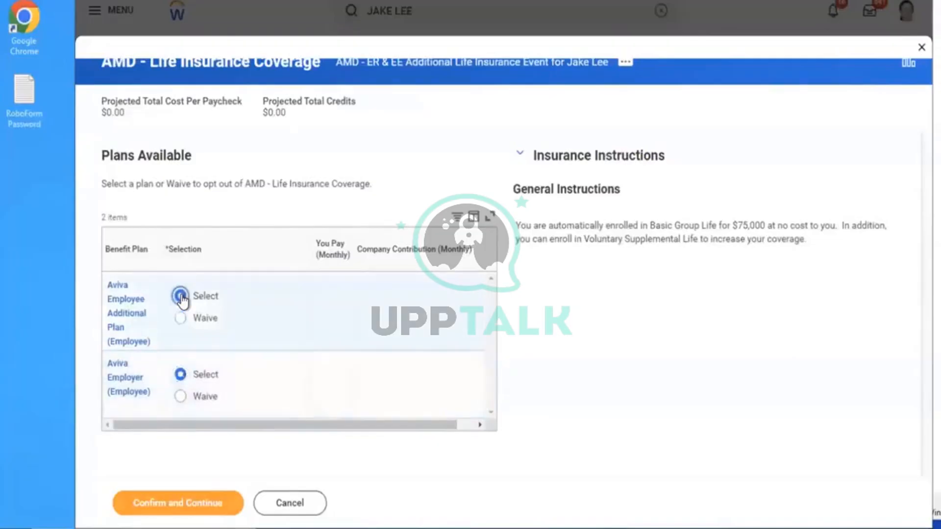
{"action": "left_click", "coordinate": [180, 375]}
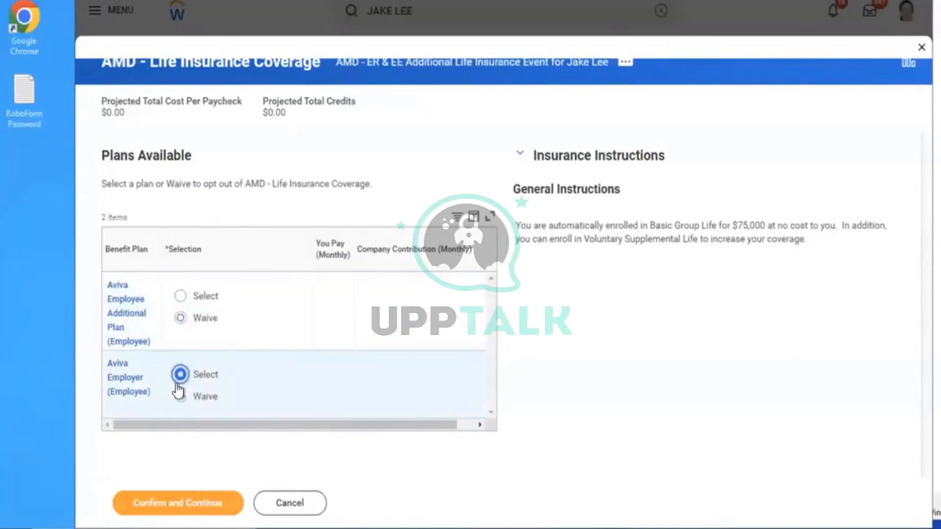
Confirm and save the $50,000 Aviva Employer coverage, then reopen the plan choices to review
{"action": "left_click", "coordinate": [167, 503]}
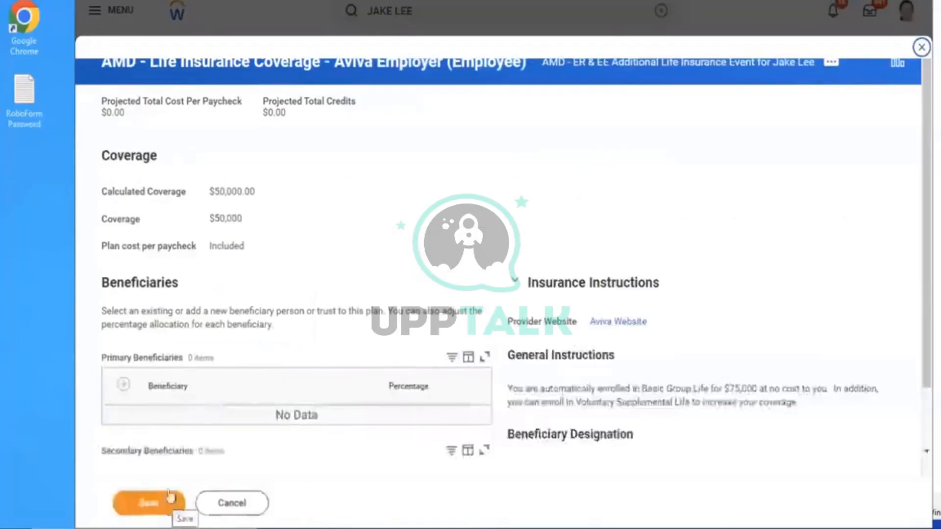
{"action": "left_click", "coordinate": [412, 244]}
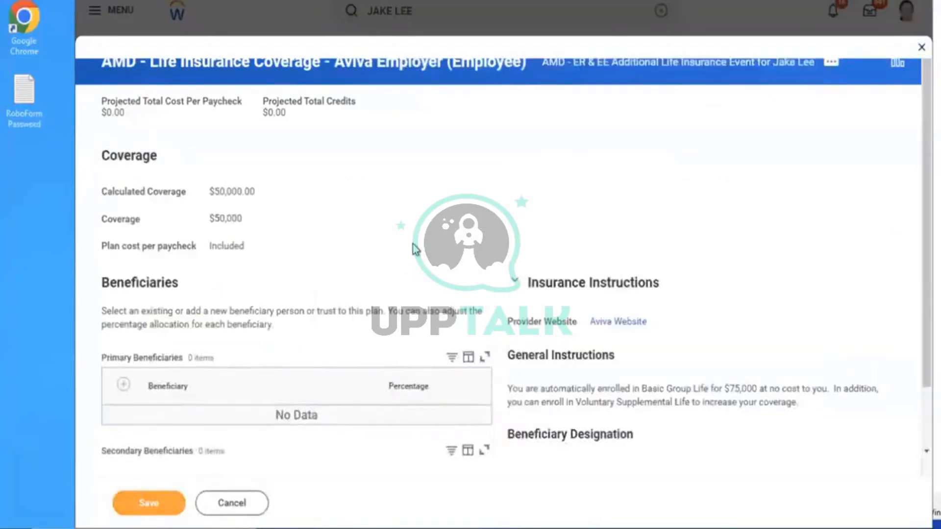
{"action": "scroll", "coordinate": [412, 244], "scroll_direction": "down", "scroll_amount": 1}
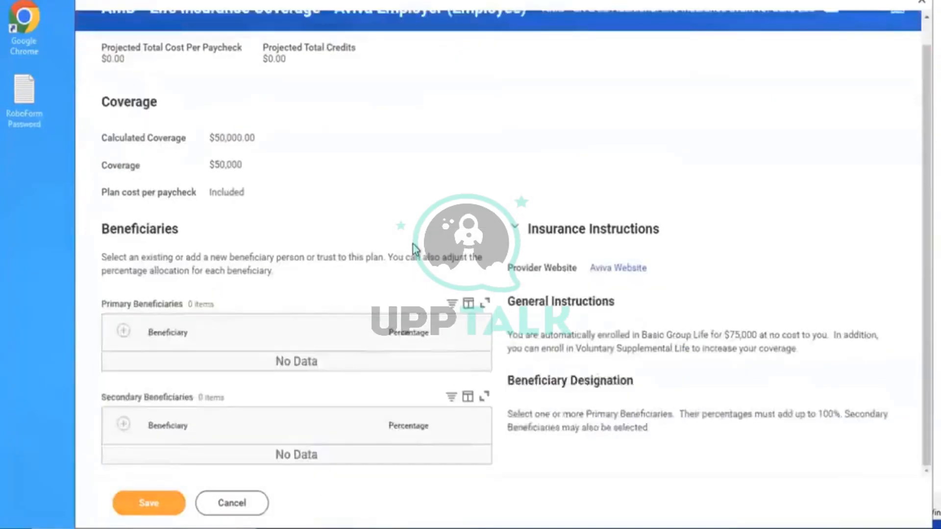
{"action": "left_click", "coordinate": [142, 505]}
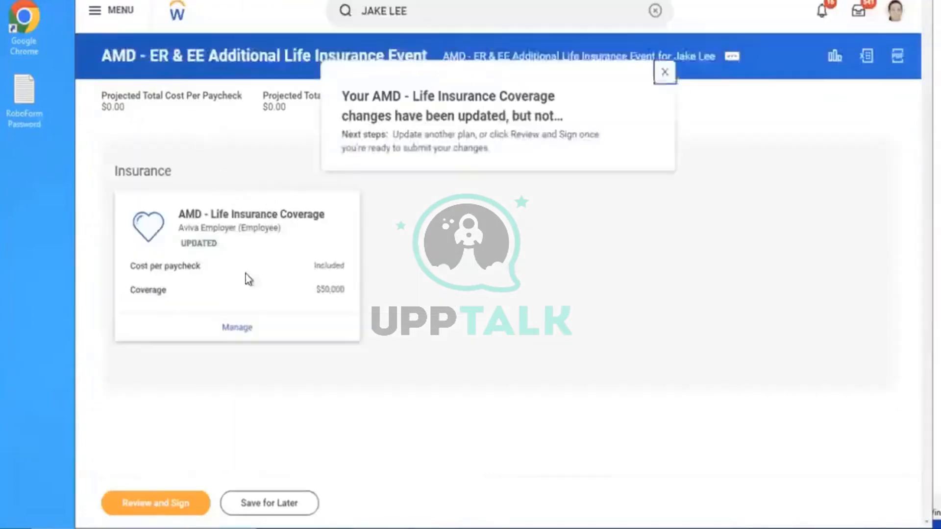
{"action": "left_click", "coordinate": [243, 336]}
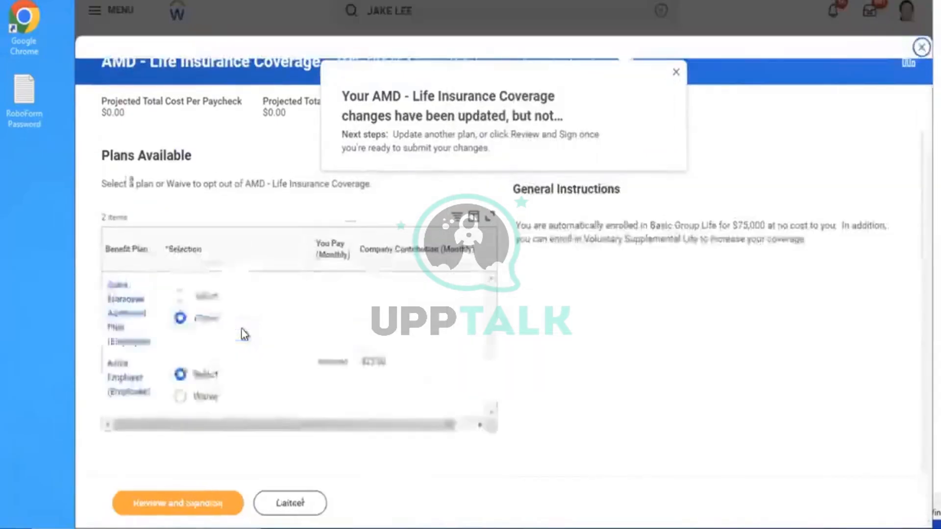
{"action": "left_click", "coordinate": [180, 296]}
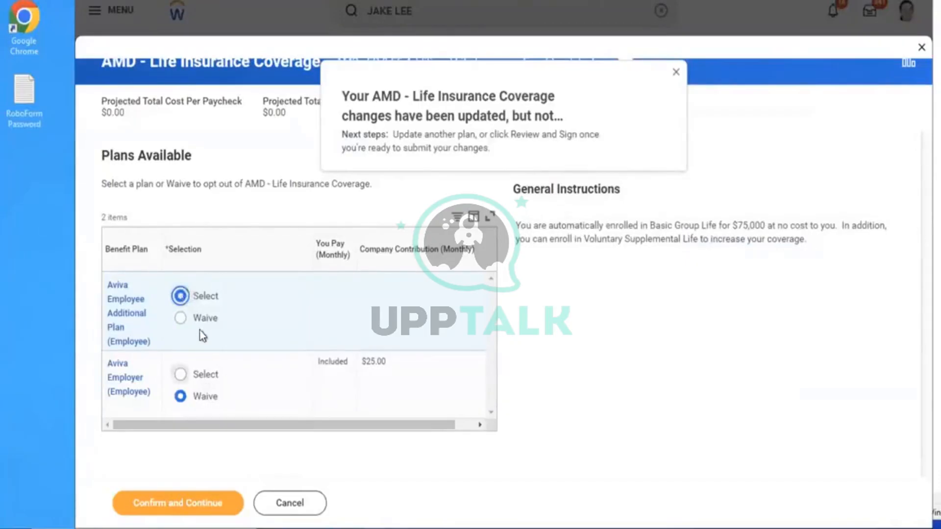
{"action": "left_click", "coordinate": [181, 375]}
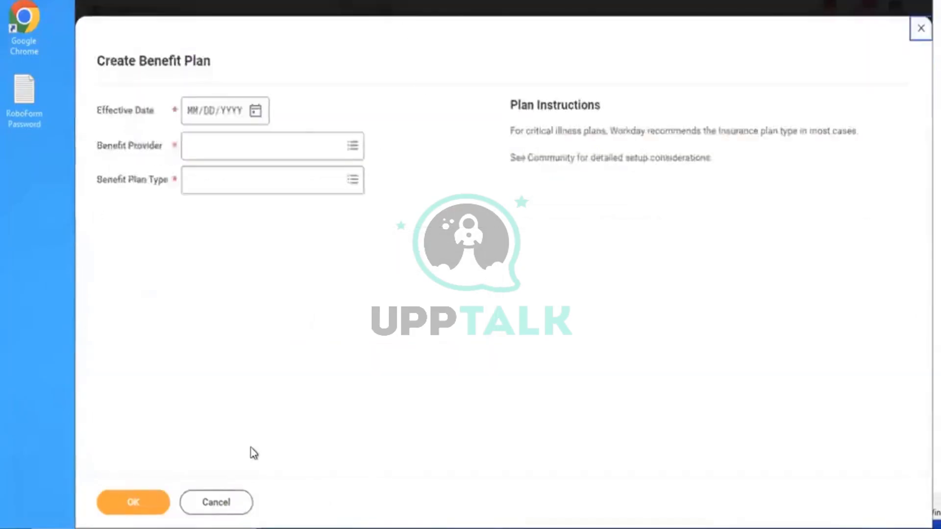
Cancel the new benefit plan and run the Benefit Plans report ('BEN PLANS') as of 12/01/2023
{"action": "left_click", "coordinate": [217, 512]}
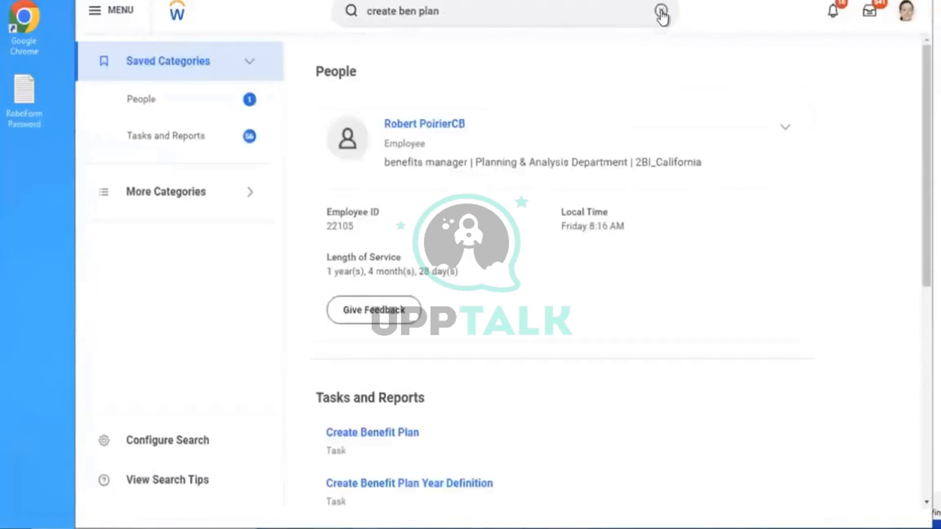
{"action": "left_click", "coordinate": [660, 10]}
{"action": "left_click", "coordinate": [439, 15]}
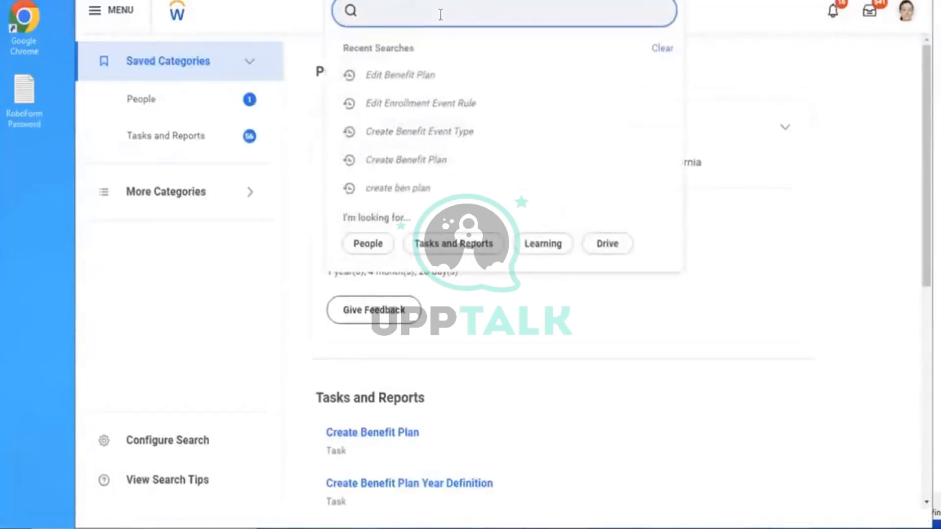
{"action": "type", "text": "BEN PLANS"}
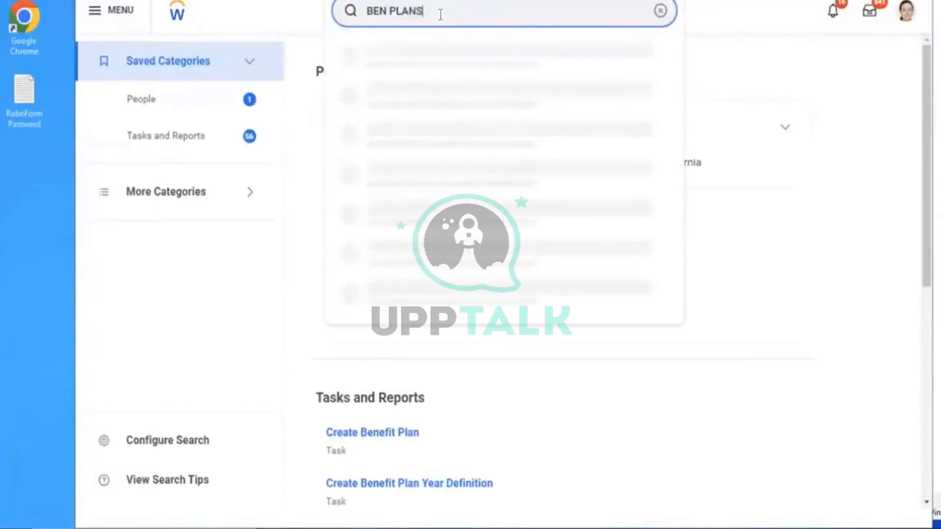
{"action": "left_click", "coordinate": [410, 55]}
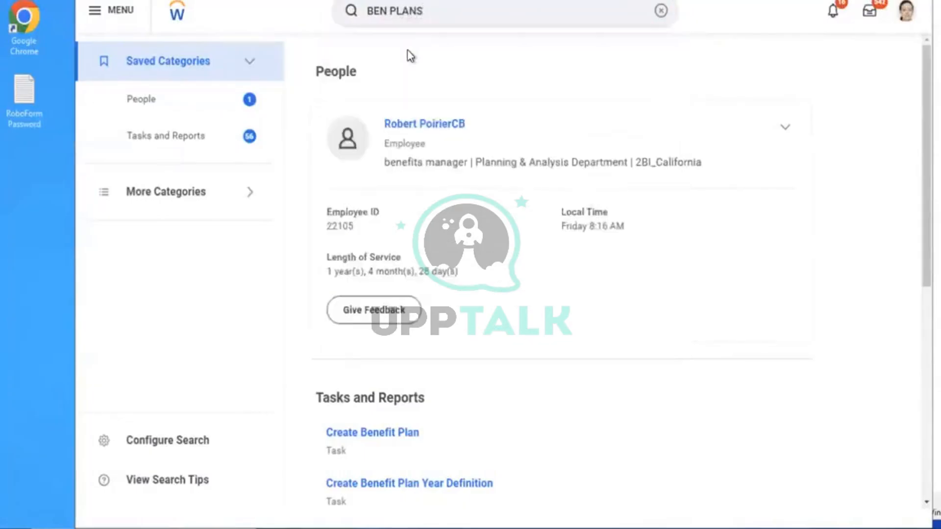
{"action": "left_click", "coordinate": [349, 273]}
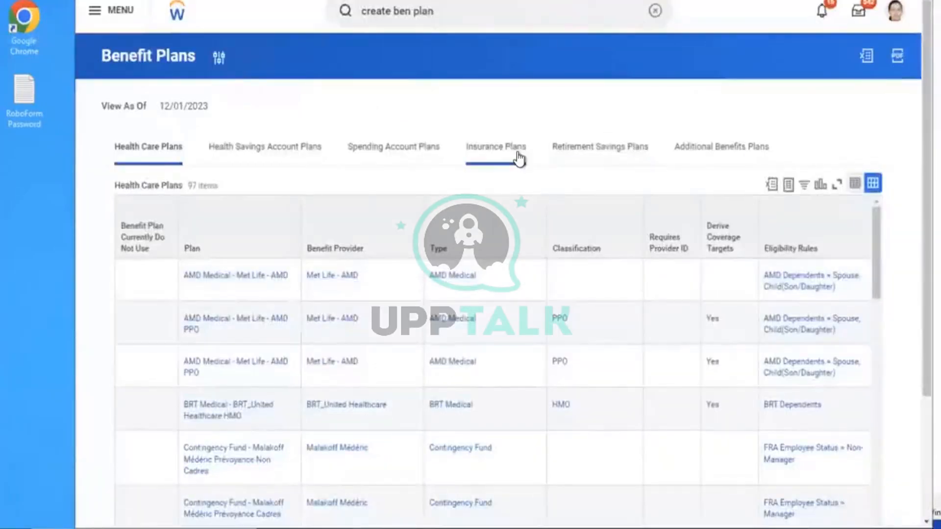
Show the 28 Insurance Plans and scroll across the Aviva Employee Additional Plan row's details
{"action": "left_click", "coordinate": [471, 141]}
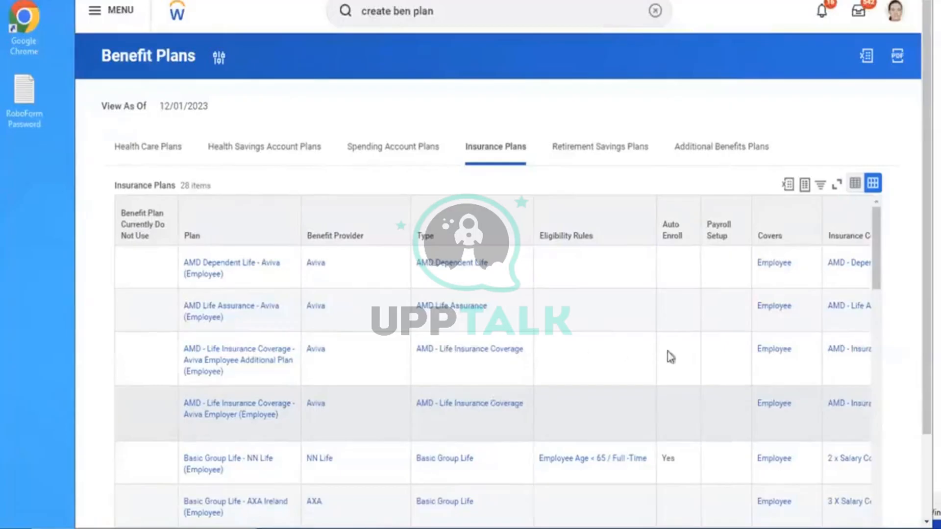
{"action": "left_click", "coordinate": [672, 365]}
{"action": "scroll", "coordinate": [673, 366], "scroll_direction": "right", "scroll_amount": 5}
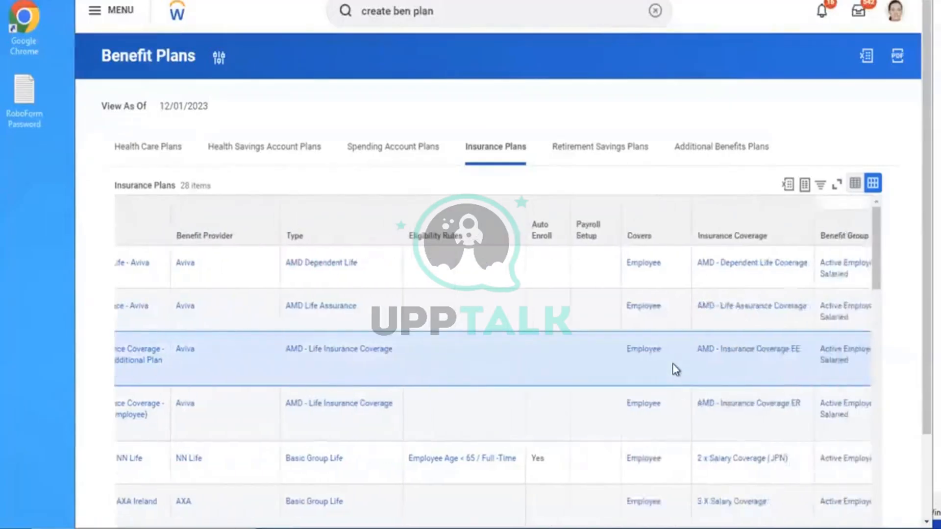
{"action": "scroll", "coordinate": [672, 365], "scroll_direction": "right", "scroll_amount": 5}
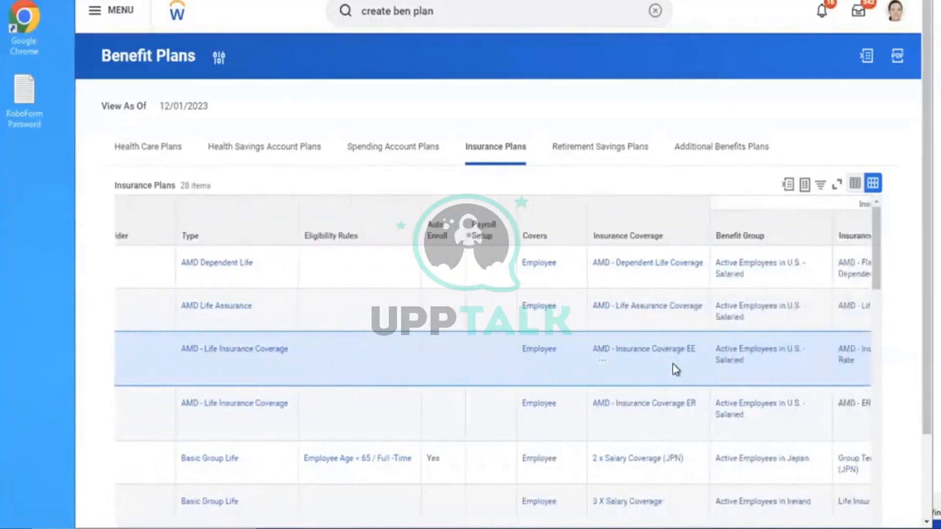
{"action": "scroll", "coordinate": [672, 363], "scroll_direction": "right", "scroll_amount": 4}
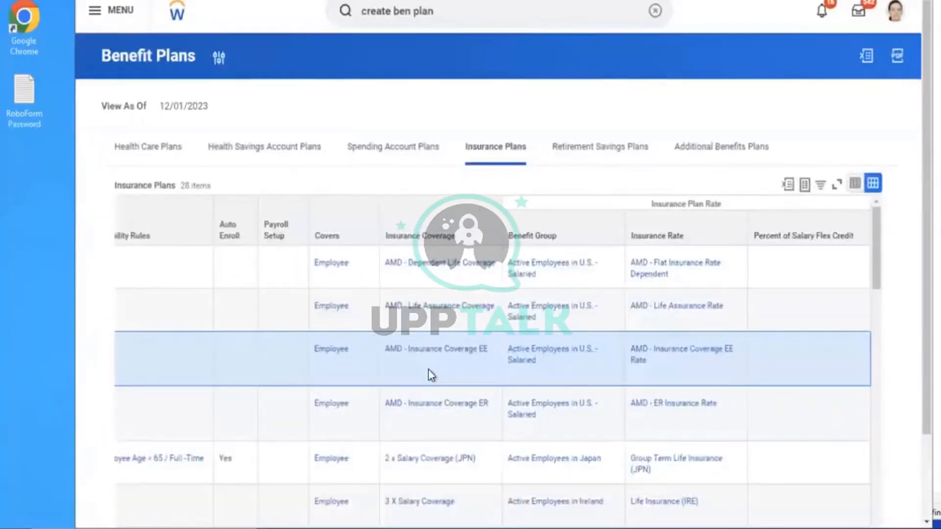
{"action": "scroll", "coordinate": [428, 370], "scroll_direction": "left", "scroll_amount": 7}
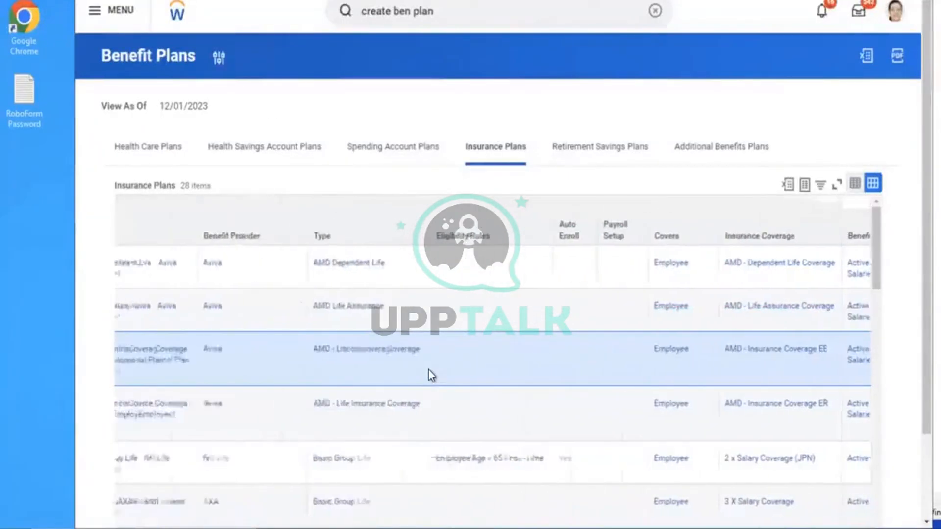
{"action": "scroll", "coordinate": [428, 369], "scroll_direction": "left", "scroll_amount": 2}
{"action": "scroll", "coordinate": [428, 370], "scroll_direction": "left", "scroll_amount": 1}
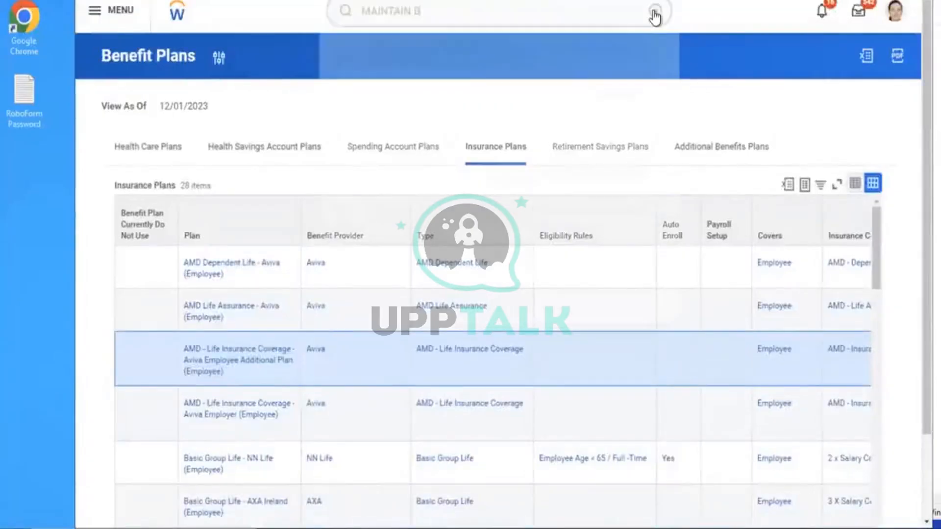
Open Maintain Benefit Coverage Types via 'EN COV' and browse the insurance coverage types
{"action": "type", "text": "EN COV"}
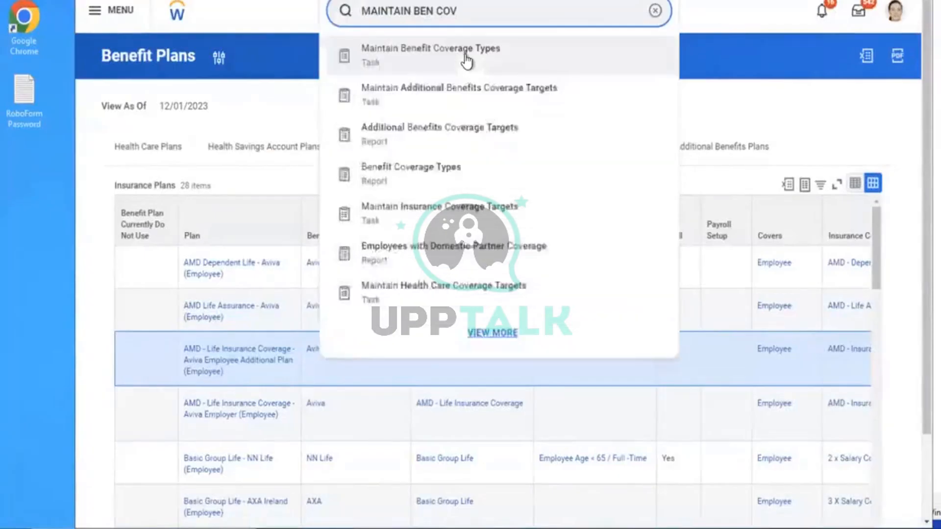
{"action": "left_click", "coordinate": [445, 56]}
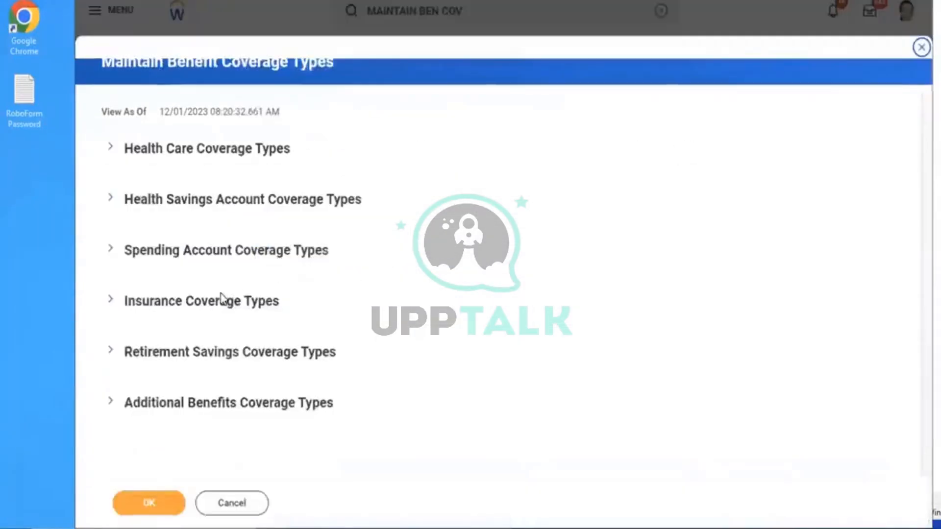
{"action": "left_click", "coordinate": [176, 308]}
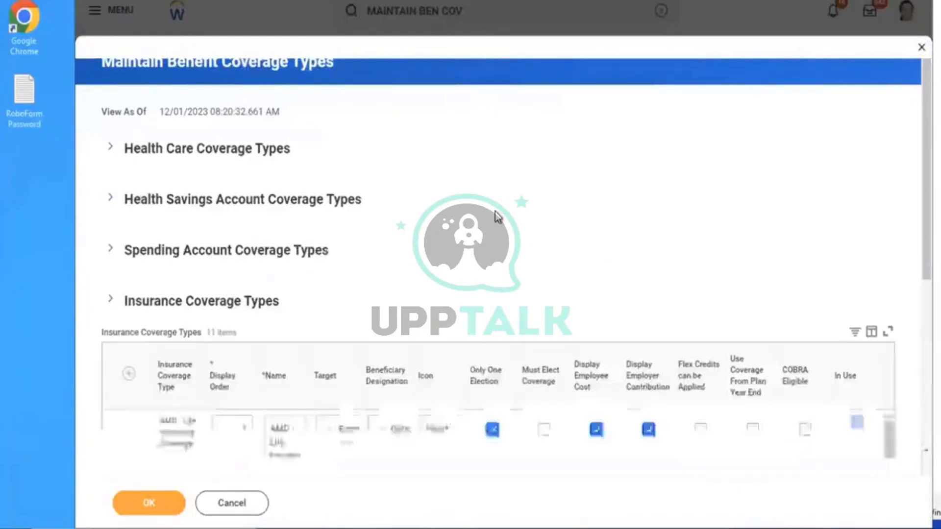
{"action": "scroll", "coordinate": [496, 216], "scroll_direction": "down", "scroll_amount": 5}
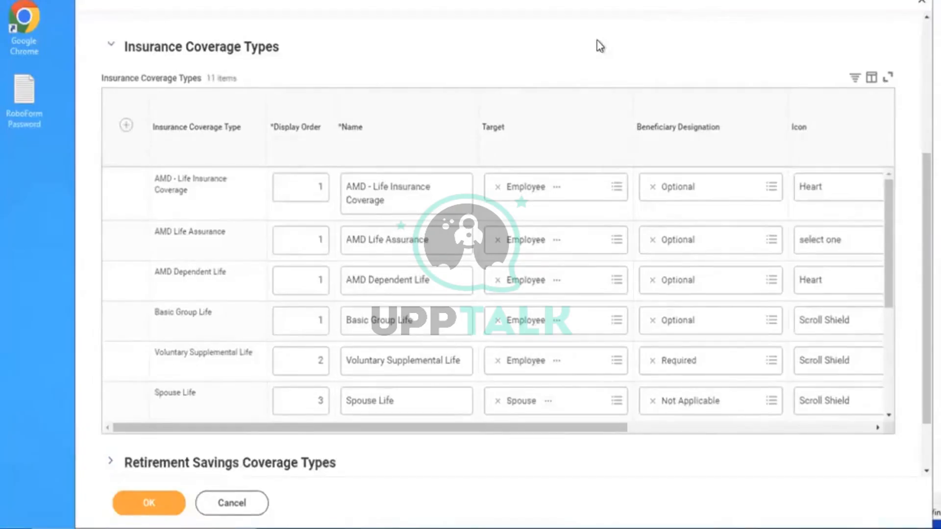
{"action": "scroll", "coordinate": [600, 46], "scroll_direction": "up", "scroll_amount": 1}
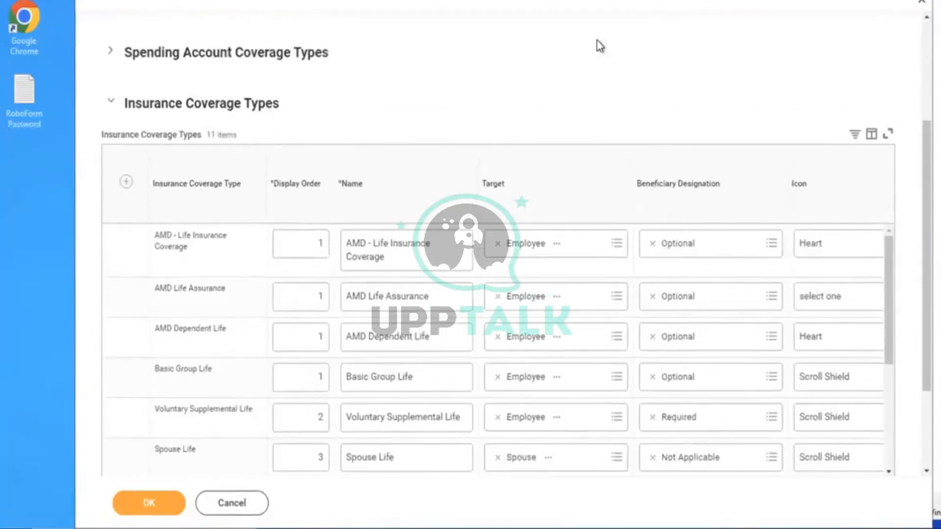
{"action": "scroll", "coordinate": [600, 46], "scroll_direction": "up", "scroll_amount": 3}
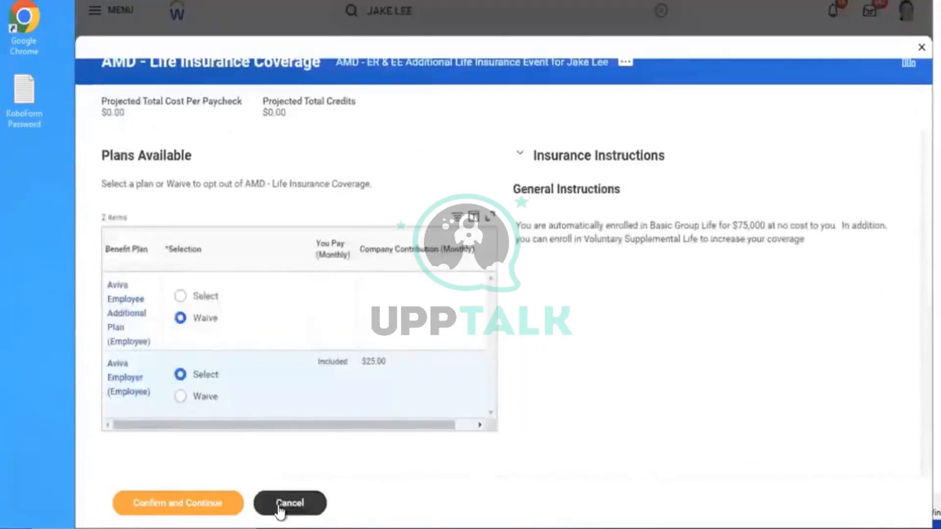
Discard the plan-choice changes and back out of Save for Later without submitting
{"action": "left_click", "coordinate": [280, 511]}
{"action": "left_click", "coordinate": [417, 294]}
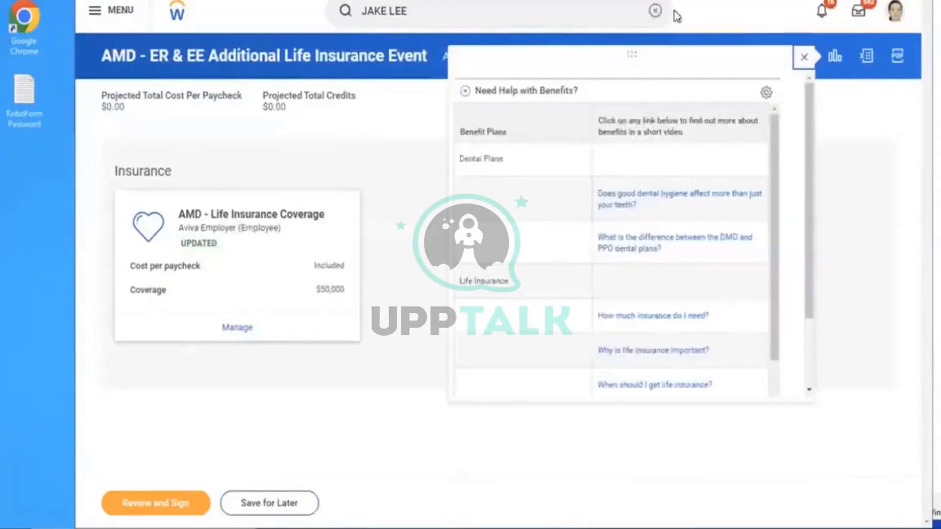
{"action": "left_click", "coordinate": [263, 512]}
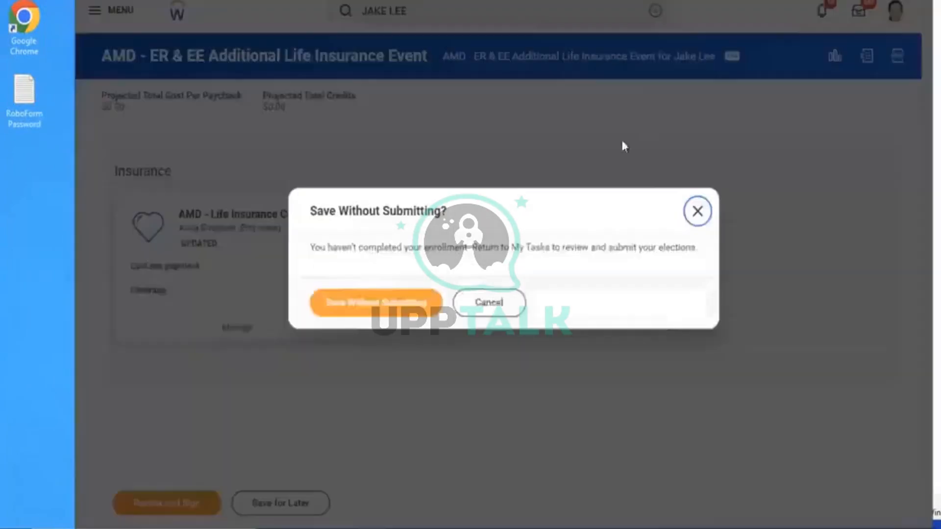
{"action": "left_click", "coordinate": [510, 312]}
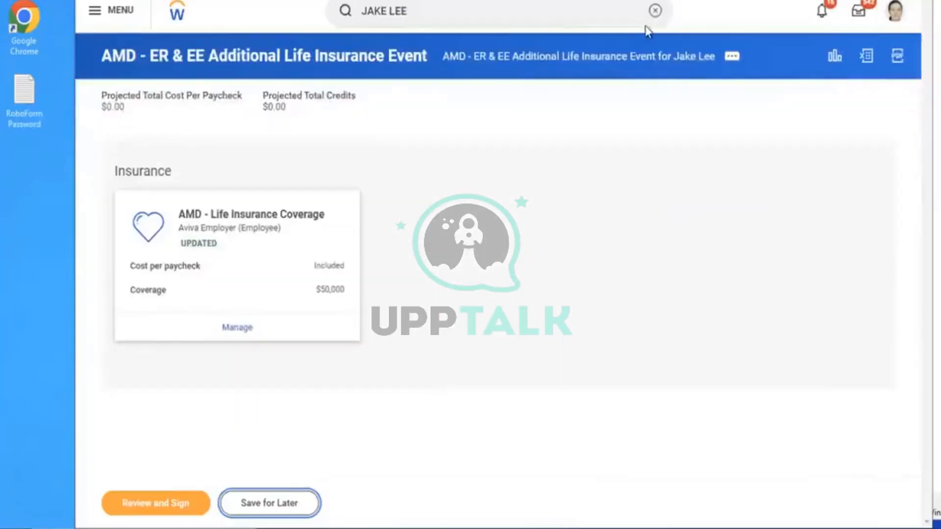
Open the Enrollment Event Rule for editing, effective 01/01/2023
{"action": "left_click", "coordinate": [653, 11]}
{"action": "type", "text": "ED"}
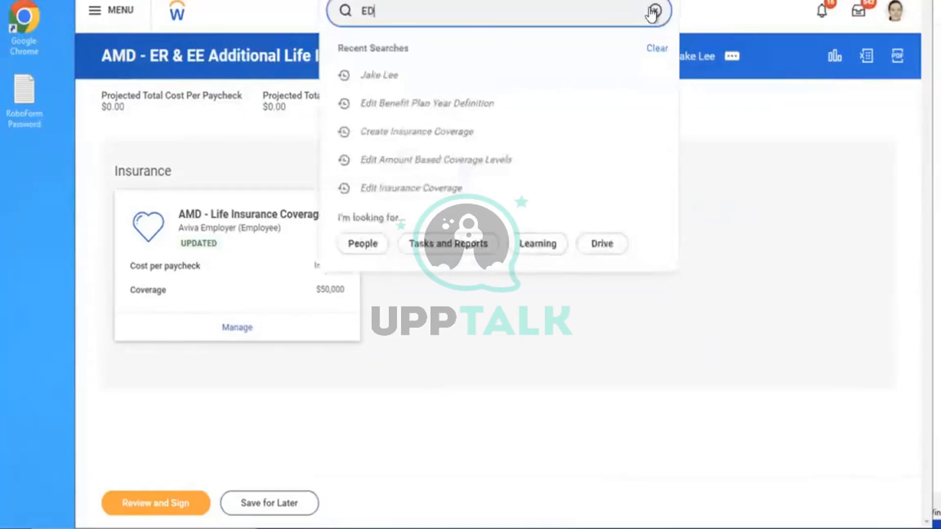
{"action": "type", "text": "IT ENROLLME"}
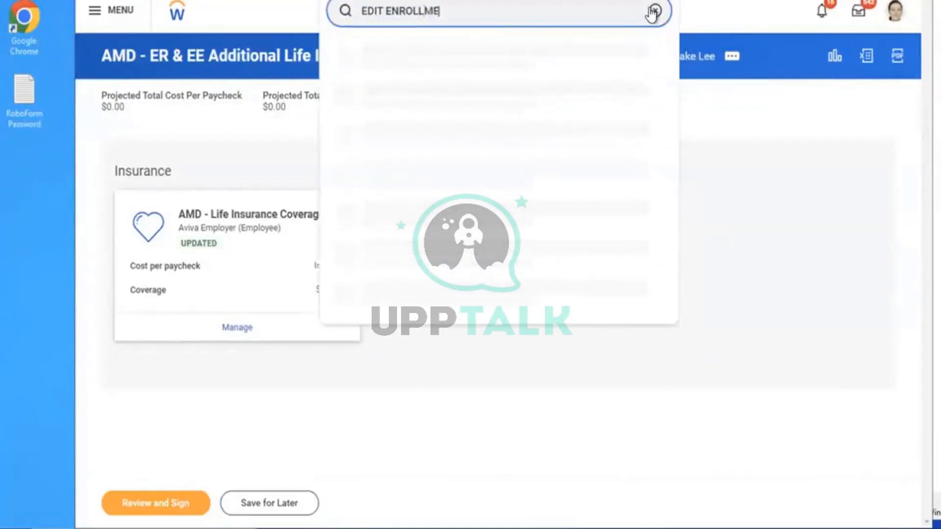
{"action": "type", "text": "NT EVENT"}
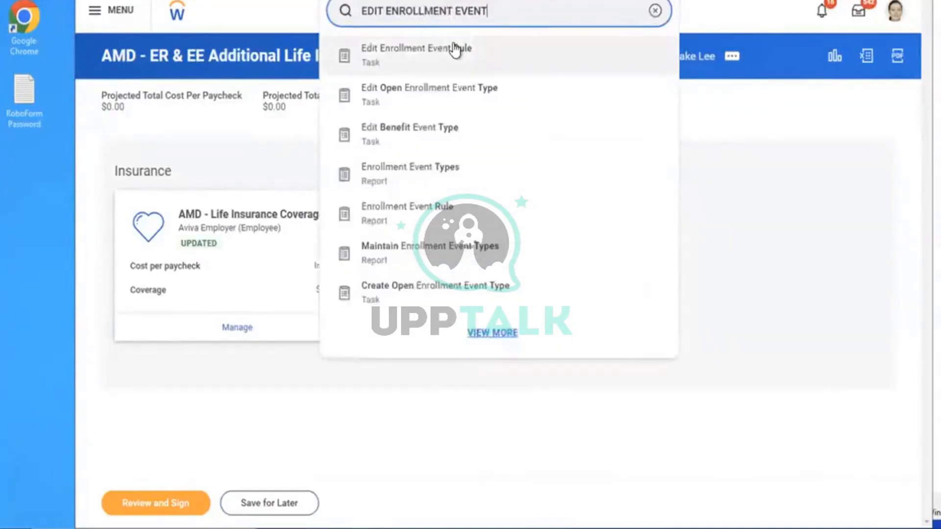
{"action": "left_click", "coordinate": [496, 53]}
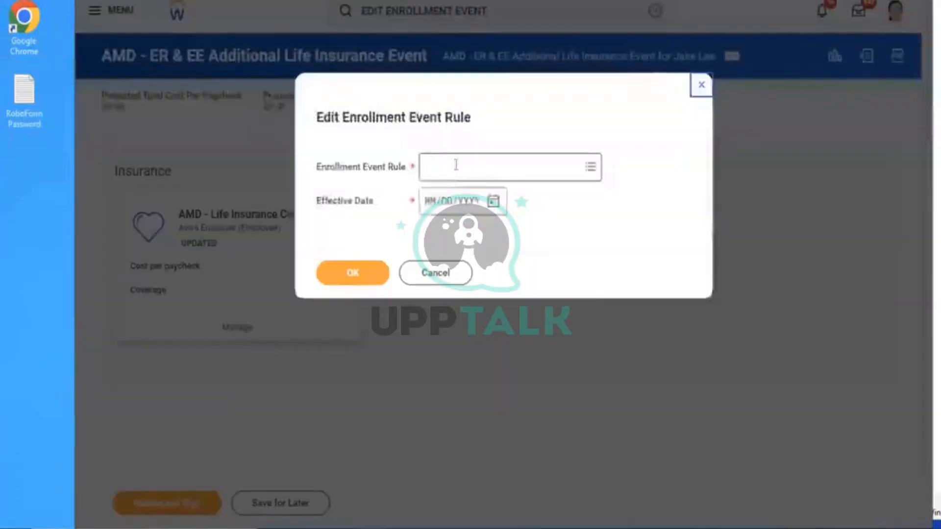
{"action": "type", "text": "AMD"}
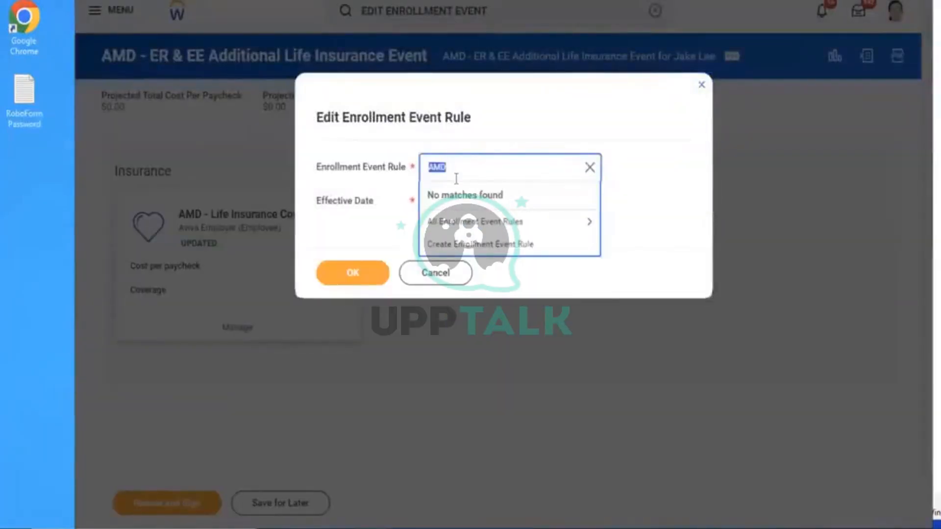
{"action": "left_click", "coordinate": [458, 222]}
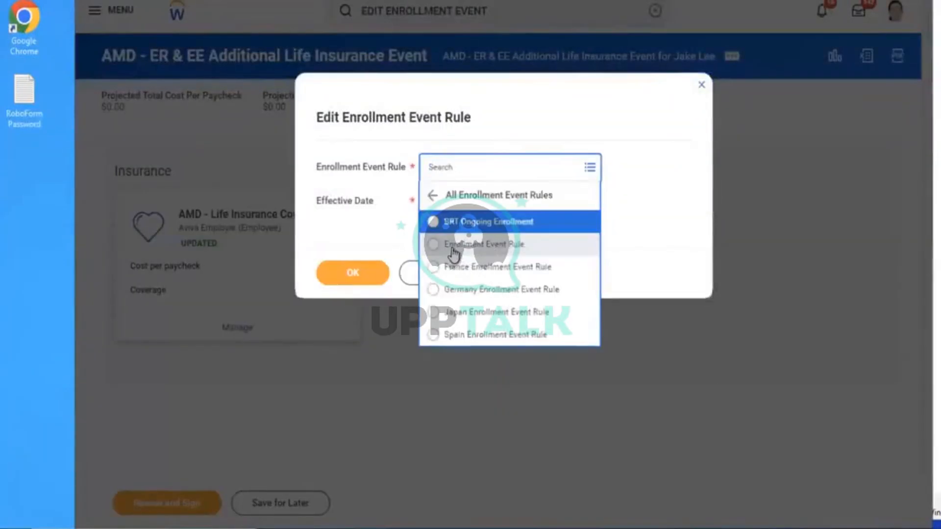
{"action": "left_click", "coordinate": [455, 249]}
{"action": "left_click", "coordinate": [432, 202]}
{"action": "type", "text": "0101"}
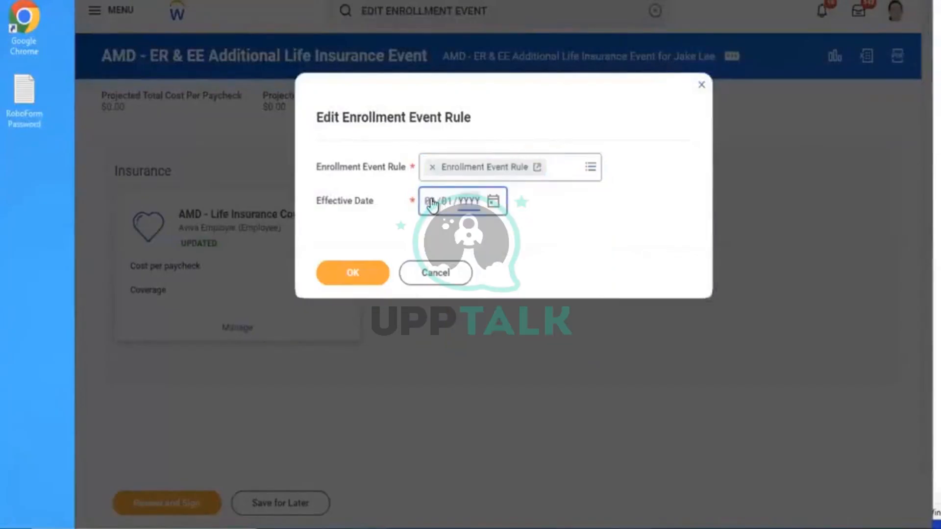
{"action": "left_click", "coordinate": [358, 278]}
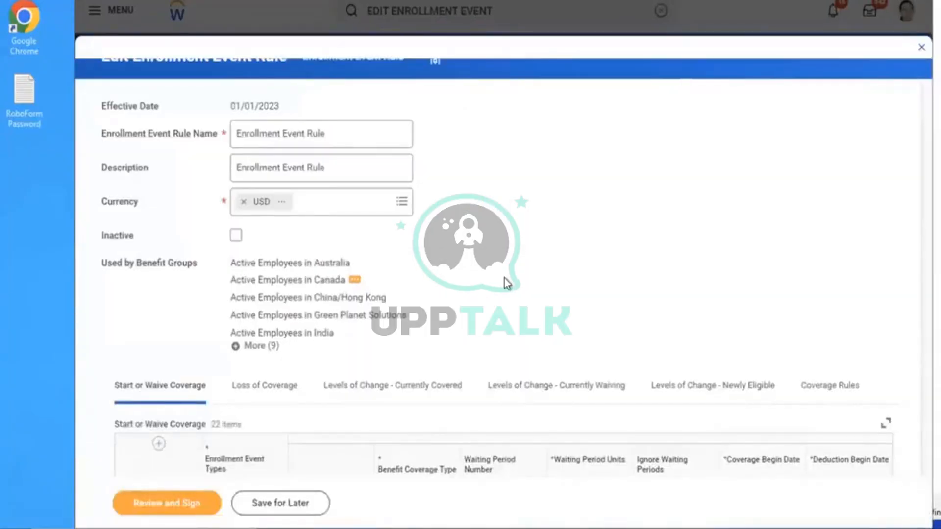
Add a blank start-coverage row under the AMD - ER & EE Additional Life Insurance Event
{"action": "left_click_drag", "start_coordinate": [916, 147], "coordinate": [917, 332]}
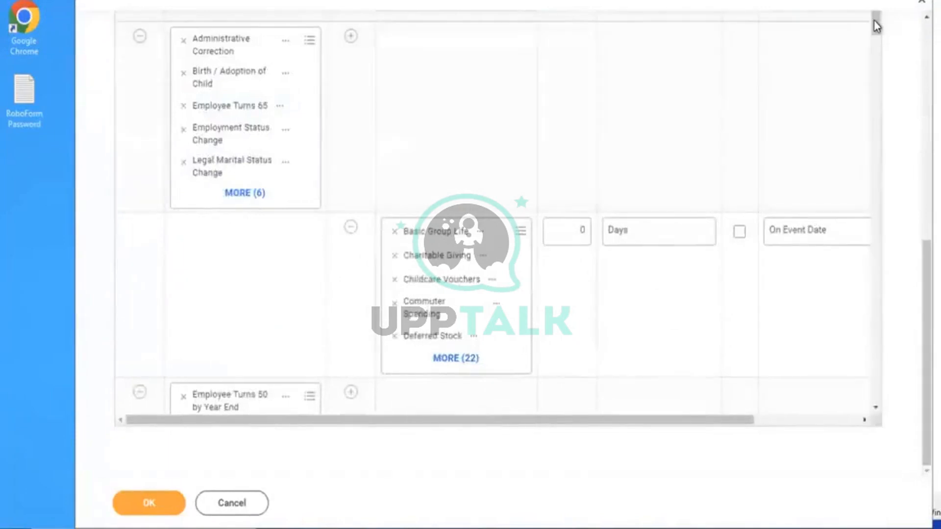
{"action": "left_click_drag", "start_coordinate": [876, 25], "coordinate": [850, 413]}
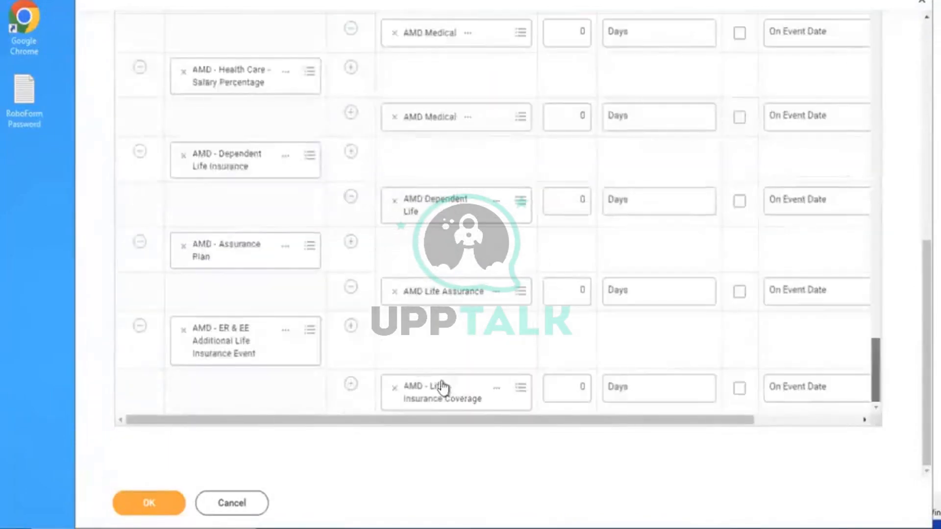
{"action": "left_click", "coordinate": [351, 326]}
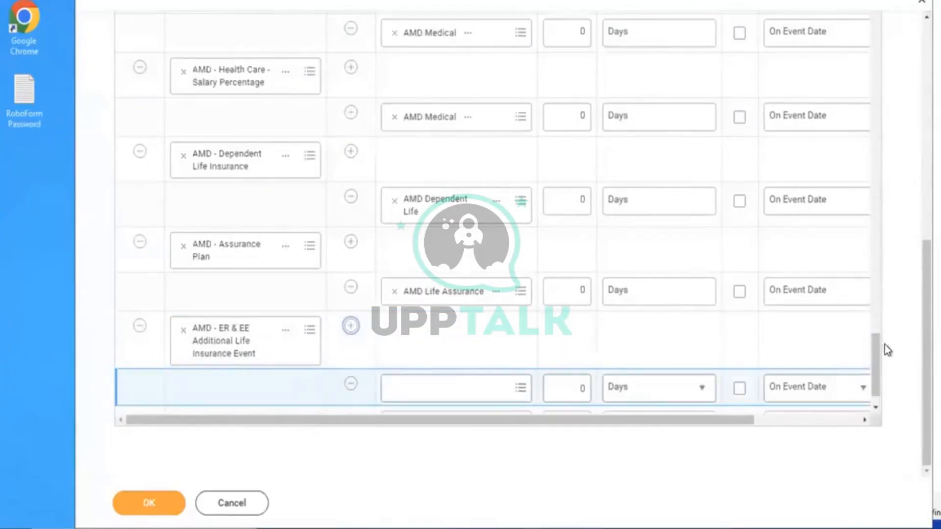
{"action": "left_click", "coordinate": [875, 407]}
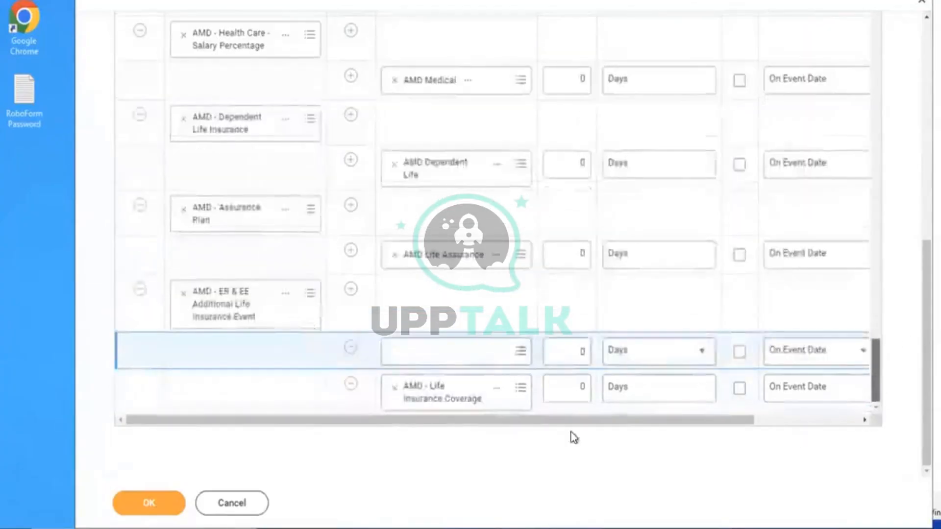
{"action": "left_click", "coordinate": [441, 360]}
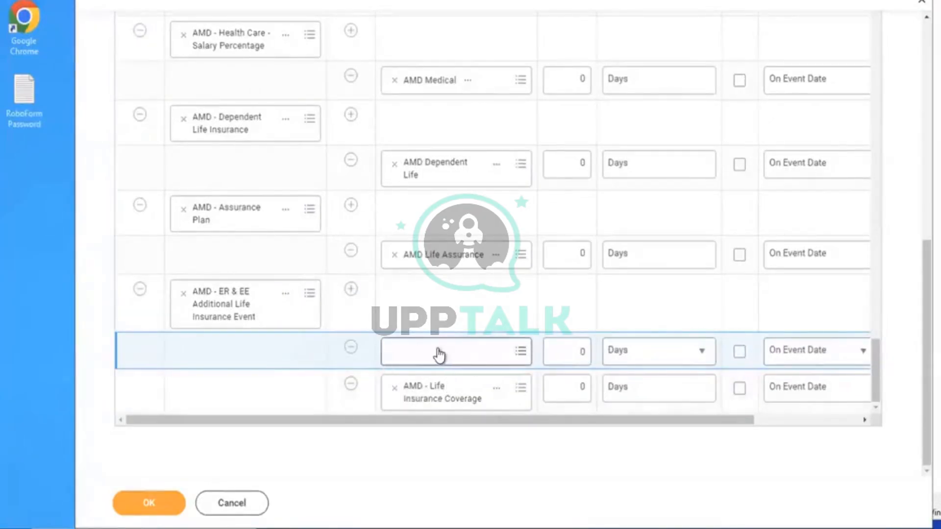
{"action": "scroll", "coordinate": [918, 327], "scroll_direction": "up", "scroll_amount": 5}
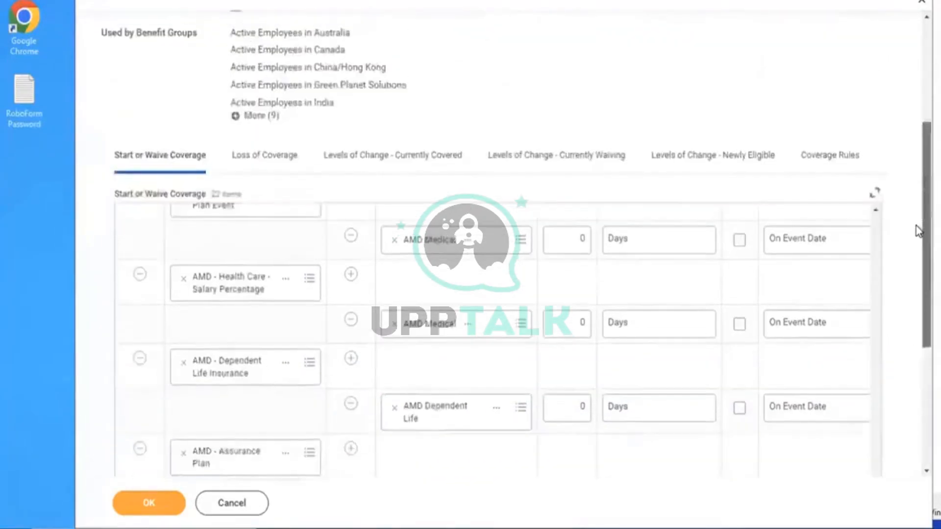
In Coverage Rules, add a row under the AMD - ER & EE Additional Life Insurance Event
{"action": "left_click", "coordinate": [823, 176]}
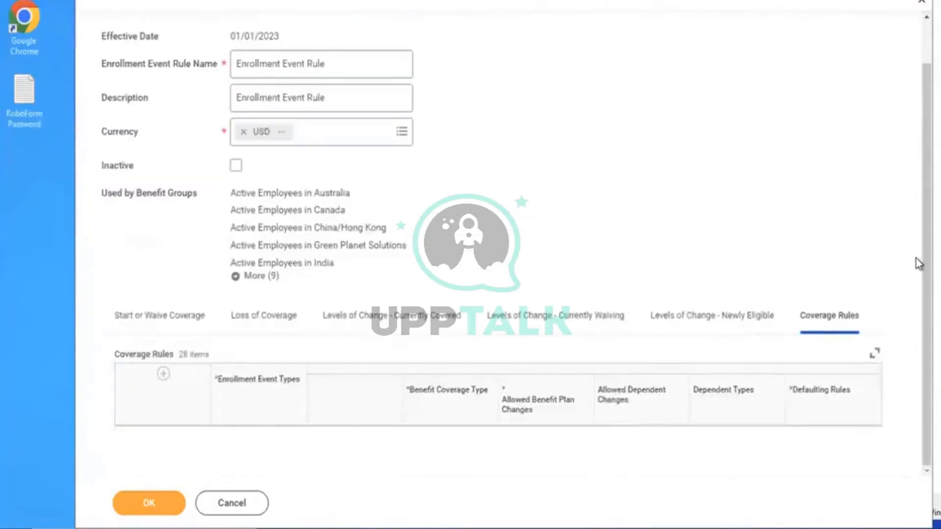
{"action": "scroll", "coordinate": [787, 286], "scroll_direction": "down", "scroll_amount": 2}
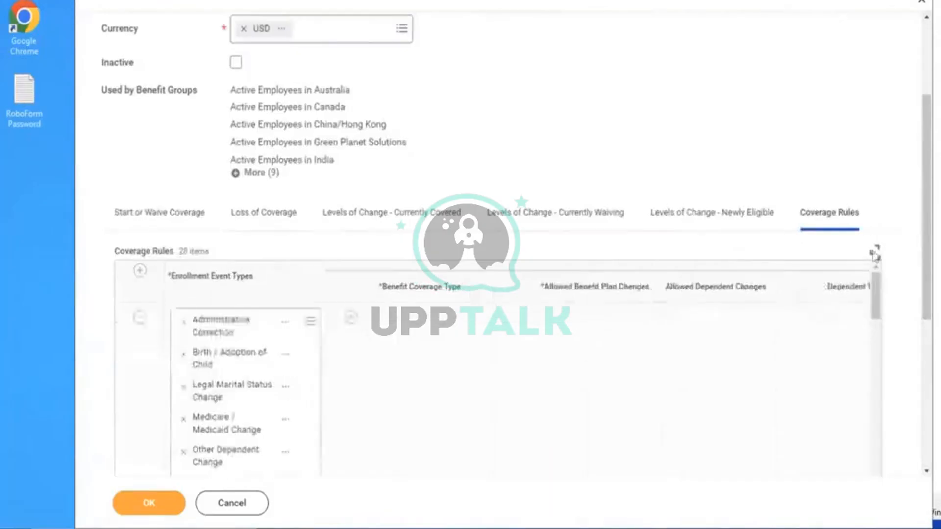
{"action": "left_click_drag", "start_coordinate": [872, 286], "coordinate": [872, 490]}
{"action": "scroll", "coordinate": [918, 248], "scroll_direction": "down", "scroll_amount": 5}
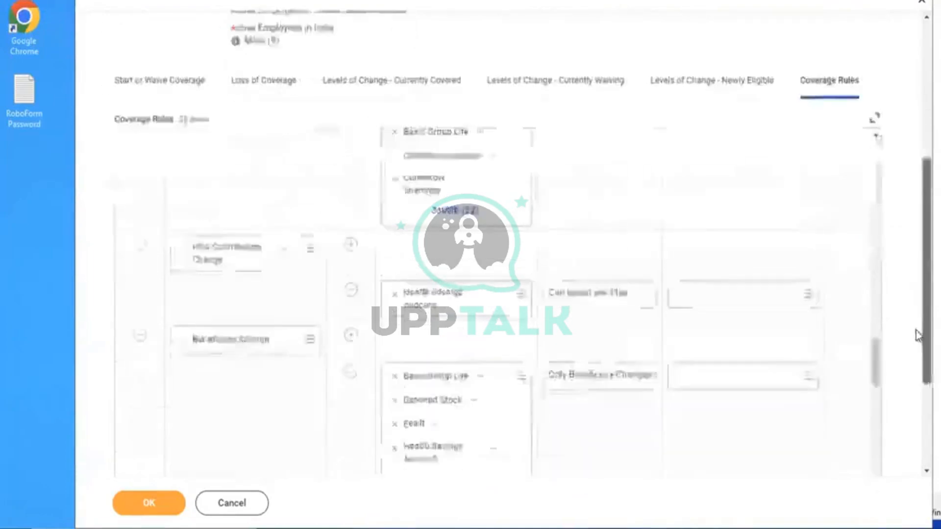
{"action": "left_click_drag", "start_coordinate": [878, 236], "coordinate": [885, 432]}
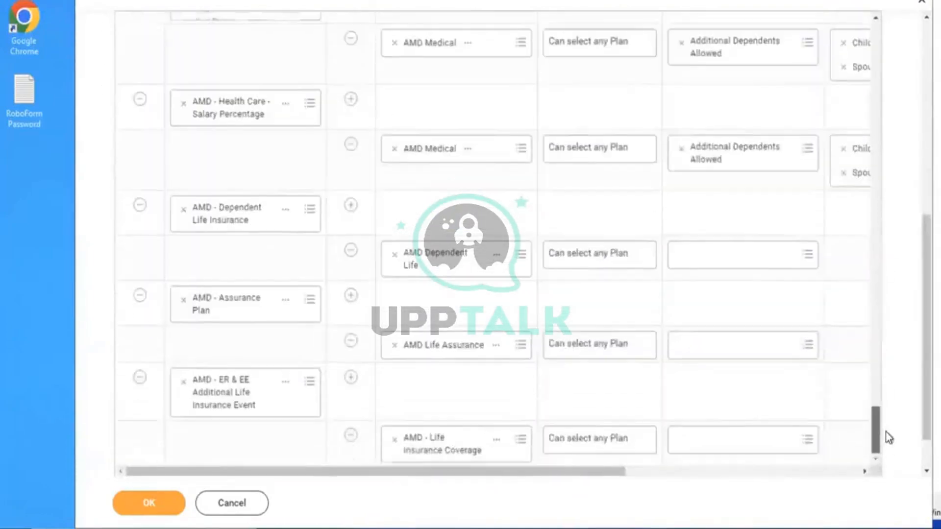
{"action": "left_click", "coordinate": [353, 380]}
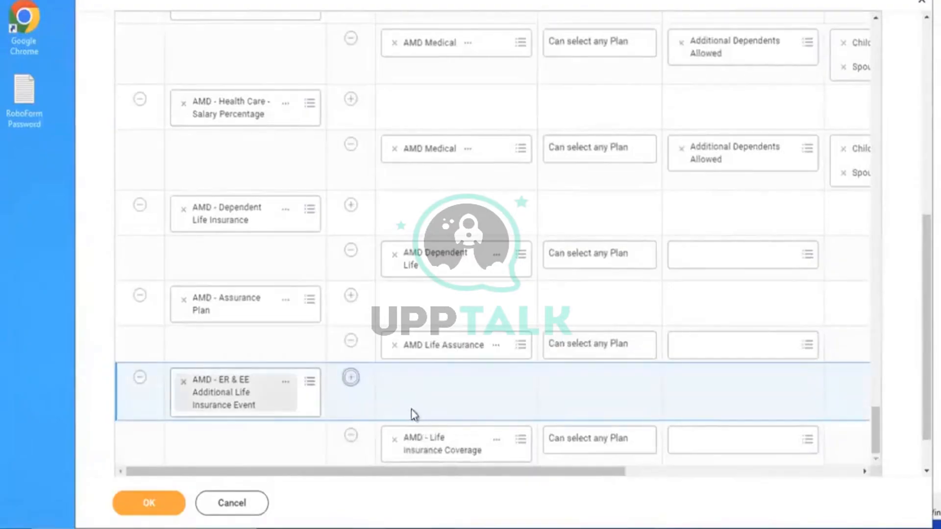